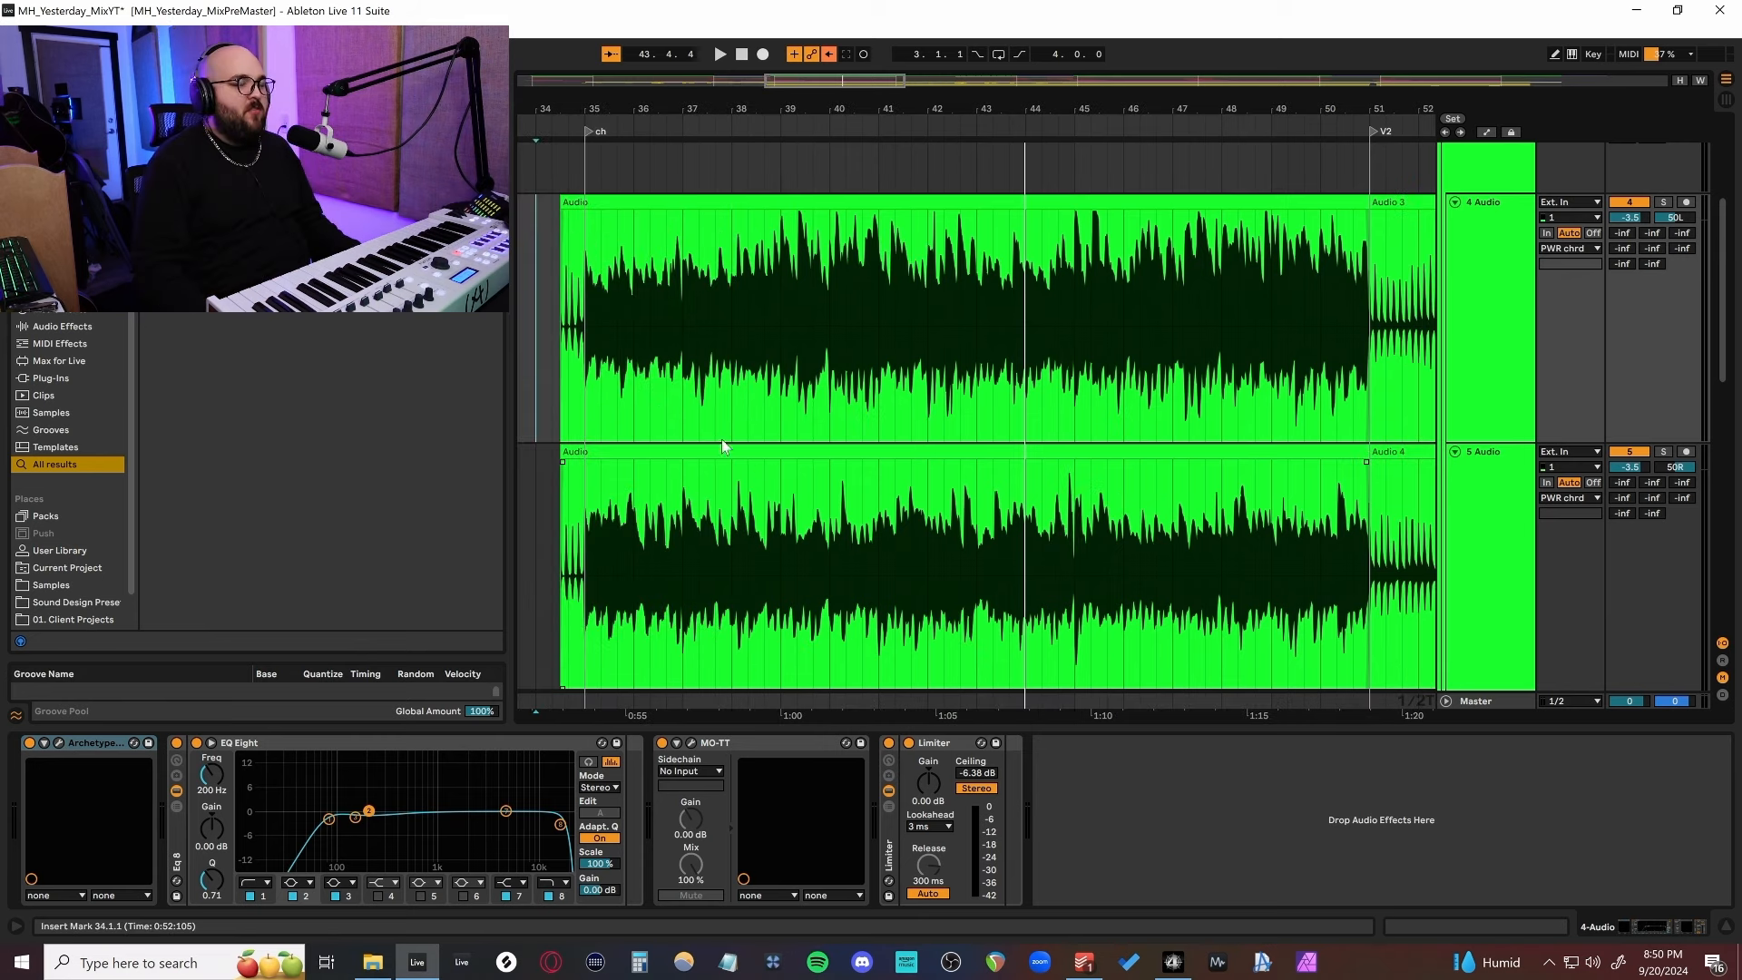
Examine the chorus waveforms on 4 Audio and 5 Audio, and place the insert marker at 34.3.1 on 5 Audio.
left_click(680, 339)
scroll(680, 339, "down", 2)
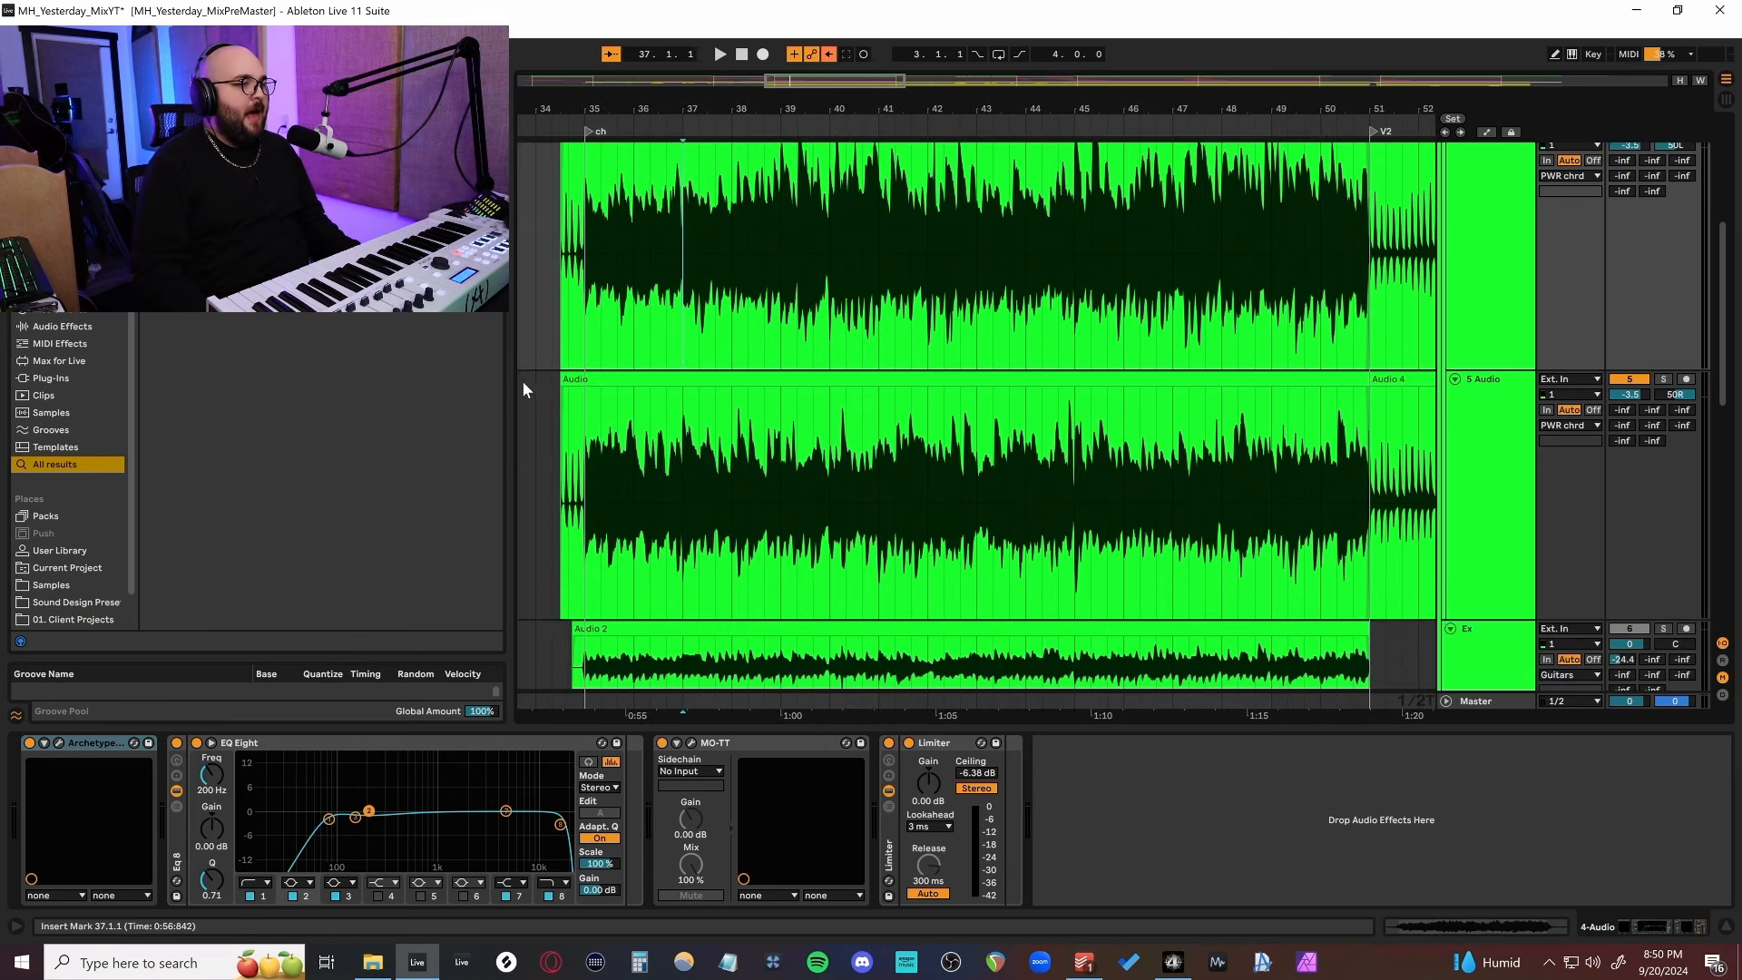
scroll(534, 379, "up", 2)
scroll(548, 376, "down", 6)
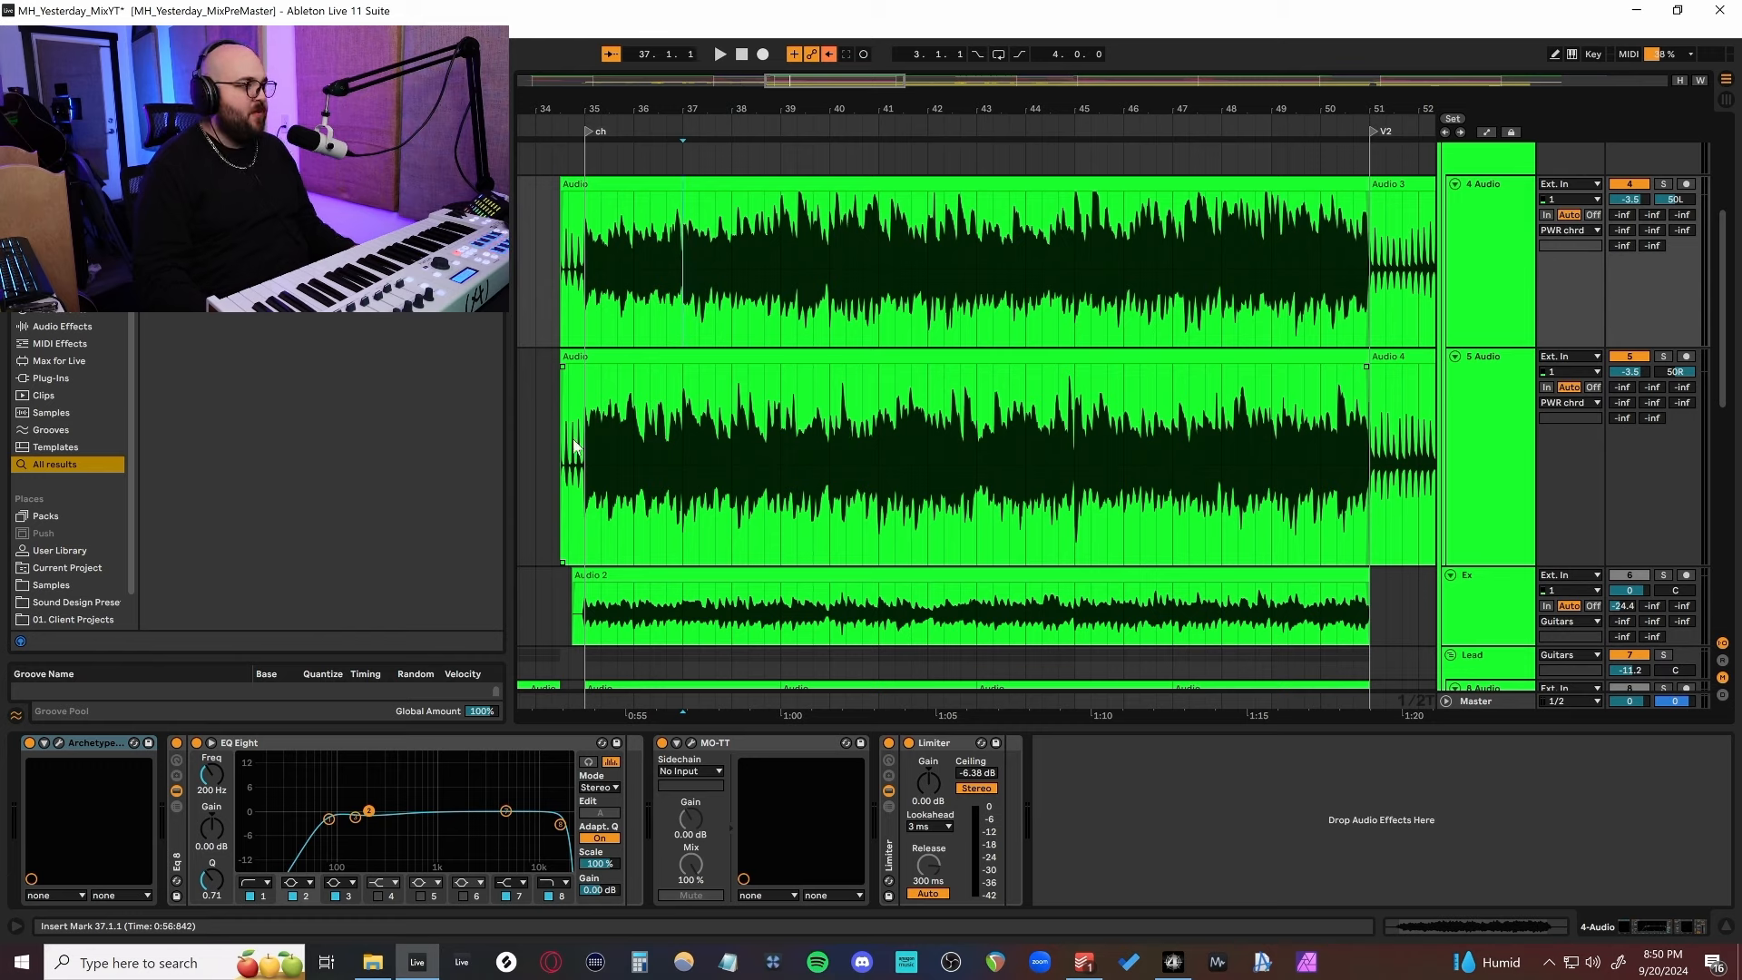
left_click(562, 459)
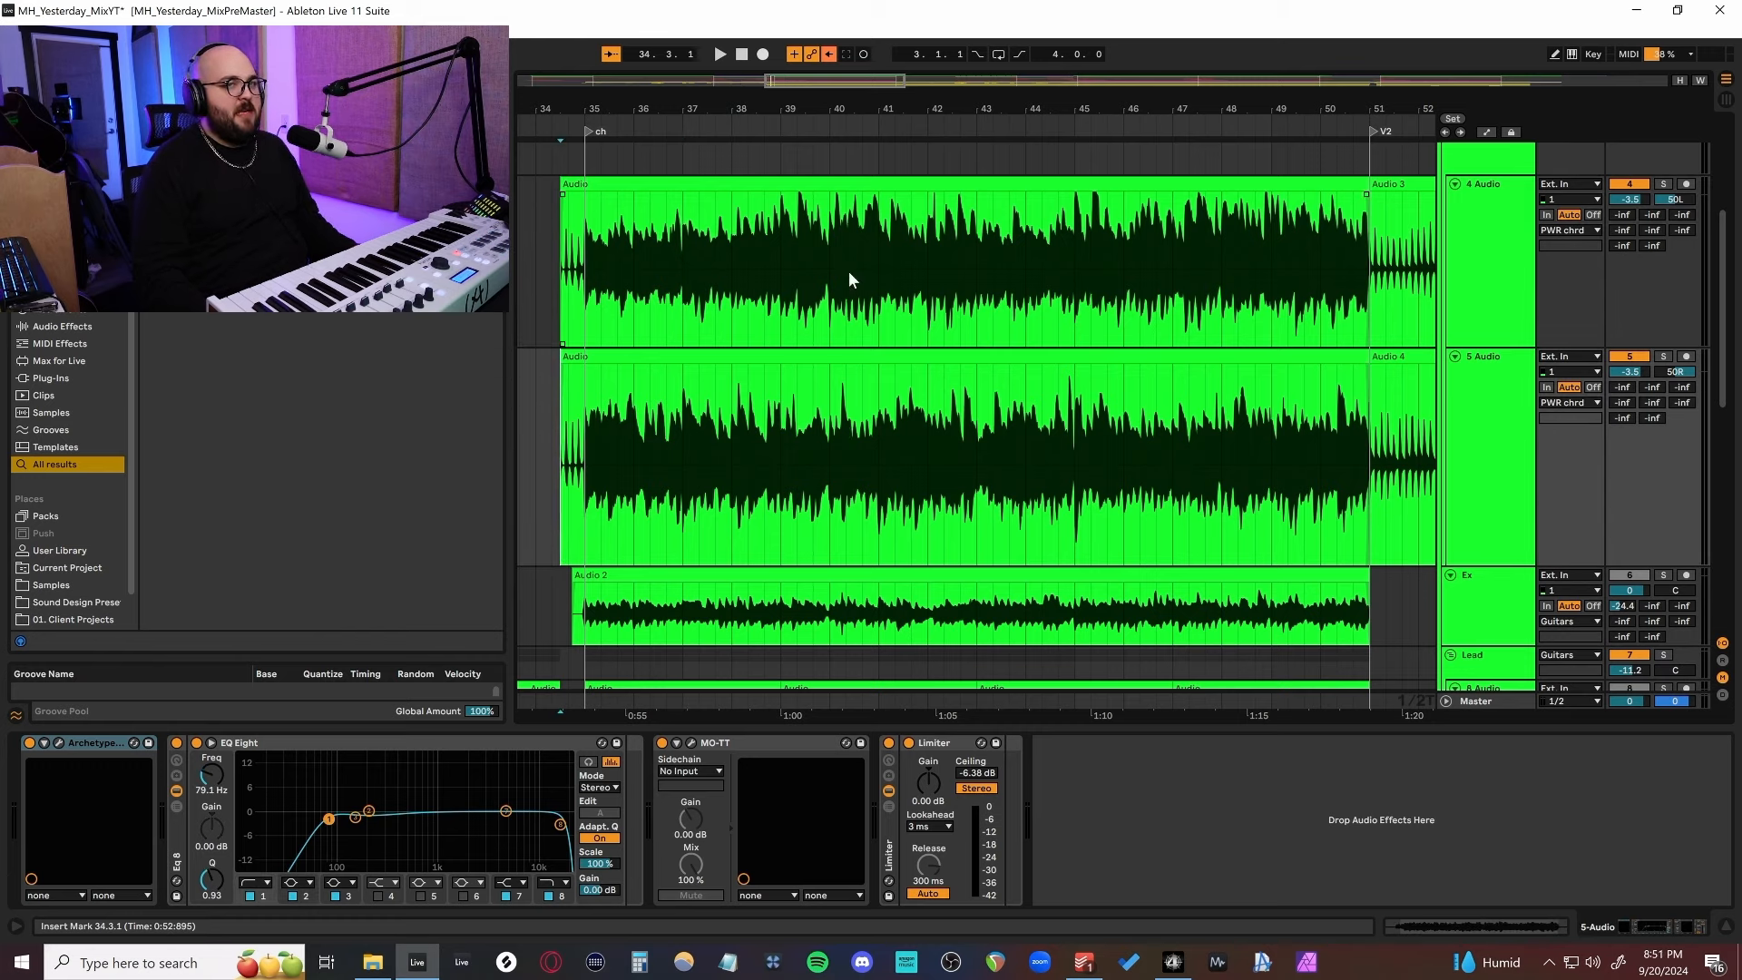
Open the Archetype Rabea amp plugin on 5 Audio and play the chorus from 34.3.1.
left_click(58, 744)
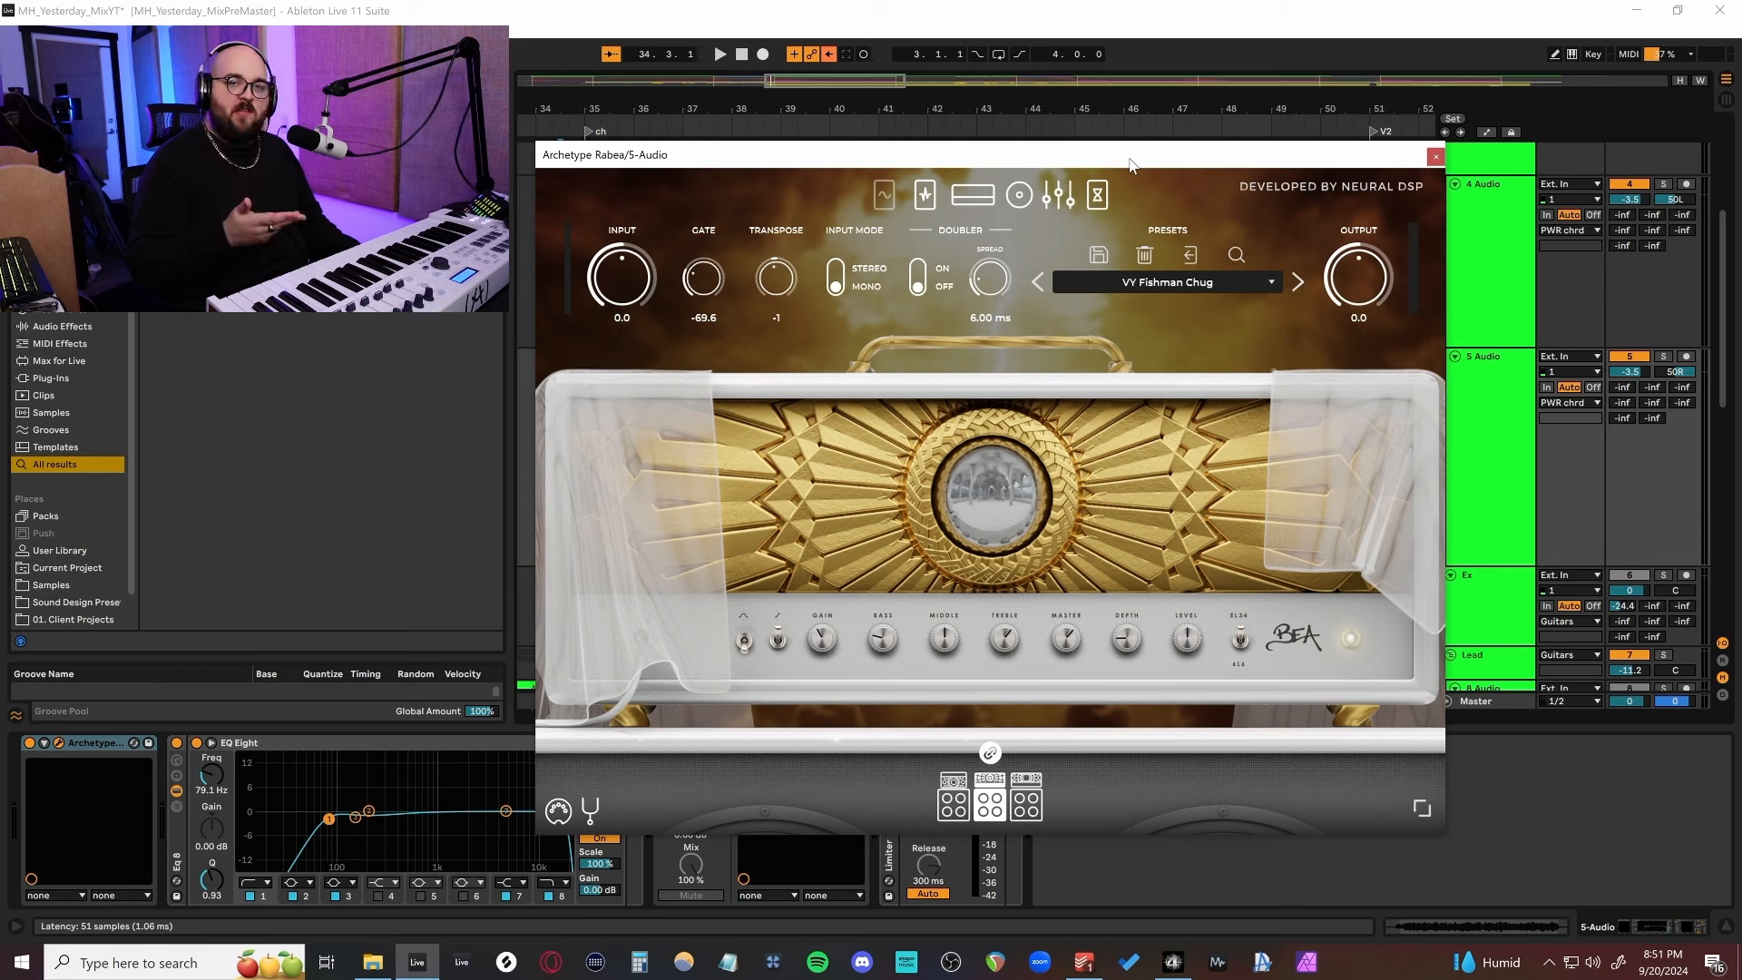
left_click_drag(1131, 163, 1126, 159)
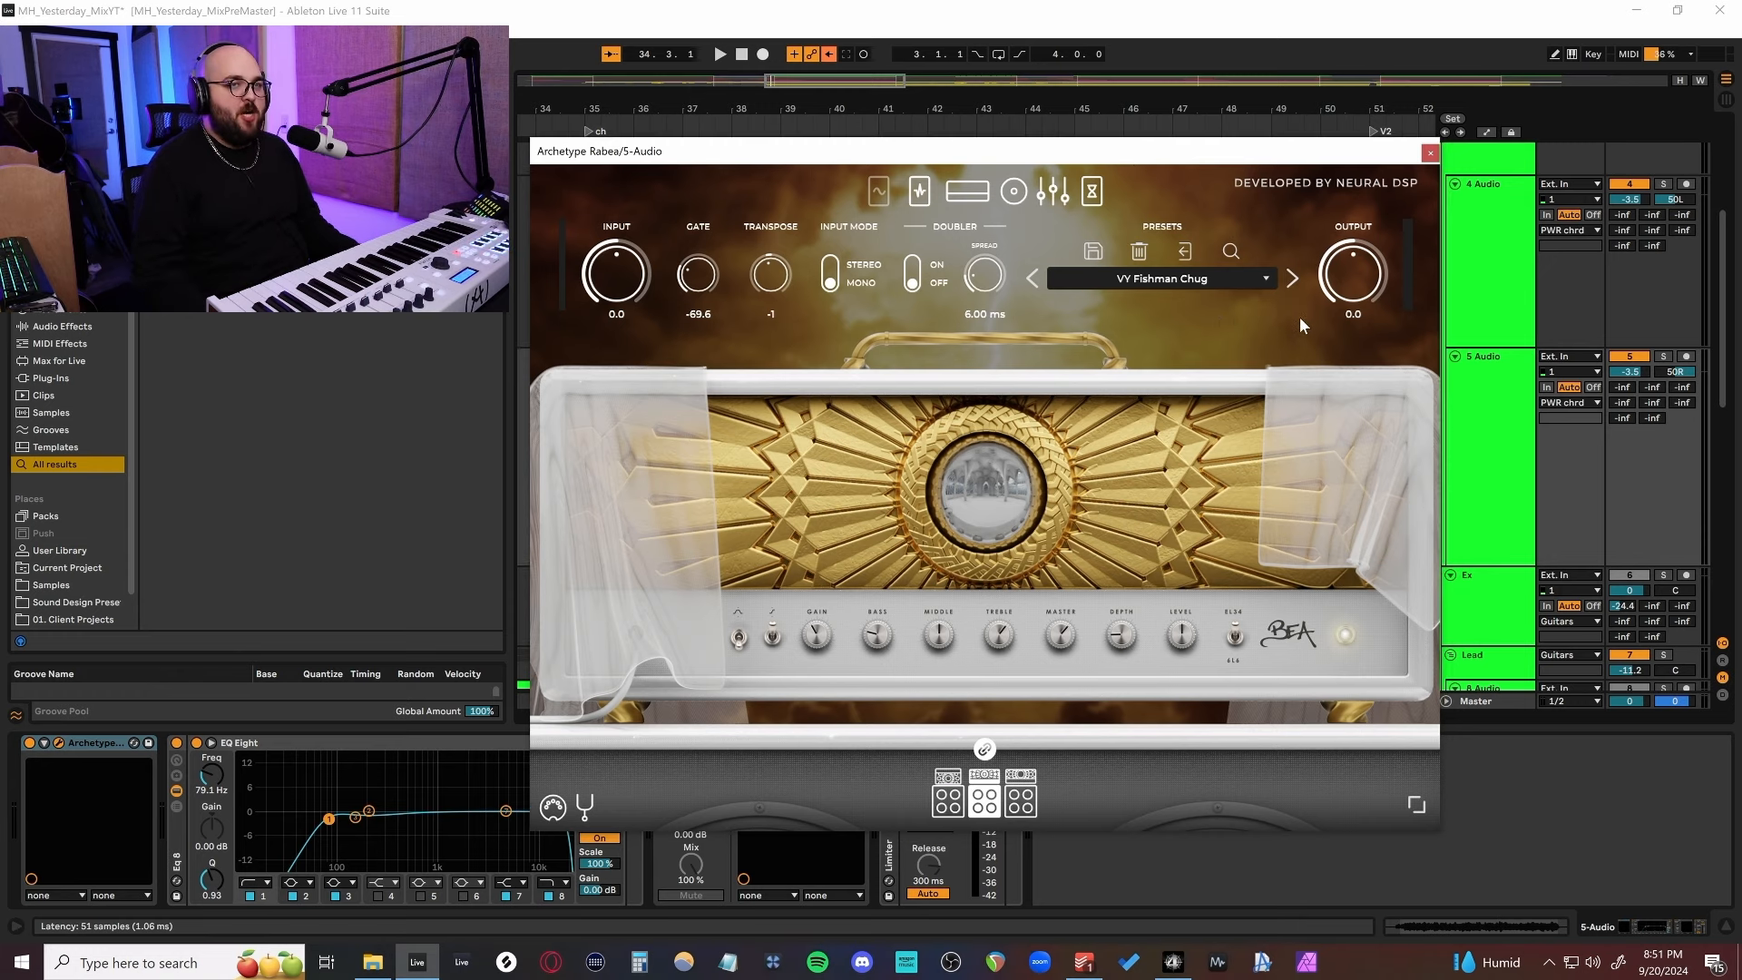
key("space")
left_click_drag(1173, 152, 1145, 225)
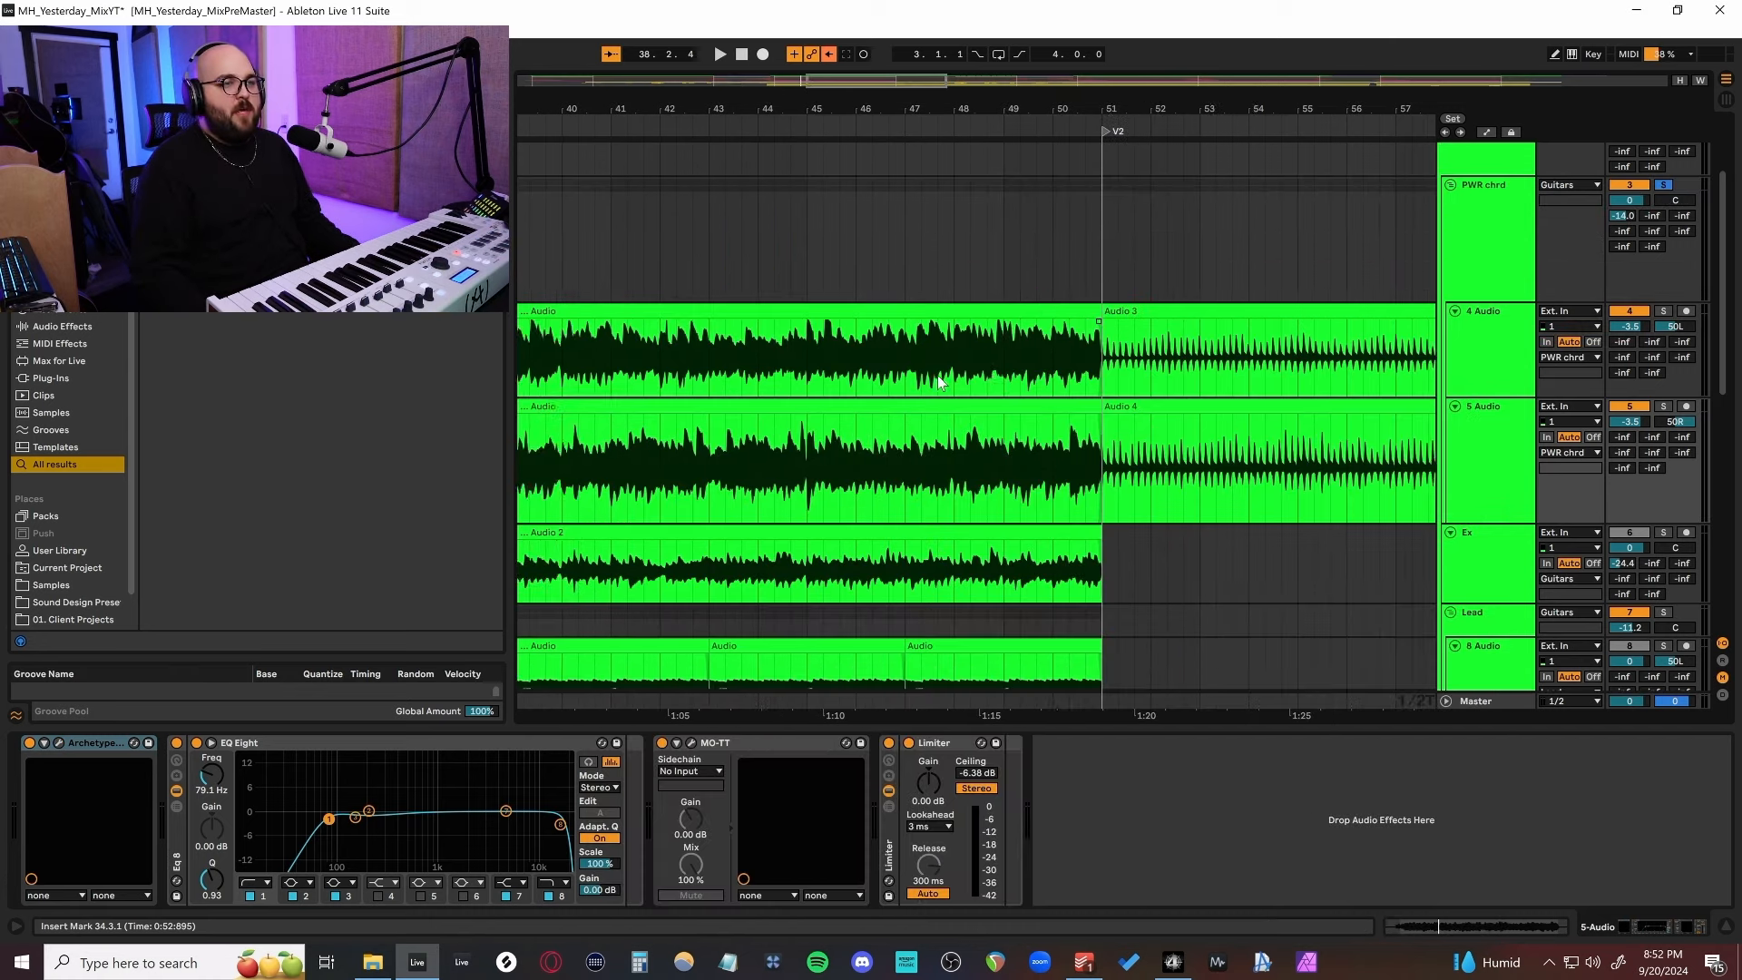
Highlight the chorus opening across 4 Audio and 5 Audio from bar 34 to 41, and place the insert marker at 41.1.1.
scroll(951, 390, "left", 5)
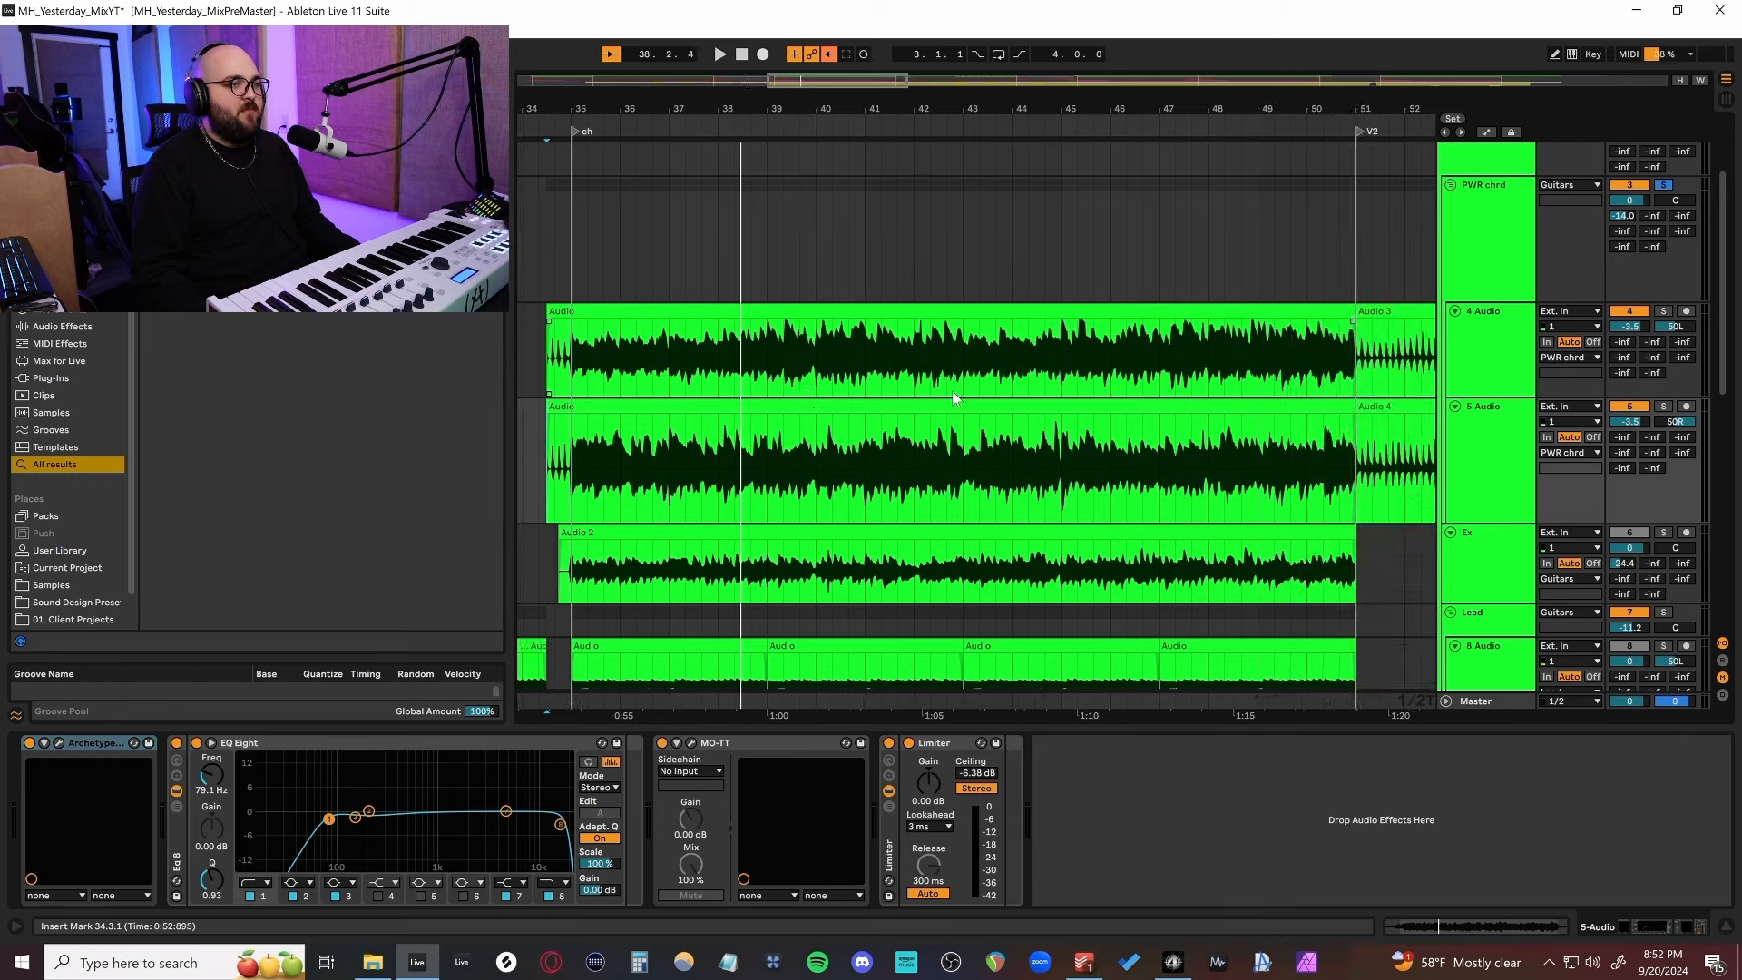
left_click(1151, 361)
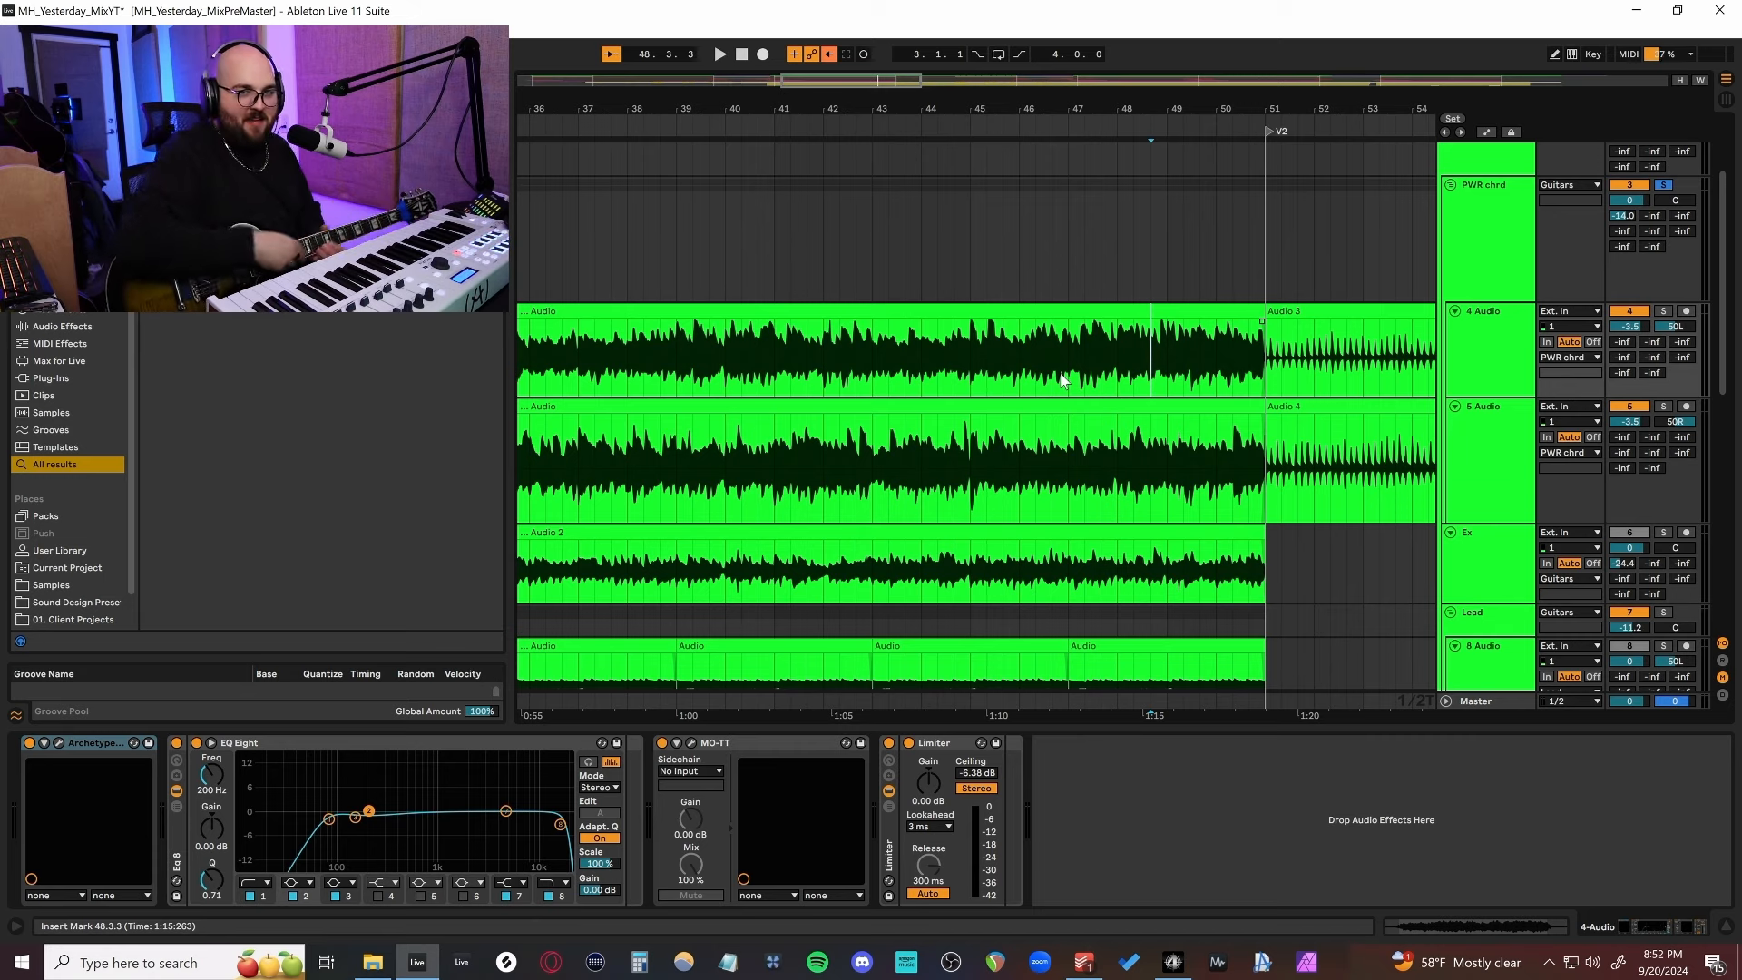
left_click_drag(597, 355, 1118, 453)
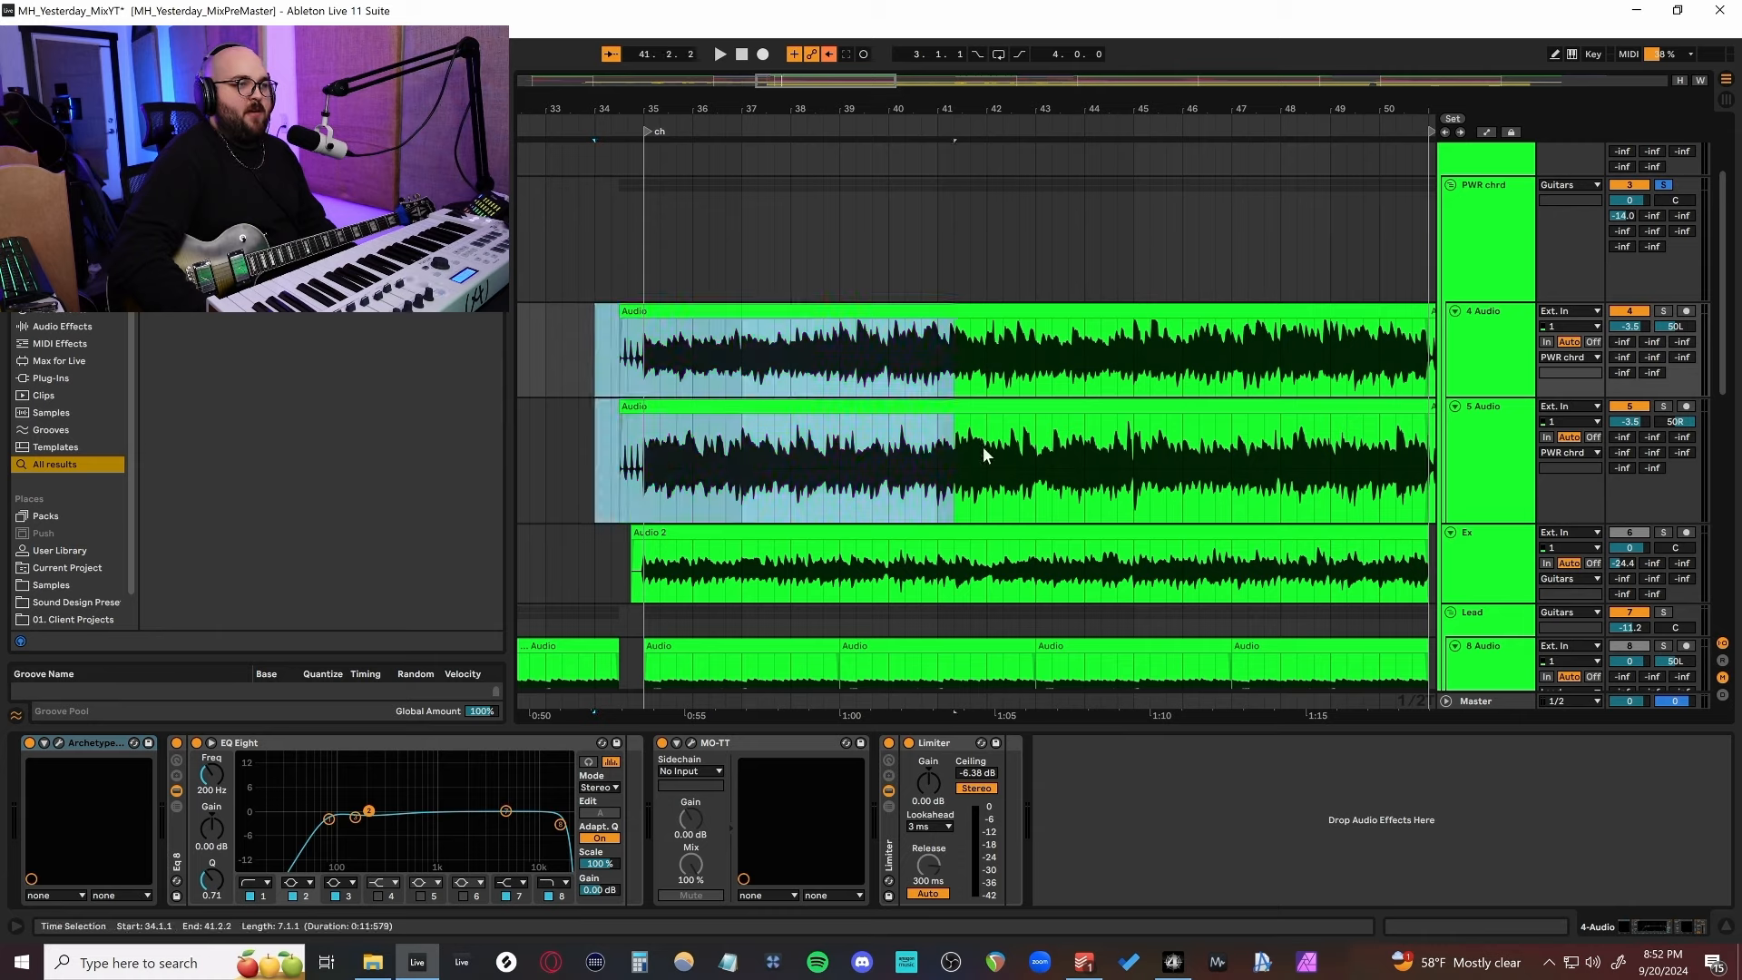
left_click(942, 457)
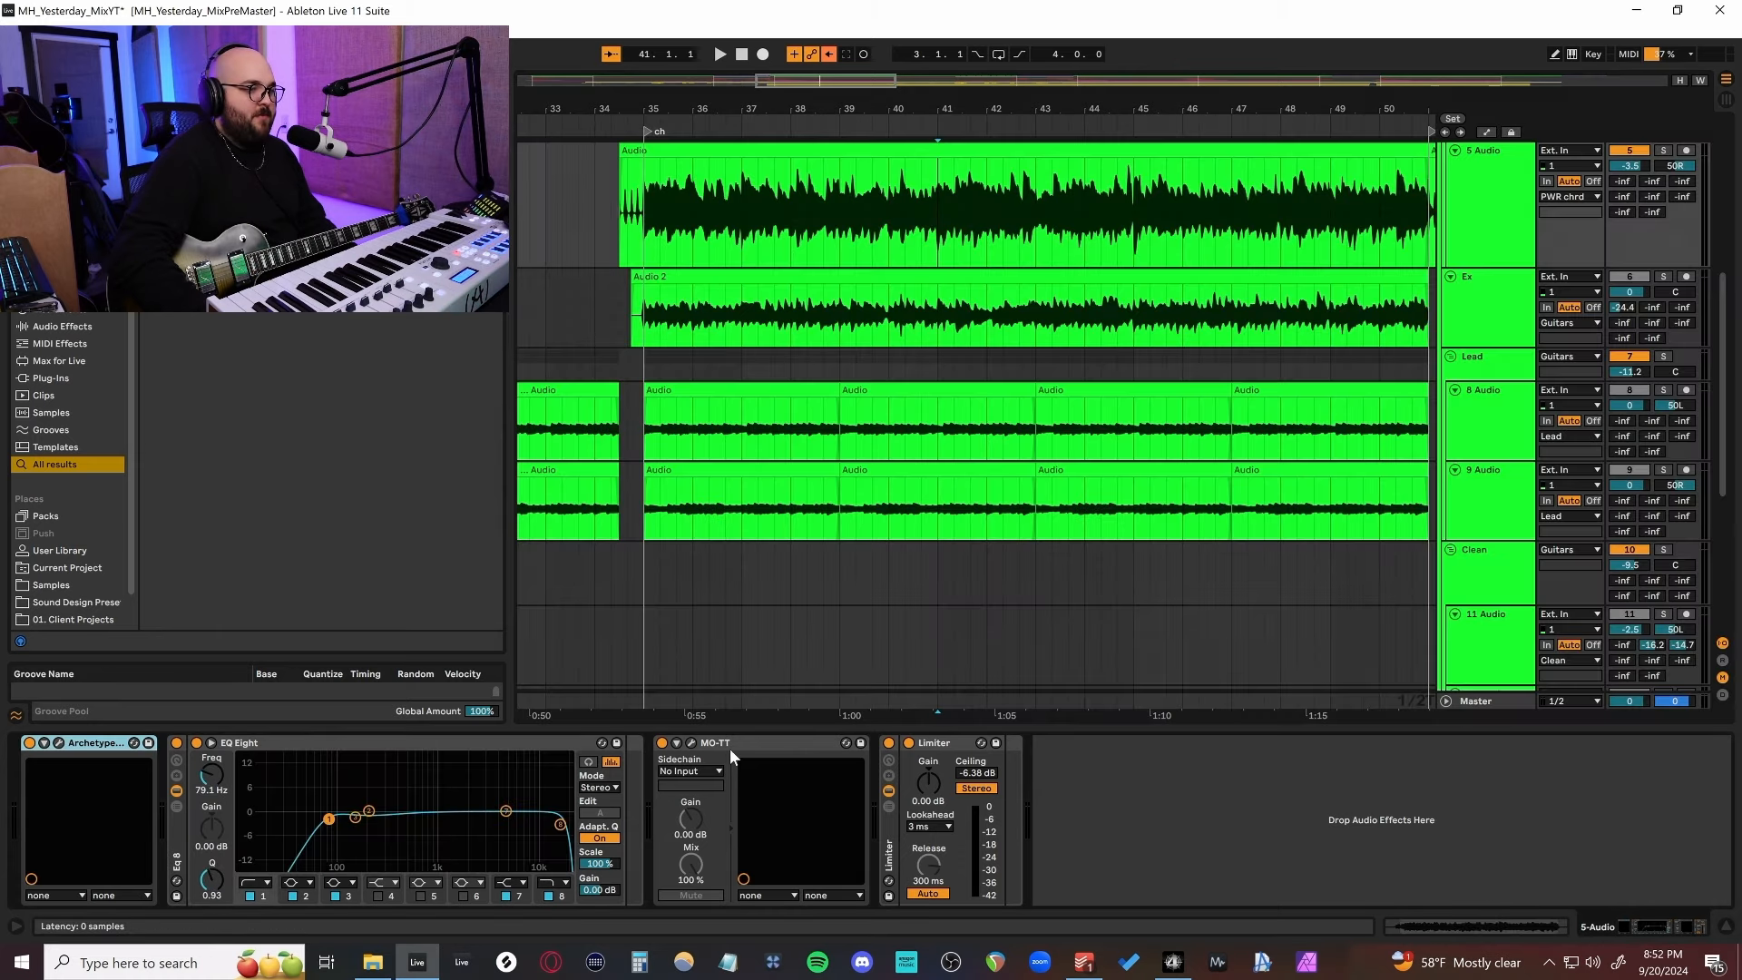
Open MO-TT on 5 Audio and play the chorus to compare 4 Audio and 5 Audio with MO-TT bypassed and active.
left_click(690, 743)
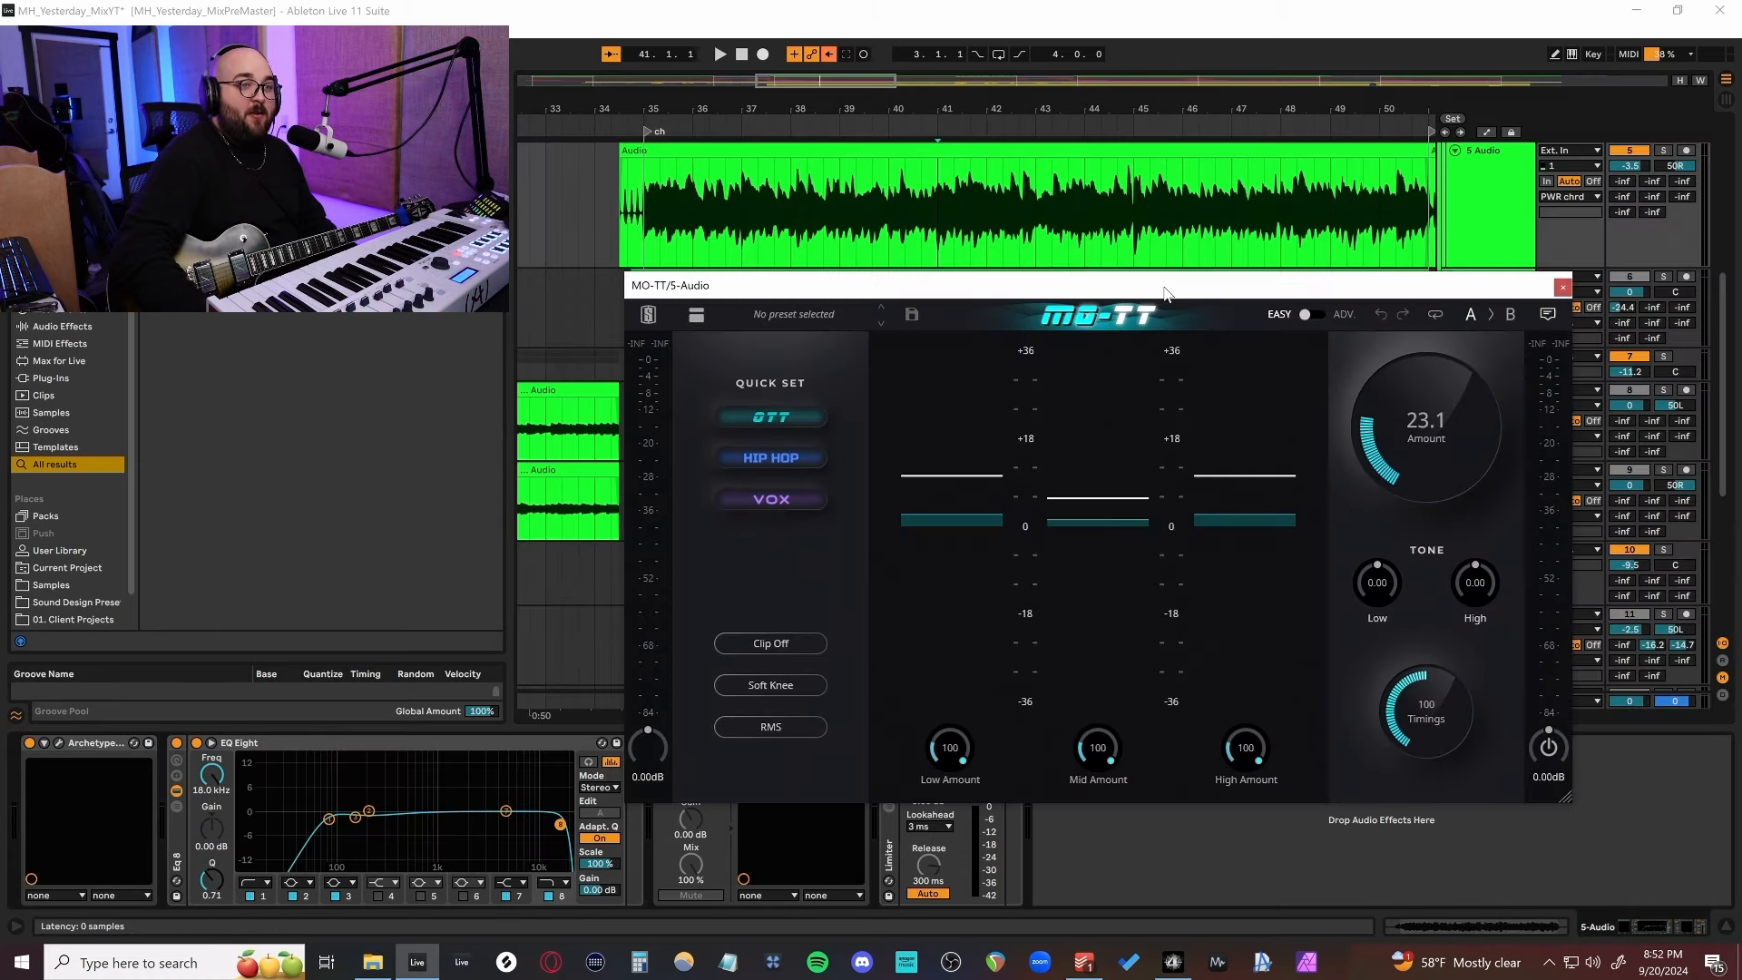
left_click_drag(1166, 292, 1102, 260)
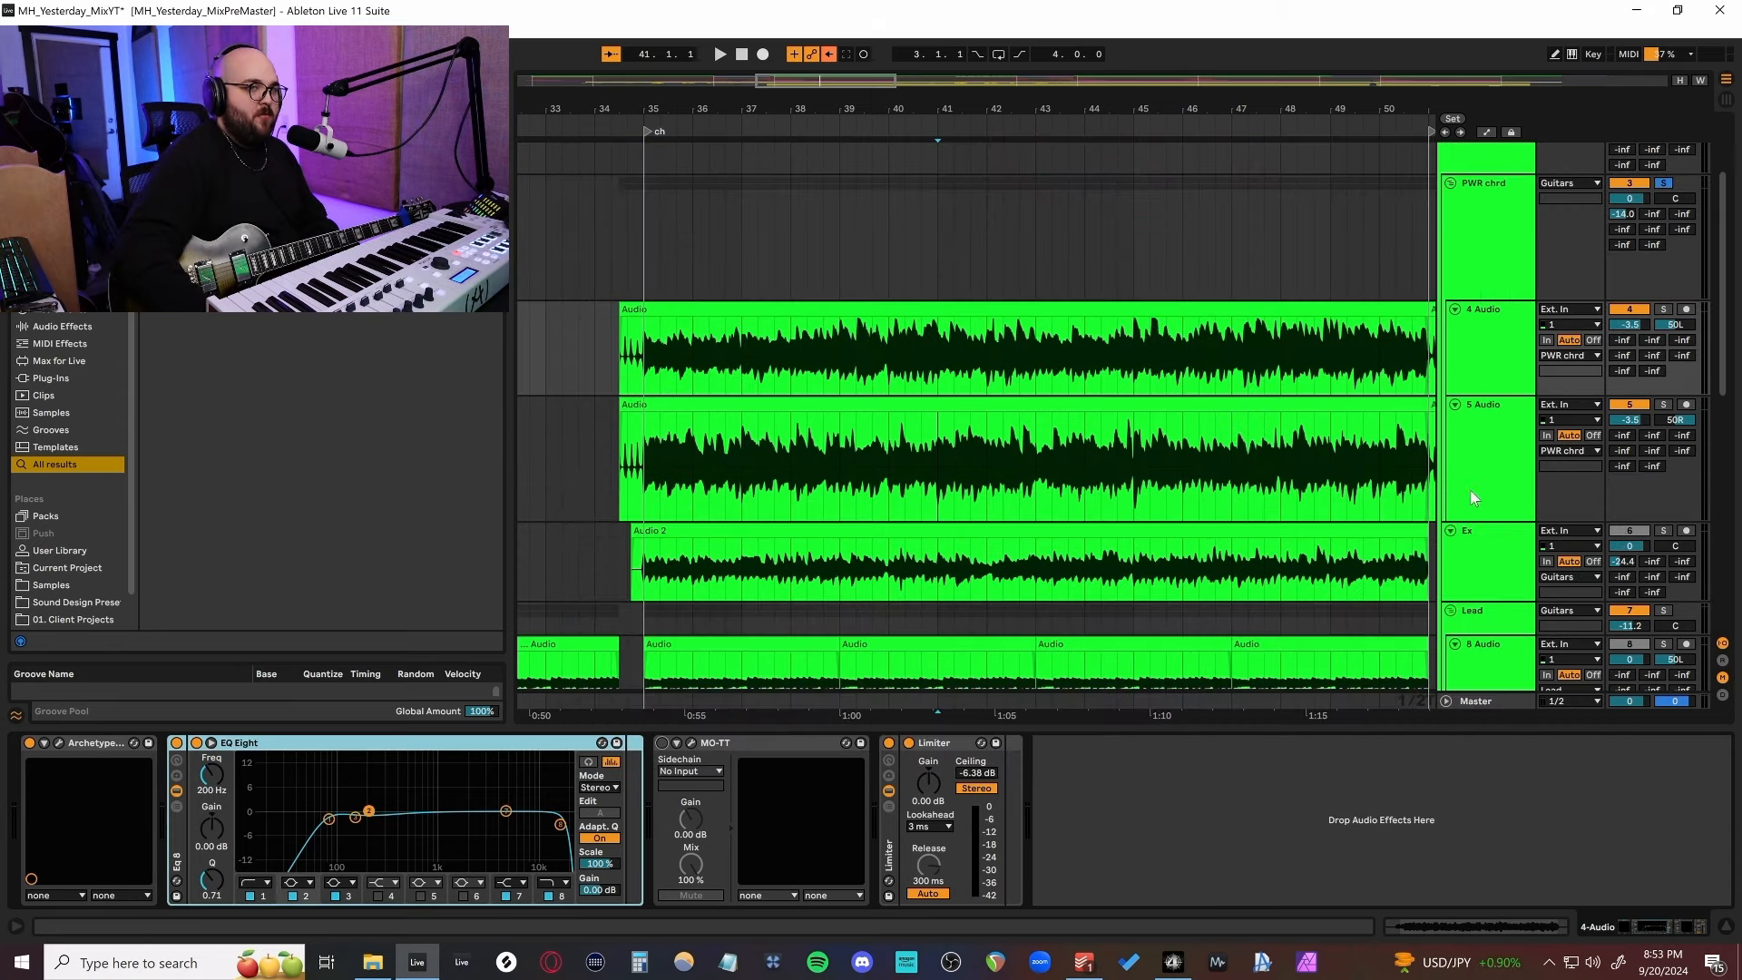
left_click(663, 743)
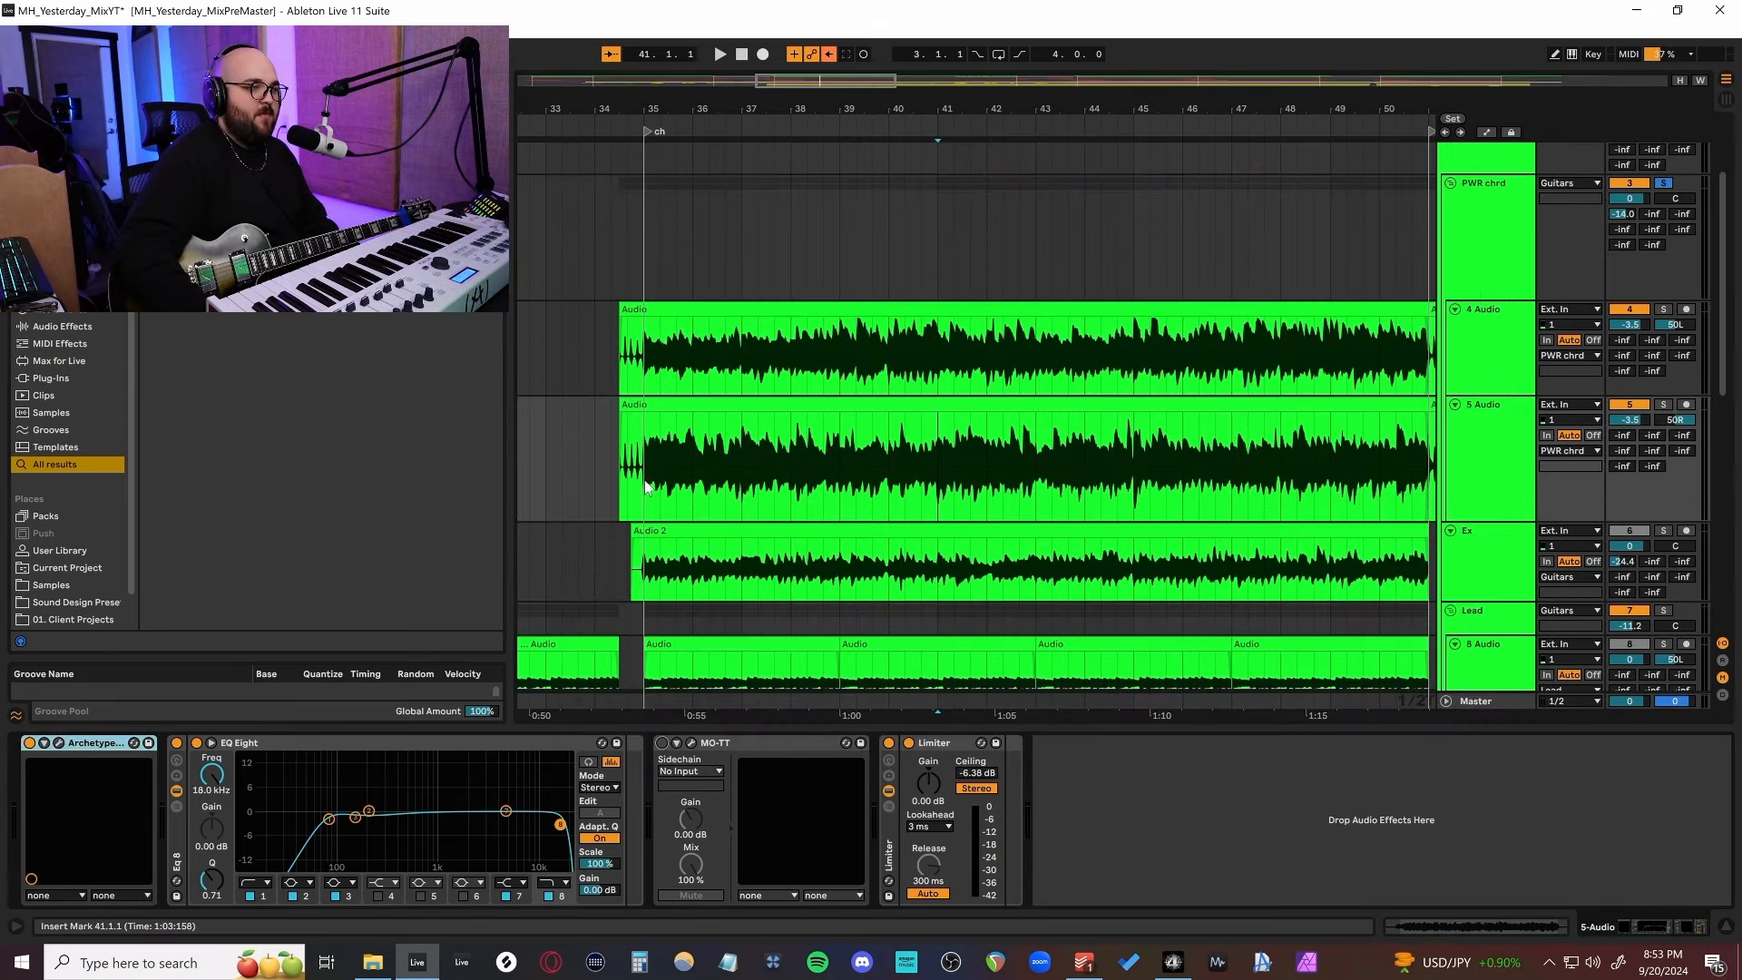
left_click(647, 371)
key("space")
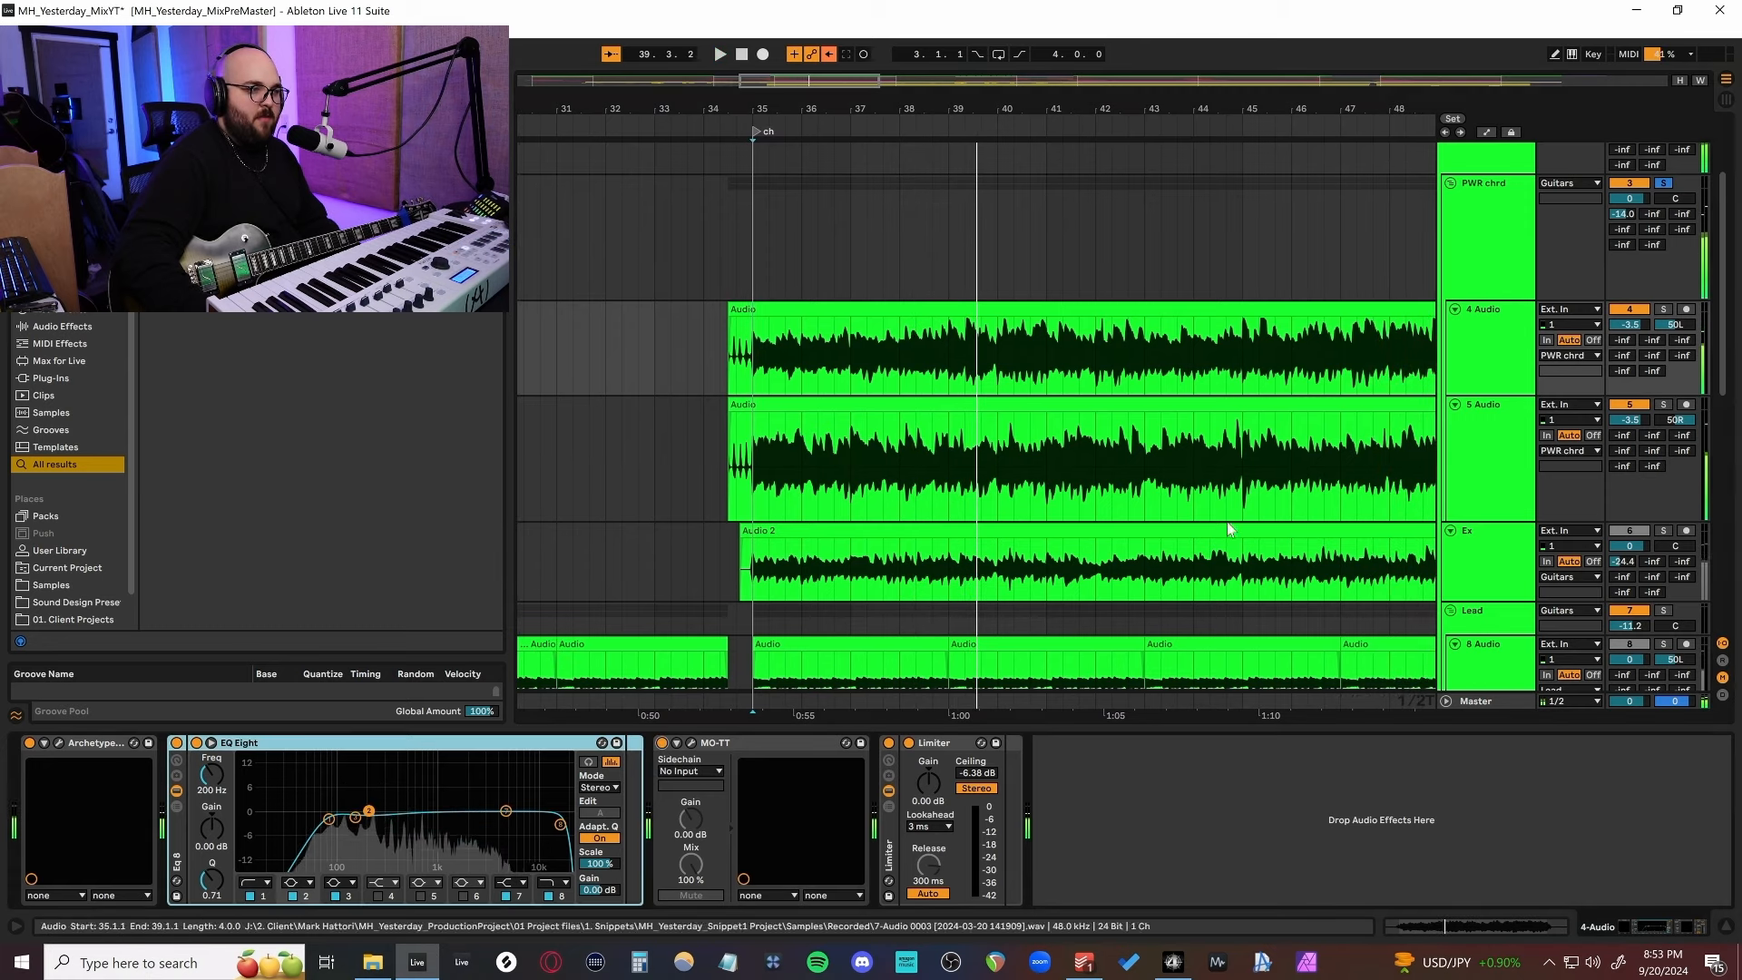
left_click(1502, 435)
key("space")
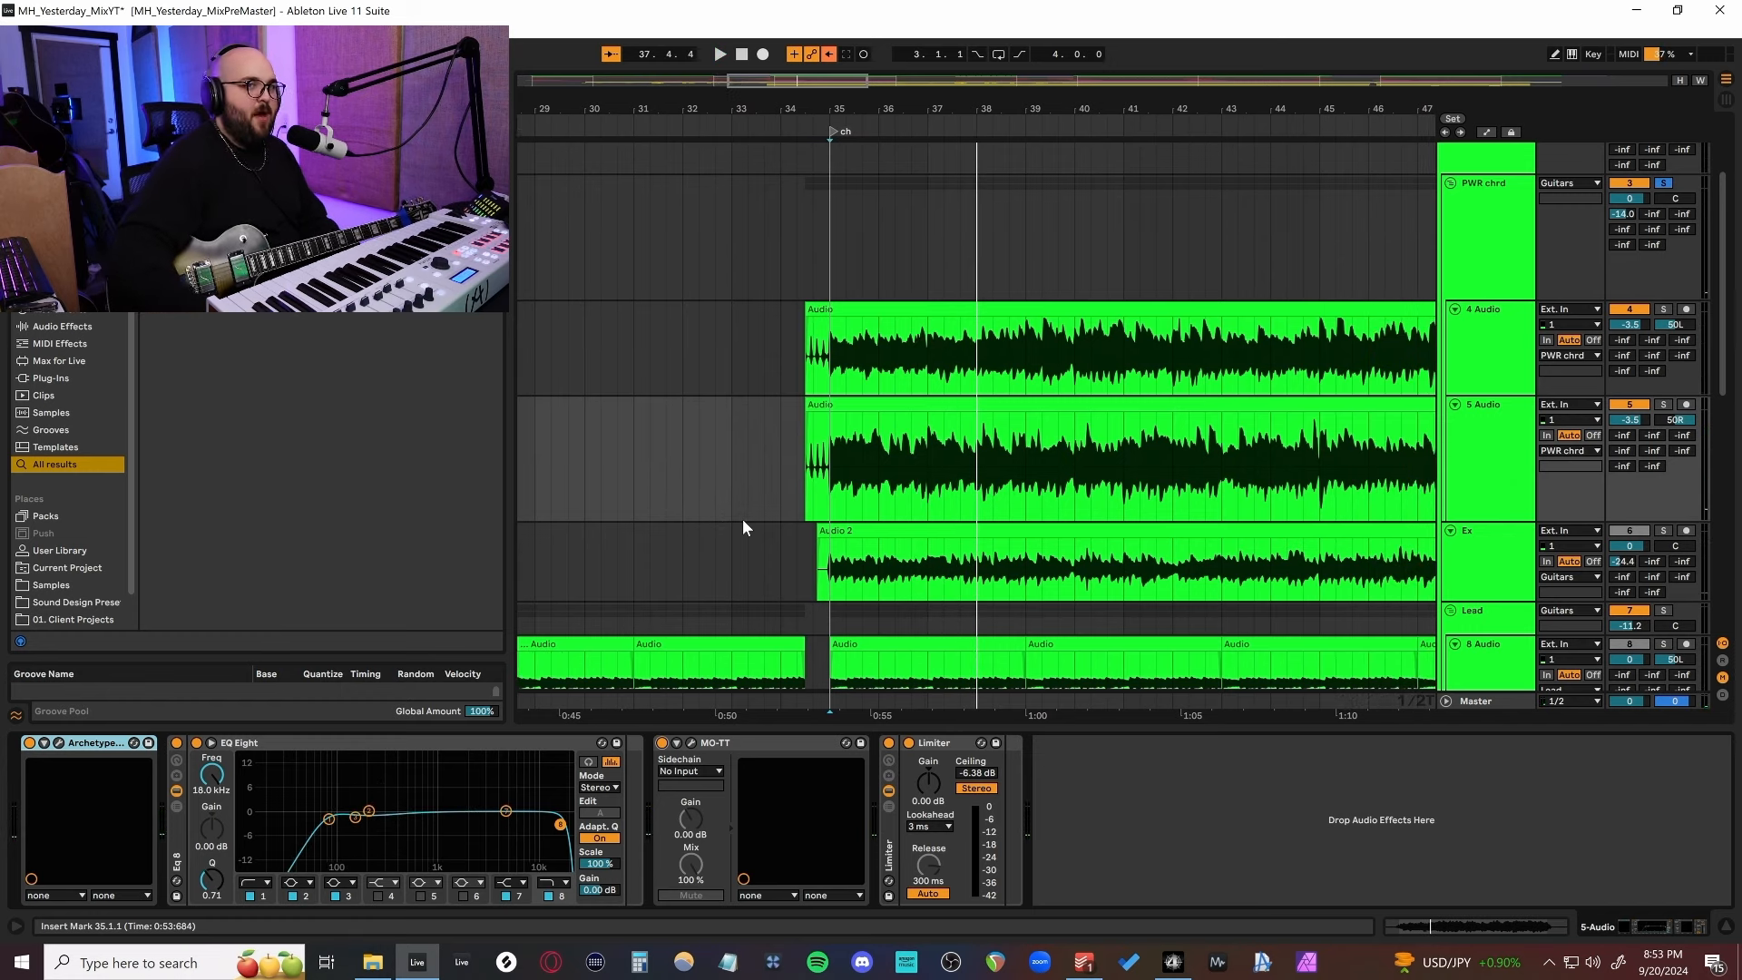
Open the Amplified Instrument Processor on the PWR chrd group and play the chorus through it.
left_click(1499, 348)
scroll(1163, 445, "right", 5)
left_click(59, 743)
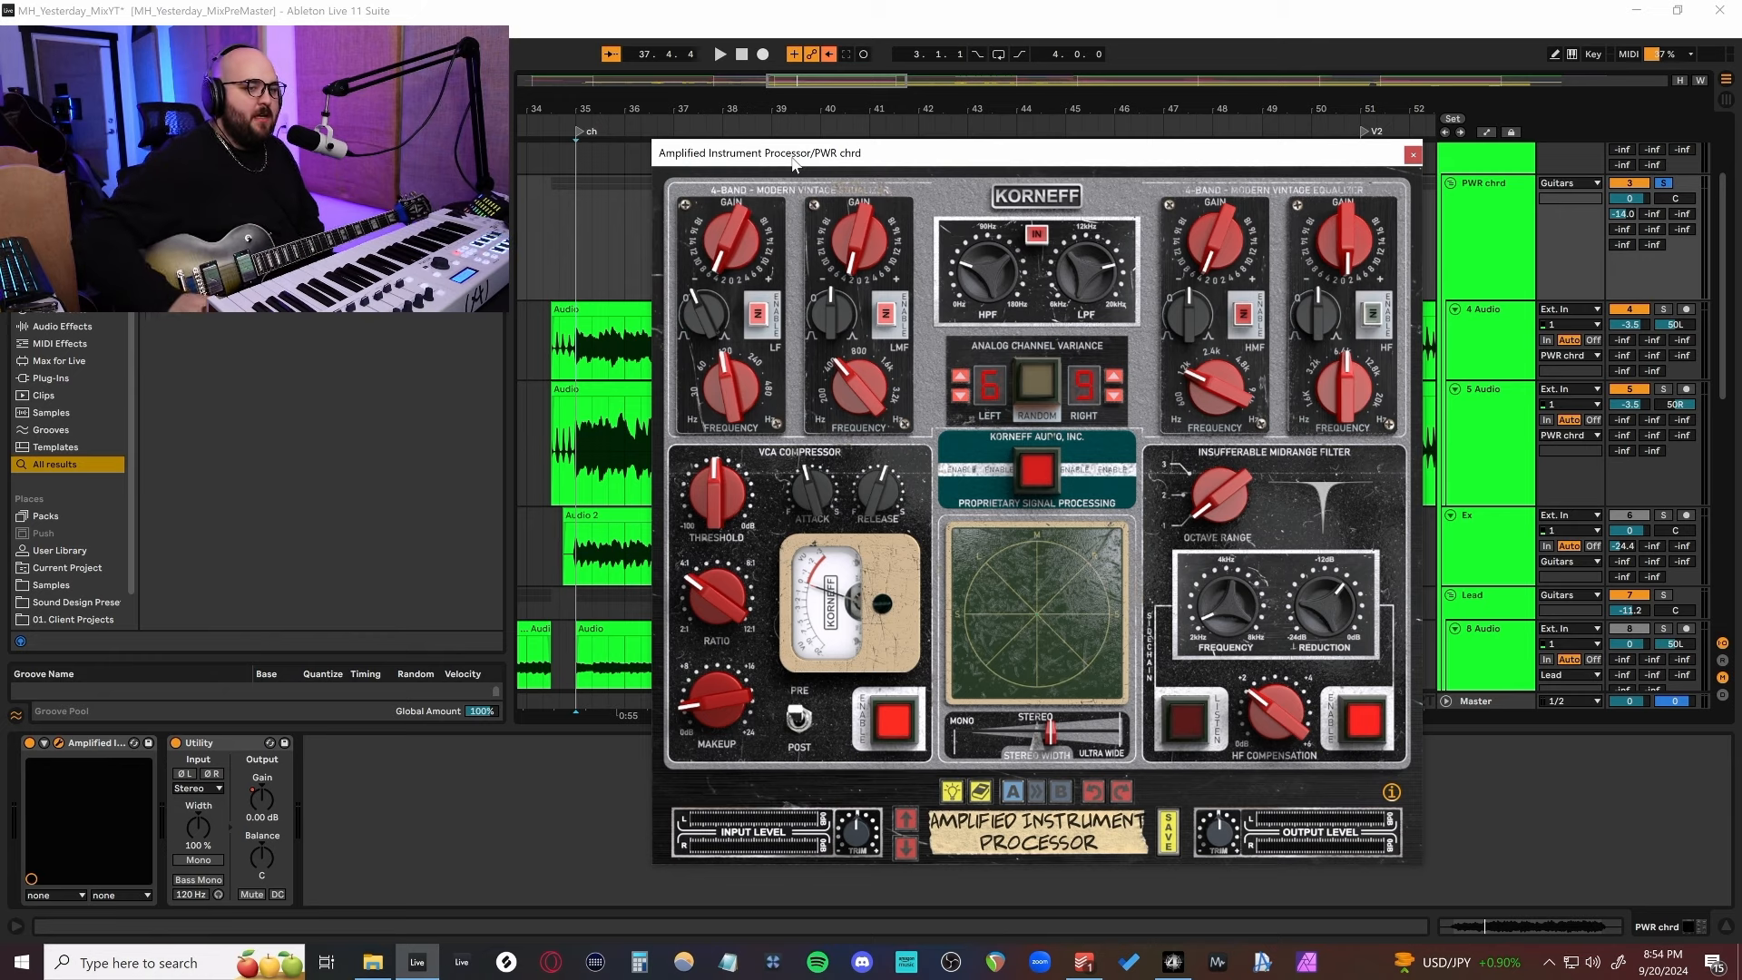
left_click_drag(792, 164, 828, 165)
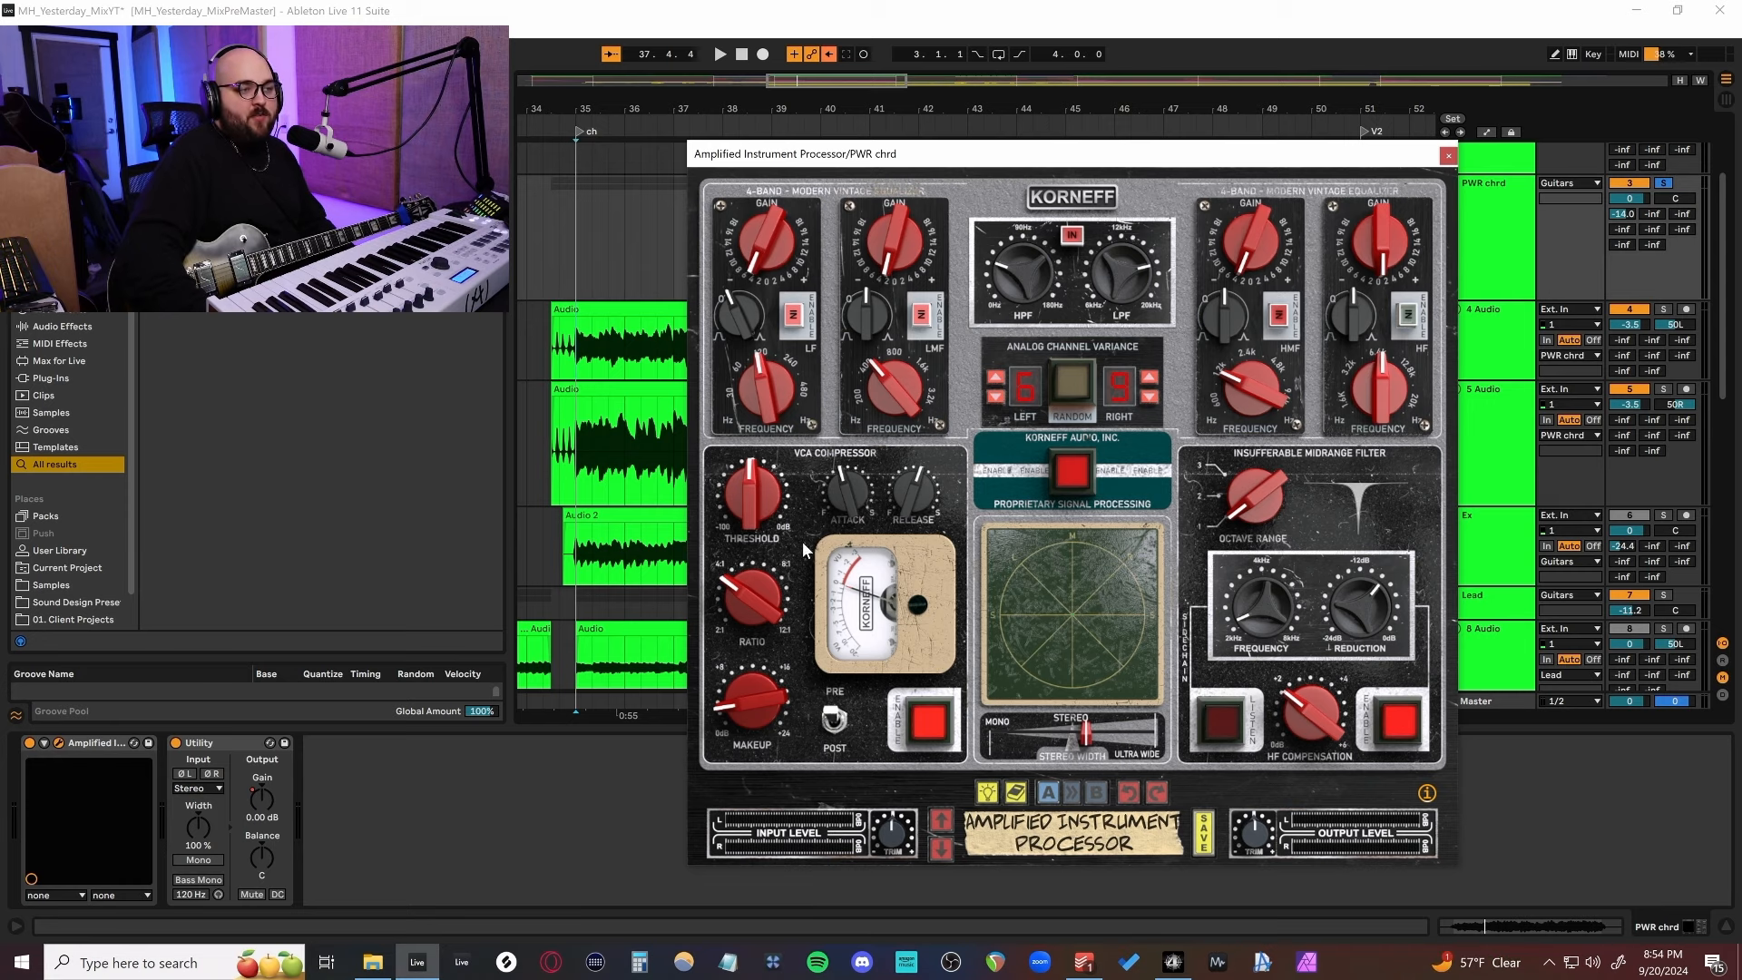
key("space")
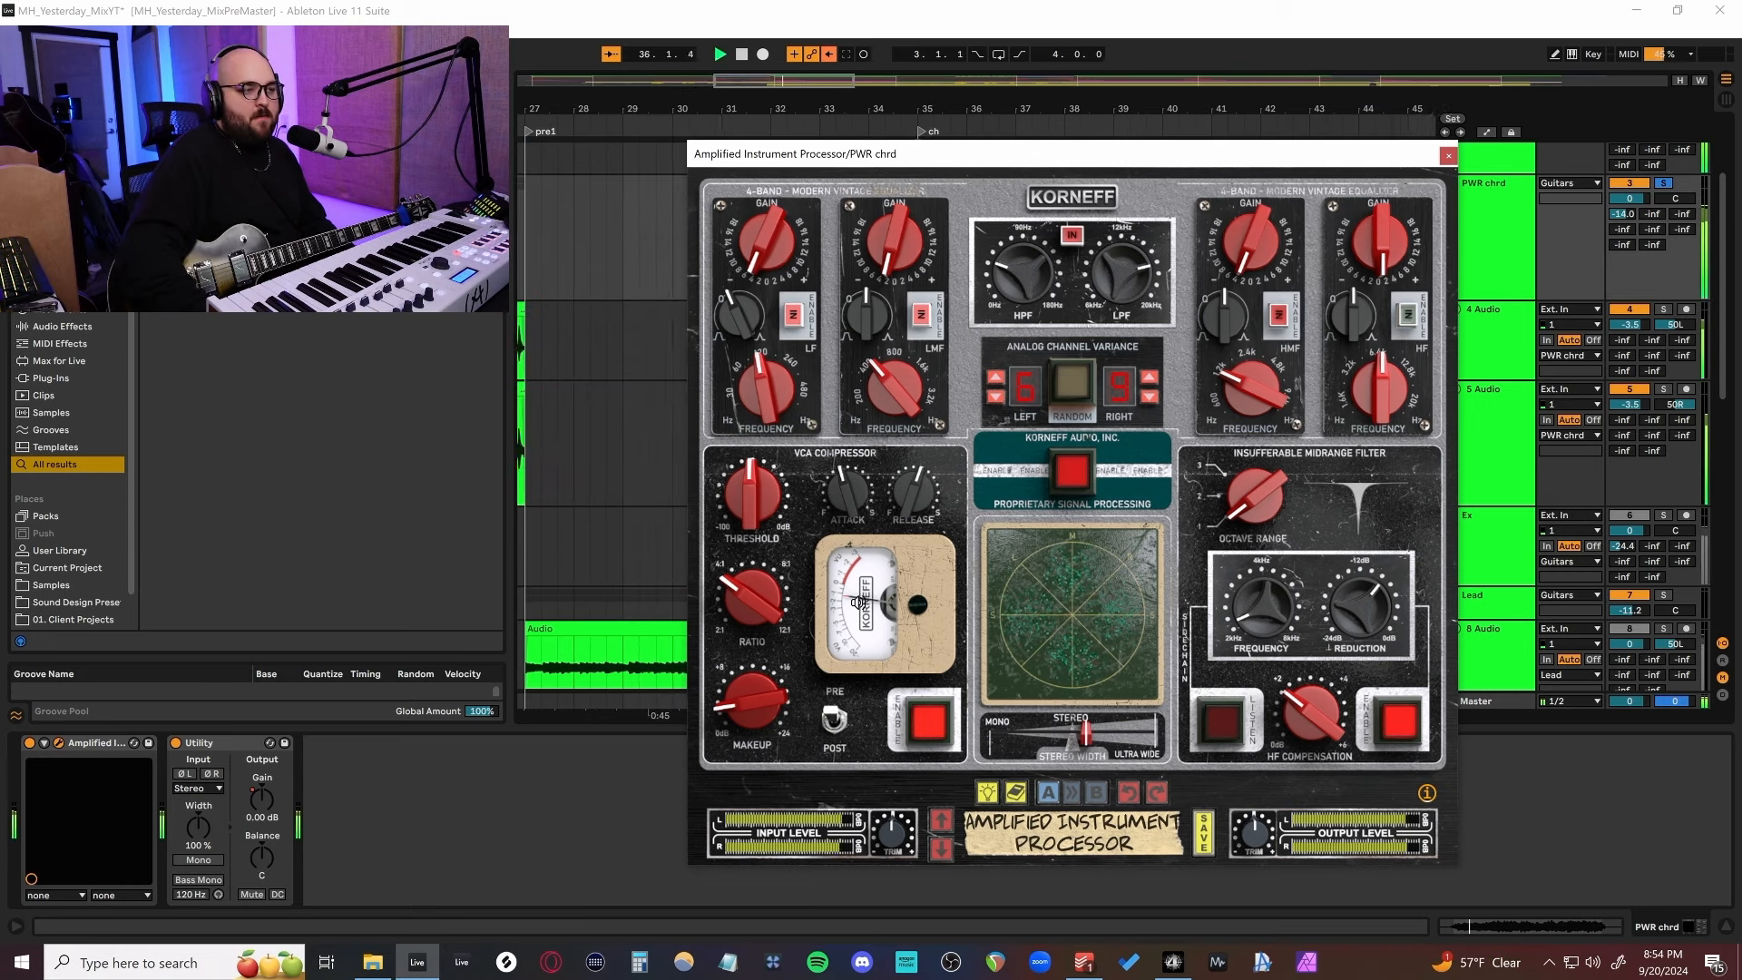
key("space")
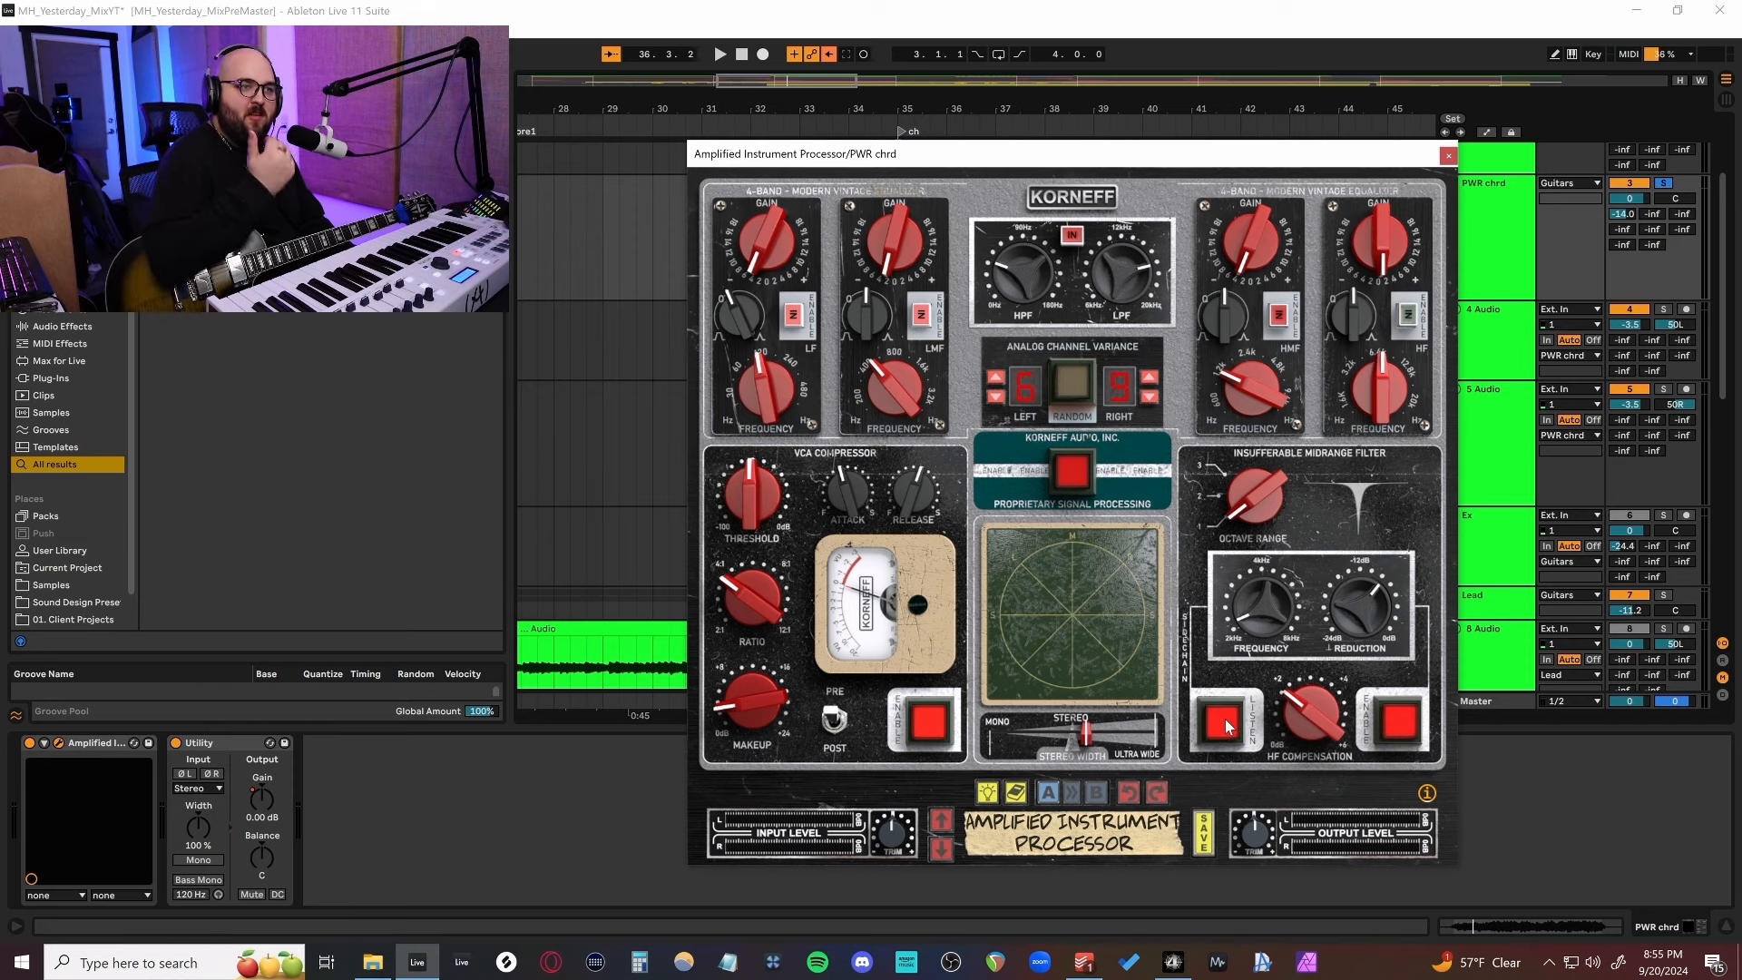
Audition the midrange filter with Listen on and off, and view the Amplified Instrument Processor's back panel.
key("space")
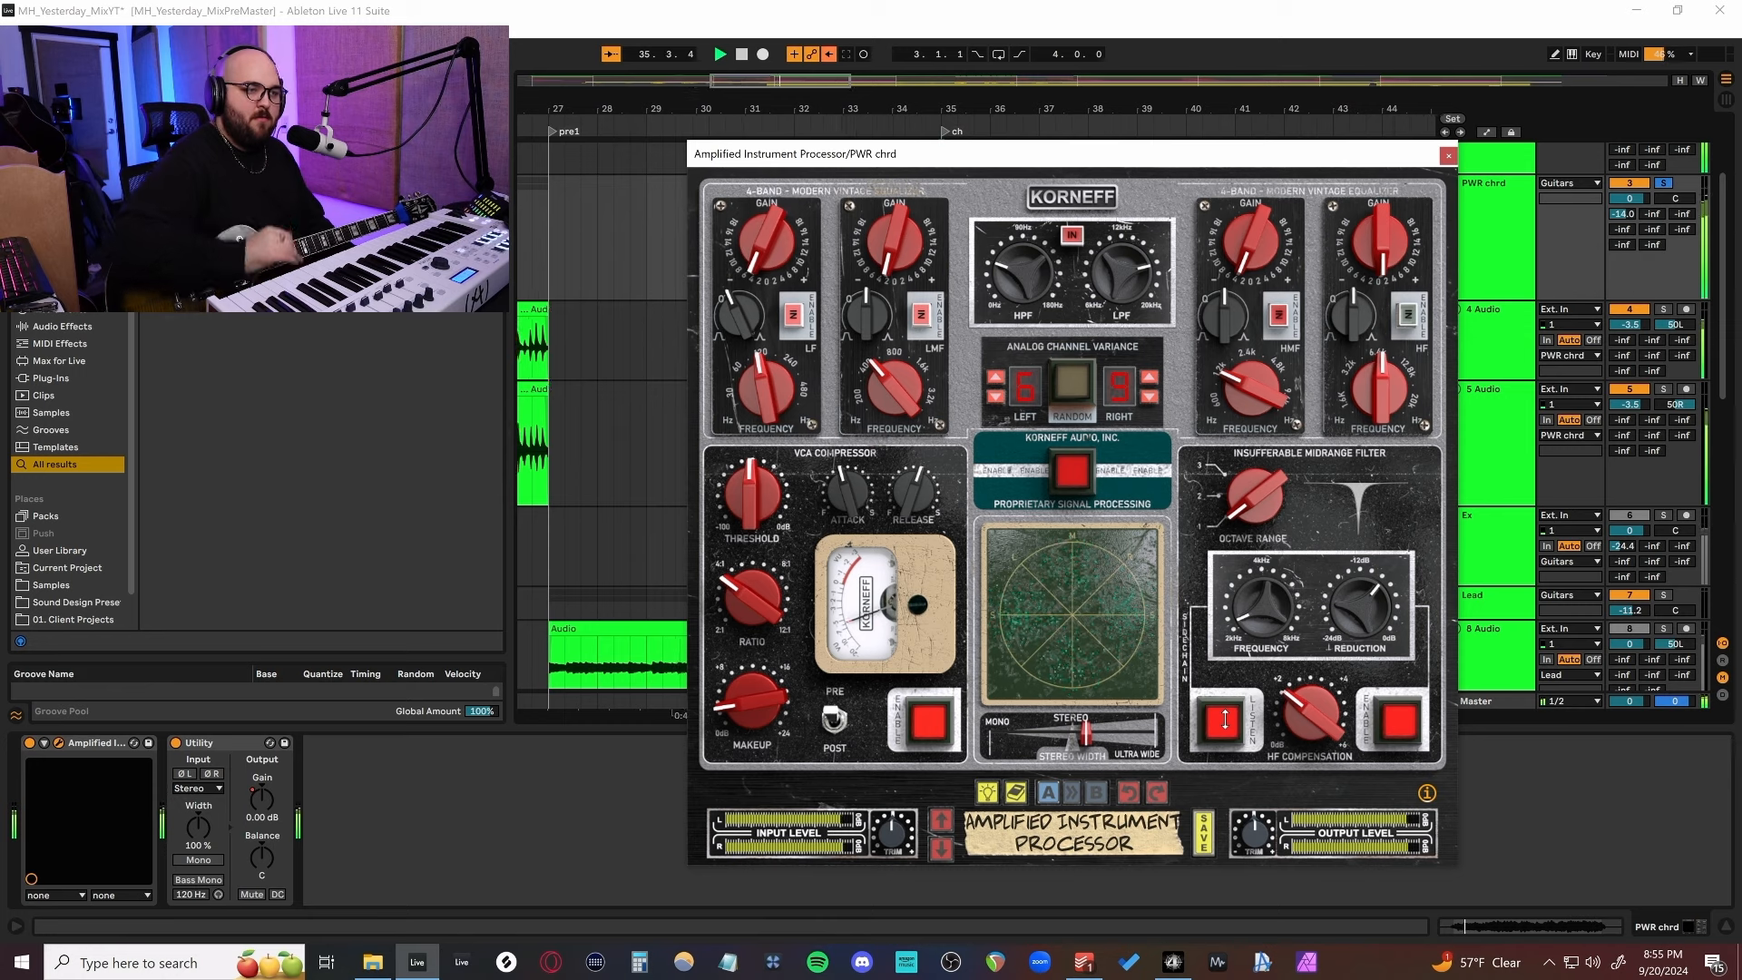
left_click(1224, 719)
key("space")
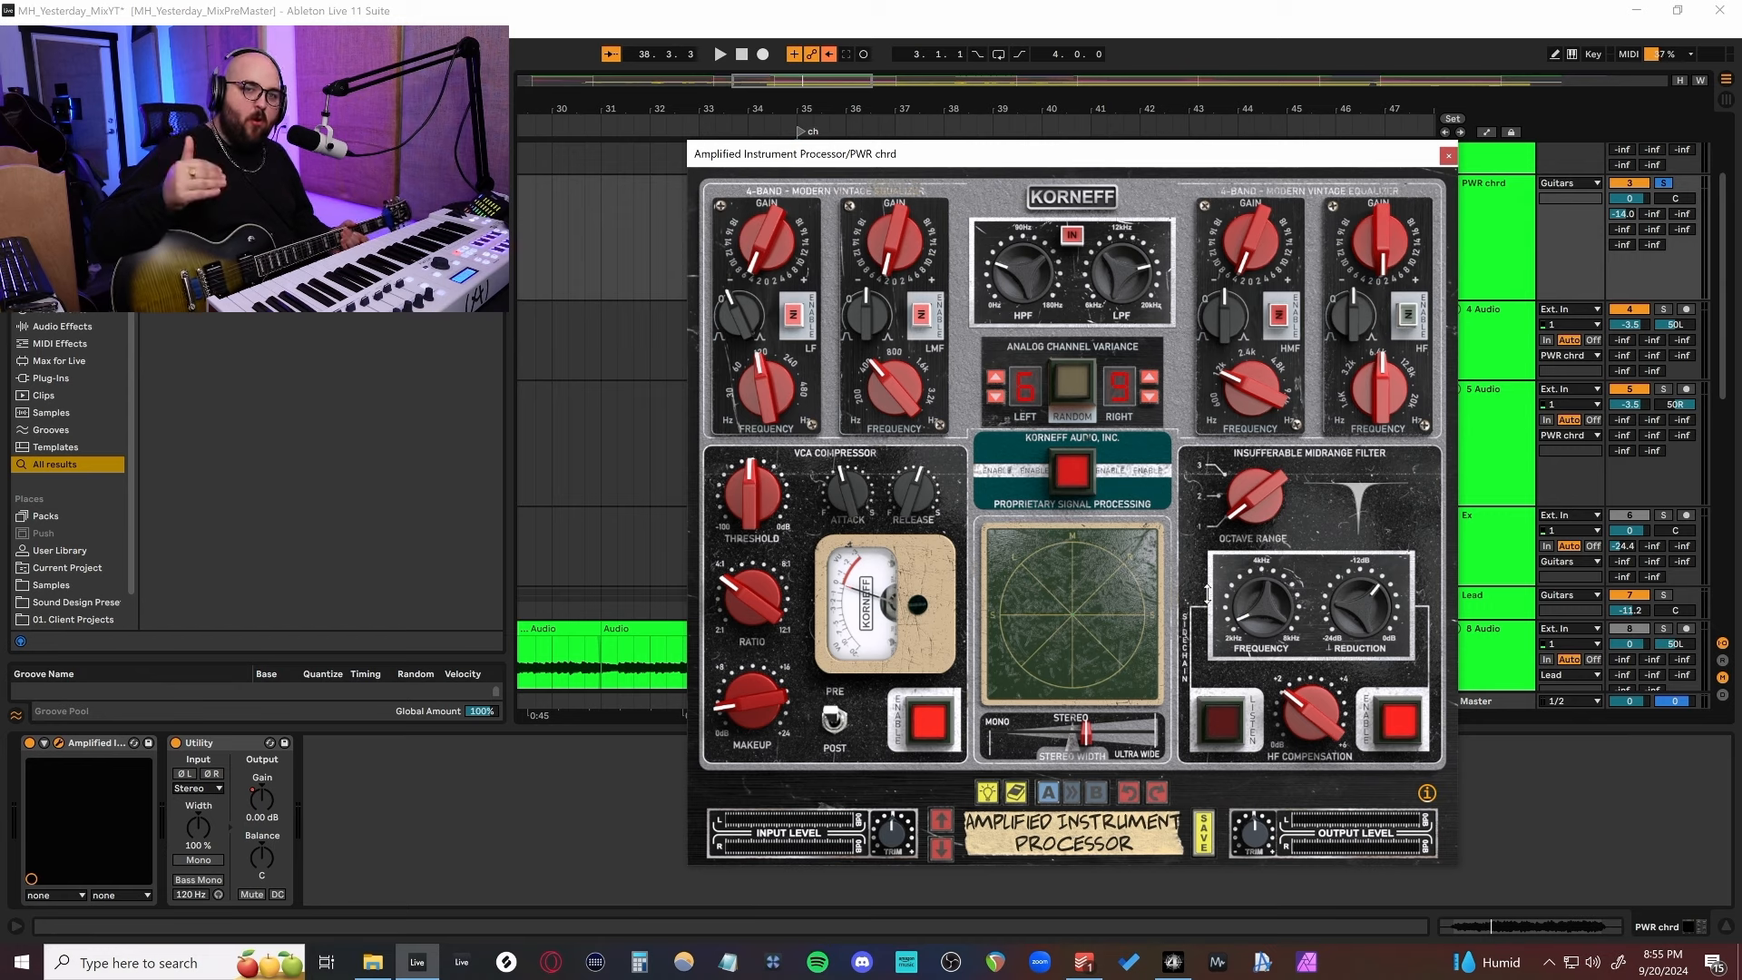
left_click(1070, 205)
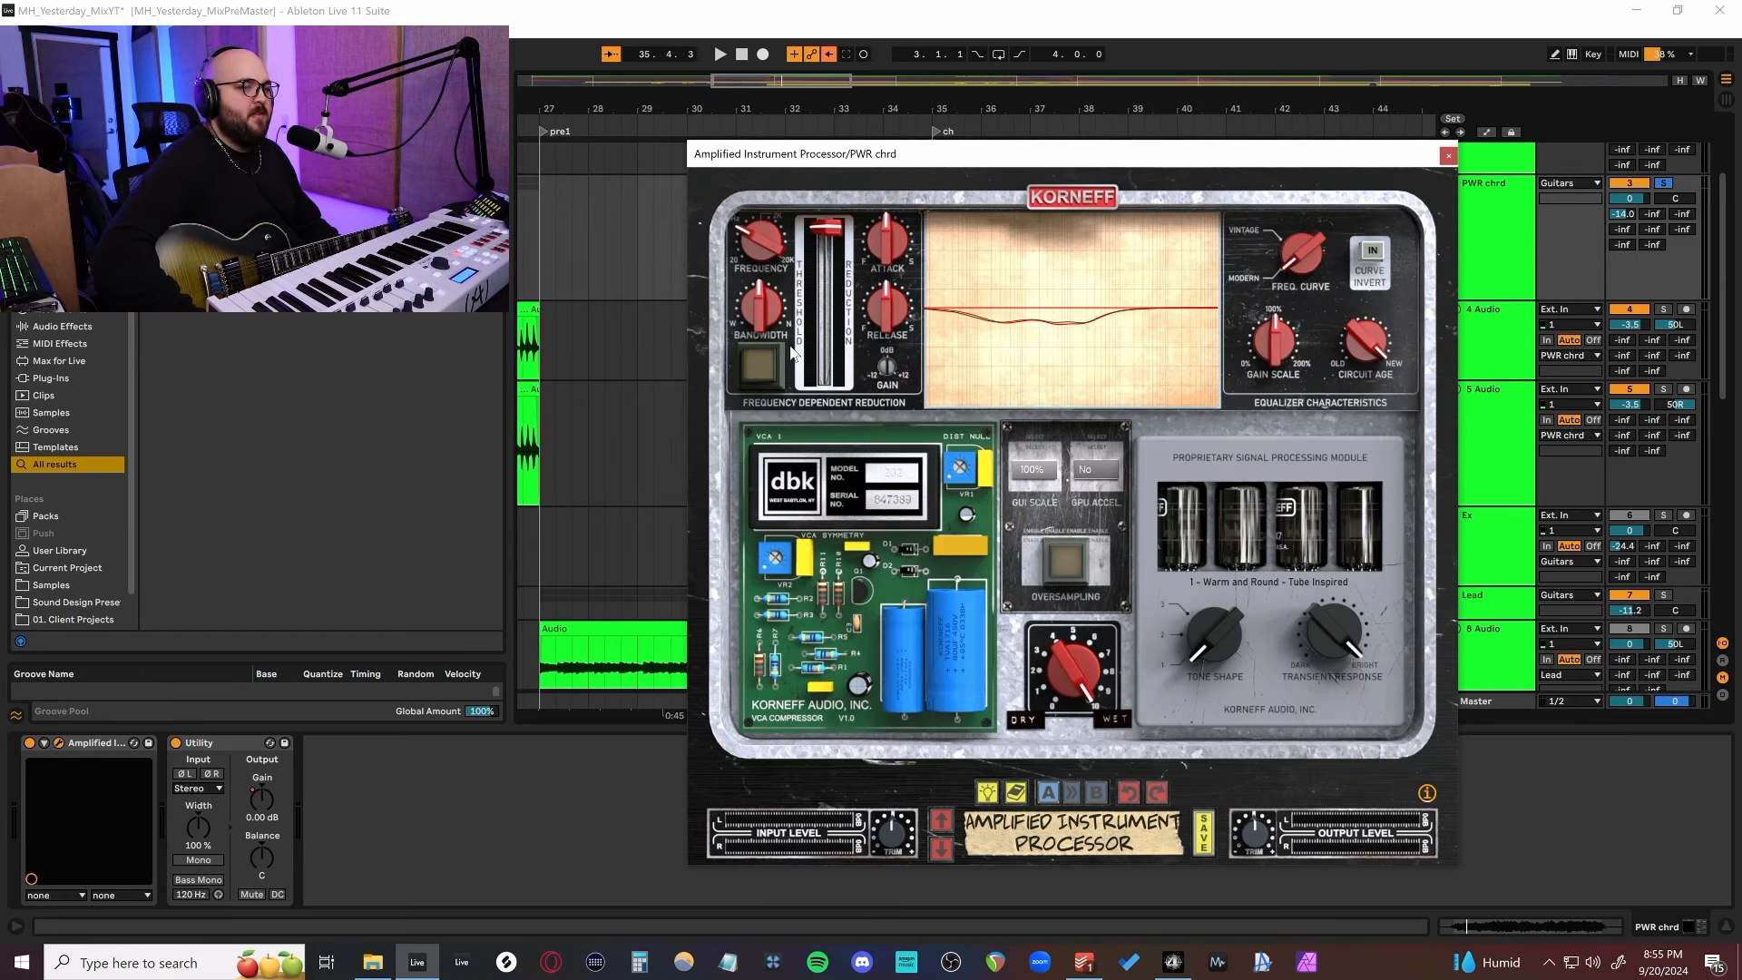
left_click(1073, 201)
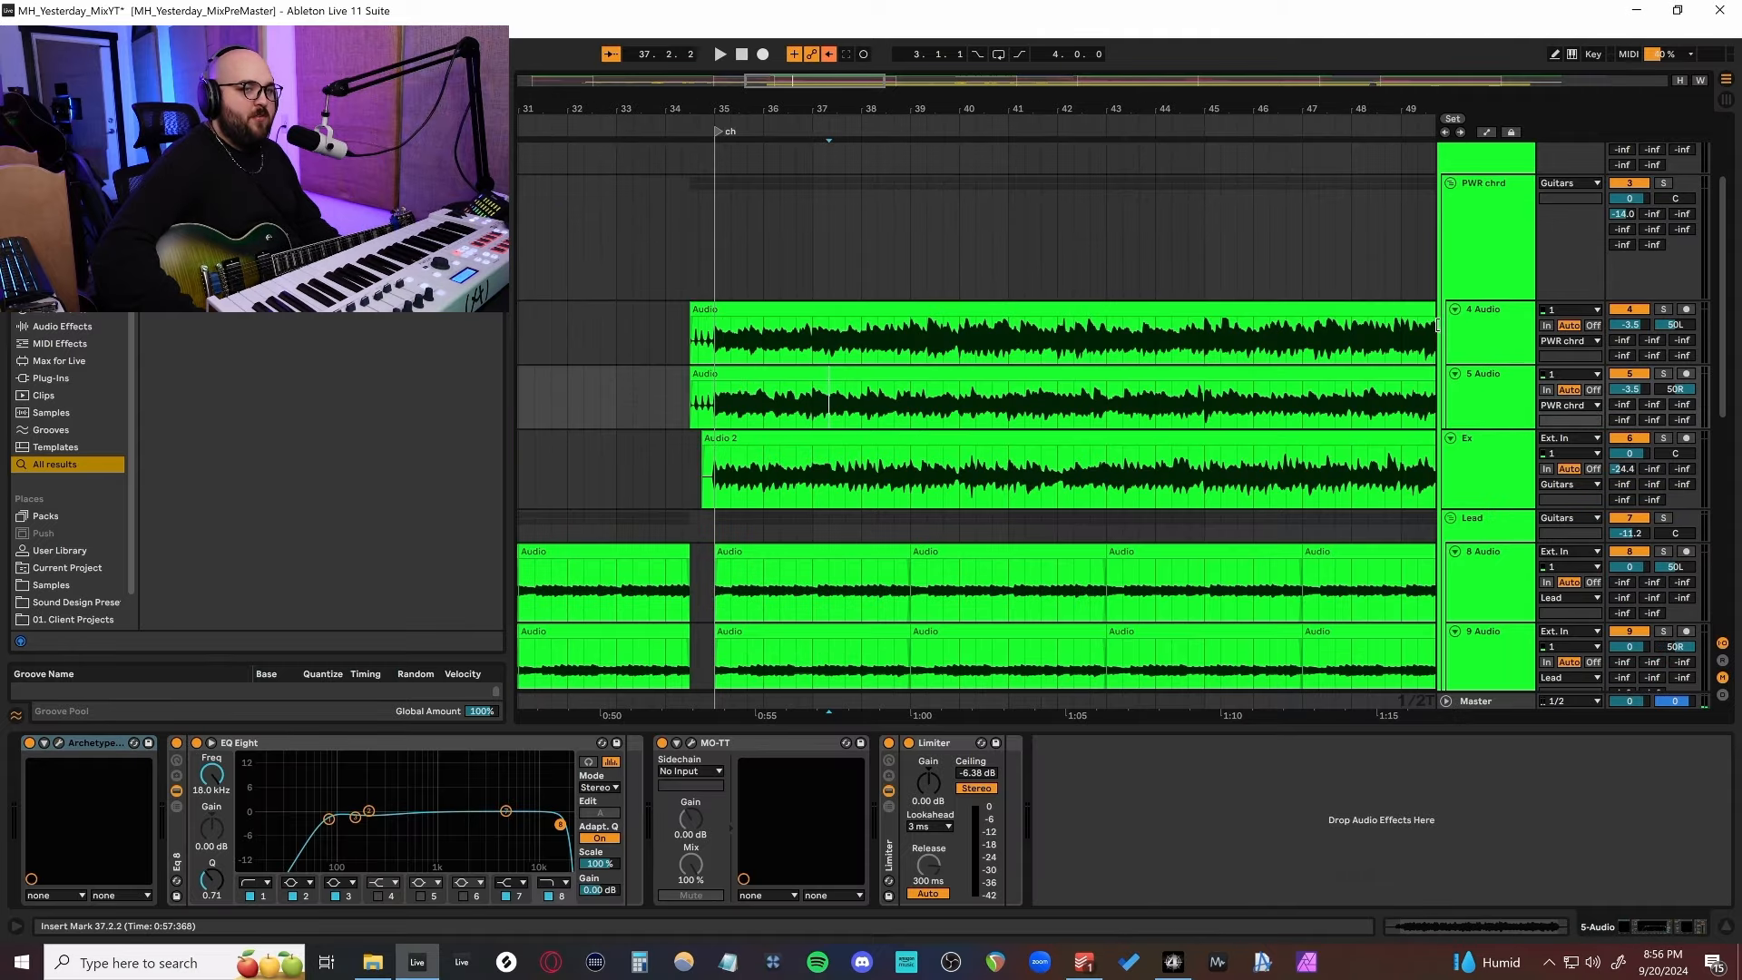
Place the insert marker at 34.4.1 at the start of the Ex clip and zoom in on the timeline.
left_click(1041, 200)
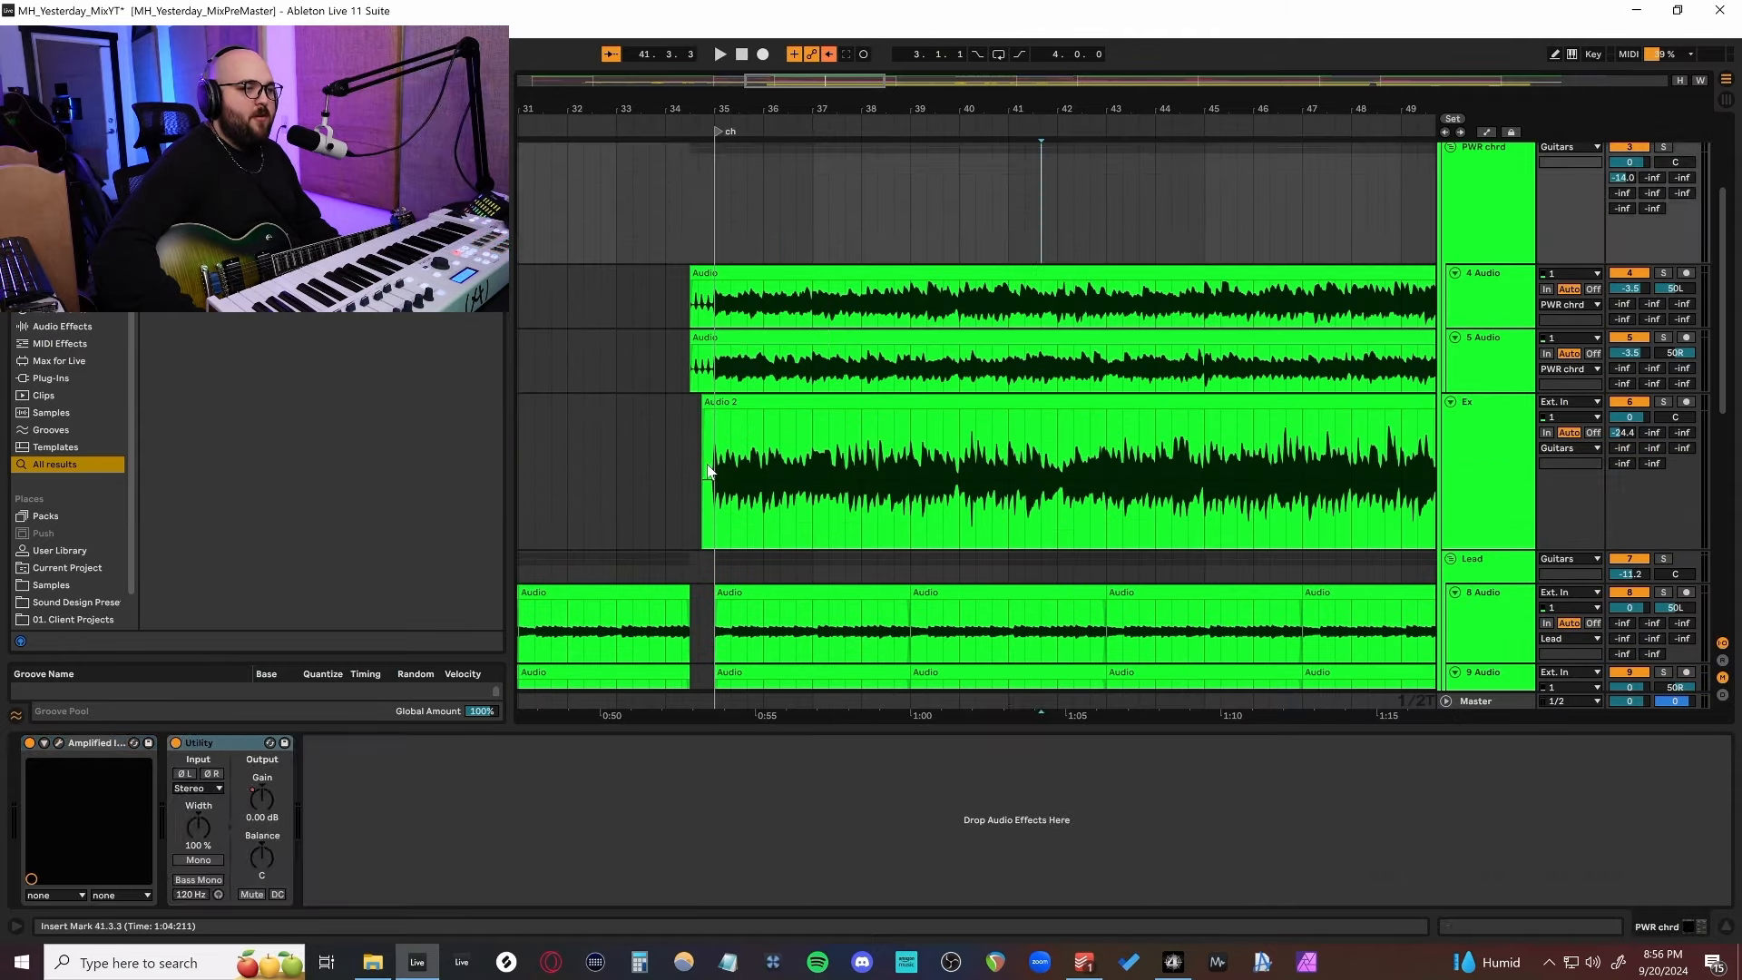
left_click(709, 467)
key("plus")
key("plus")
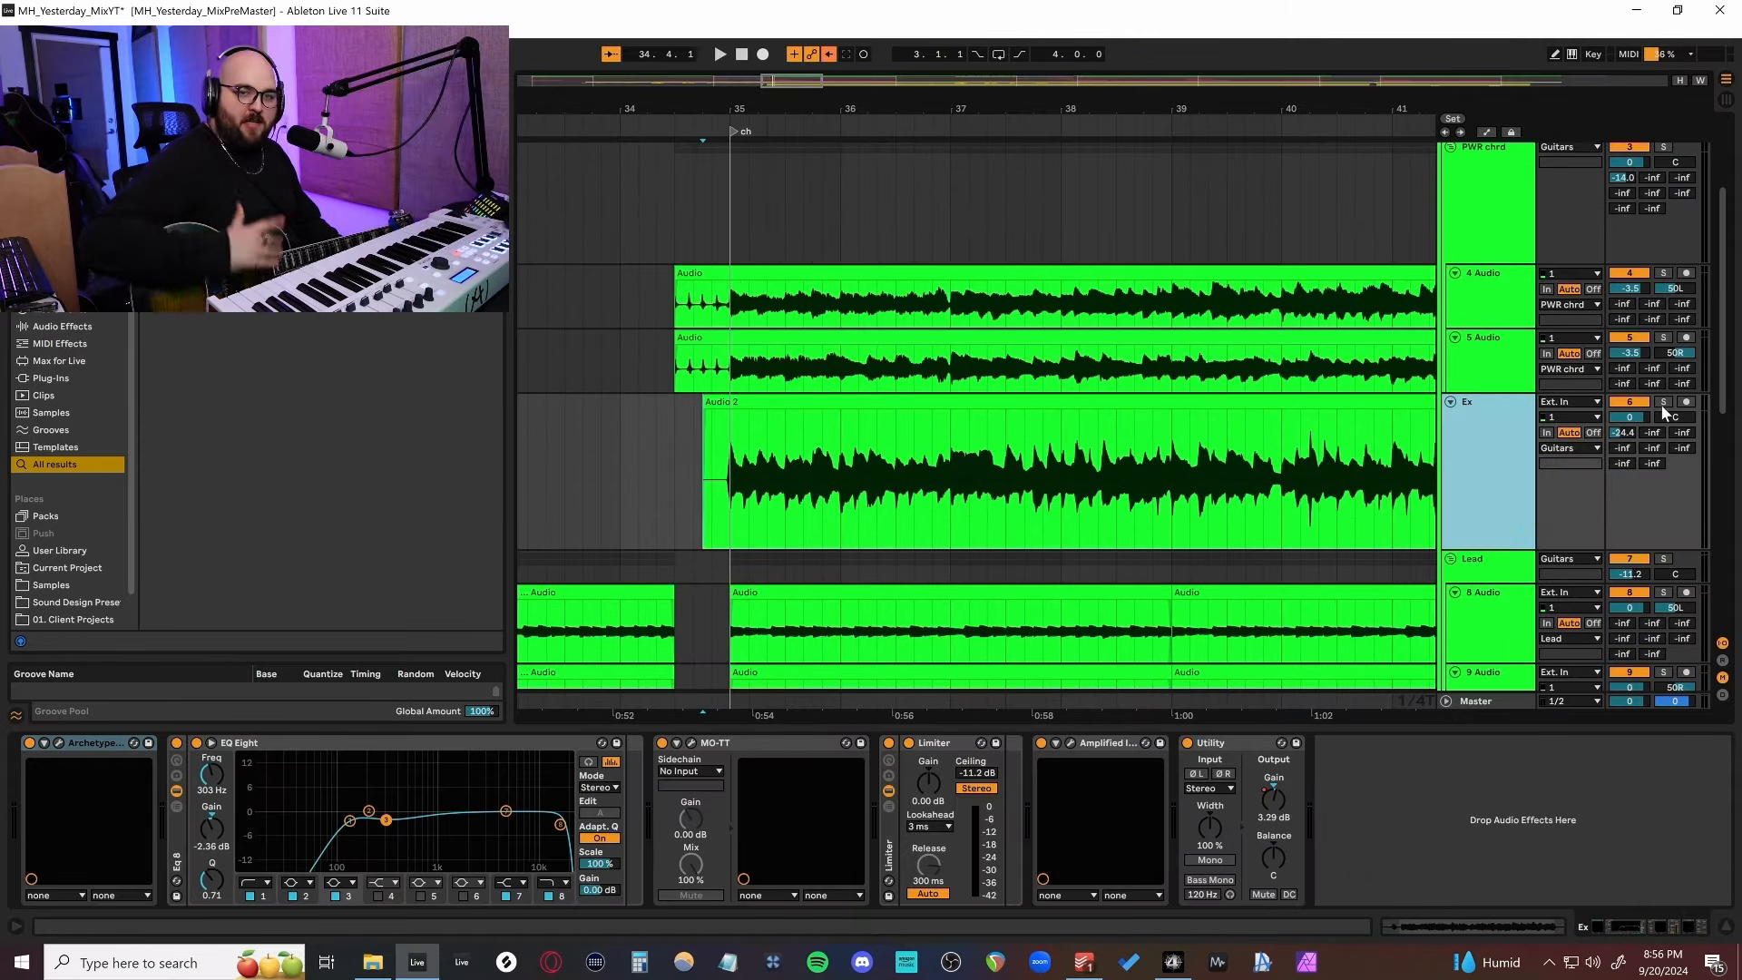
Play the Ex track soloed and unsoloed against the power chords, with the Lead group muted.
left_click(1663, 402)
key("space")
left_click(1663, 402)
left_click(1630, 559)
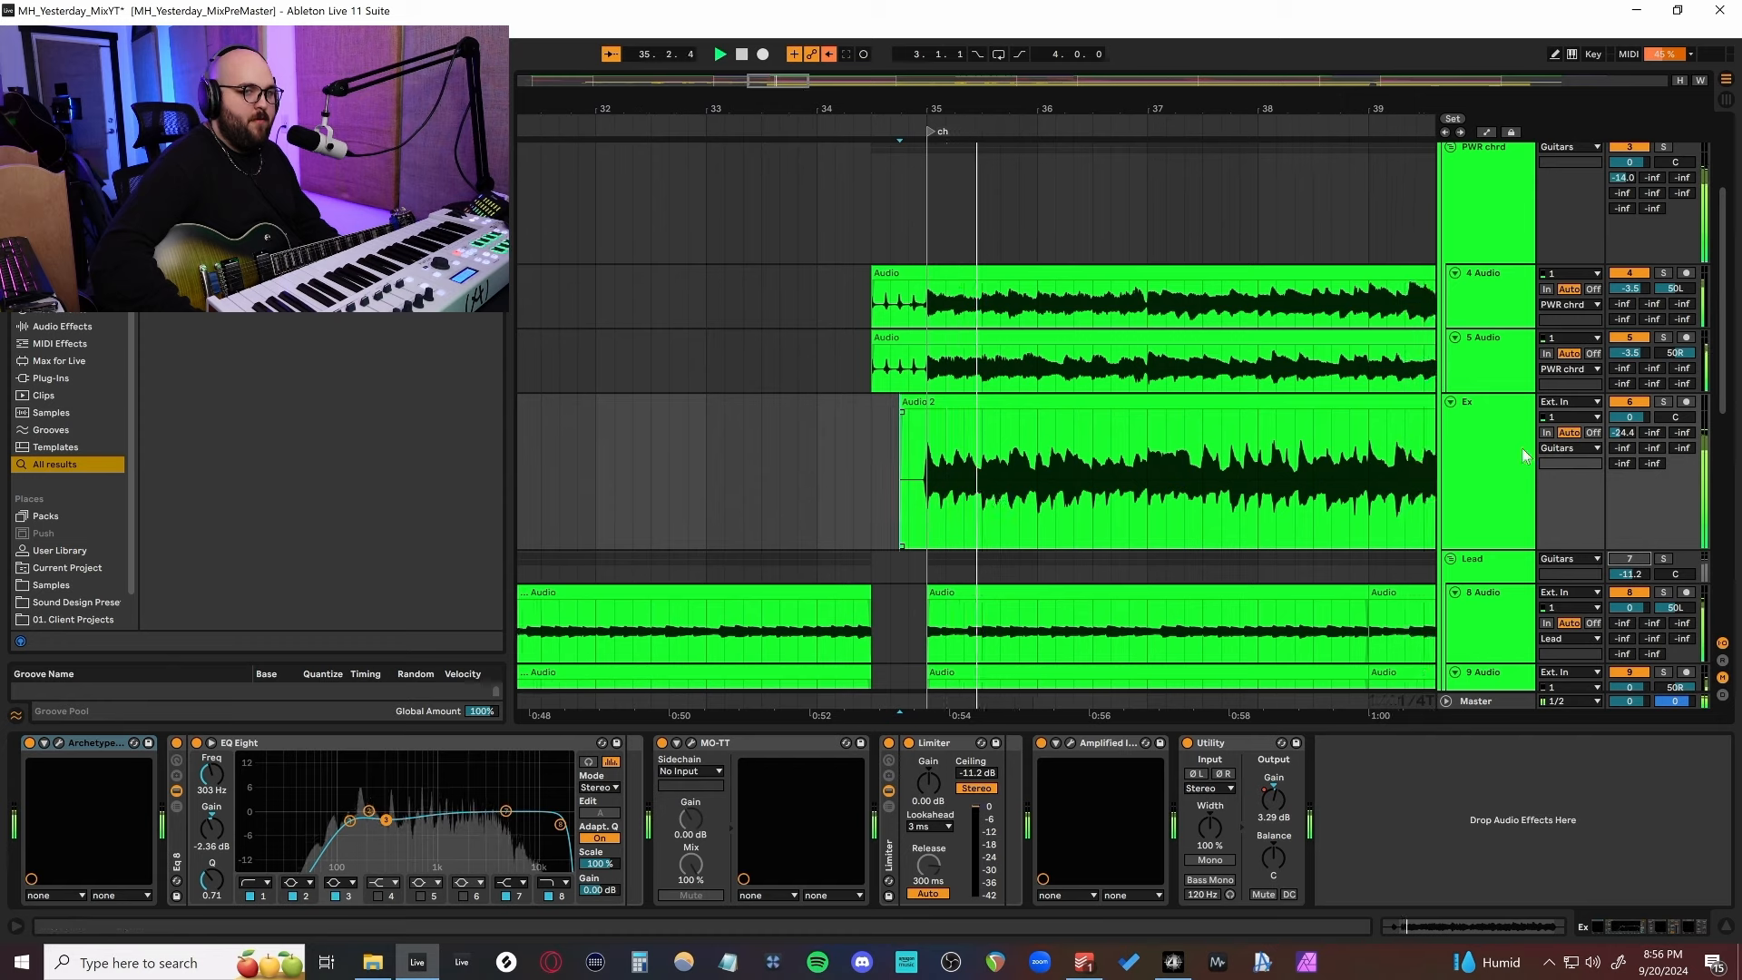
scroll(1297, 481, "down", 1)
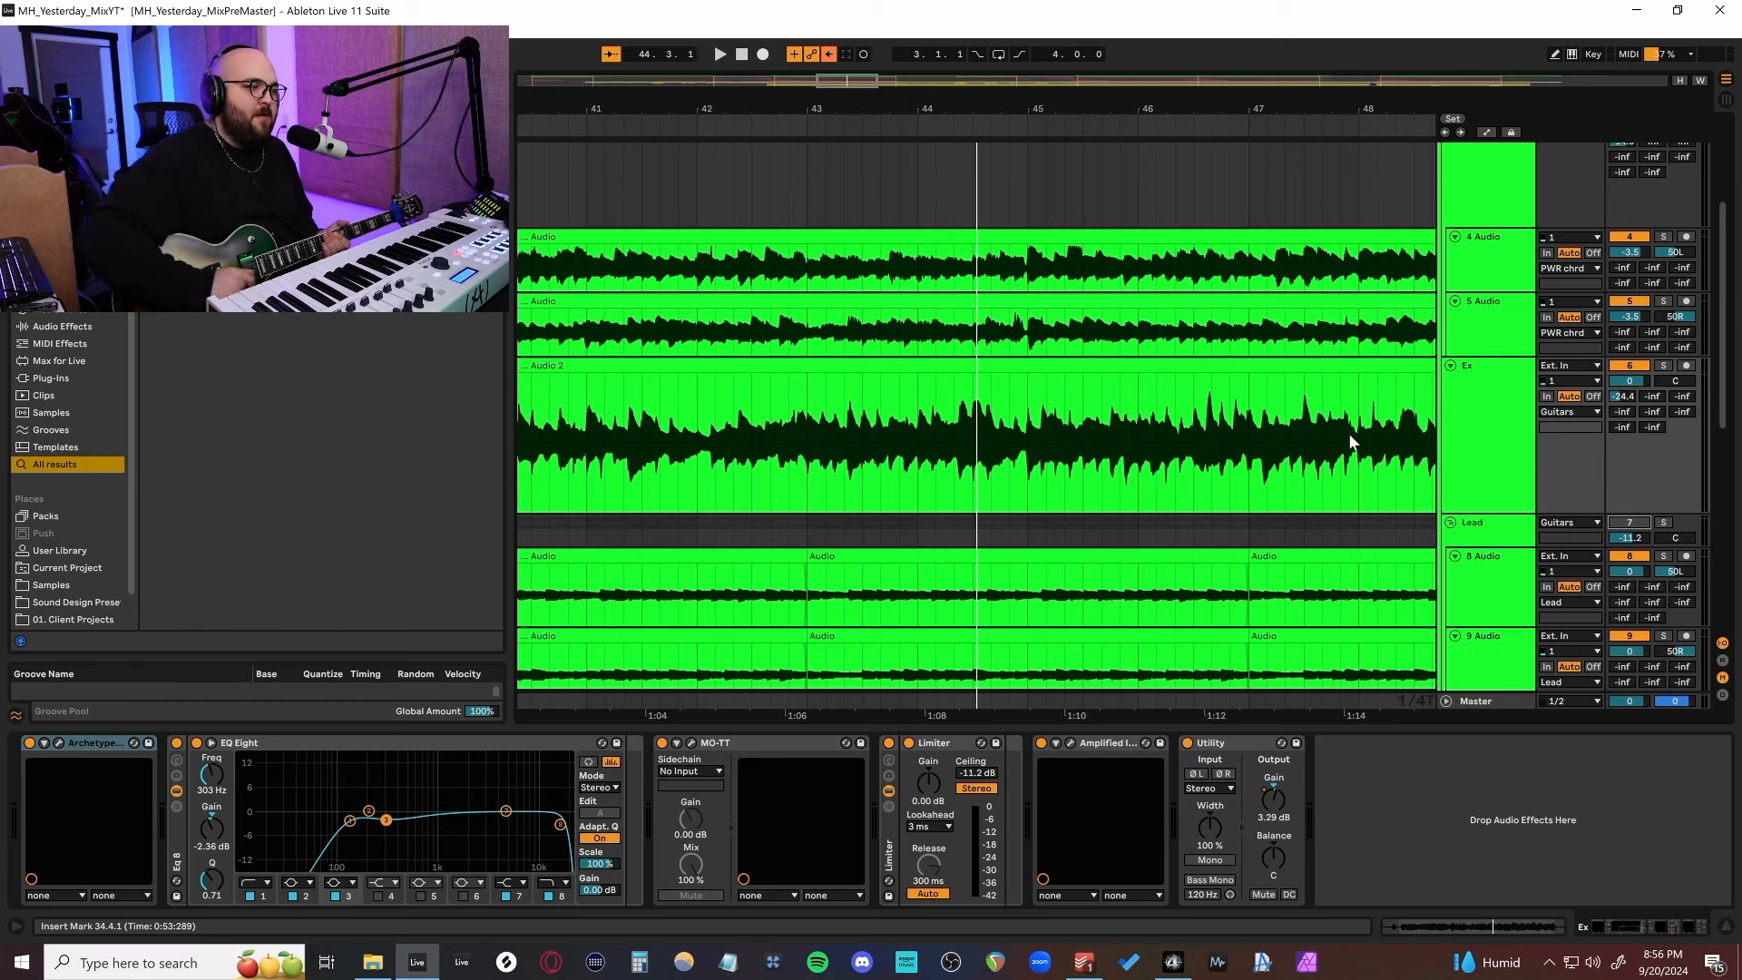
Examine the first EQ Eight band on the Ex track and the ValhallaVintageVerb settings on the A IN Verb S return.
left_click(1048, 372)
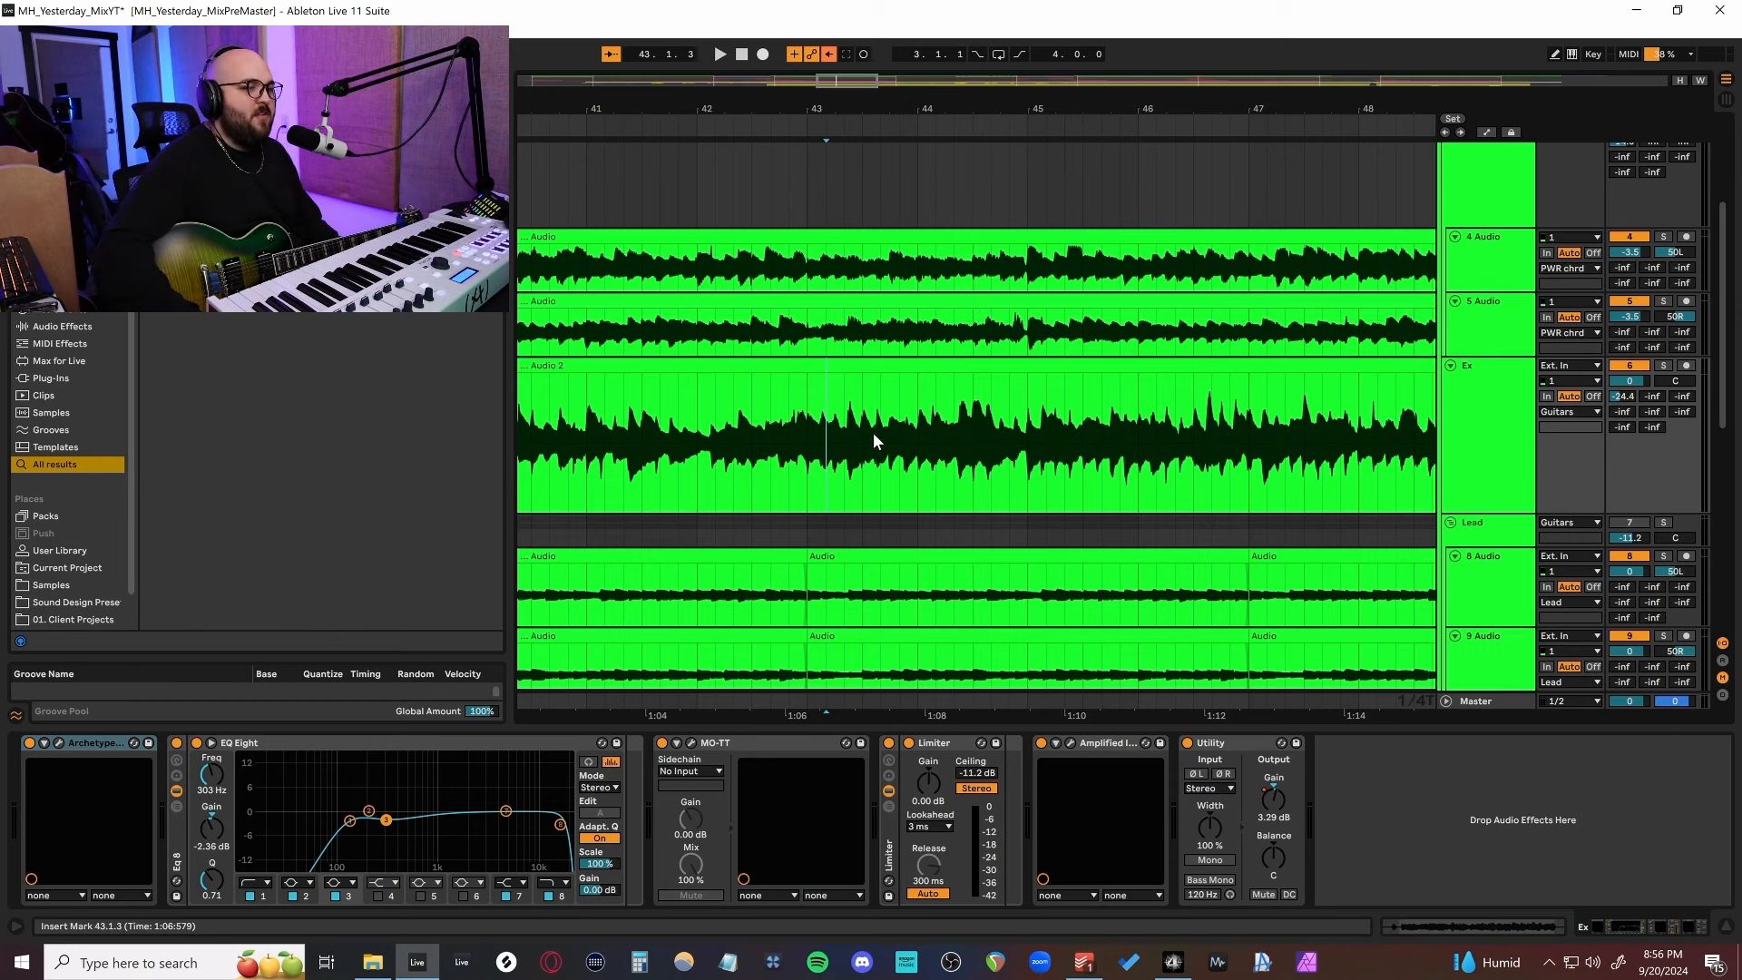
left_click(826, 453)
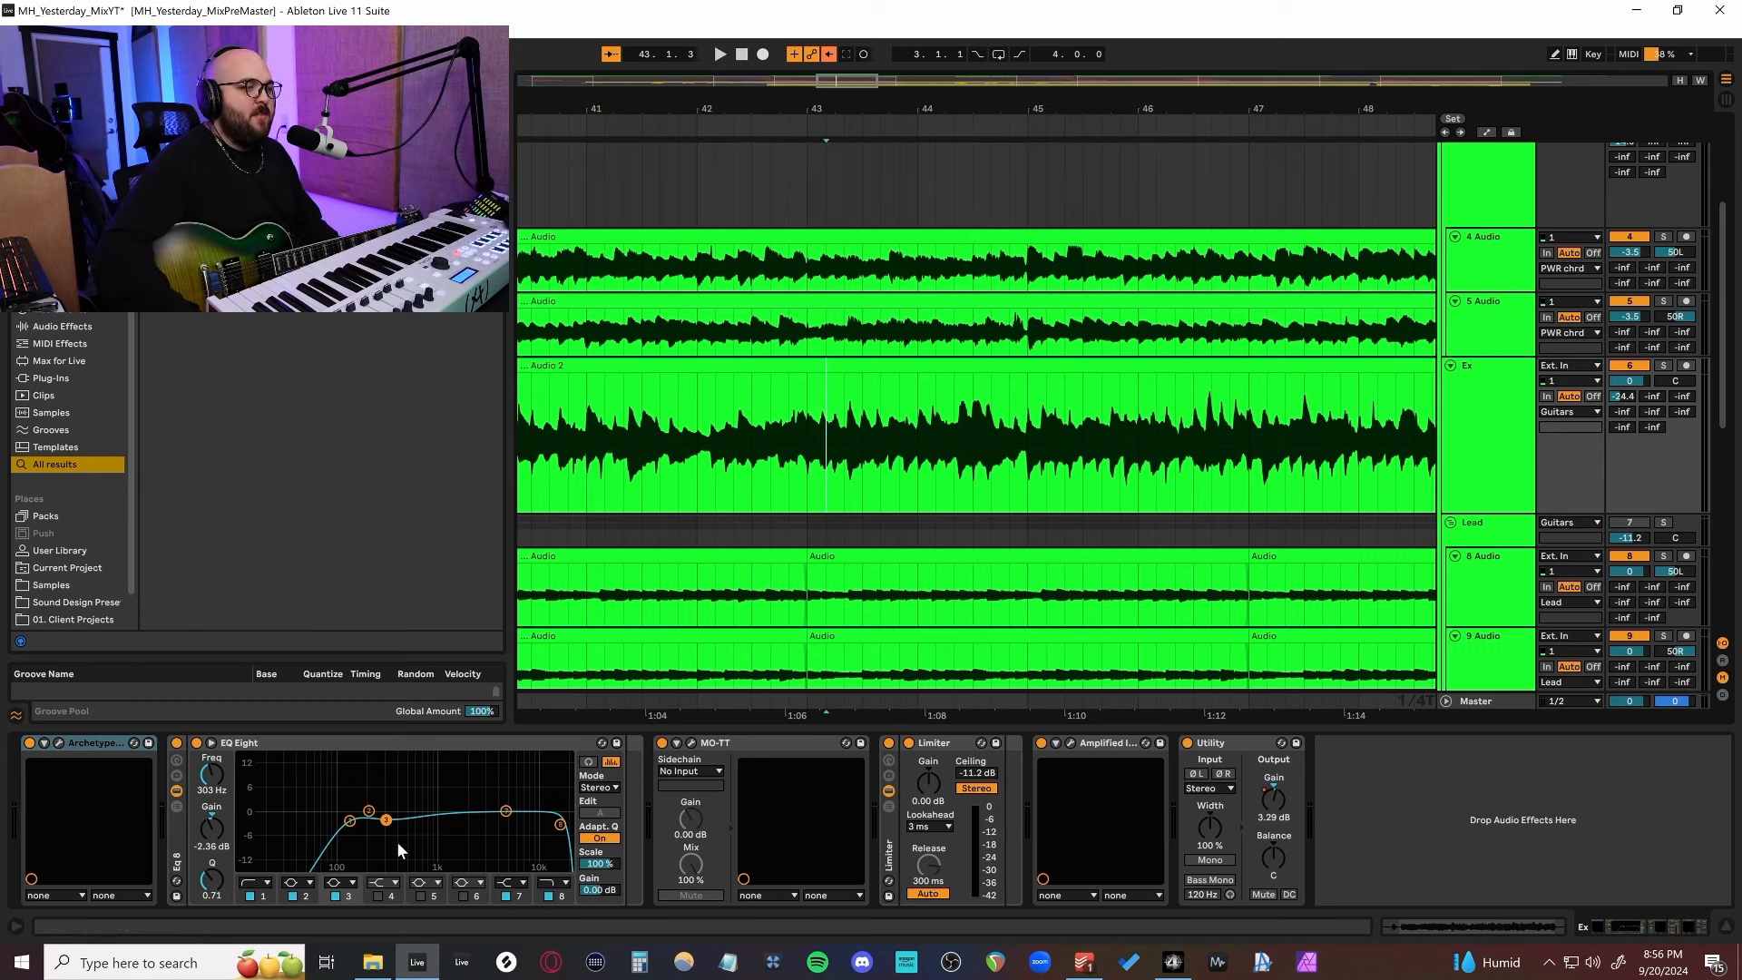
left_click(350, 821)
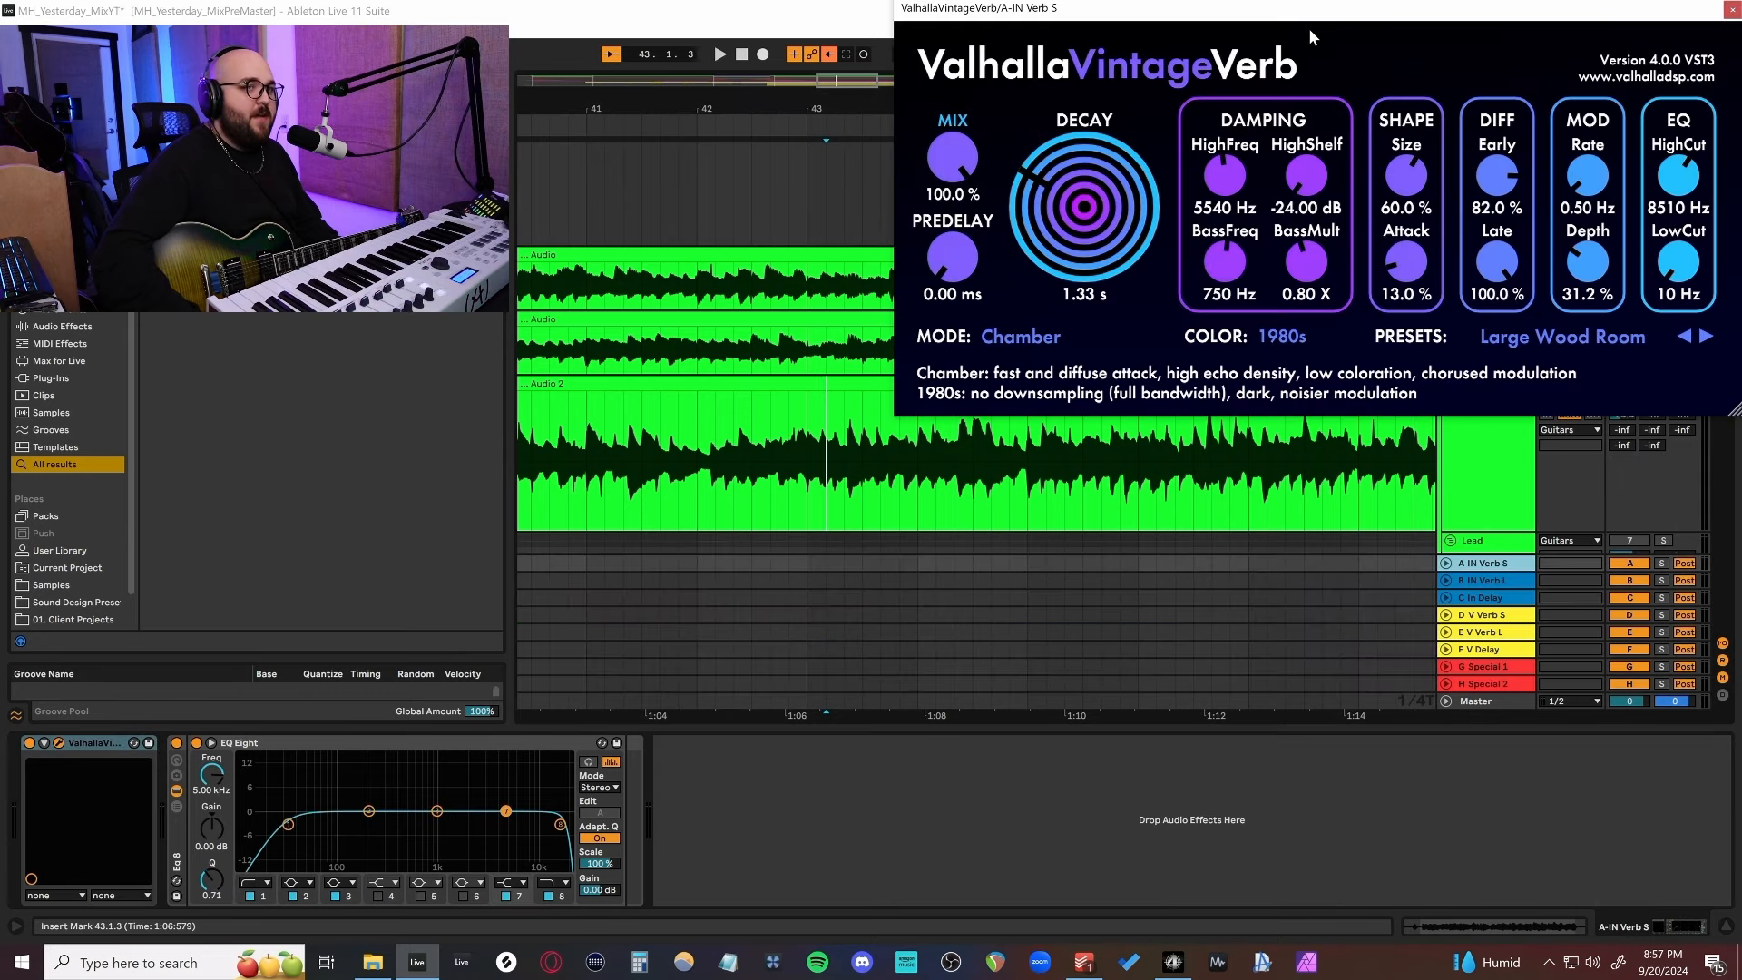
left_click_drag(1298, 15, 1105, 437)
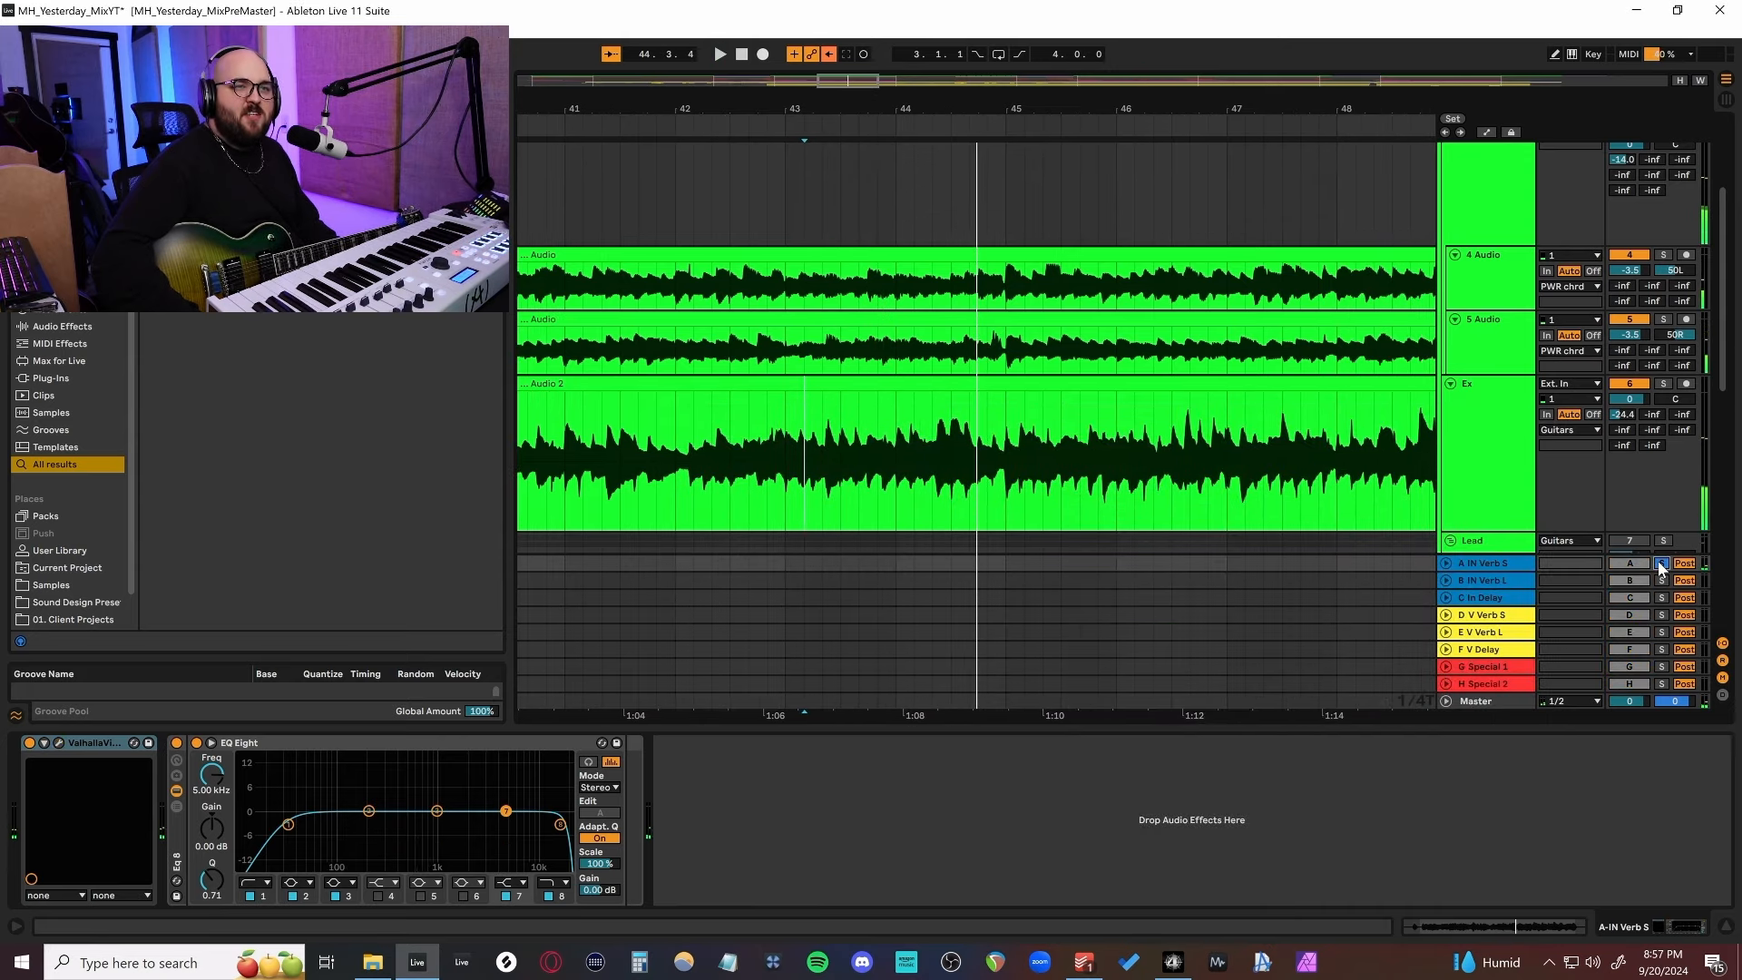
Collapse the PWR chrd group and zoom in on the Lead clips on 8 Audio and 9 Audio from bar 35 to 39.
scroll(1455, 488, "up", 3)
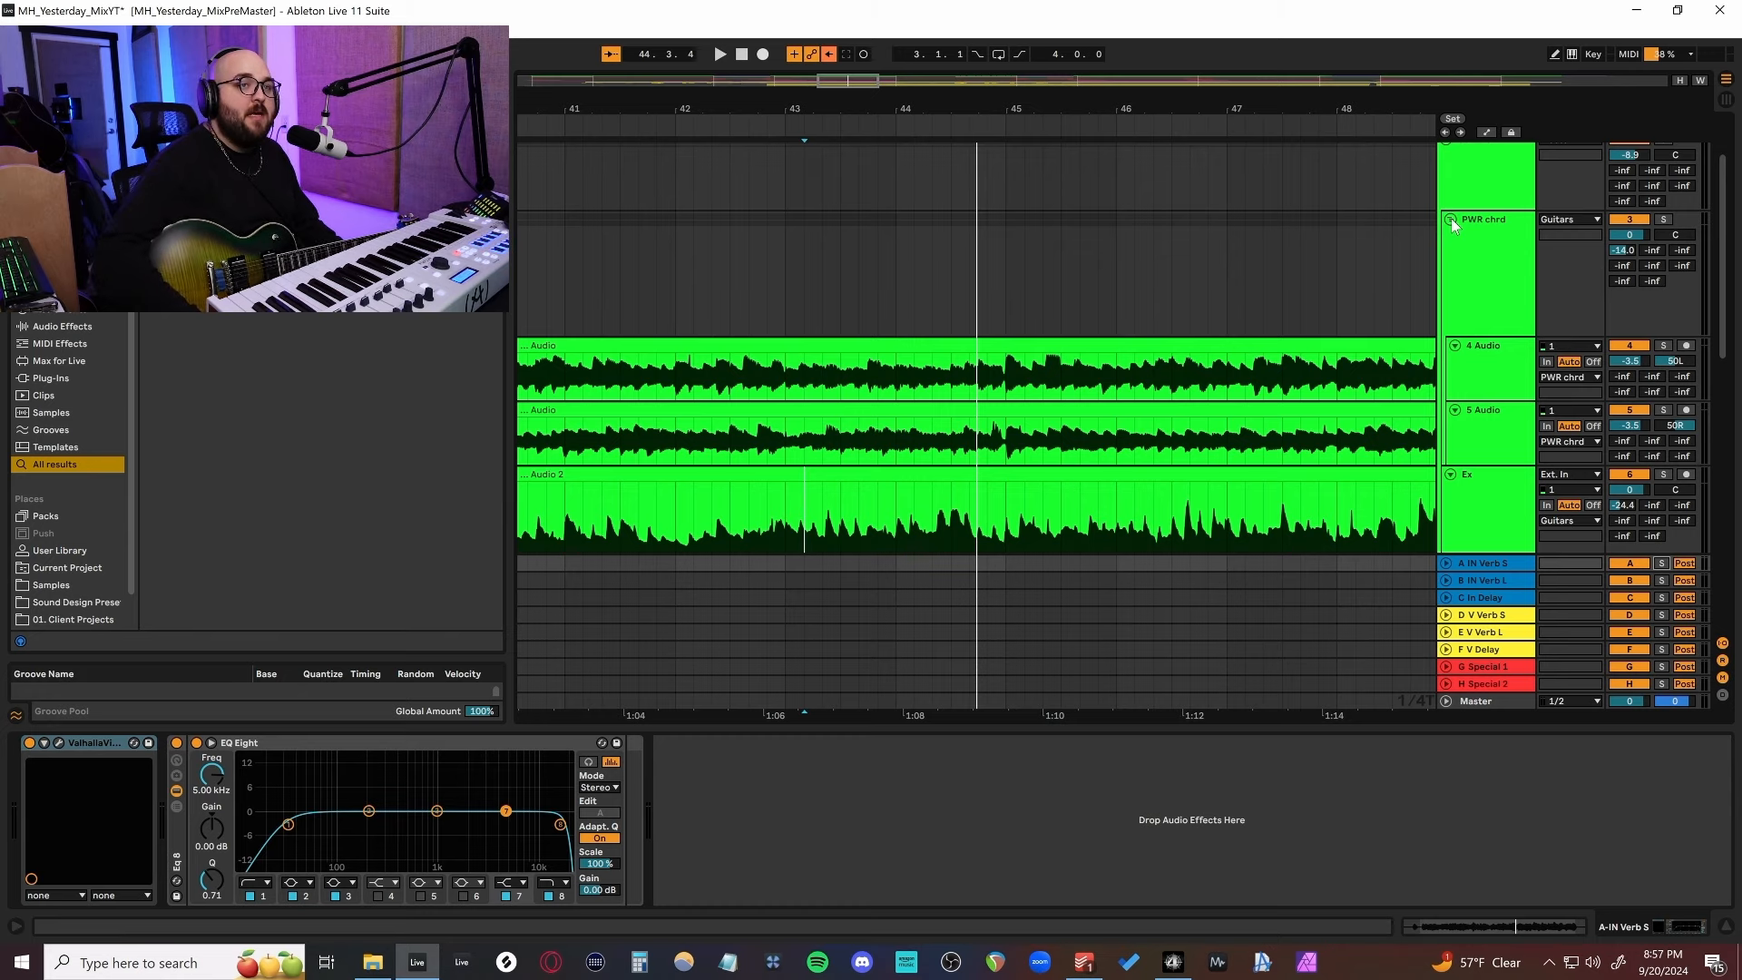
left_click(1451, 219)
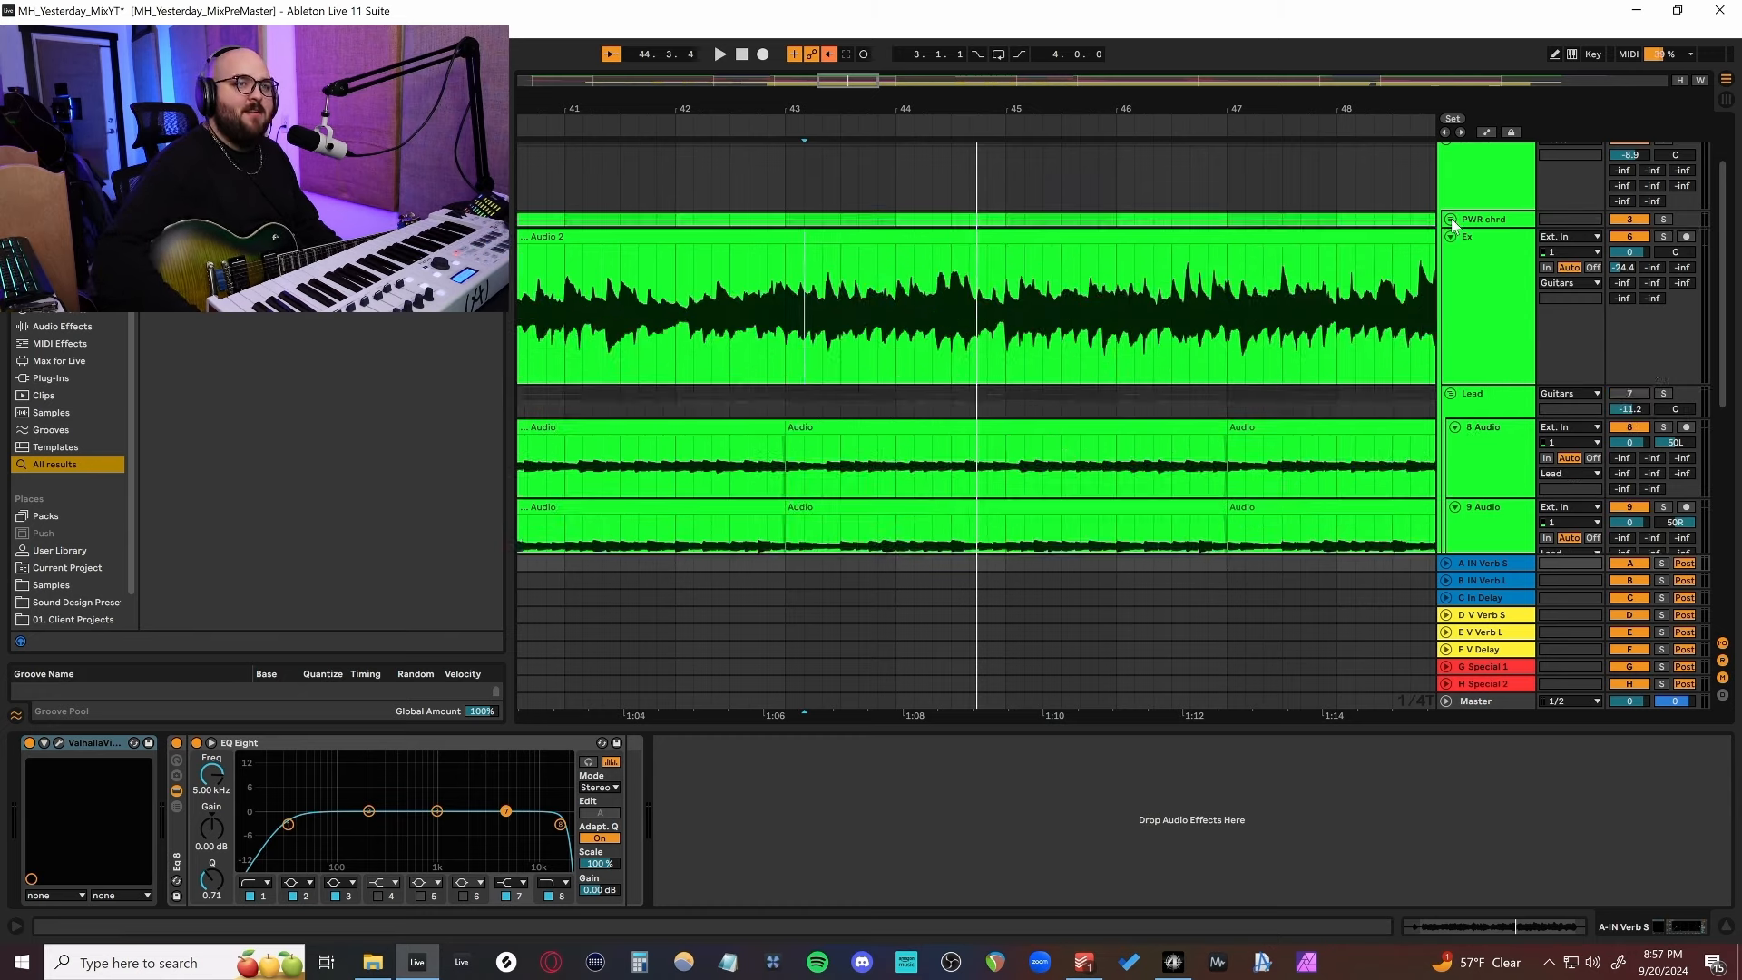
left_click_drag(856, 396, 1294, 486)
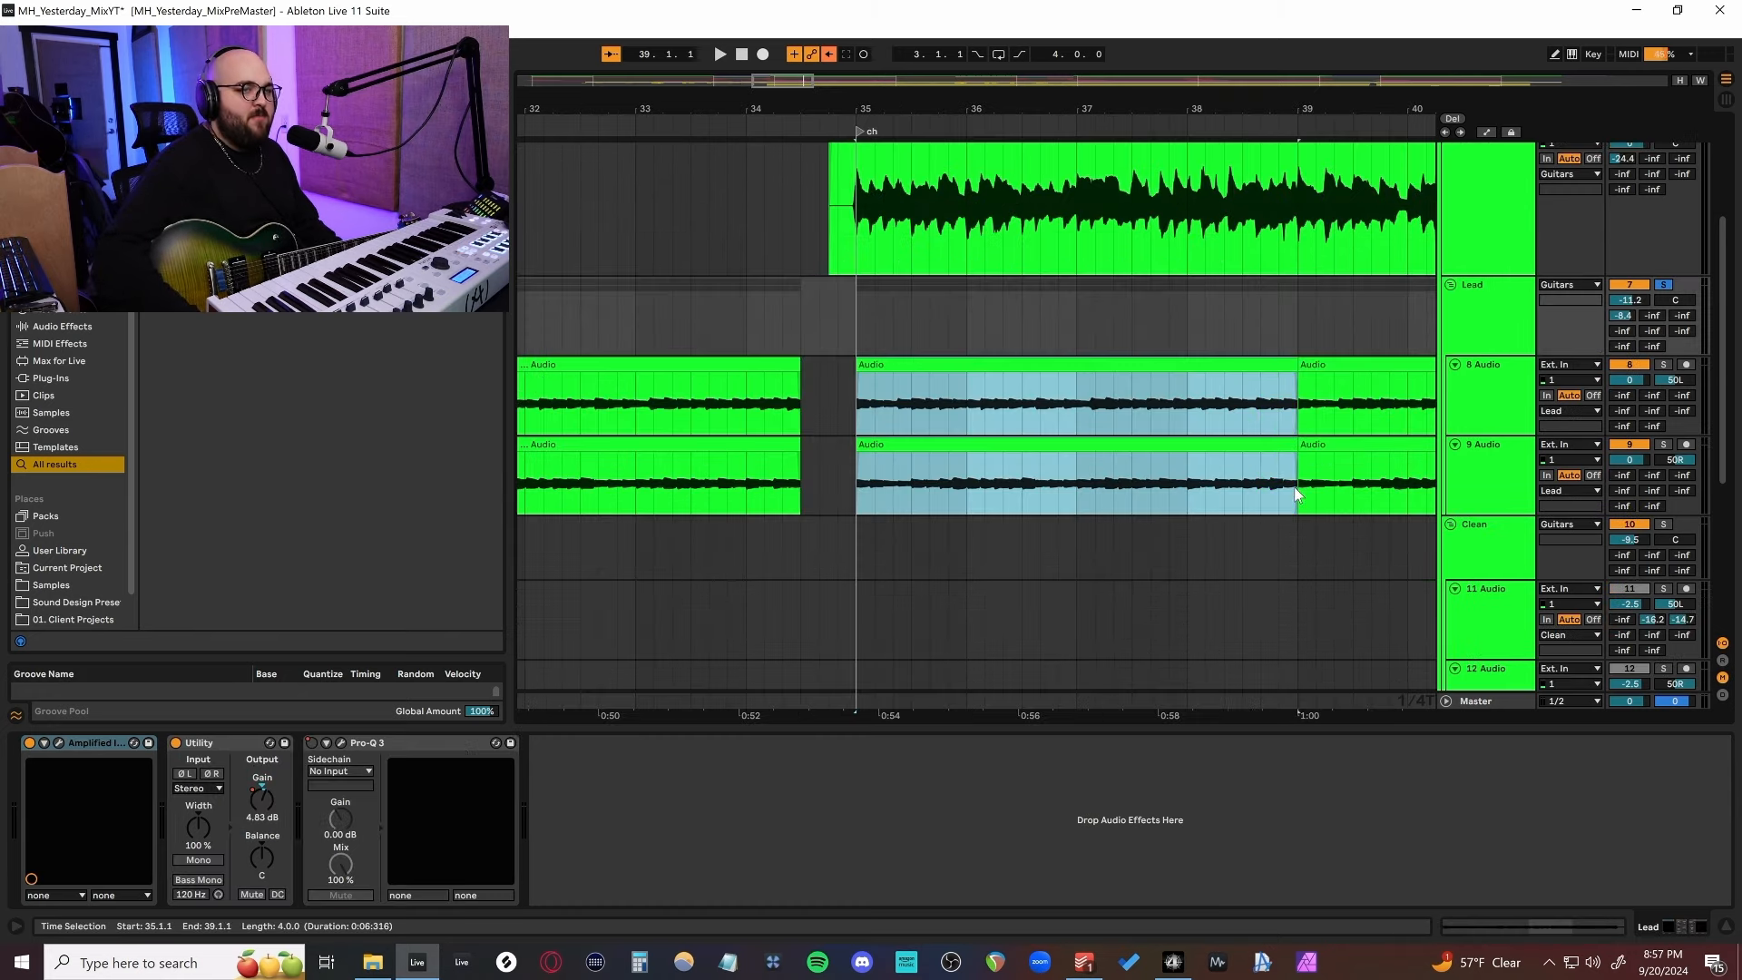
key("z")
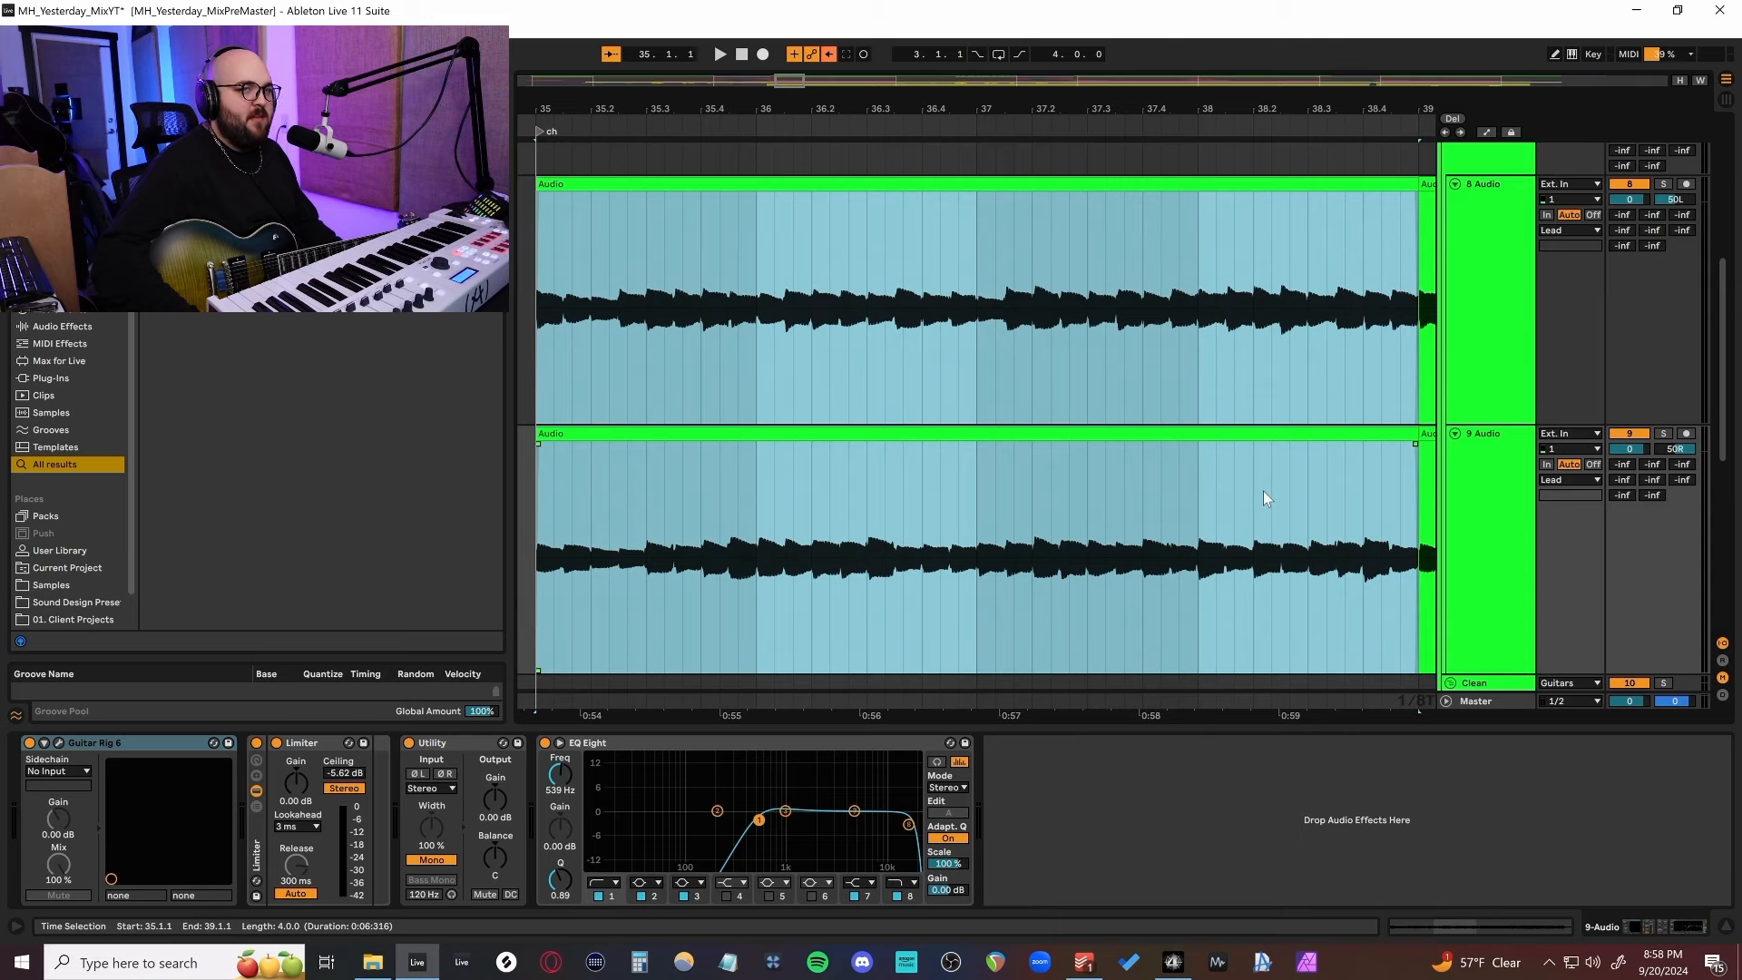
Play the Lead guitar clips from bar 35 and examine the Guitar Rig 6 amp setup on 8 Audio.
key("space")
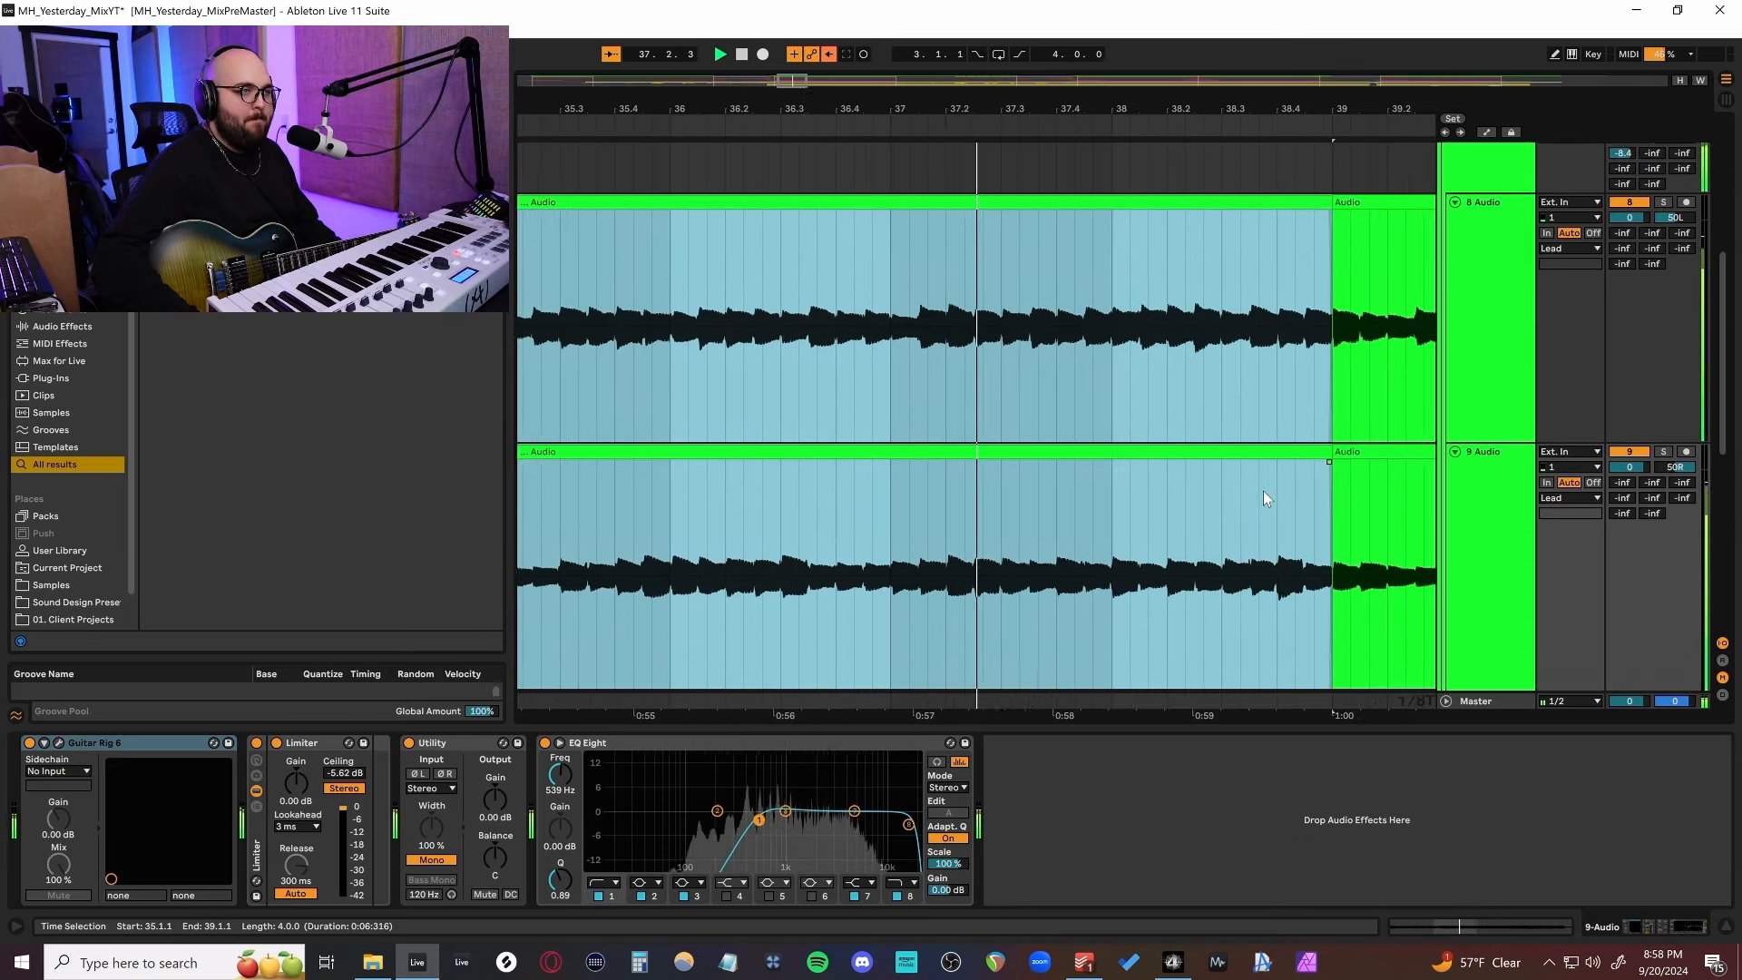
scroll(1263, 492, "up", 1)
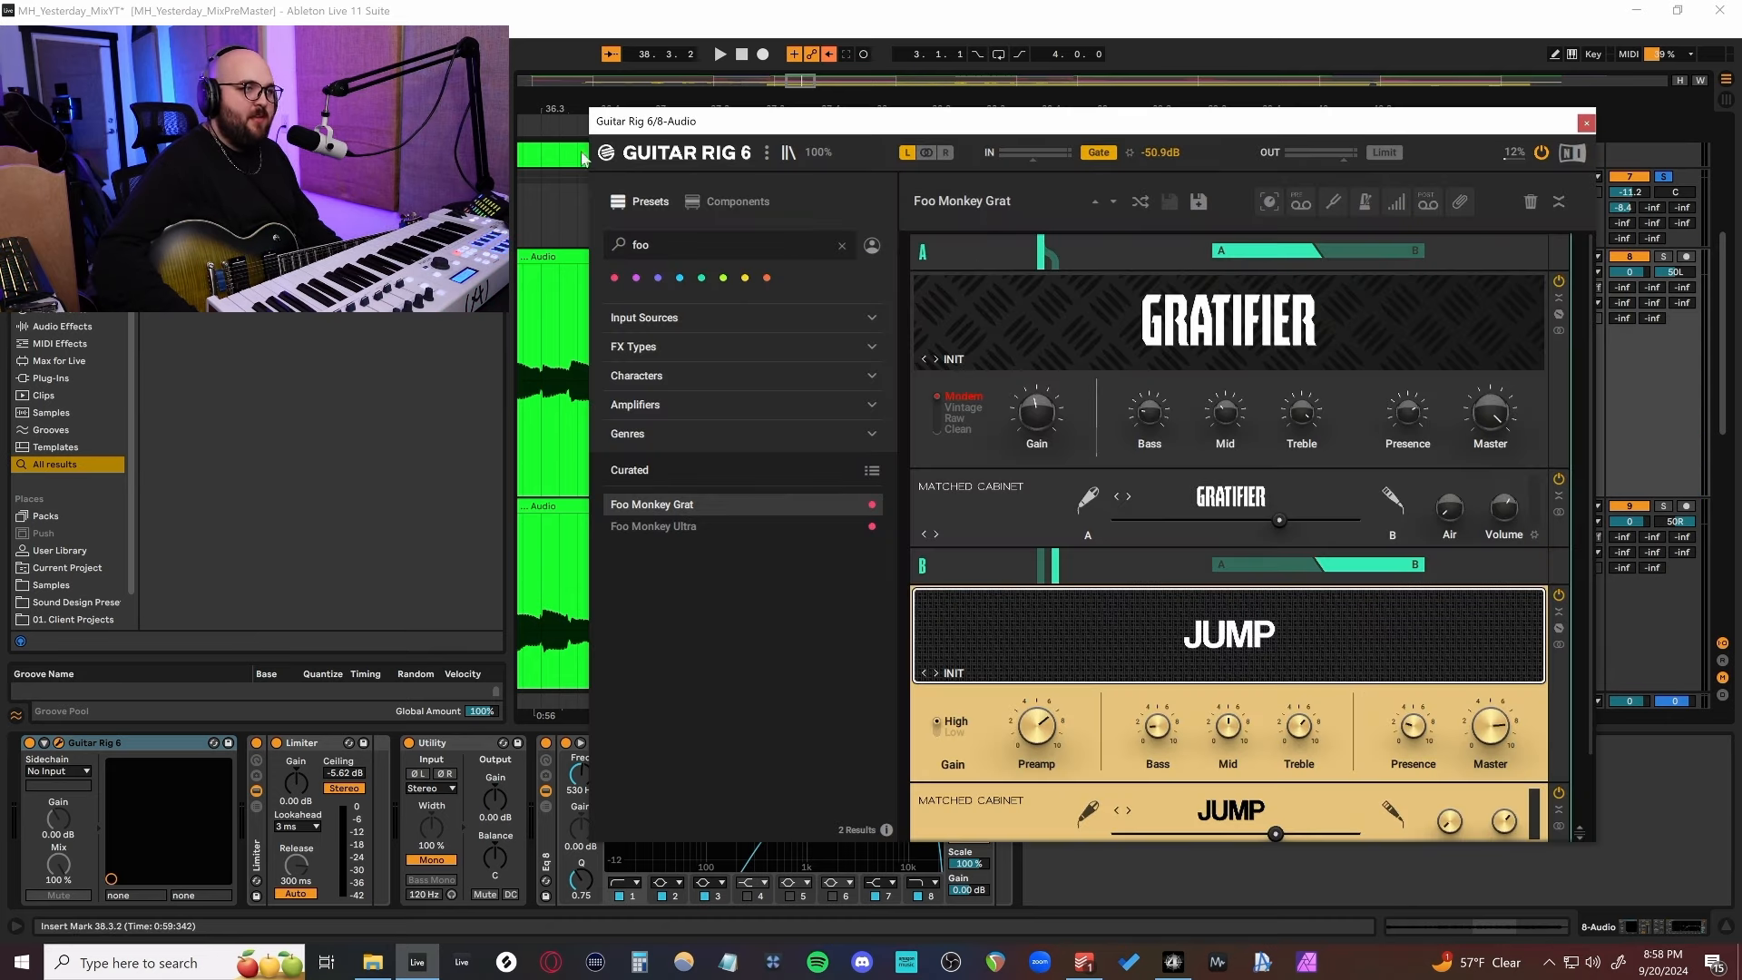
left_click(1585, 123)
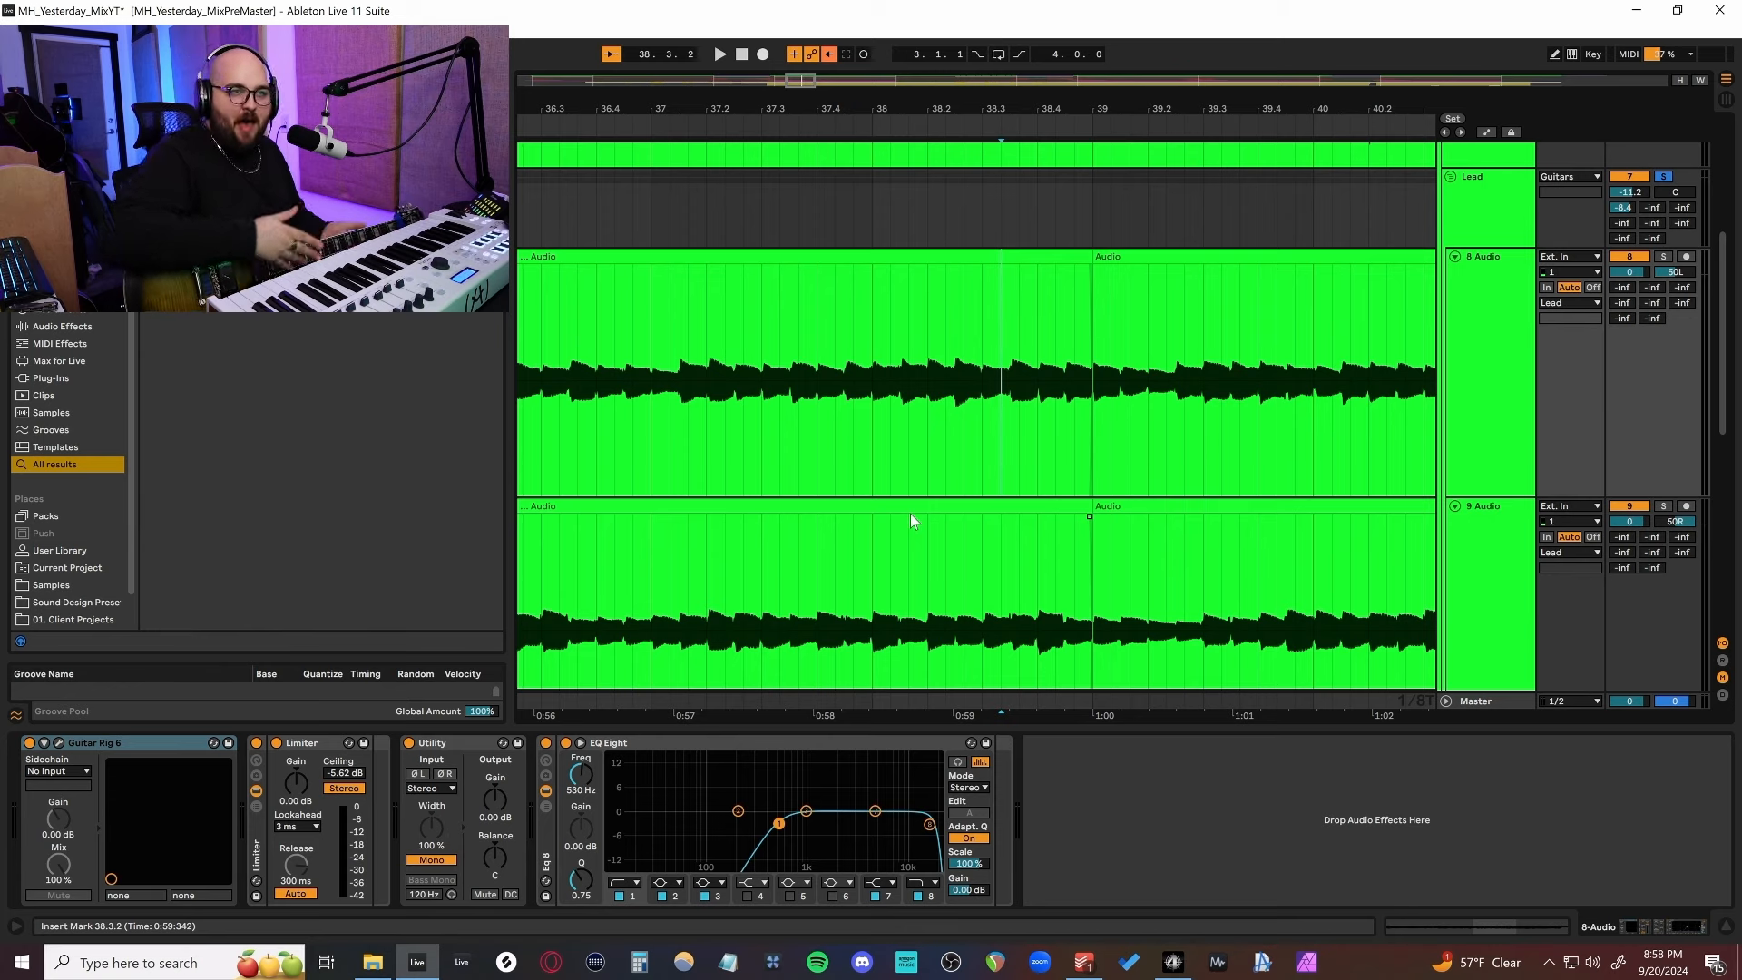
Play the Lead guitar clips on 8 Audio and 9 Audio from the pre1 marker at 27.1.1.
scroll(857, 283, "down", 5, "ctrl")
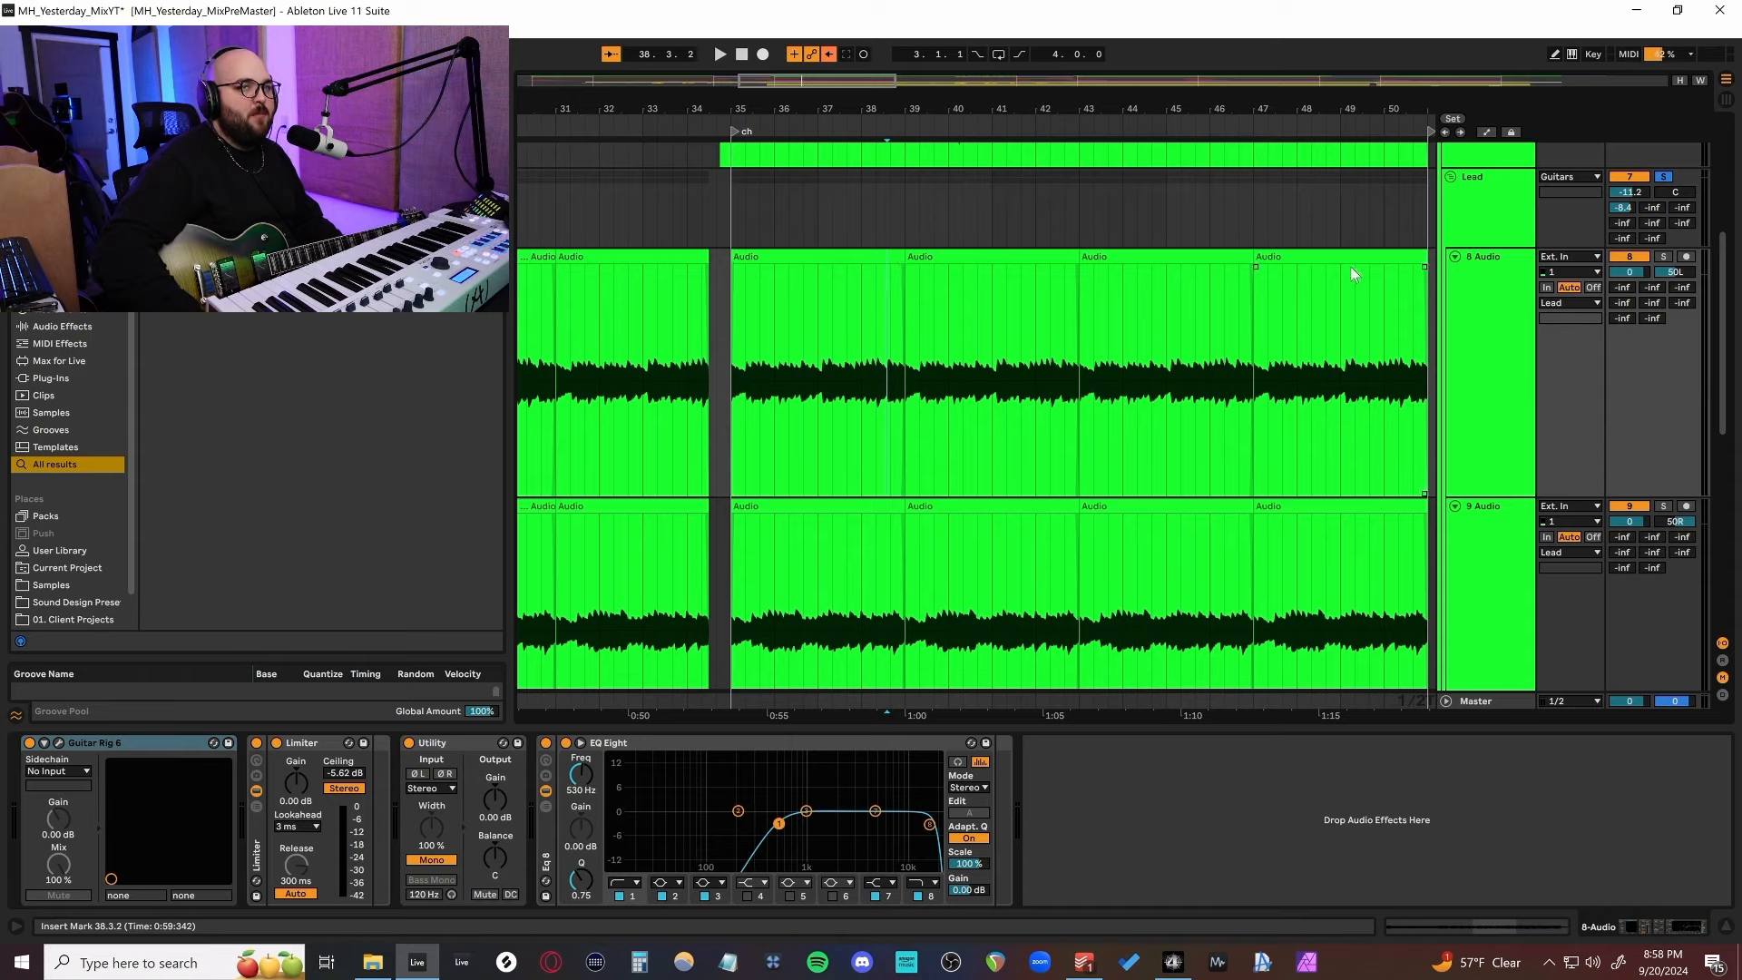
scroll(1151, 326, "up", 4)
scroll(1378, 370, "down", 1)
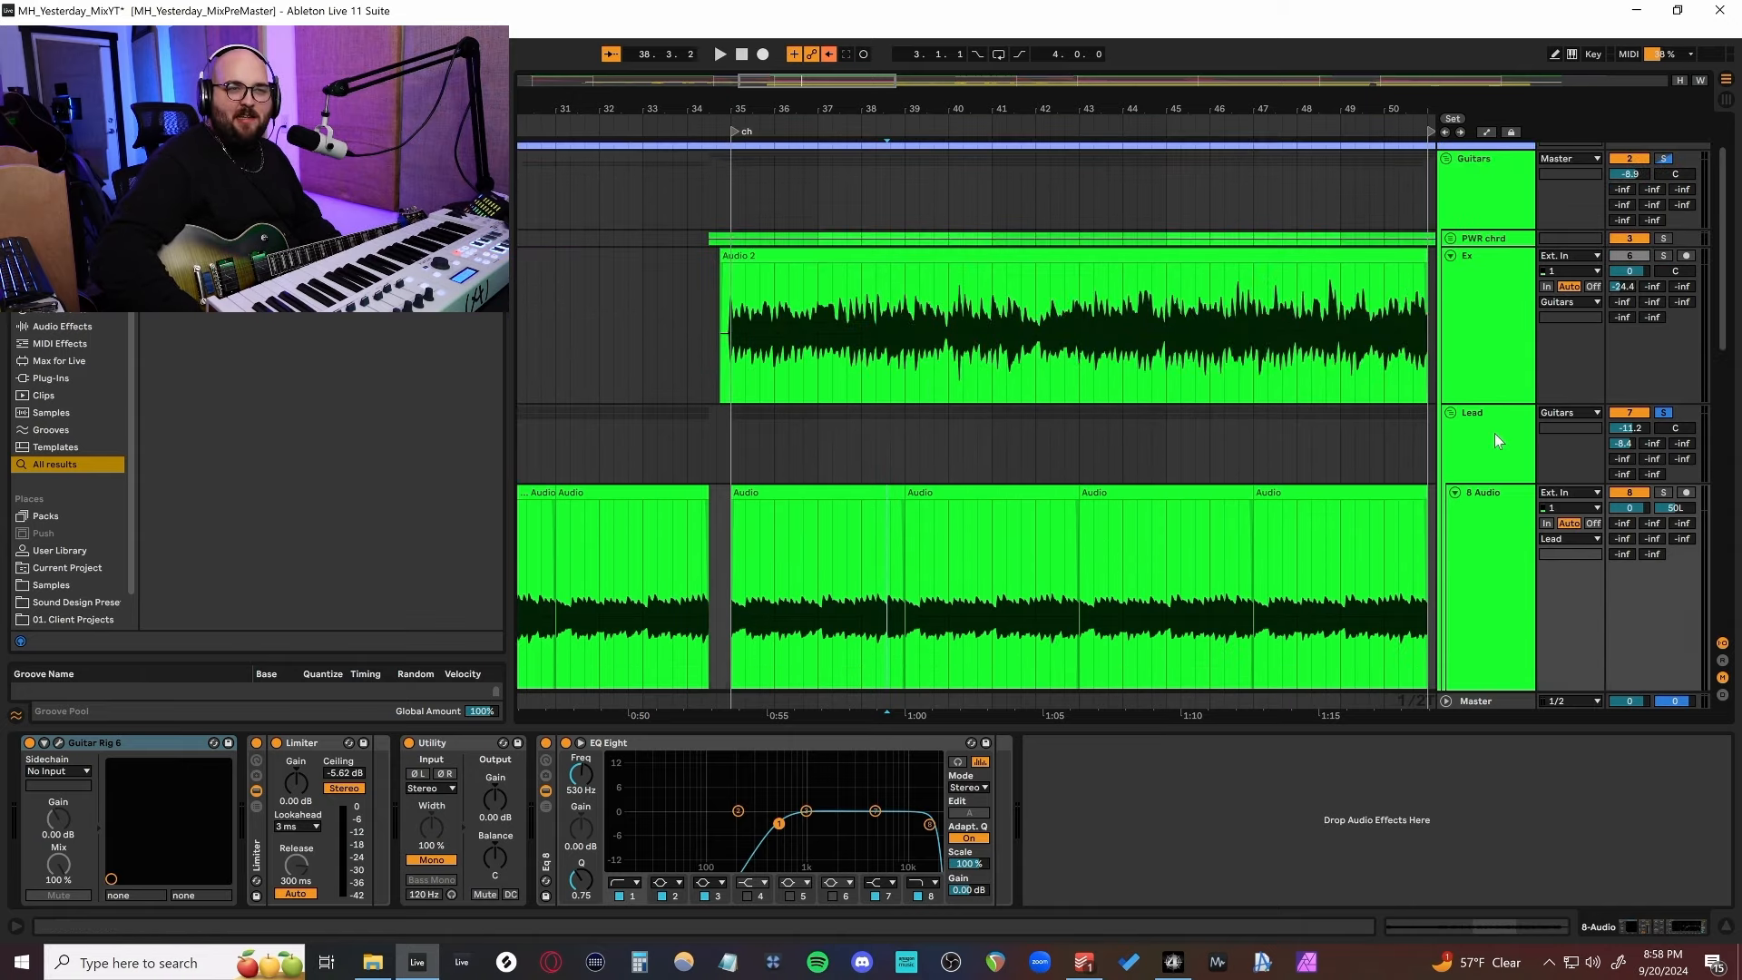
scroll(952, 567, "down", 4)
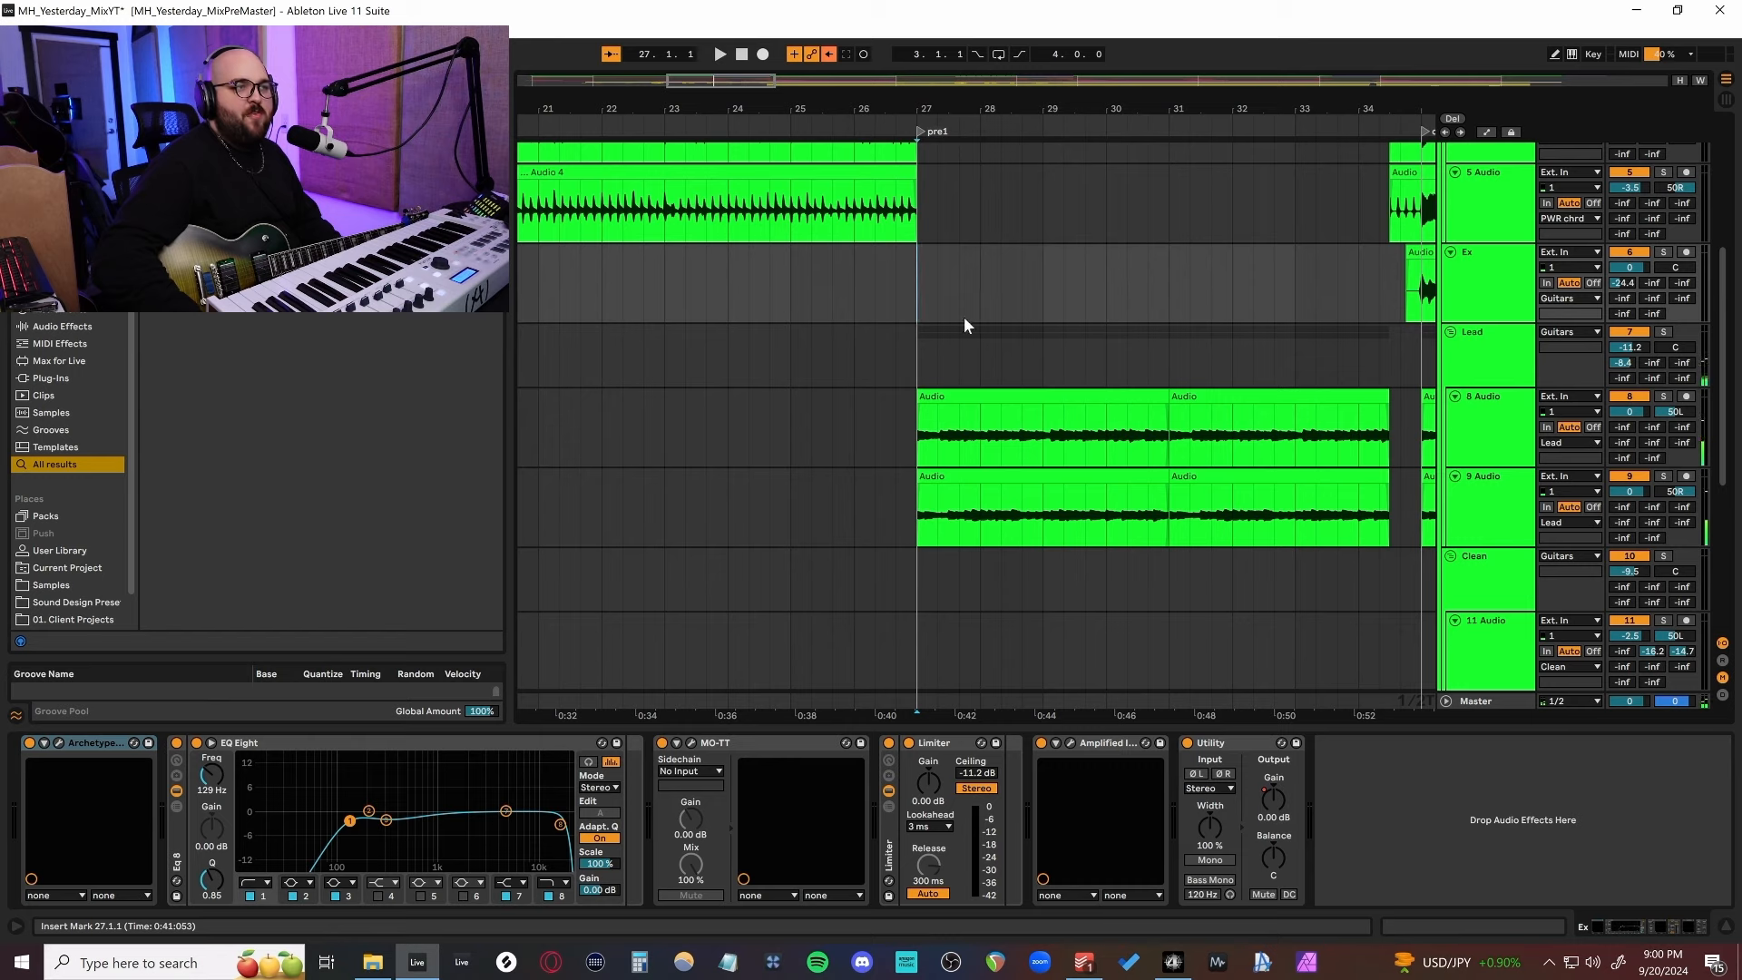
scroll(993, 446, "right", 4)
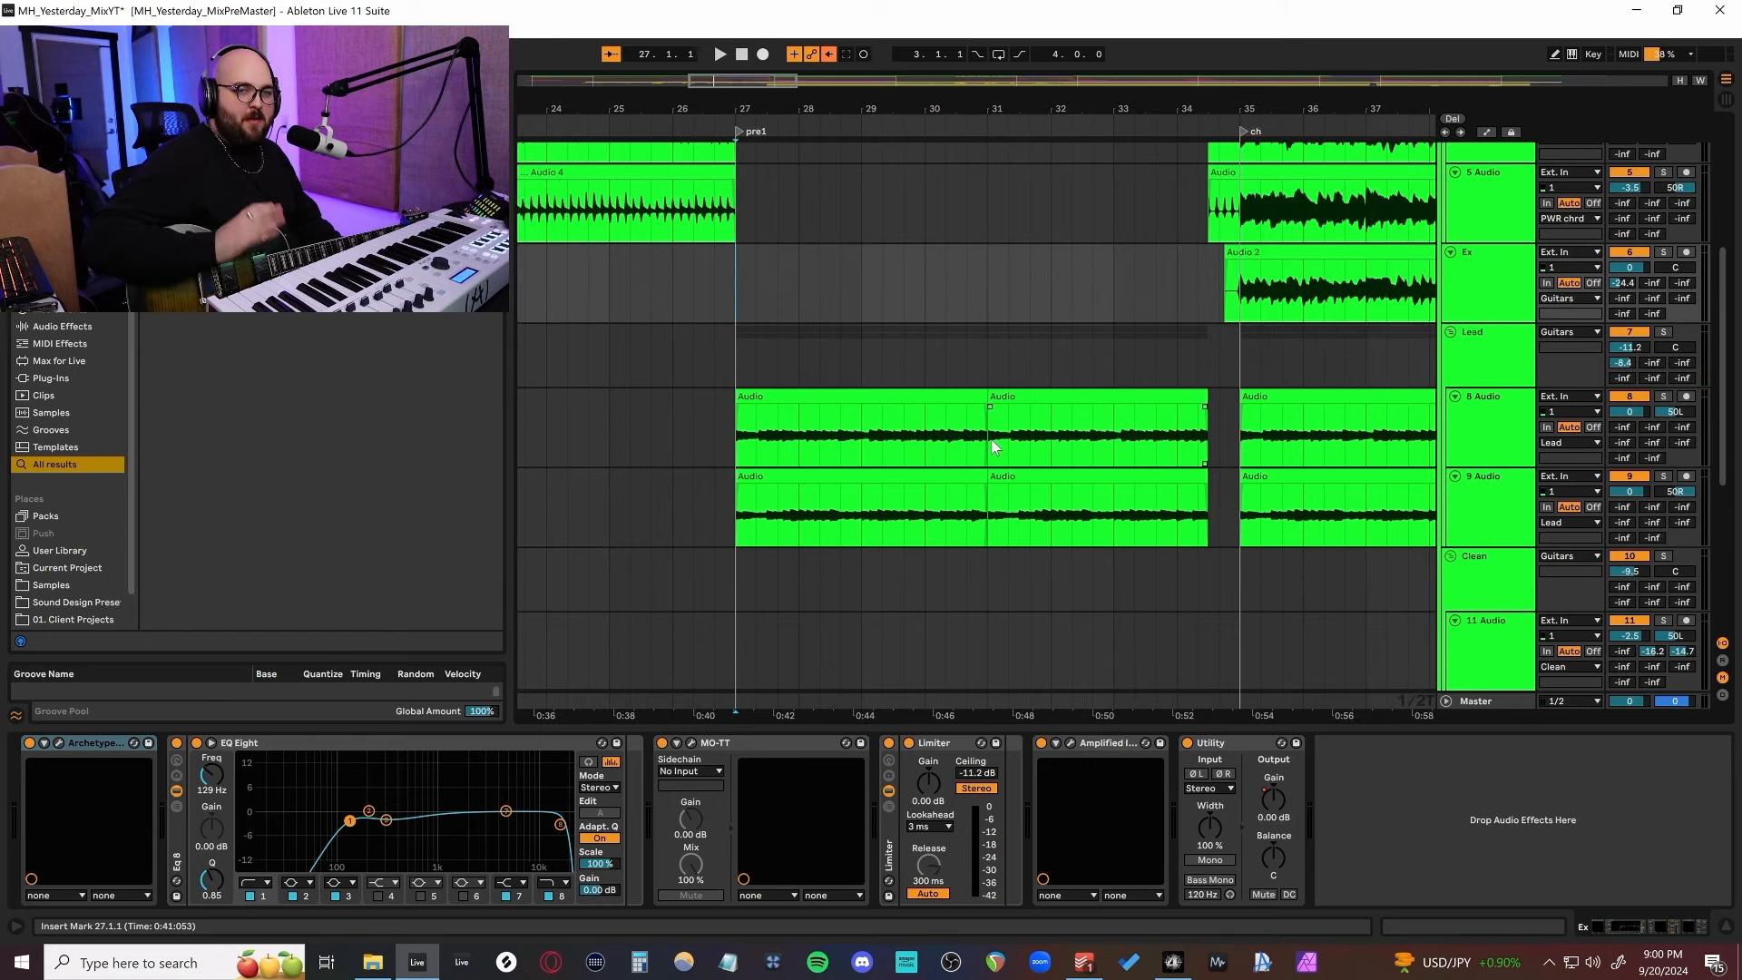
key("space")
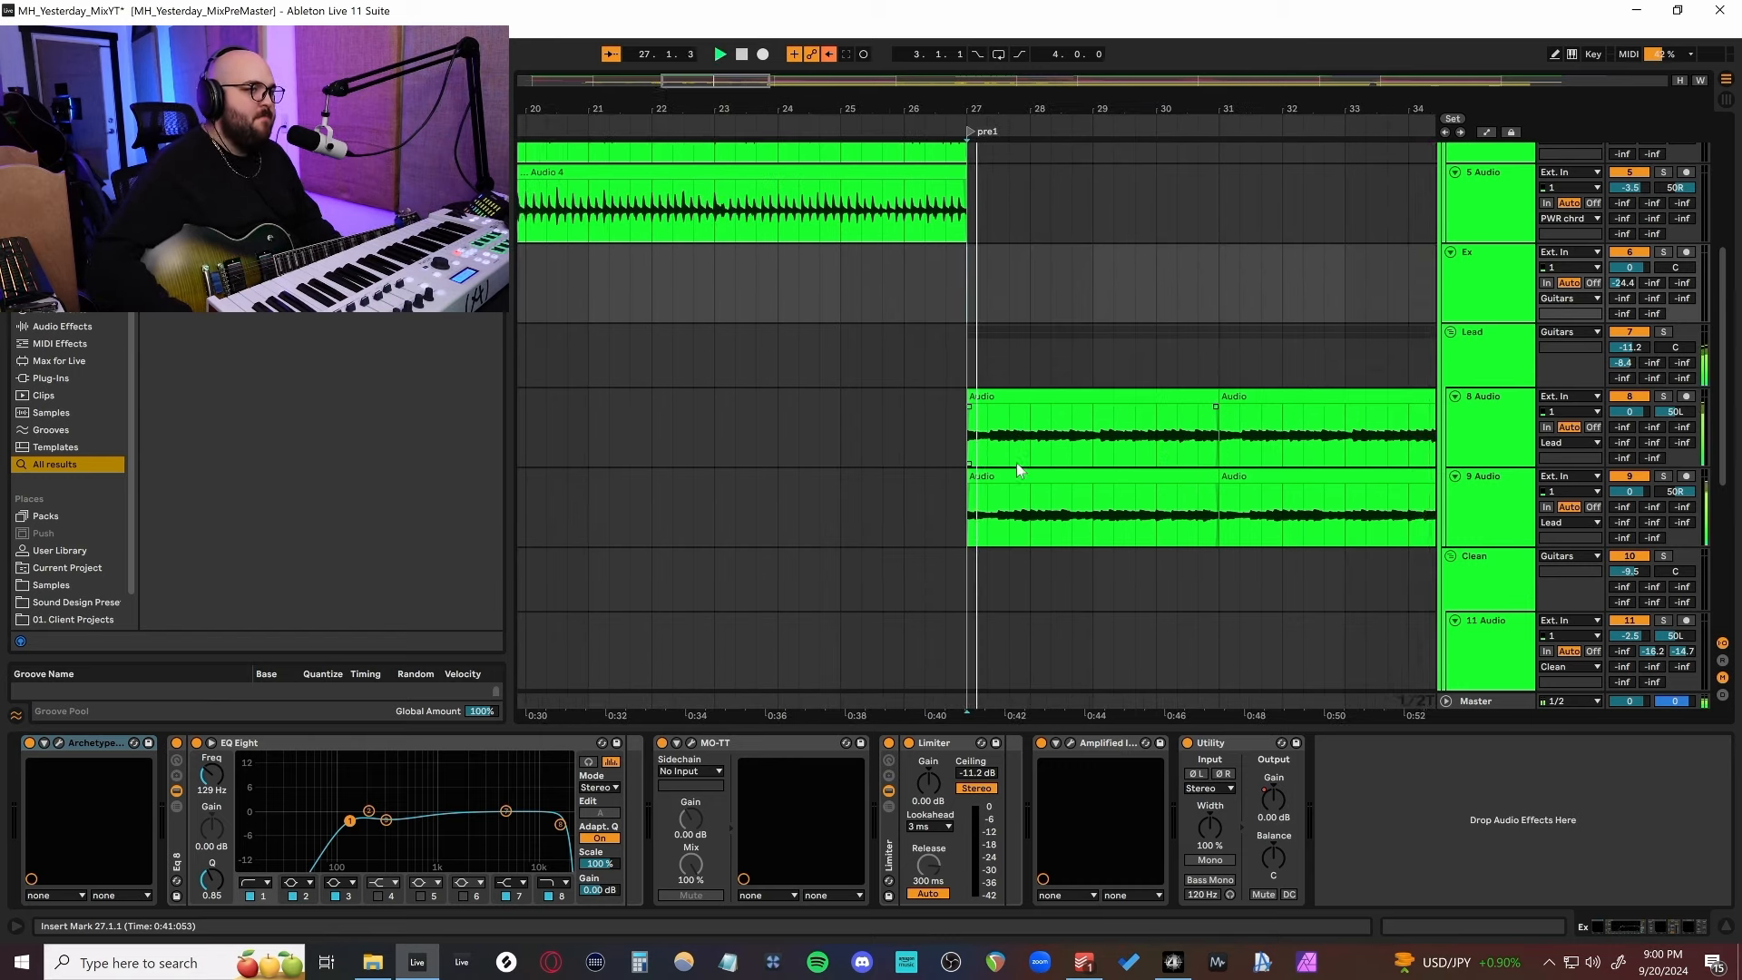
scroll(1198, 478, "up", 2)
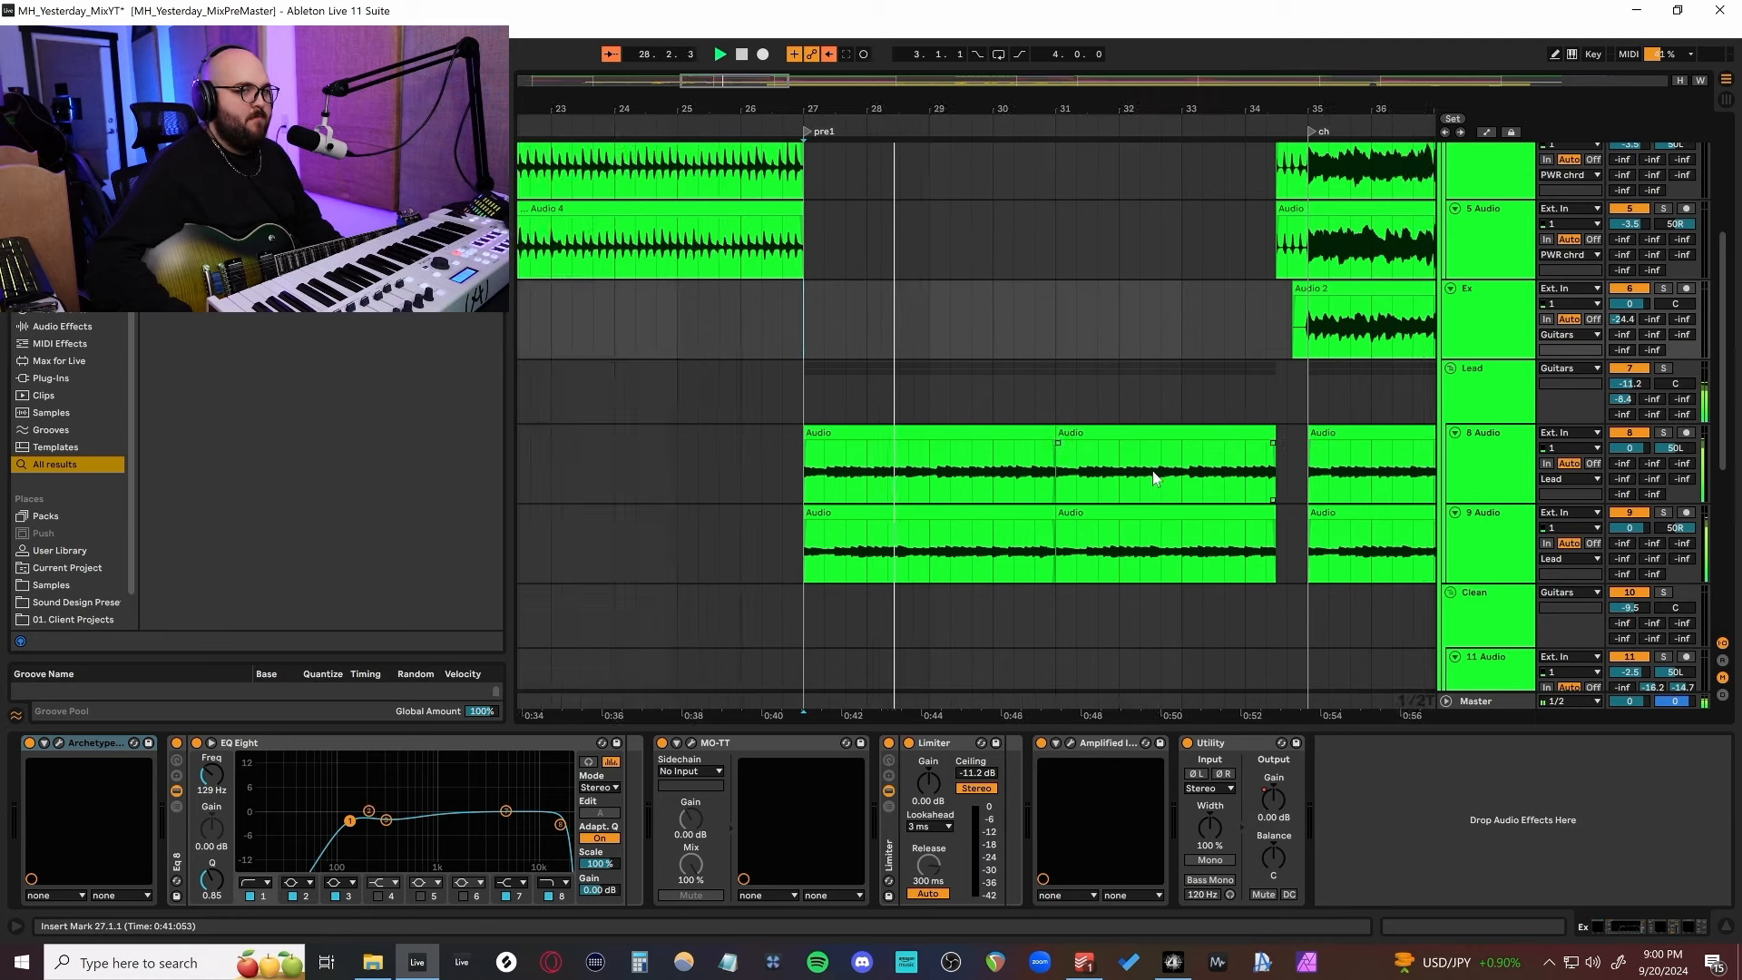
Examine the Pro-Q 3 curve and its bands on the Lead group, then close the plugin window.
key("Down")
left_click(342, 744)
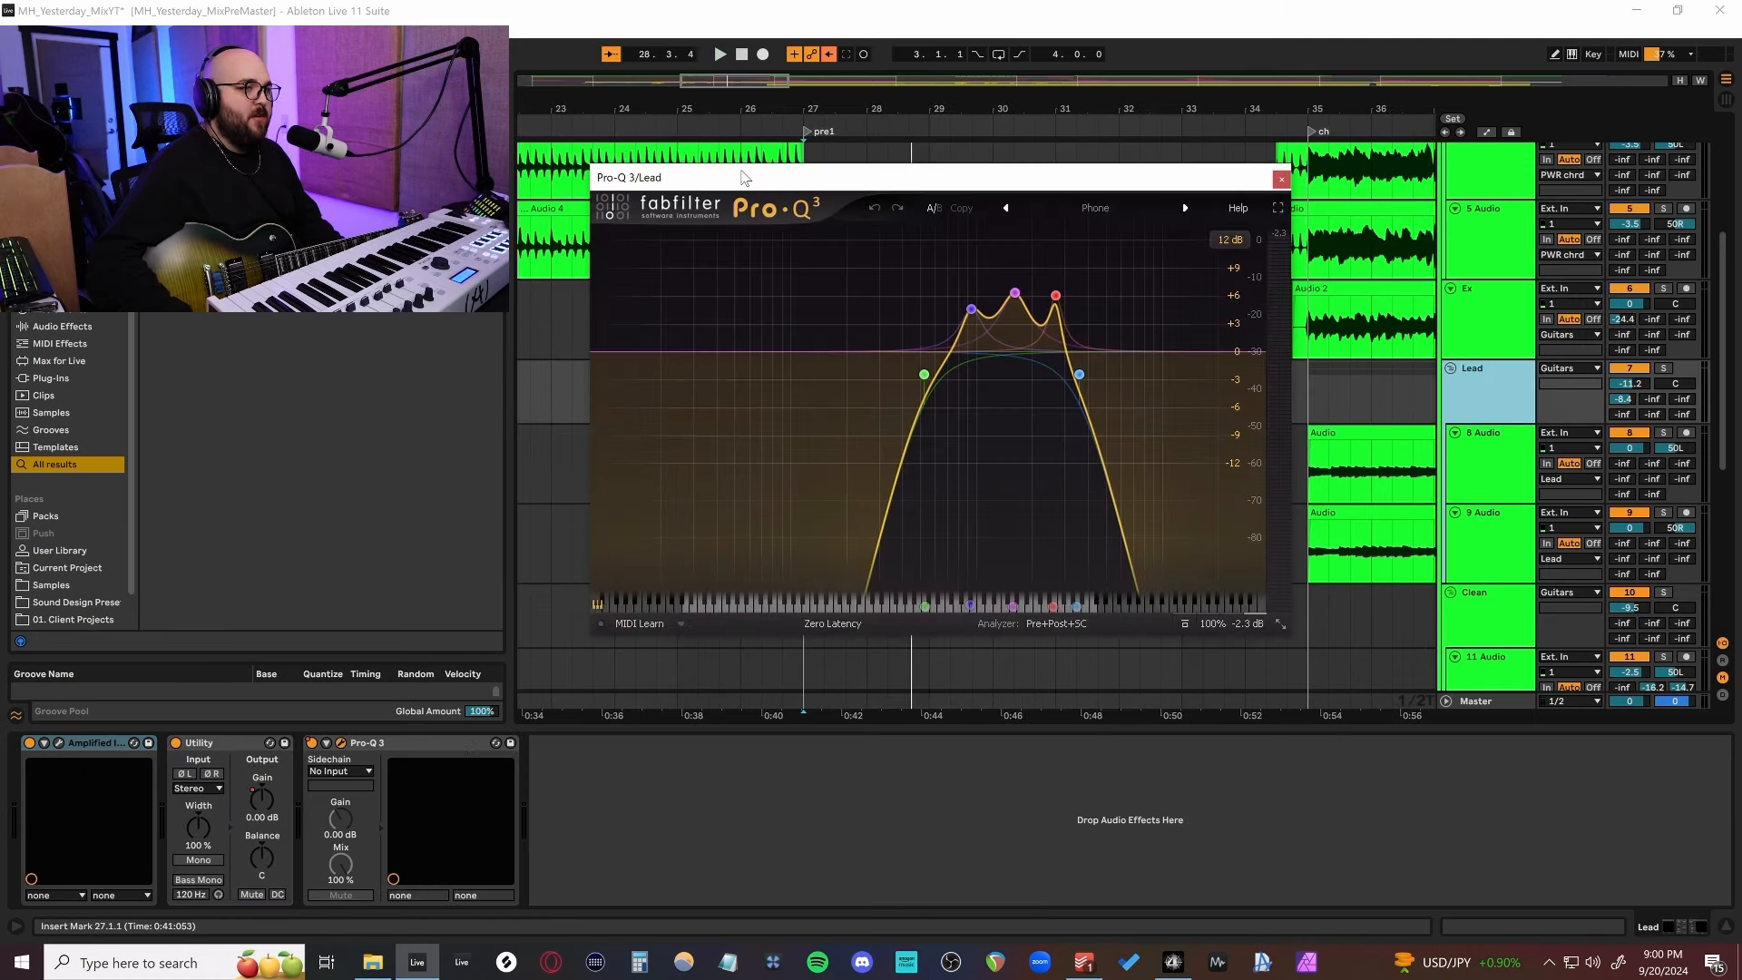
left_click_drag(750, 181, 893, 326)
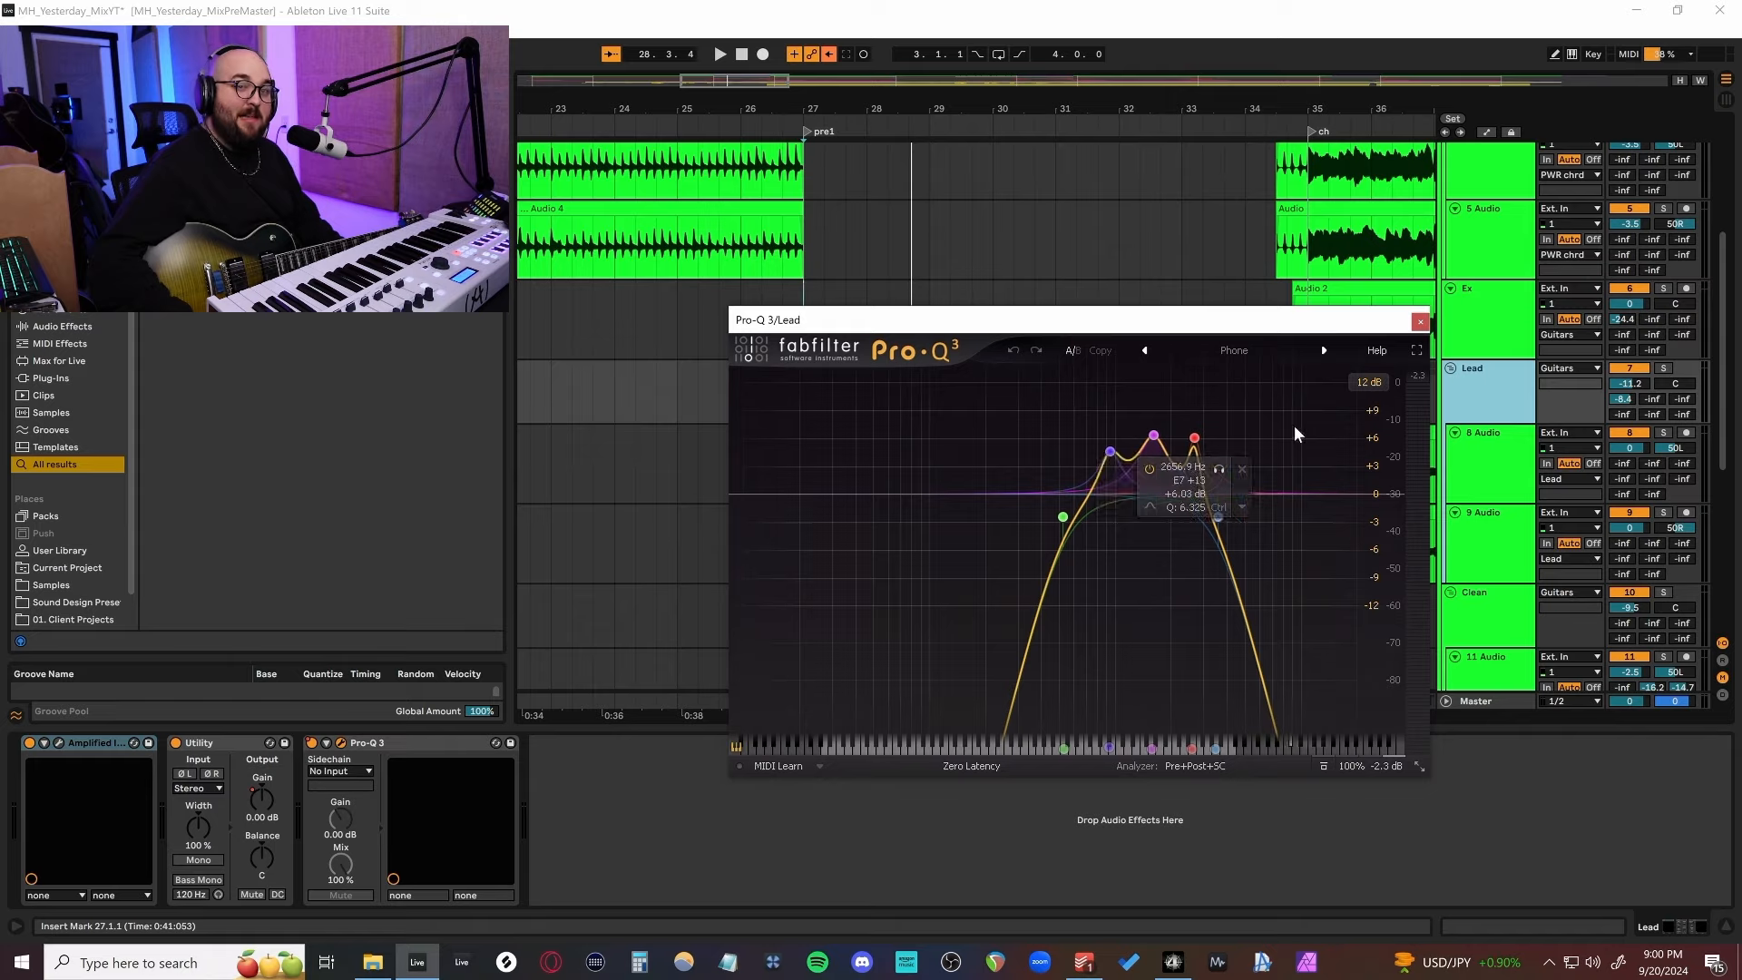
left_click(1420, 321)
Solo the Clean group and play its clips from 106.3.3, just before the low ch section.
scroll(1321, 412, "right", 15)
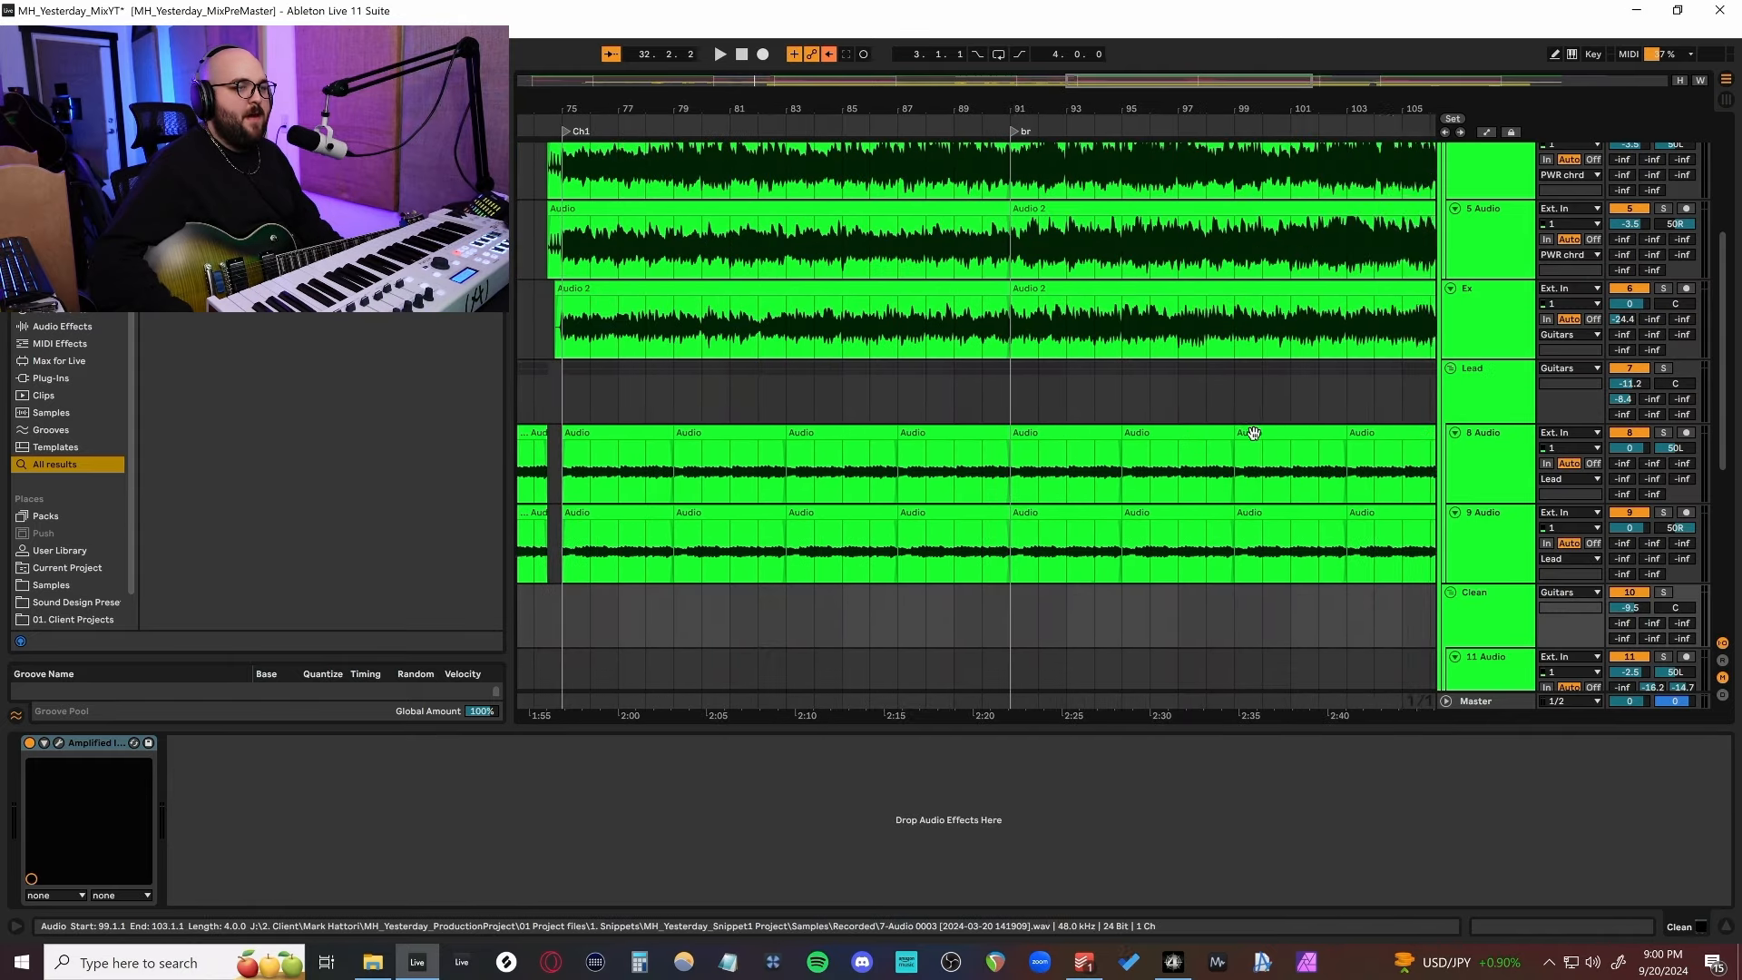
scroll(1227, 436, "down", 5)
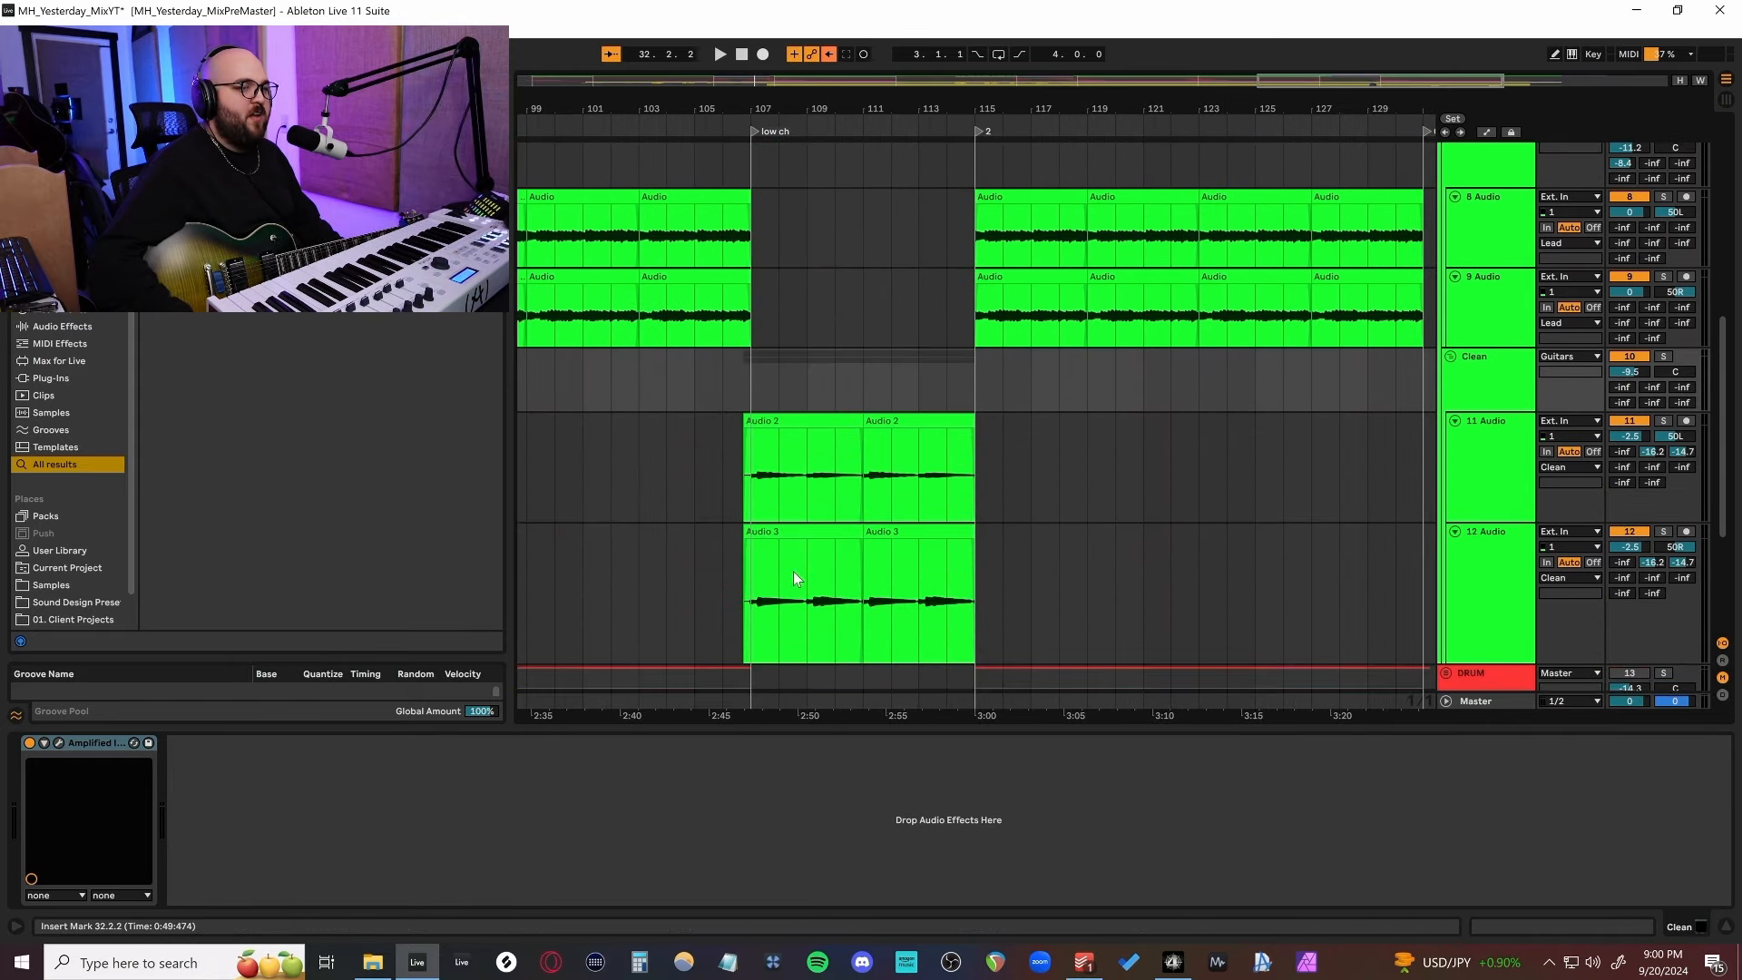
scroll(725, 402, "up", 3)
left_click(765, 390)
left_click(1663, 357)
key("space")
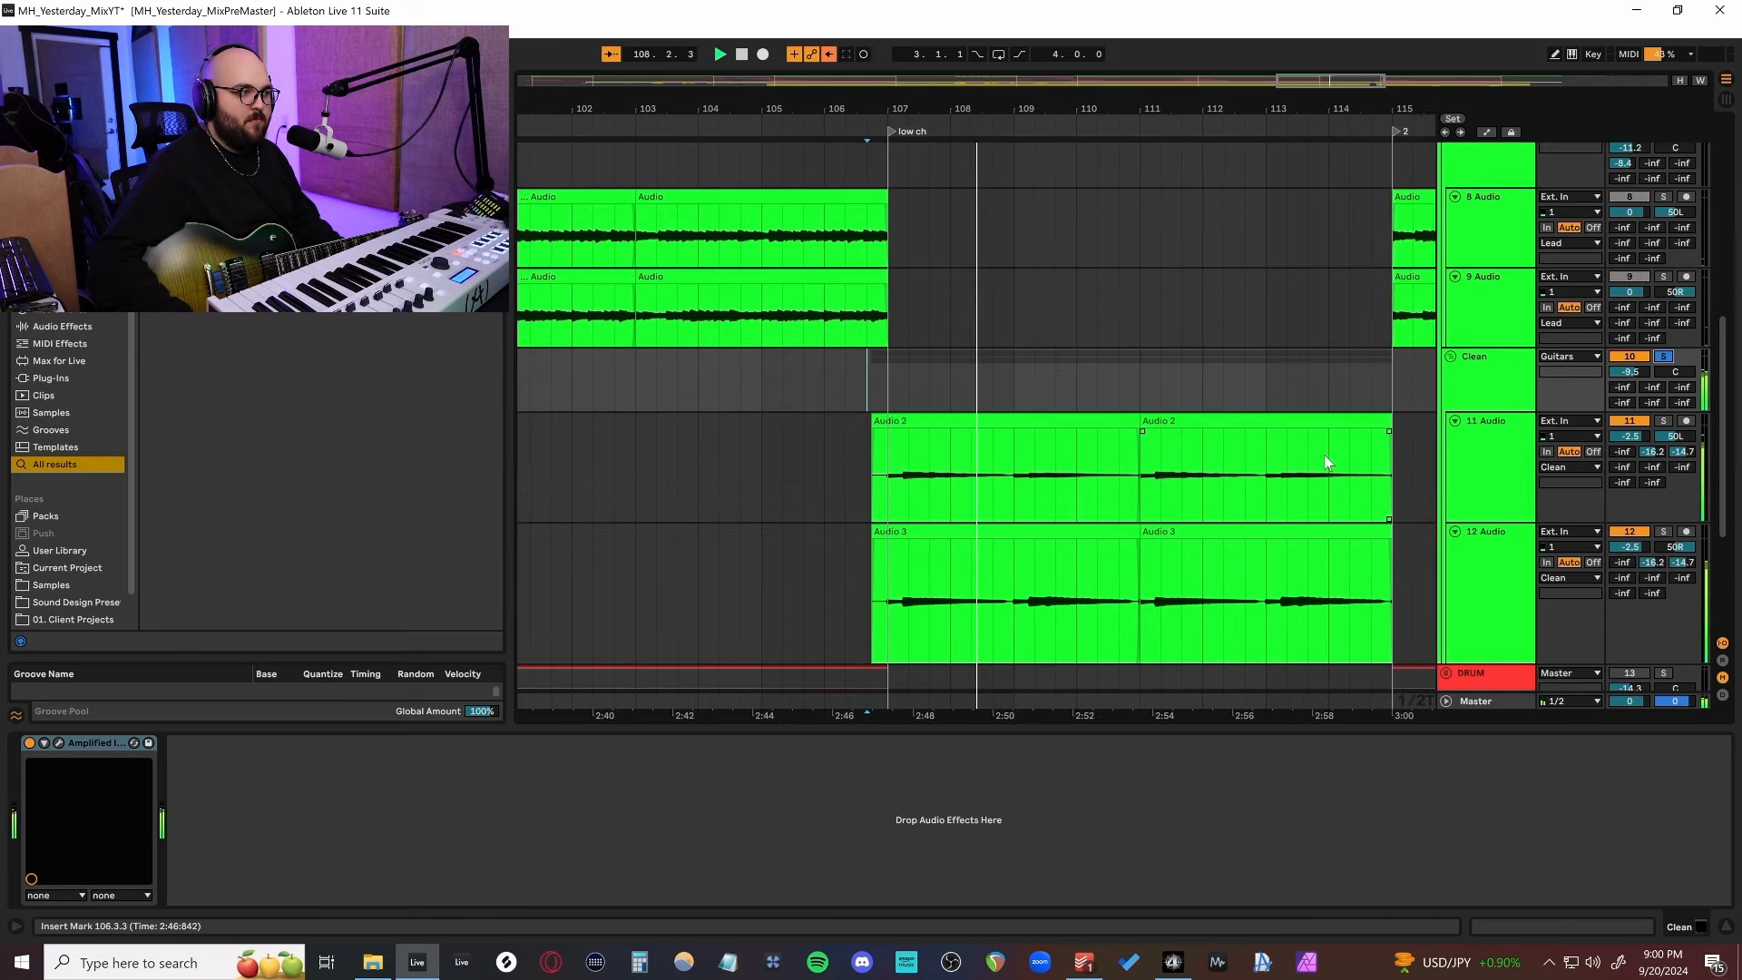
Examine the Raum reverb settings on the B IN Verb L return and close its window.
scroll(1325, 463, "down", 1)
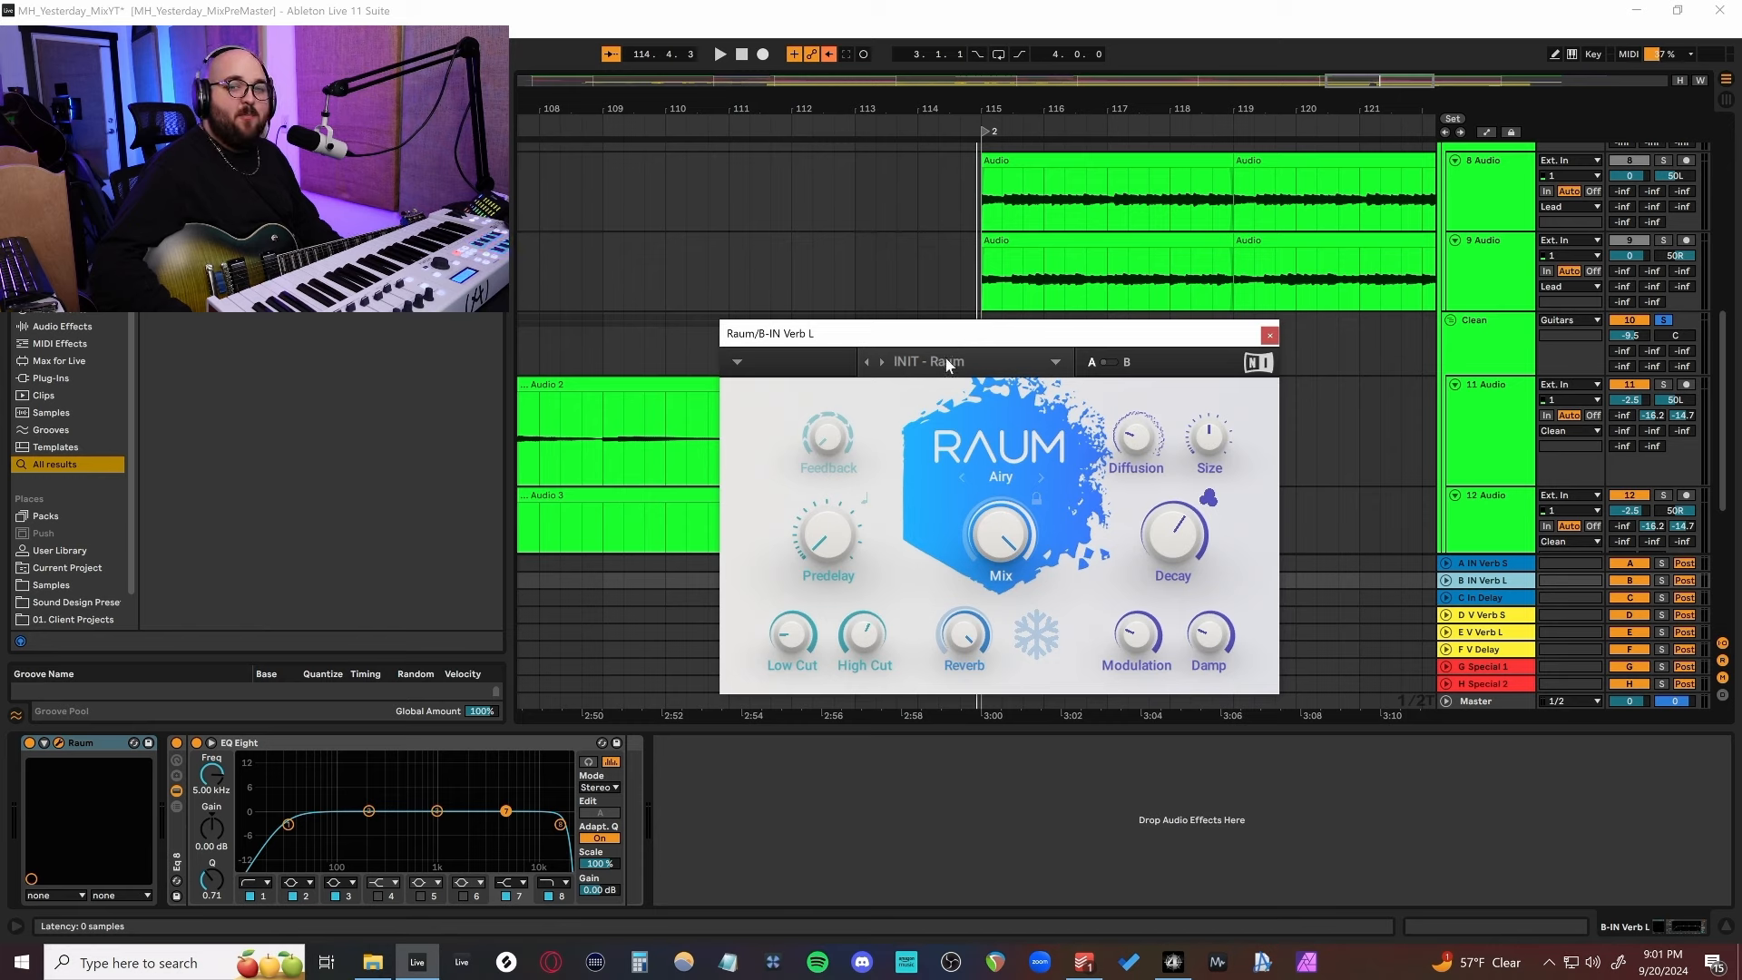
left_click(1269, 336)
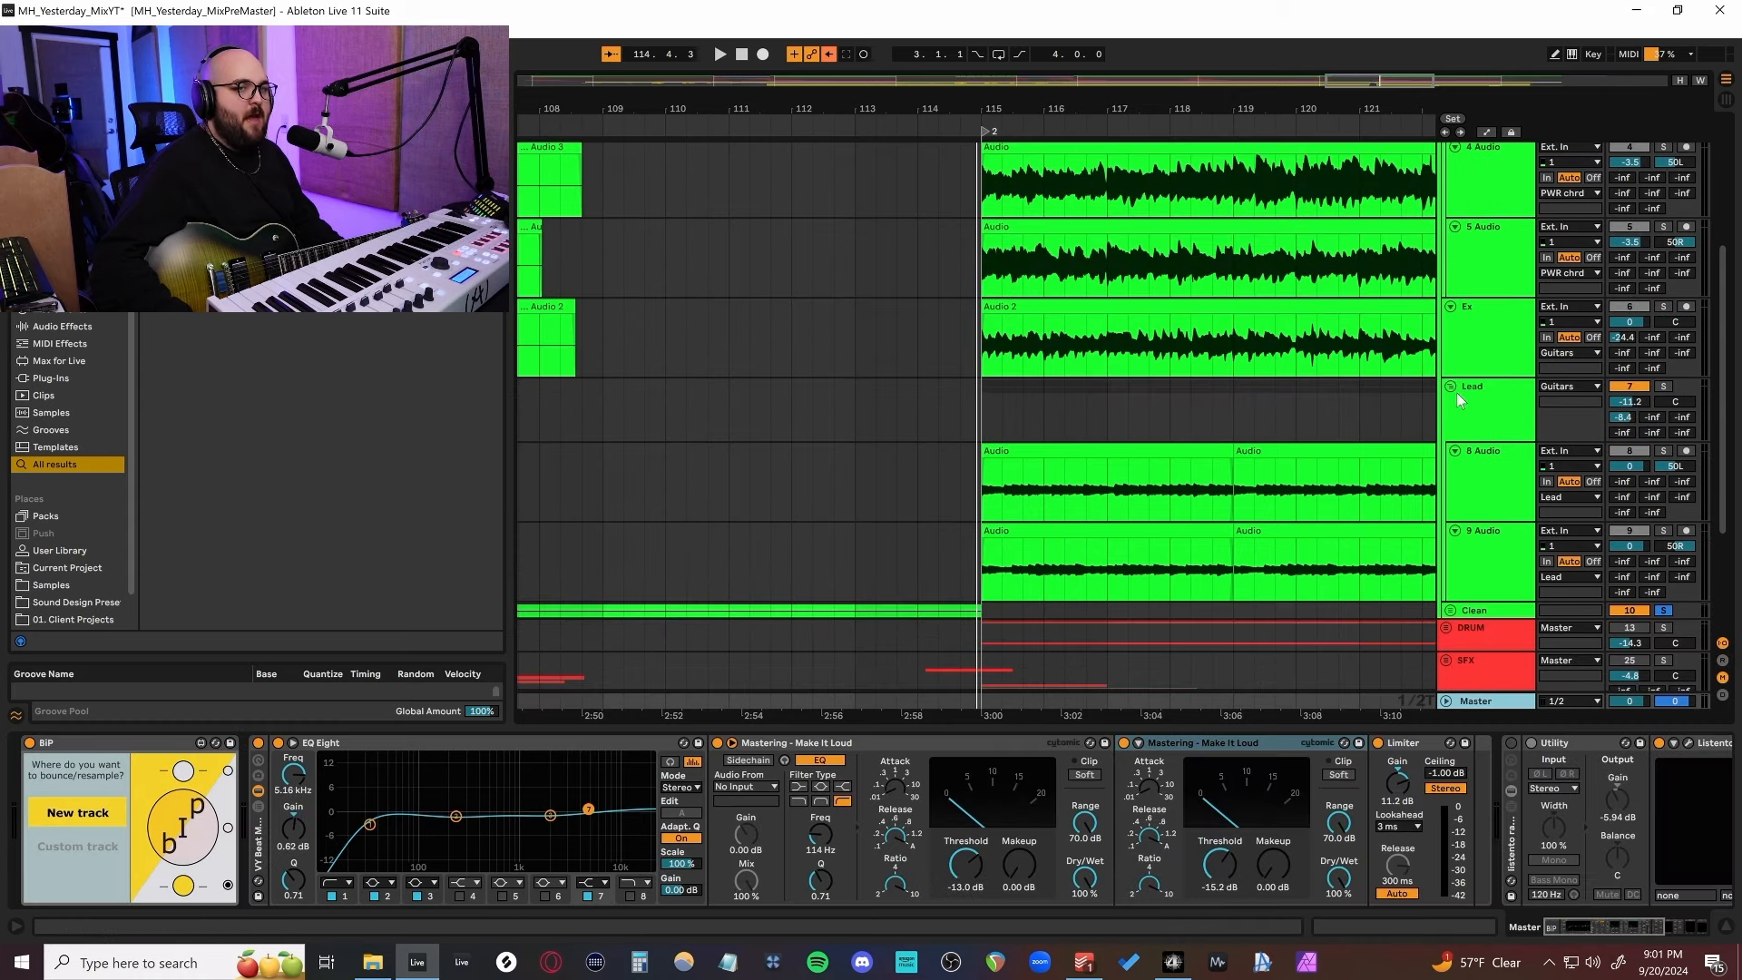
Collapse the Lead and PWR chrd groups and turn off the Clean group's solo.
scroll(1450, 378, "up", 5)
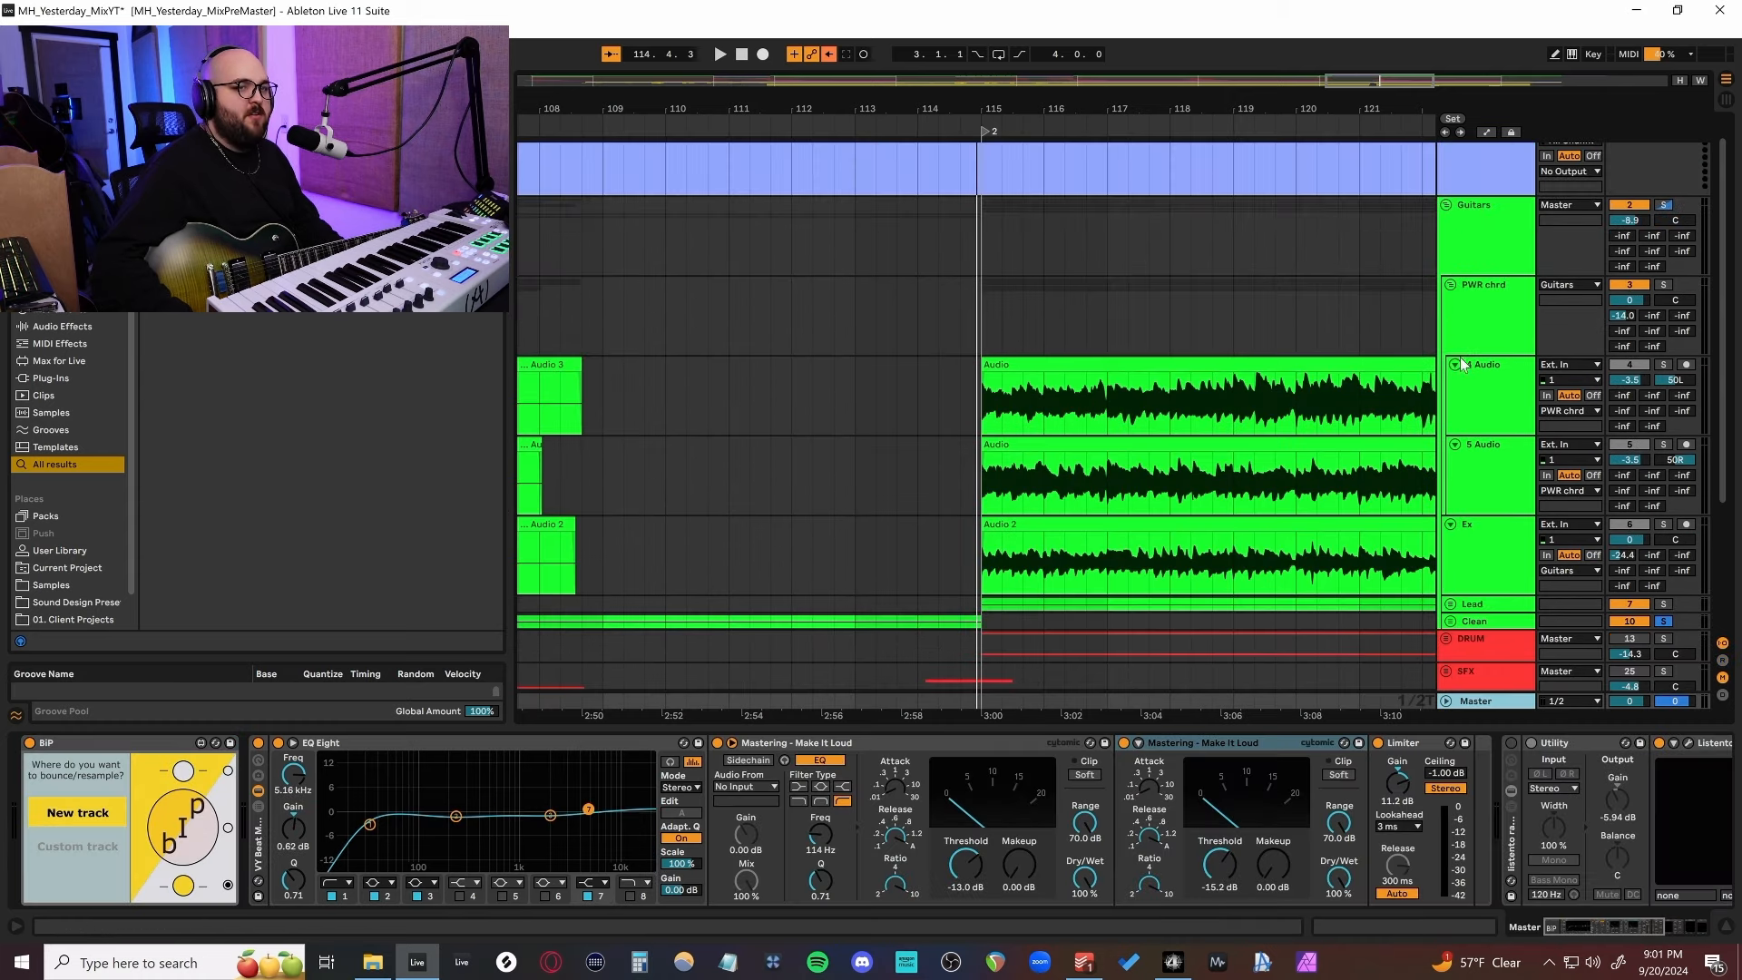
left_click(1451, 285)
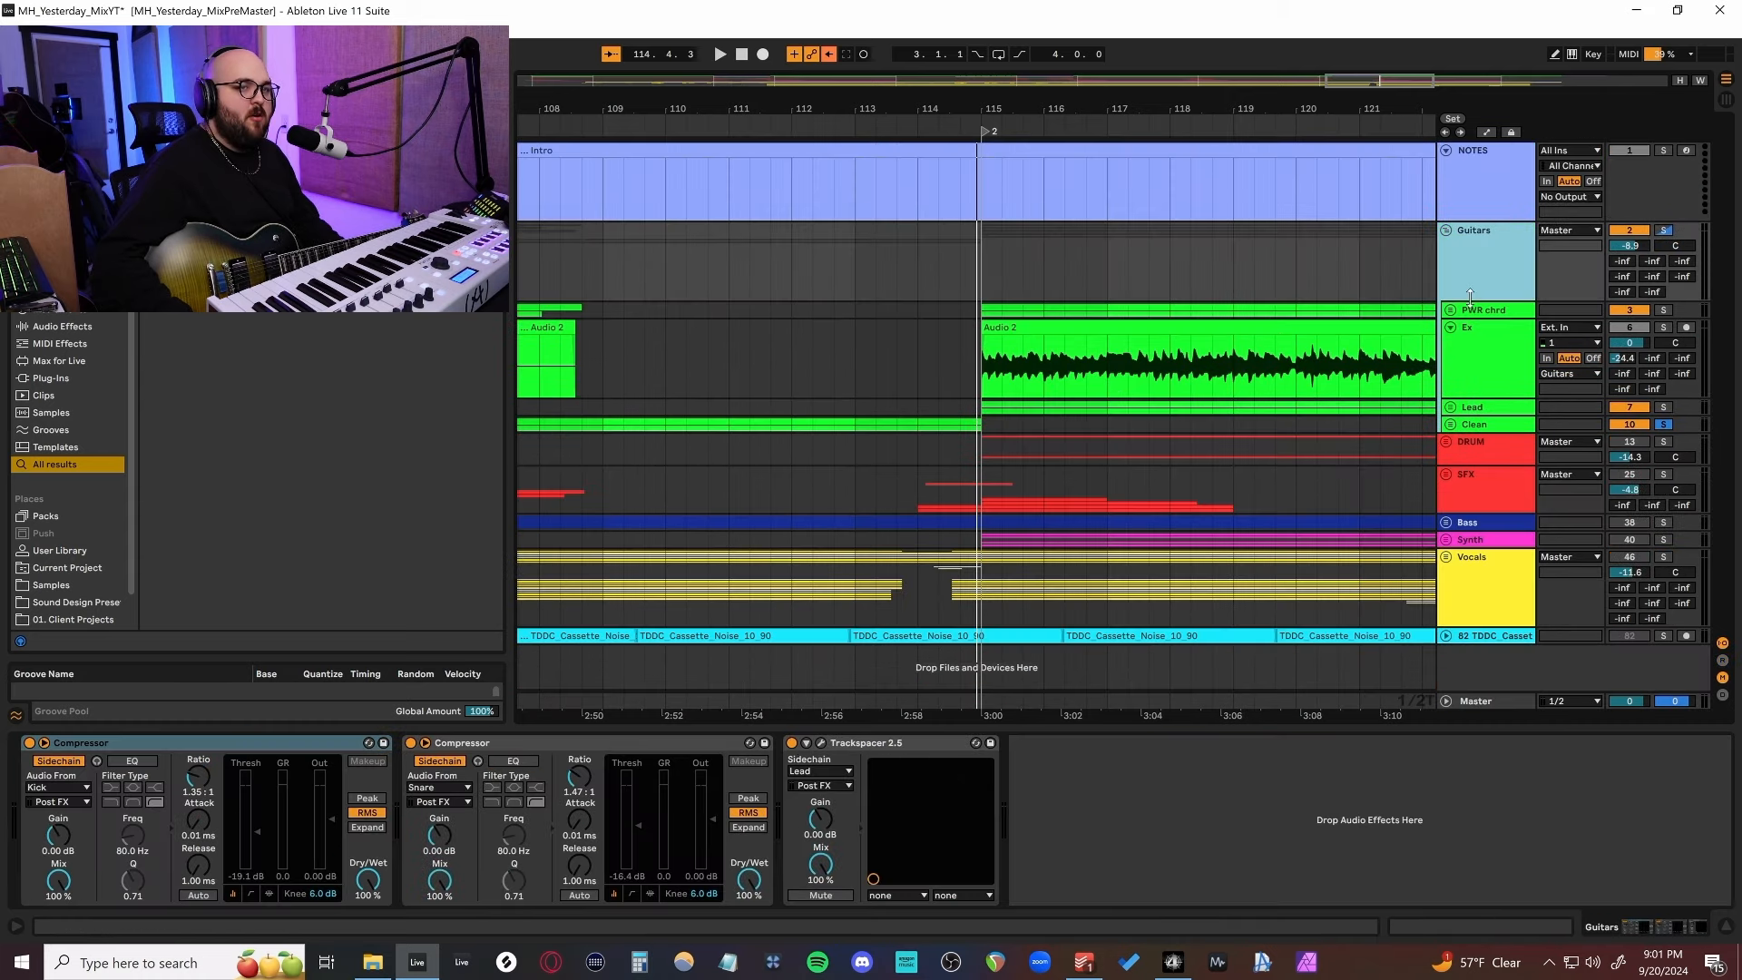
left_click(1653, 424)
Examine the Guitars group's device chain: the Kick and Snare sidechained Compressors and Trackspacer 2.5.
left_click(165, 746)
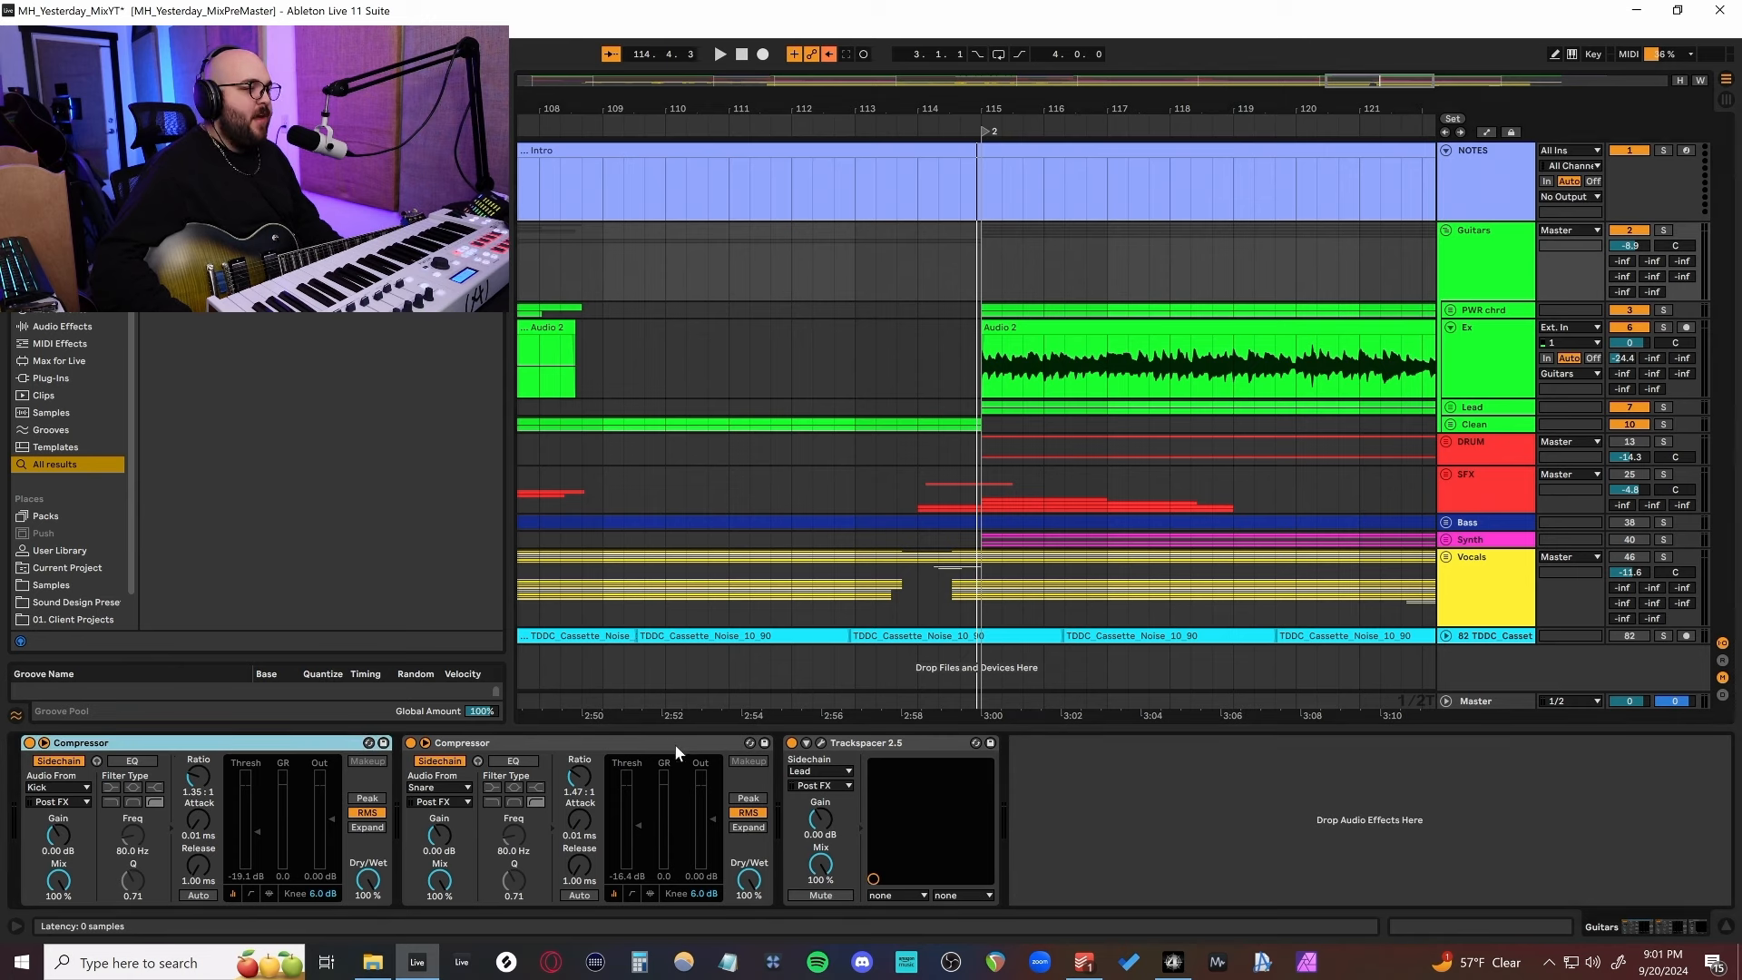
left_click(539, 744)
left_click(880, 744)
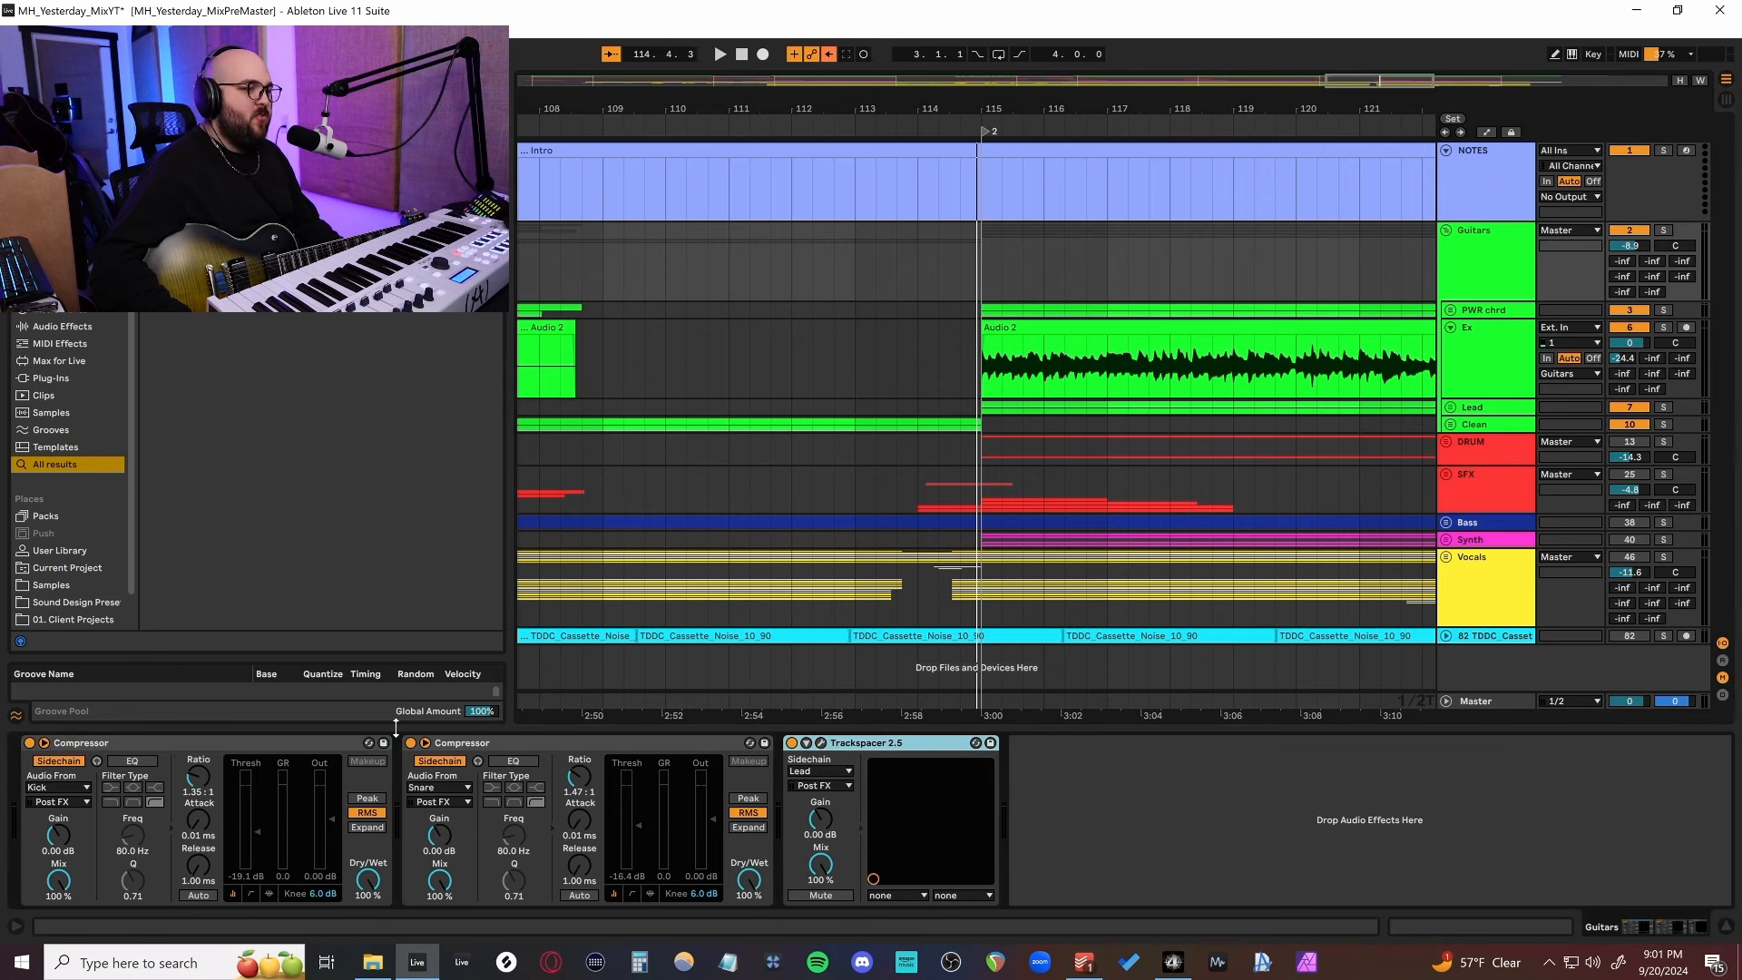
left_click(193, 749)
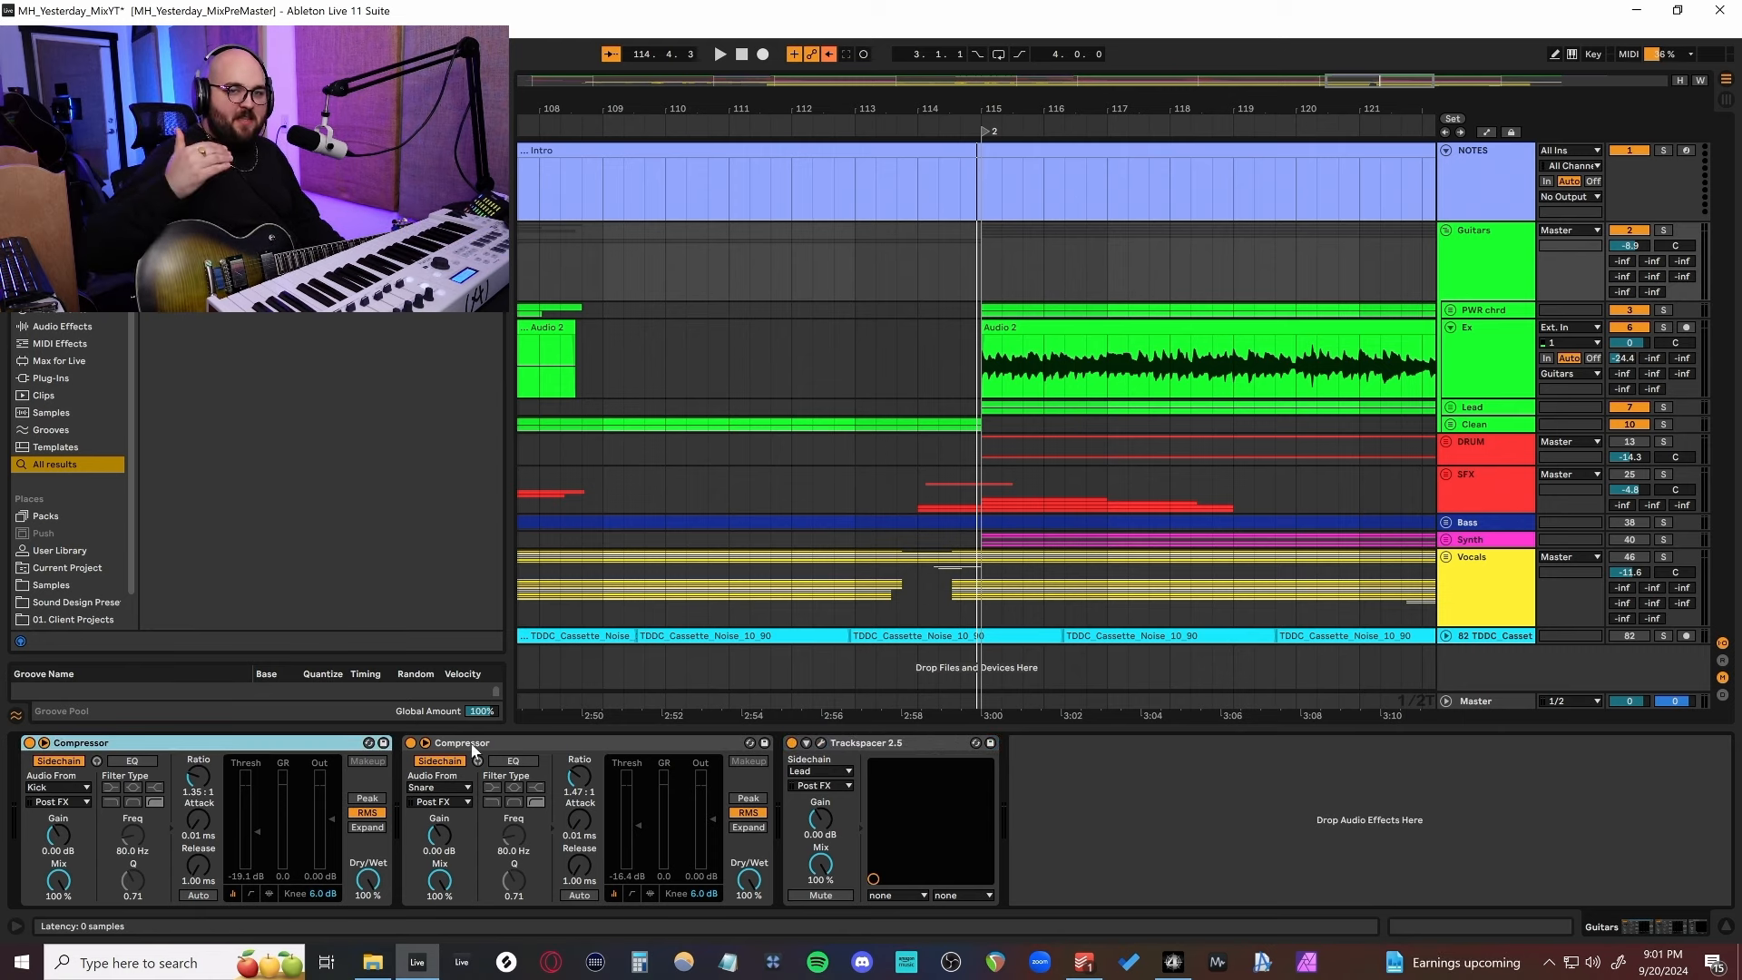
left_click(472, 749)
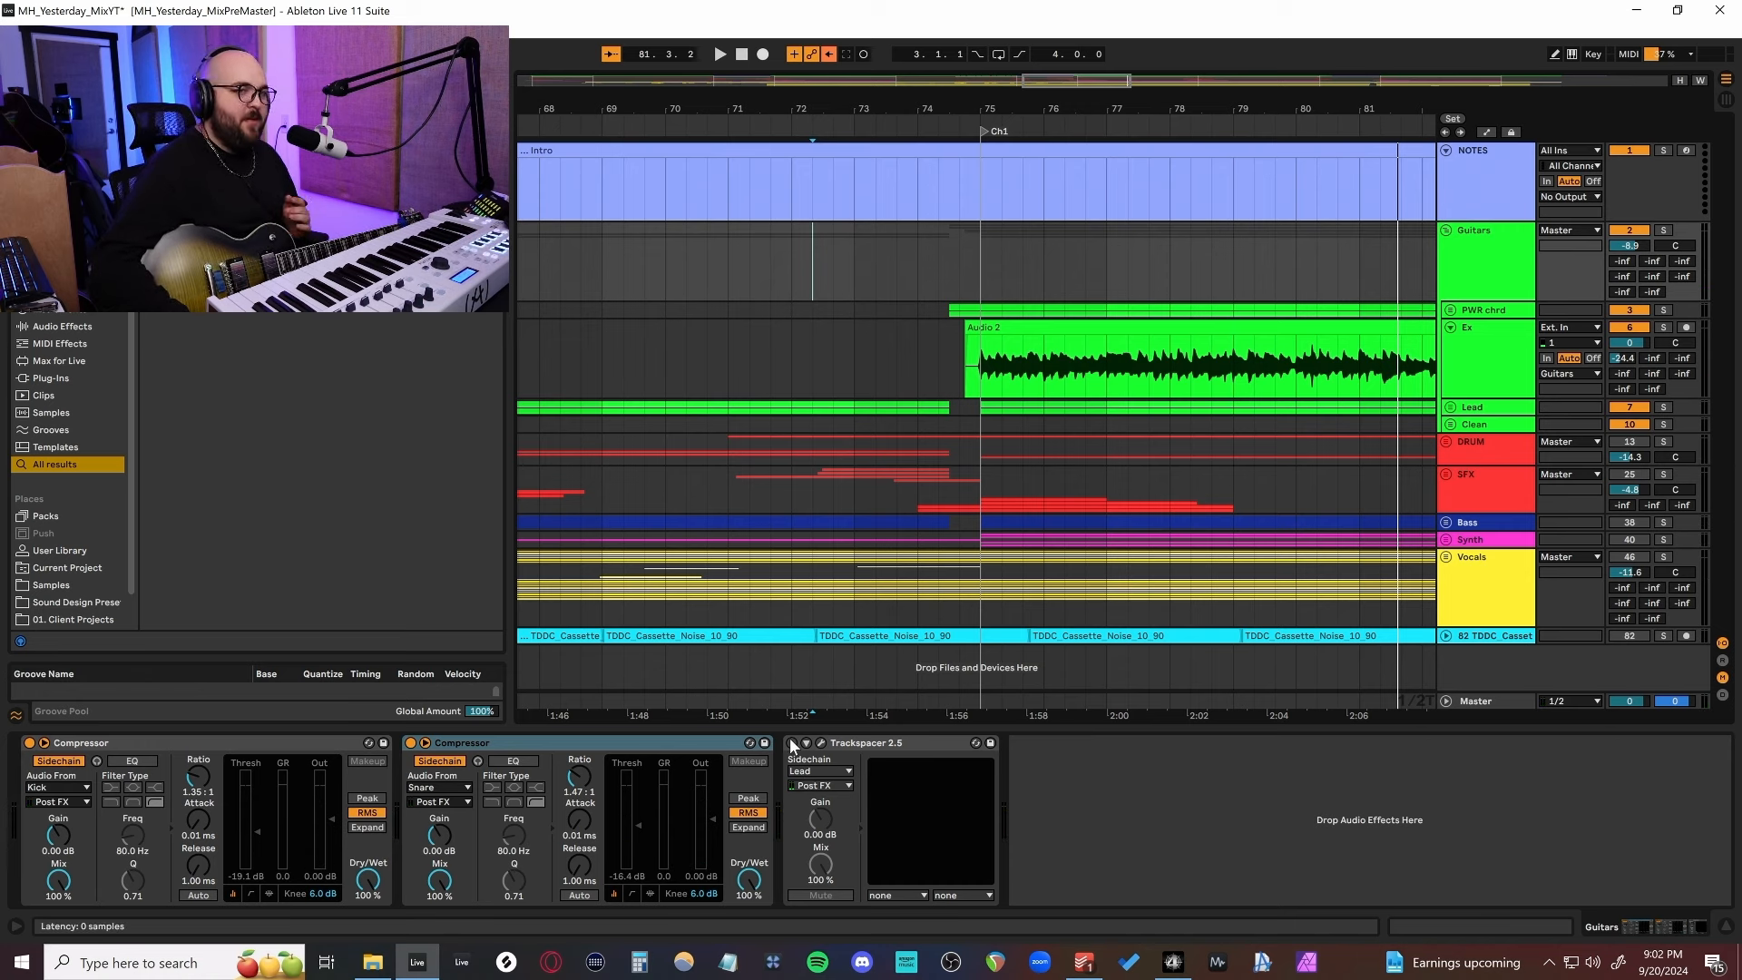
Open Trackspacer 2.5 on the Guitars group and play from 72.2.2 to watch how it ducks the guitars.
left_click(821, 742)
left_click_drag(992, 249, 1215, 227)
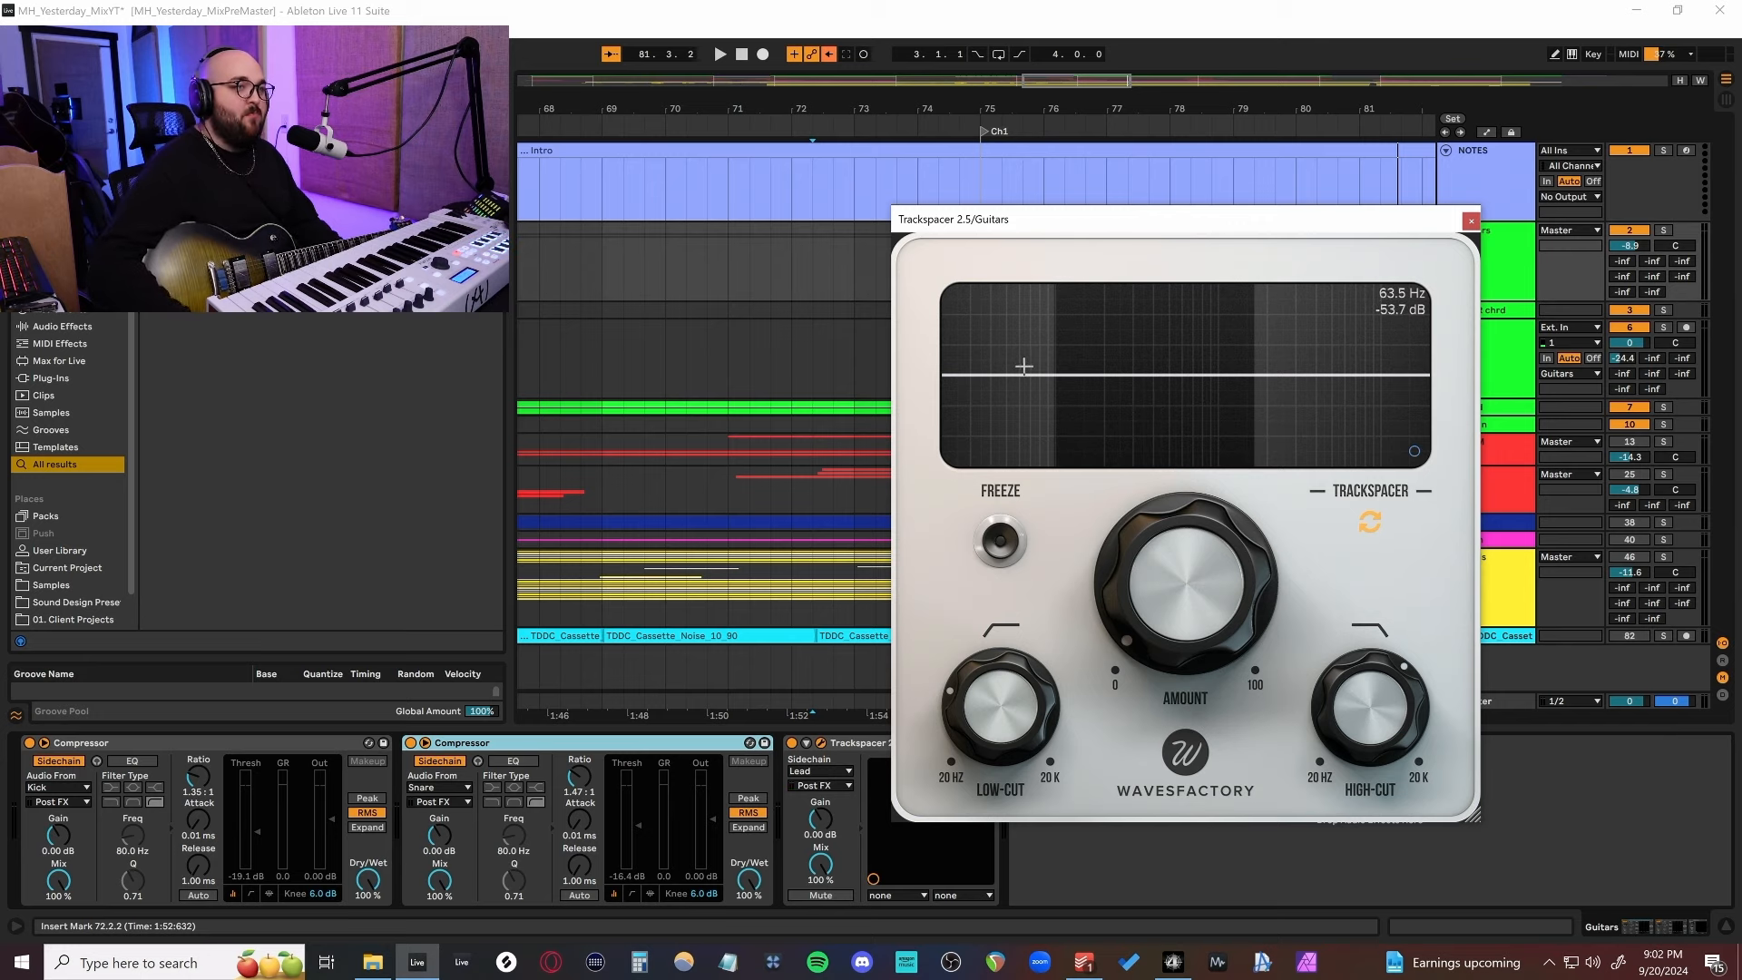
left_click_drag(1101, 238, 1073, 235)
key("space")
mouse_move(1091, 619)
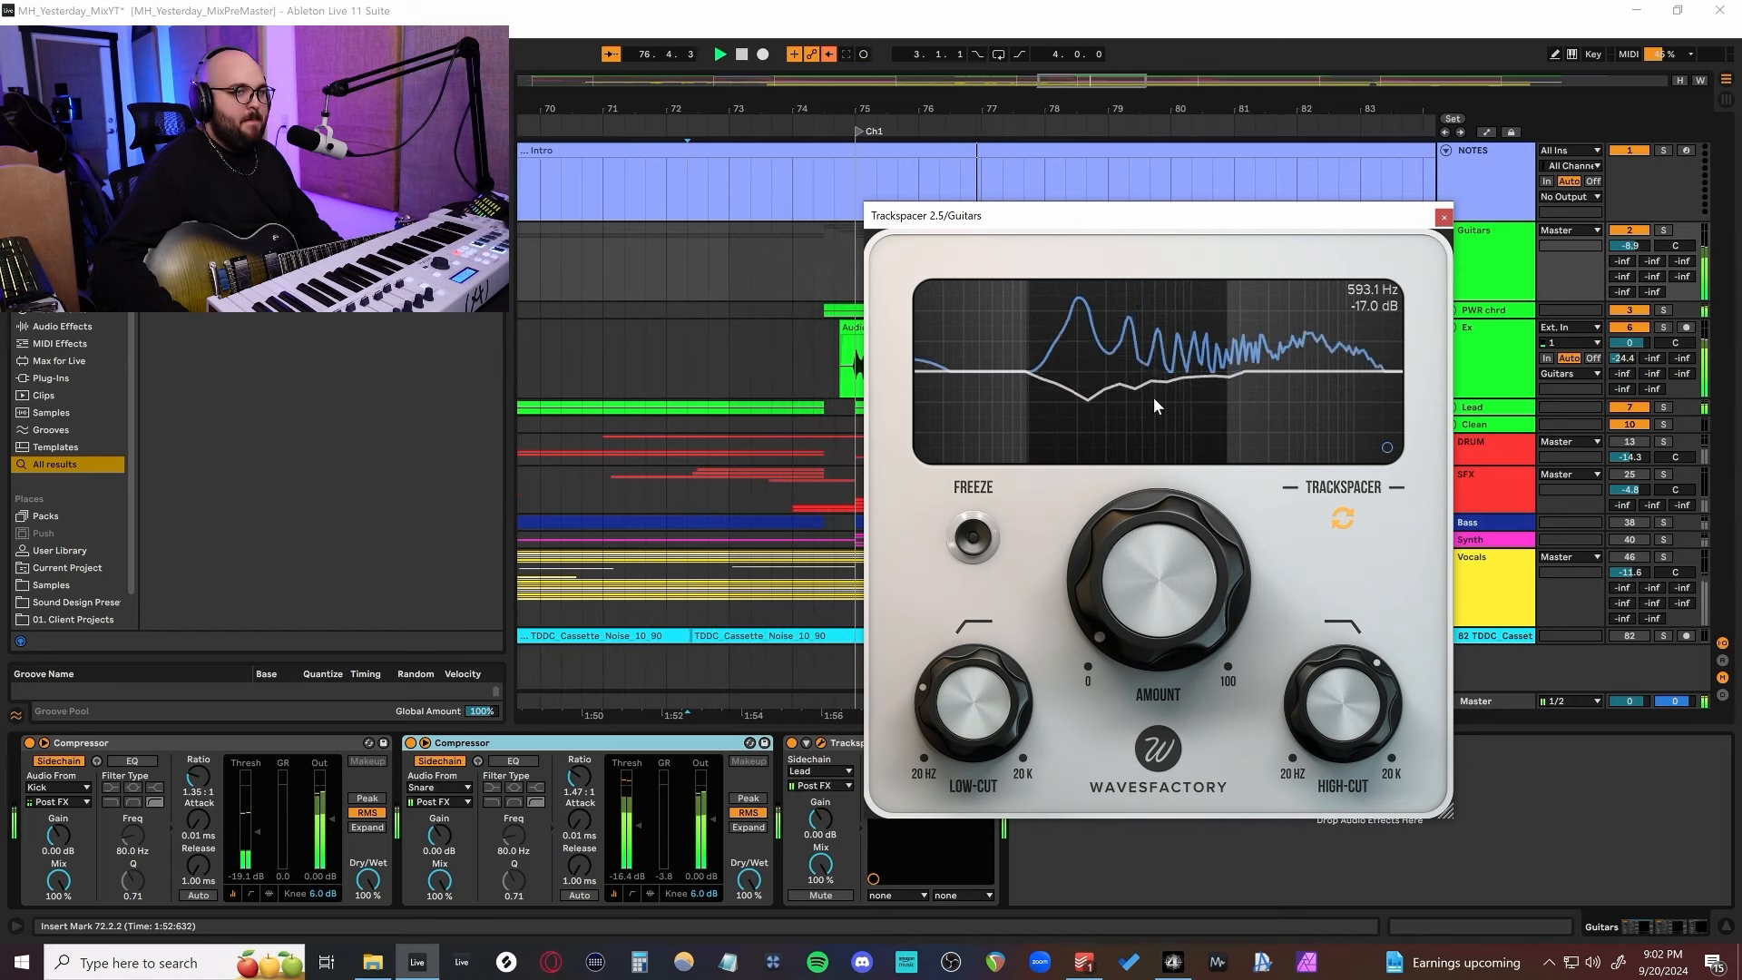
key("space")
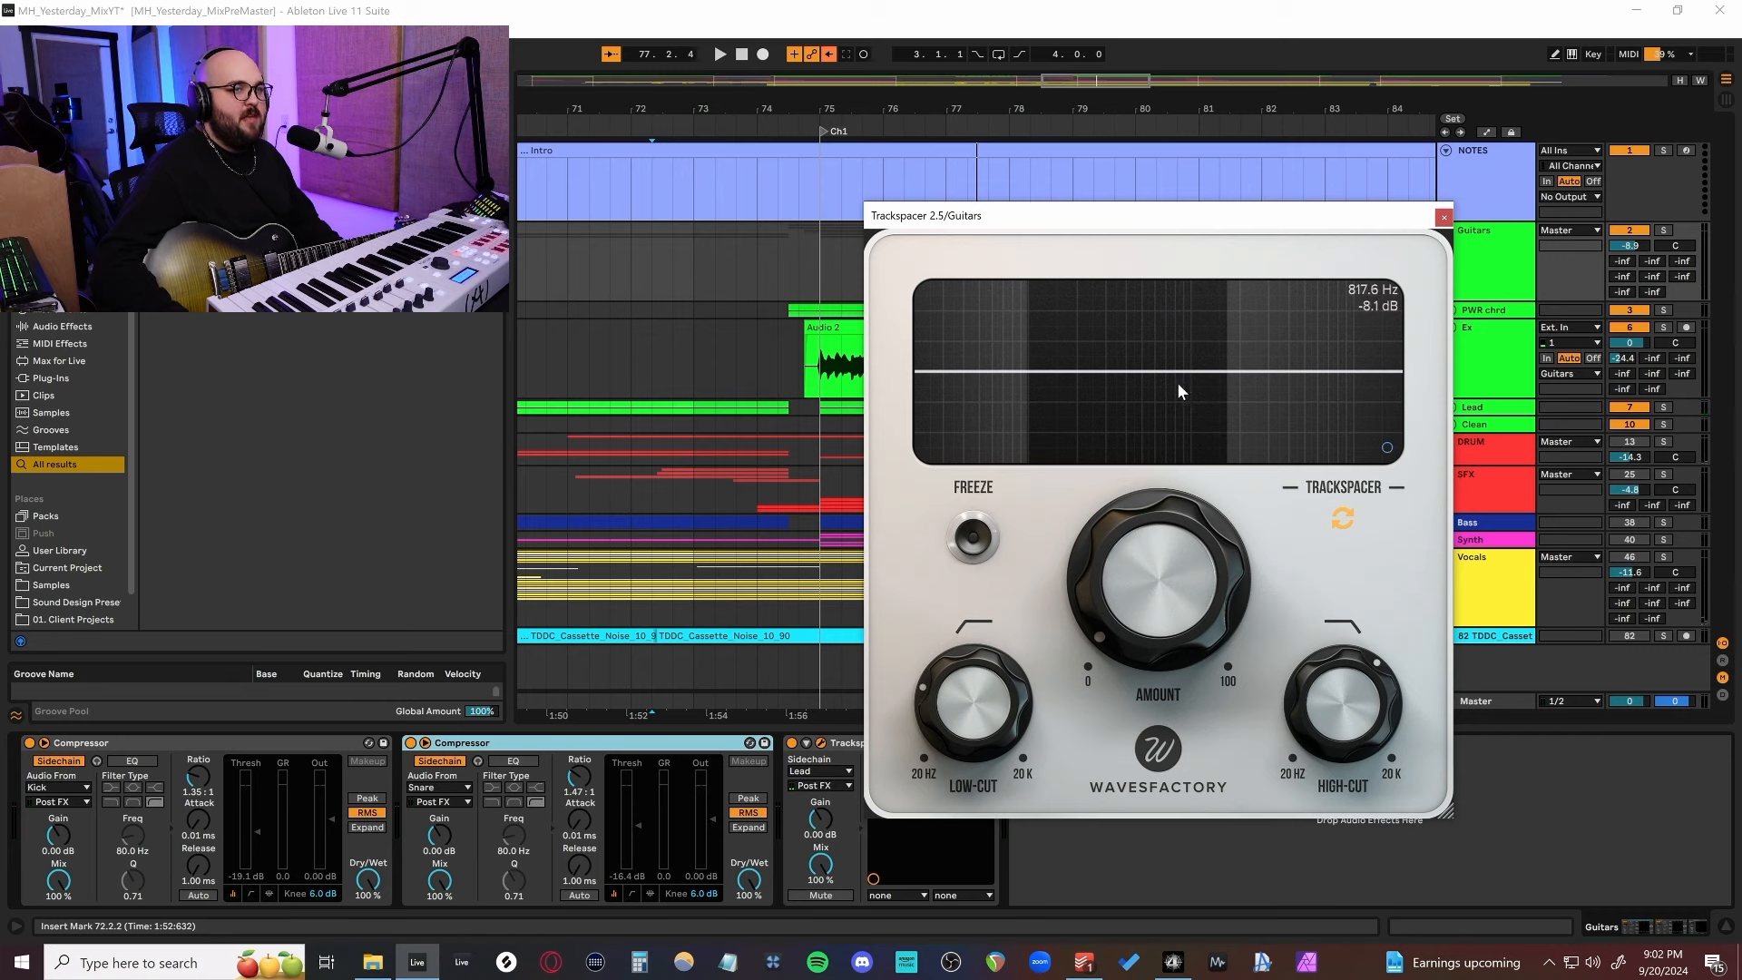
mouse_move(1003, 679)
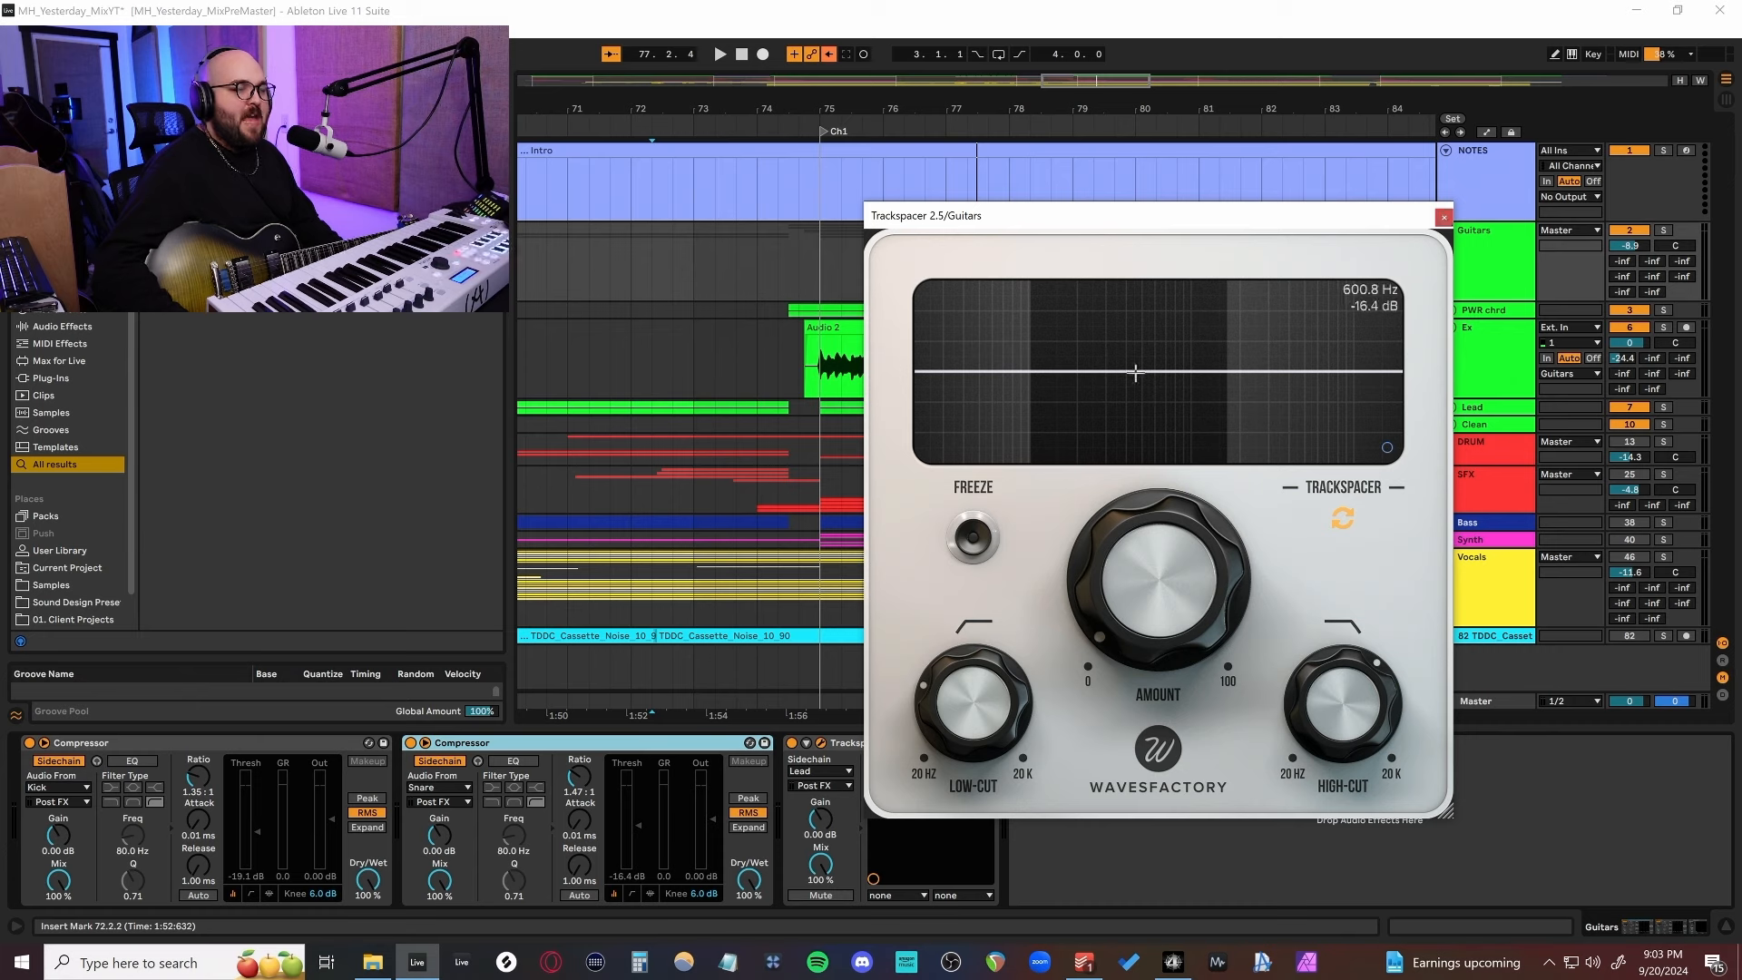
left_click_drag(1048, 218, 1055, 215)
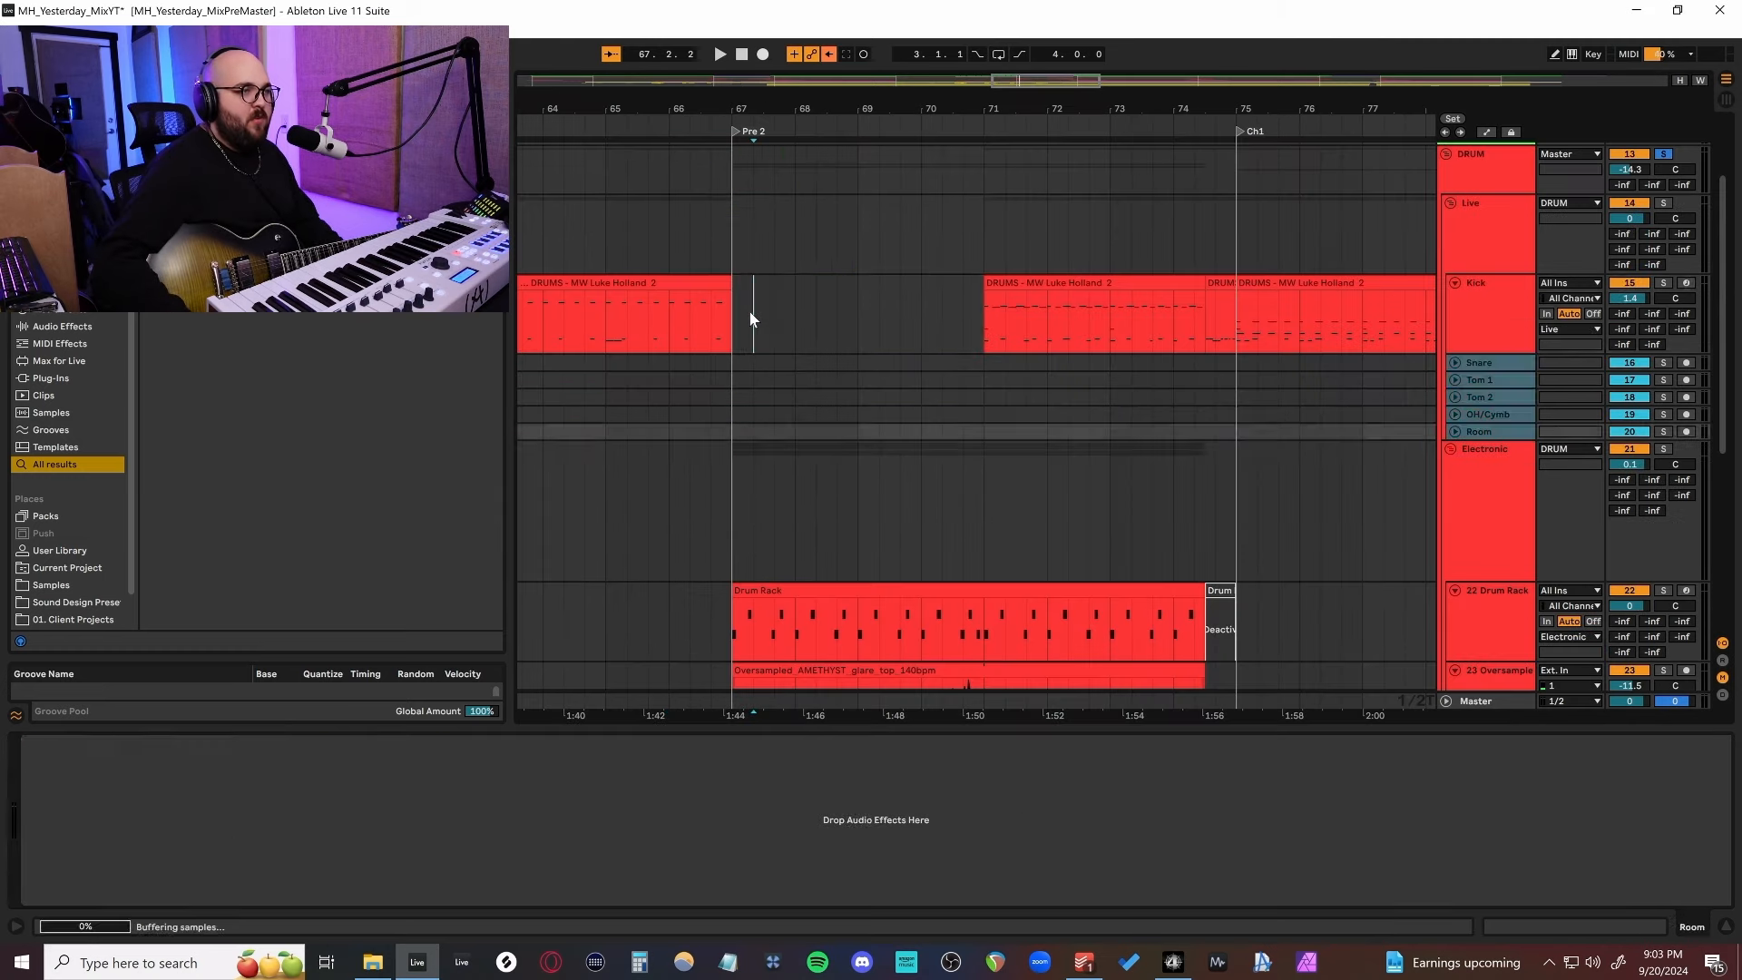
Play the soloed DRUM group from the Pre 2 marker at 67.1.1 into the chorus.
scroll(750, 312, "down", 1)
left_click(731, 292)
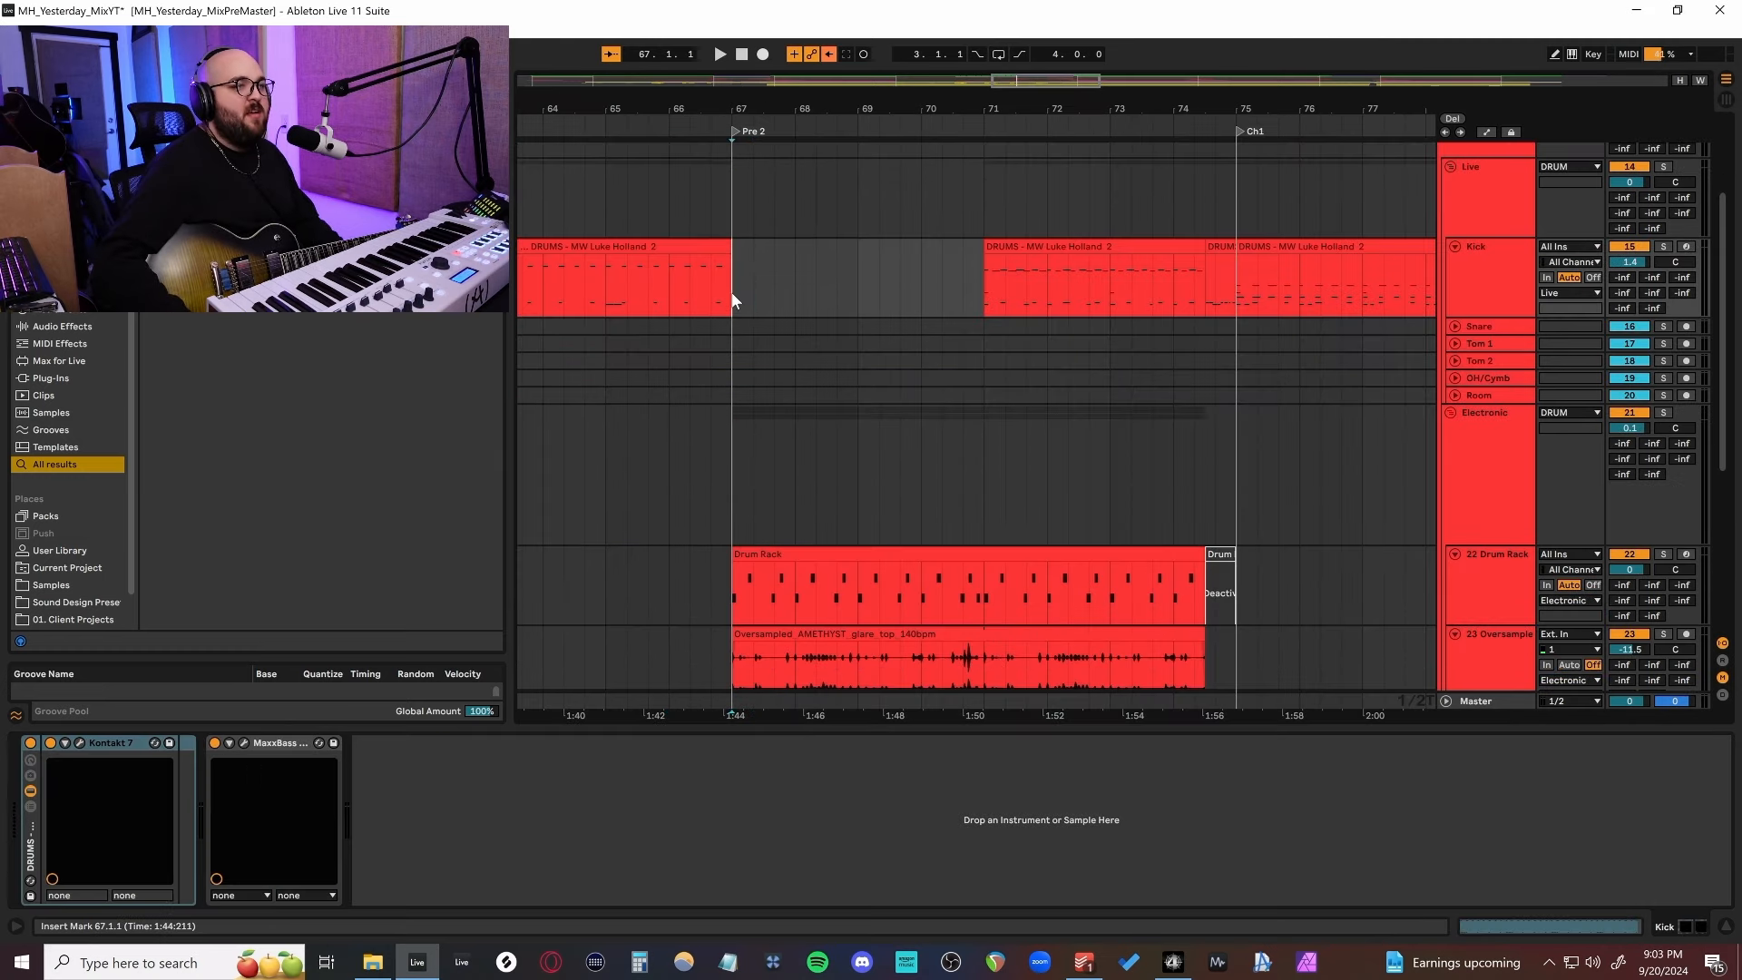
scroll(731, 291, "down", 1)
scroll(732, 291, "down", 1)
key("space")
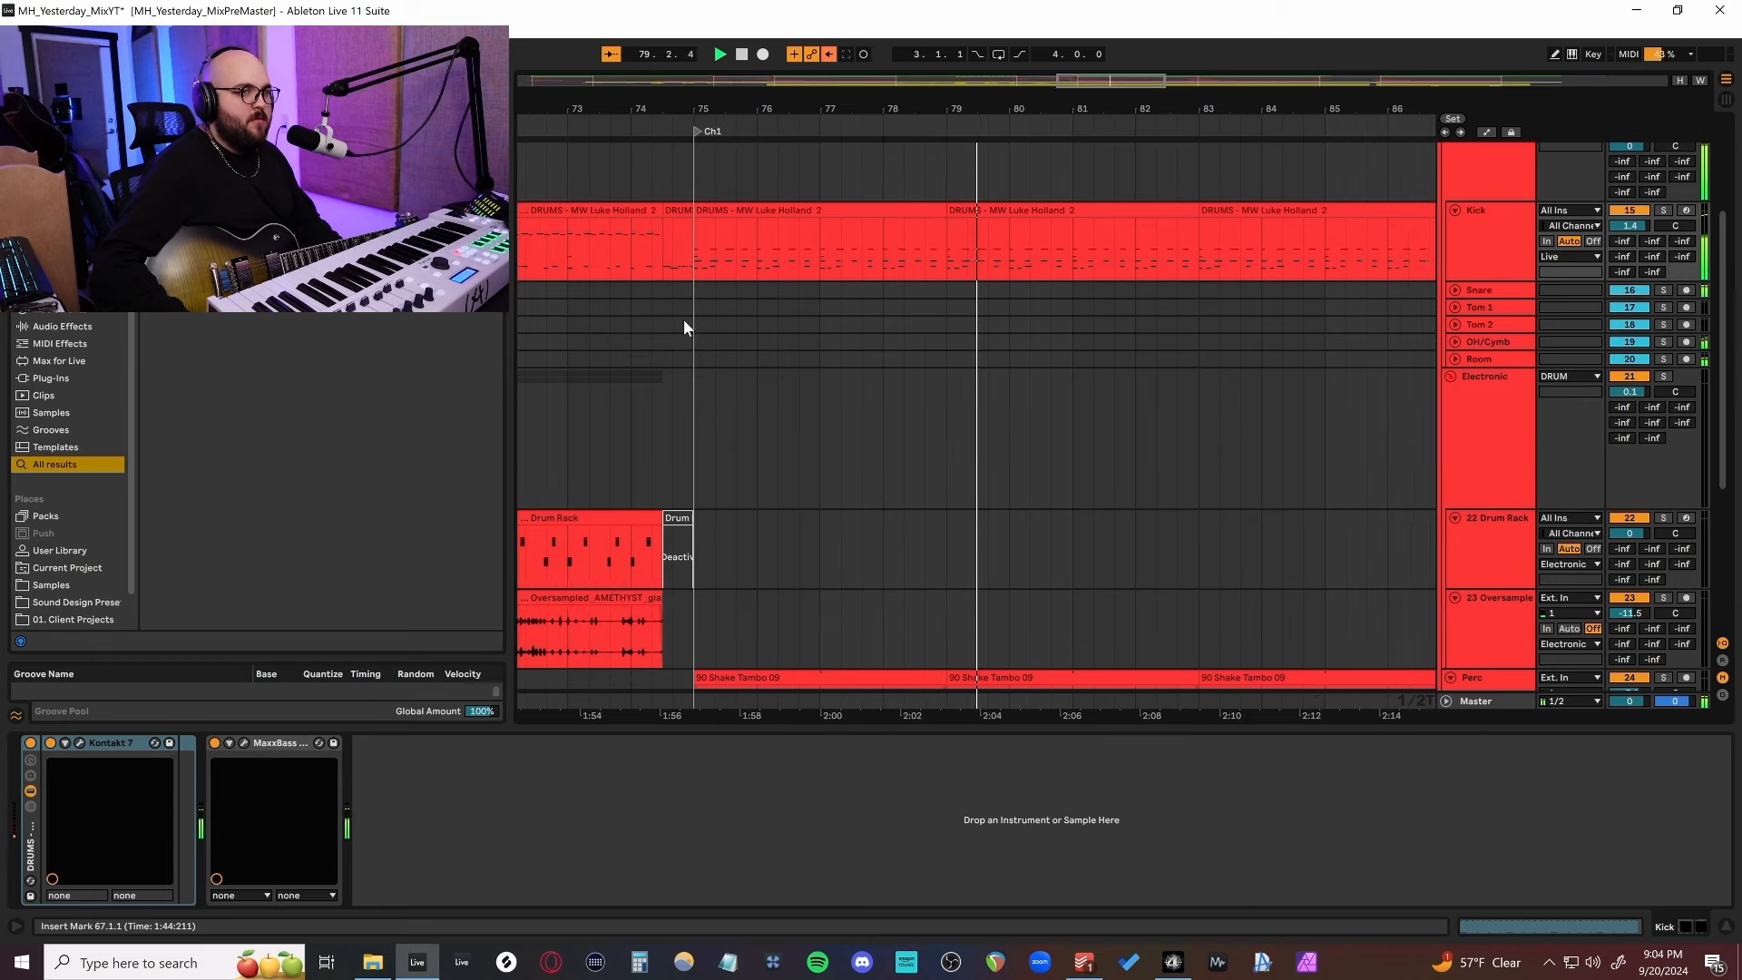
Stop playback and place the insert marker at 67.1.1 on the Electronic drum group.
key("space")
left_click(686, 399)
scroll(755, 413, "left", 3)
scroll(755, 413, "down", 3)
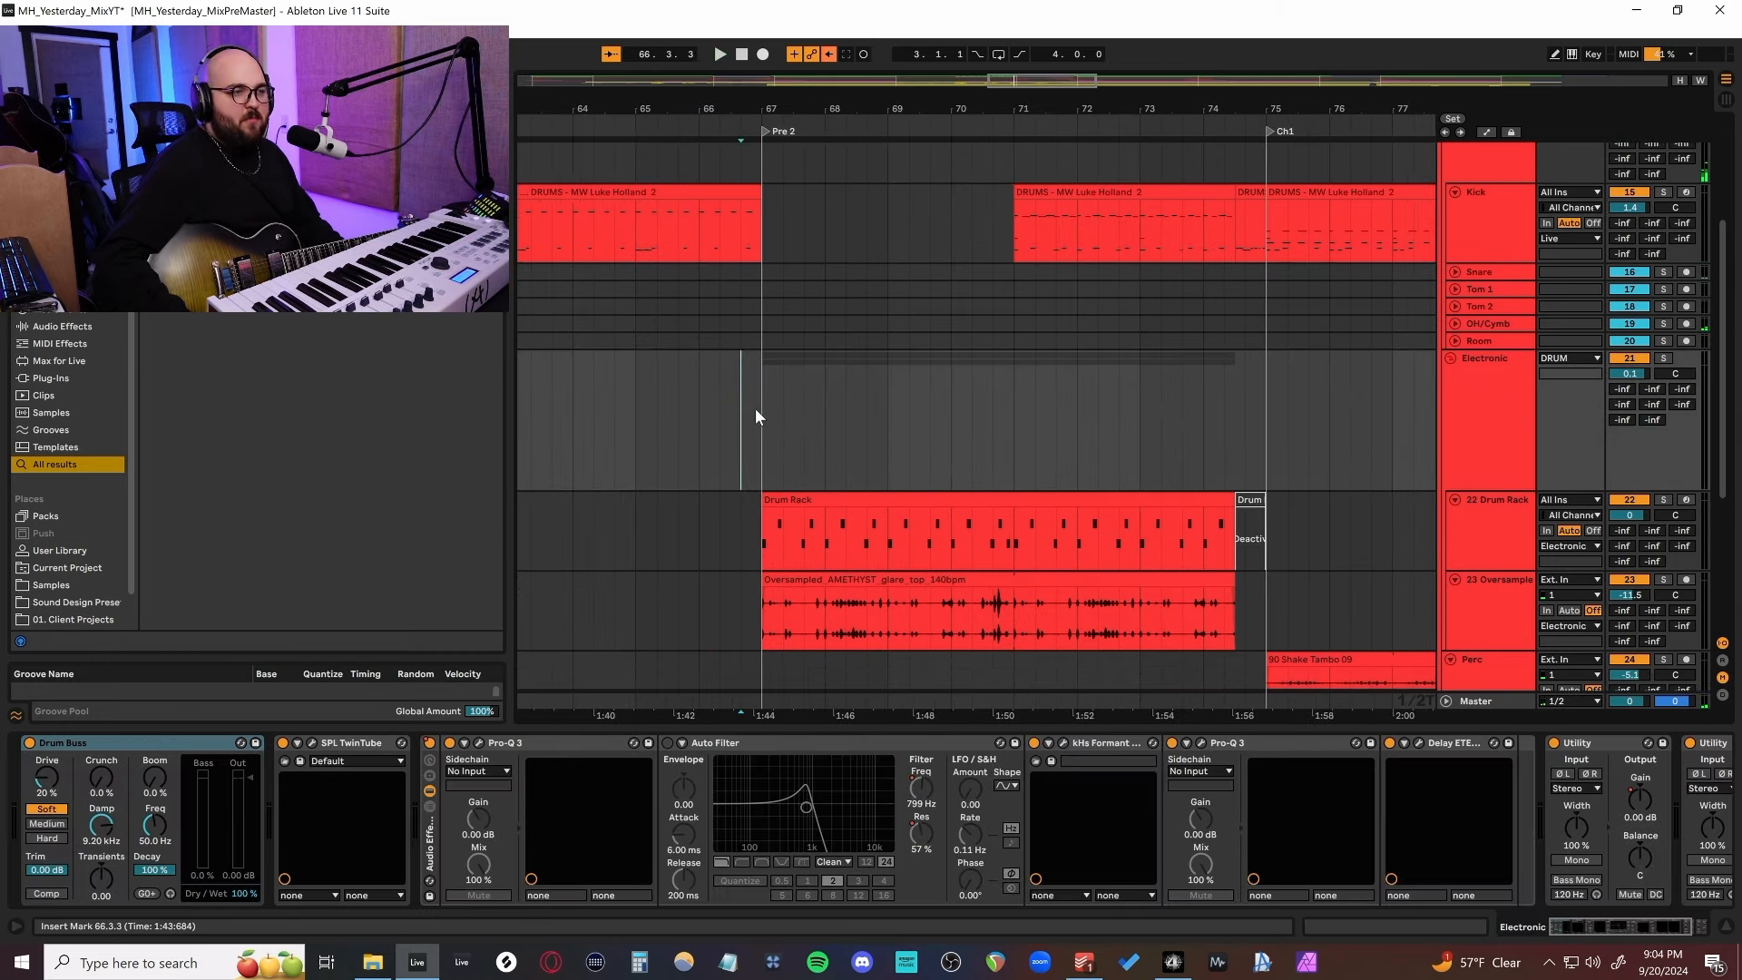
left_click(769, 403)
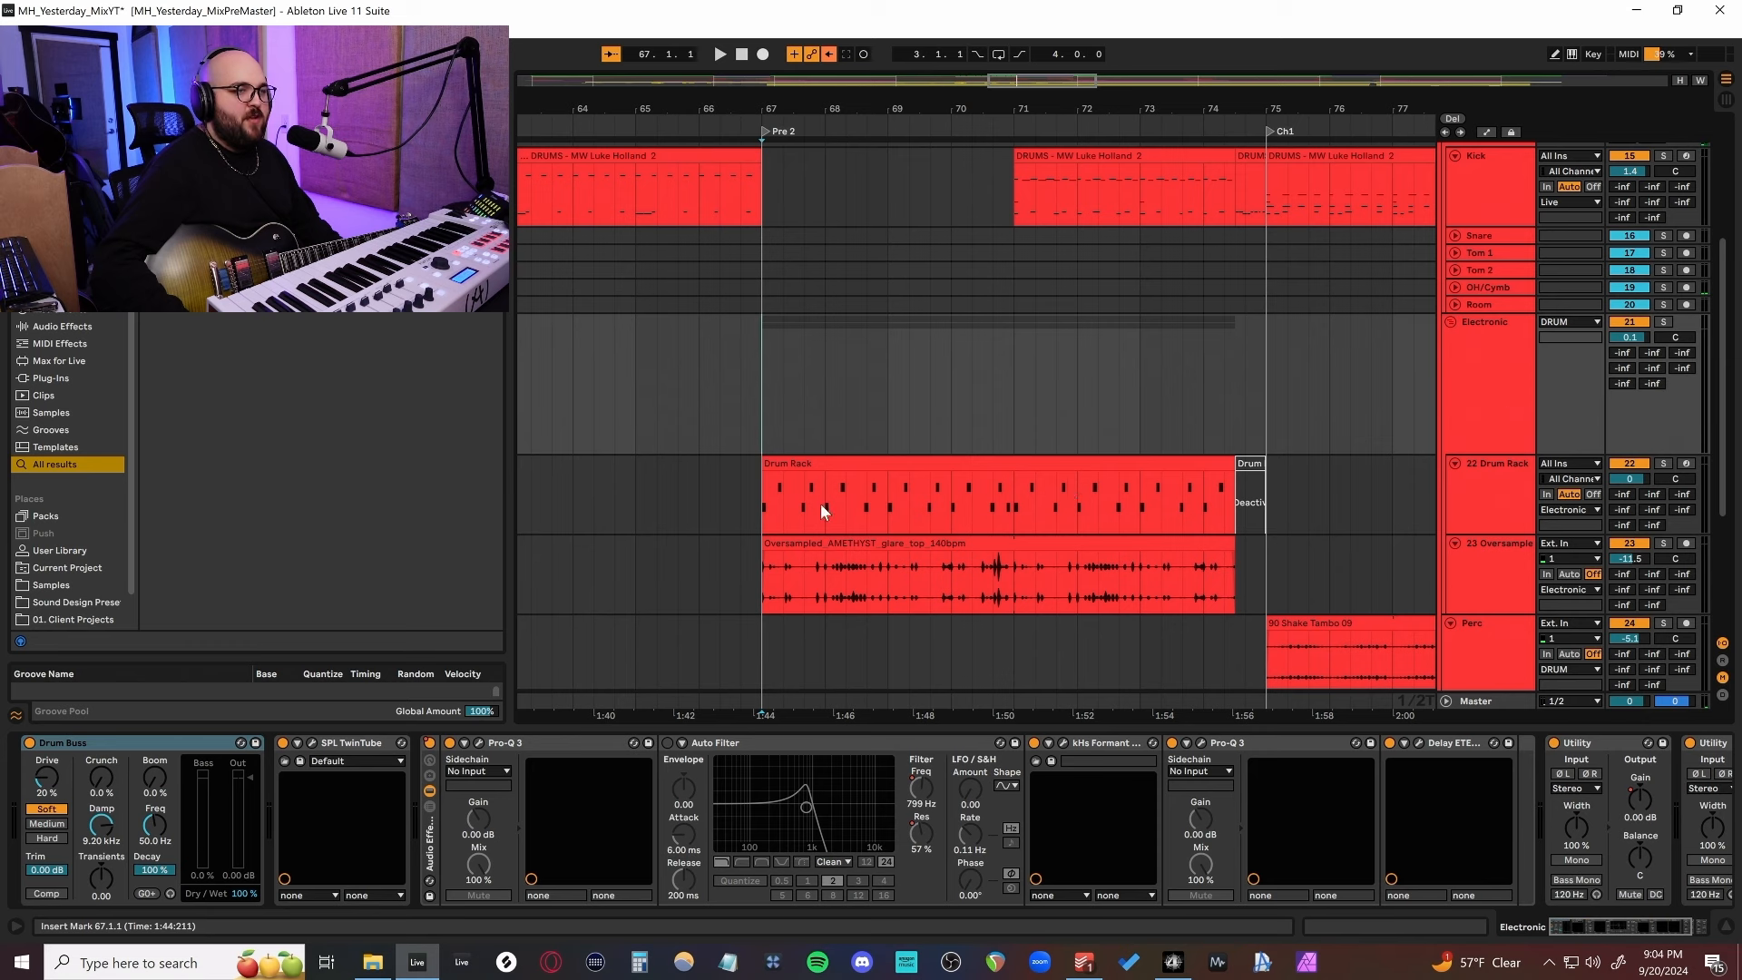
left_click(1460, 339)
left_click(769, 421)
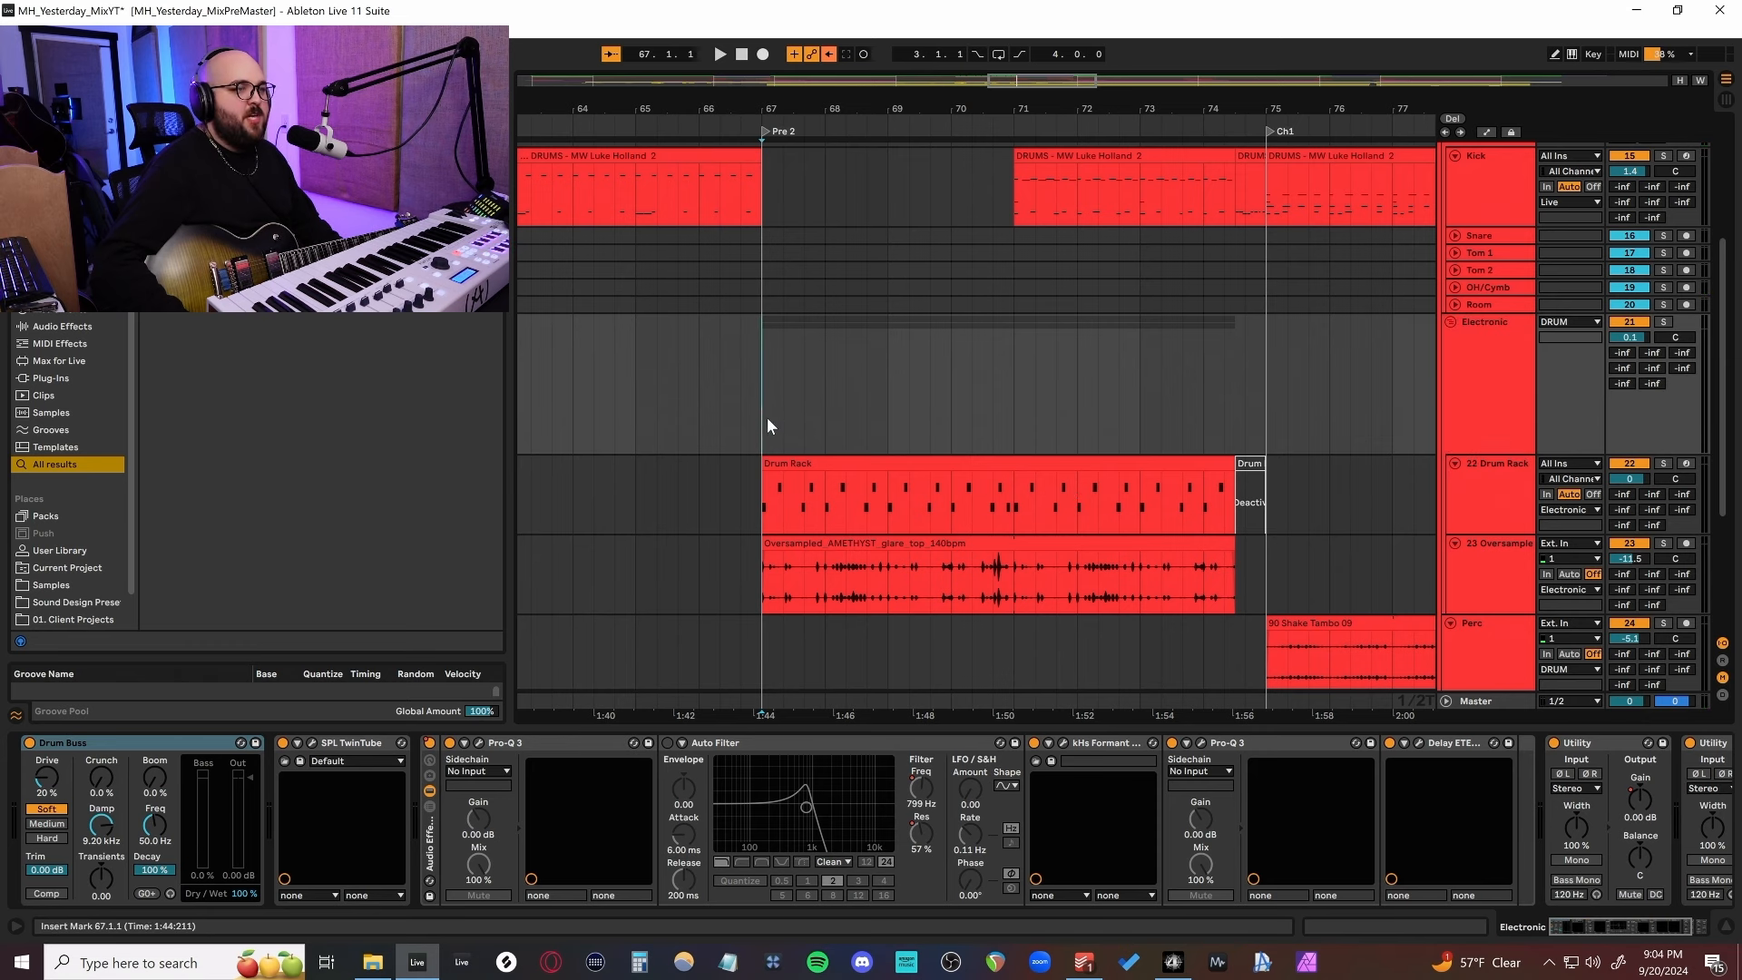
Solo the Electronic group and play its Drum Rack and Oversampled clips from 67.1.1.
left_click(795, 486)
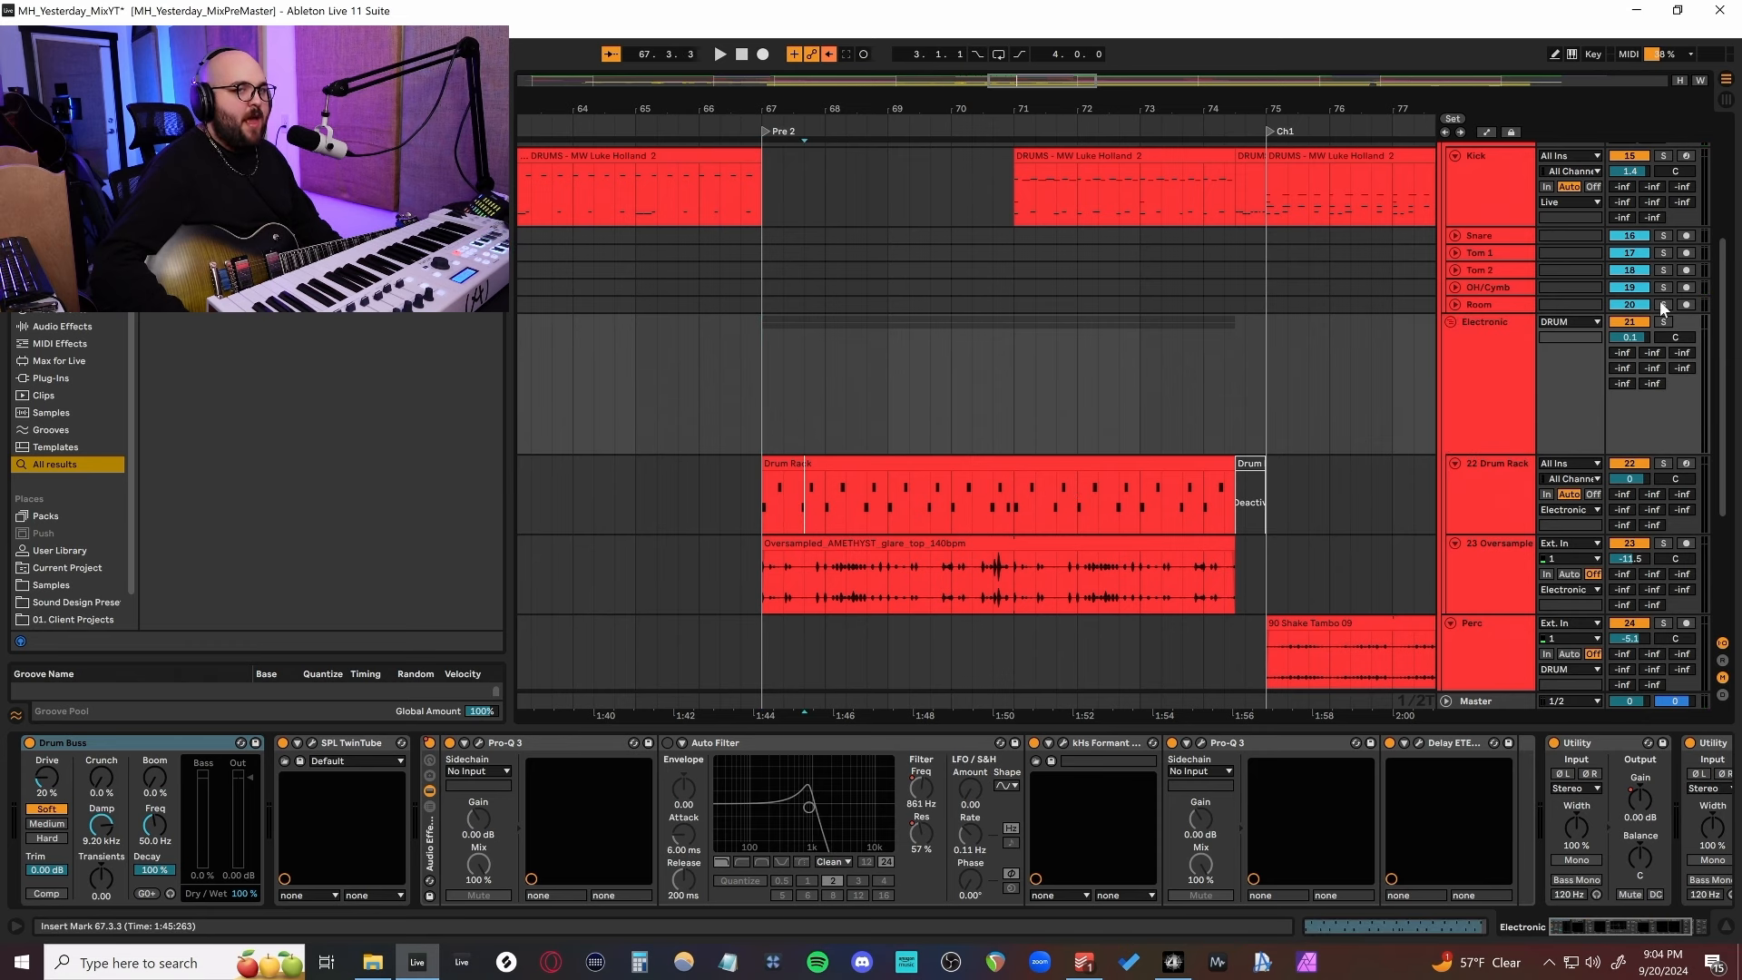
key("s")
left_click(769, 531)
key("space")
scroll(885, 557, "left", 2)
scroll(885, 558, "down", 1)
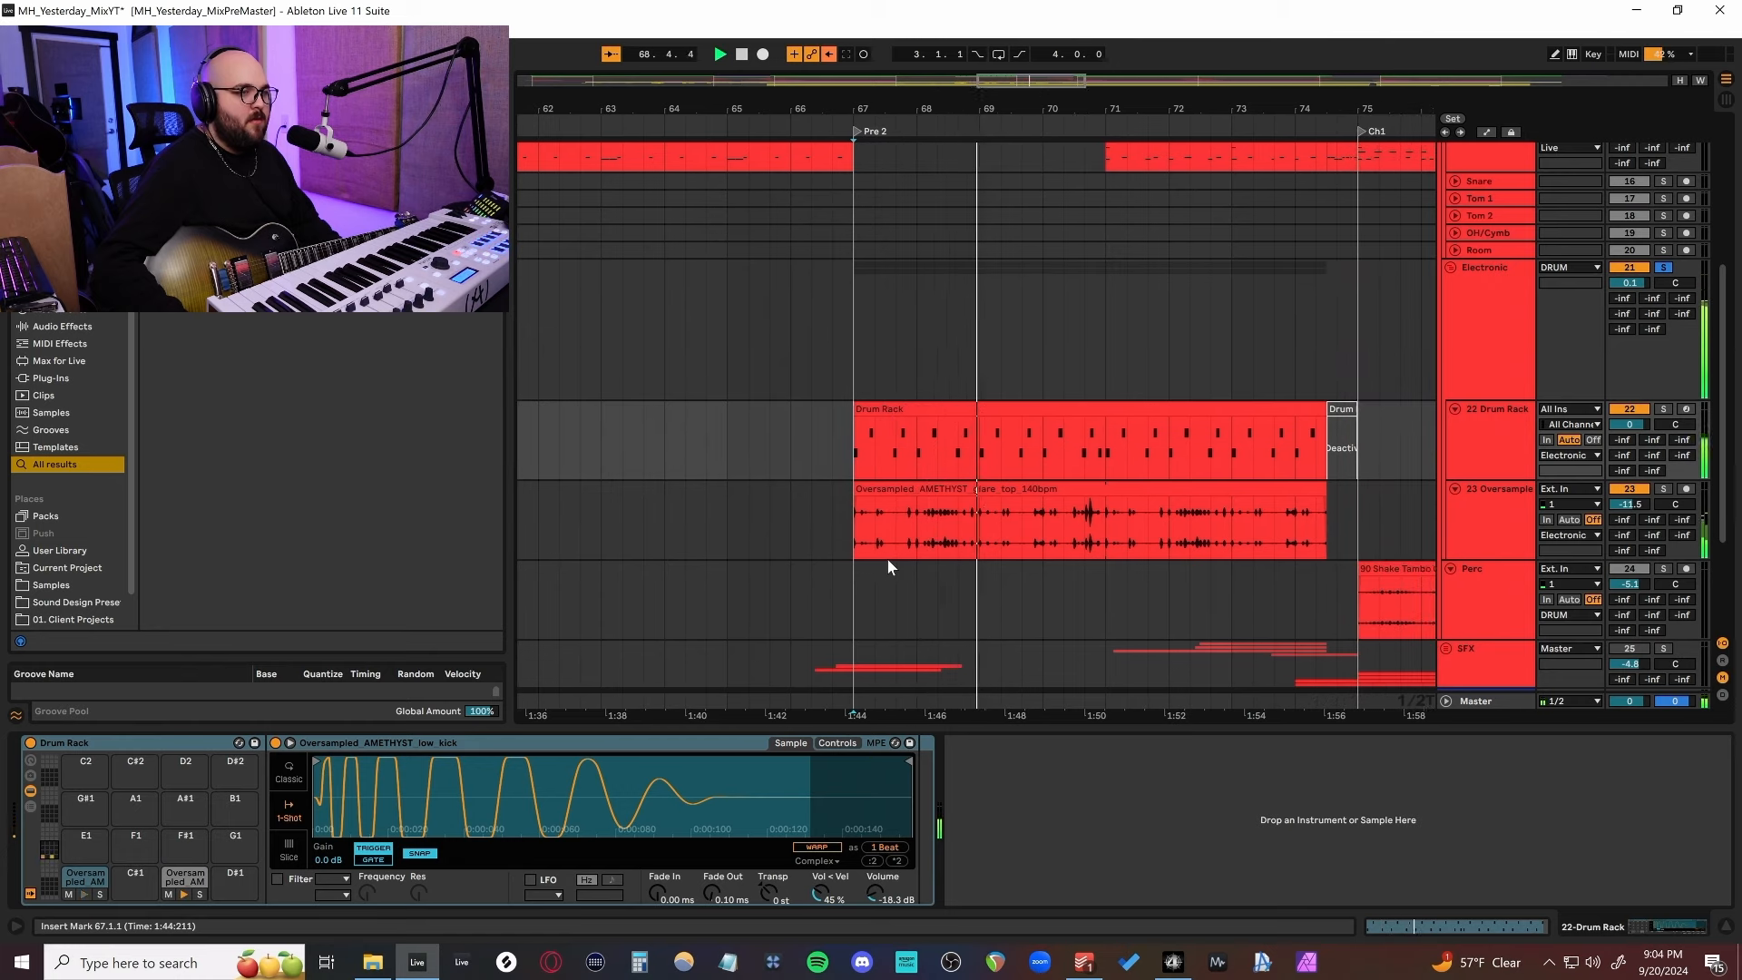
left_click(1467, 468)
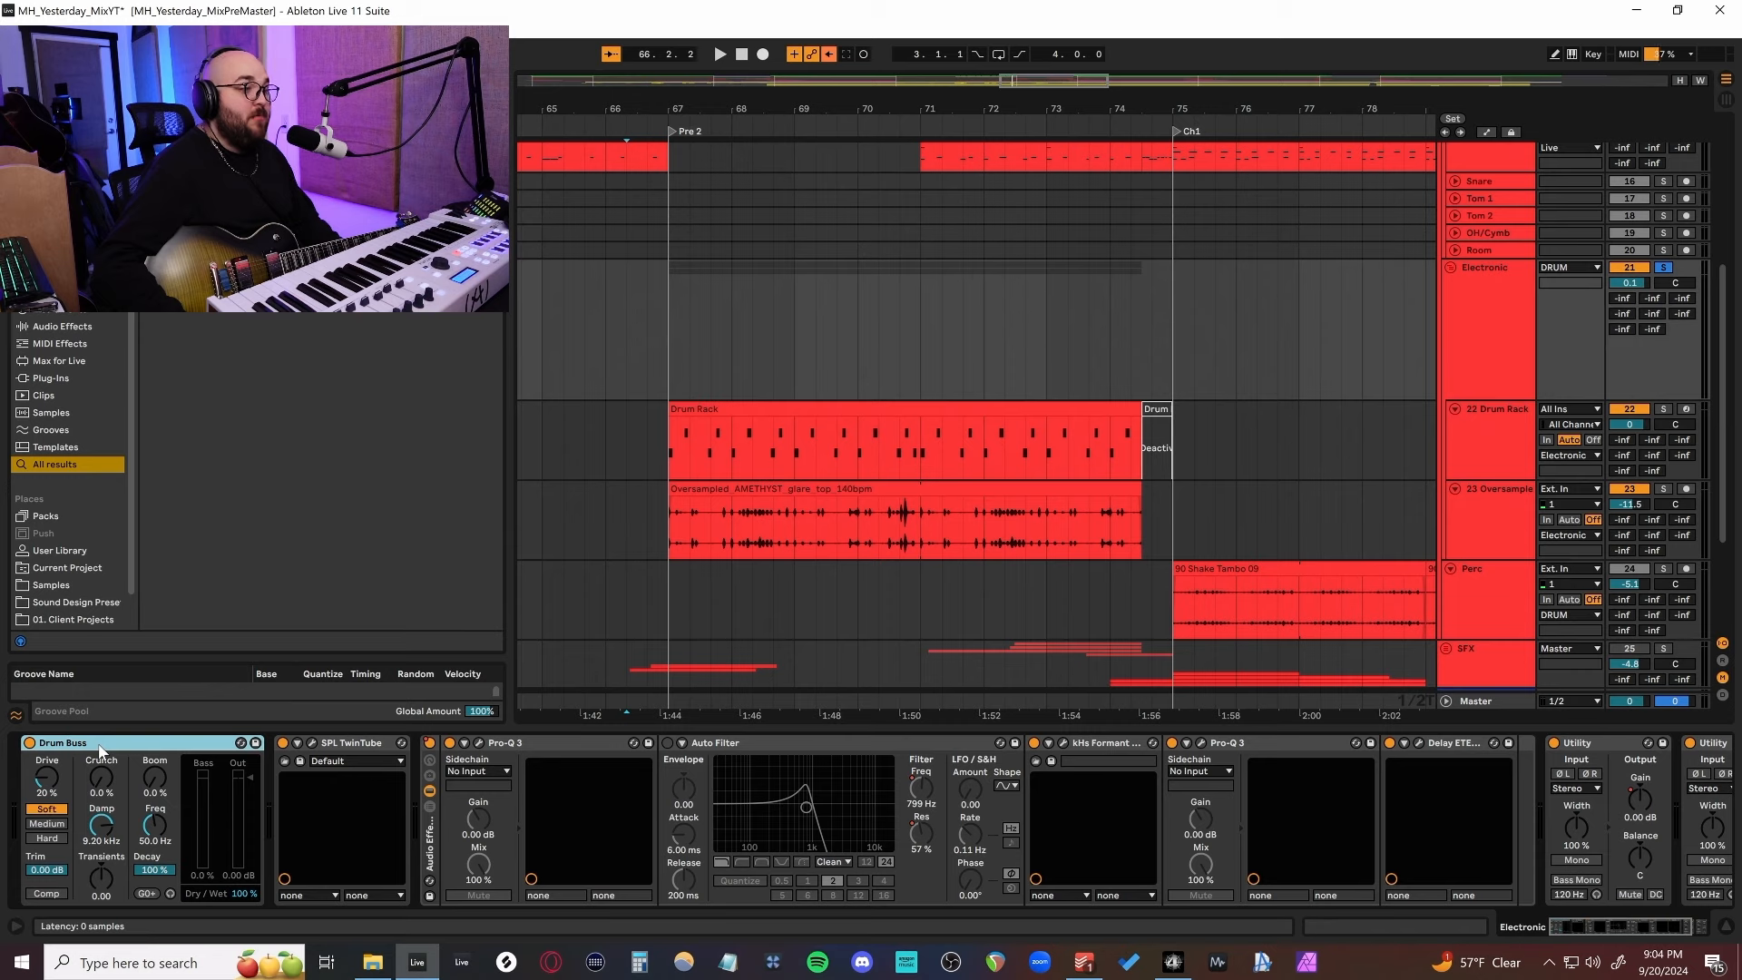
Open SPL TwinTube on the Electronic group to view its harmonics and saturation settings, and close its window.
left_click(323, 744)
left_click(312, 743)
left_click_drag(843, 290, 940, 366)
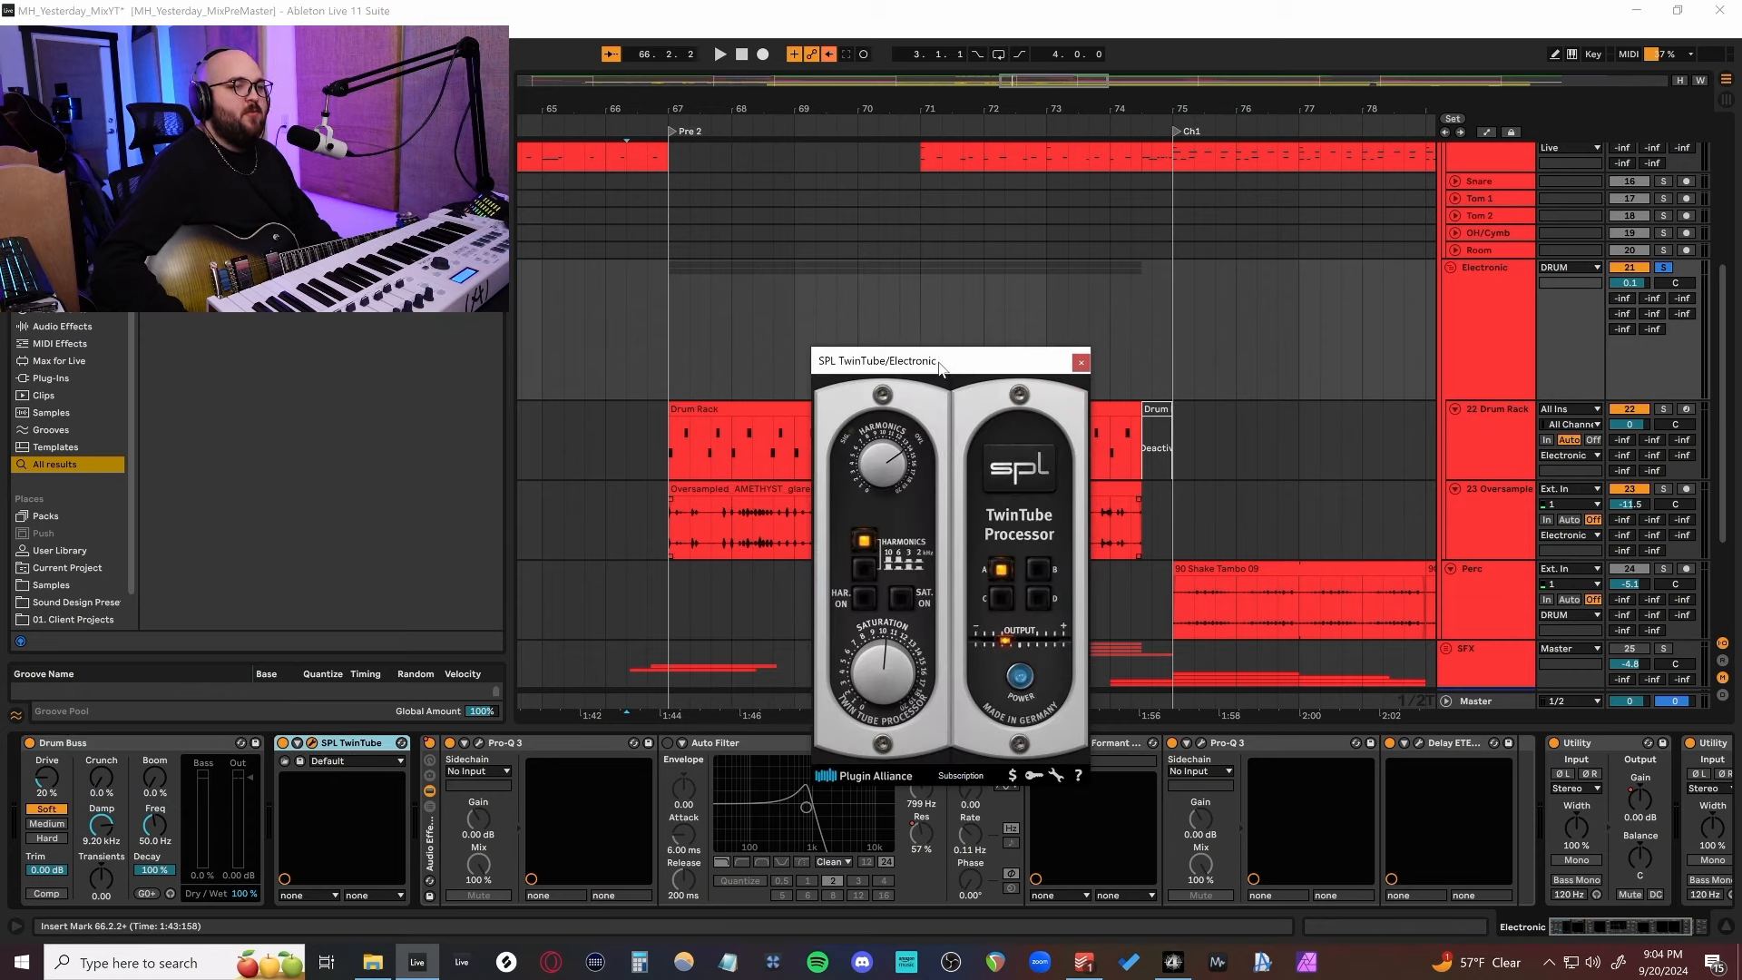
left_click(1080, 362)
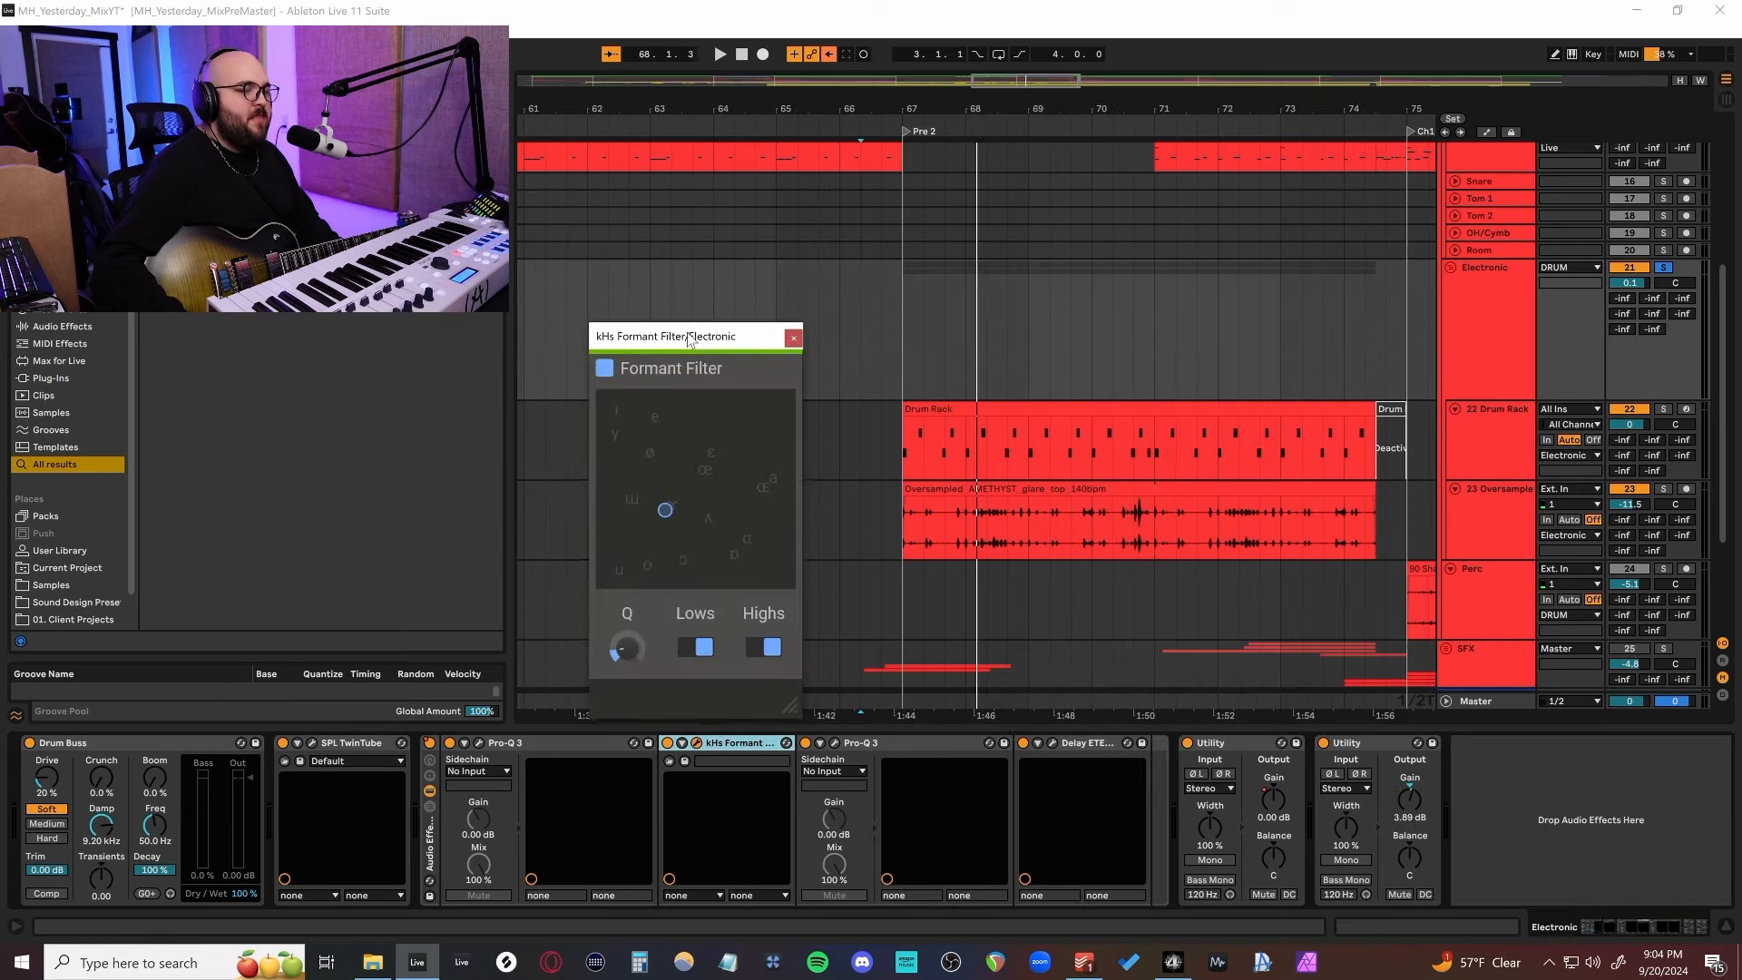
Arrange the Electronic group's kHs Formant Filter and Delay ETERNITY windows side by side to view both plugins' settings.
left_click_drag(708, 339, 728, 296)
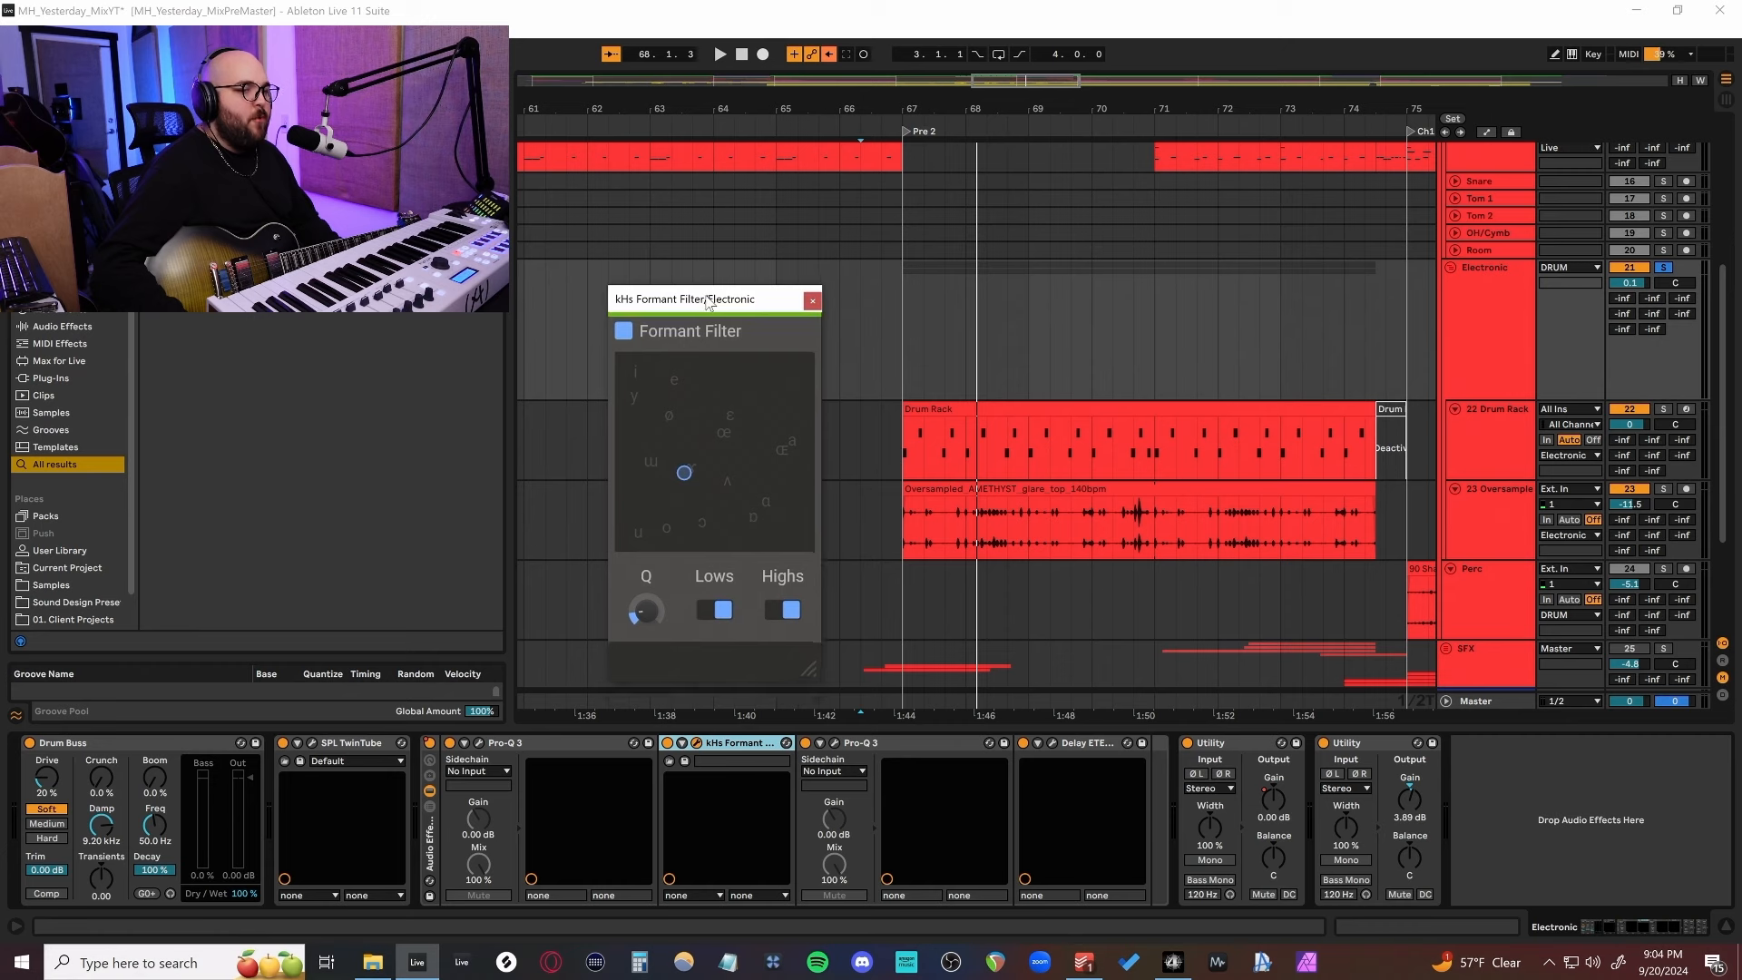
left_click(1051, 742)
left_click_drag(851, 377, 1392, 559)
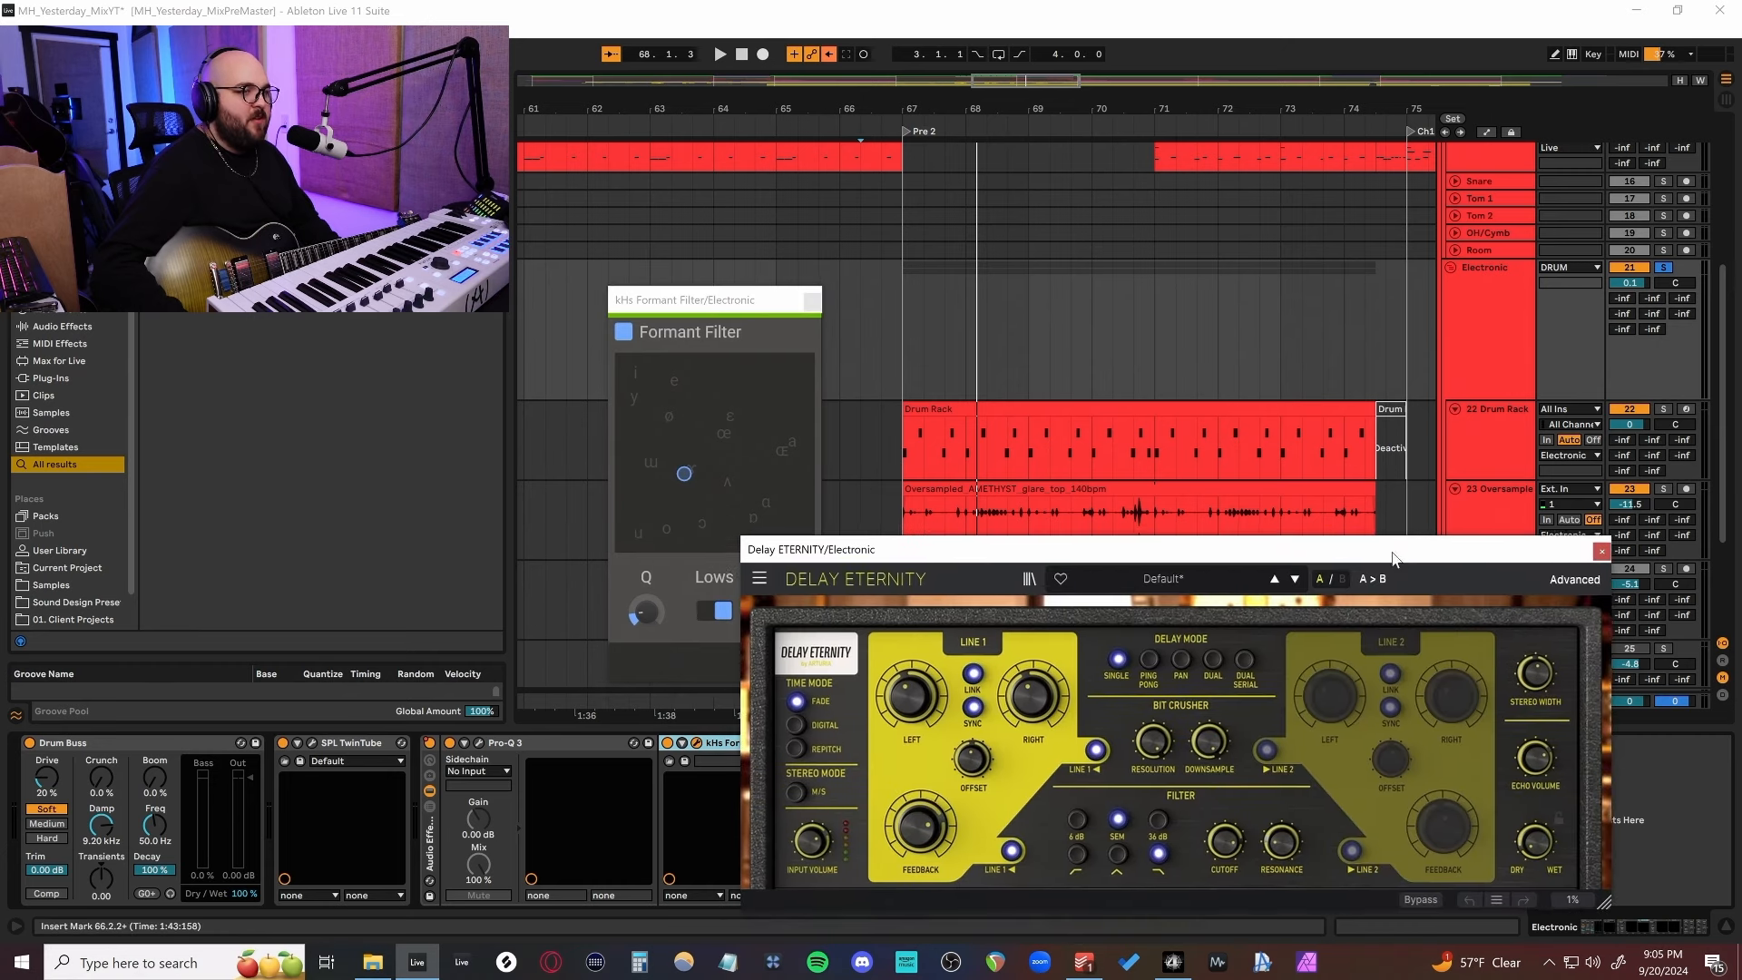
left_click_drag(732, 308, 678, 260)
left_click_drag(908, 550, 907, 485)
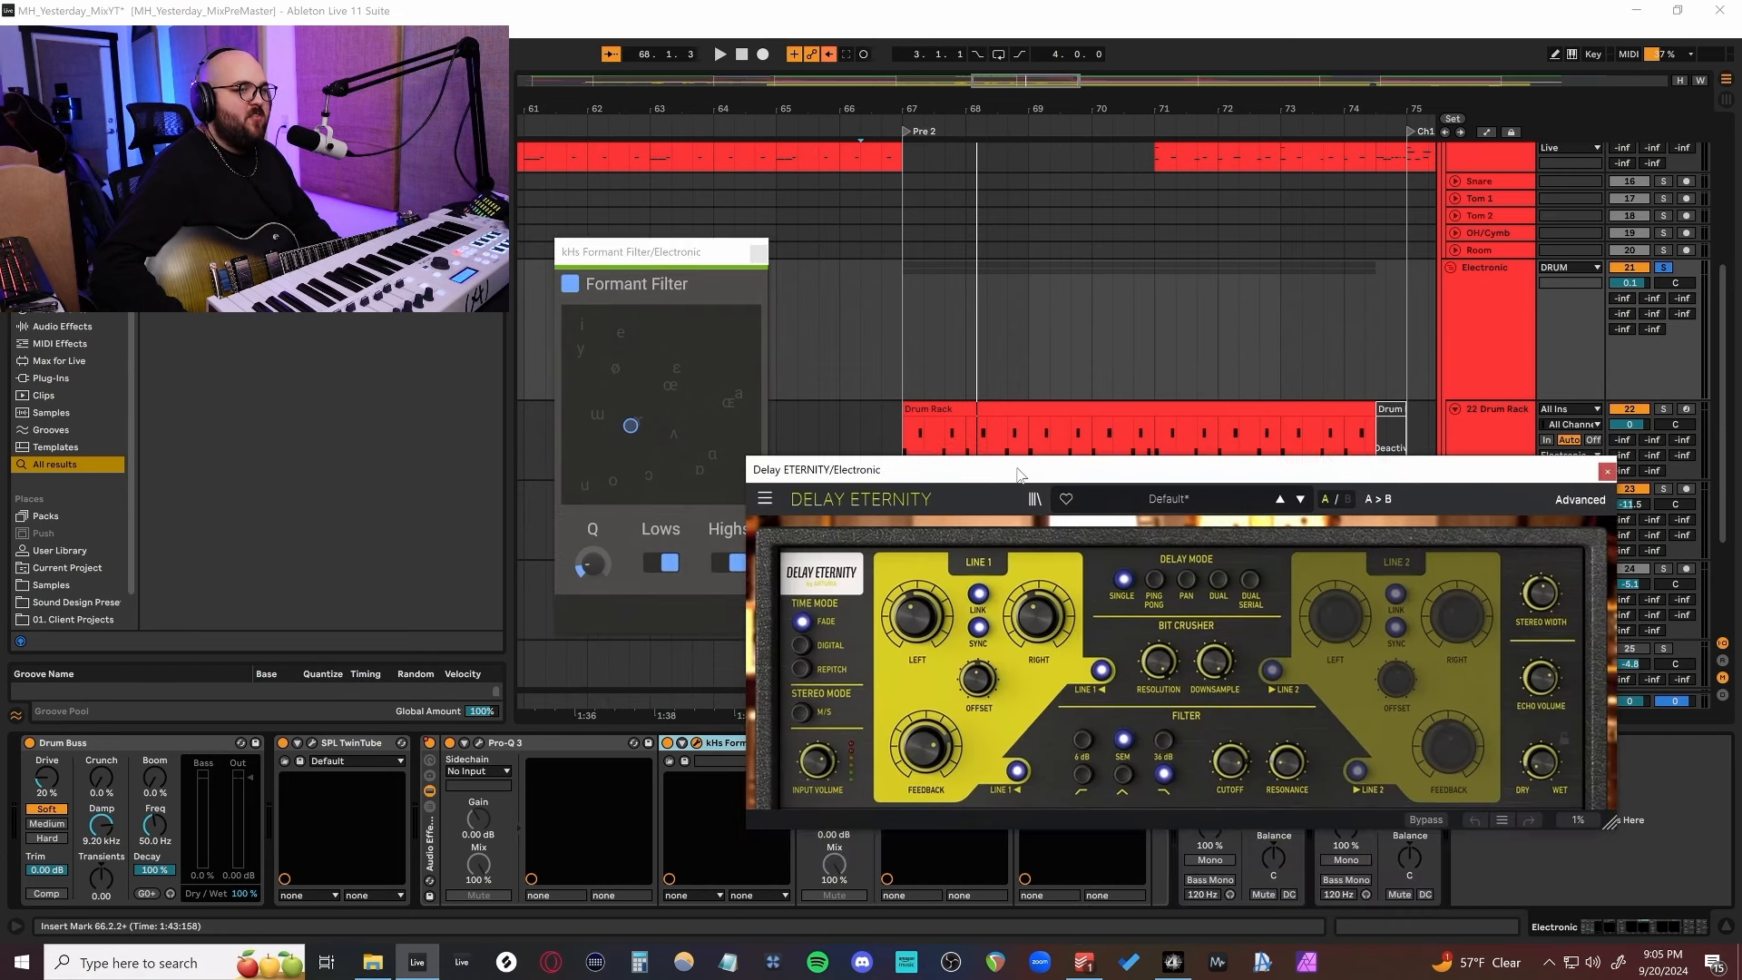
Play the soloed electronic drums through the Pre 2 section while watching the Formant Filter, and close its window.
scroll(903, 460, "down", 3)
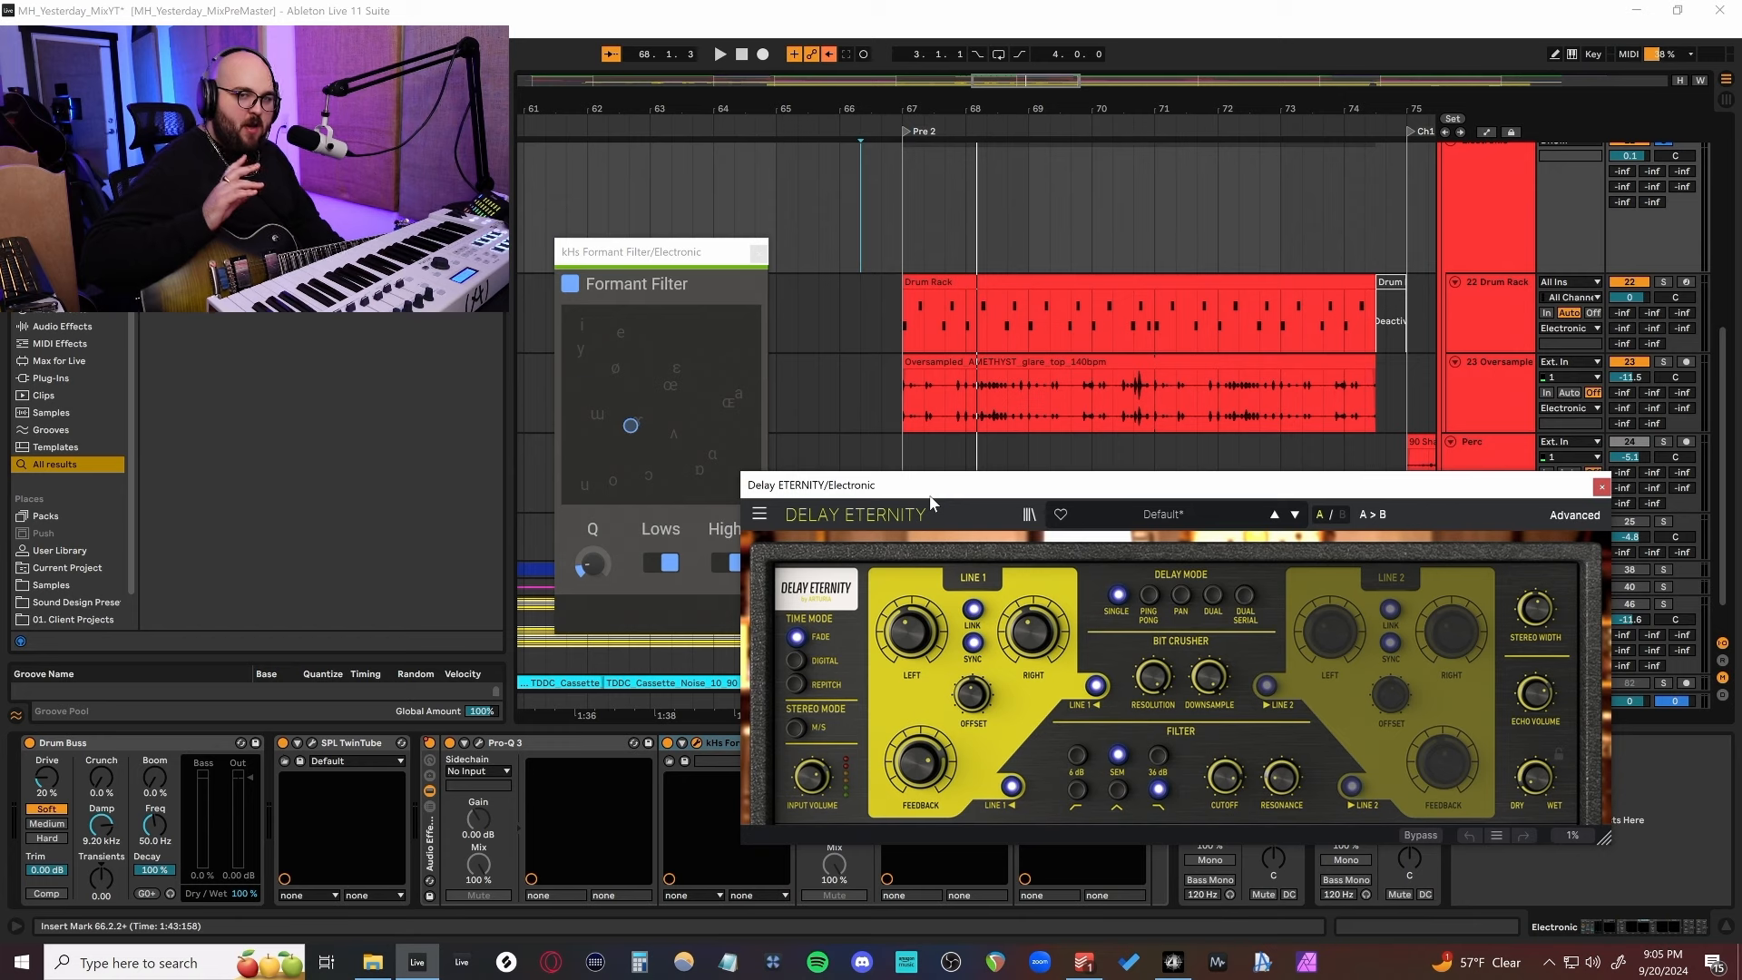
key("space")
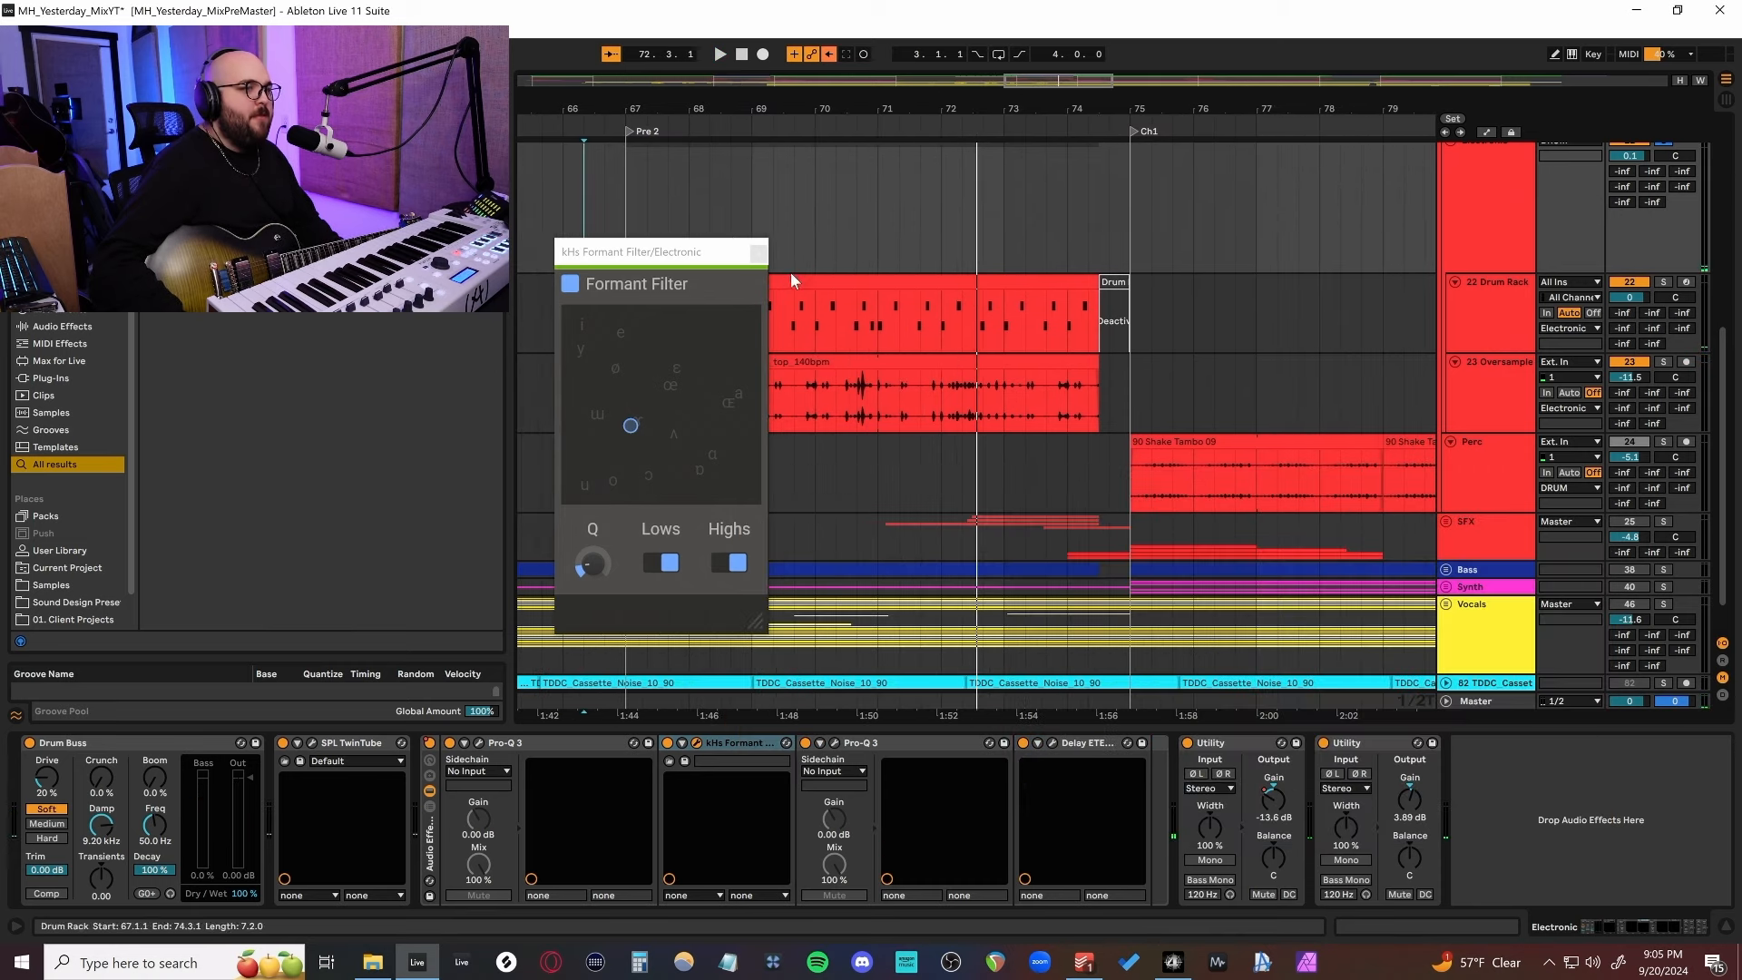
left_click(762, 254)
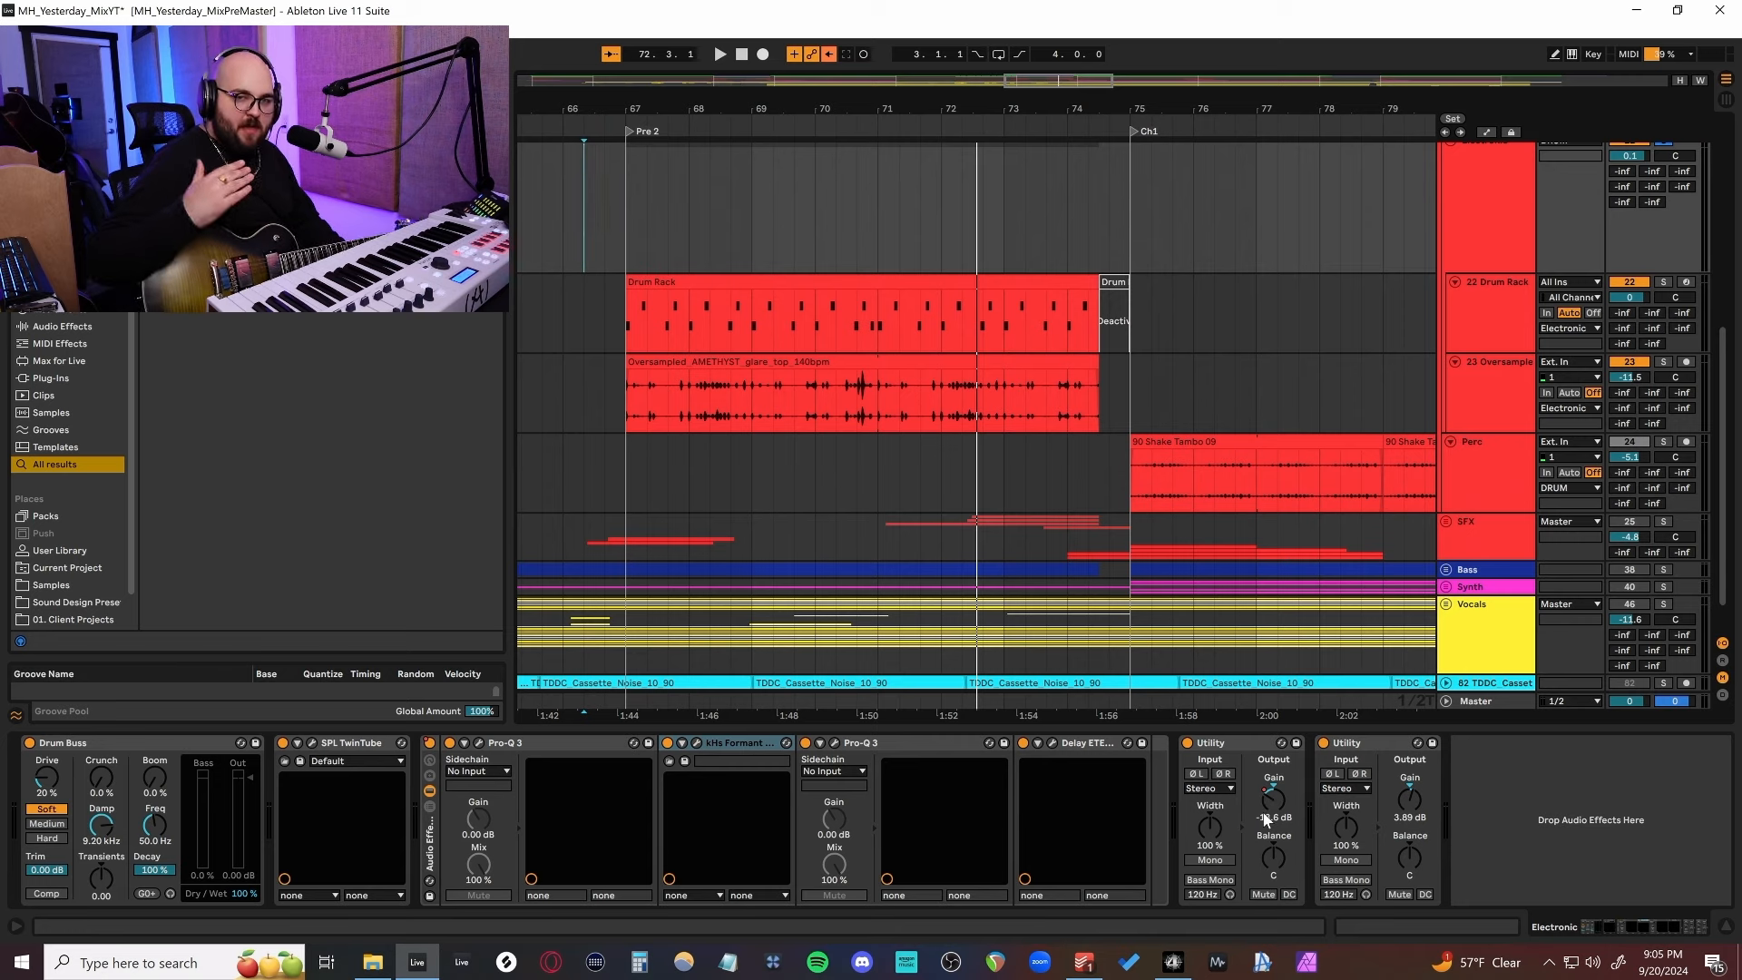
Highlight bars 67 to 71 of the Electronic group and 70.1.1 to 75.1.1 on the live Kick track to compare where they play.
scroll(894, 505, "up", 3)
scroll(925, 494, "down", 3)
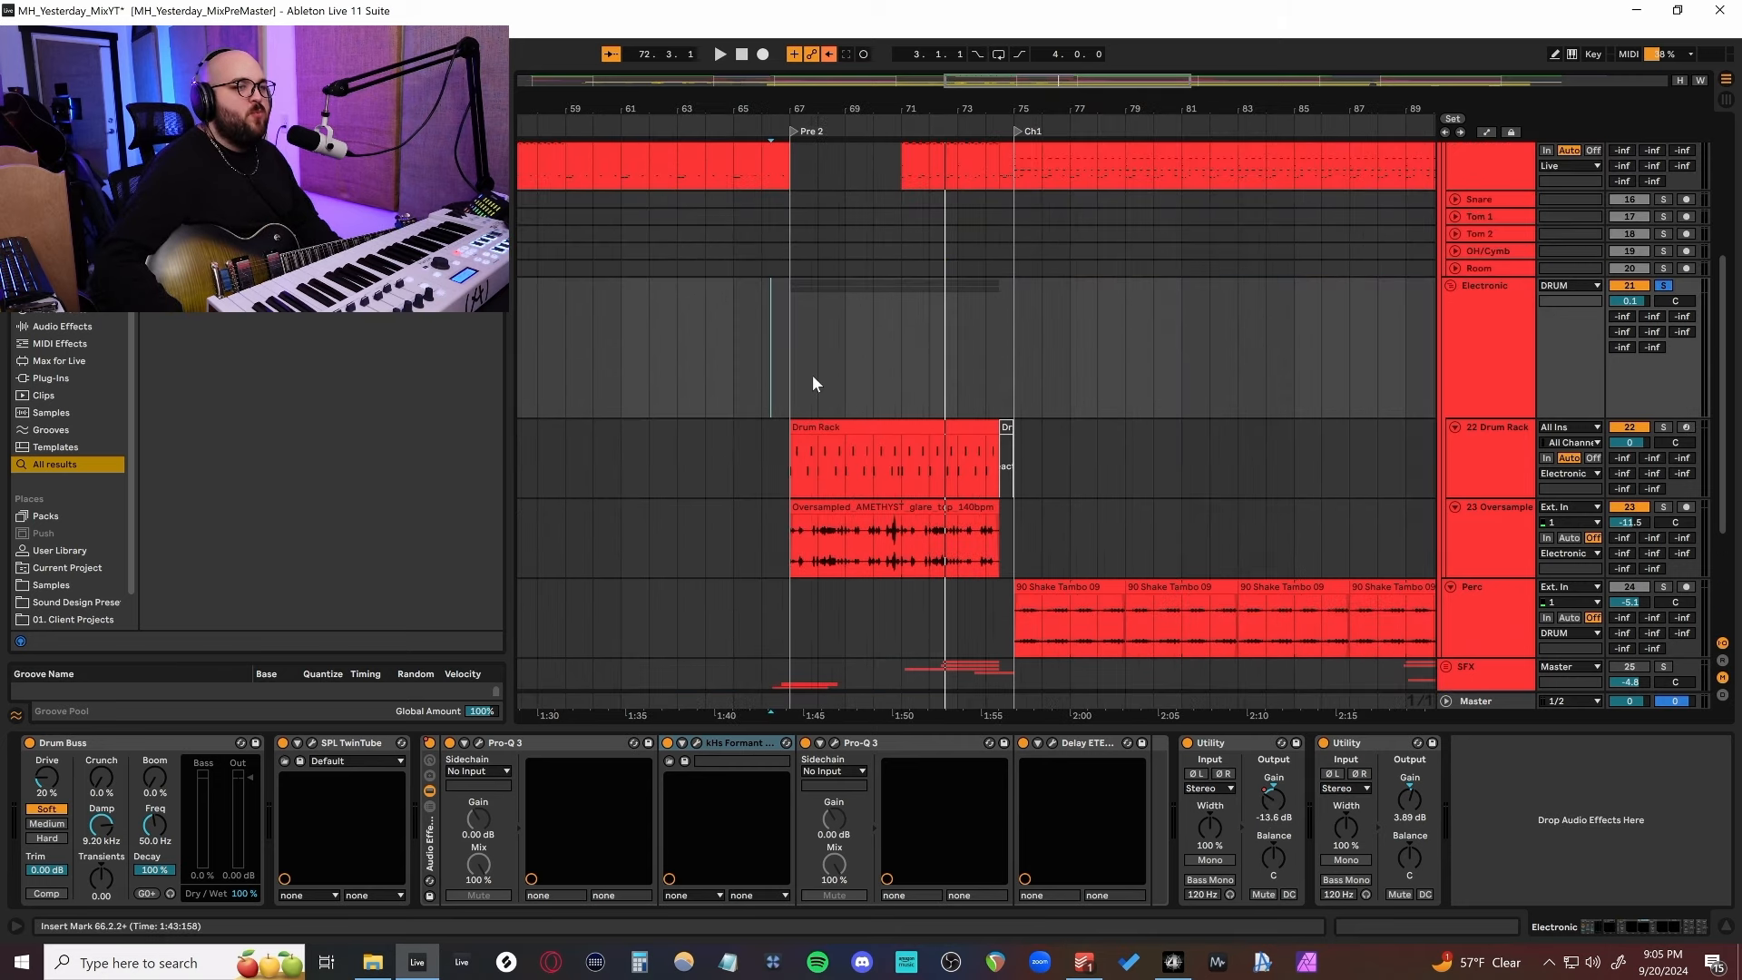
left_click_drag(775, 361, 886, 385)
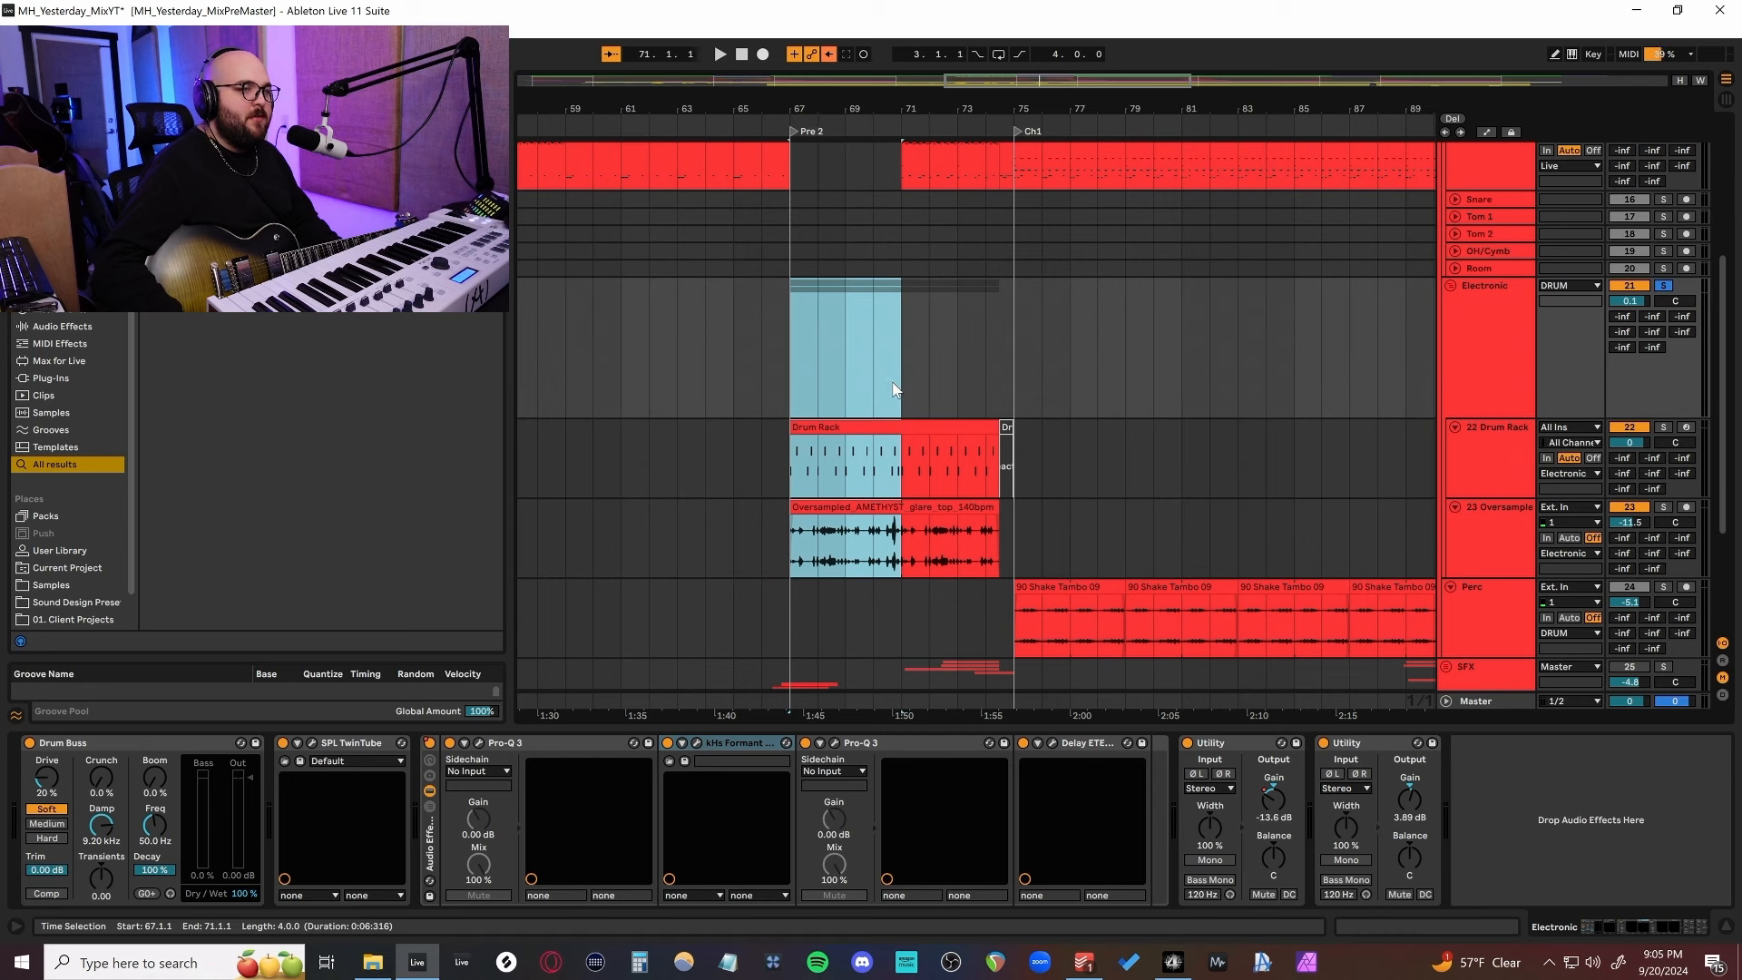
left_click(860, 372)
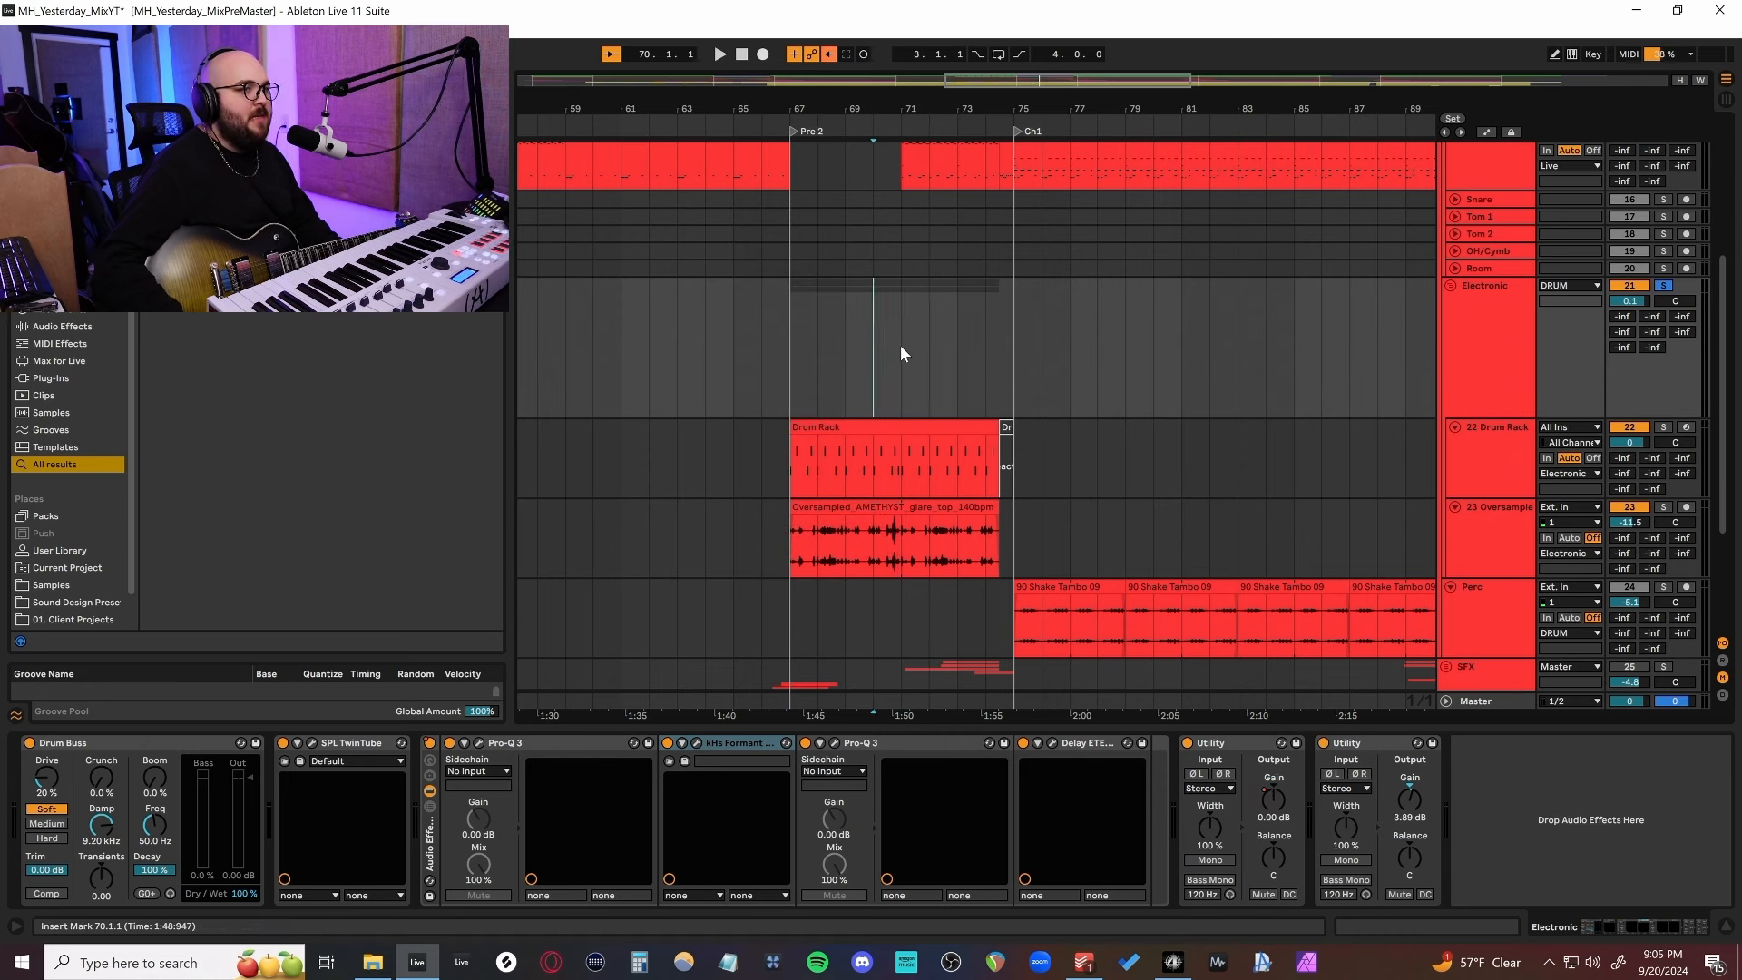
left_click_drag(900, 346, 1000, 405)
scroll(998, 399, "up", 2)
left_click_drag(878, 268, 1017, 309)
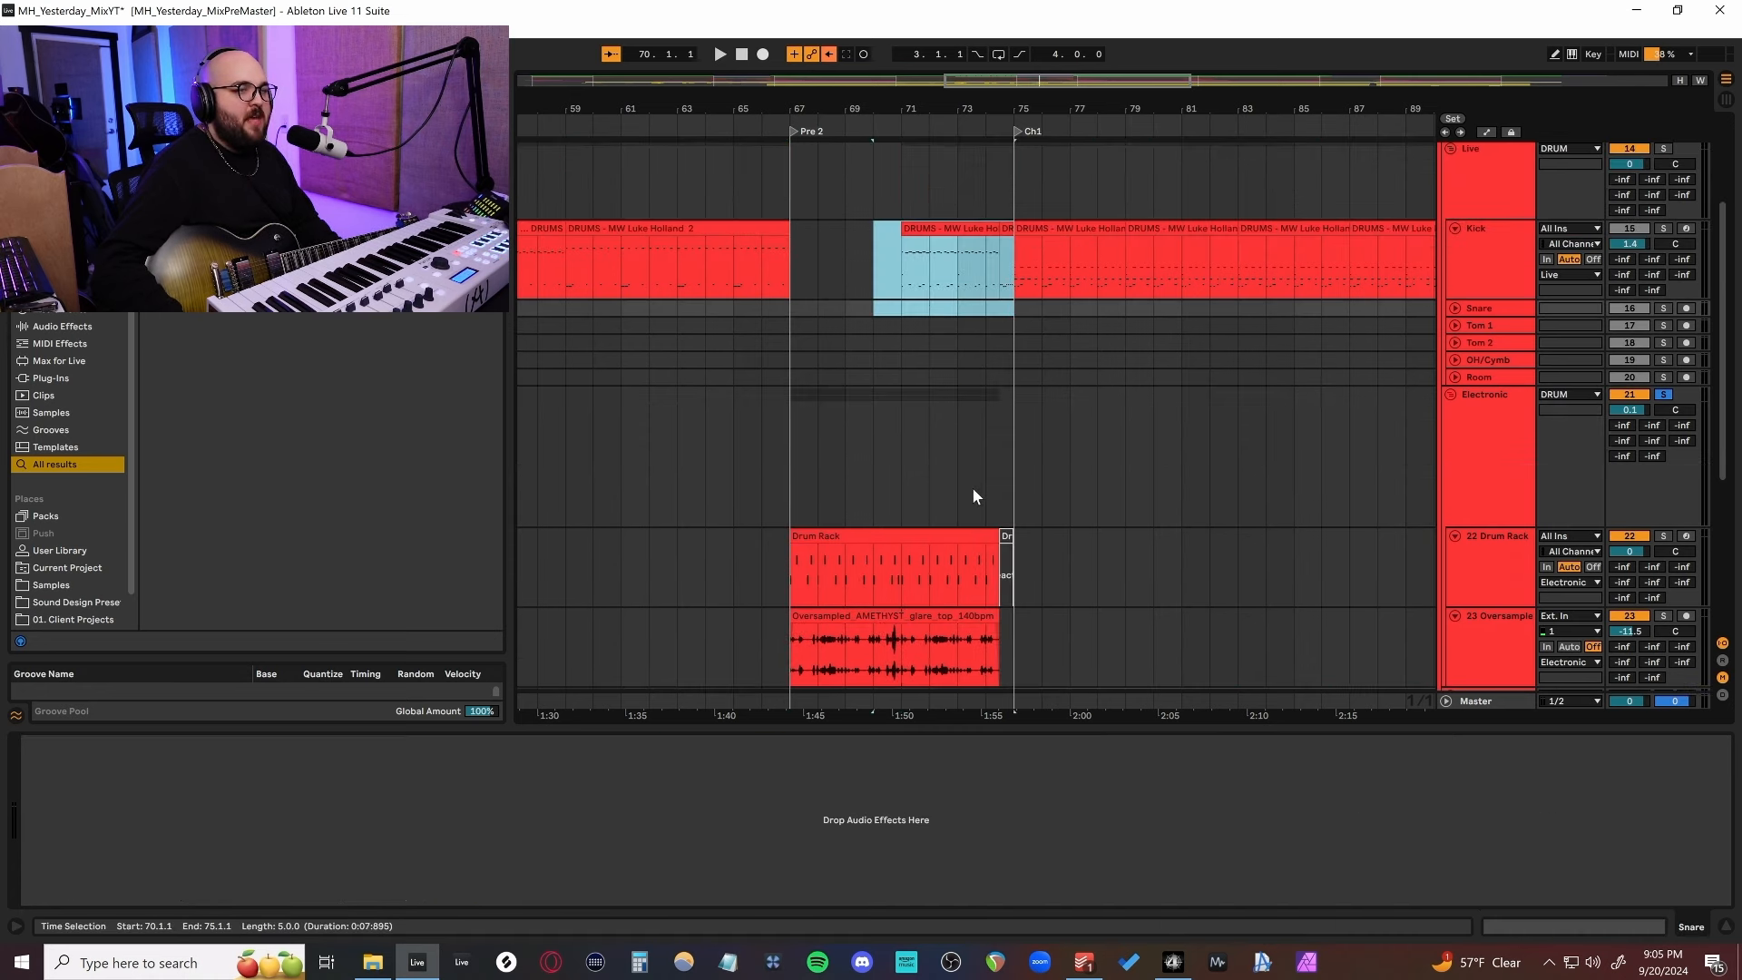
left_click(923, 512)
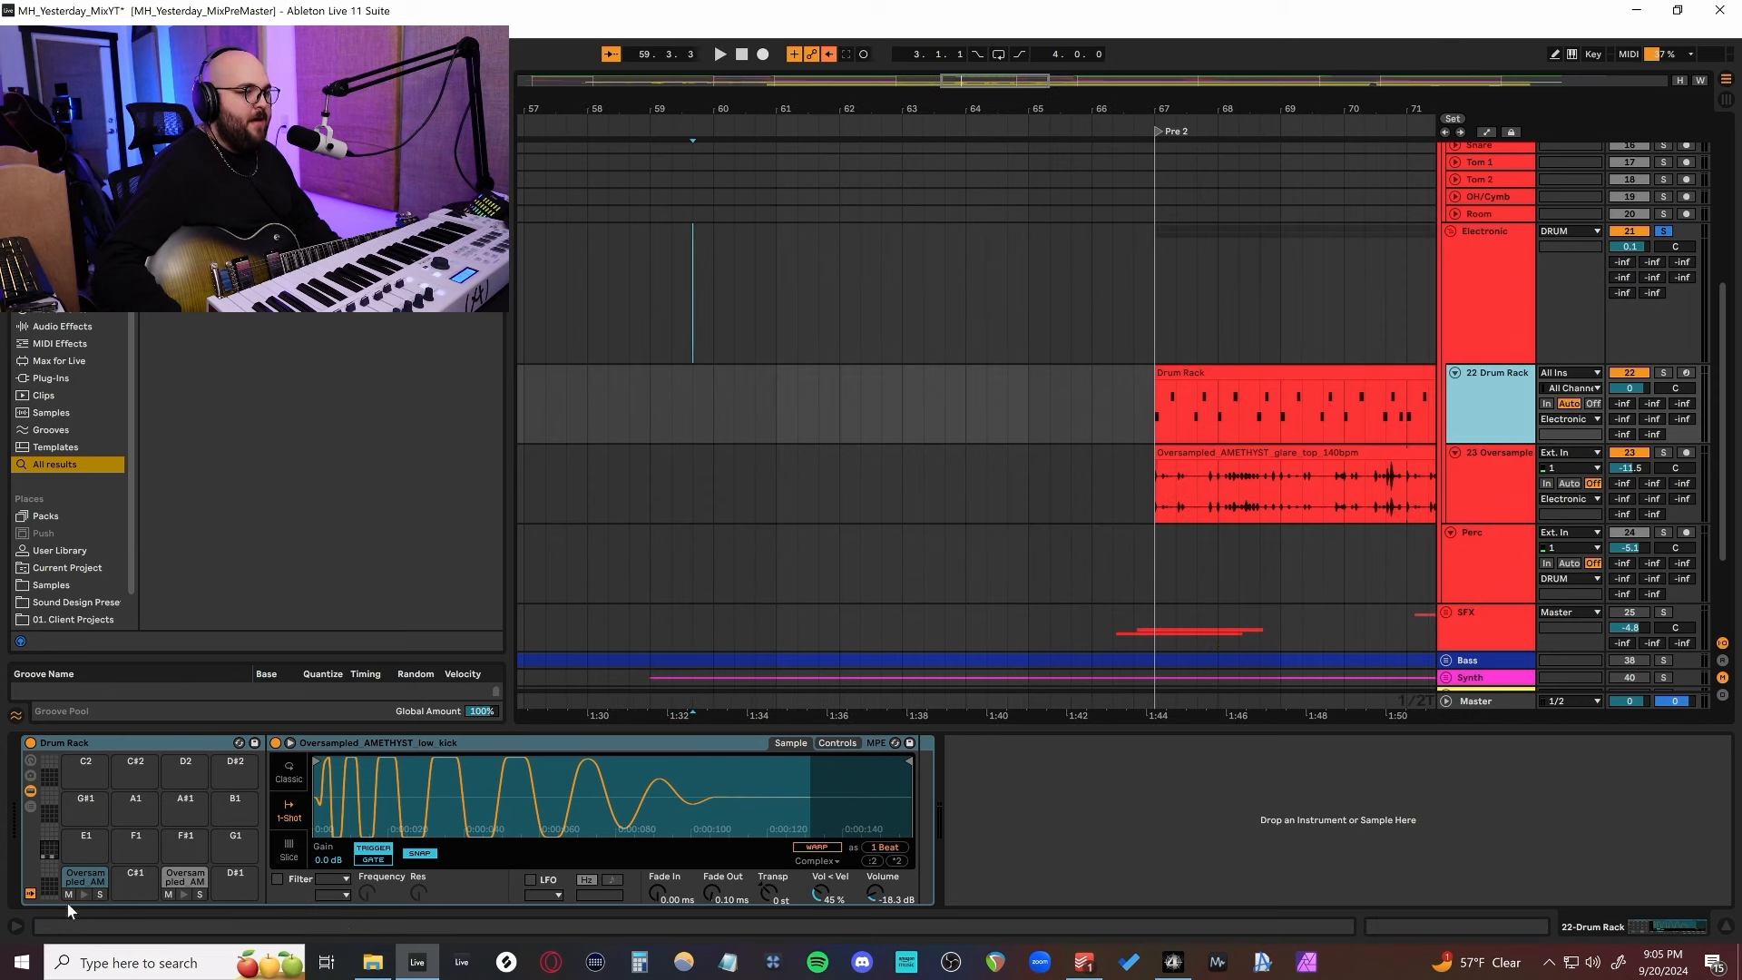
Audition the Amethyst low kick and corrupt snare pads in the Drum Rack track.
left_click(83, 896)
left_click(82, 895)
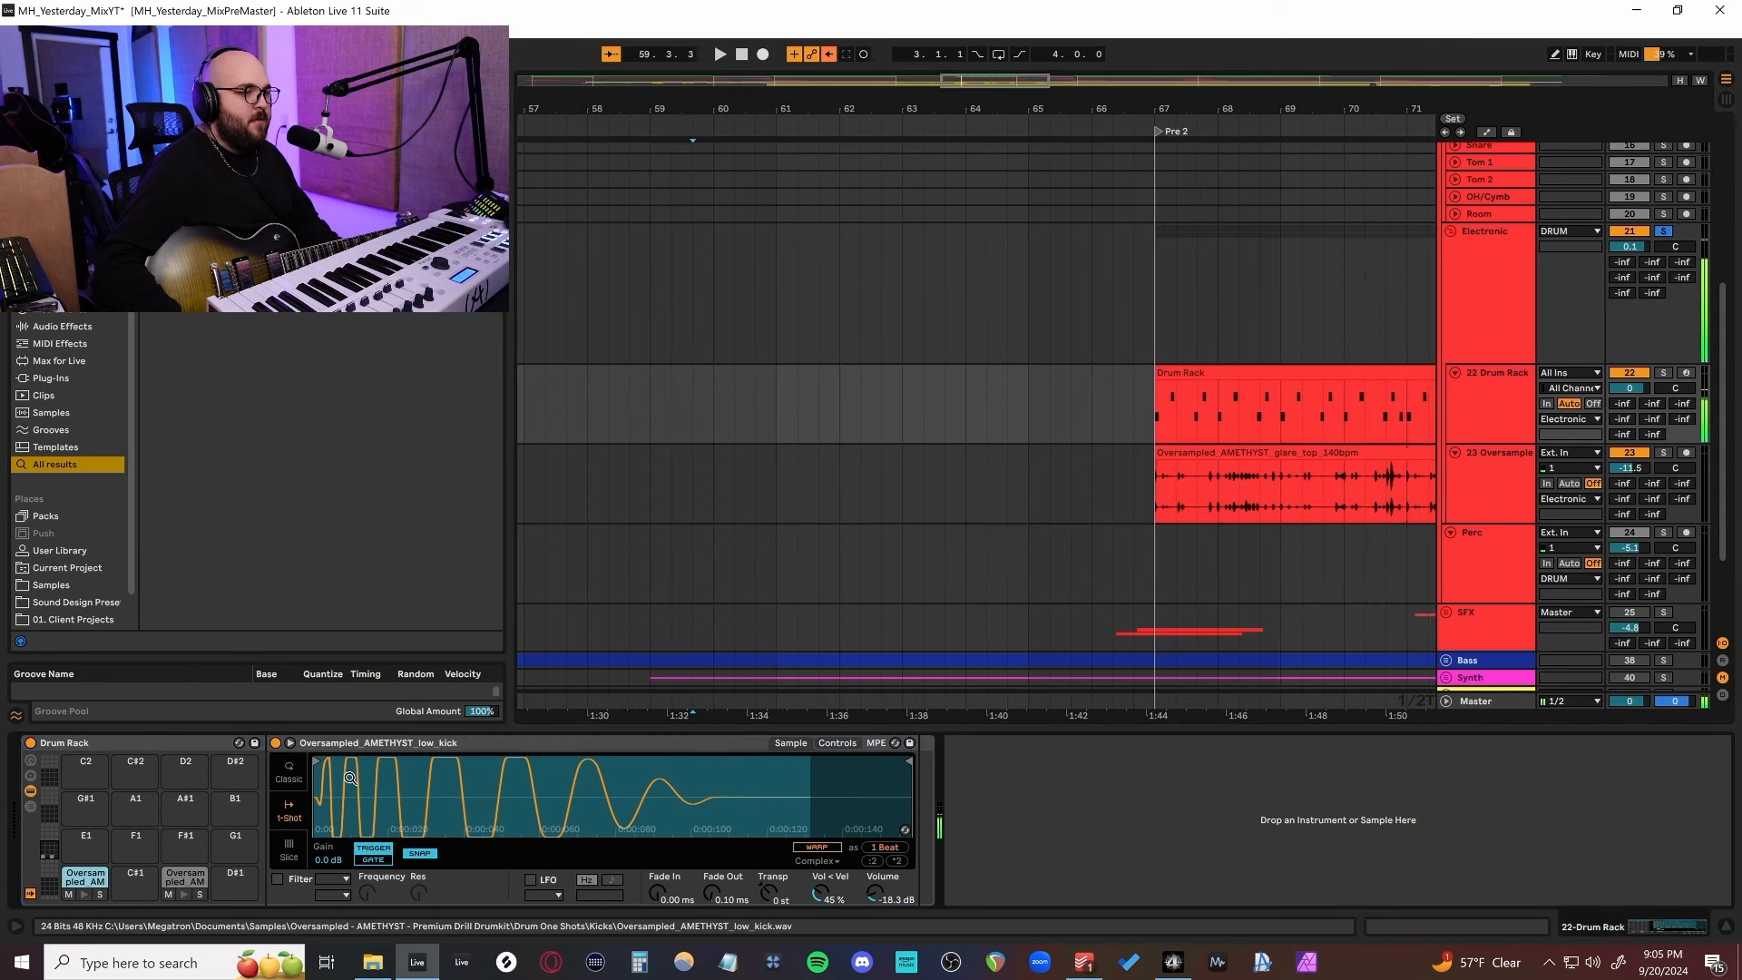
left_click(182, 895)
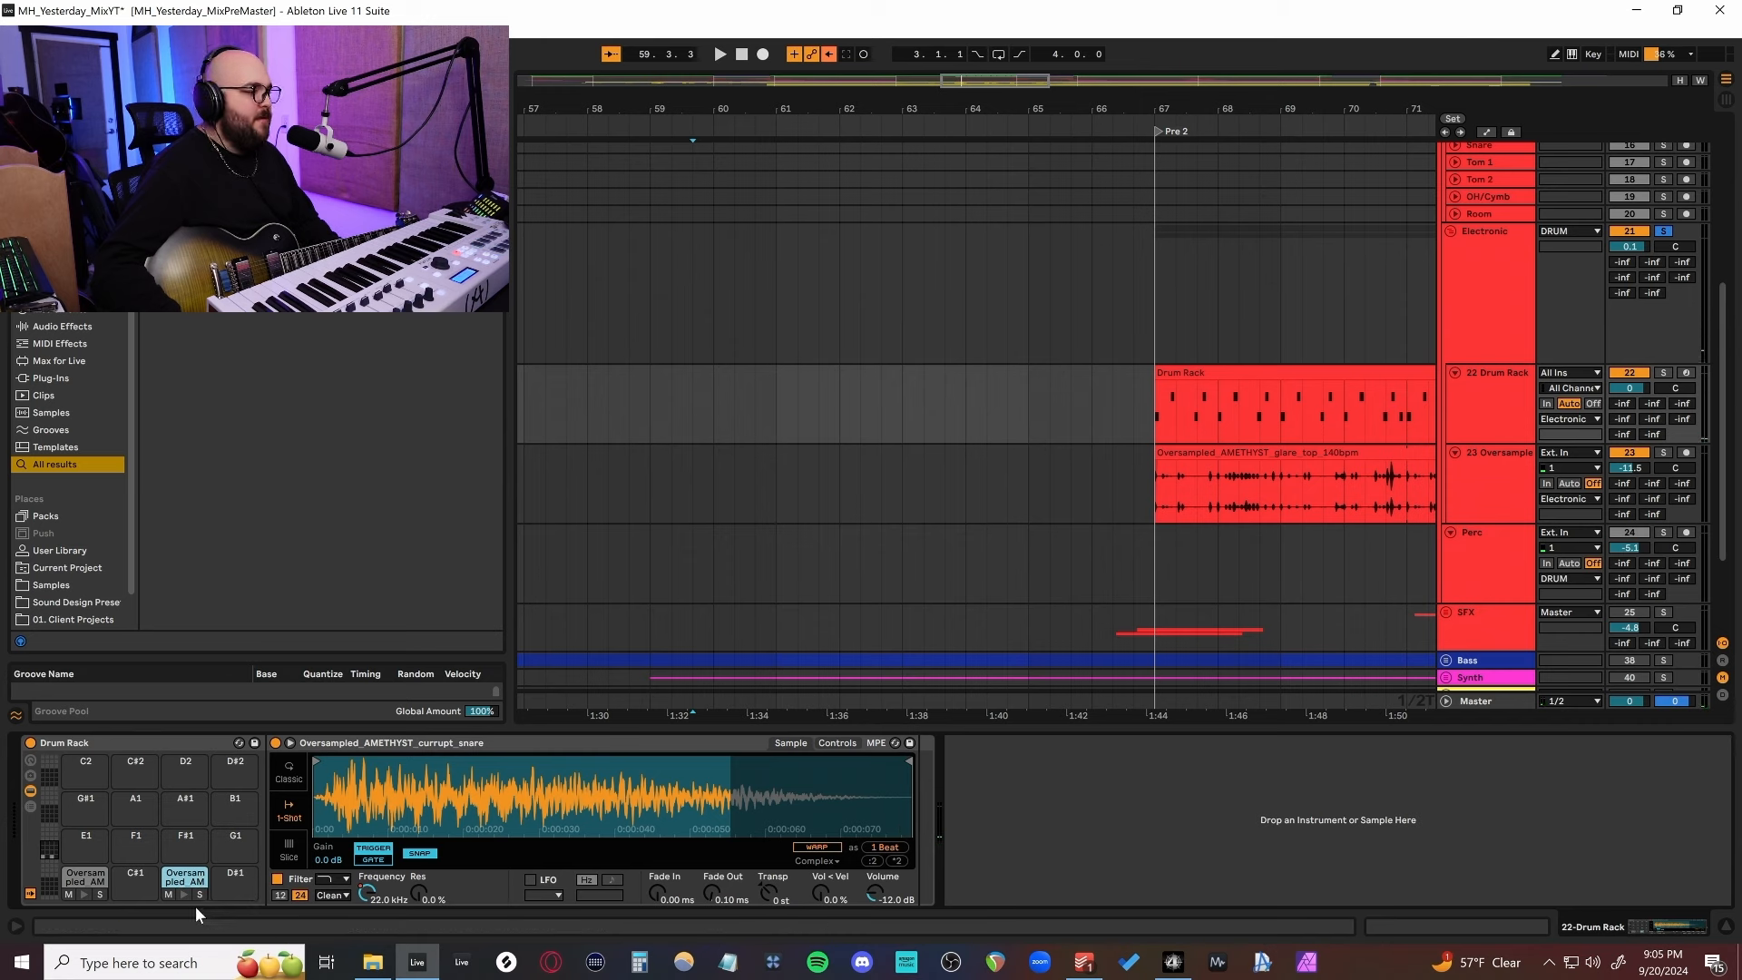
Copy the Oversampled Amethyst glare top loop to 58.2.2 on its track and play the copy on its own.
scroll(945, 541, "right", 5)
scroll(933, 498, "down", 1)
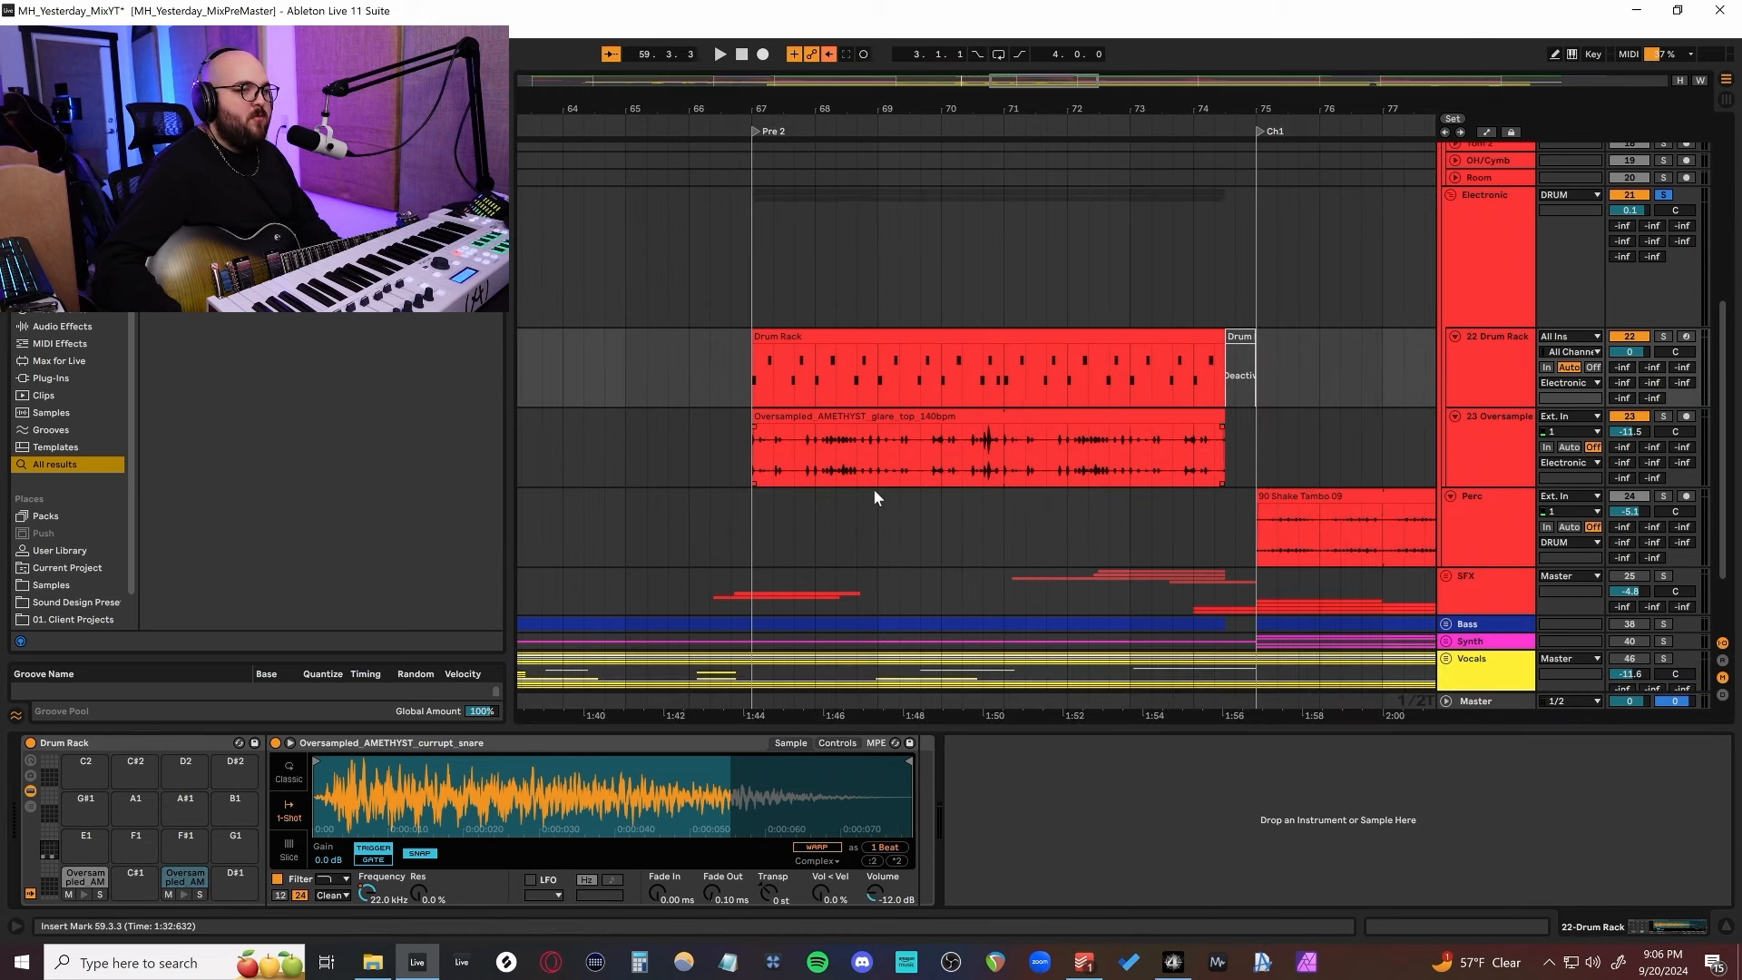
scroll(860, 488, "left", 5)
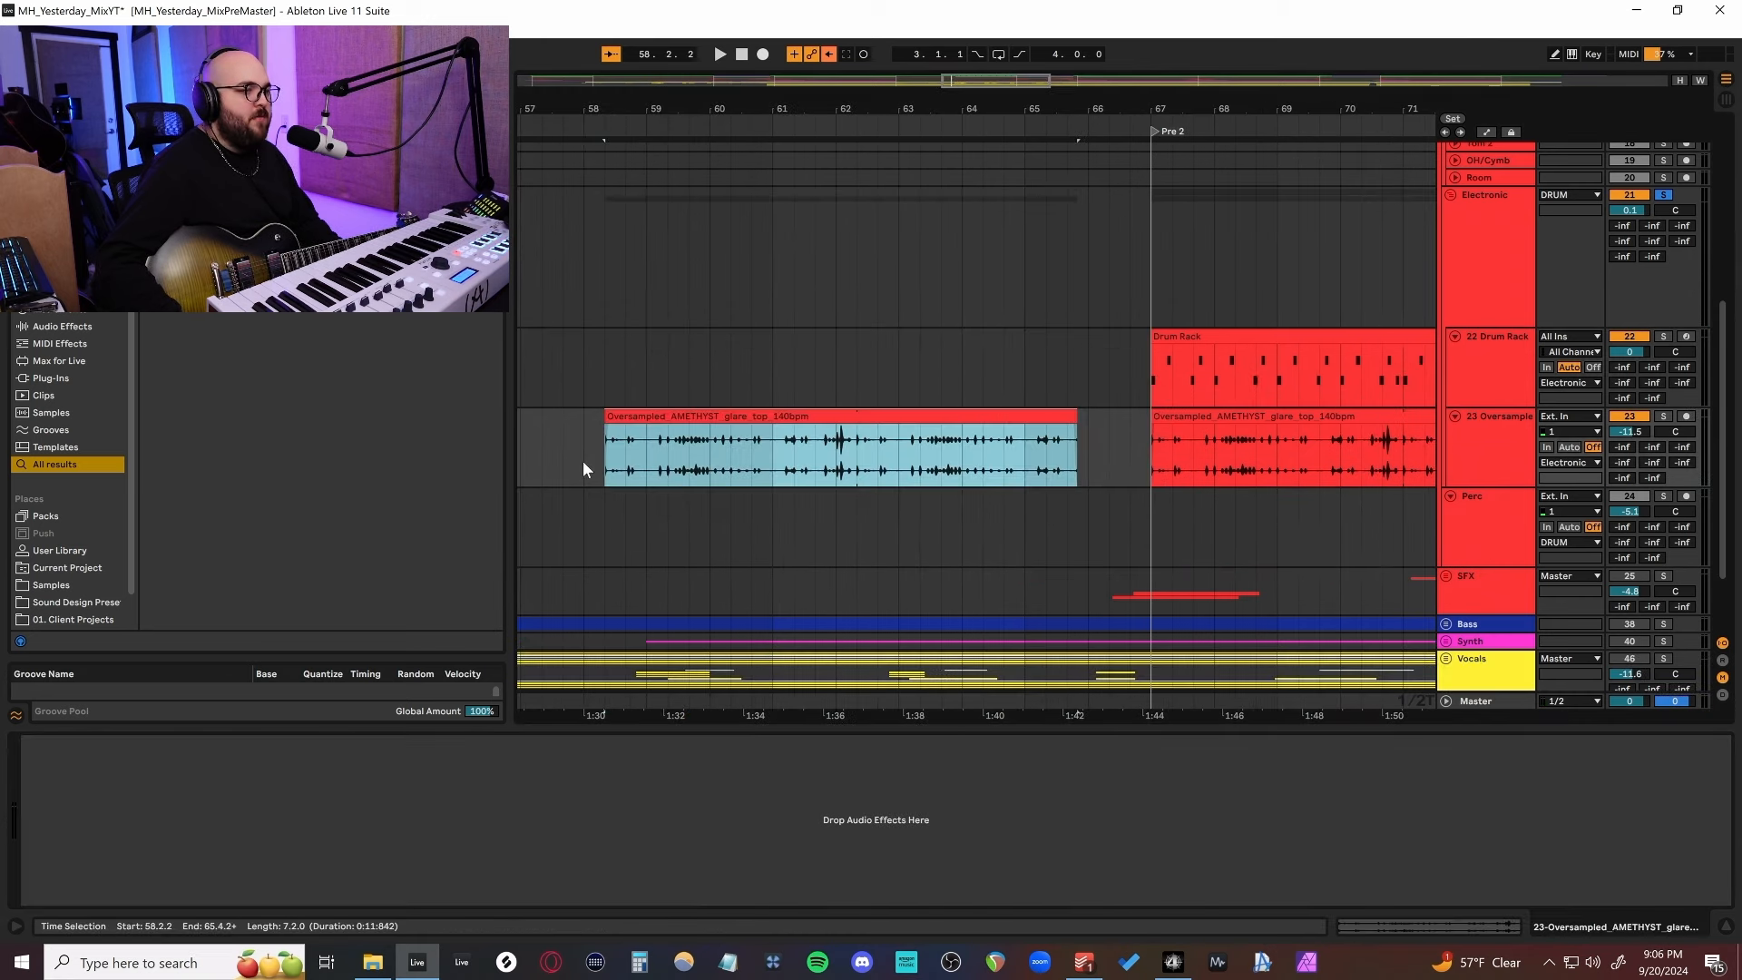
left_click(597, 460)
key("space")
scroll(1050, 424, "down", 2)
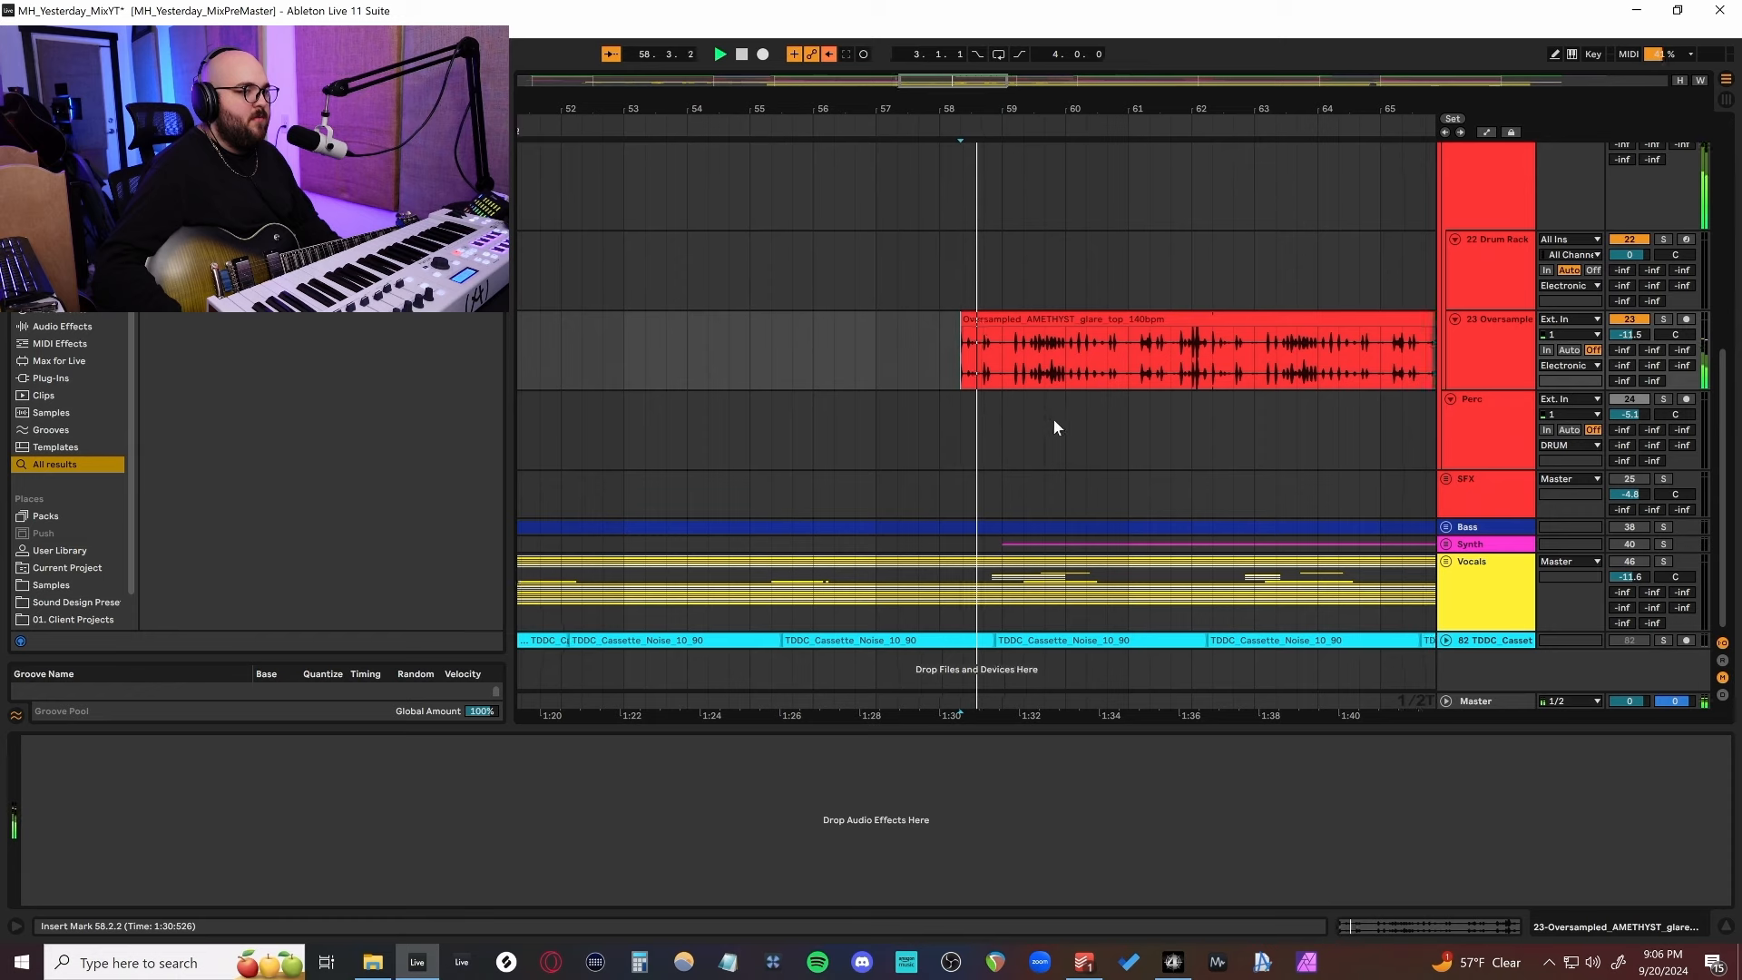
scroll(1058, 418, "right", 3)
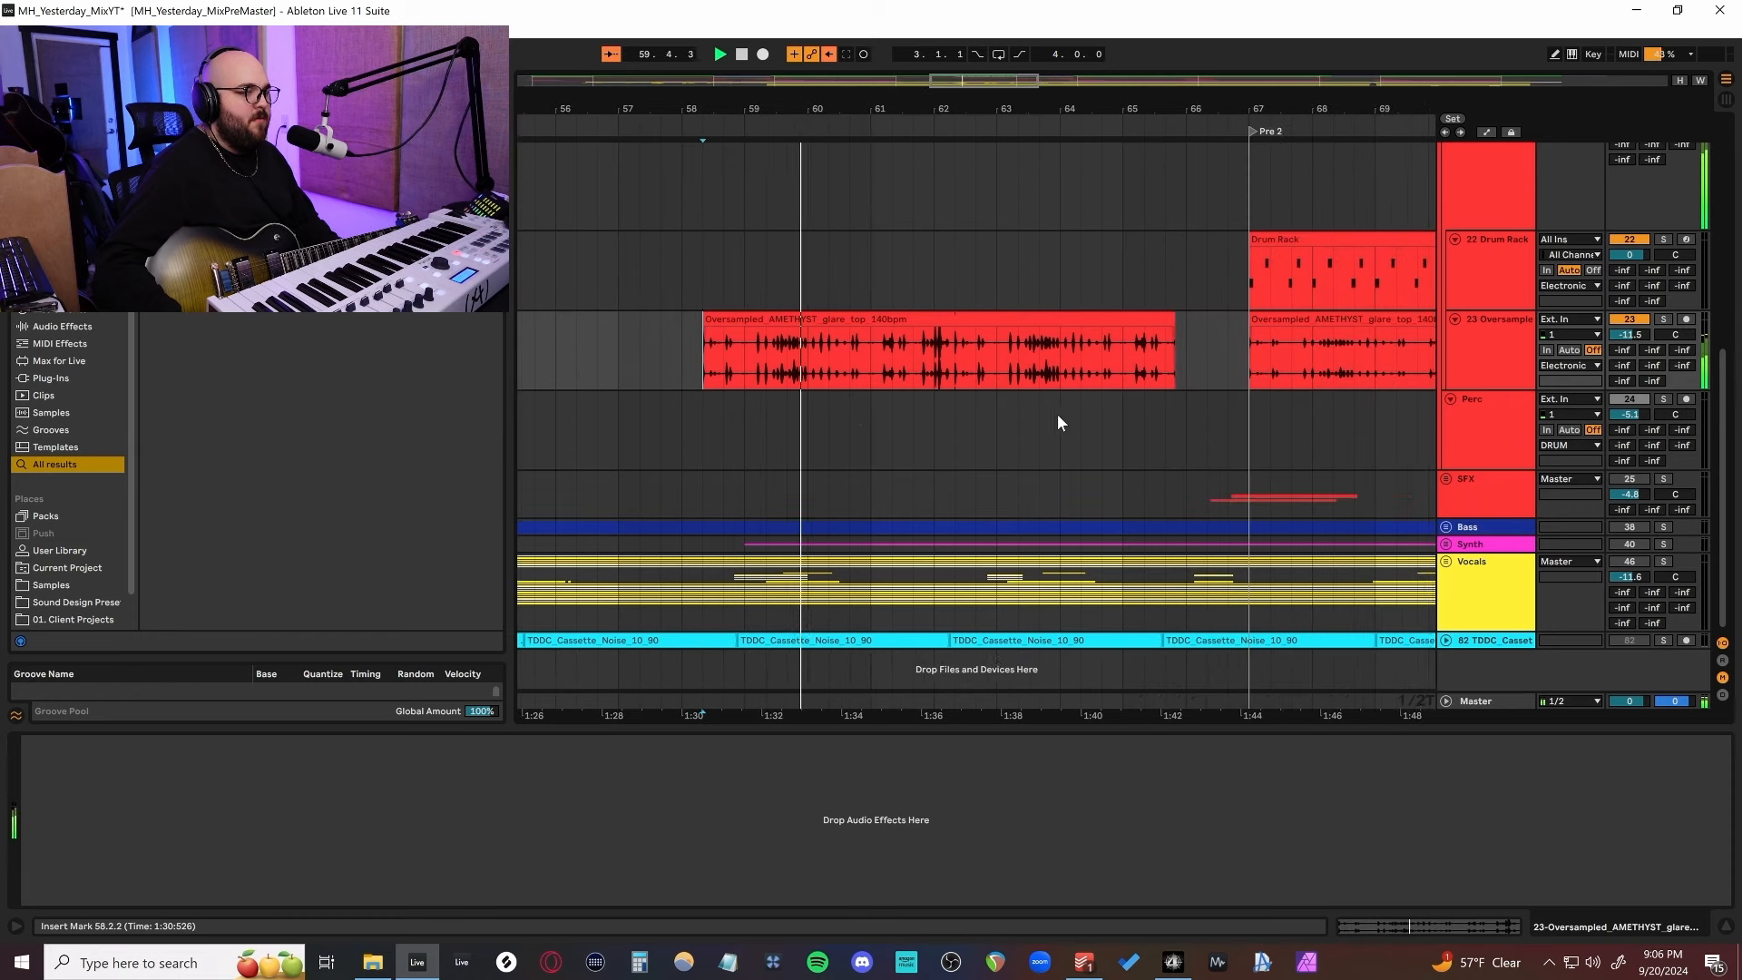
scroll(1057, 422, "right", 5)
scroll(1058, 423, "left", 1)
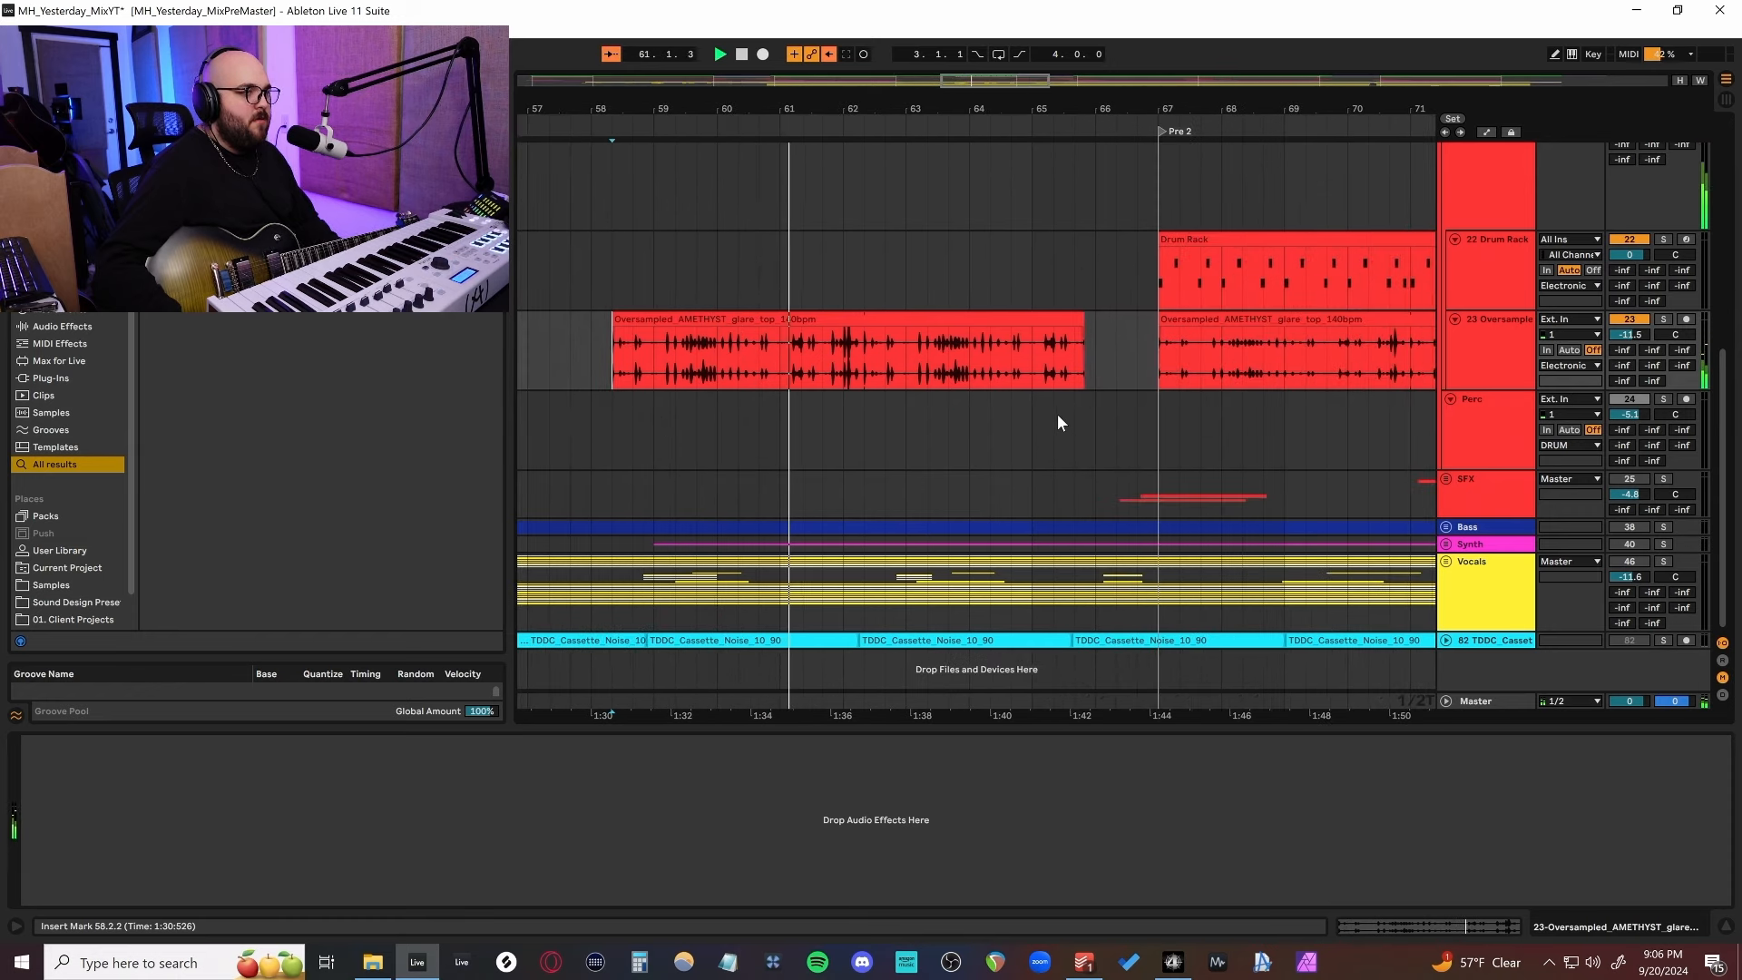
Stop playback and undo the copy of the glare top loop.
left_click(819, 323)
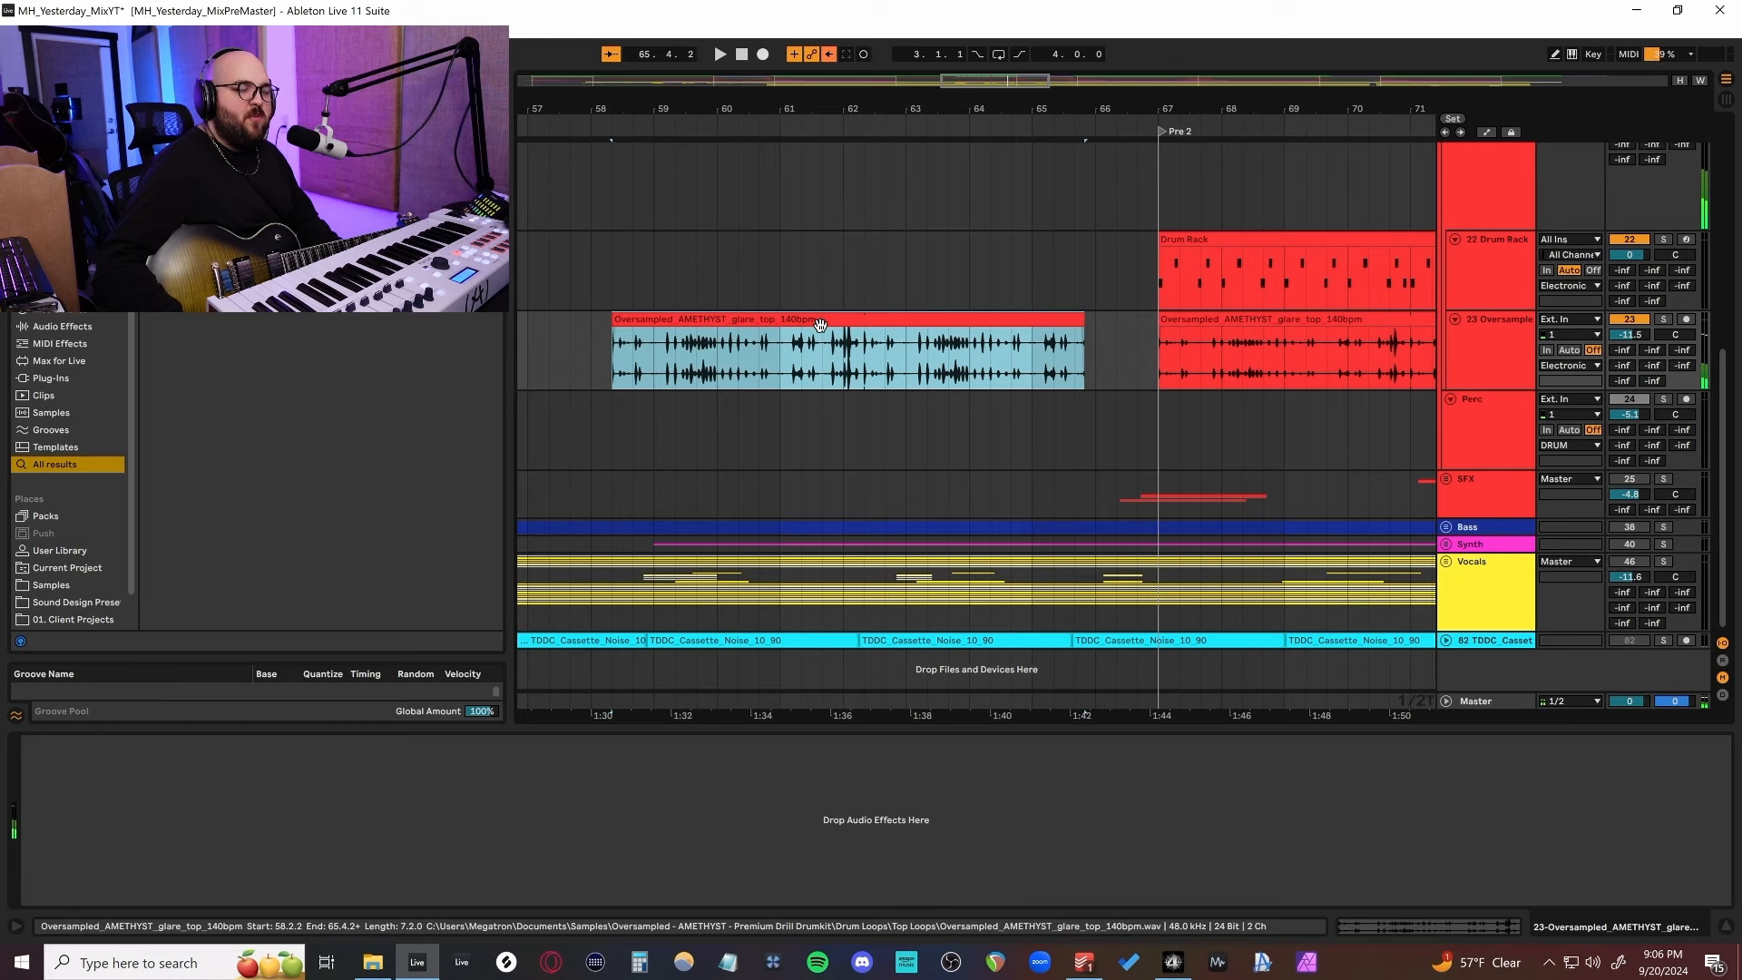
key("ctrl+z")
scroll(820, 323, "right", 4)
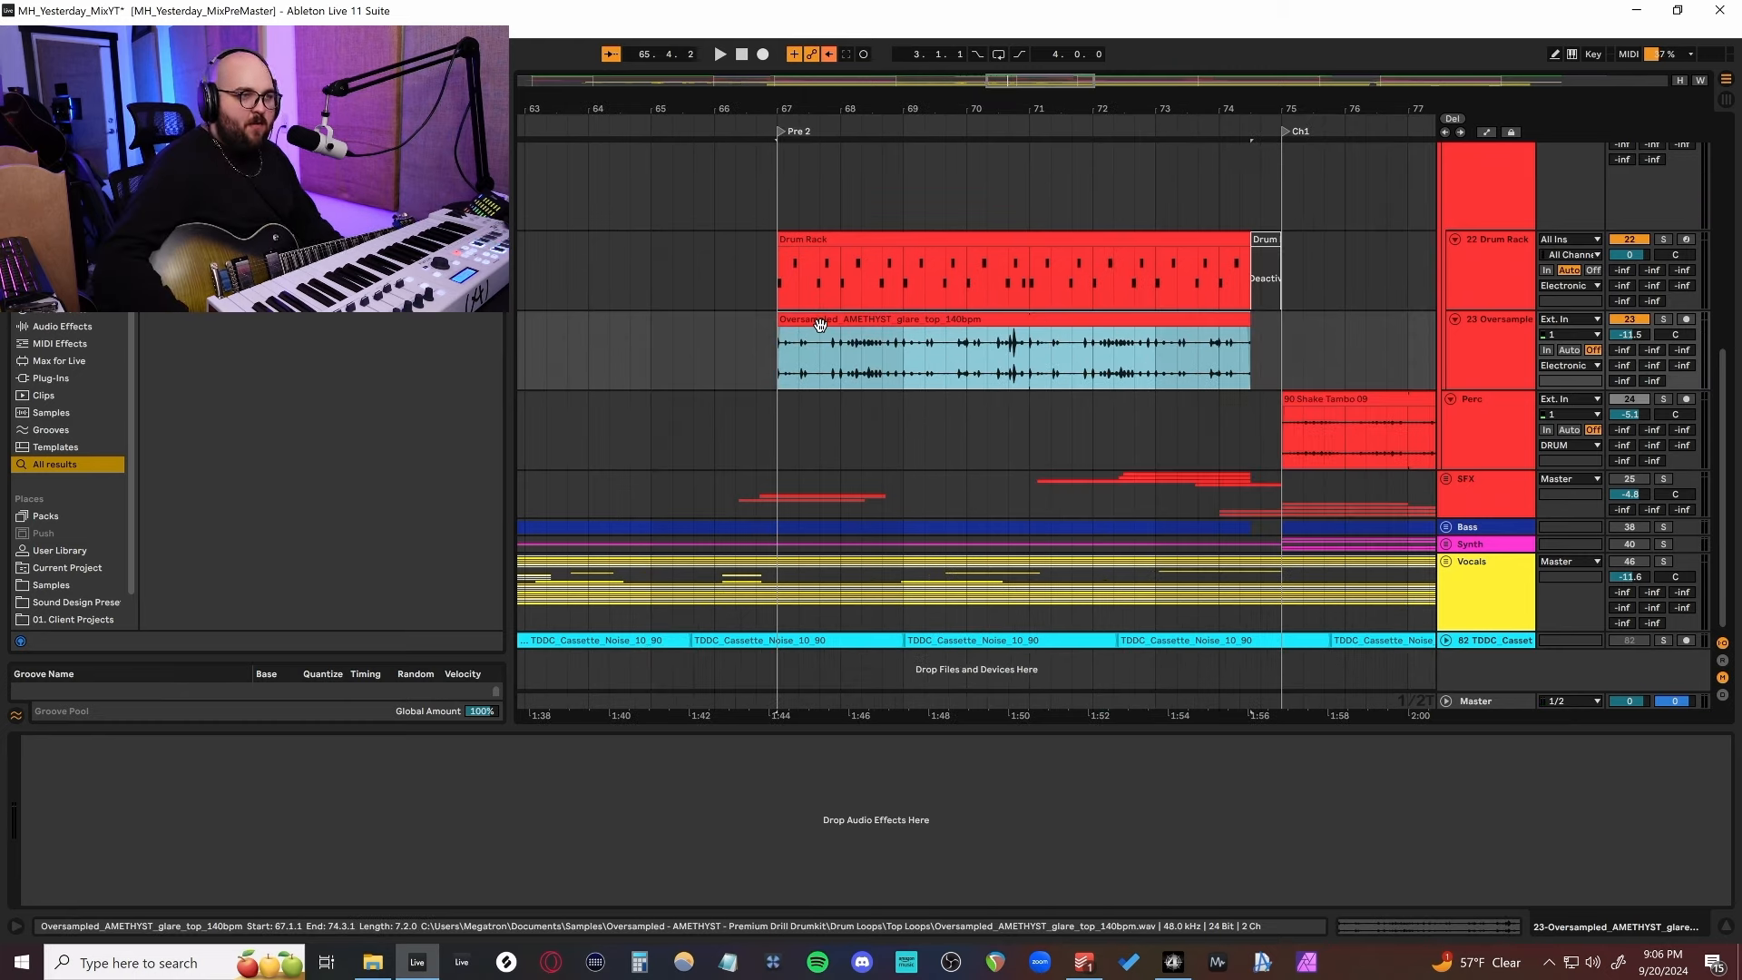
Open the Electronic group's kHs Formant Filter and play from the pre1 marker at 27.1.1 to watch its vowel point move.
scroll(820, 324, "up", 4)
left_click(1497, 248)
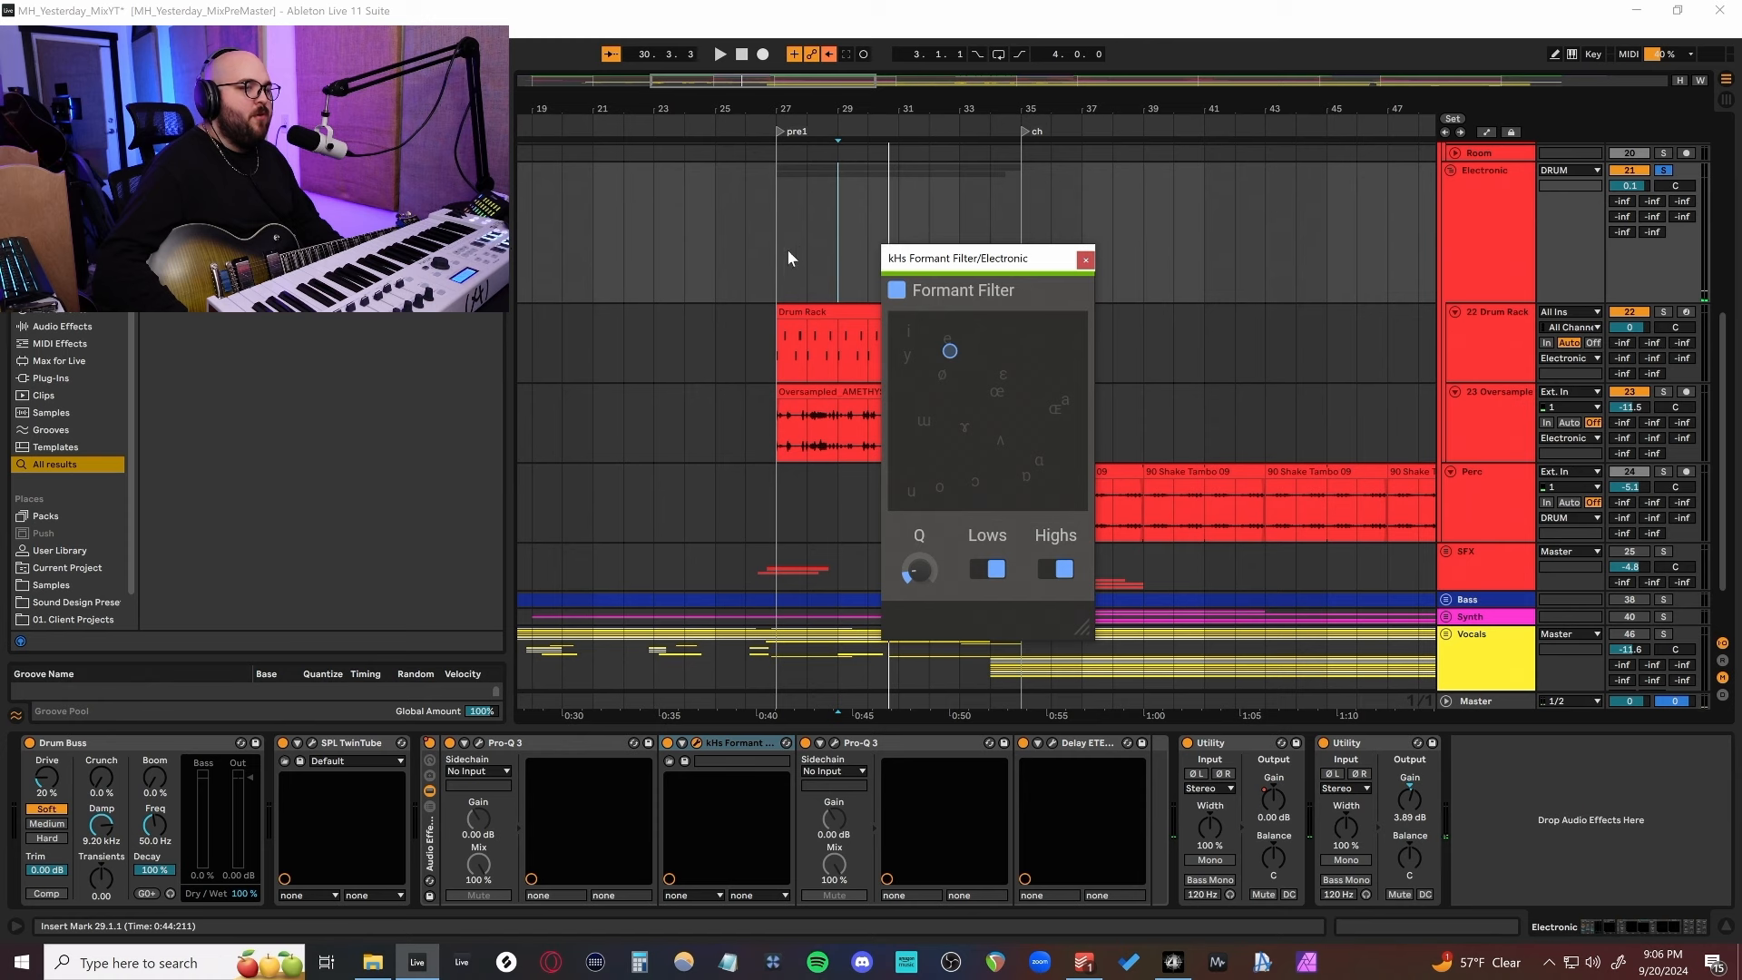
left_click(781, 258)
key("space")
left_click_drag(999, 261, 1340, 268)
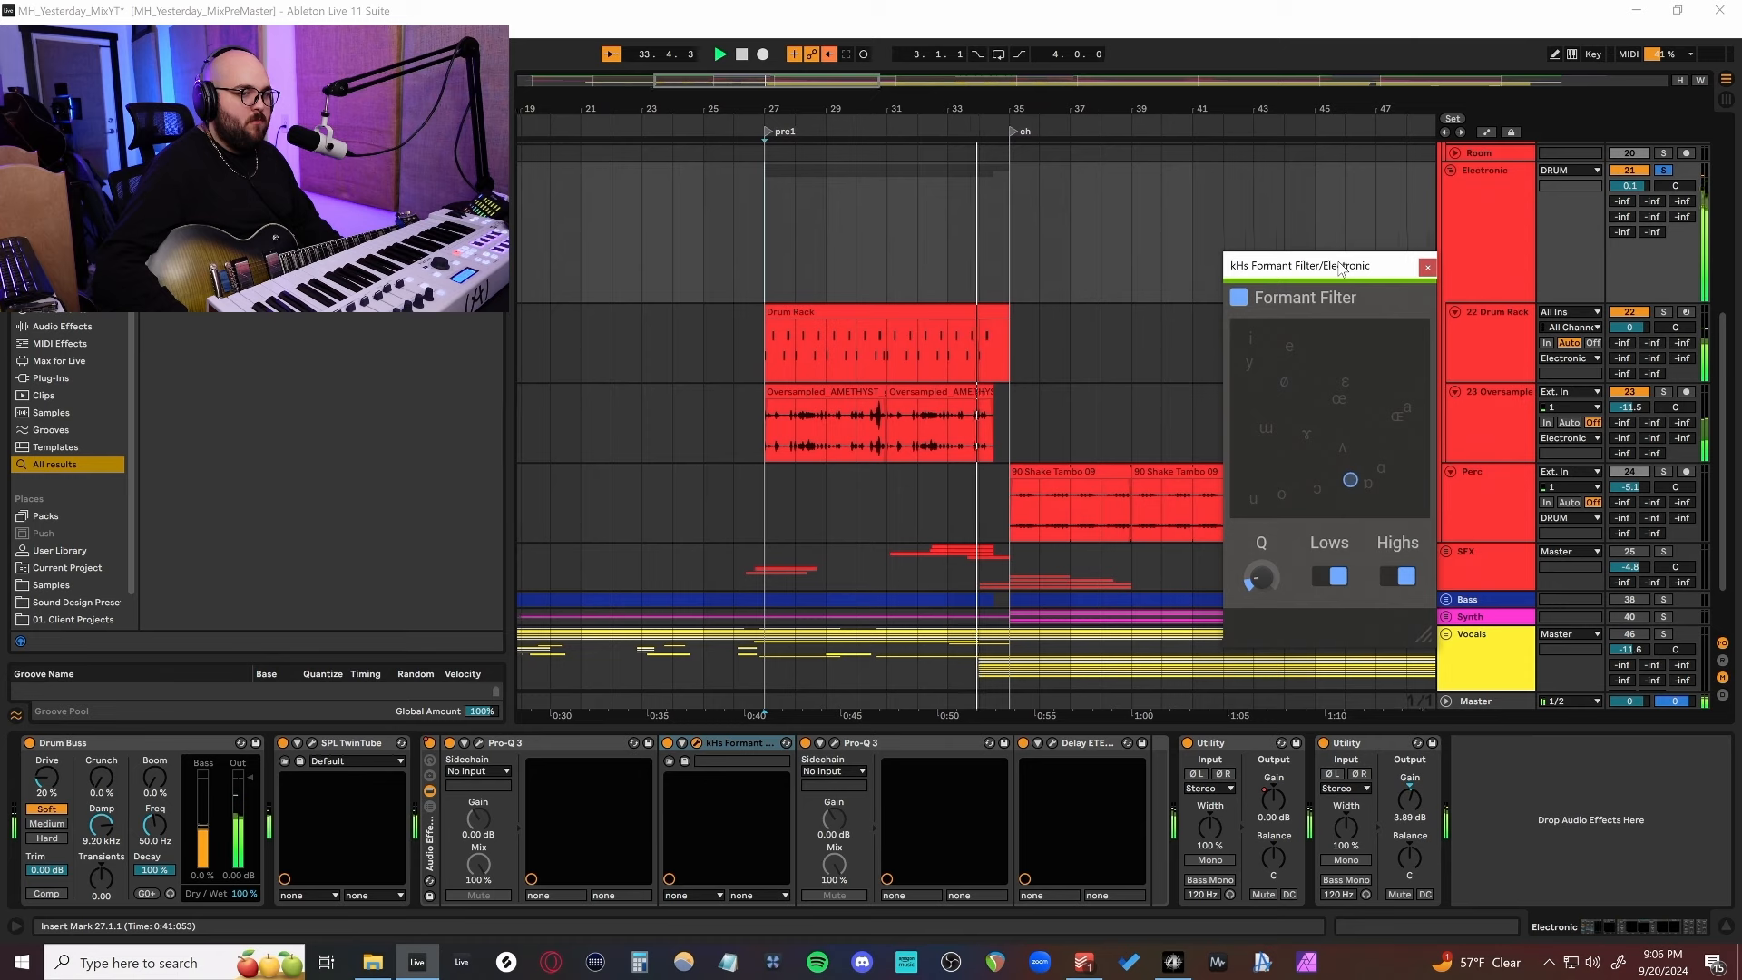
left_click_drag(1323, 267, 1298, 286)
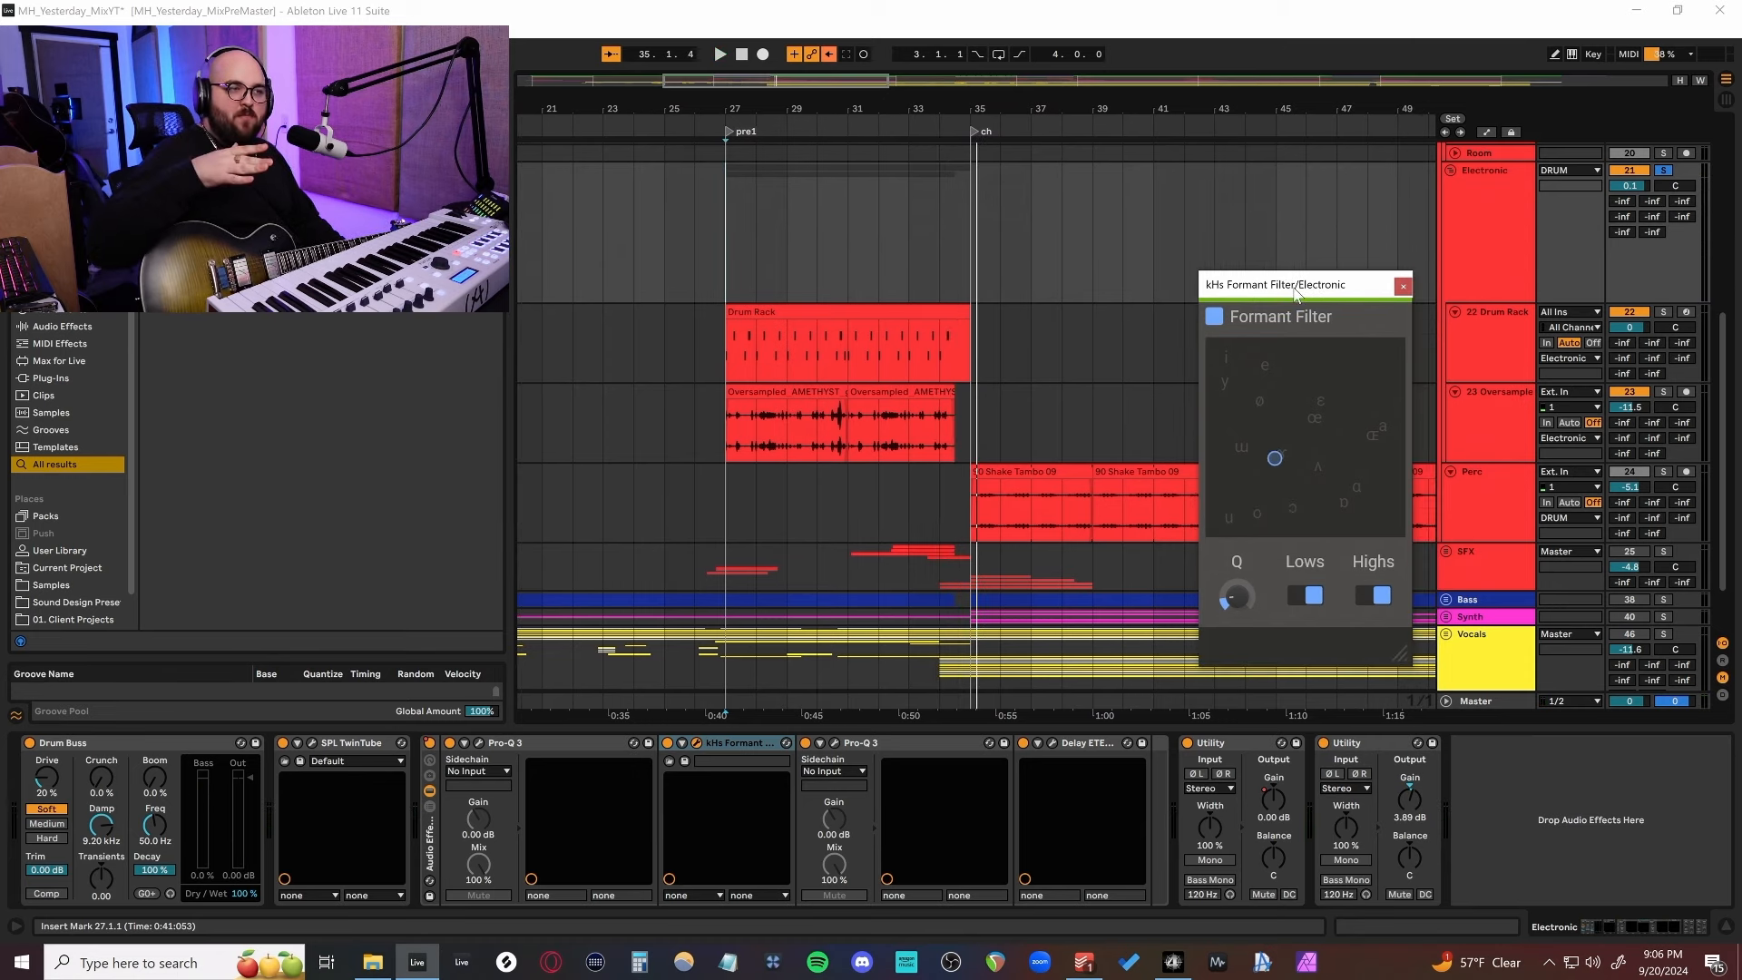
Inspect the deactivated live Kick clips in the pre1 section and fold the Electronic group.
scroll(1163, 243, "up", 6)
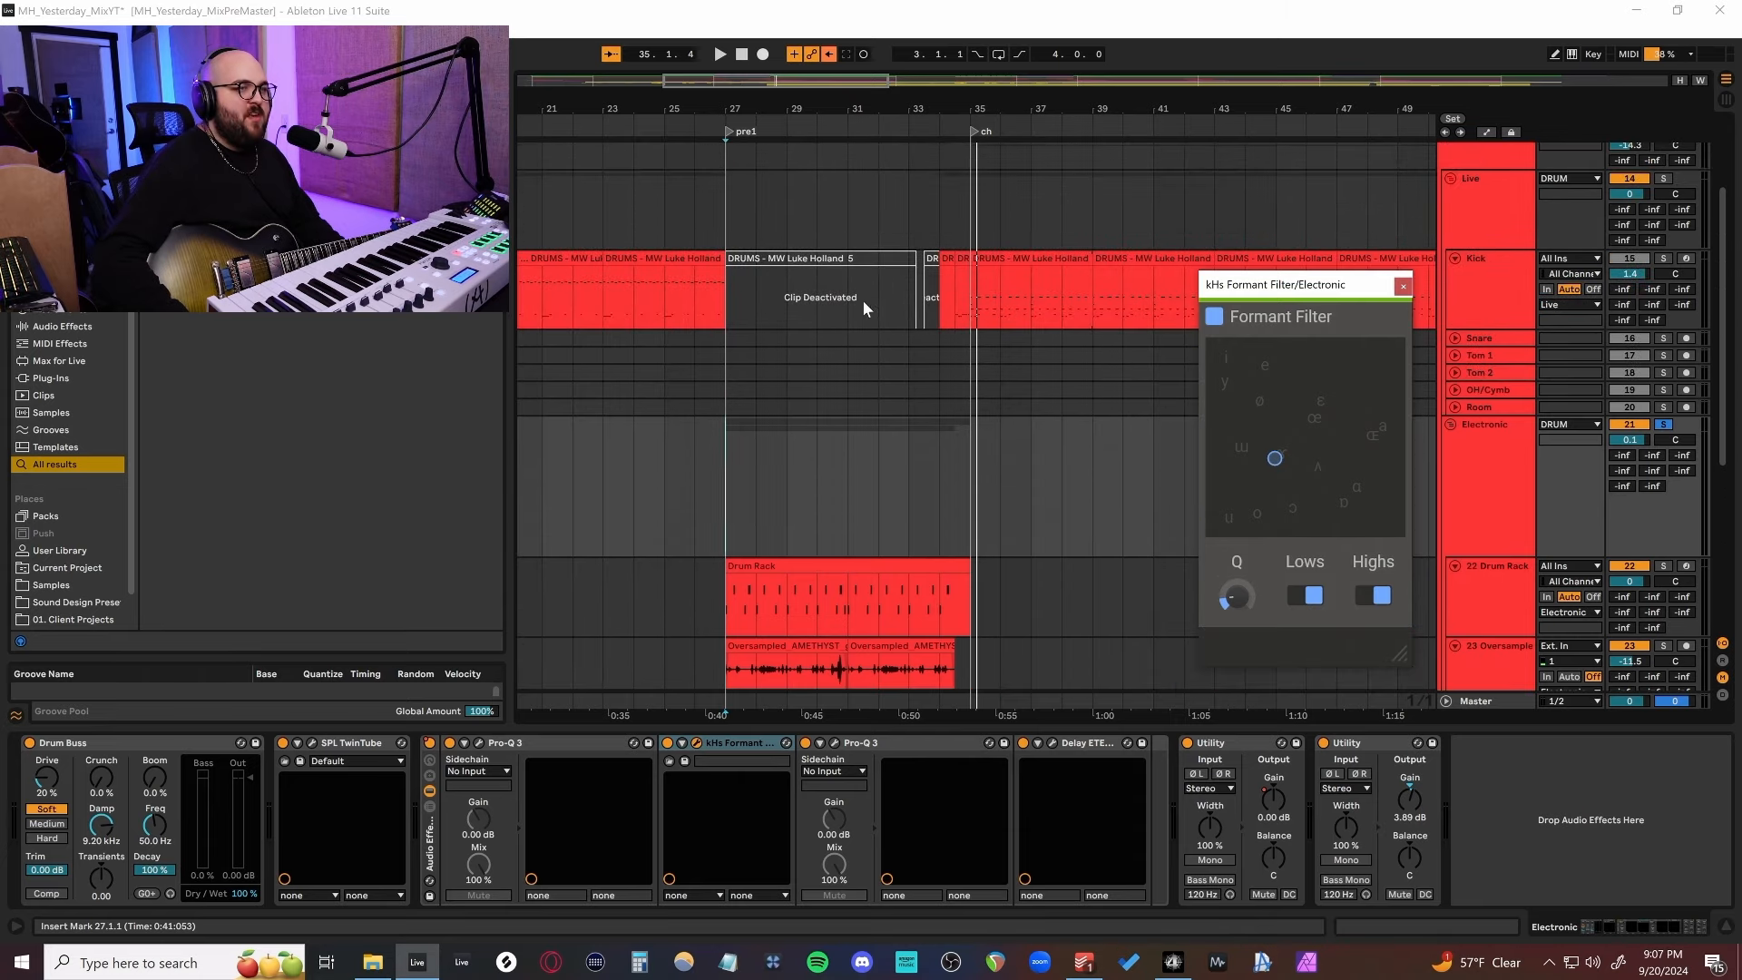
scroll(874, 348, "down", 3)
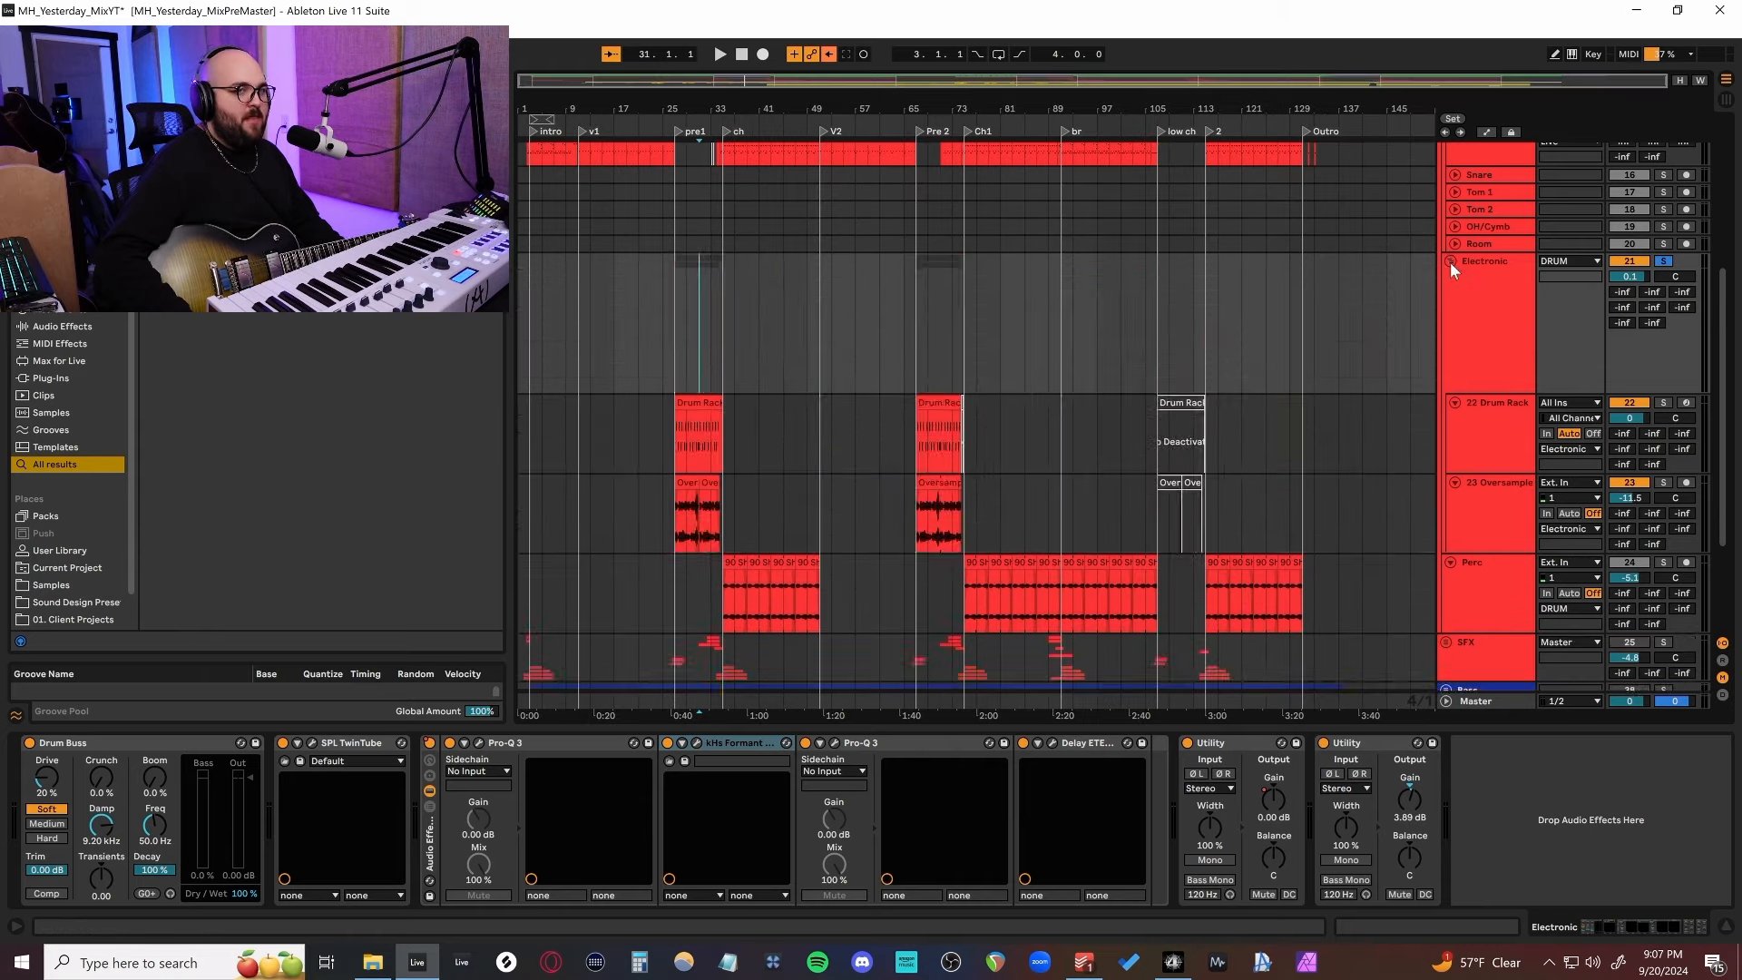
left_click(1451, 262)
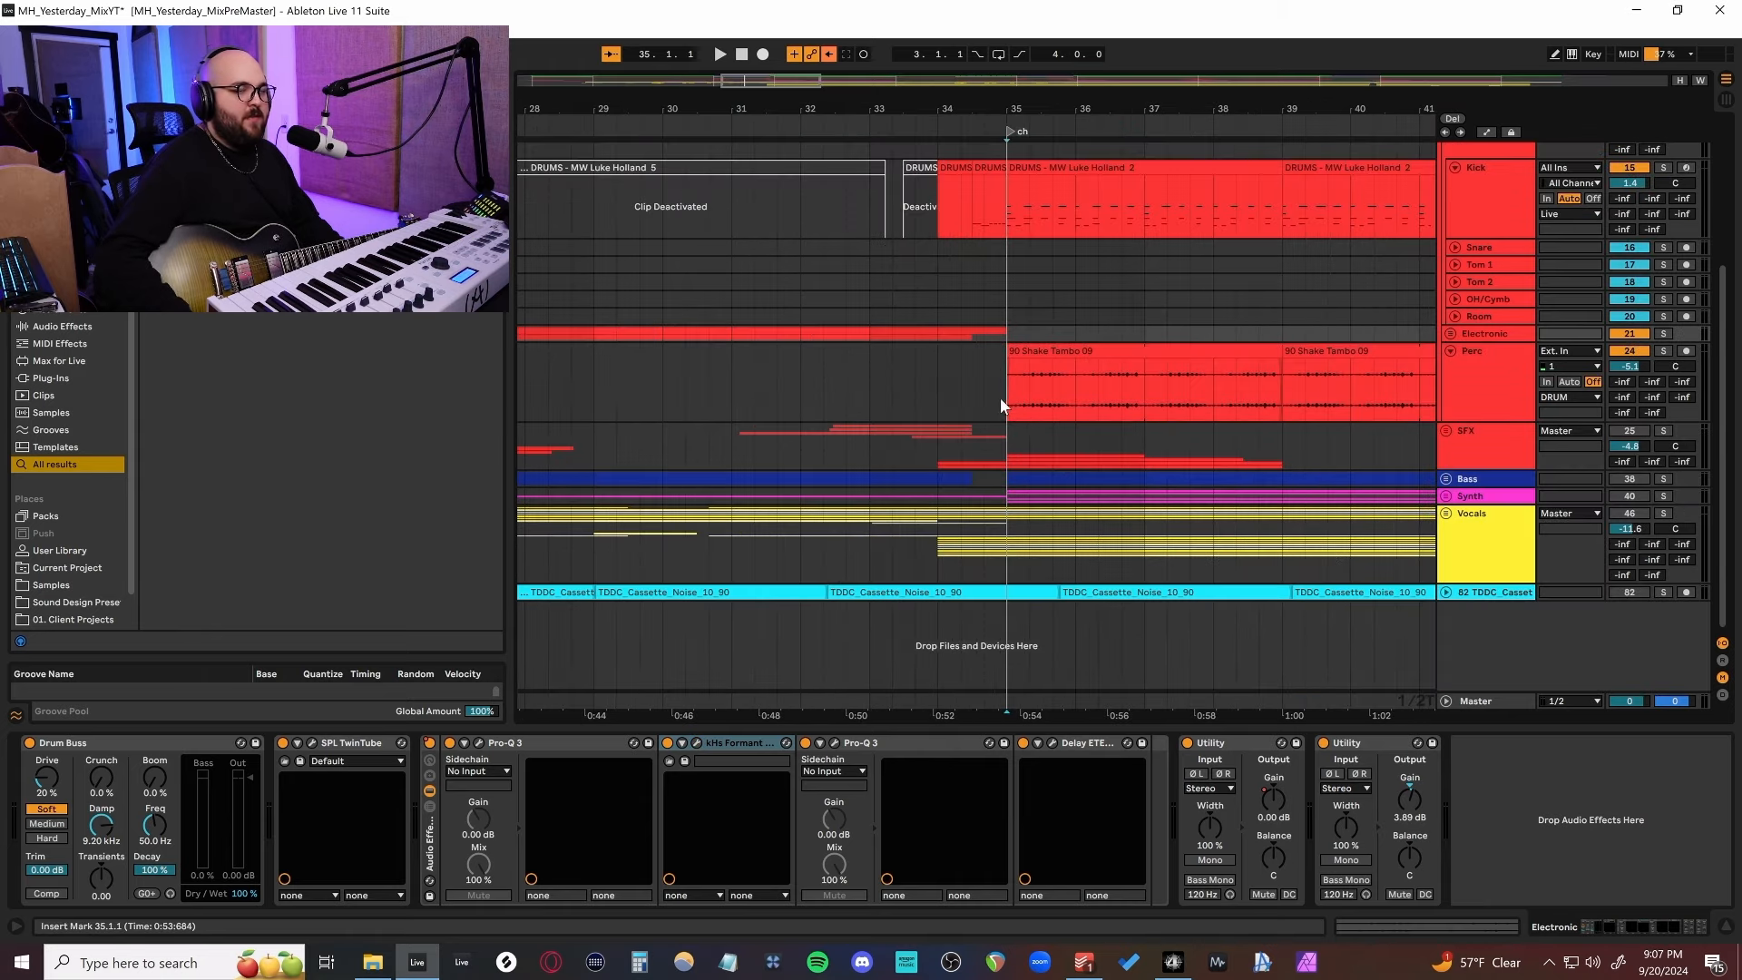
Solo the Perc track, raise its volume to 6.0 dB and play its 90 Shake Tambo 09 loop from the chorus at 35.1.1.
left_click(1000, 398)
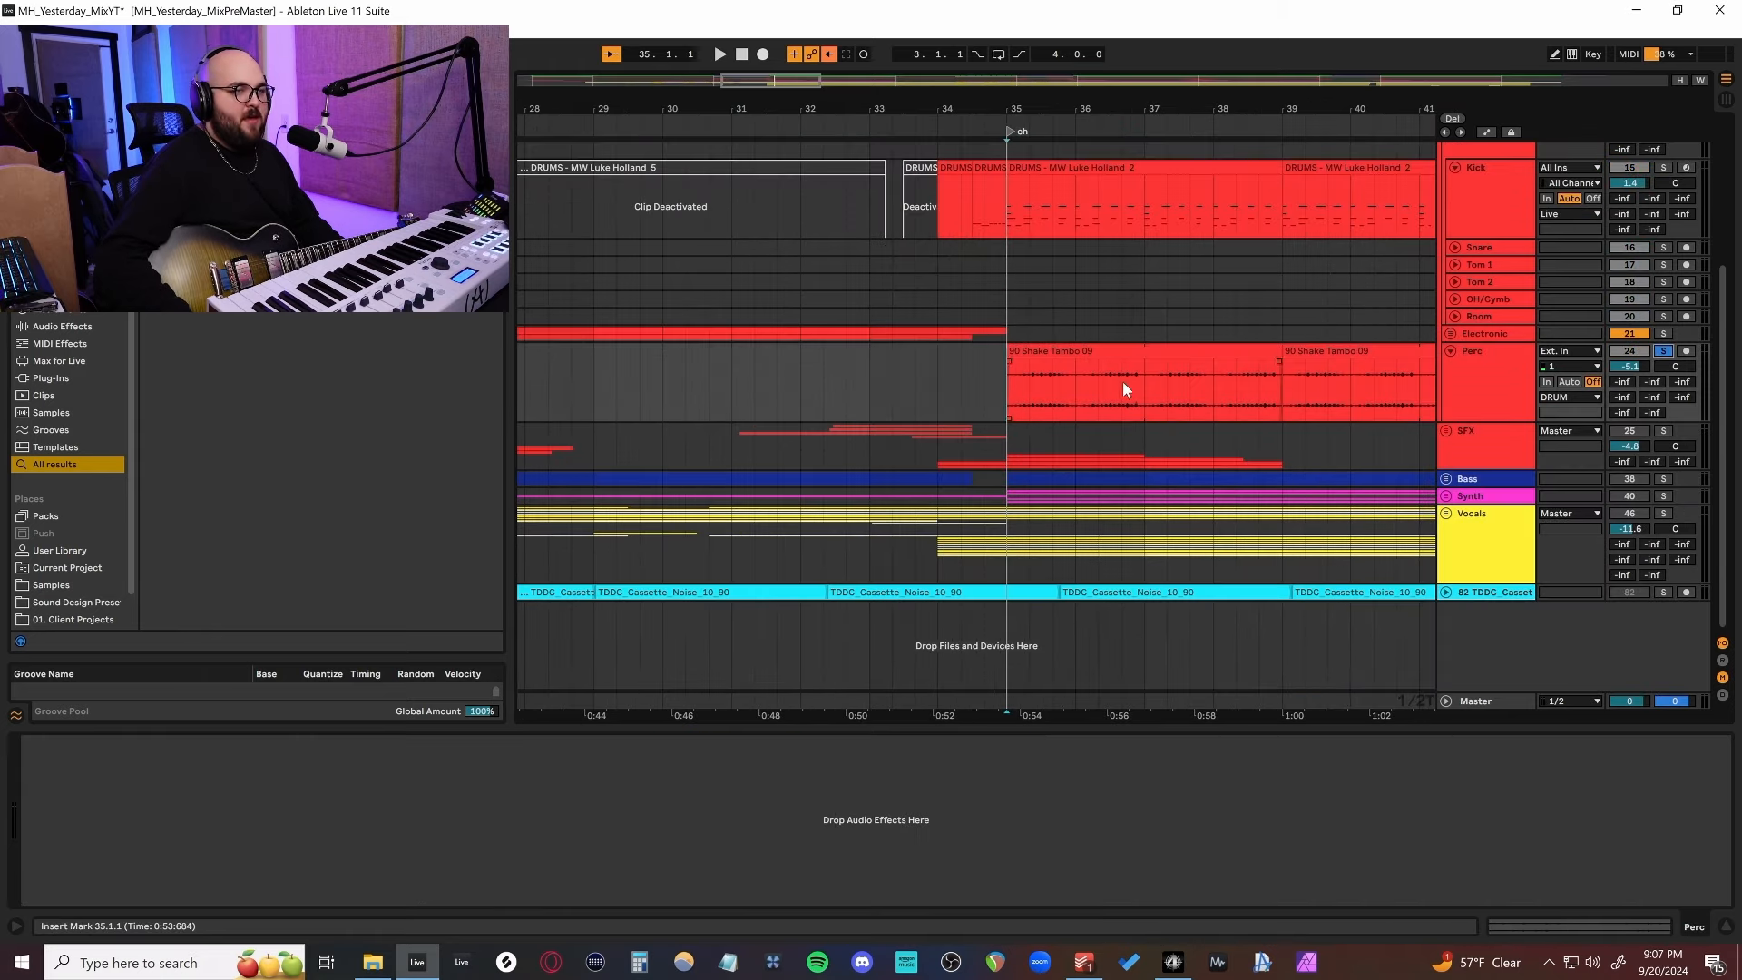
scroll(1125, 381, "up", 3)
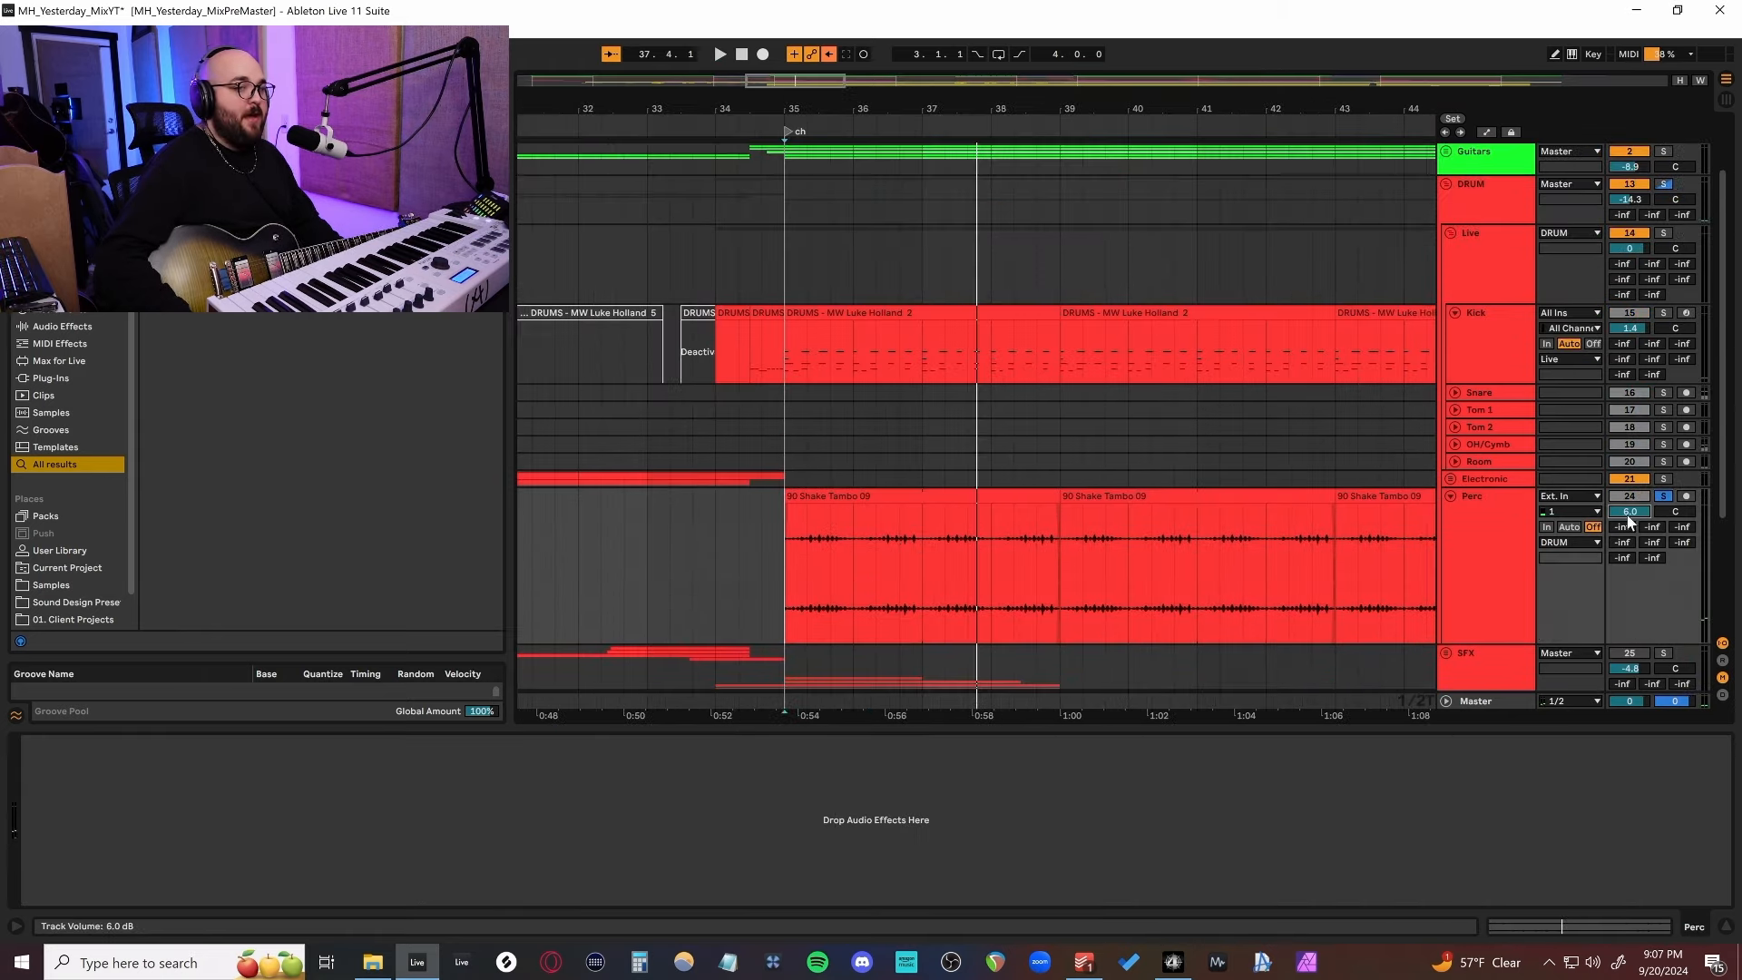
key("space")
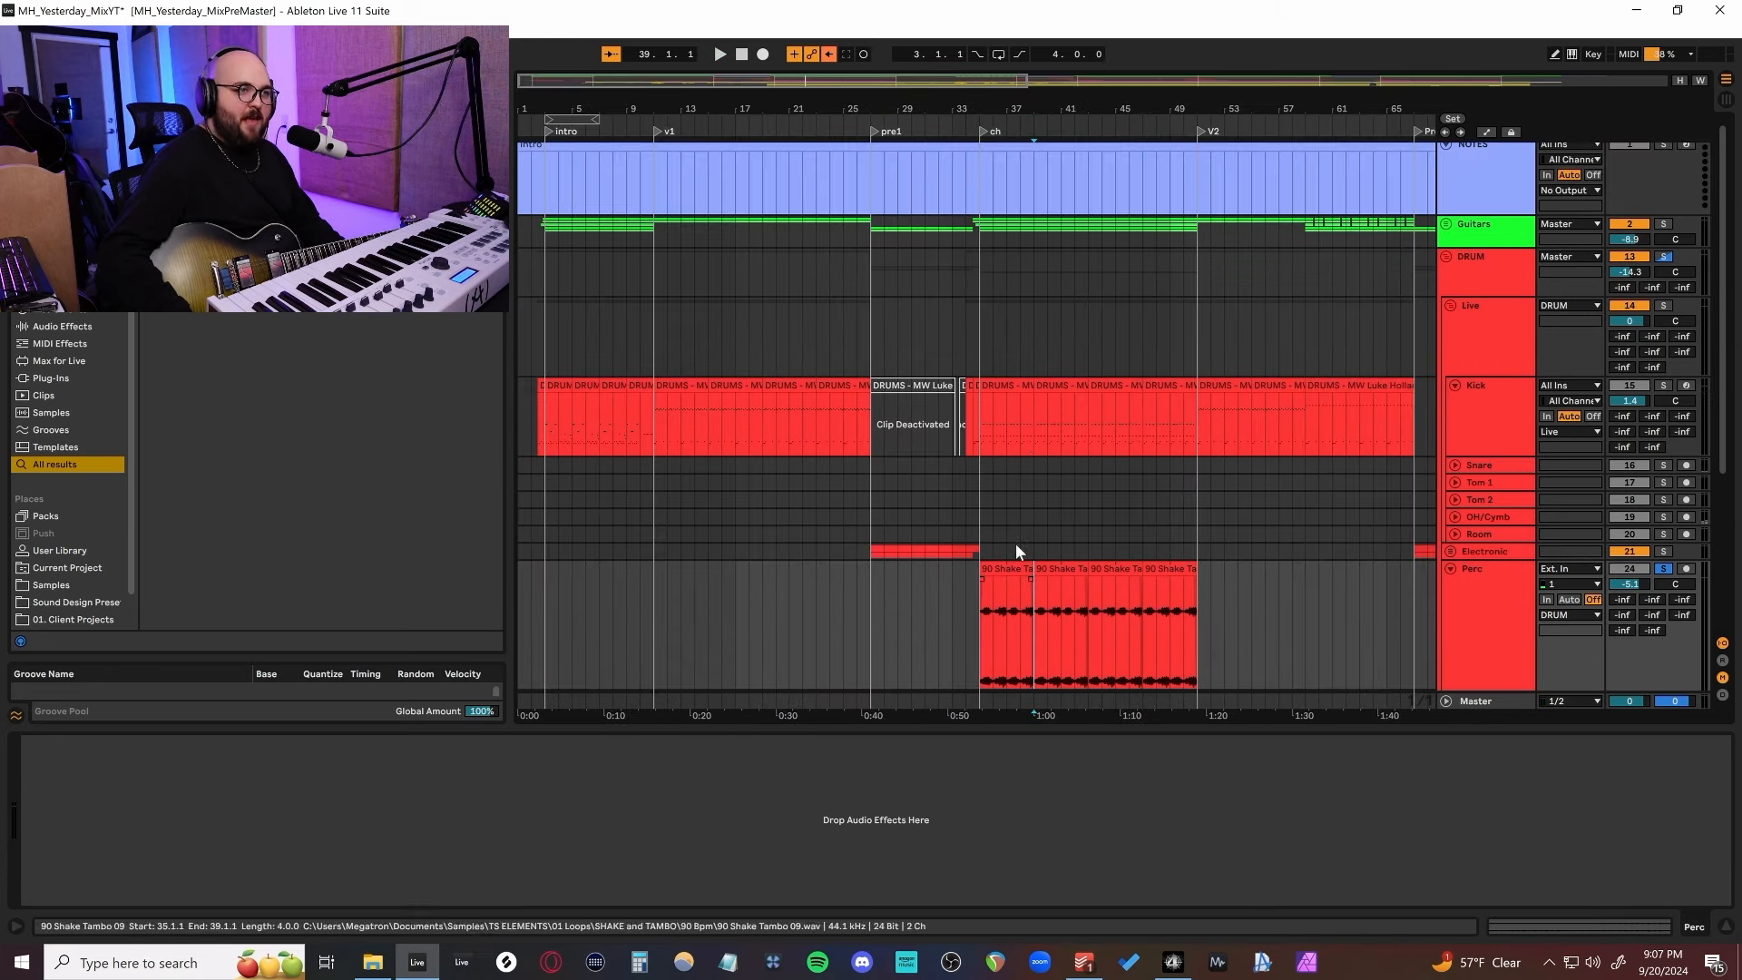
Play the lead-in to the first chorus with the Live group soloed, and compare it with the full DRUM group including percussion.
scroll(1020, 432, "up", 5, "ctrl")
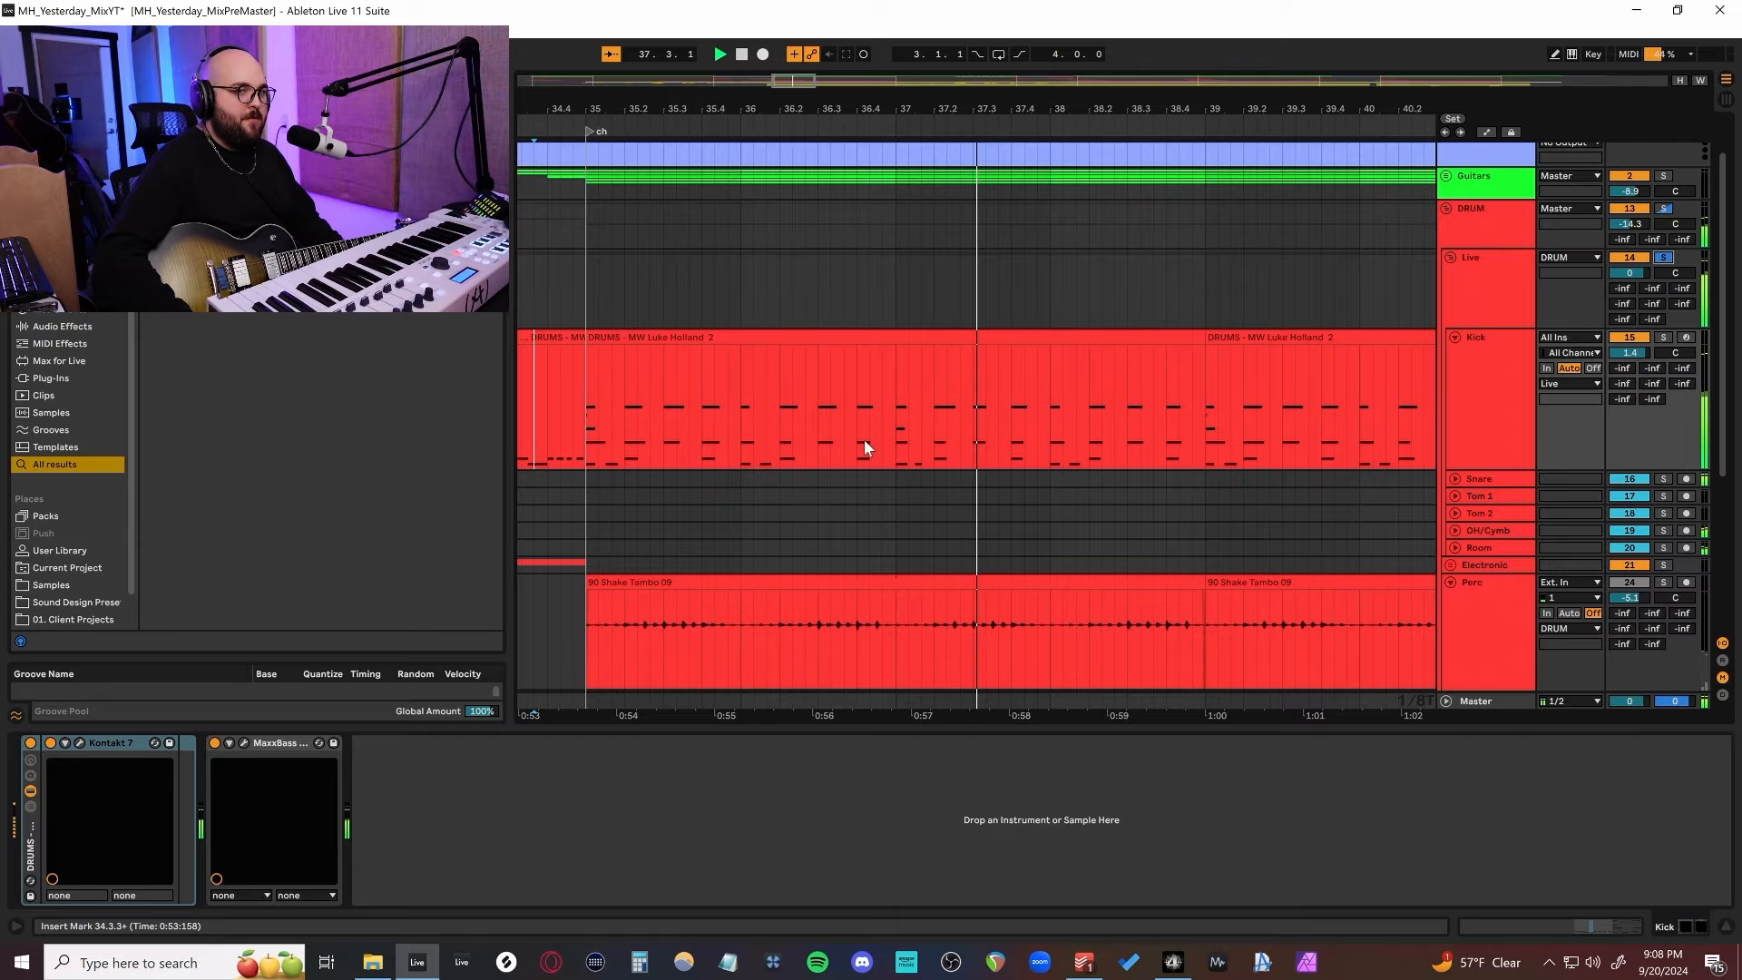
scroll(1650, 207, "down", 1)
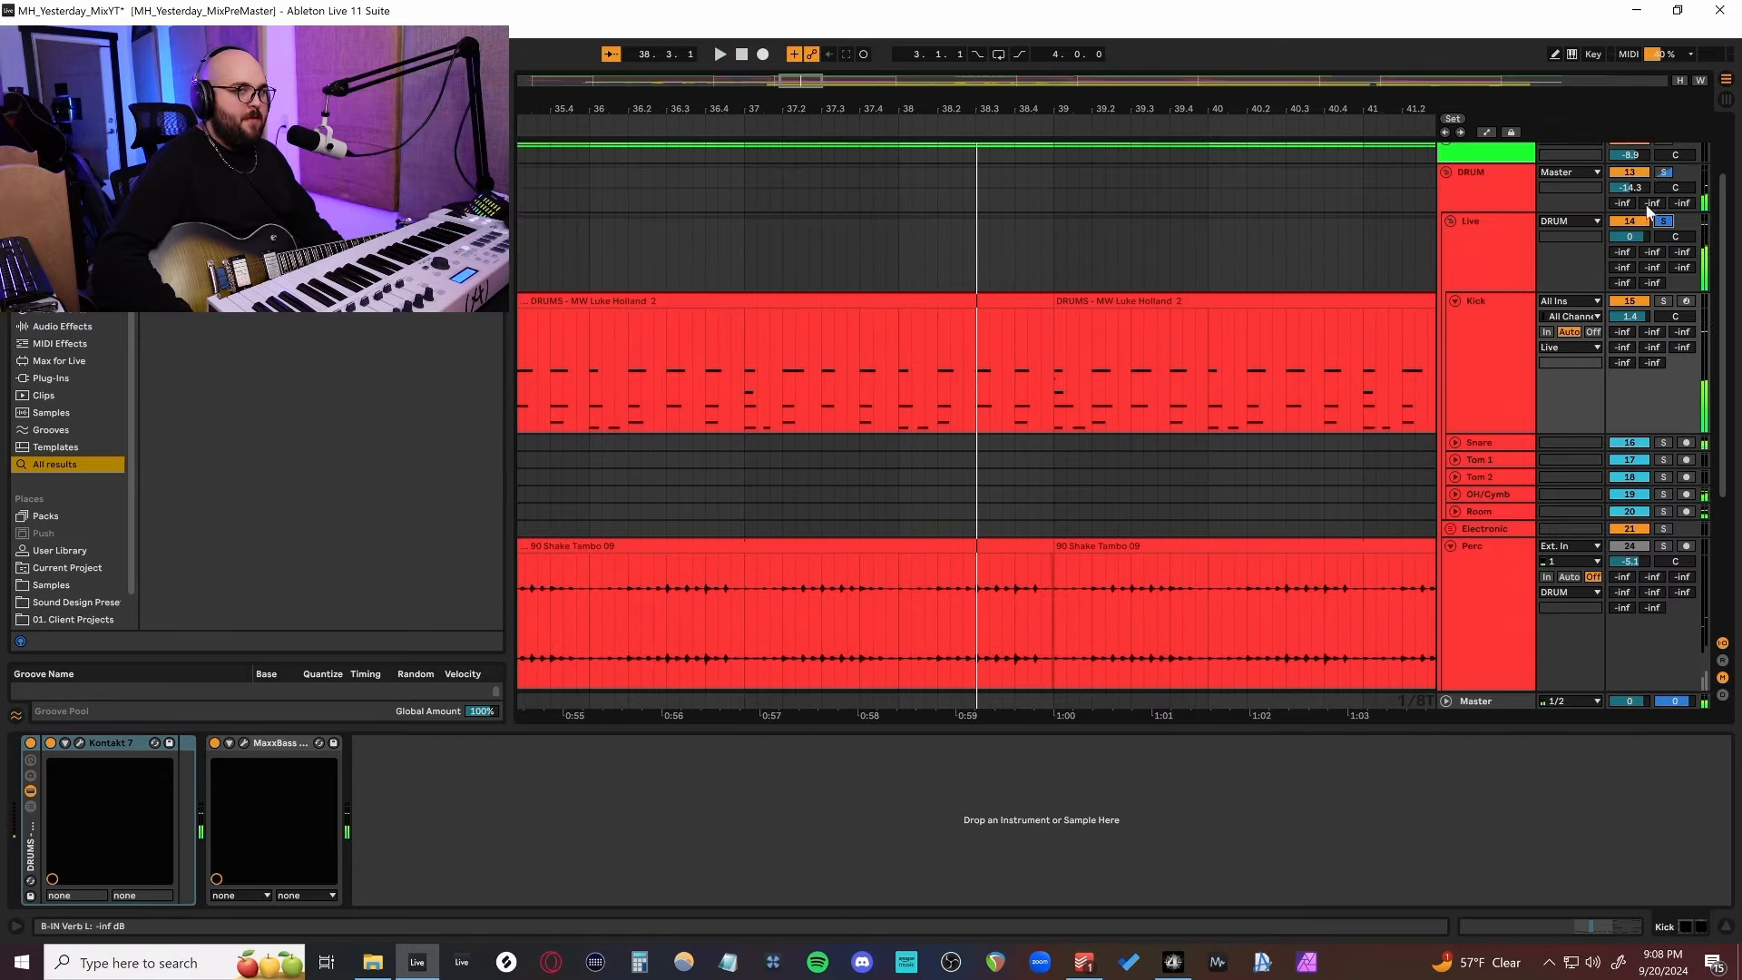
scroll(1650, 209, "down", 2)
scroll(730, 588, "left", 5)
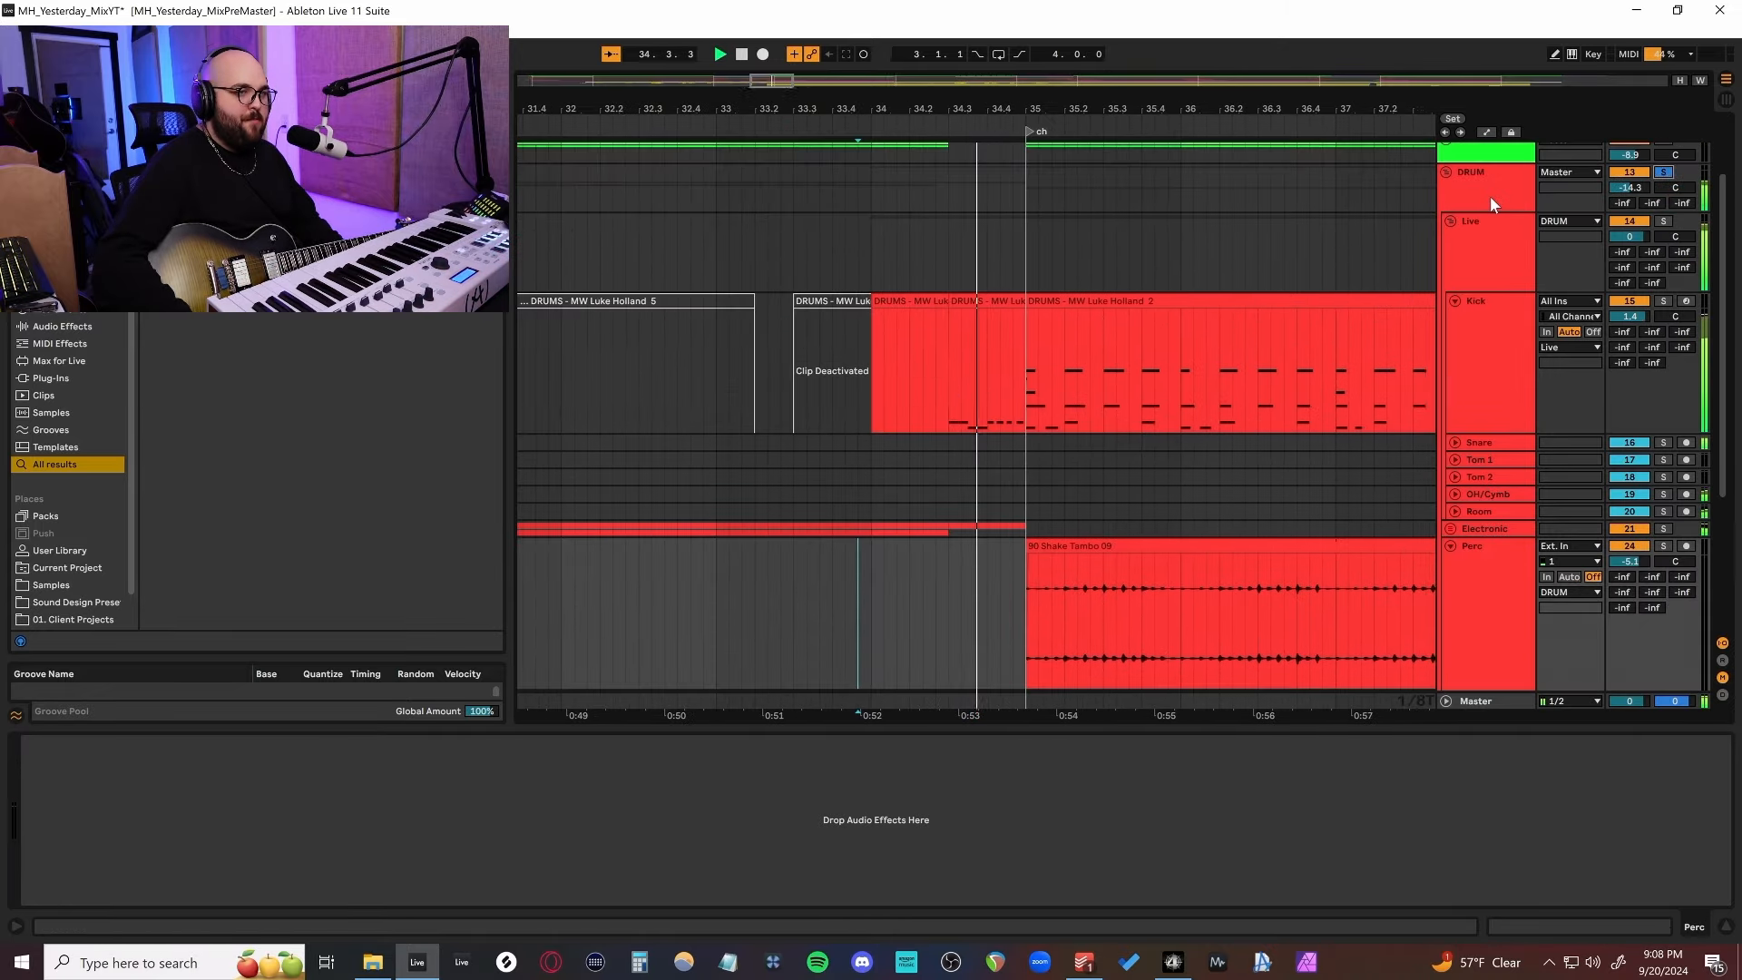
scroll(1416, 335, "down", 1)
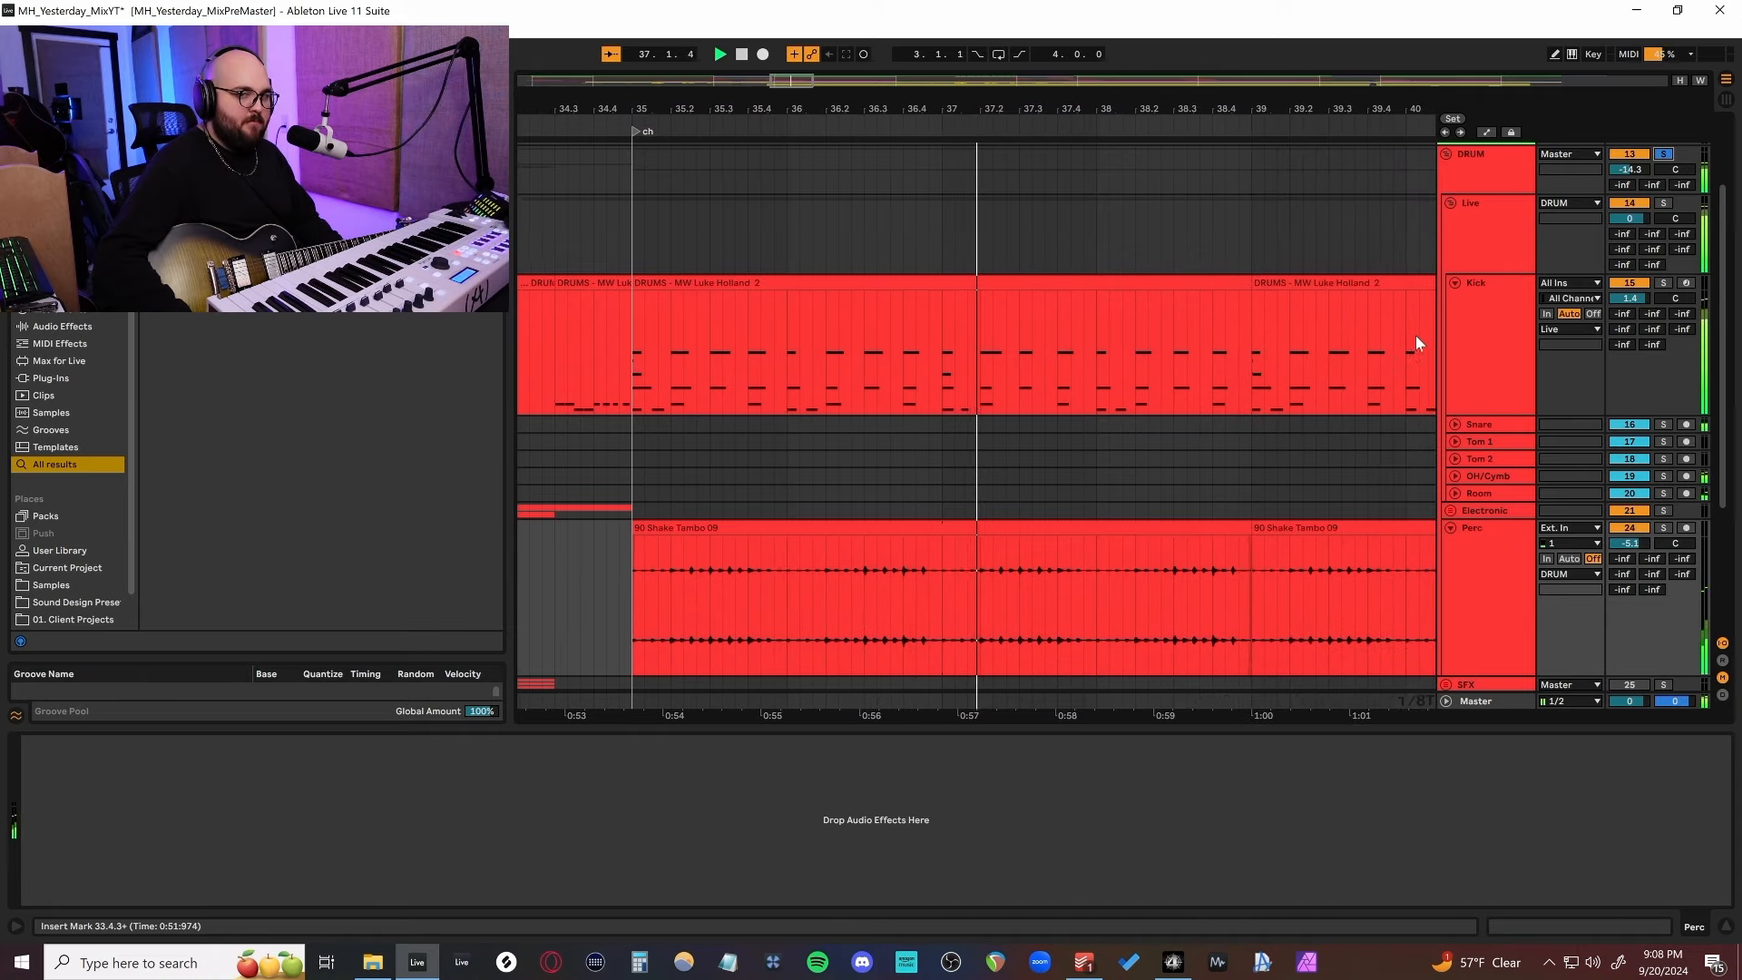
Open the Kick track's Kontakt 7 instrument to view its Luke Holland drum kit while the chorus plays, and close it.
scroll(1415, 335, "down", 1)
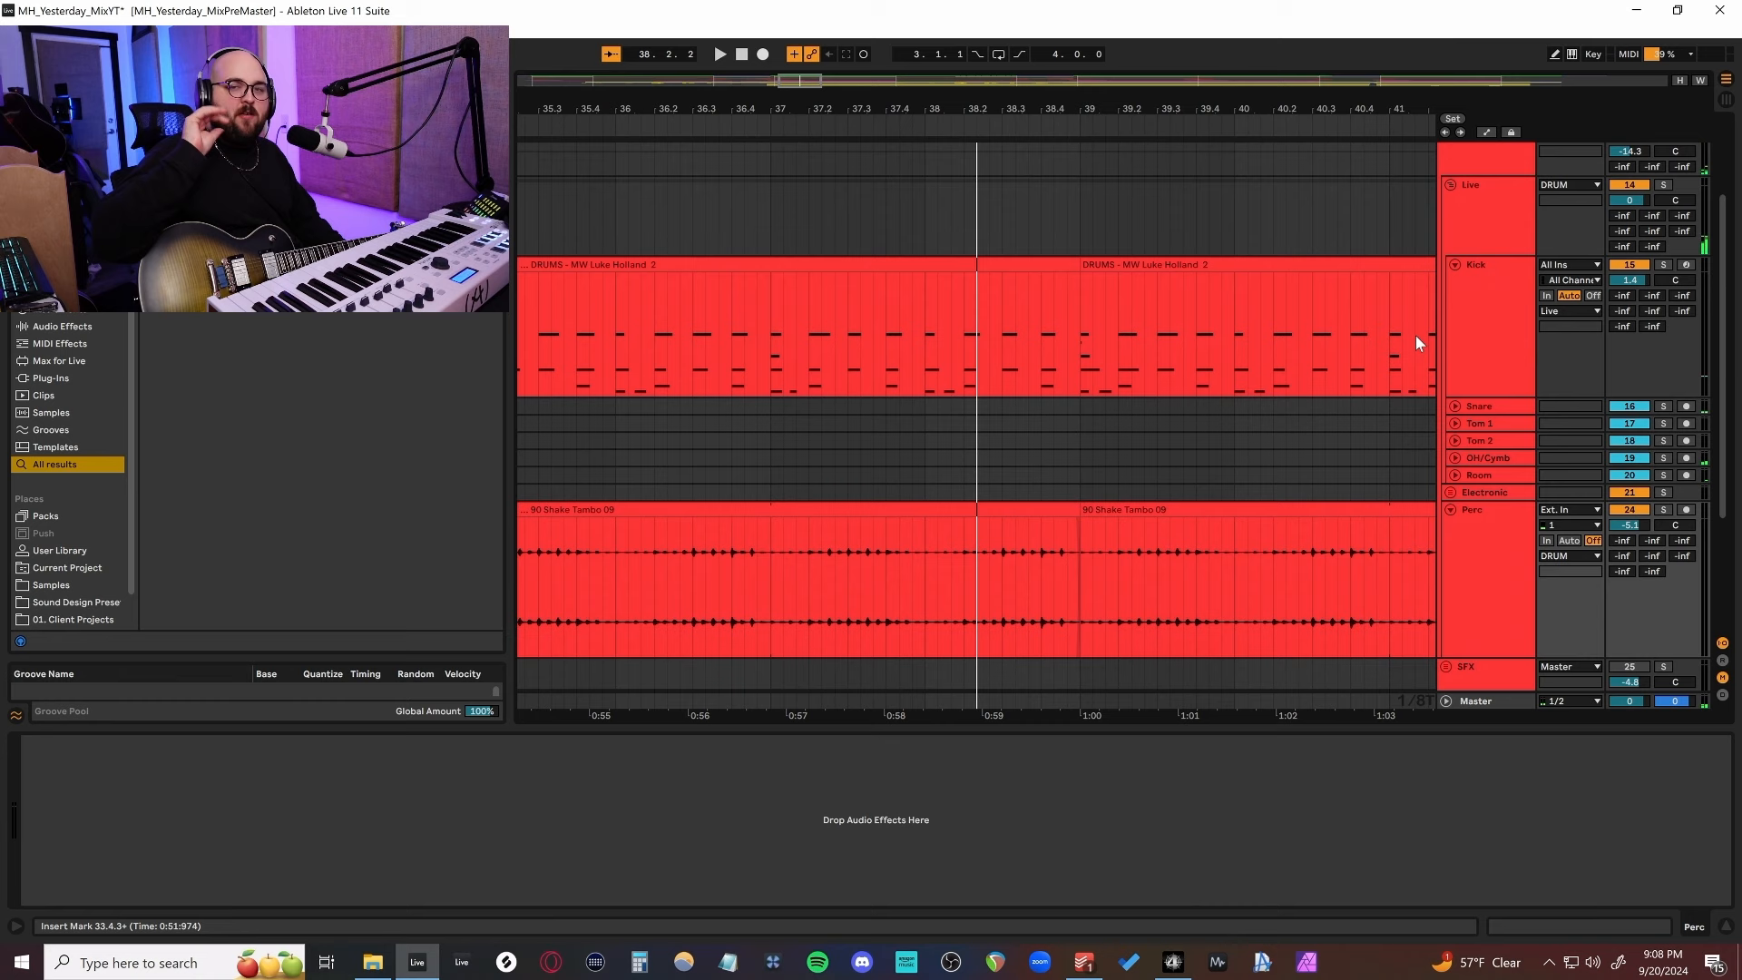
scroll(1416, 335, "down", 5)
scroll(1038, 585, "right", 3)
scroll(1034, 587, "left", 1)
scroll(1016, 592, "right", 5)
scroll(993, 595, "left", 3)
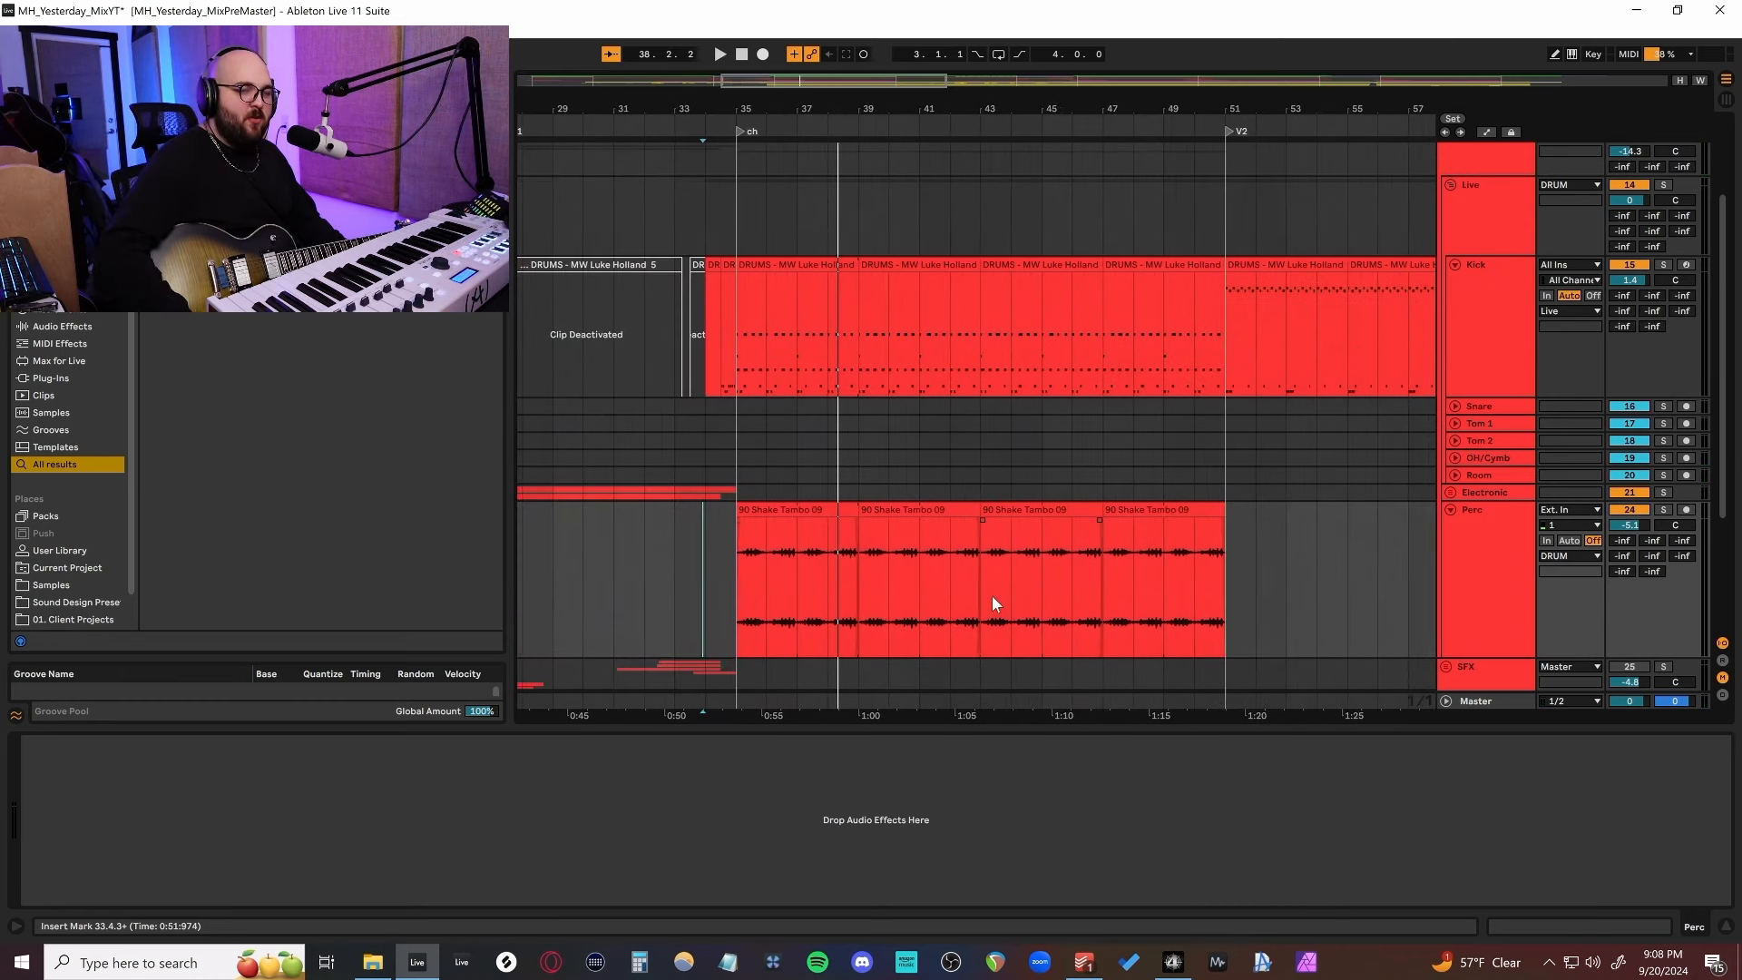
scroll(1458, 388, "up", 3)
left_click(1462, 392)
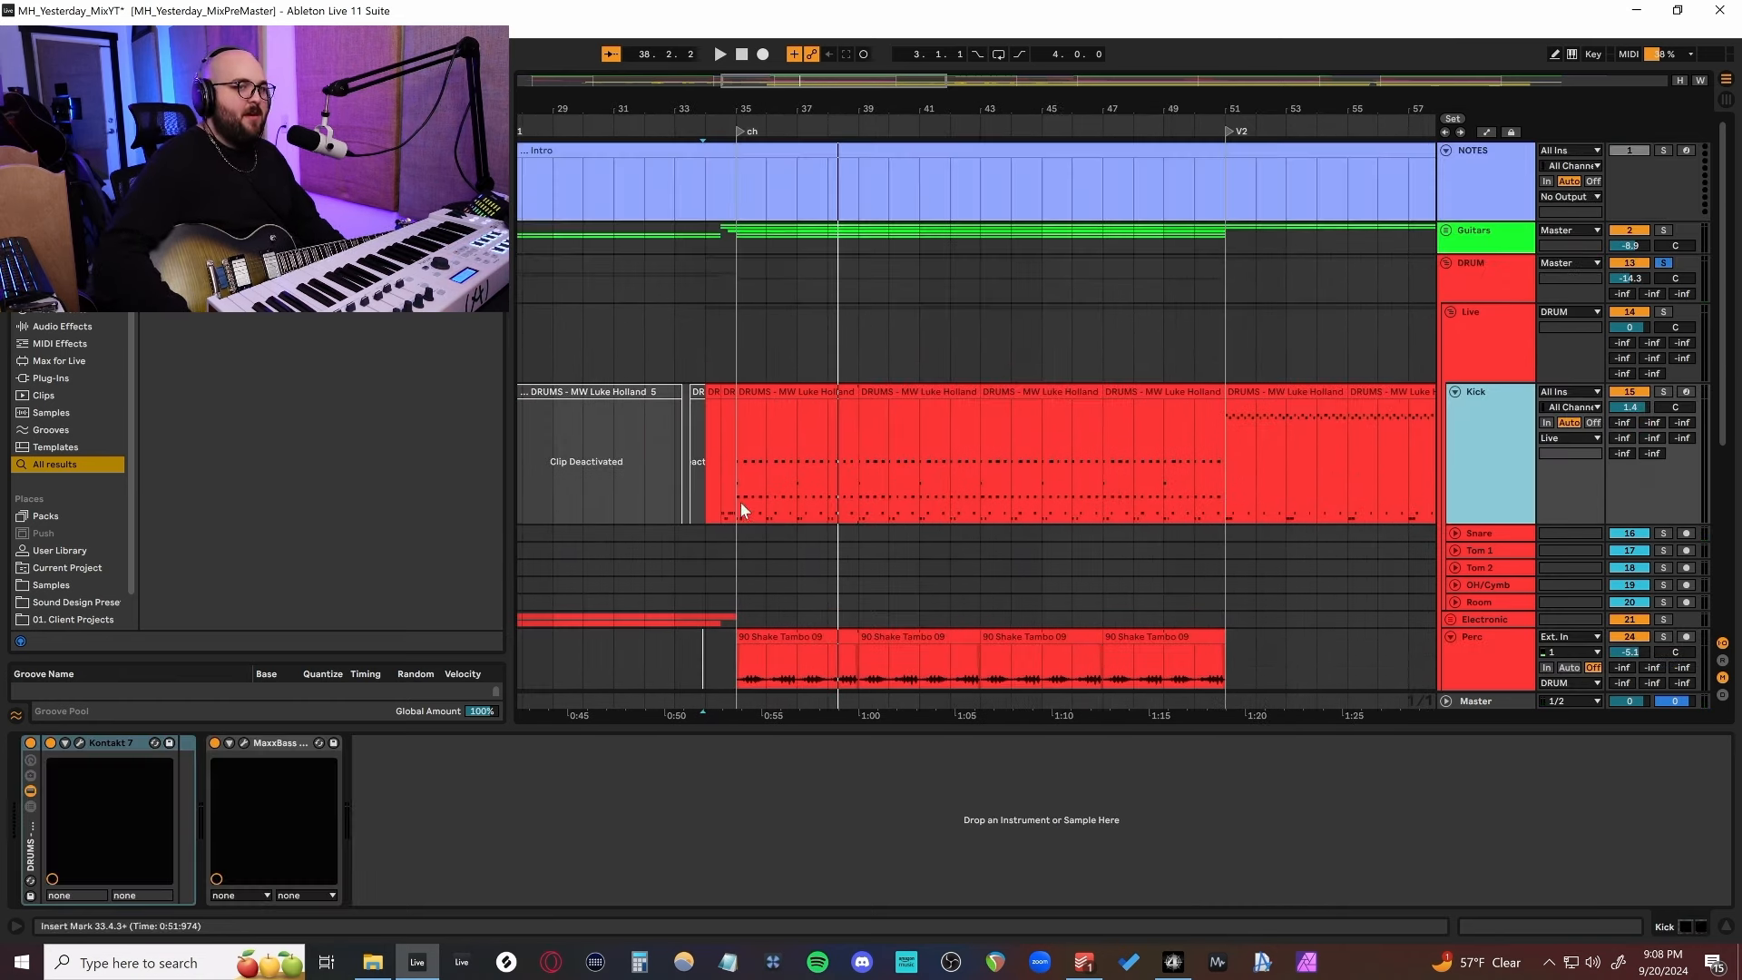
left_click(74, 744)
left_click(825, 778)
left_click(1142, 570)
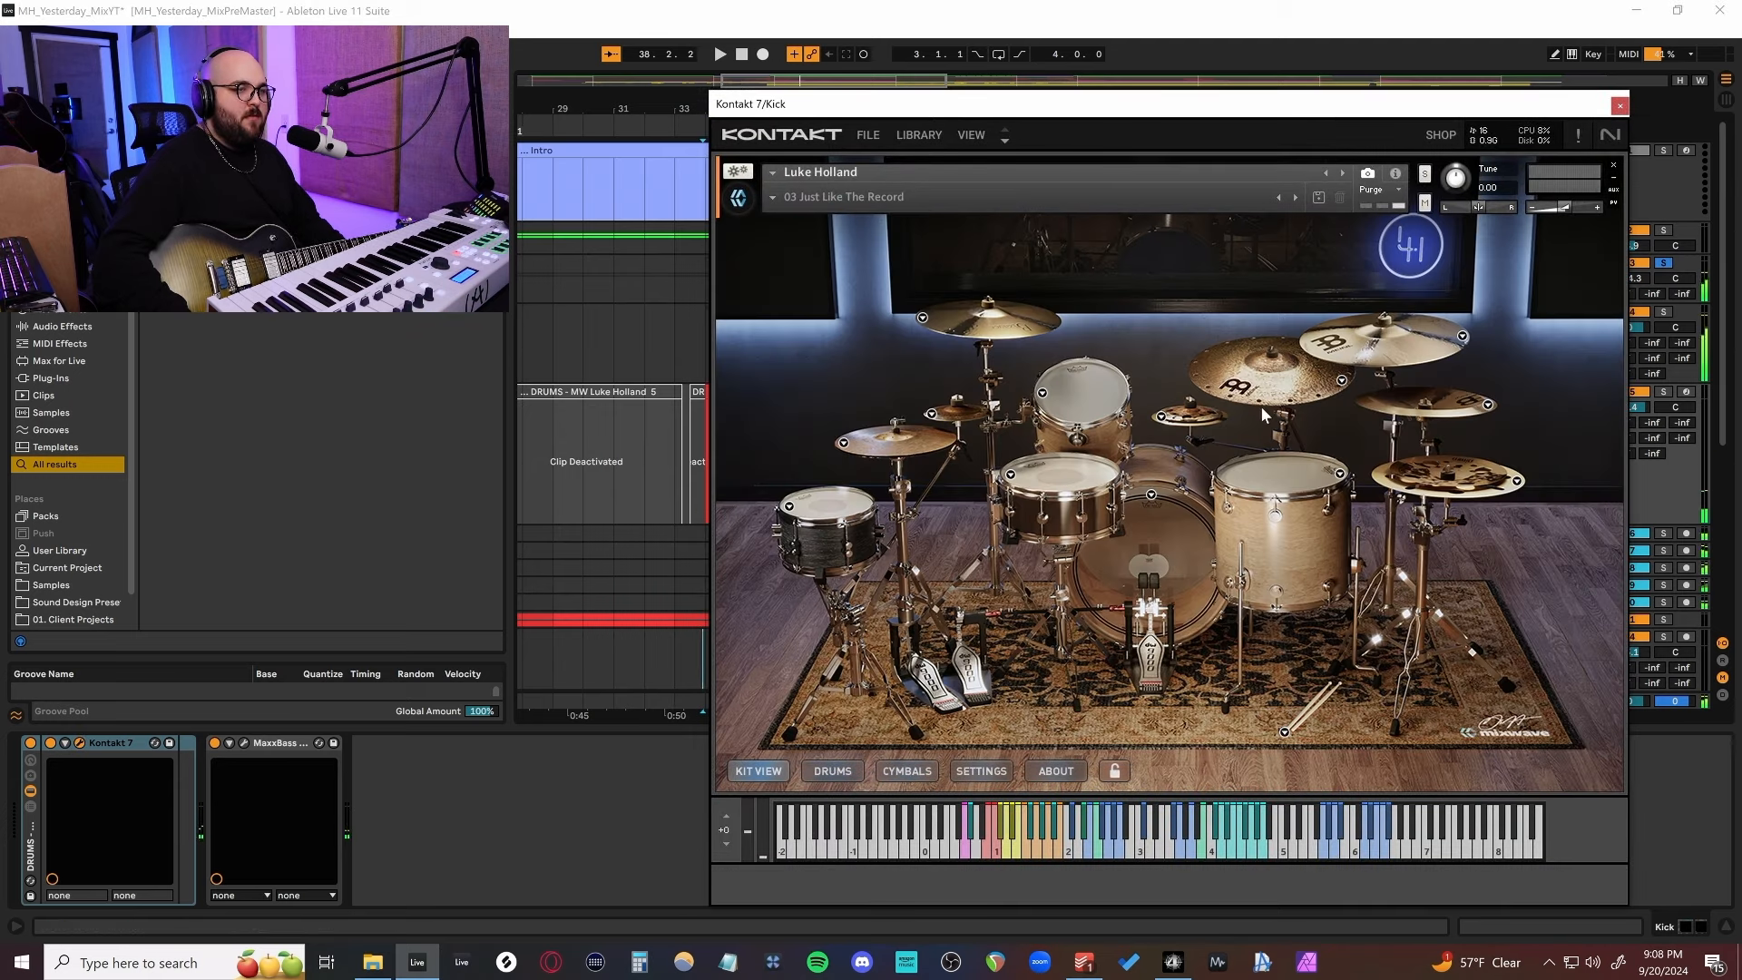
left_click(1619, 106)
Unfold the Snare, Tom 1, Tom 2, OH/Cymb and Room tracks to inspect their input routing from Kick.
scroll(1176, 517, "down", 2)
left_click(1463, 442)
left_click(1500, 492)
left_click(1491, 476)
left_click(1489, 460)
left_click(1489, 444)
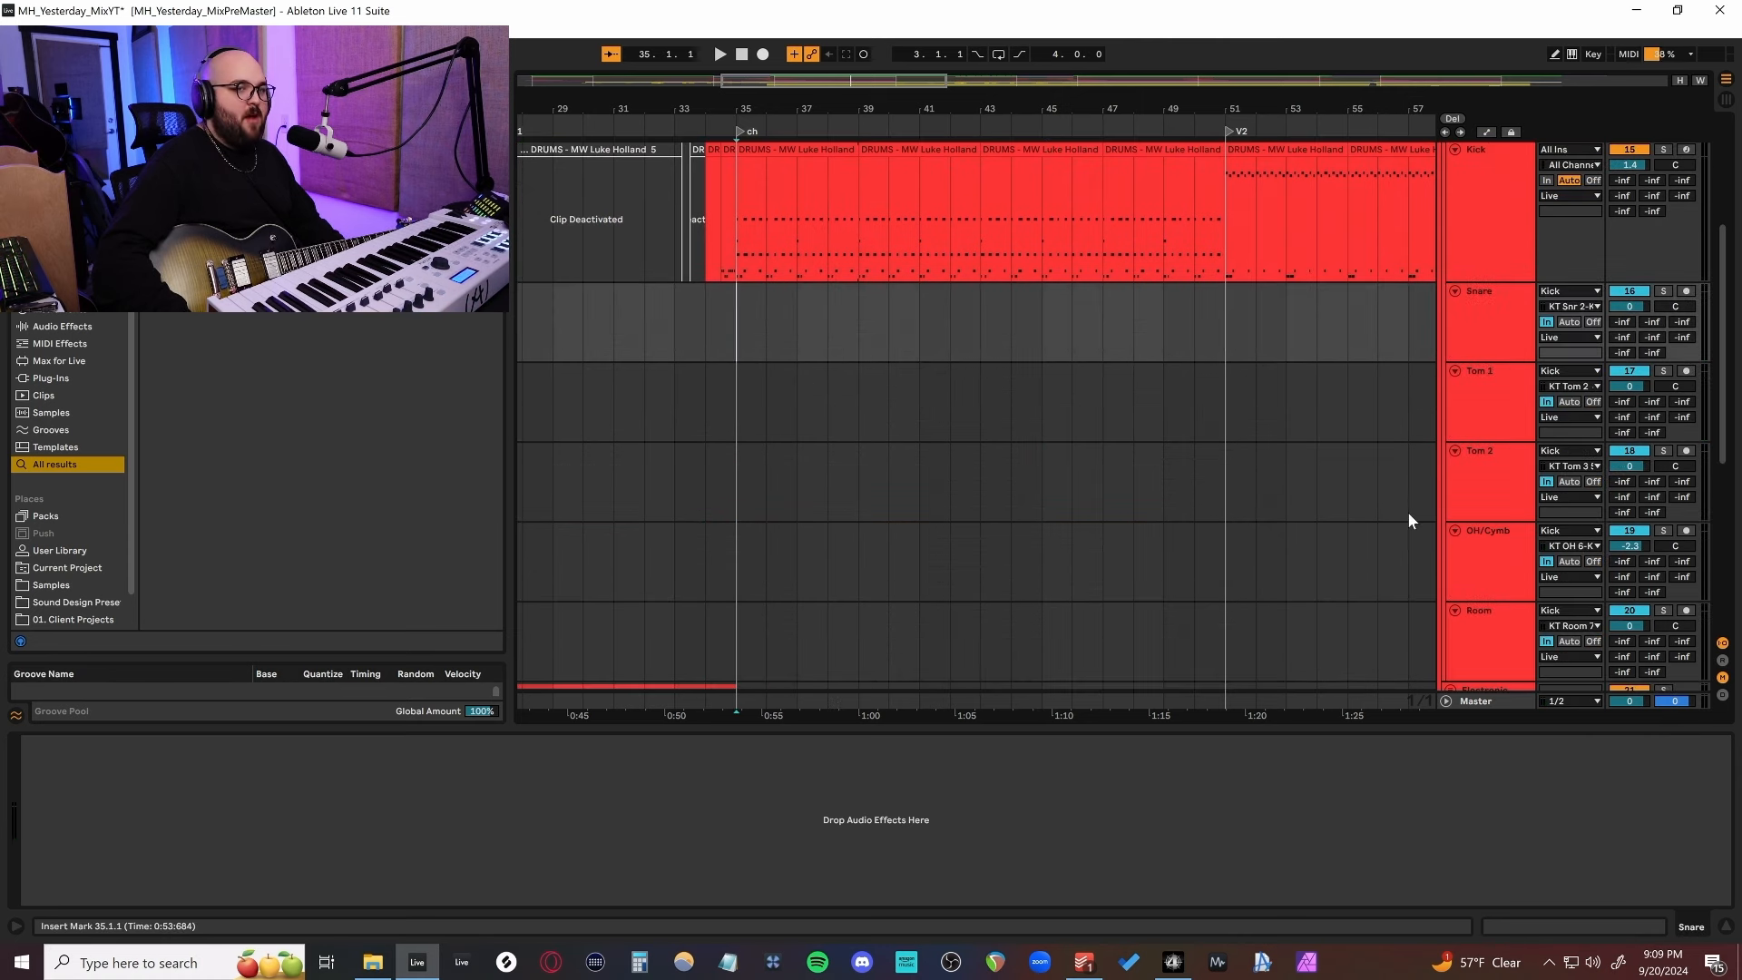
scroll(1409, 519, "down", 1)
left_click(1488, 507)
left_click(1494, 564)
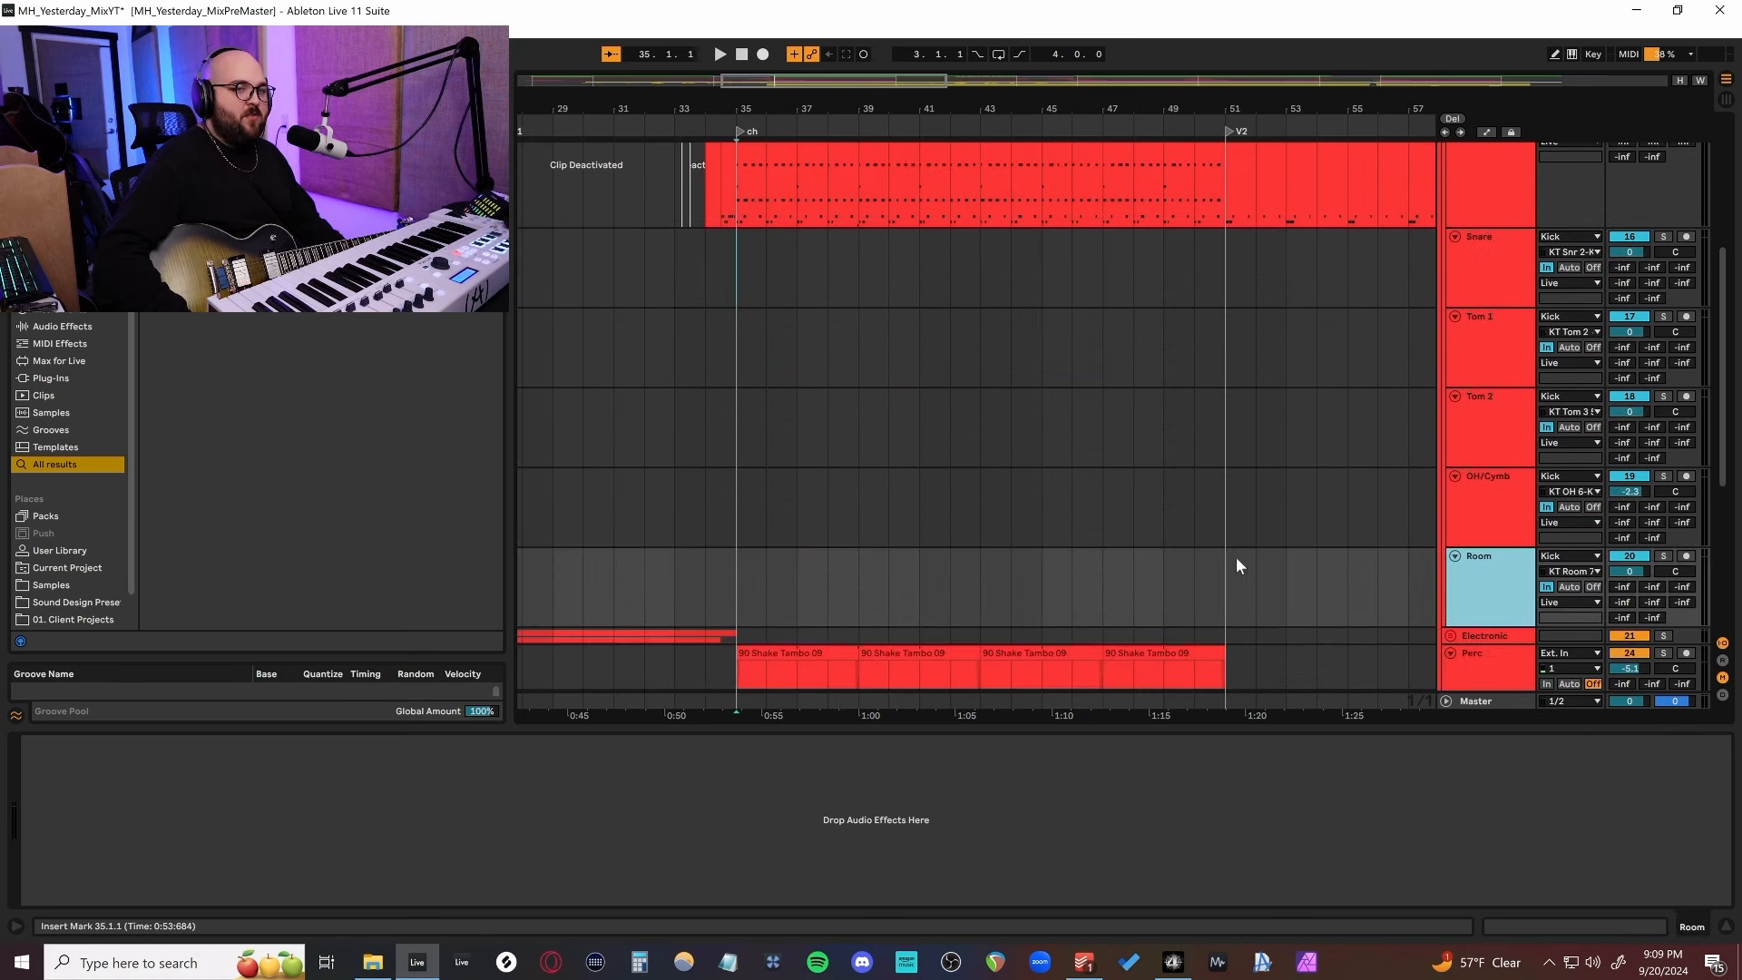
Set the playback start to the chorus at 35.1.1 and open the Kick track's MaxxBass plug-in.
left_click(748, 276)
left_click(1499, 274)
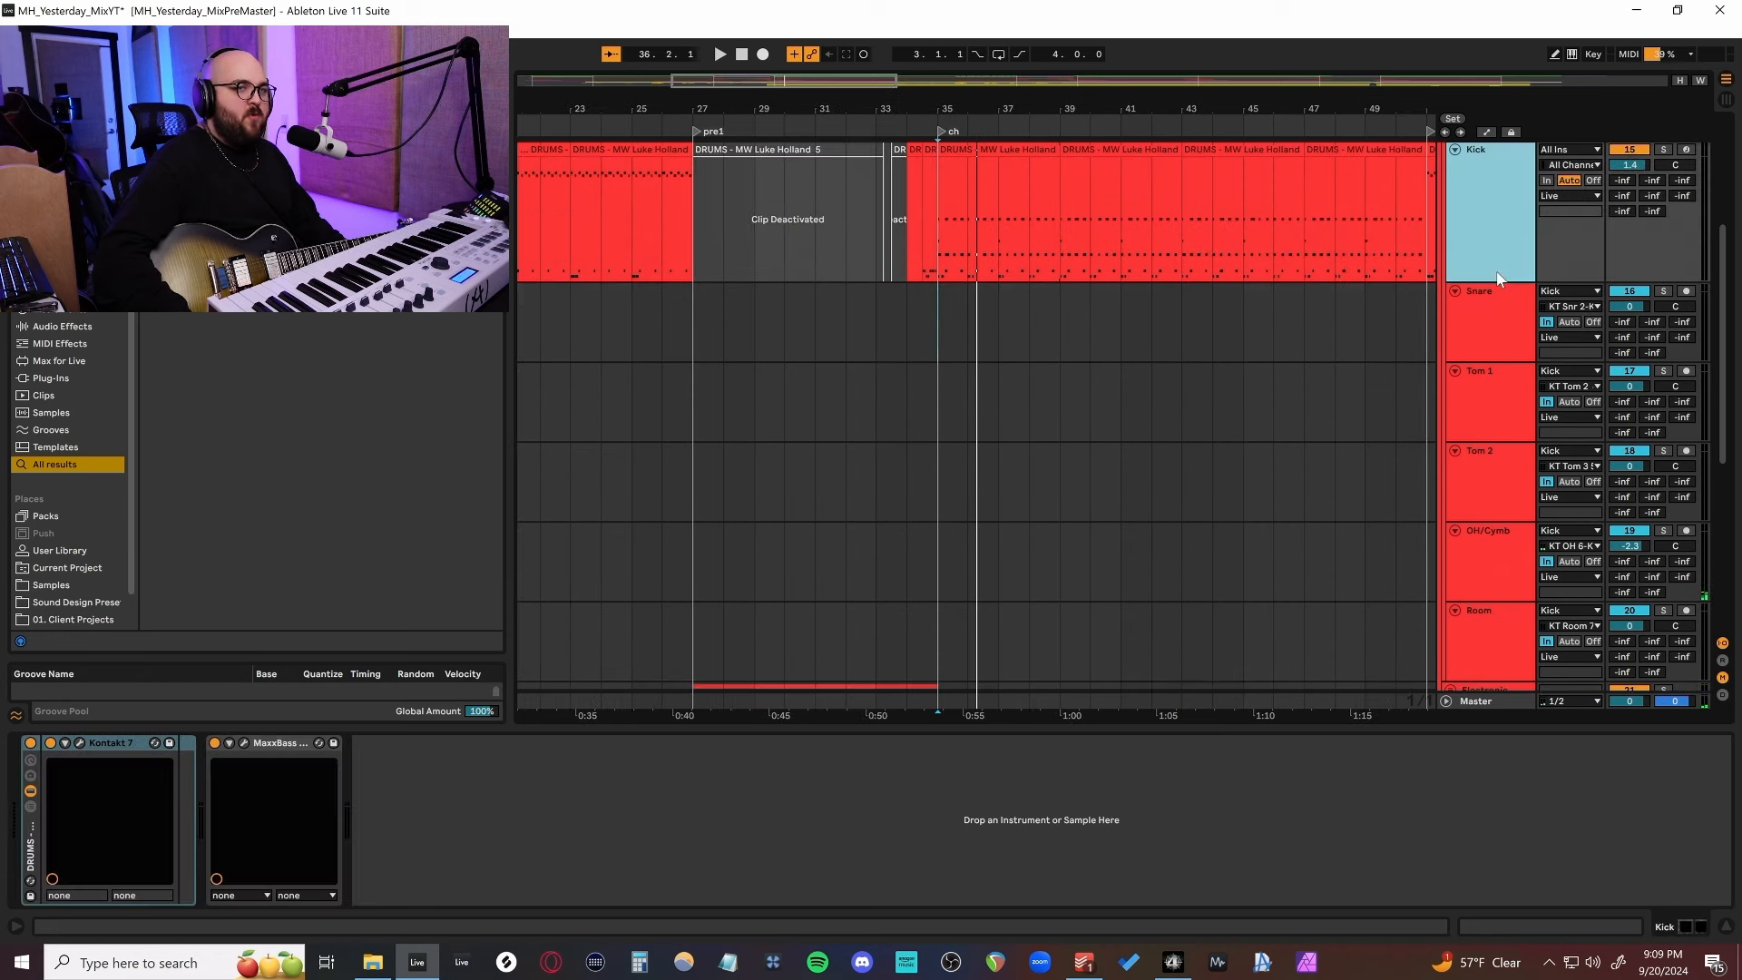
scroll(1479, 411, "up", 2)
scroll(1025, 559, "up", 1)
left_click(932, 421)
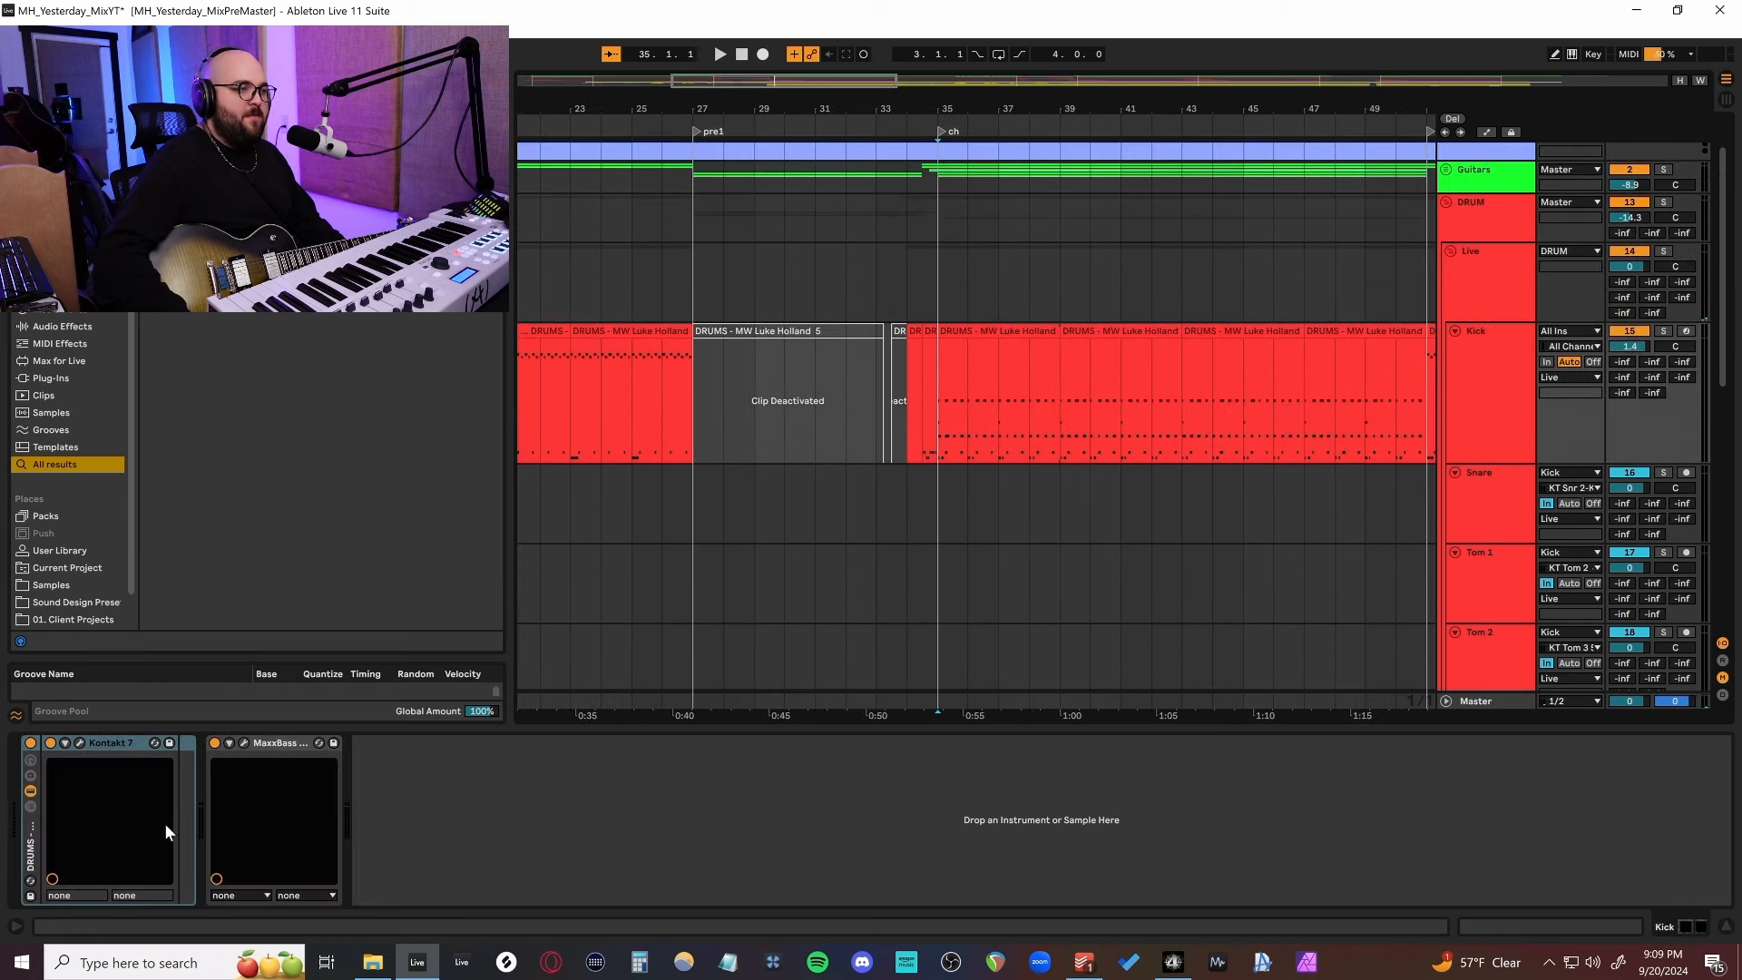
left_click(243, 743)
left_click_drag(299, 113, 1003, 413)
Play the soloed Kick from 35.1.1, bypass and re-enable MaxxBass to compare the sound, and close the plug-in.
key("space")
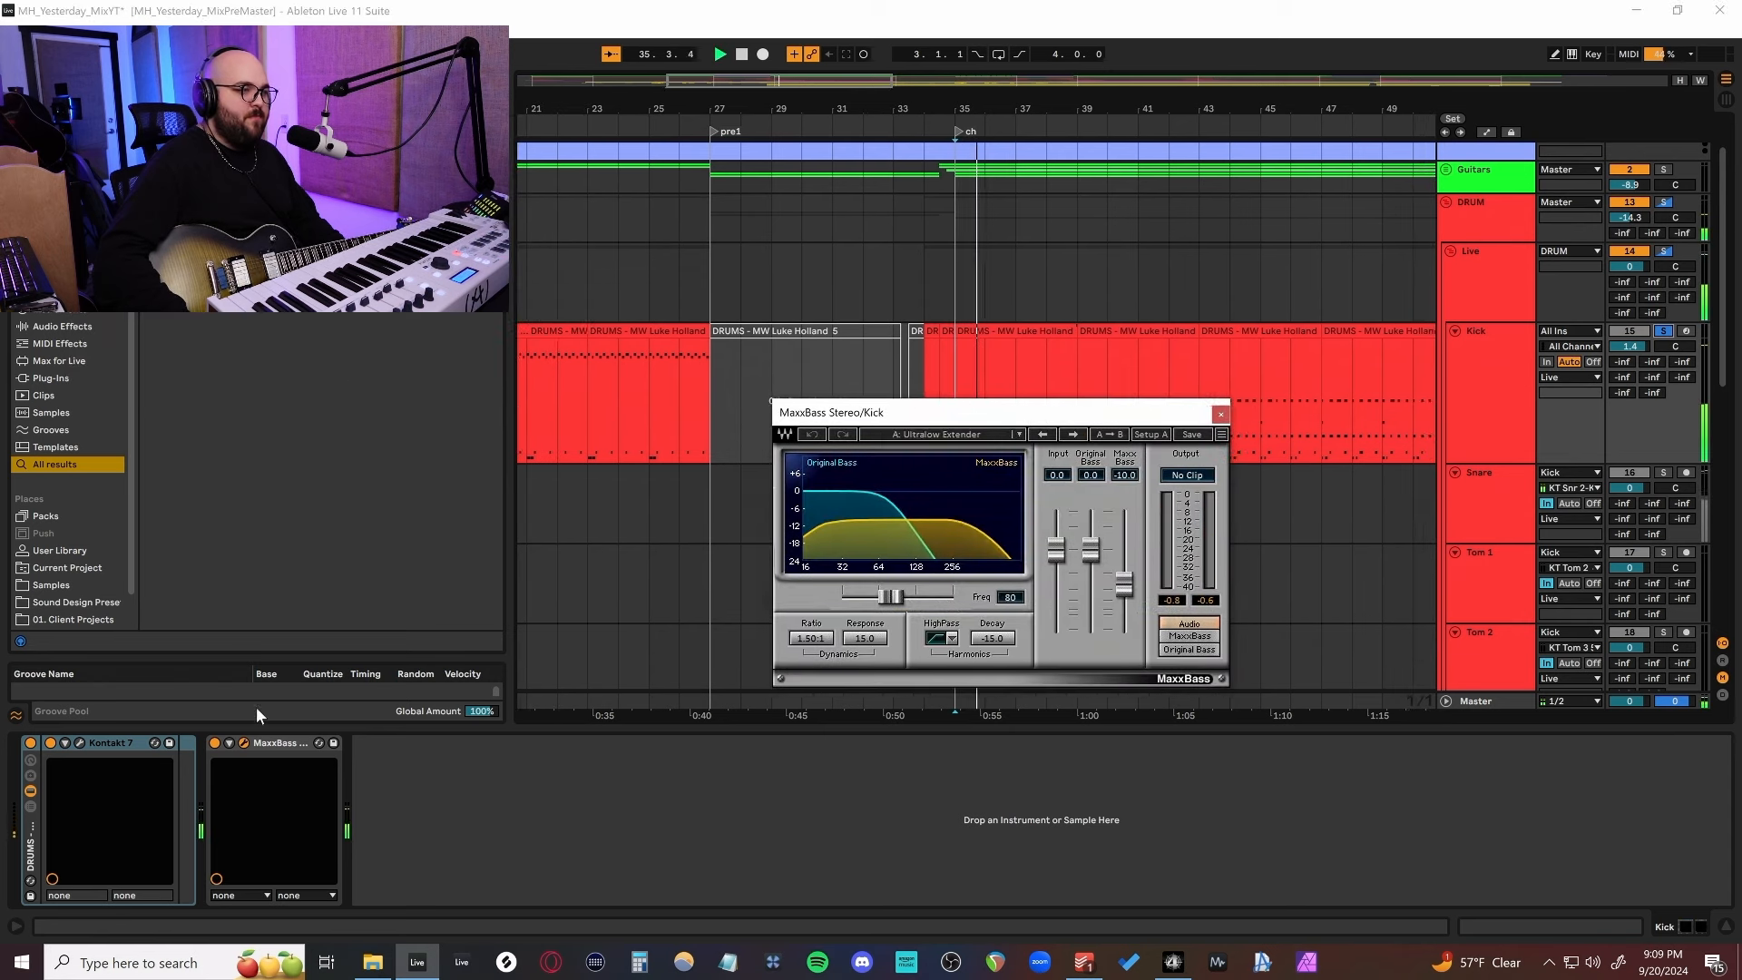
left_click(214, 743)
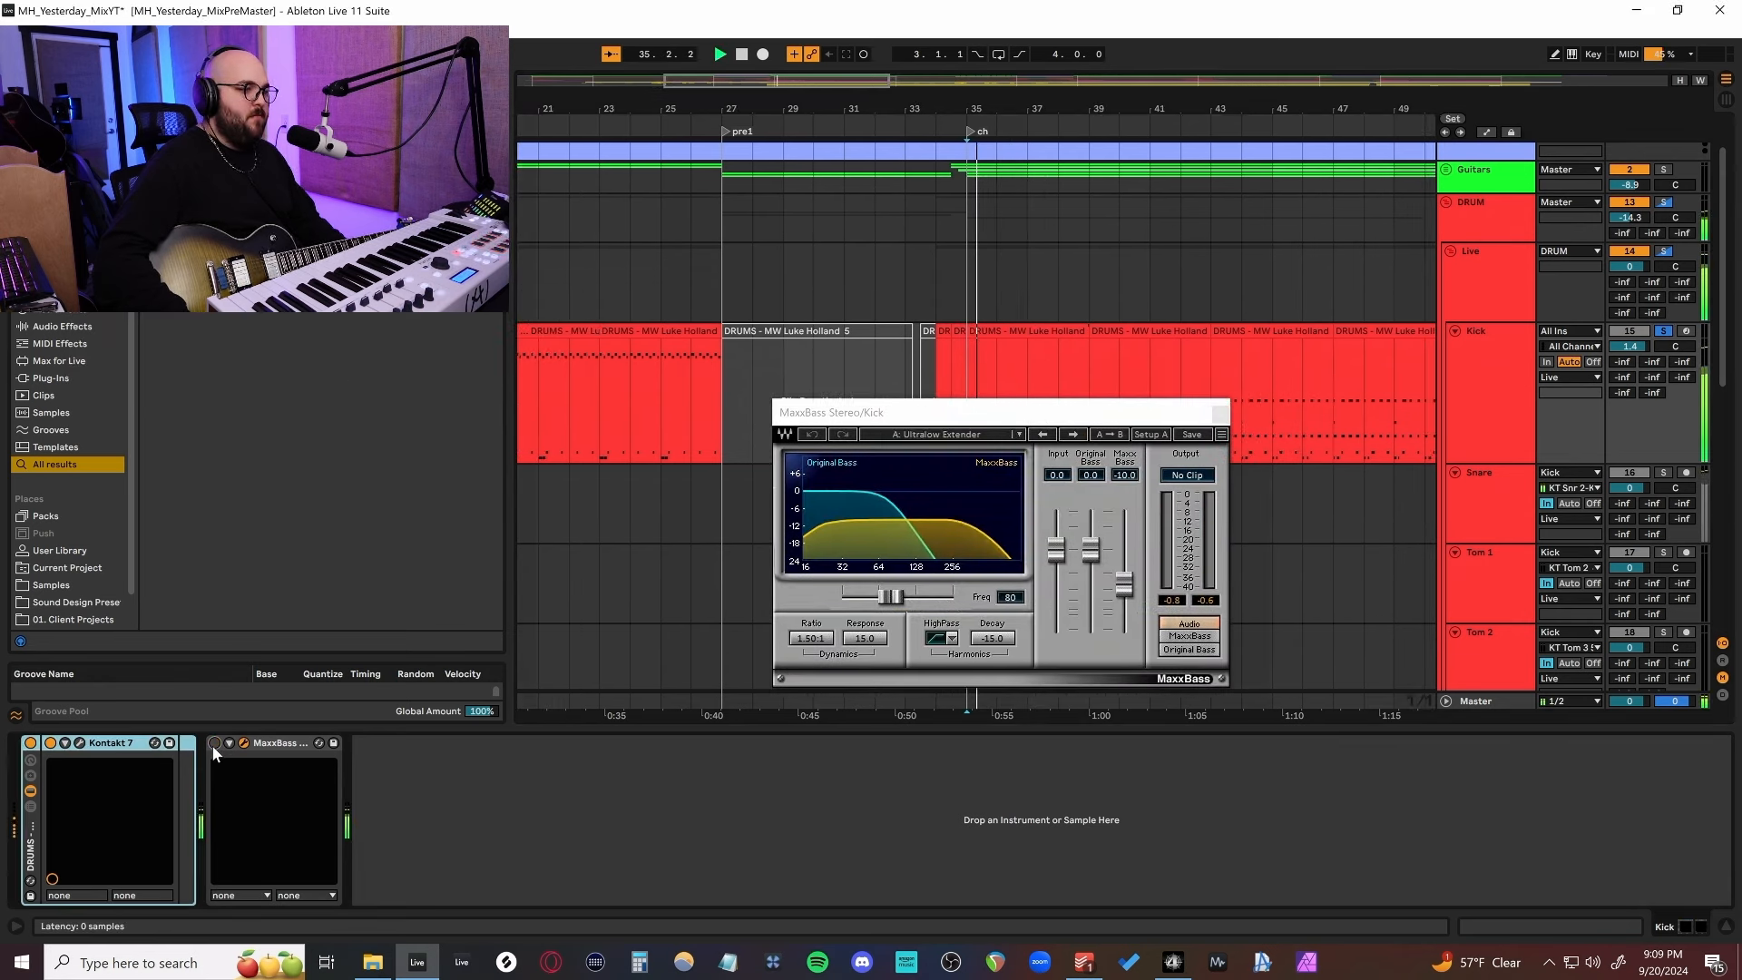
left_click(215, 743)
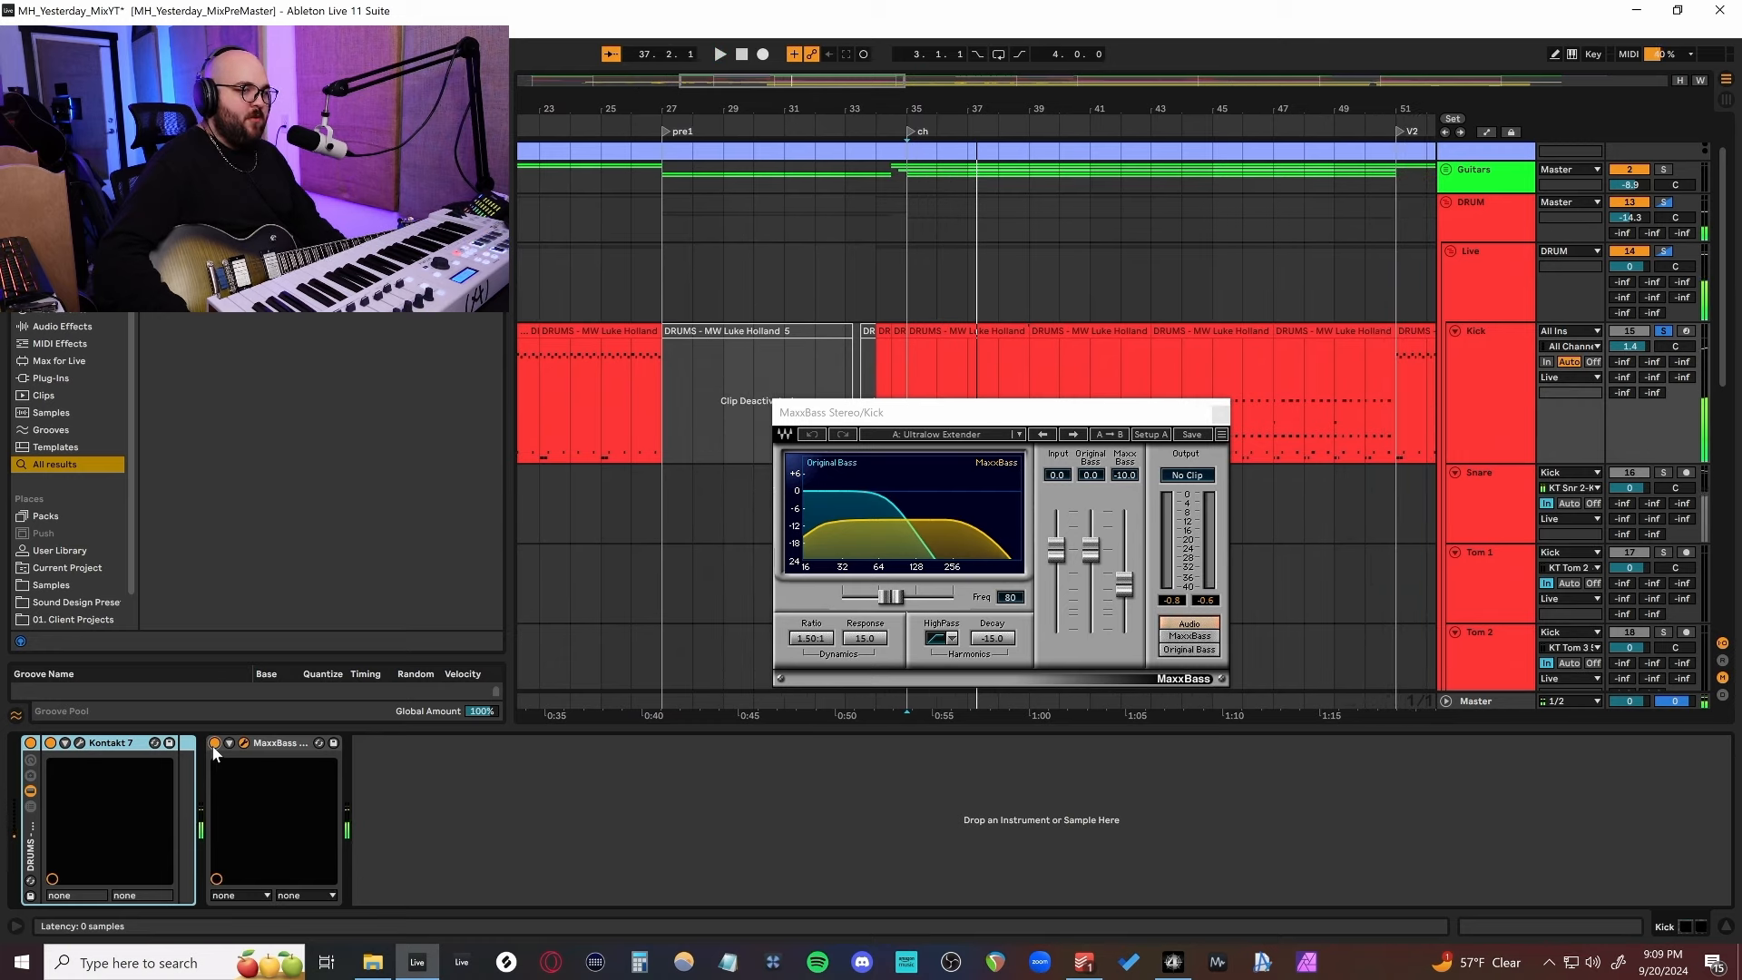
key("space")
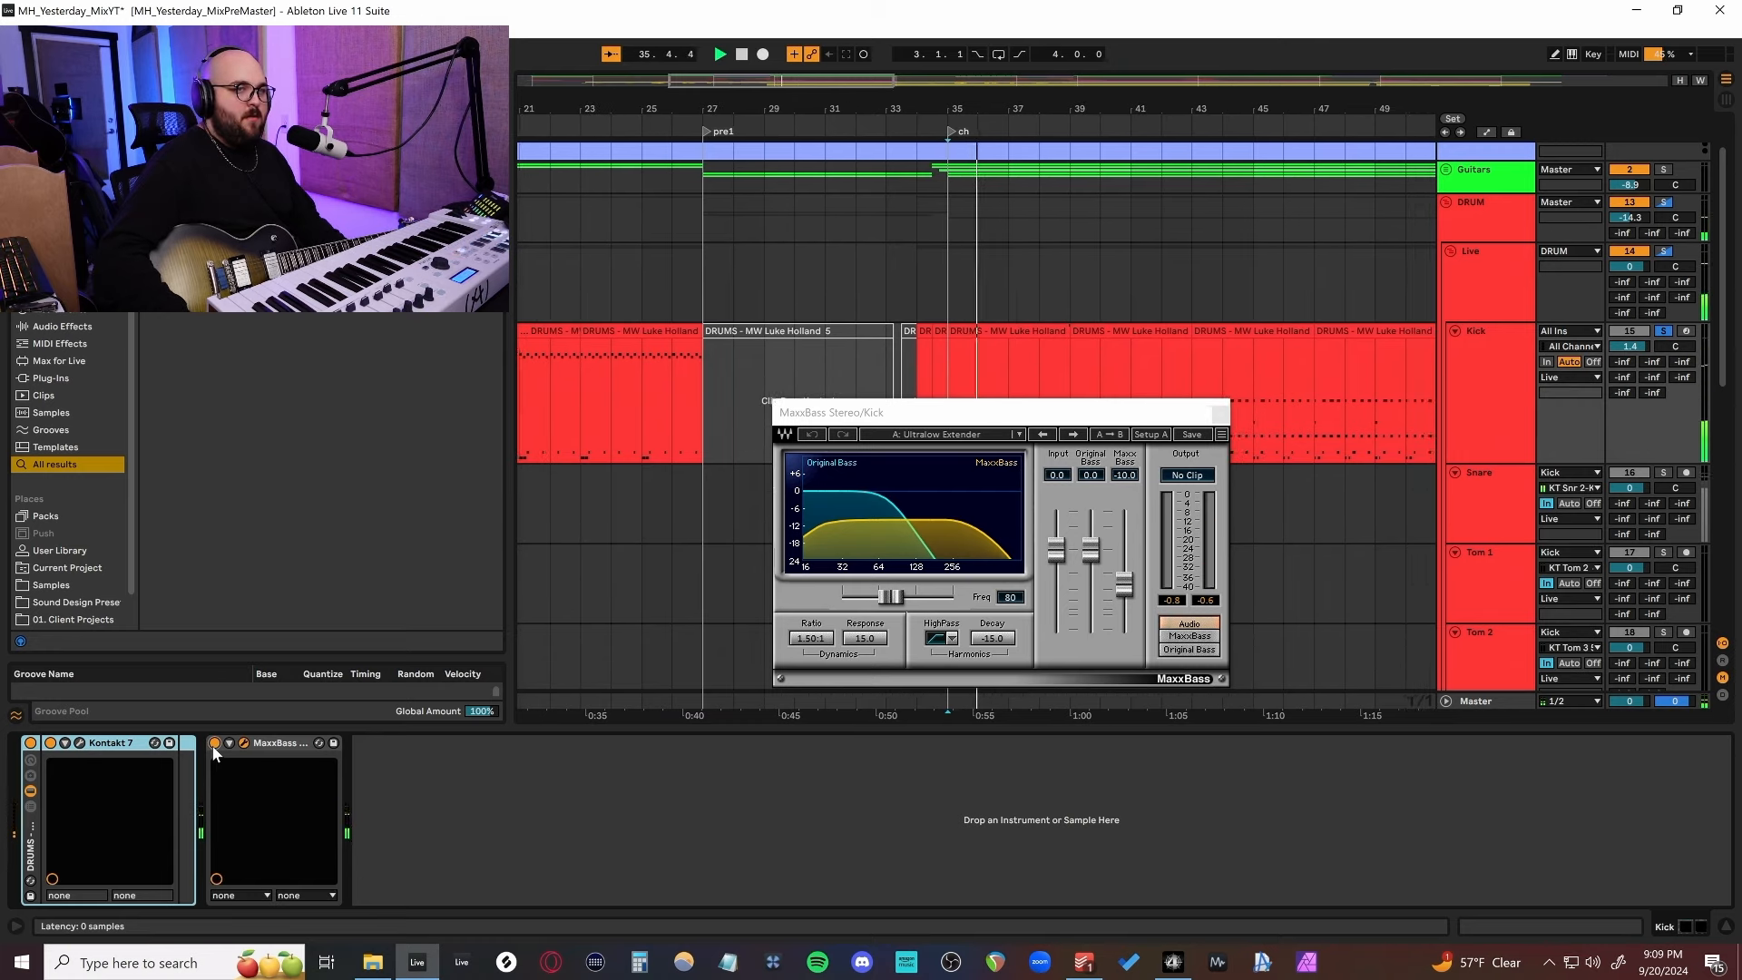
left_click(1220, 413)
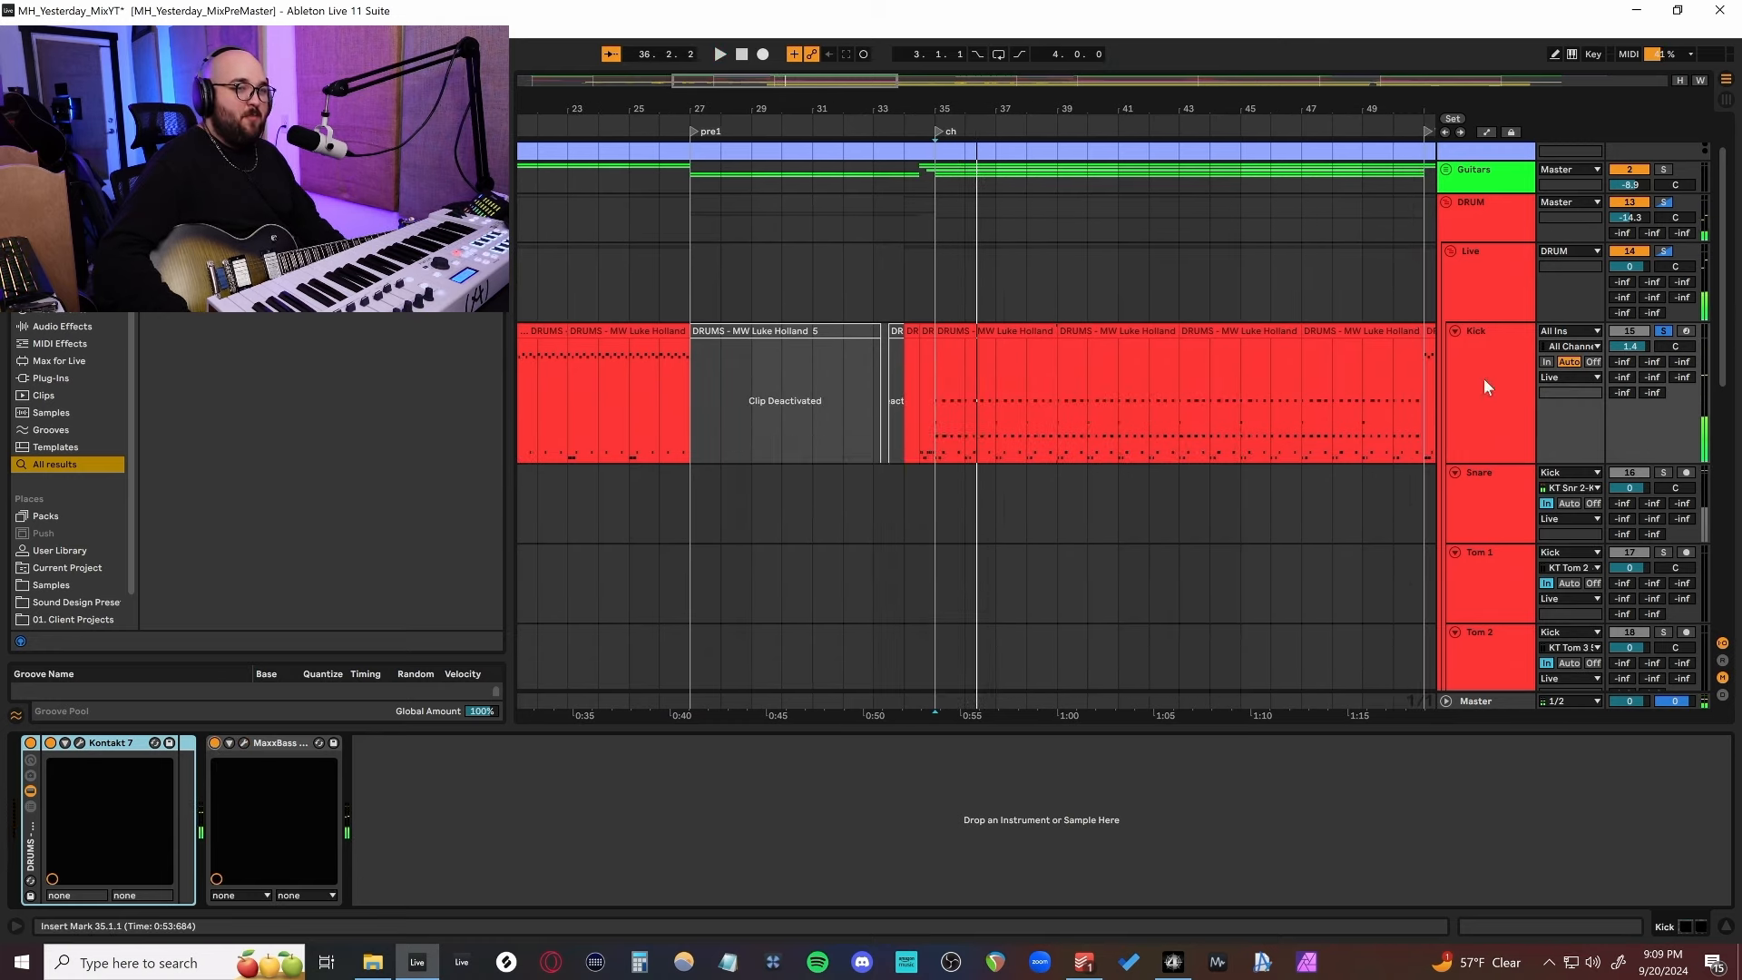
Open the Live group's Comp FET-76 and GClip, play the chorus to watch the clipping, and close them.
left_click(1494, 307)
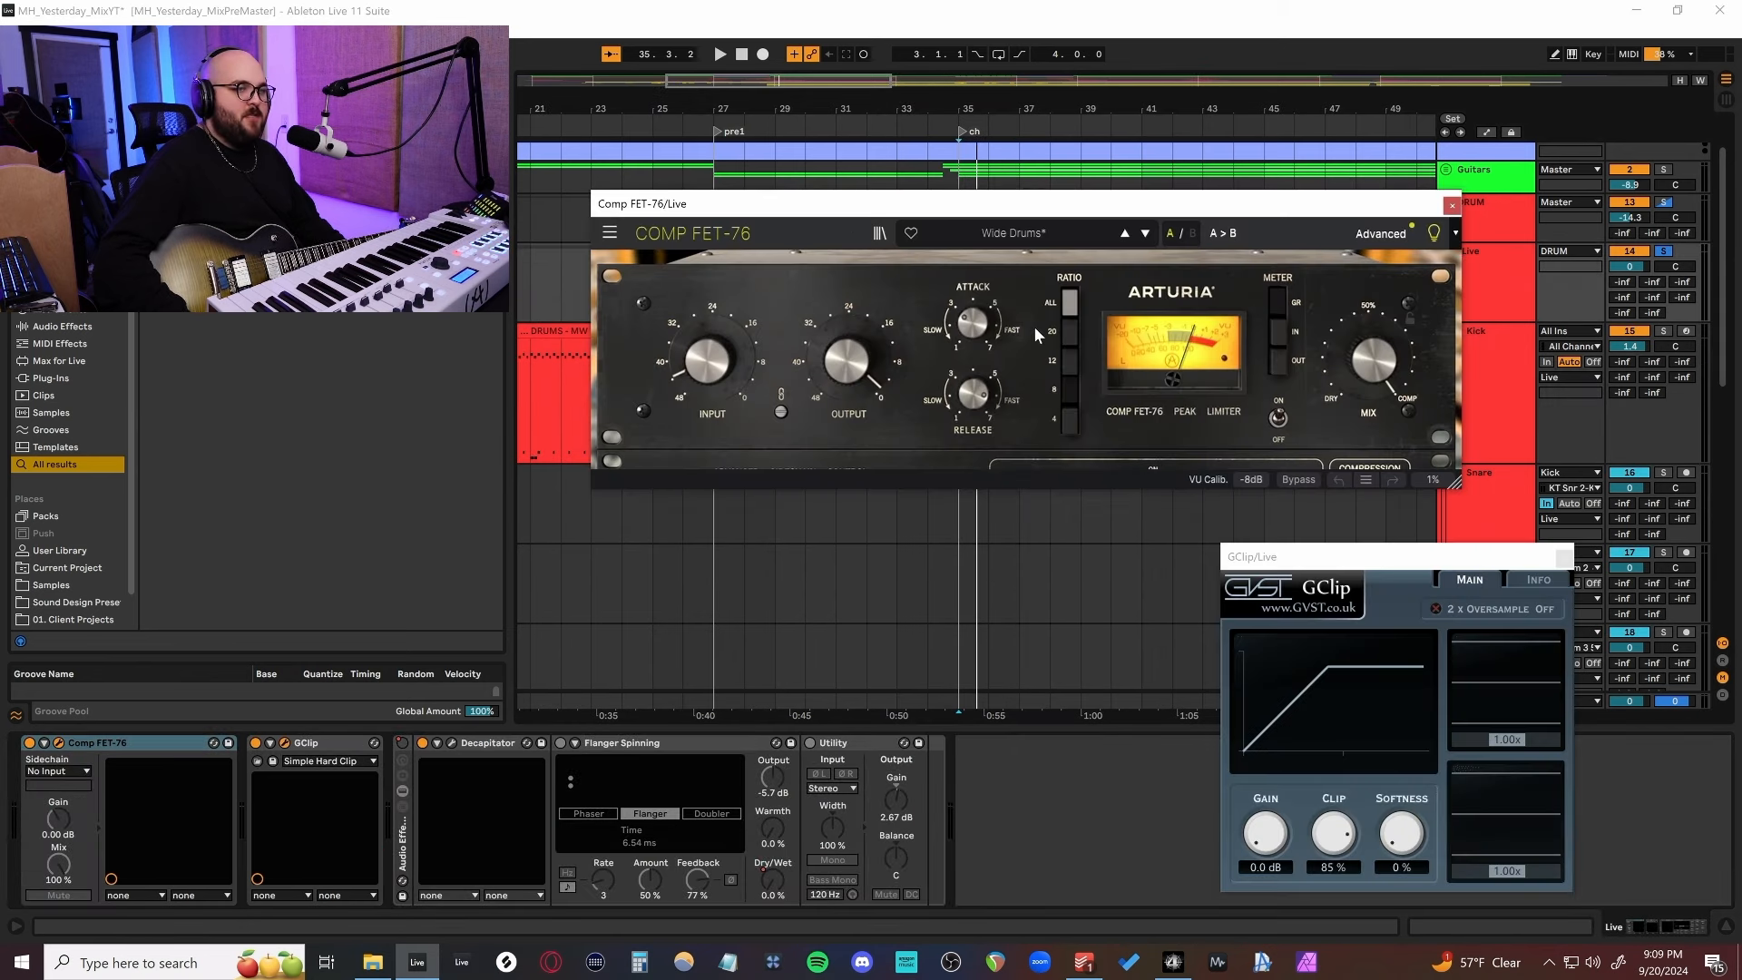
left_click_drag(1304, 557, 1258, 506)
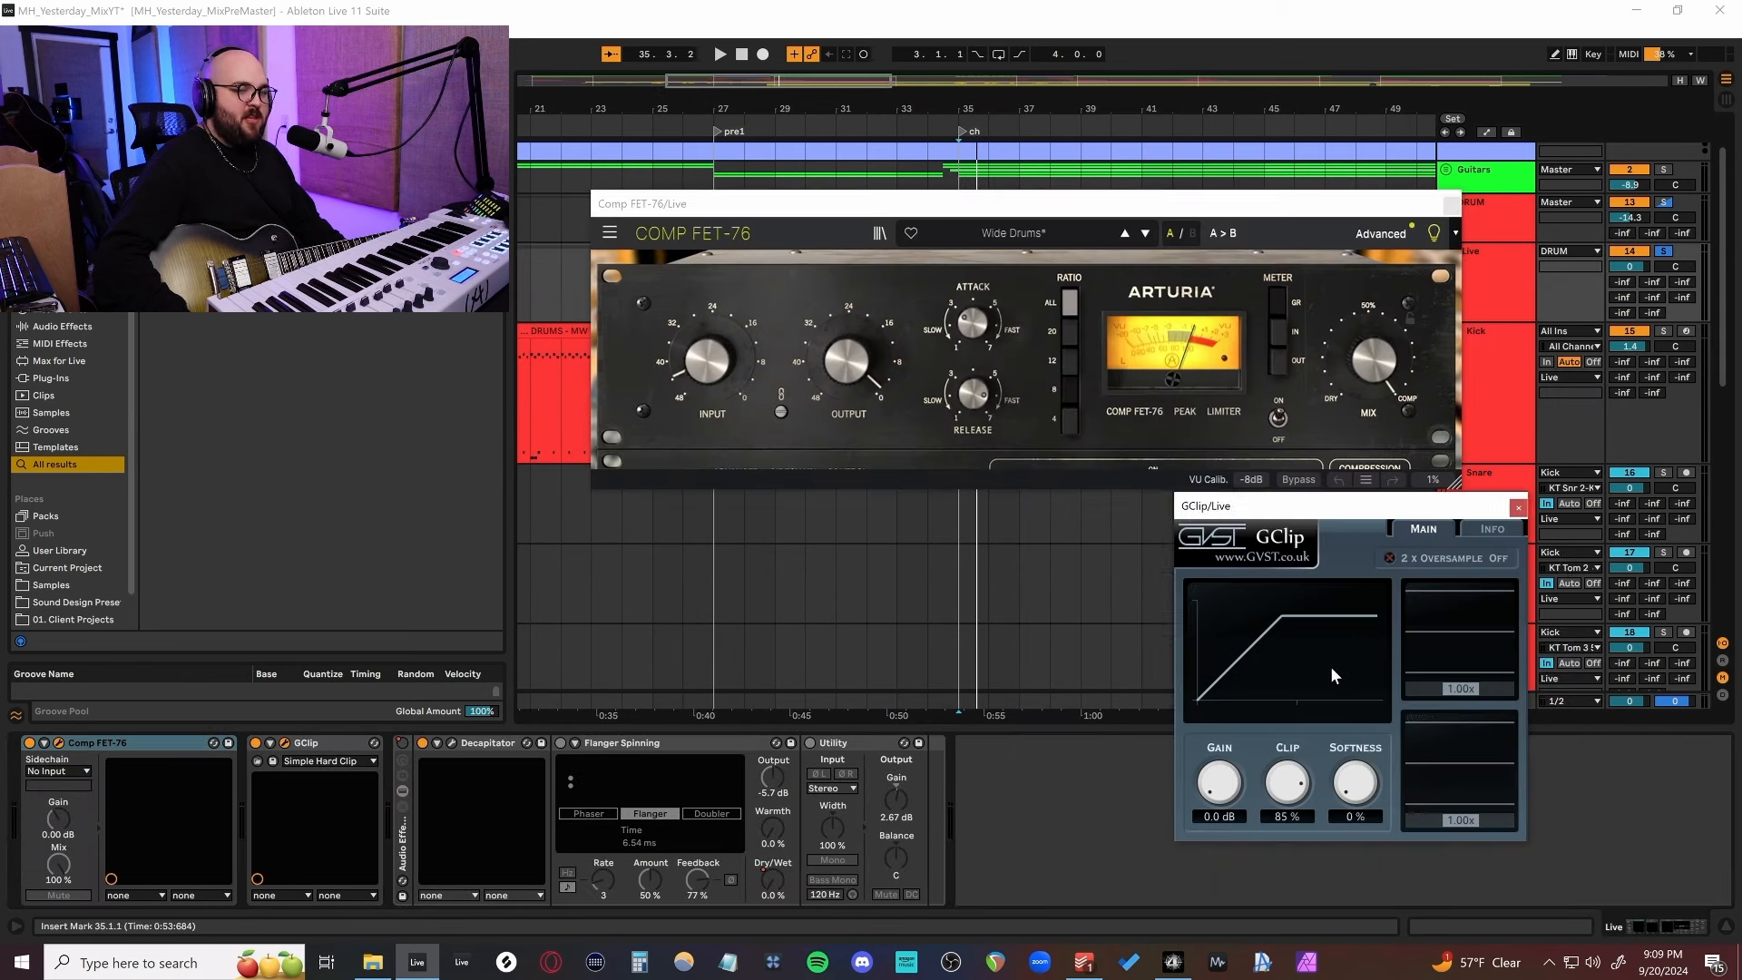
key("space")
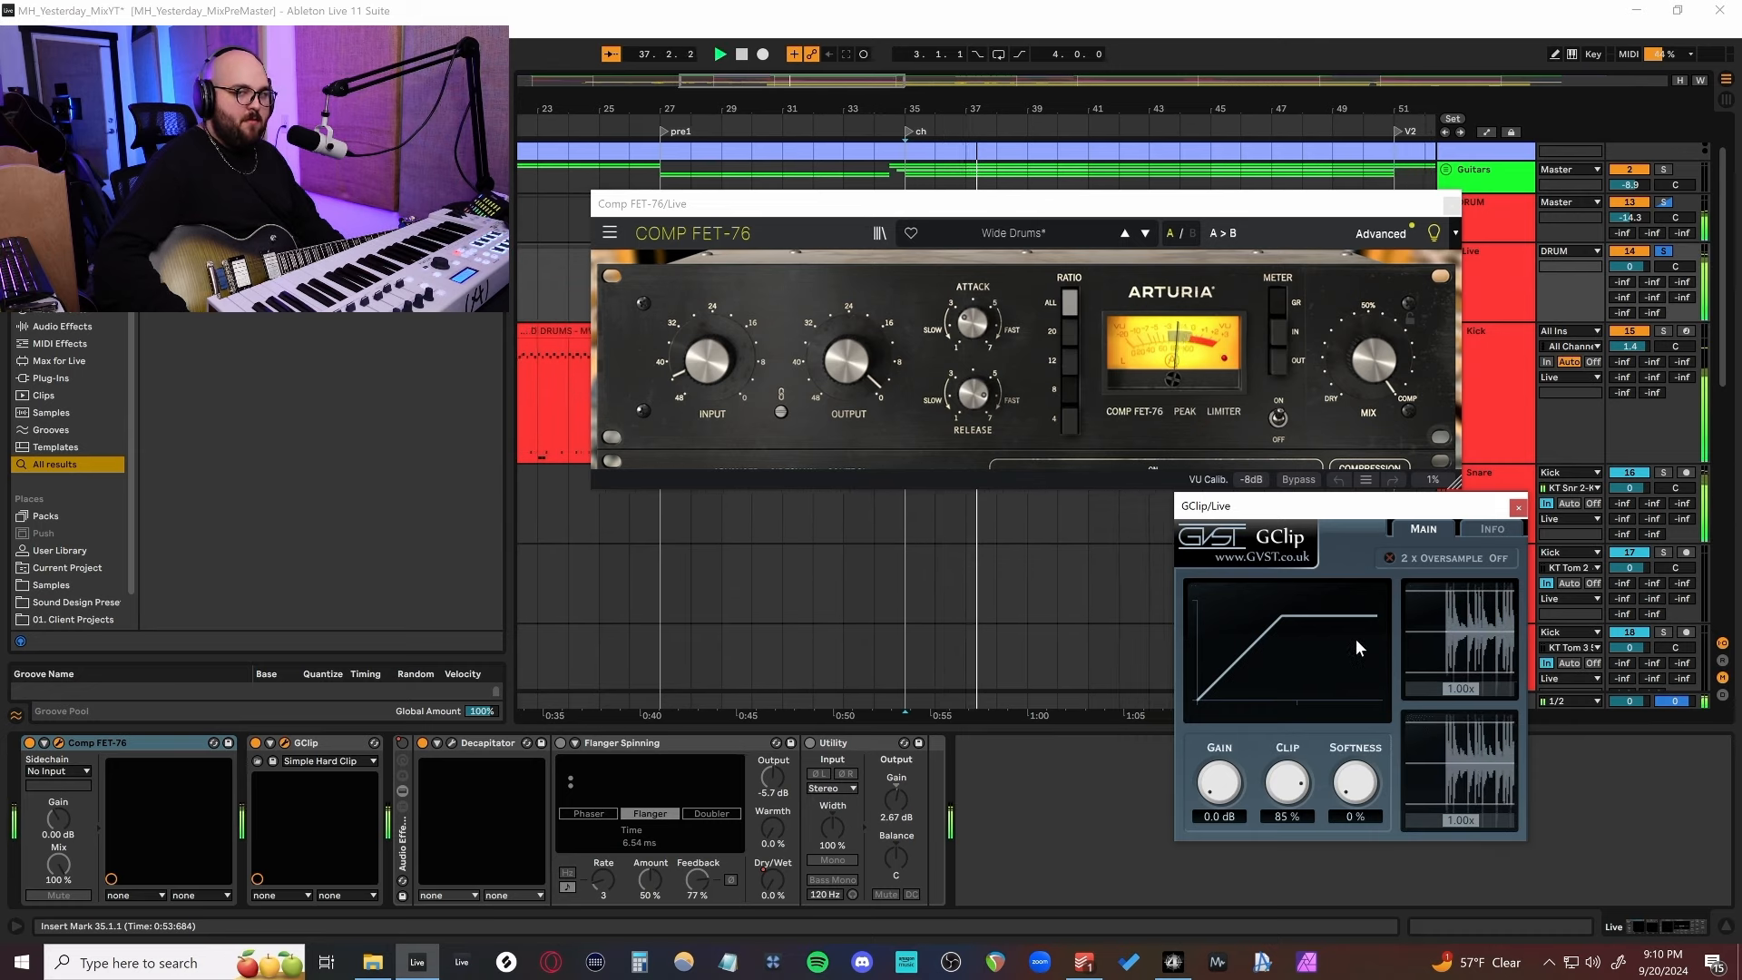
key("space")
left_click(1518, 509)
Play the live drums from 71.1.1, where the Kick clips resume between Pre 2 and Ch1.
scroll(1254, 510, "left", 5)
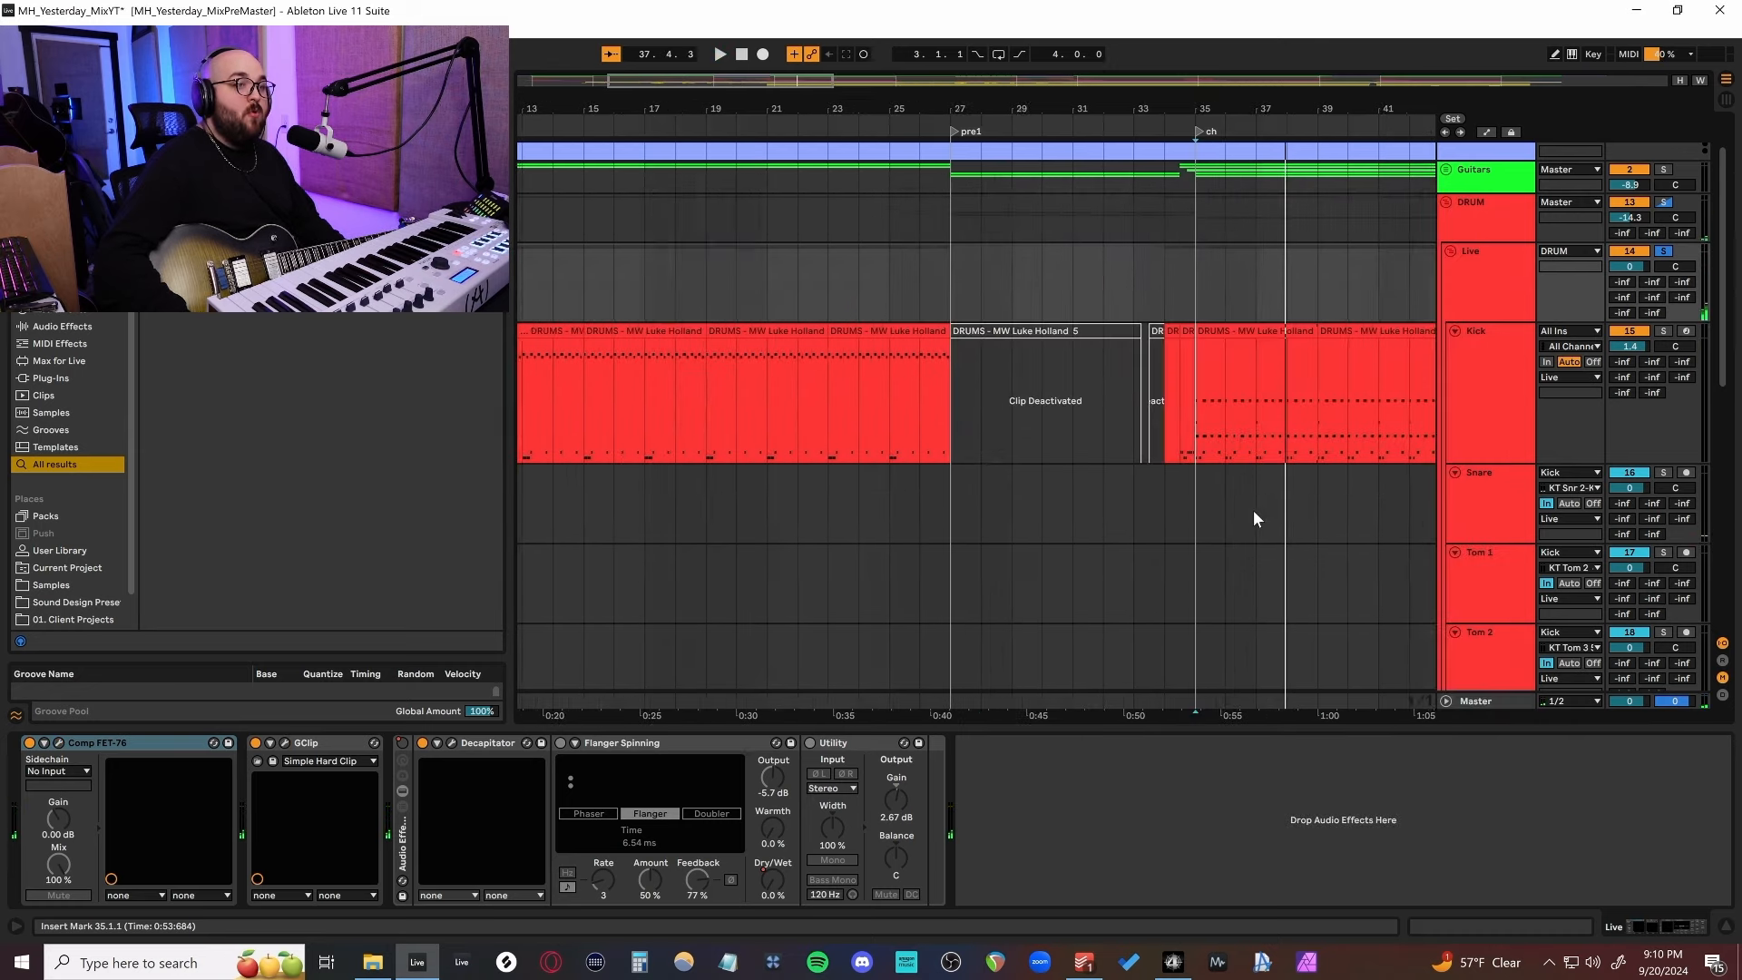
scroll(1194, 536, "right", 3)
scroll(1194, 535, "right", 15)
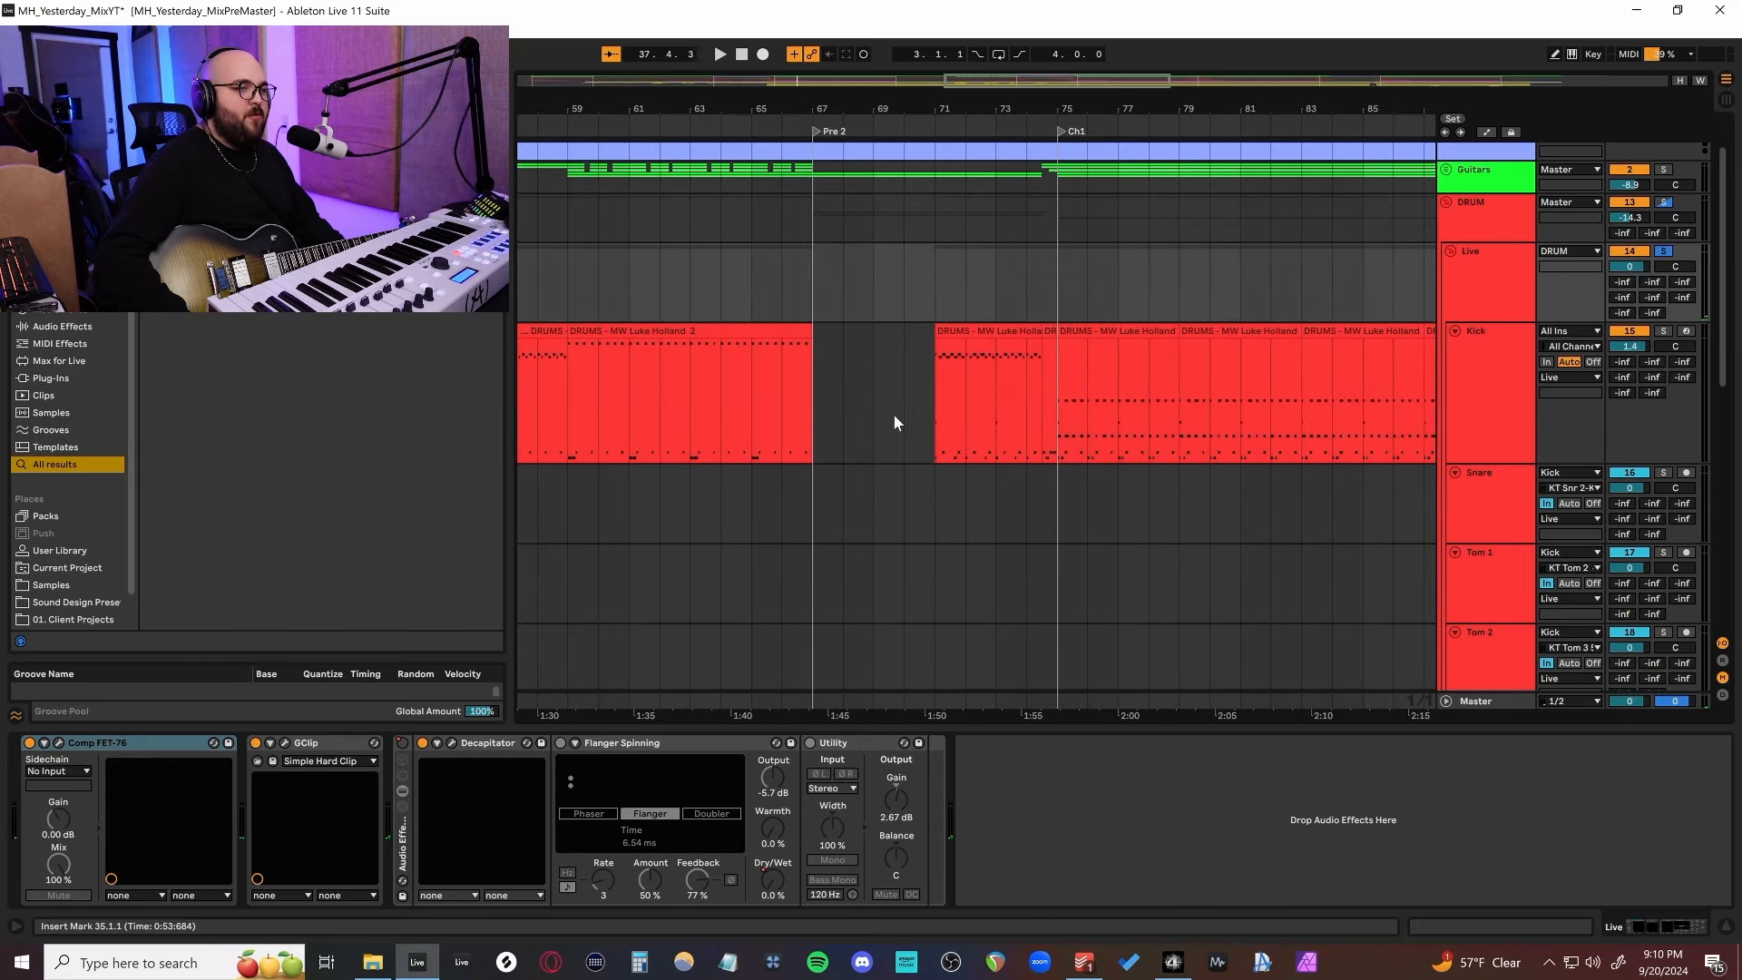
left_click(929, 386)
scroll(924, 392, "up", 3)
key("space")
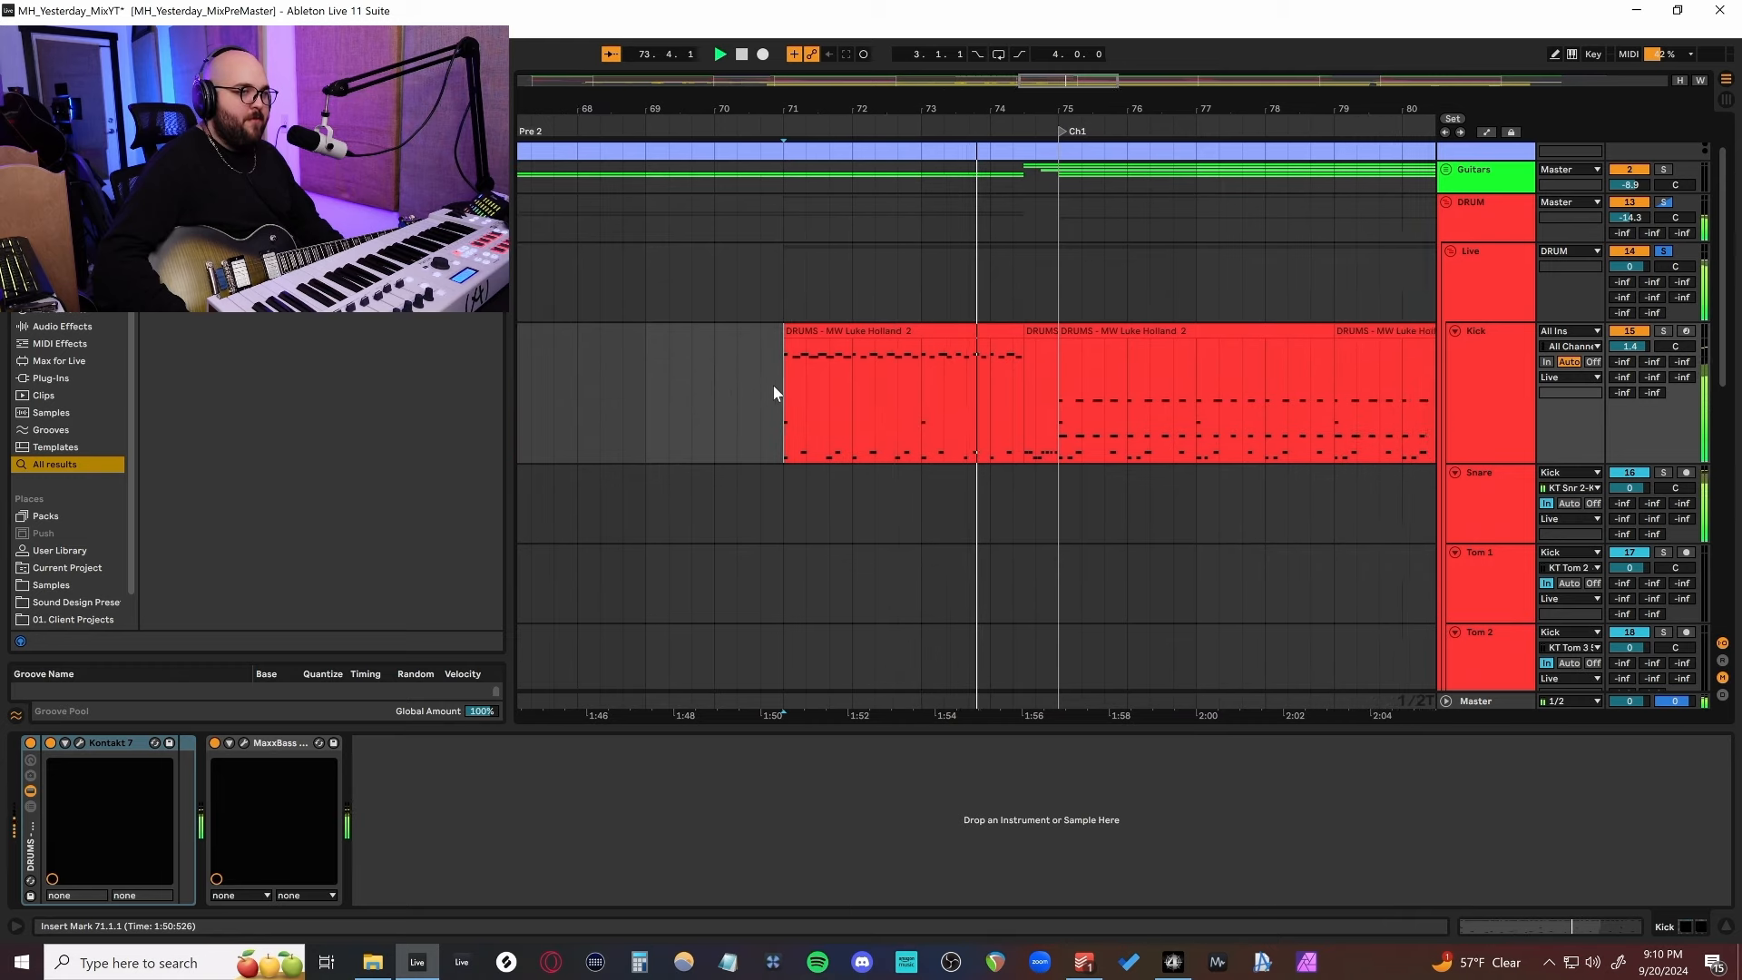
Open the Live group's Decapitator and play the build into Ch1 to watch its drive meter.
left_click(1492, 273)
left_click_drag(1180, 385, 1235, 523)
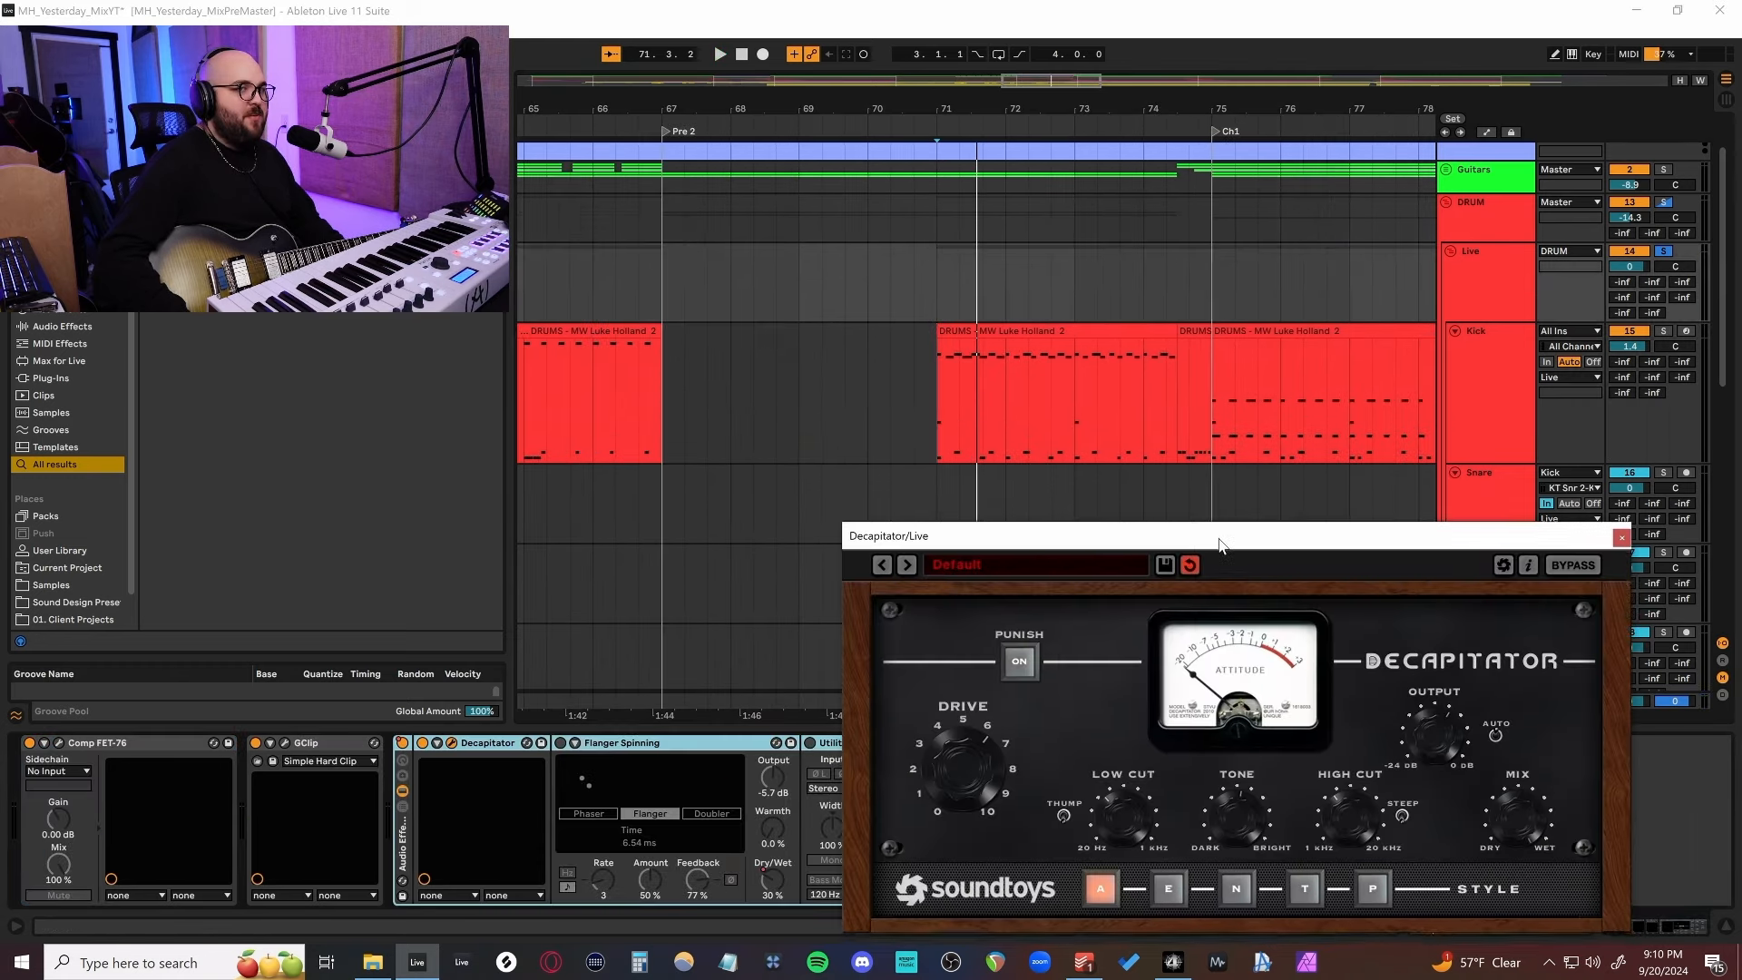
key("space")
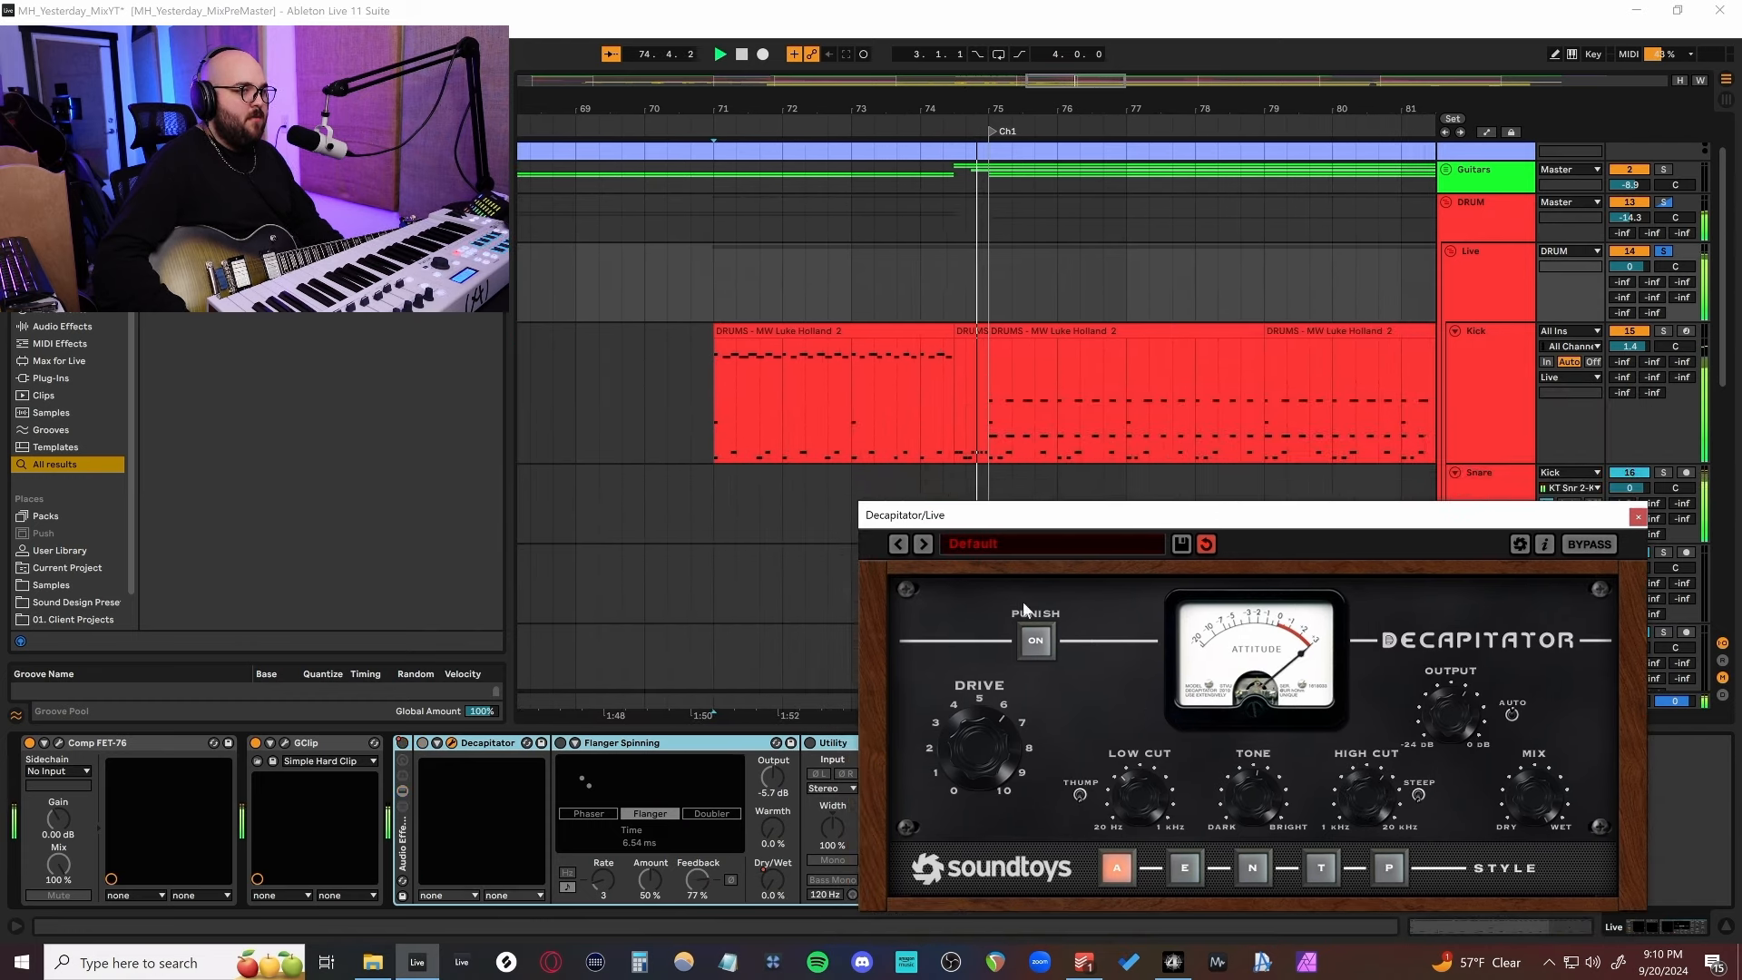
left_click(451, 743)
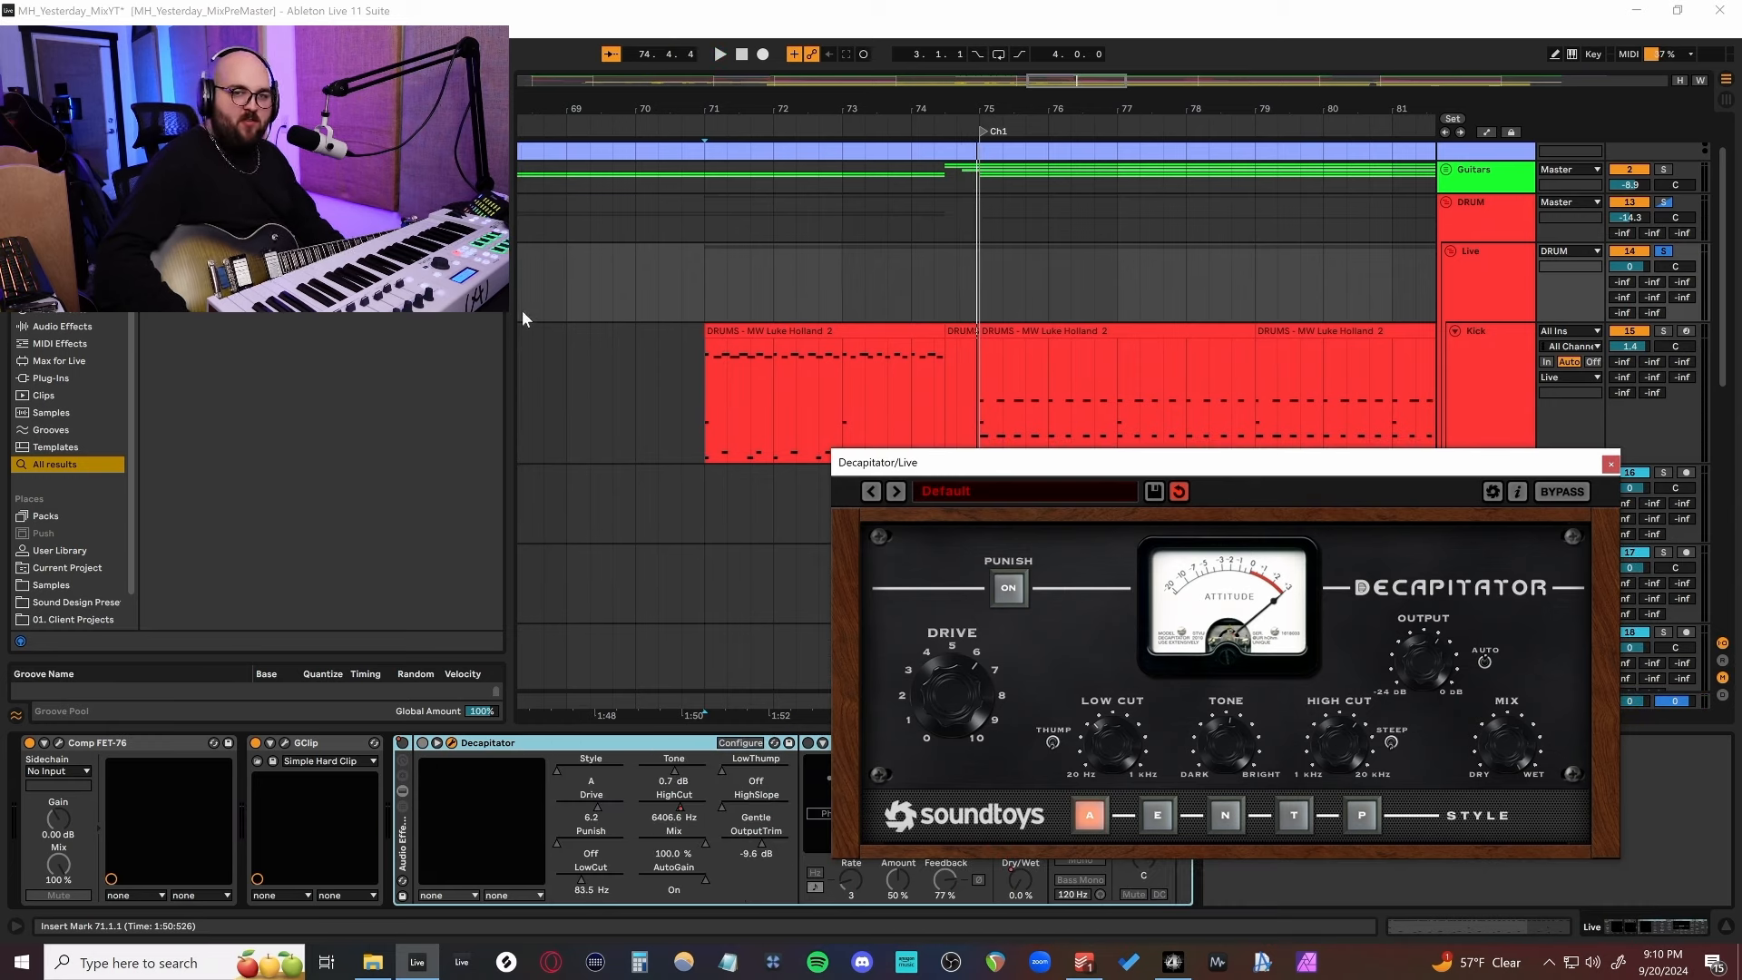
Show the Decapitator's HighCut automation on the Live group, play its rise from 71.1.1, and close the plug-in.
scroll(855, 300, "down", 1)
key("a")
key("space")
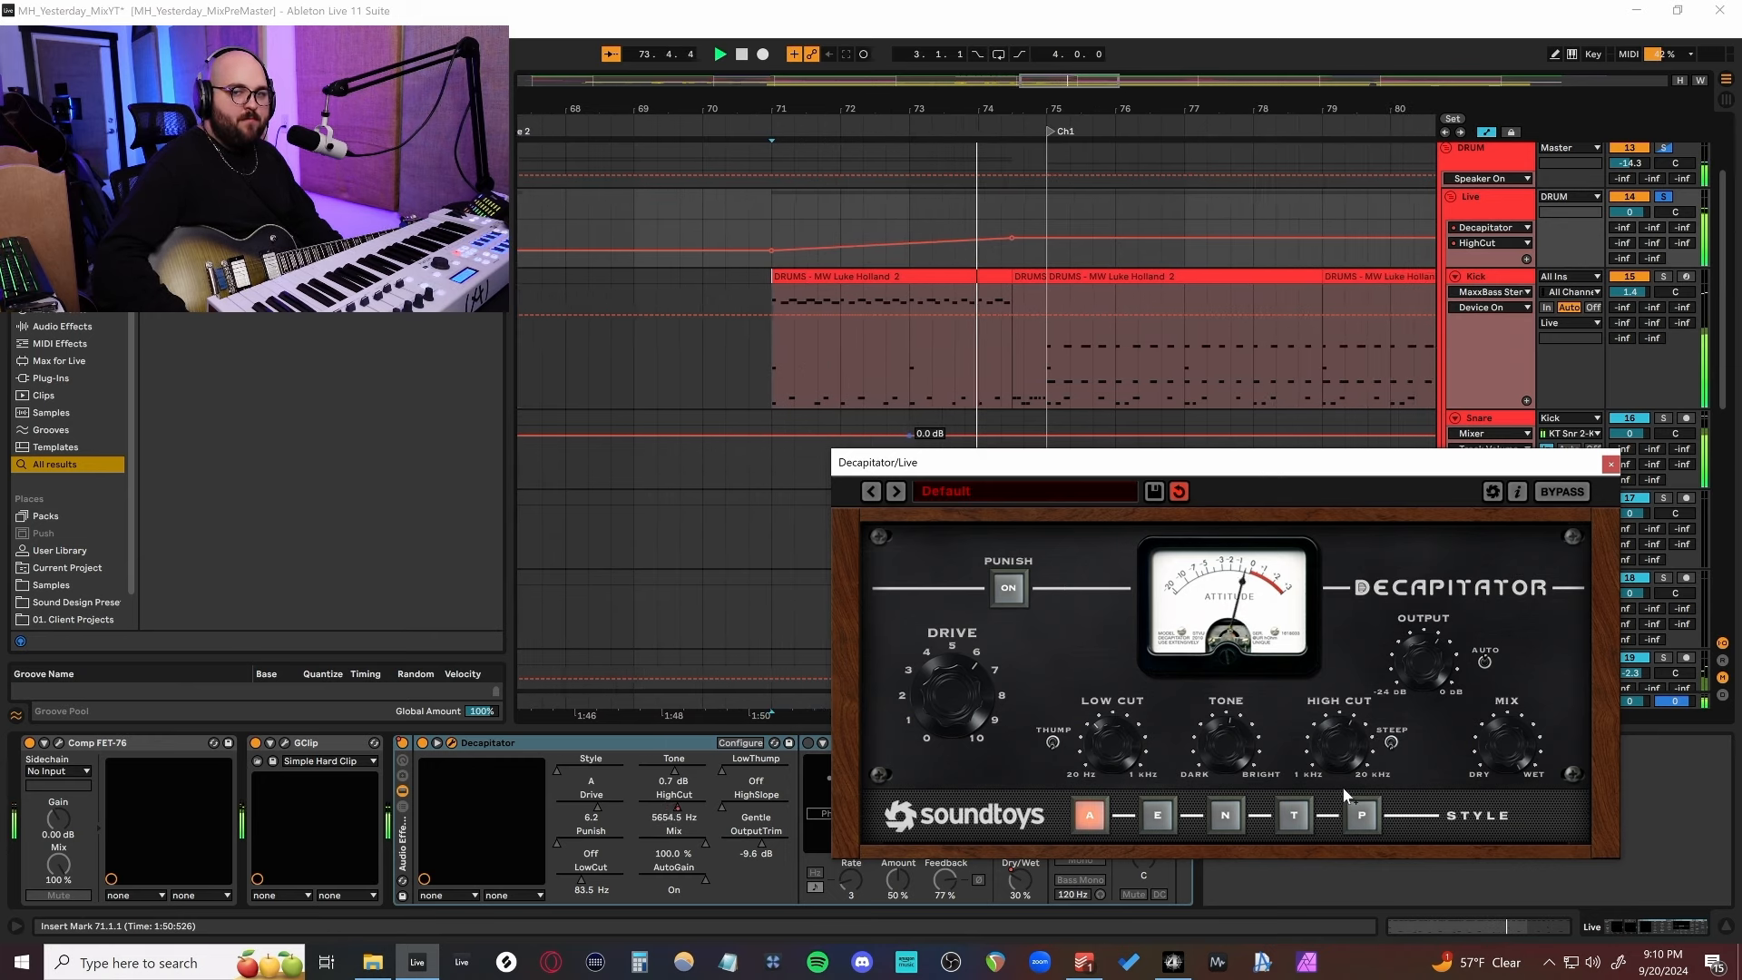
key("space")
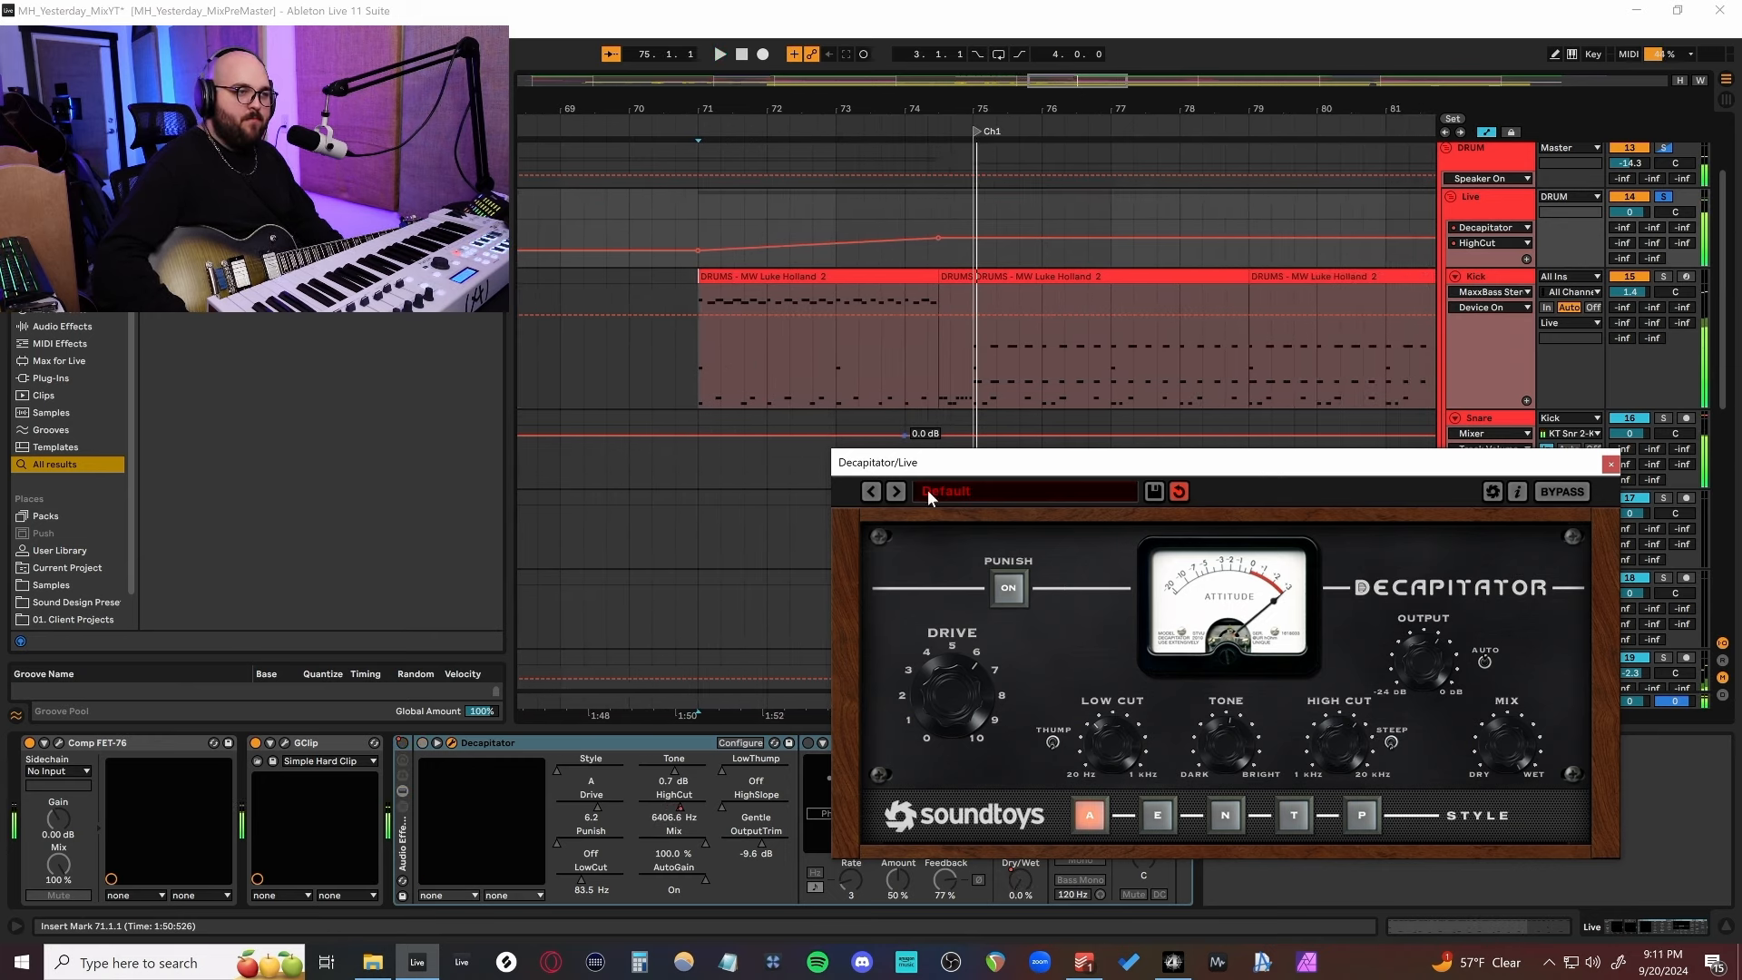
key("a")
left_click(452, 743)
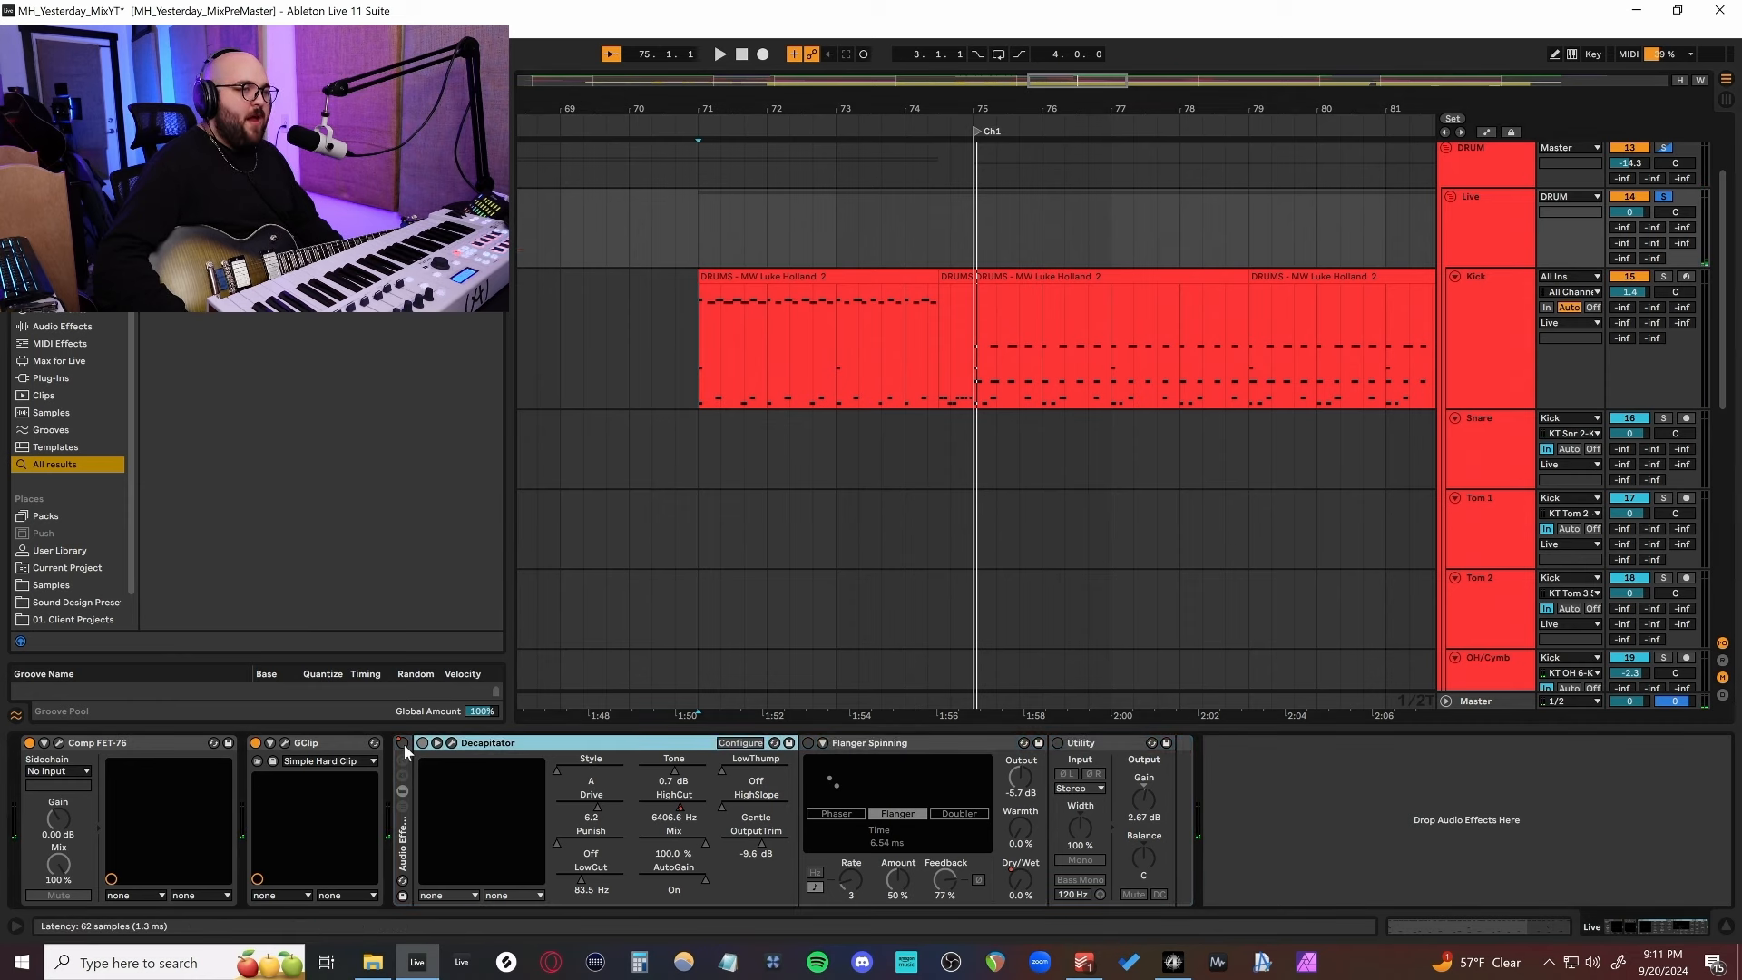
Show the Live group's Audio Effect Rack Device On automation and play the section before Ch1 where it switches on.
key("a")
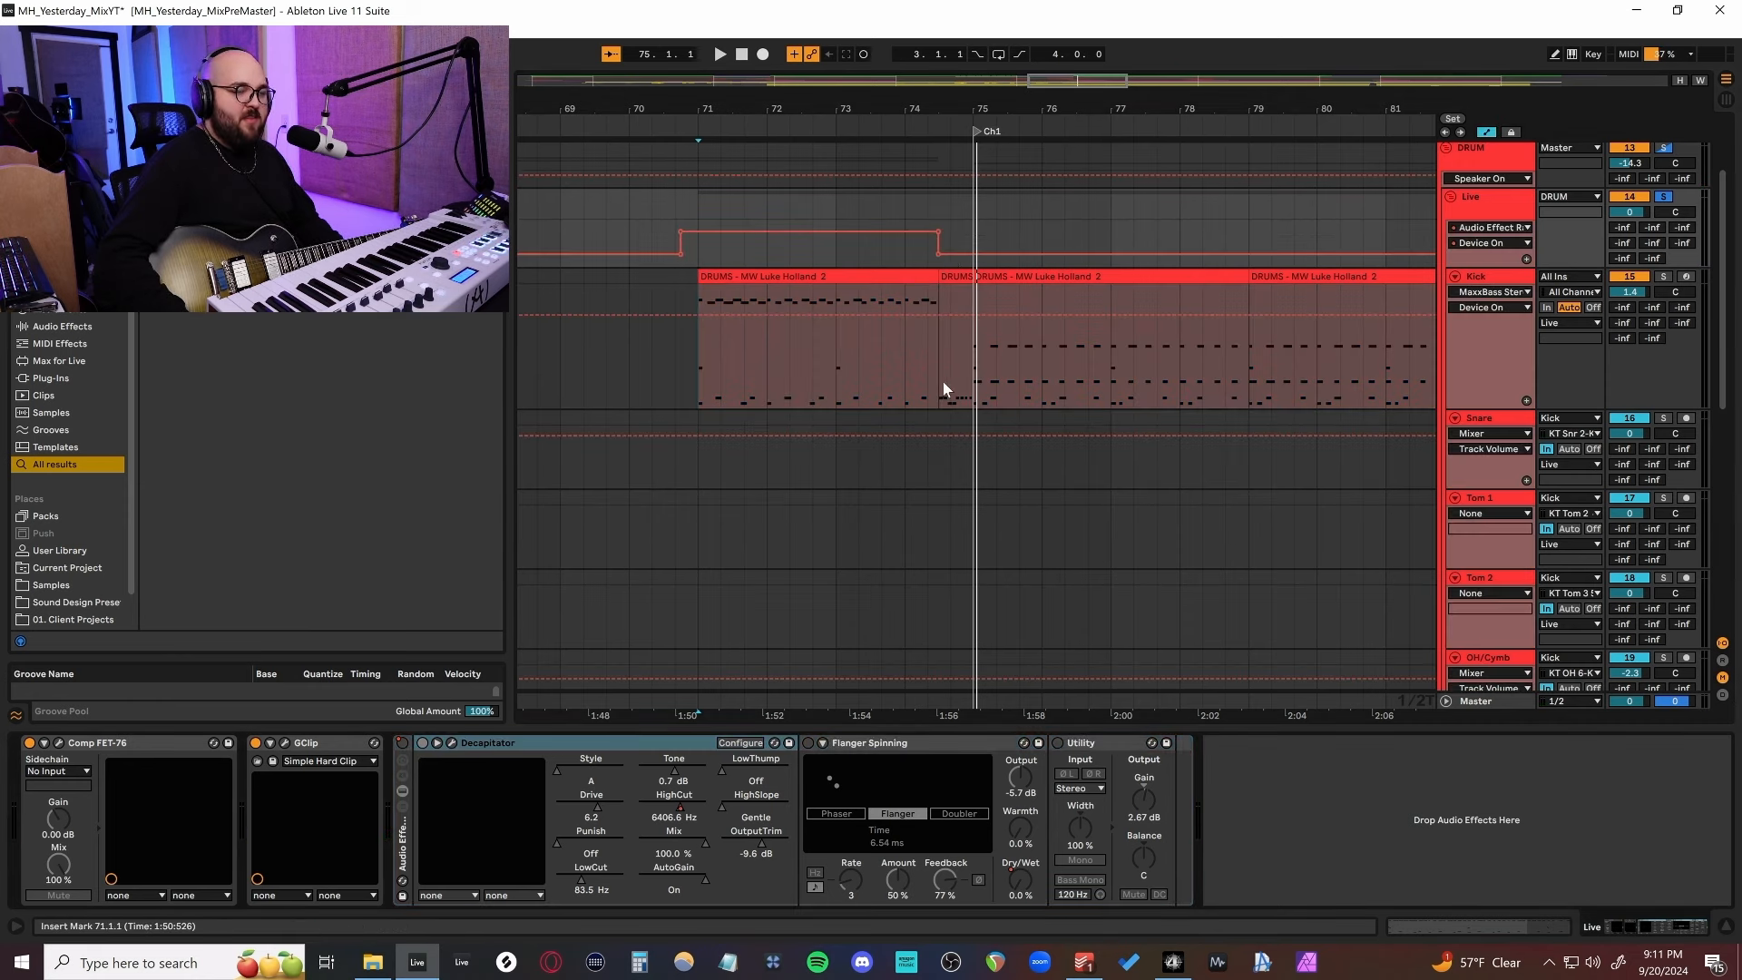
key("space")
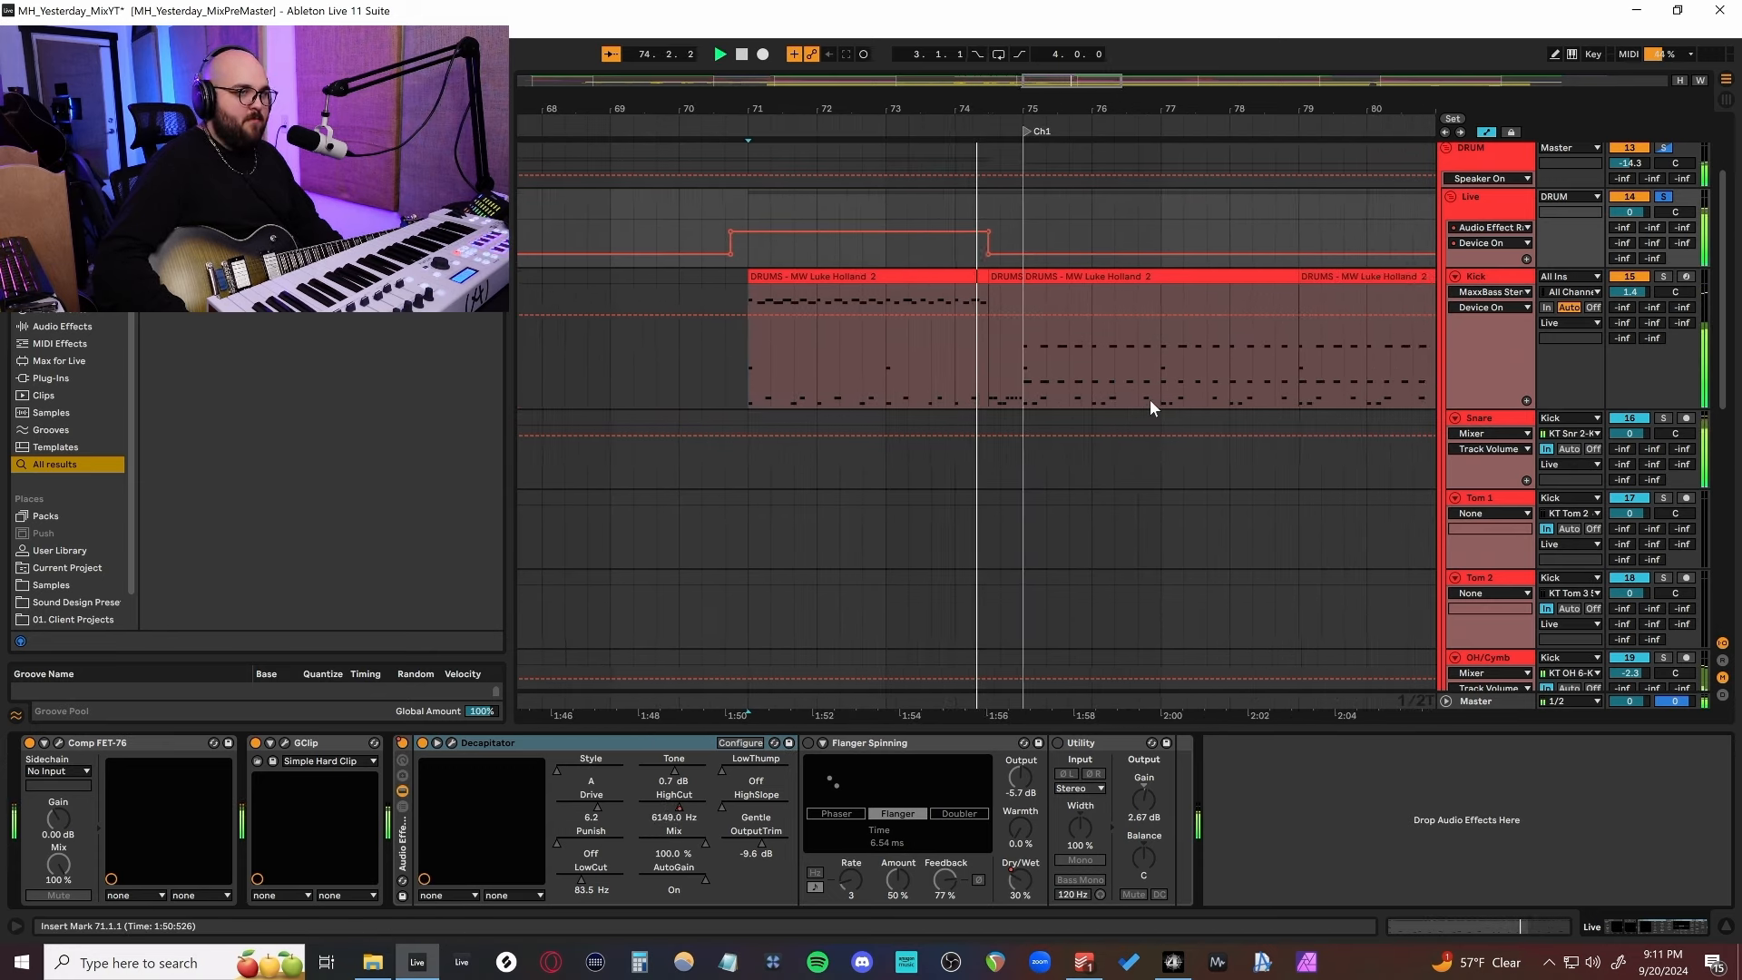
left_click(786, 223)
key("space")
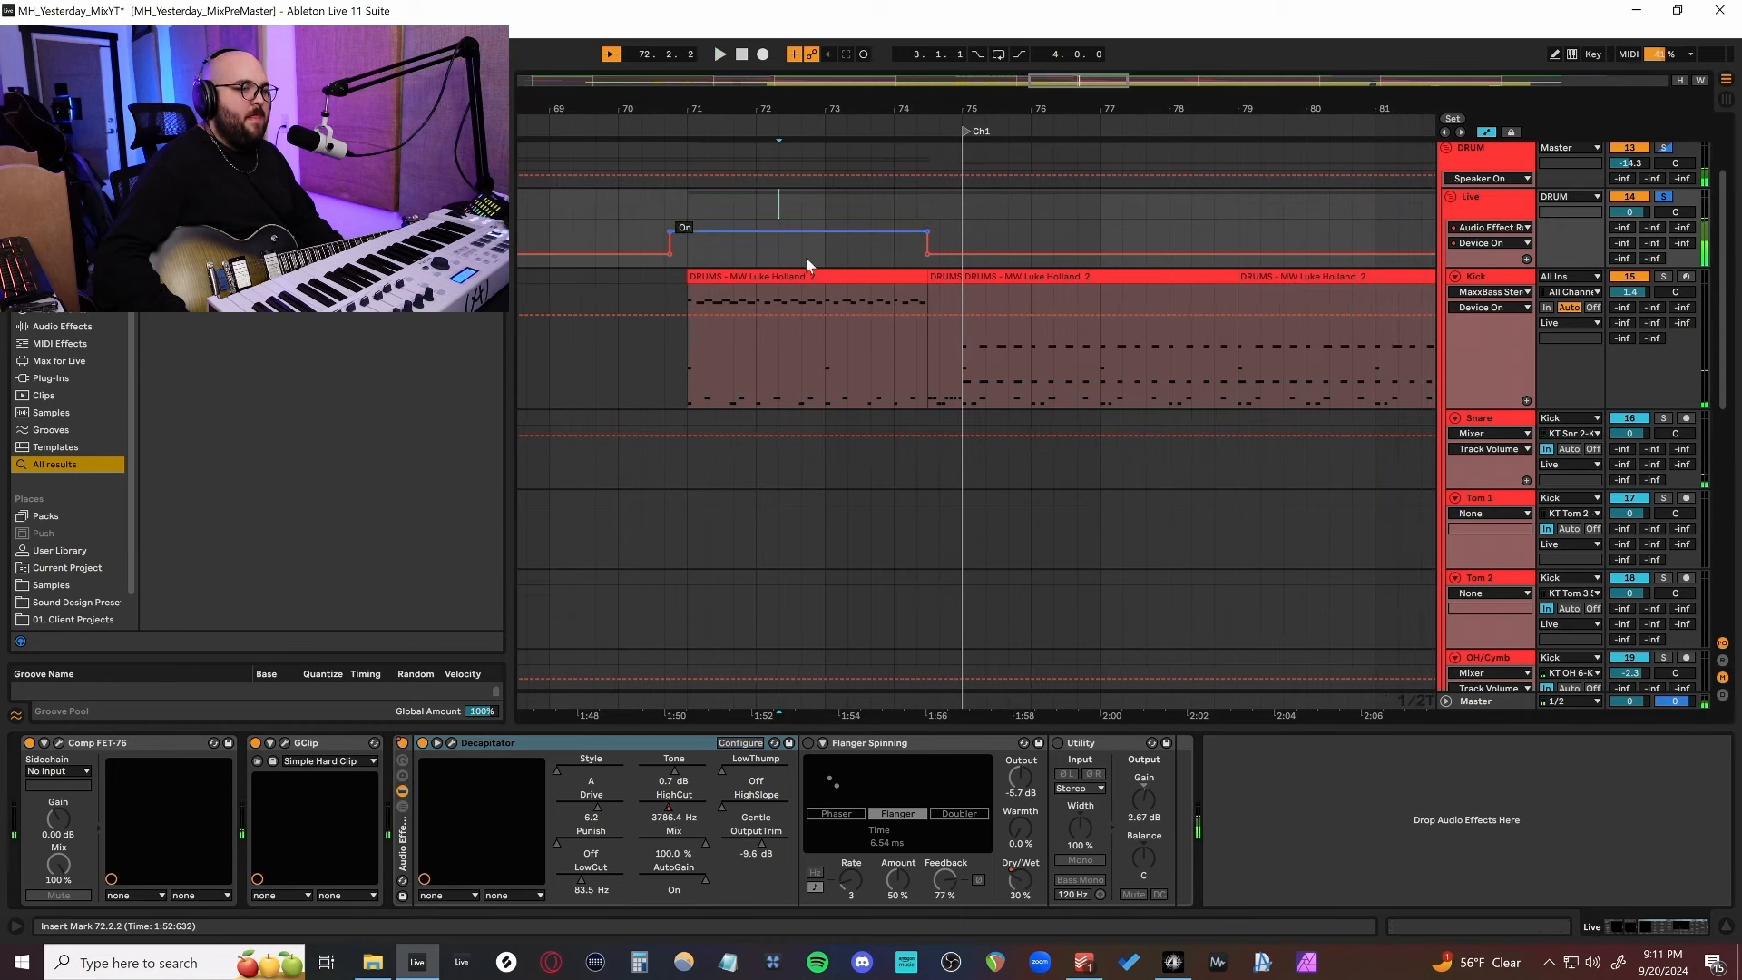
Check the Flanger Spinning and Utility devices in the Live group's rack and play from 72.2.2 into Ch1.
left_click(809, 743)
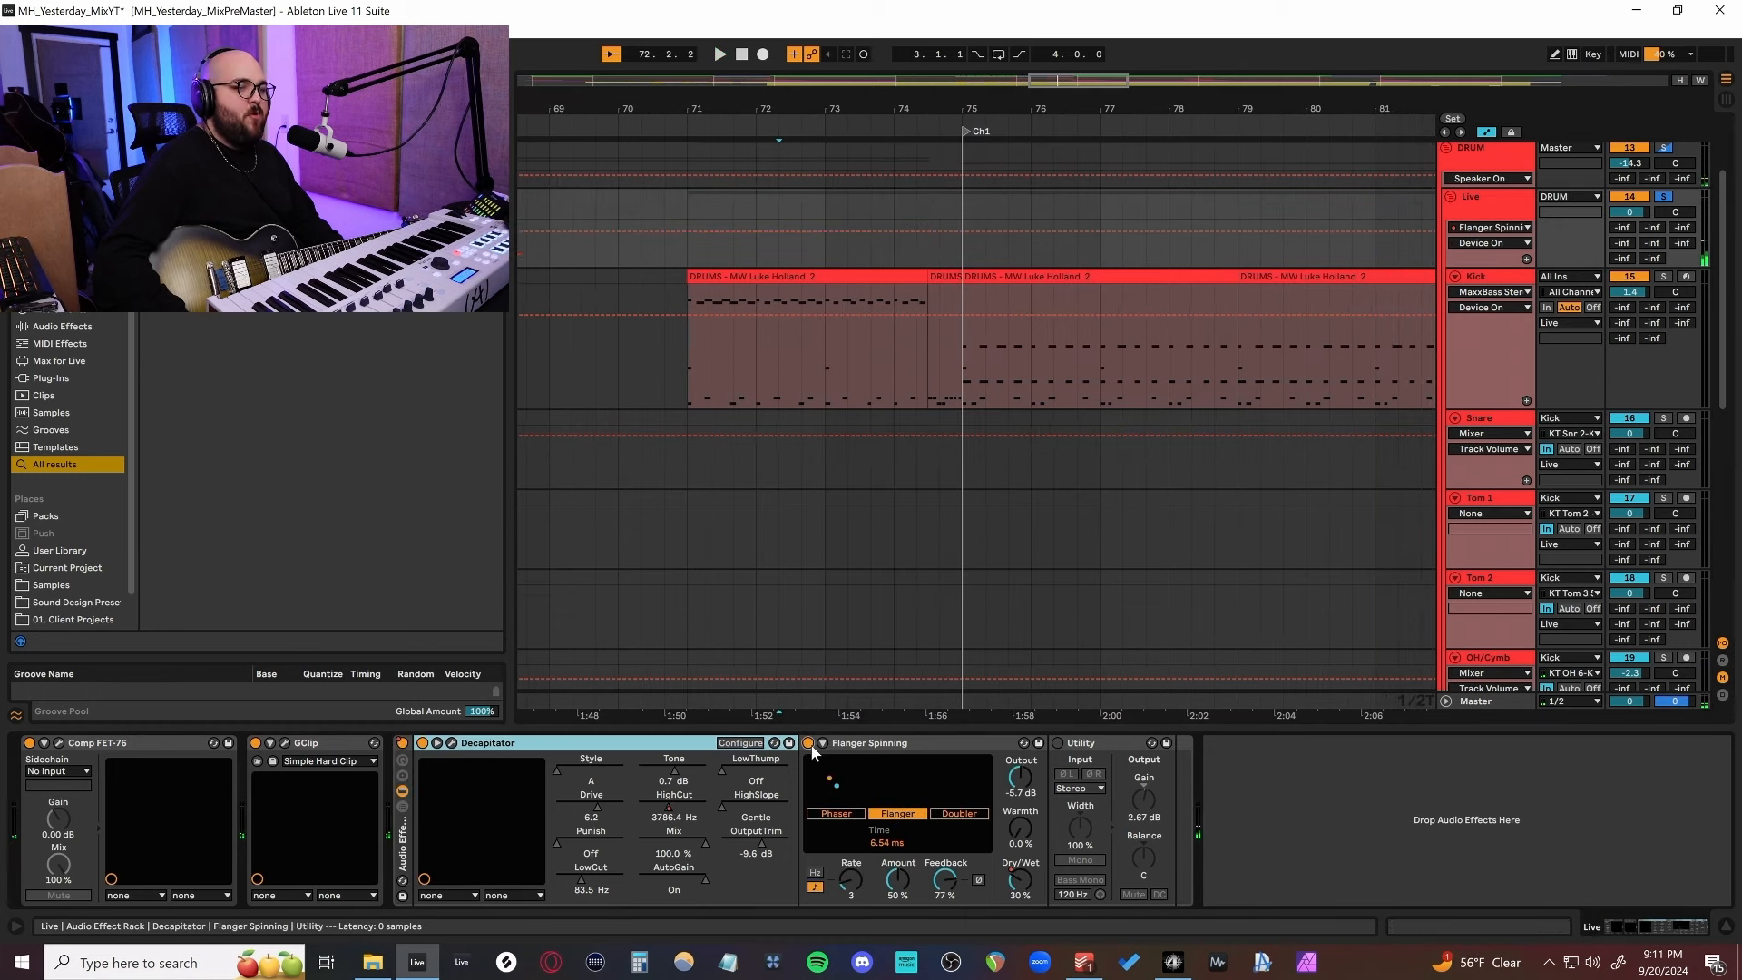
left_click(1059, 742)
key("space")
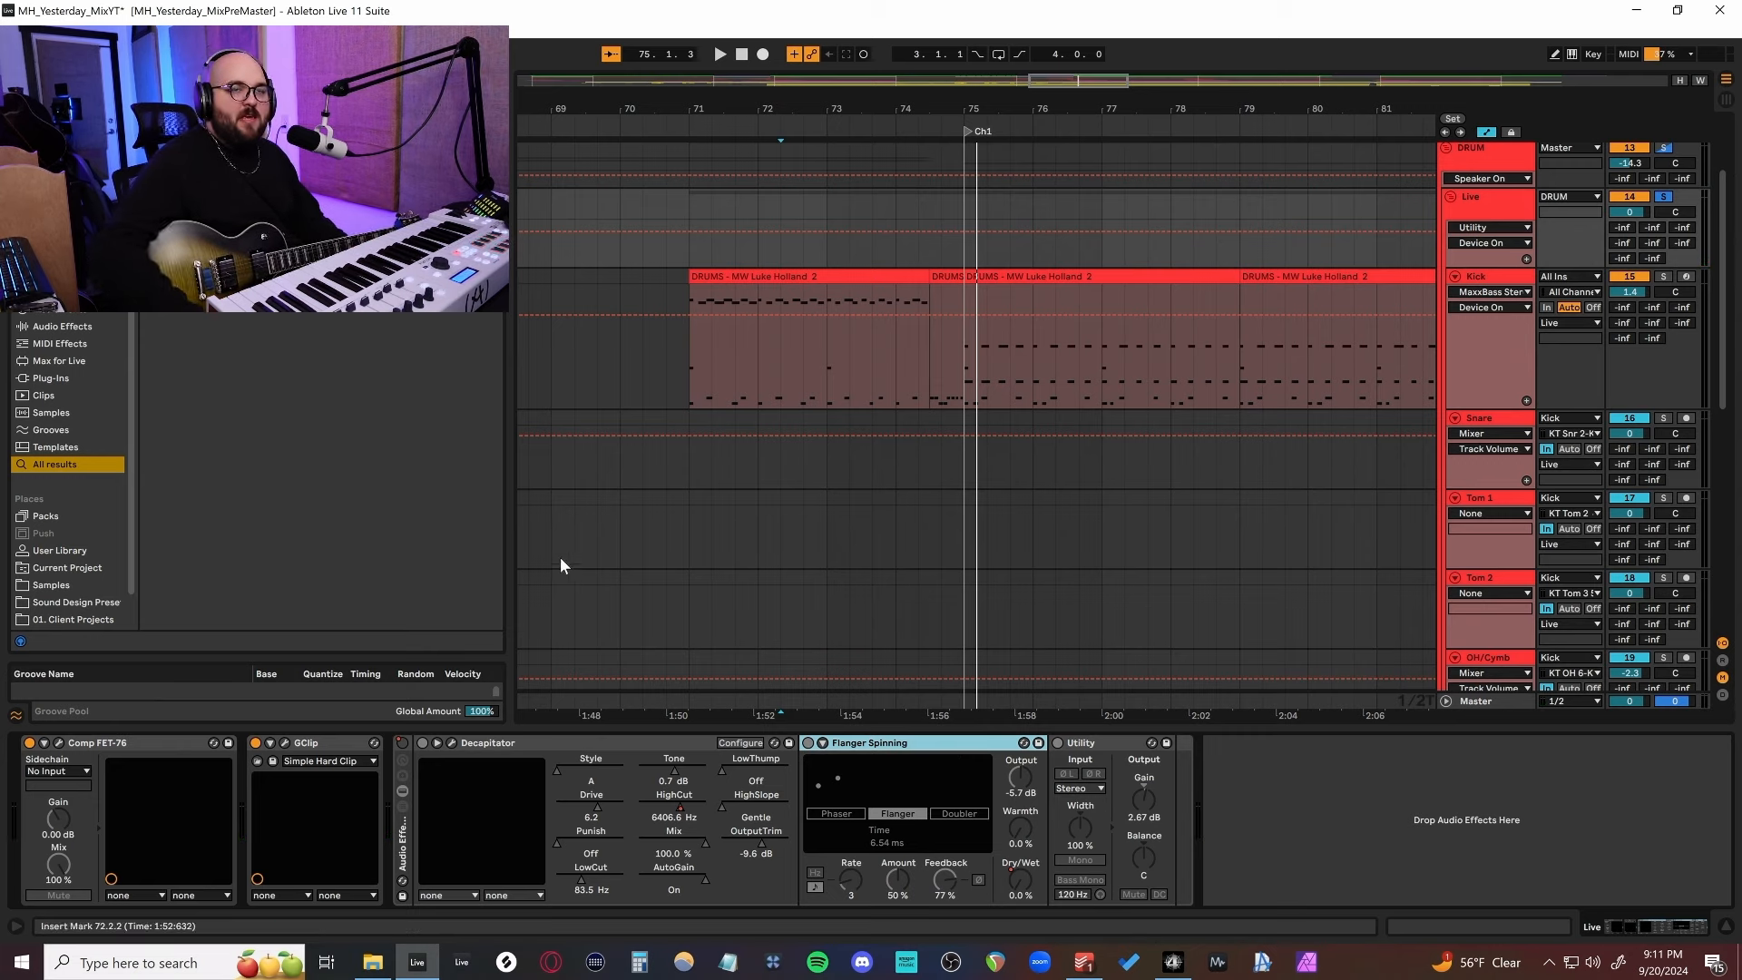
Fold the DRUM group and unfold the SFX group to survey its clips around Pre 2 and Ch1.
left_click(1446, 264)
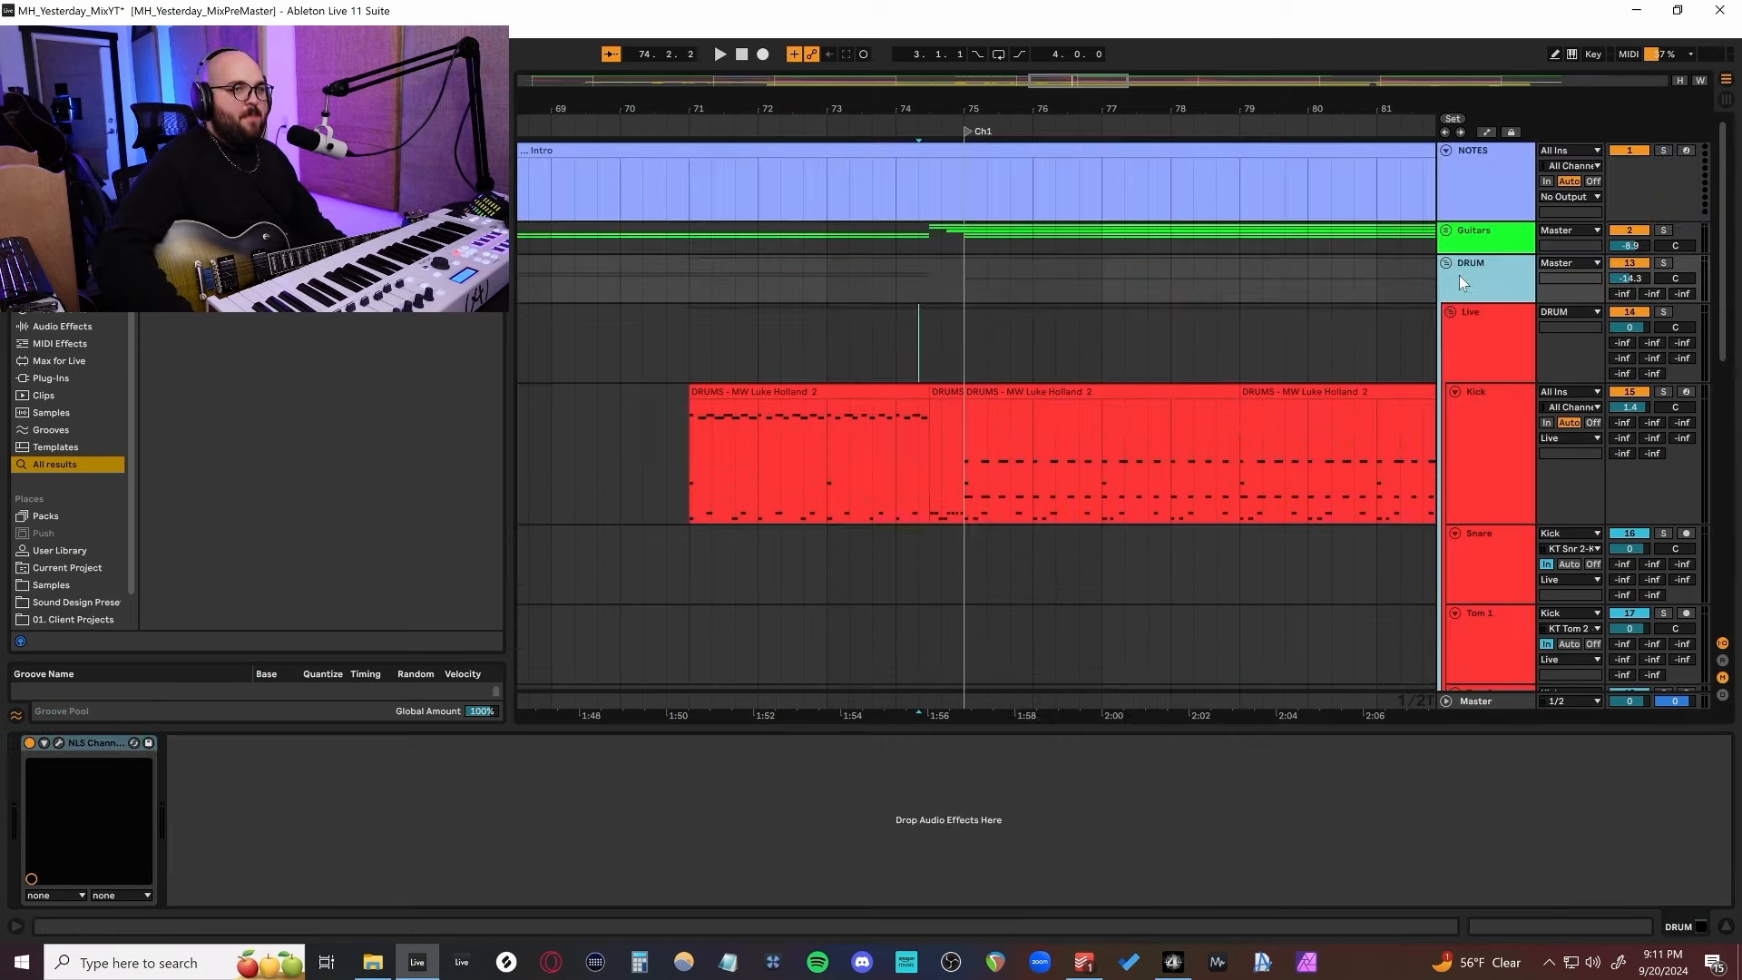
left_click(1491, 238)
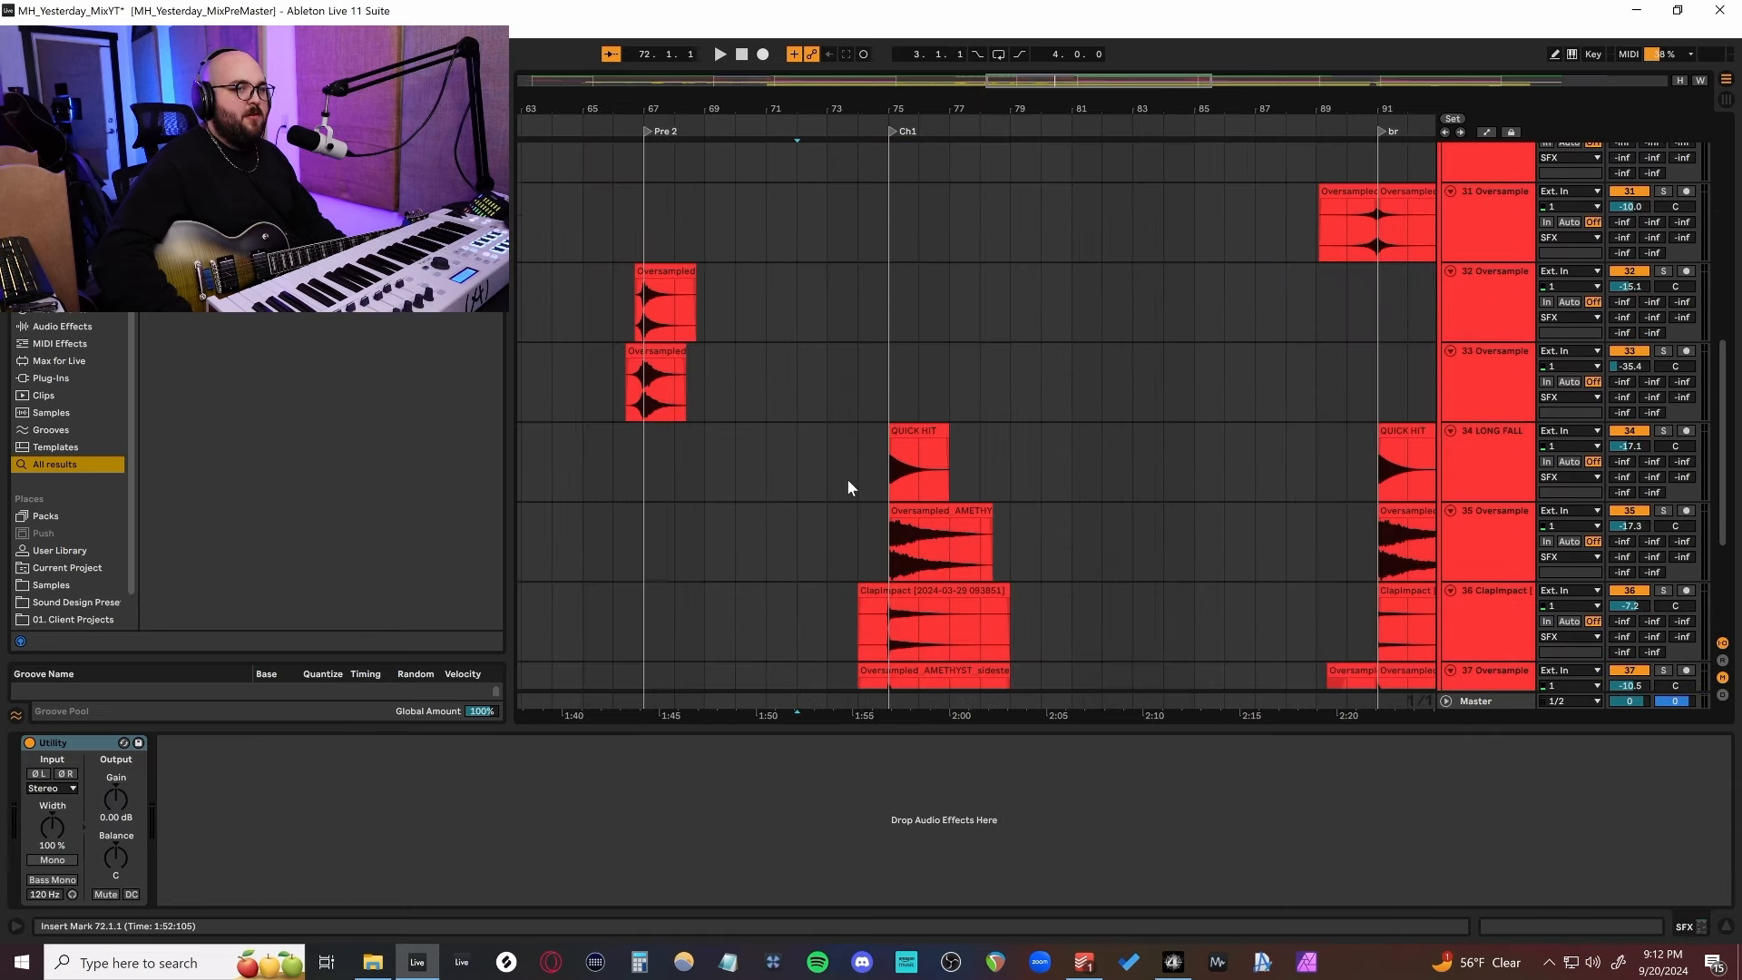
scroll(847, 478, "down", 3)
scroll(849, 480, "left", 8)
scroll(852, 483, "right", 7)
scroll(852, 482, "up", 1)
scroll(851, 483, "up", 3)
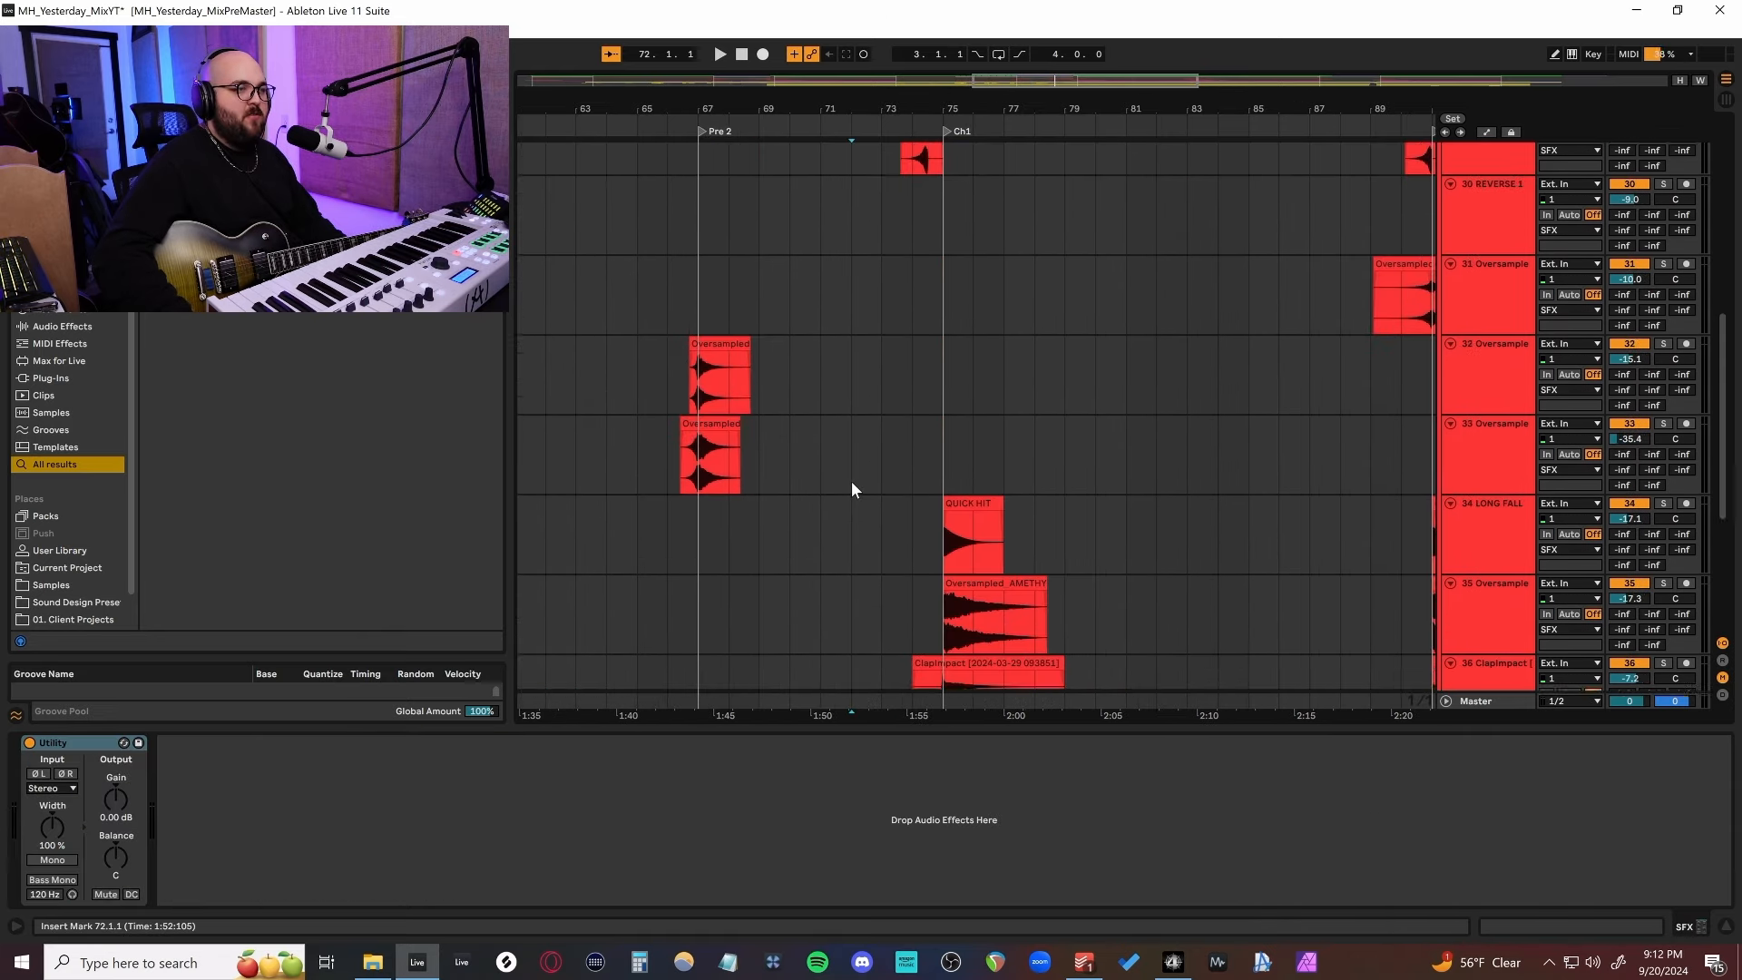
Set the playback start to 66.1.1, just before Pre 2, and look over the SFX clips leading into Ch1.
left_click(663, 325)
scroll(717, 332, "up", 5)
scroll(722, 332, "left", 2)
scroll(722, 330, "up", 1)
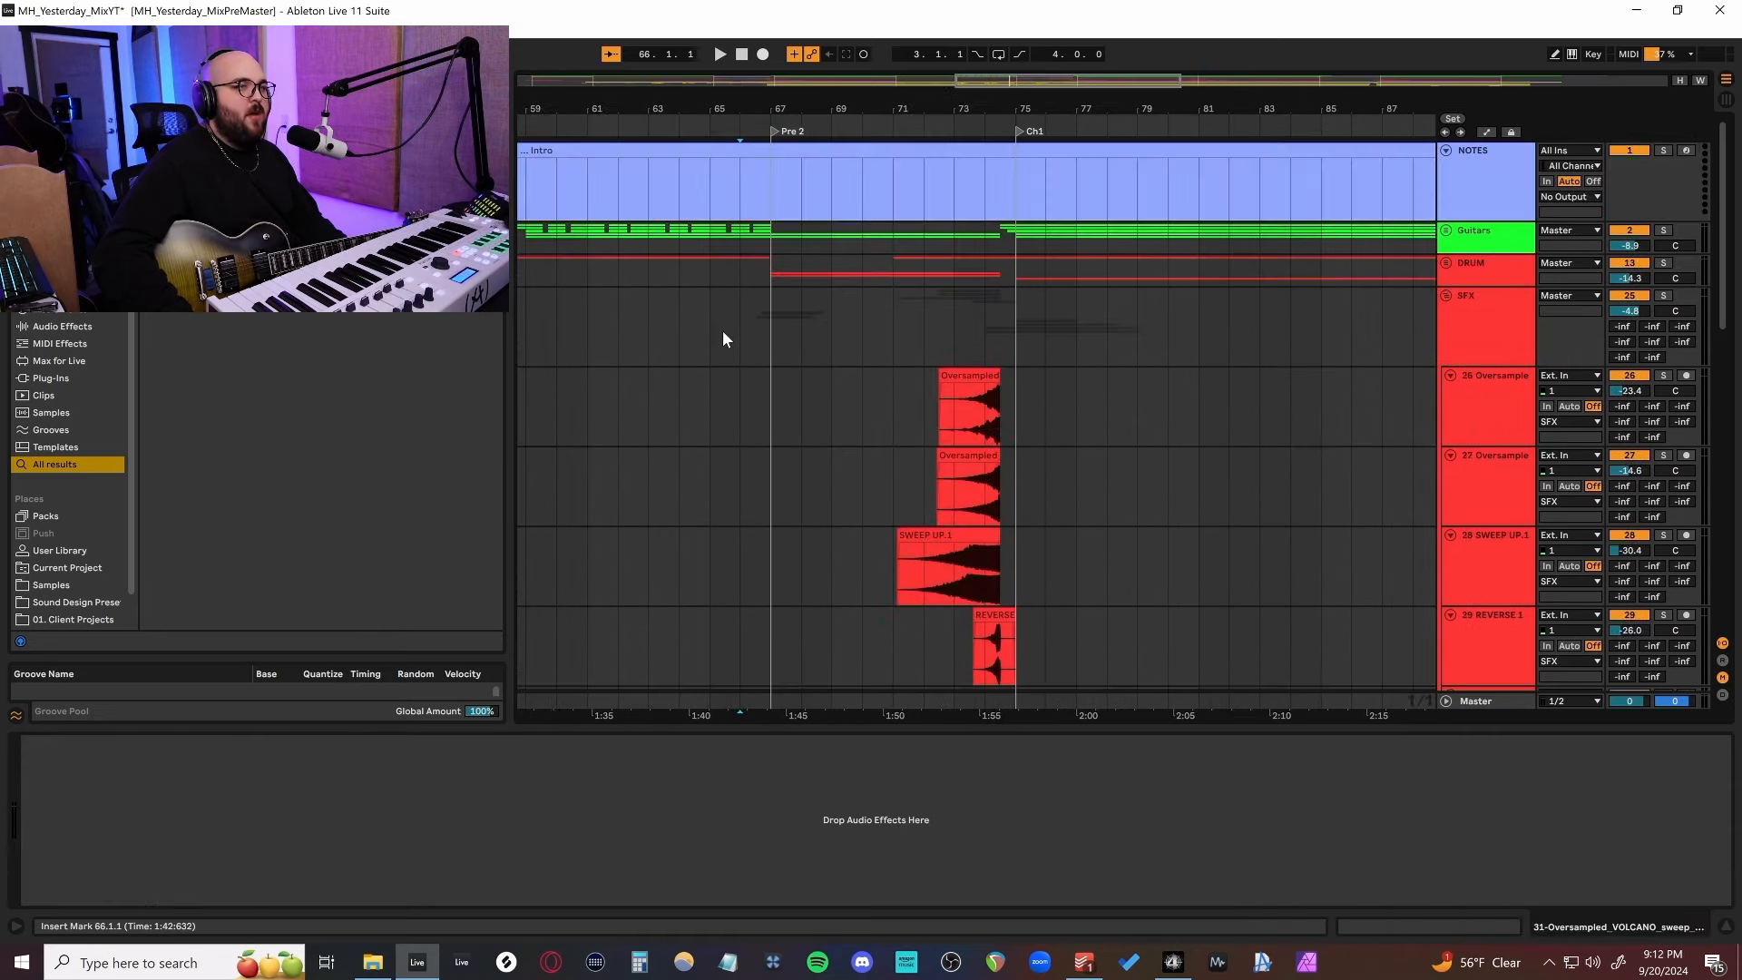
scroll(656, 384, "left", 2)
scroll(662, 388, "down", 5)
scroll(662, 389, "down", 3)
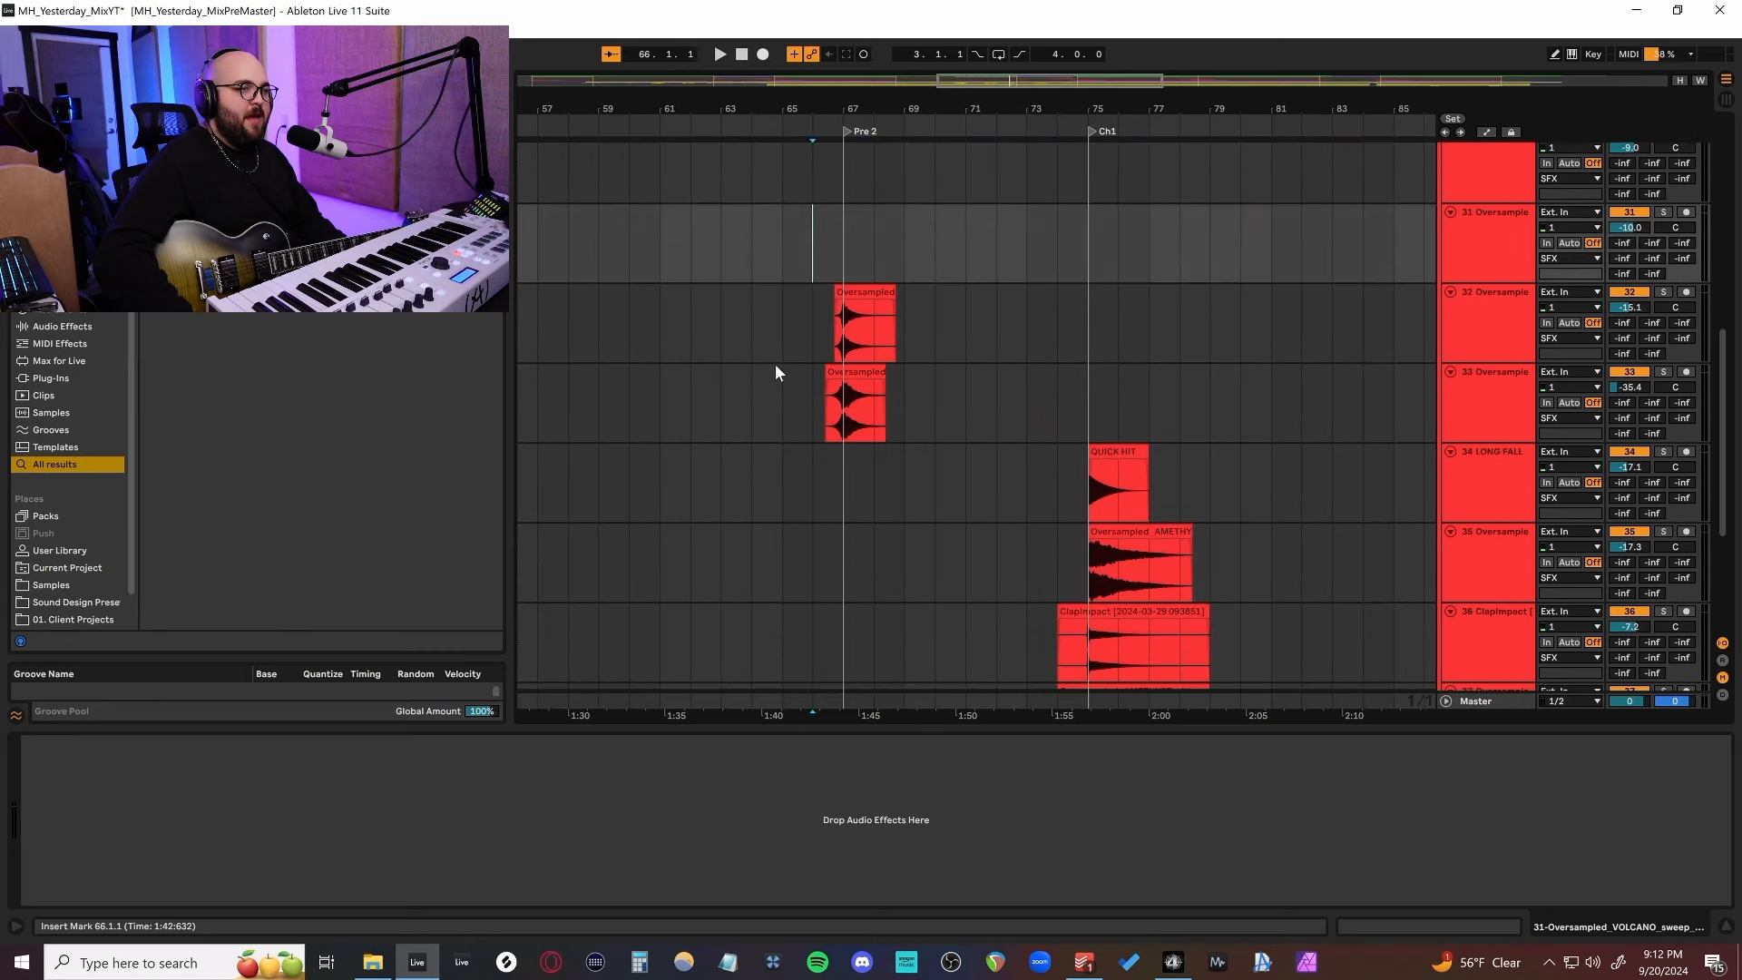
Play the full mix from 65.1.1 through Pre 2 to hear the transition clips on tracks 32 and 33.
left_click(778, 370)
key("space")
scroll(862, 395, "up", 4)
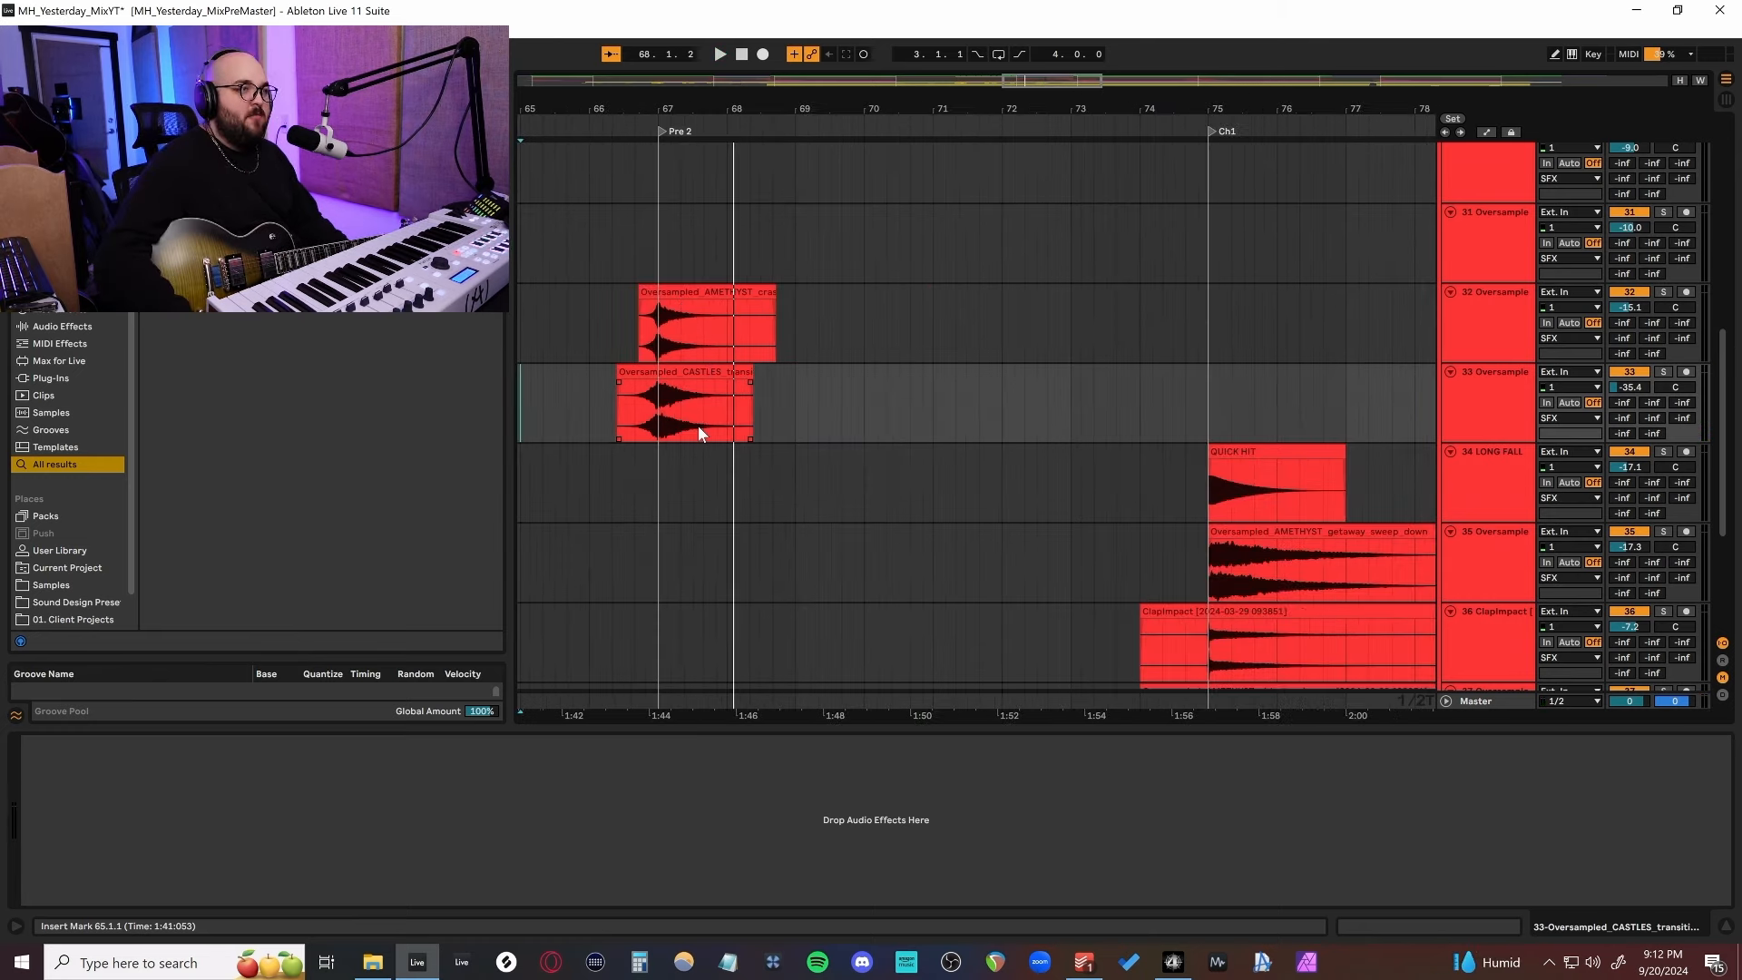
scroll(698, 426, "left", 2)
scroll(699, 427, "right", 2)
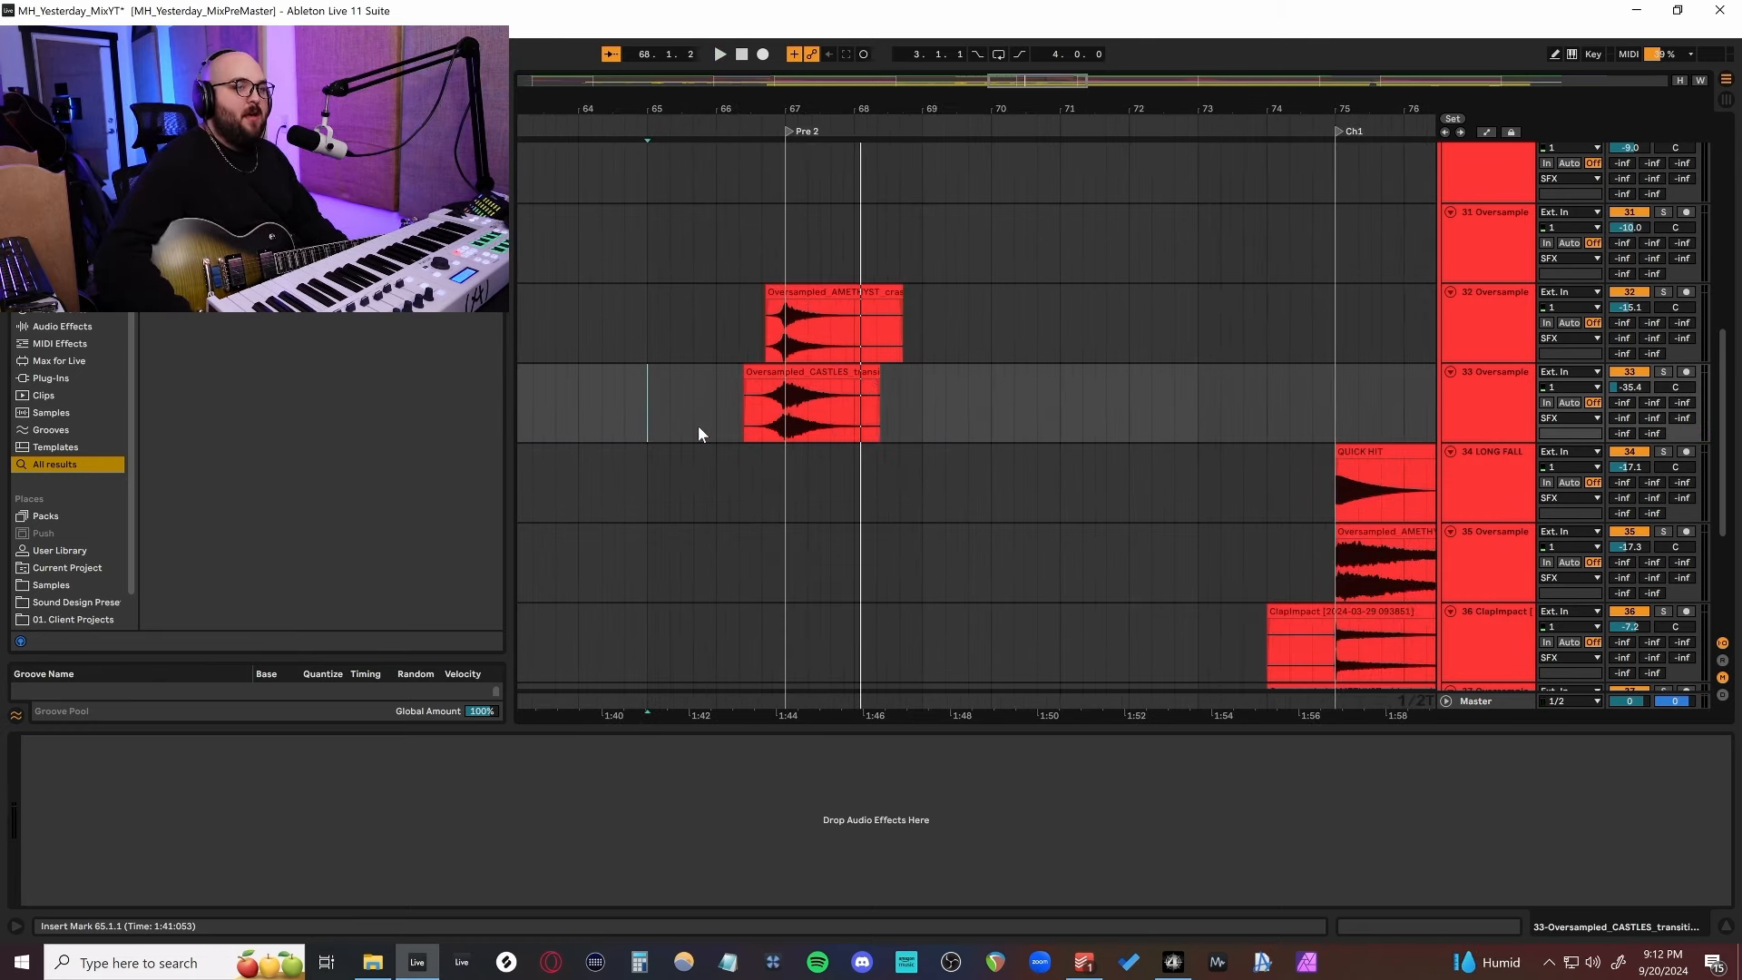
scroll(699, 426, "left", 5)
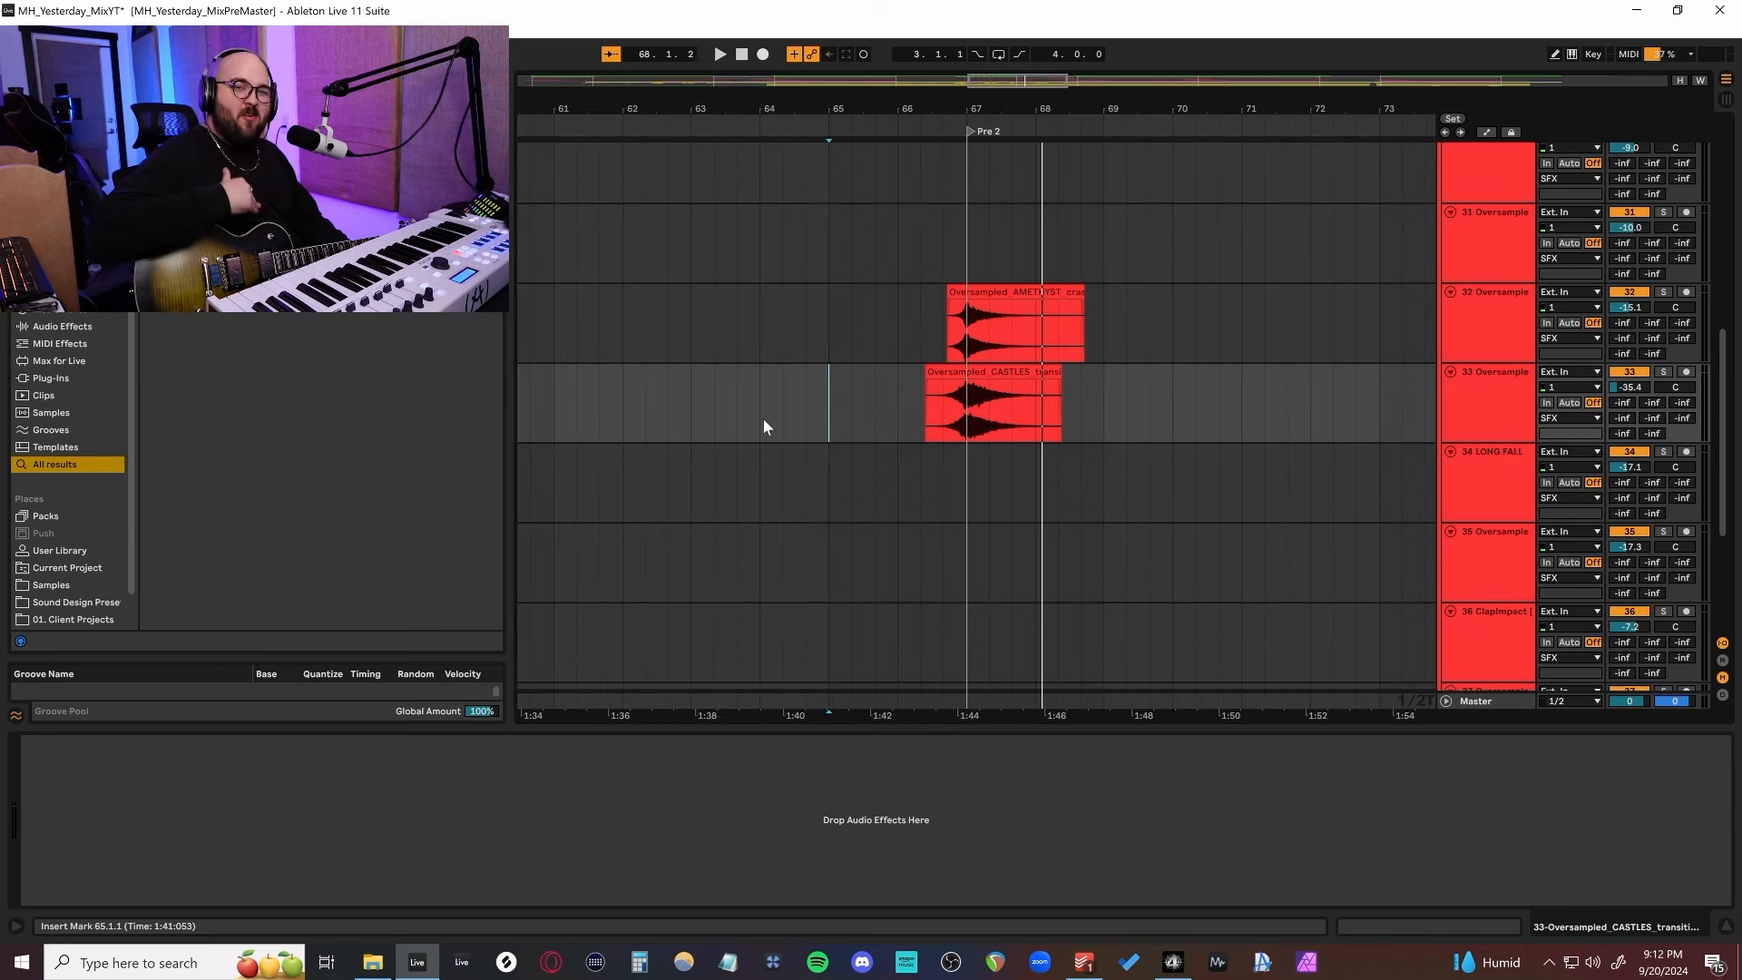
Play the full mix from 70.3.3 into Ch1 to hear the SFX sweeps and reverse clip.
scroll(764, 422, "right", 10)
scroll(764, 422, "down", 4)
scroll(764, 422, "up", 10)
left_click(864, 327)
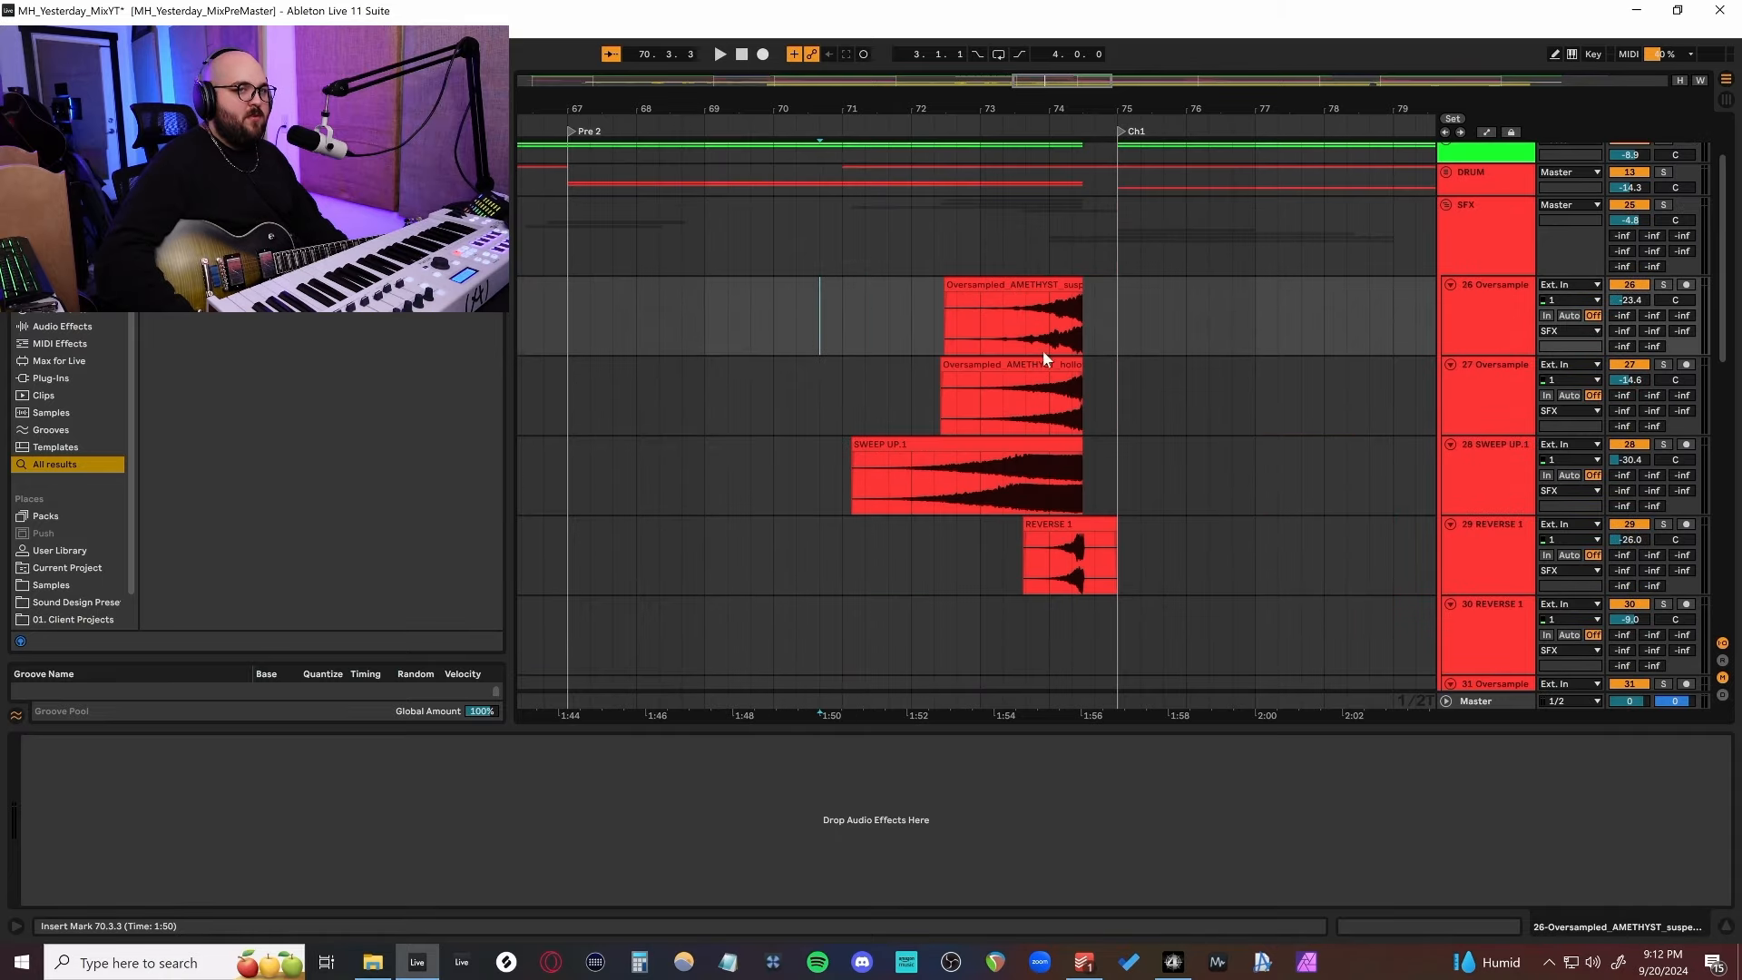
key("space")
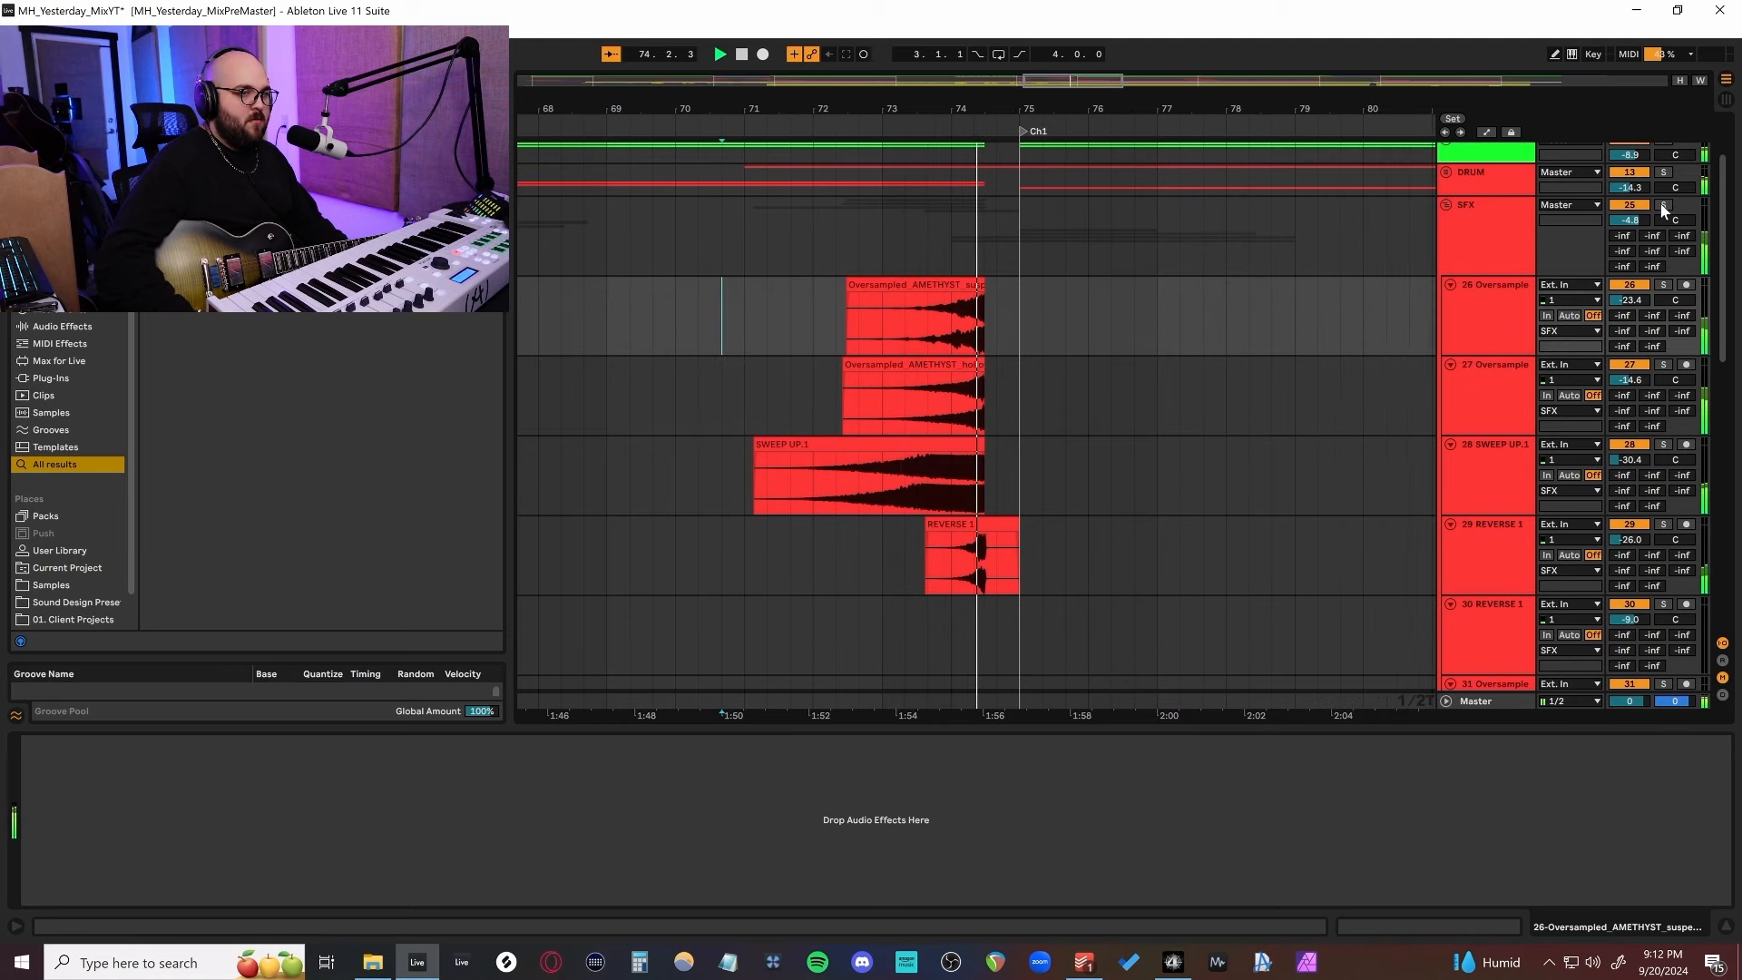
scroll(648, 315, "down", 1)
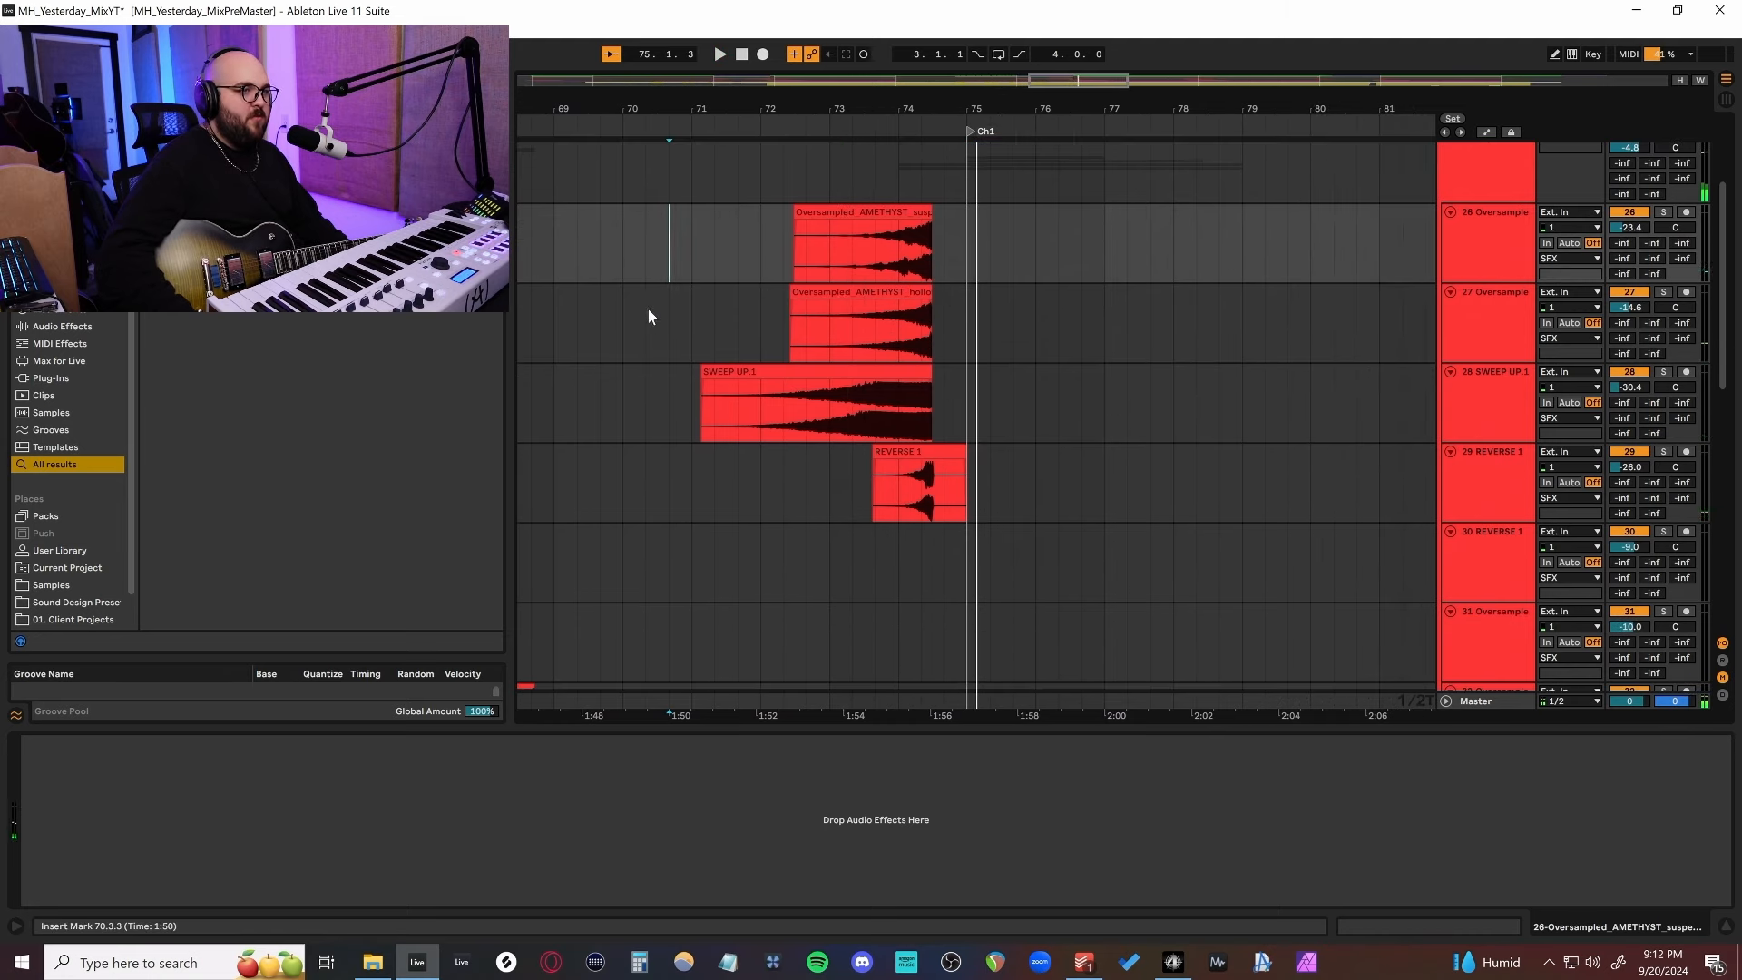
Solo the SFX group and play its sweep and reverse clips from 71.2.2 toward Ch1.
left_click(717, 247)
key("space")
scroll(949, 367, "up", 3)
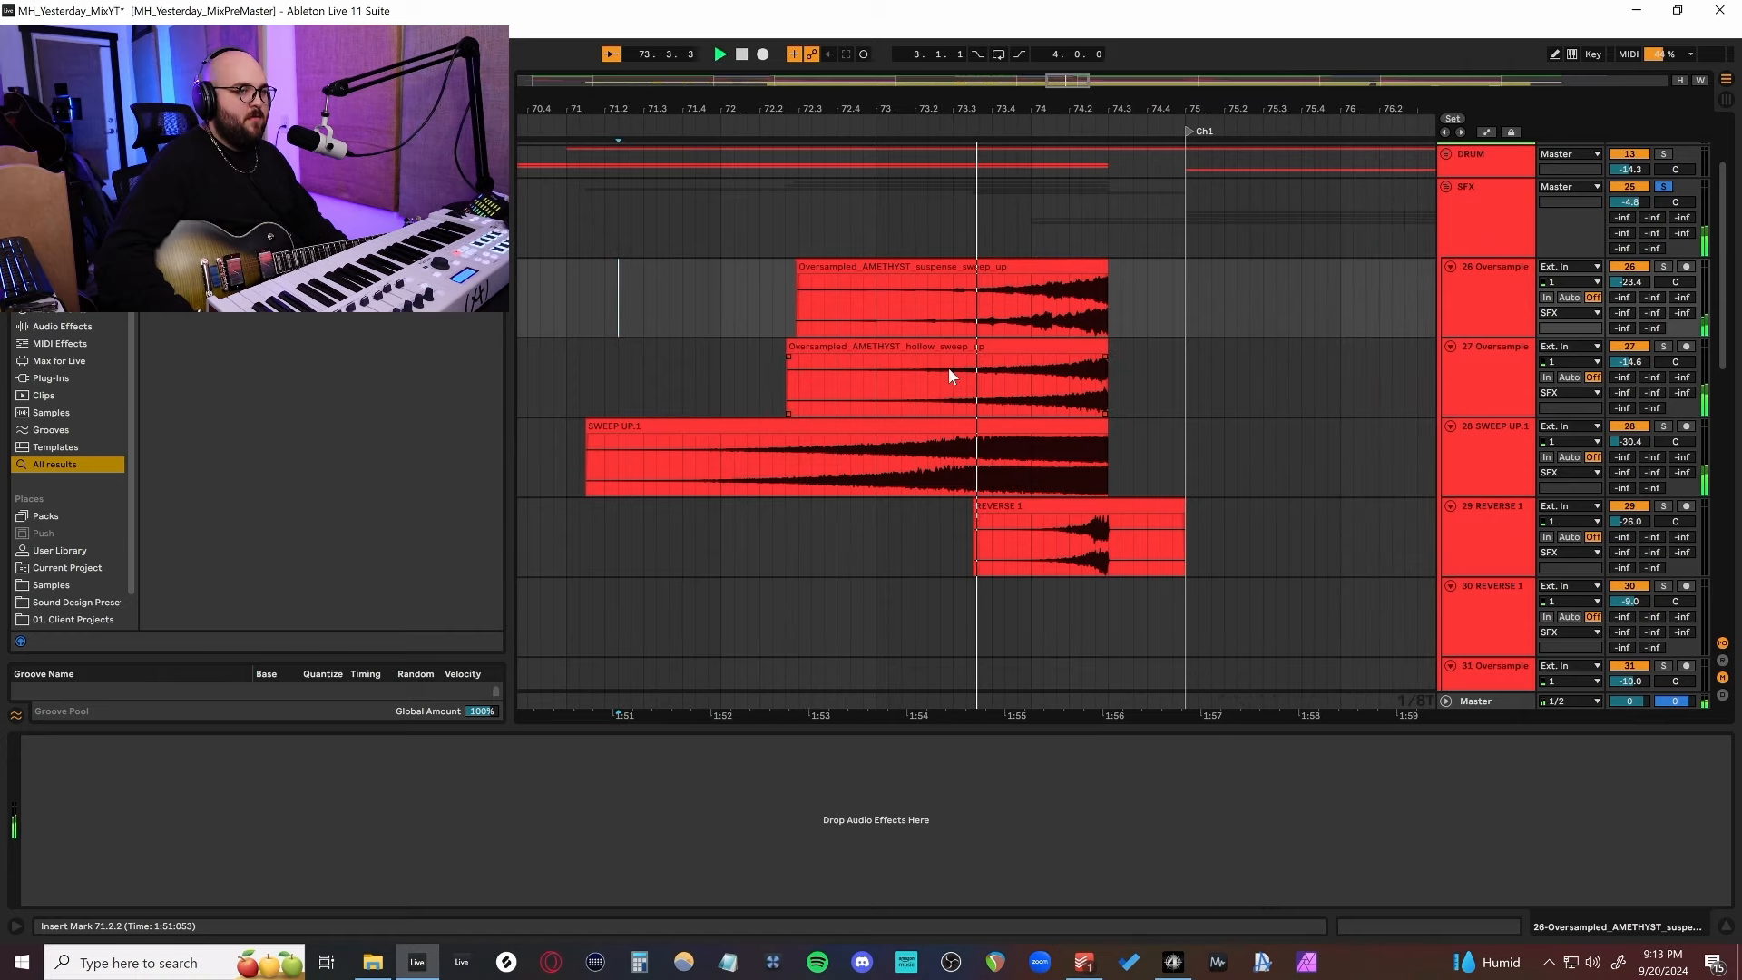
key("space")
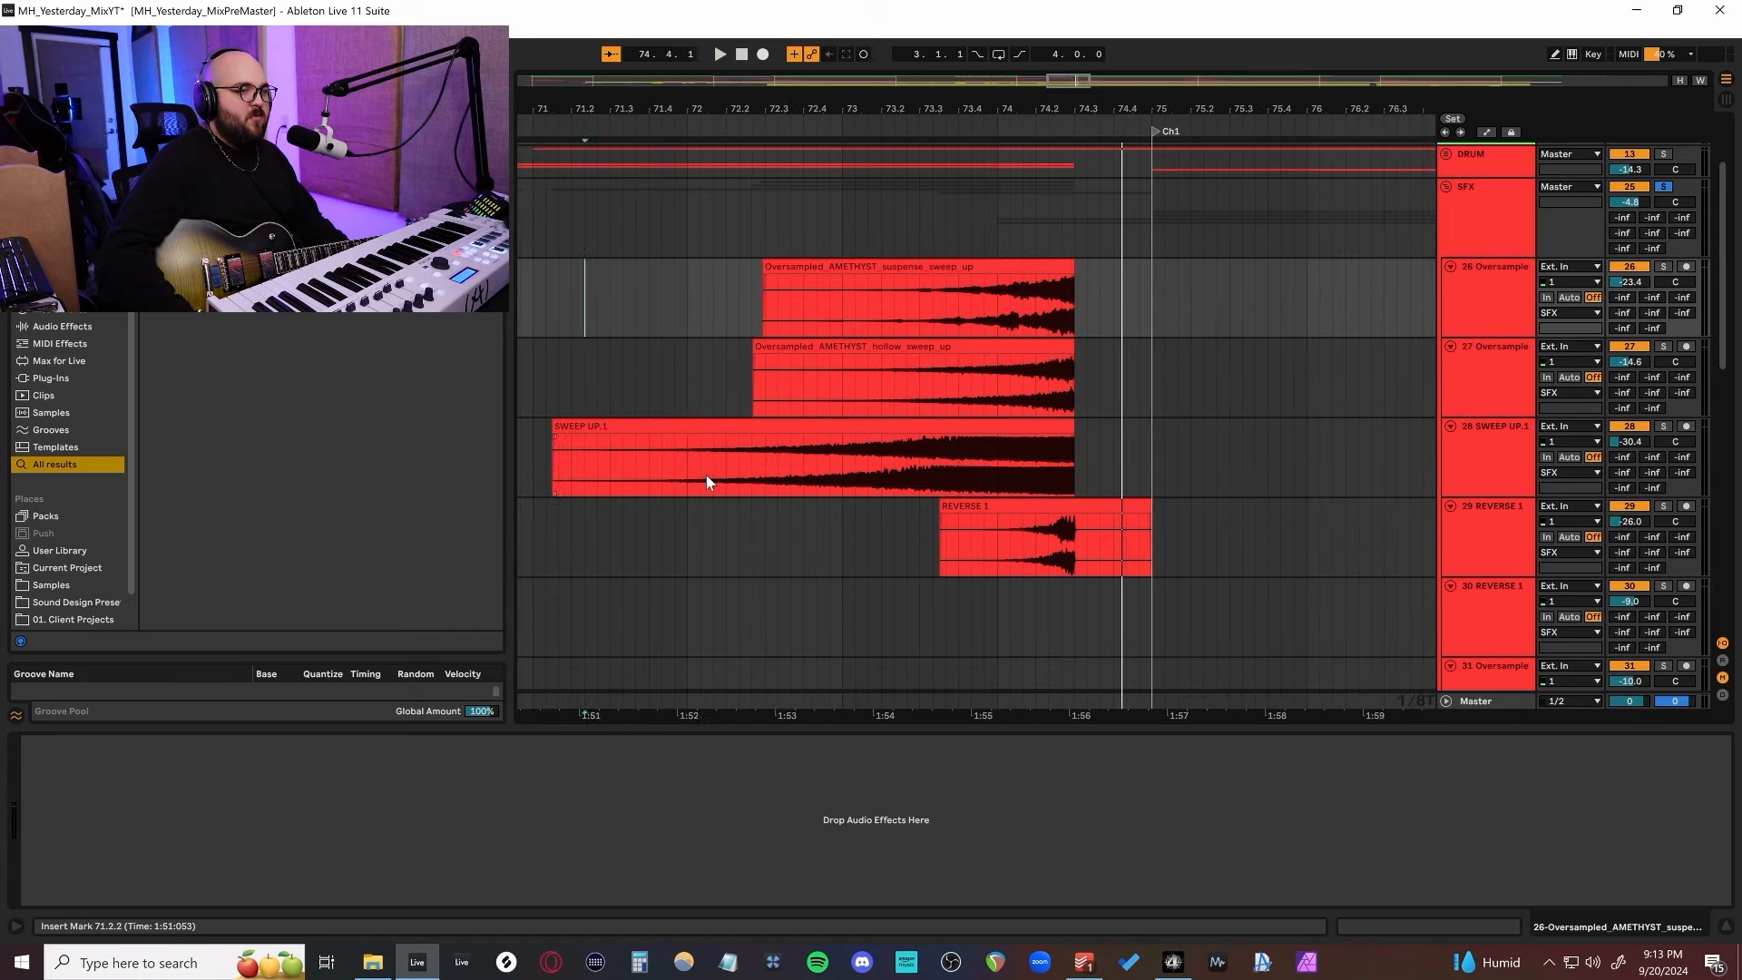
left_click(702, 474)
left_click(868, 394)
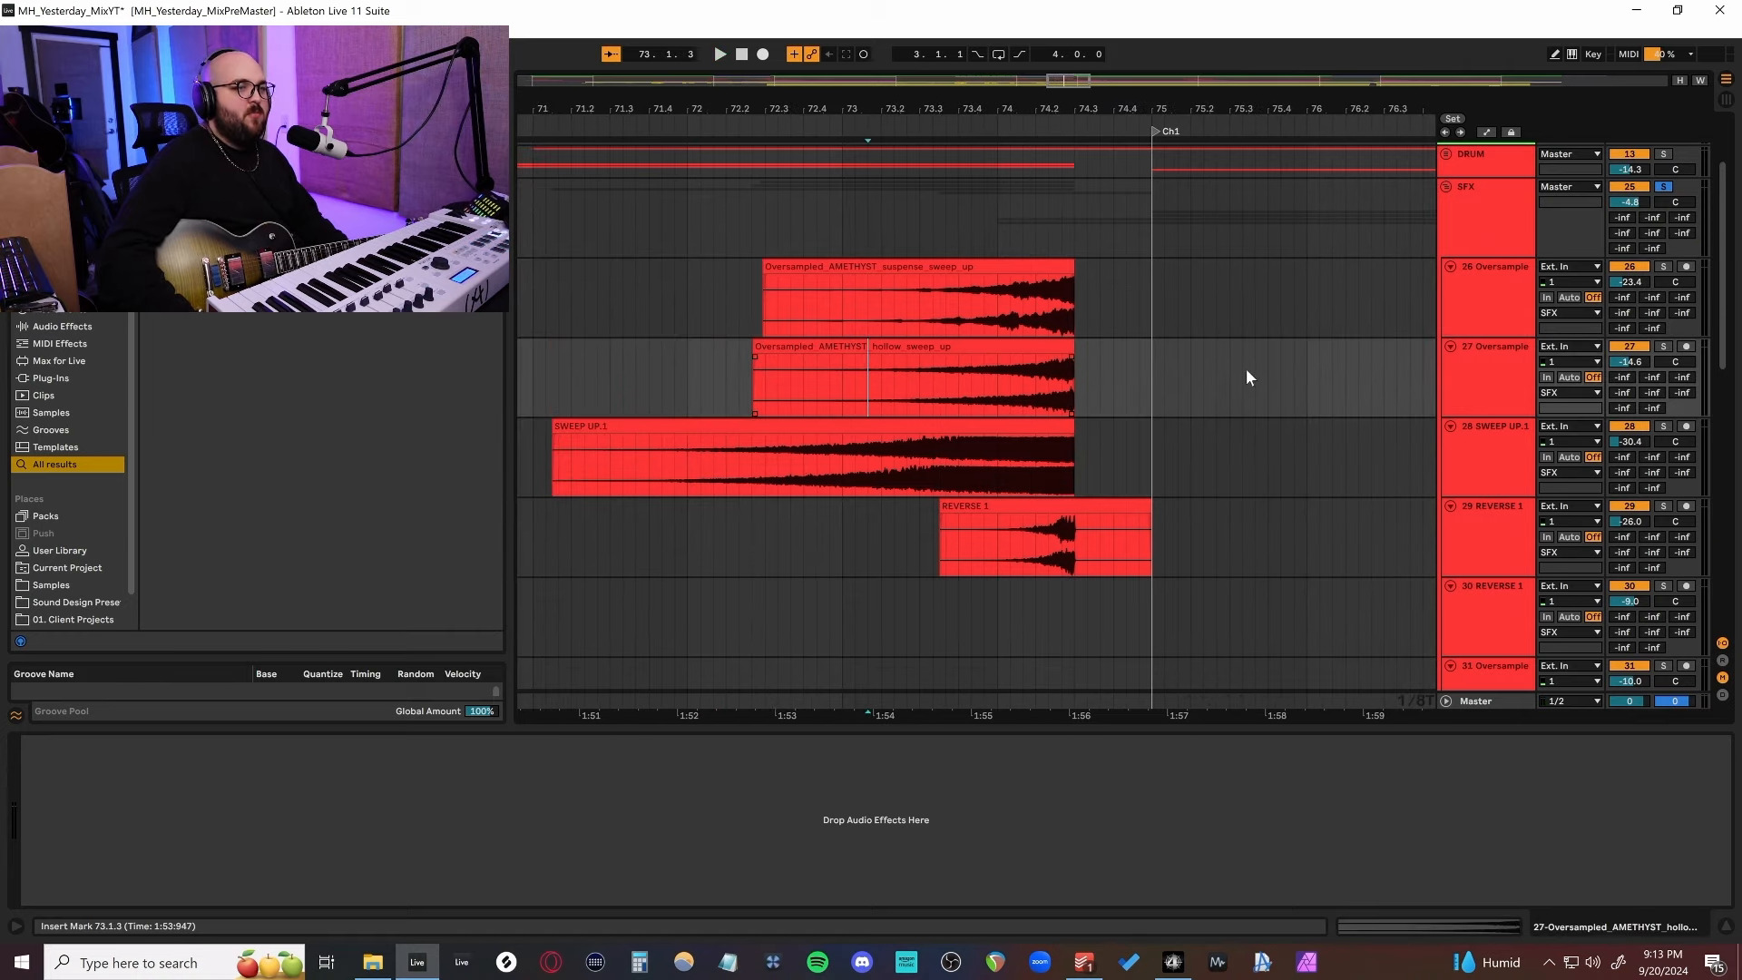
Solo track 26 and play its suspense sweep up clip from 72.2.3.
left_click(1663, 267)
left_click(750, 291)
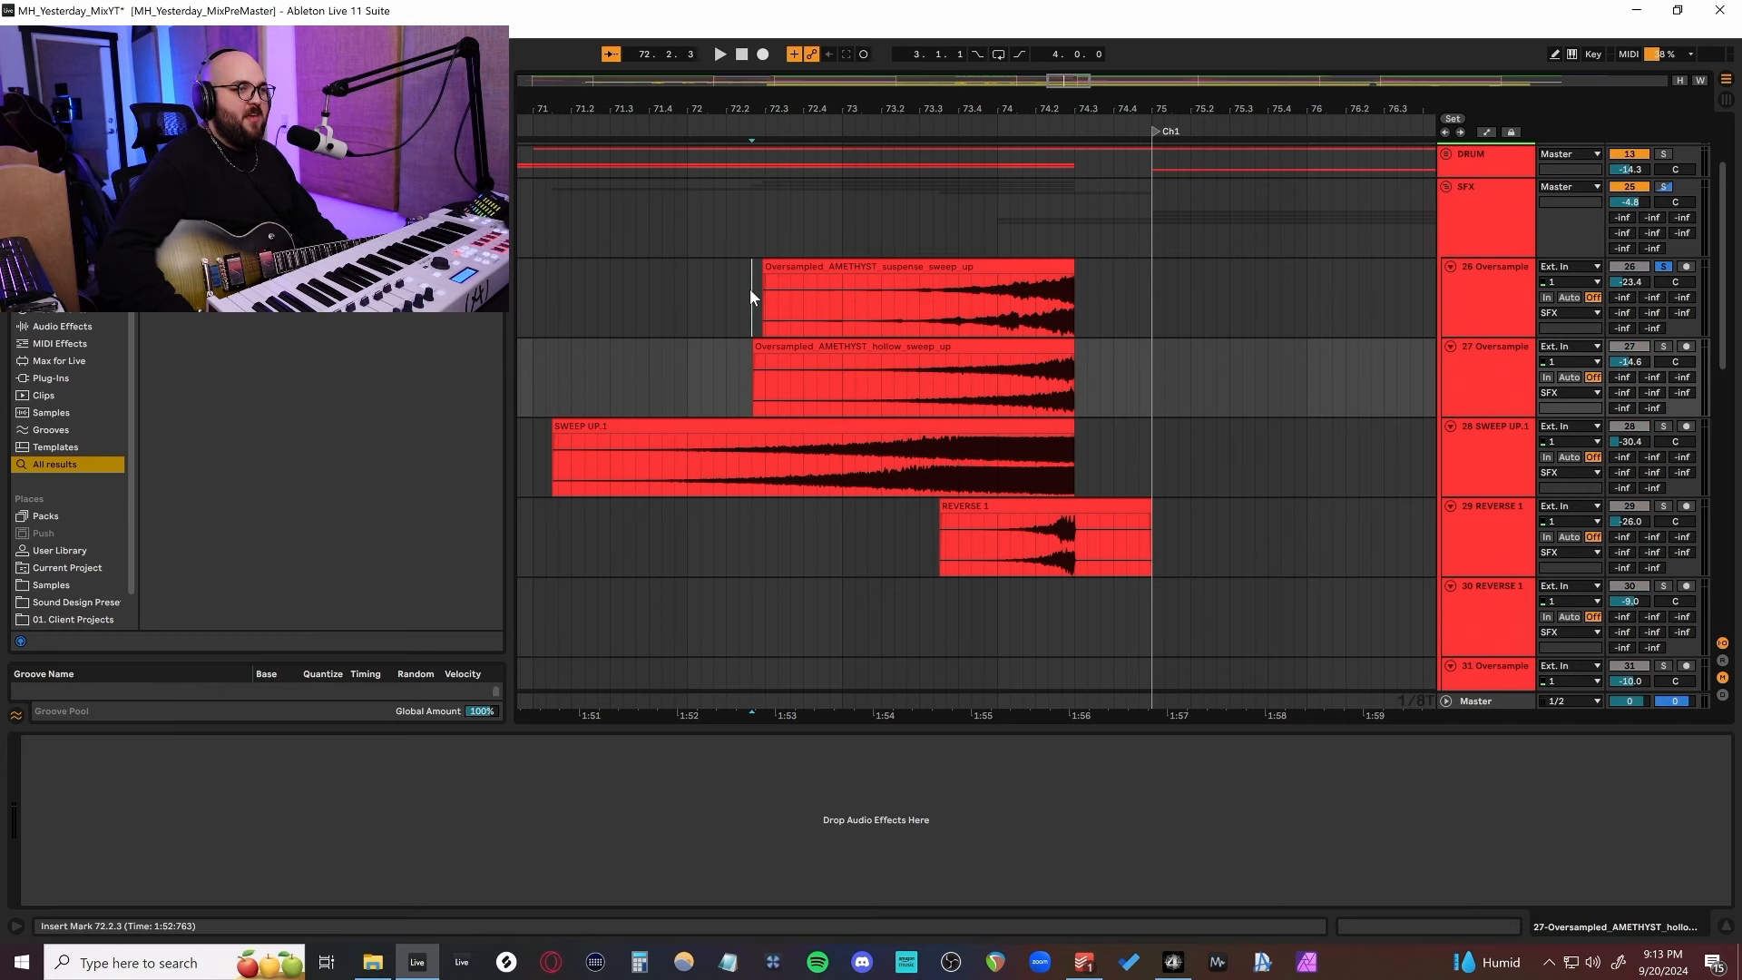
key("space")
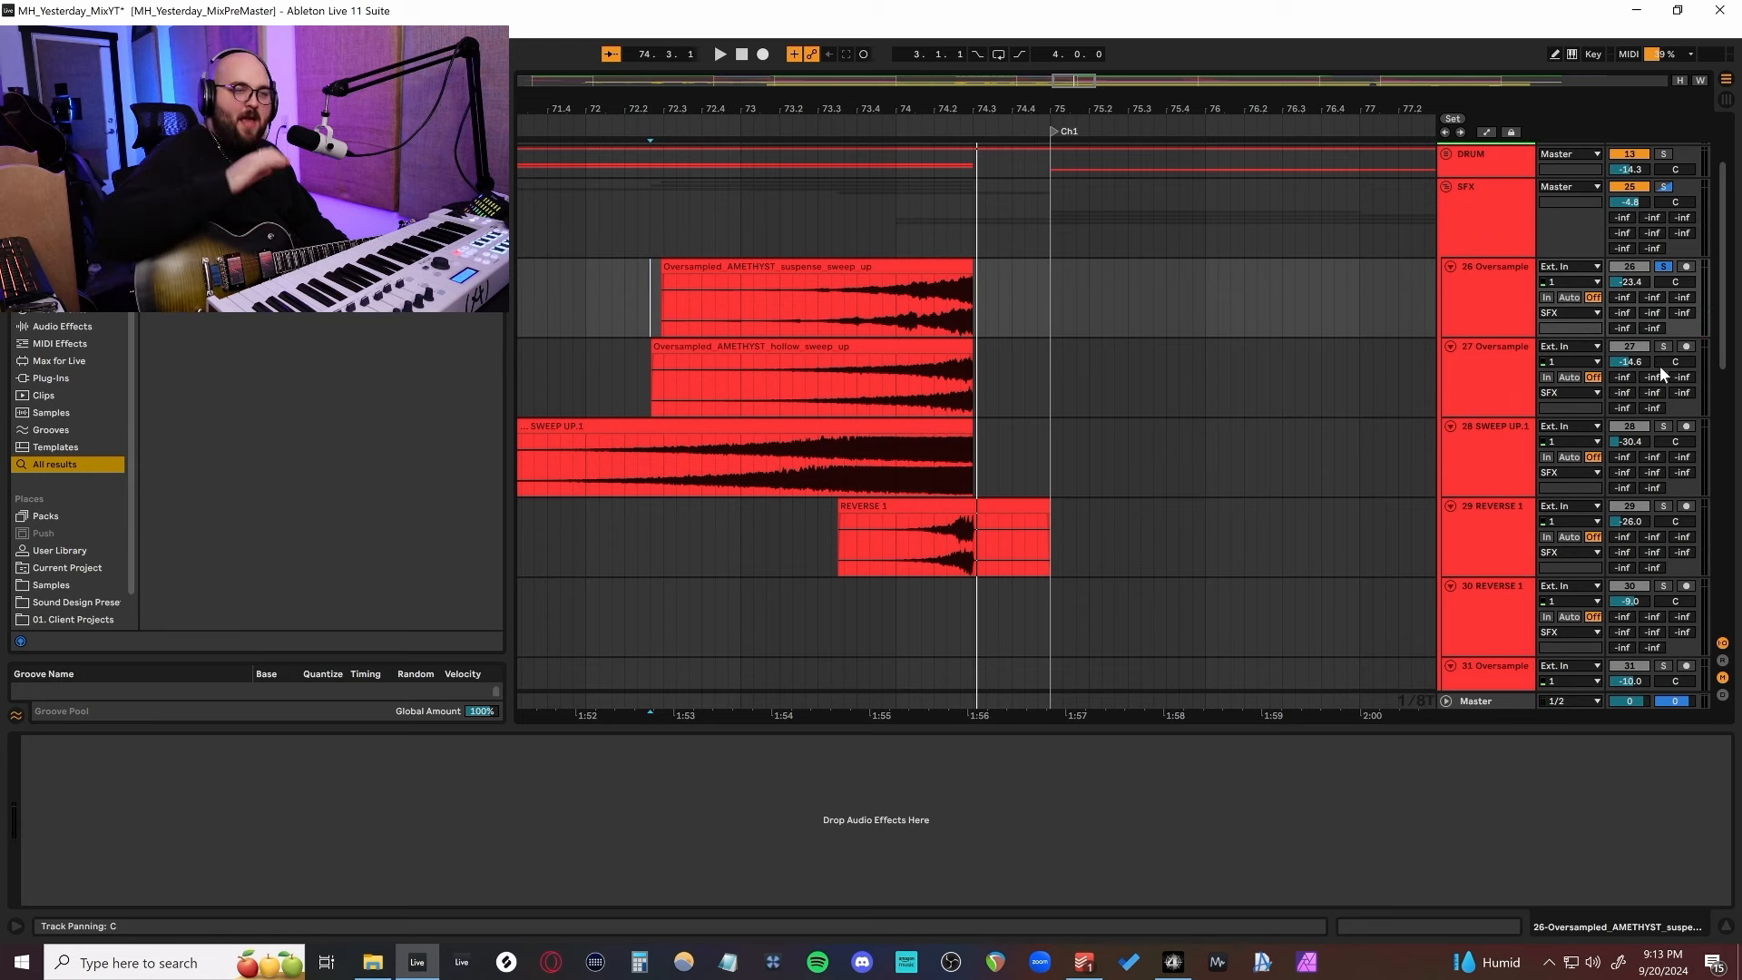
Solo the 28 SWEEP UP.1 track, play its riser from 71.4.3, and release the solo.
left_click(1663, 425)
scroll(1250, 564, "left", 3)
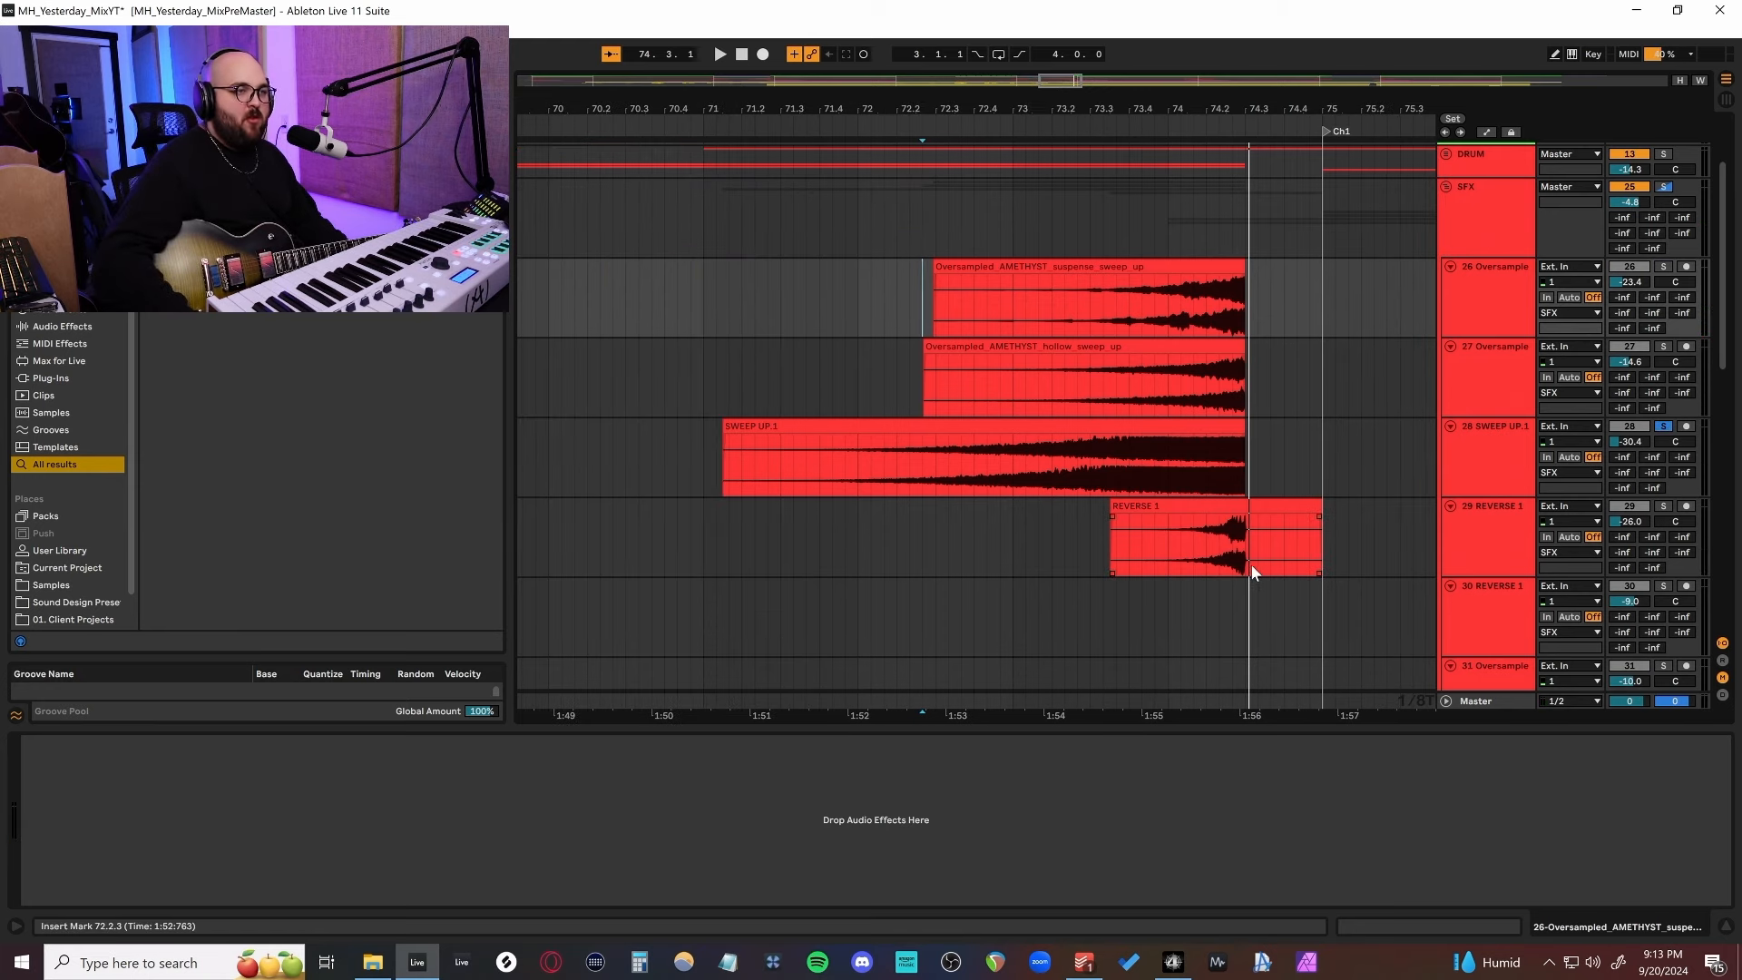
left_click(873, 468)
key("space")
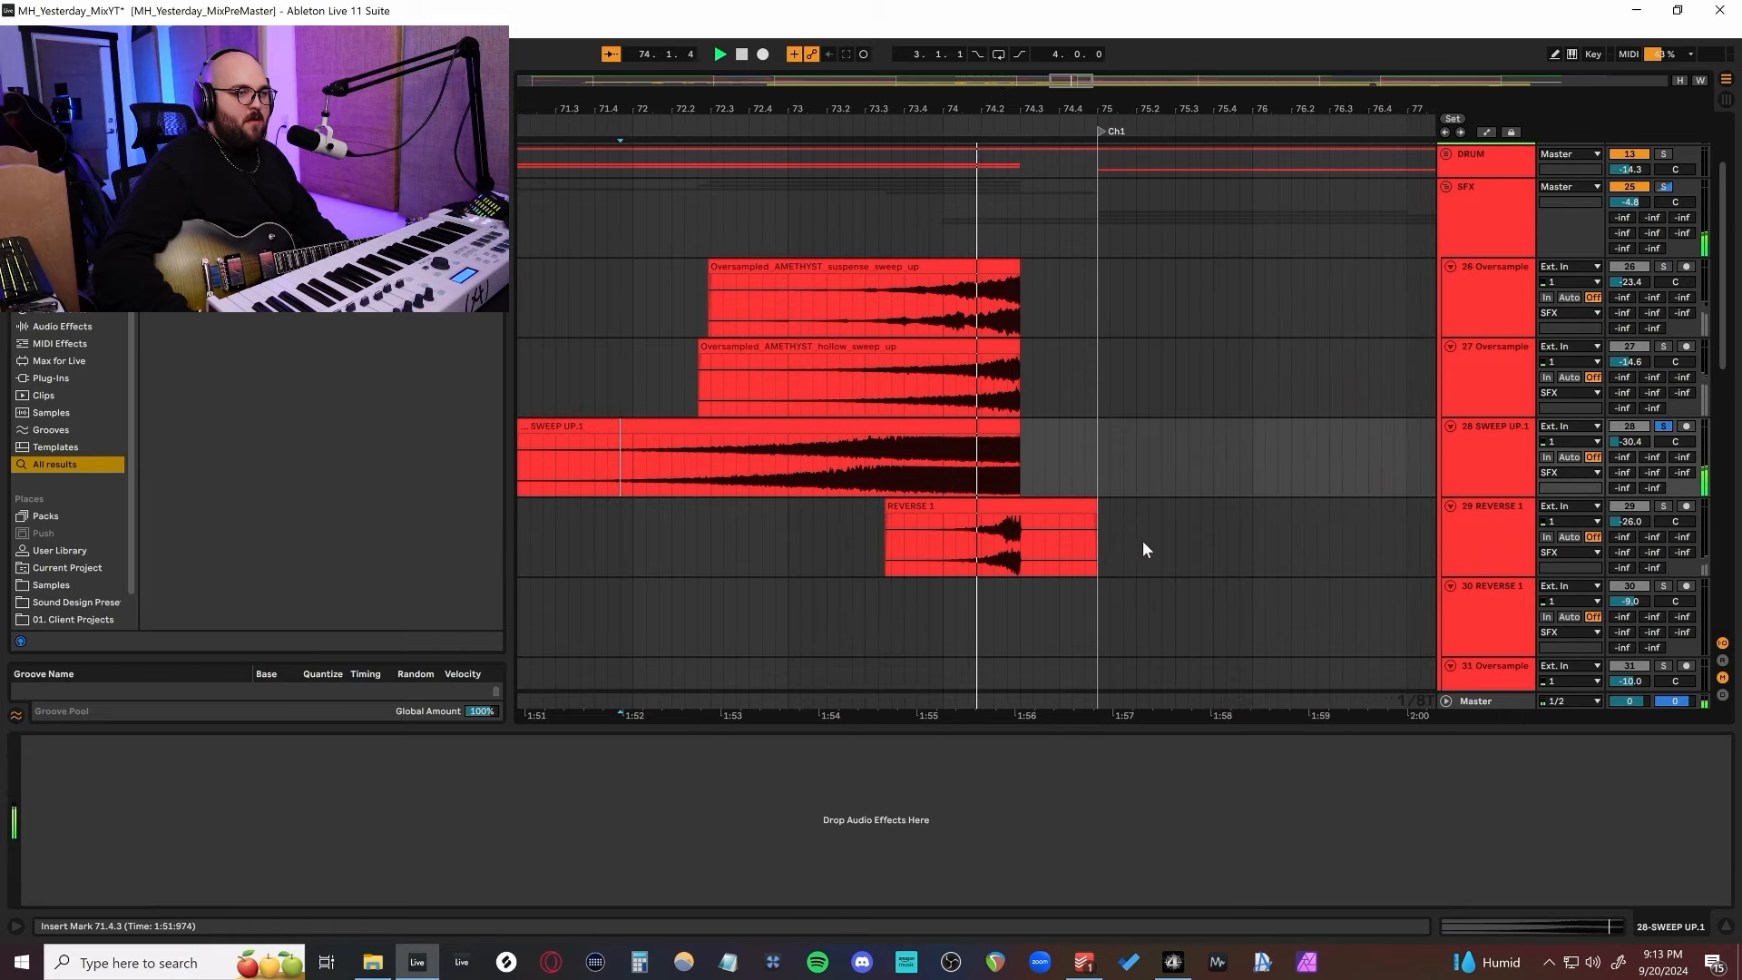
left_click(1662, 426)
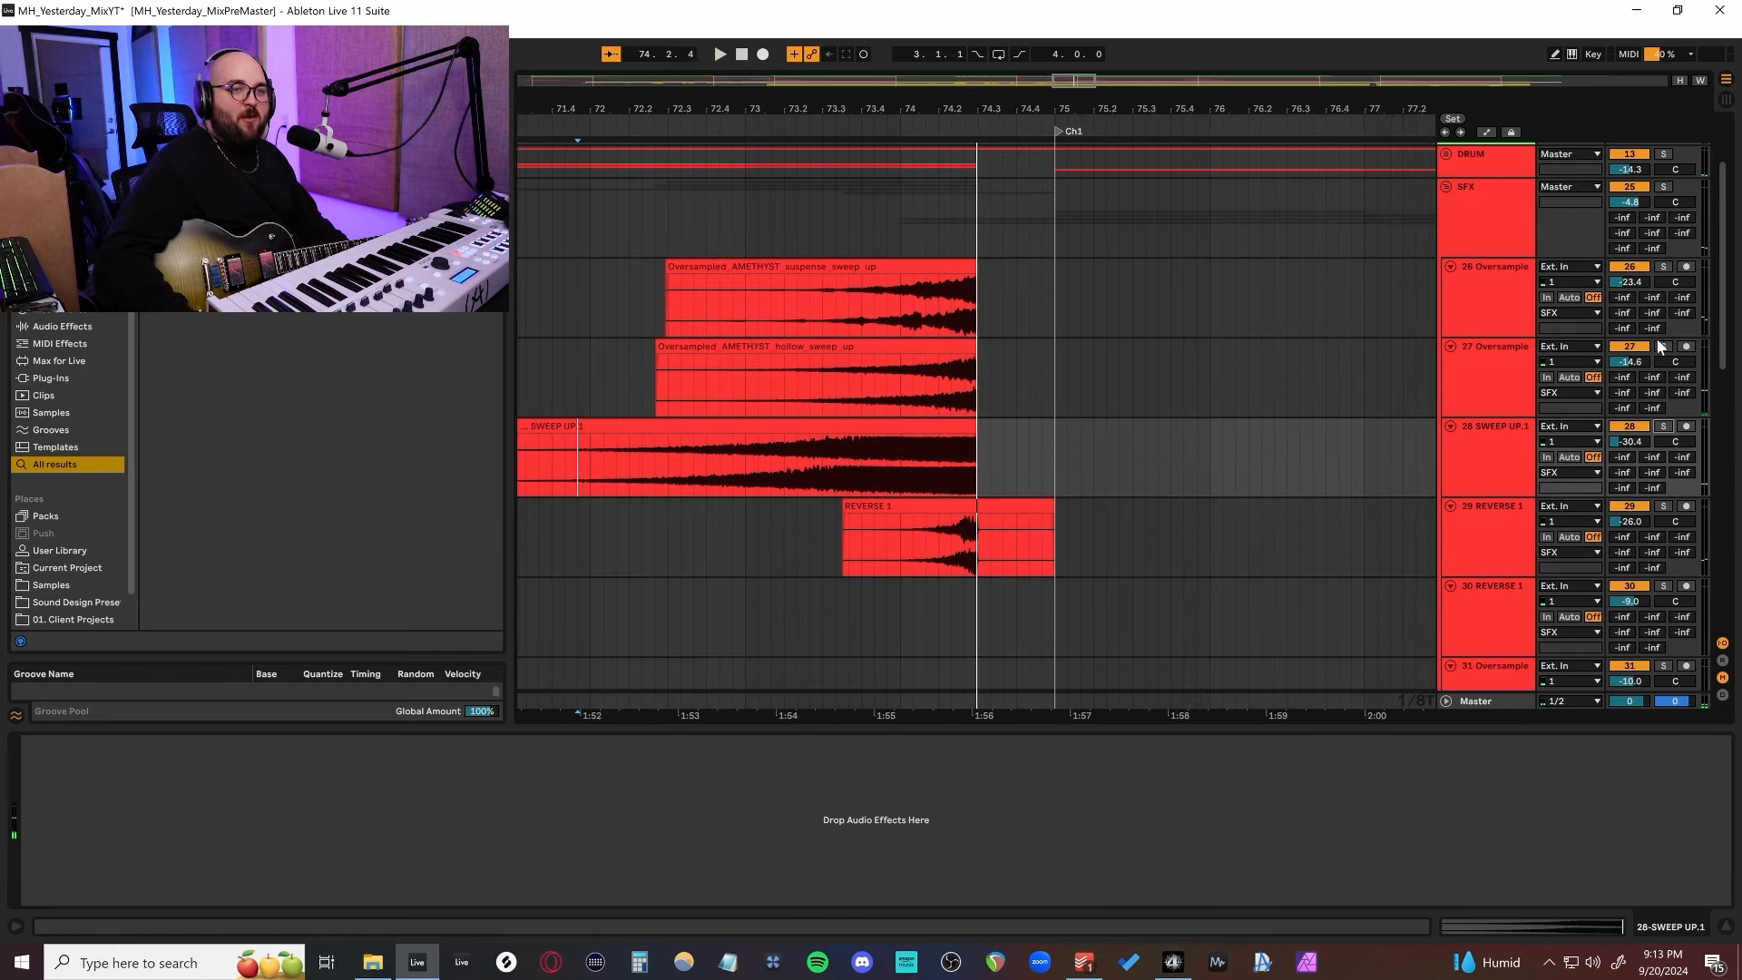
Solo track 27 and play its hollow sweep up clip over the time selection 72.1.1 to 75.1.3.
left_click(1662, 347)
scroll(1401, 418, "down", 1)
scroll(1270, 413, "left", 3)
left_click_drag(717, 367, 1208, 373)
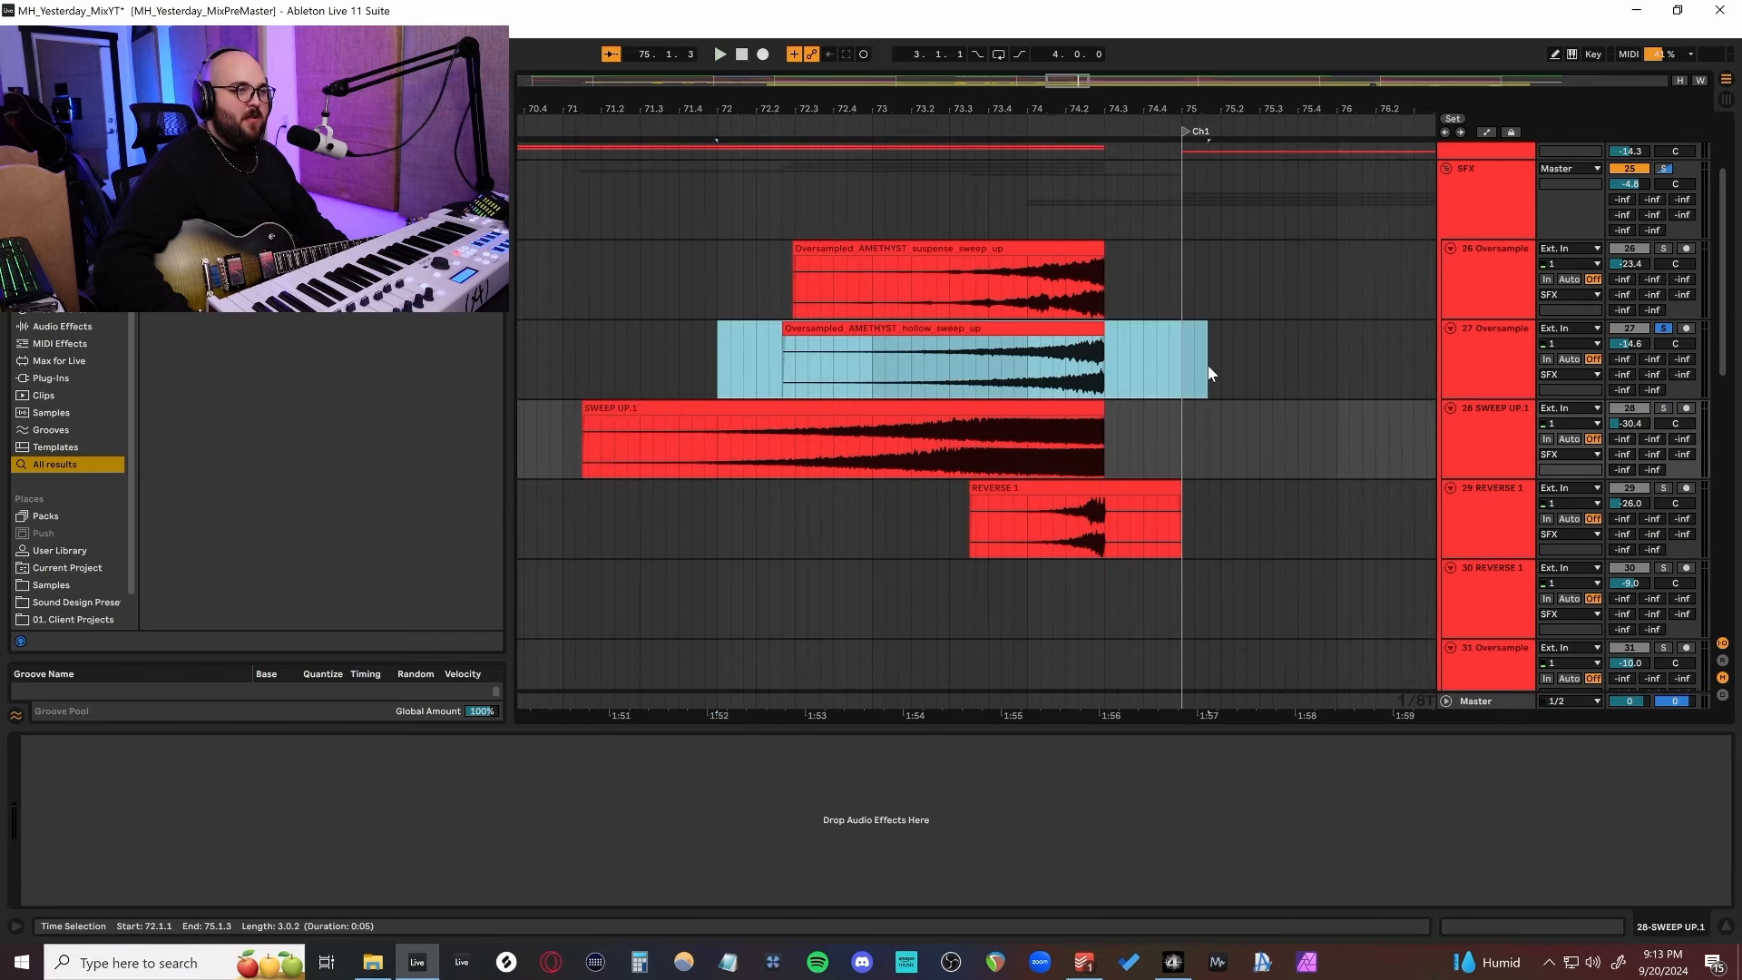
key("space")
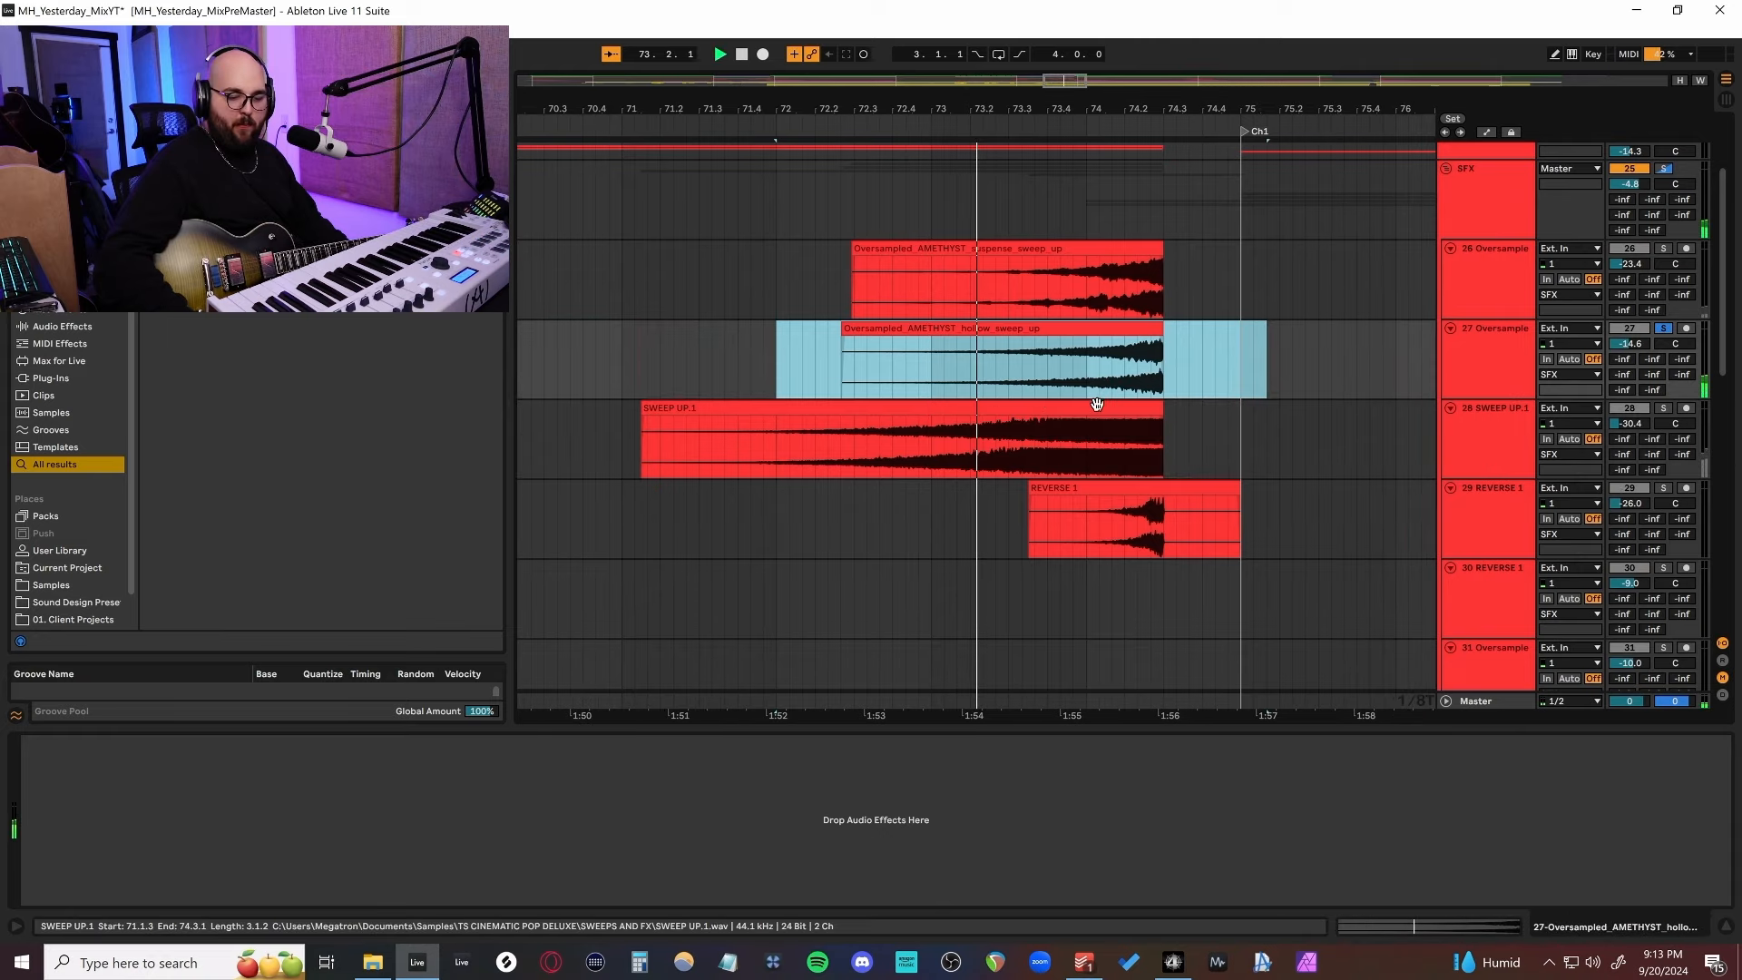
key("space")
Solo the 29 REVERSE 1 track, play its clip from 73.3.1 toward Ch1, and release the solo.
left_click(831, 367)
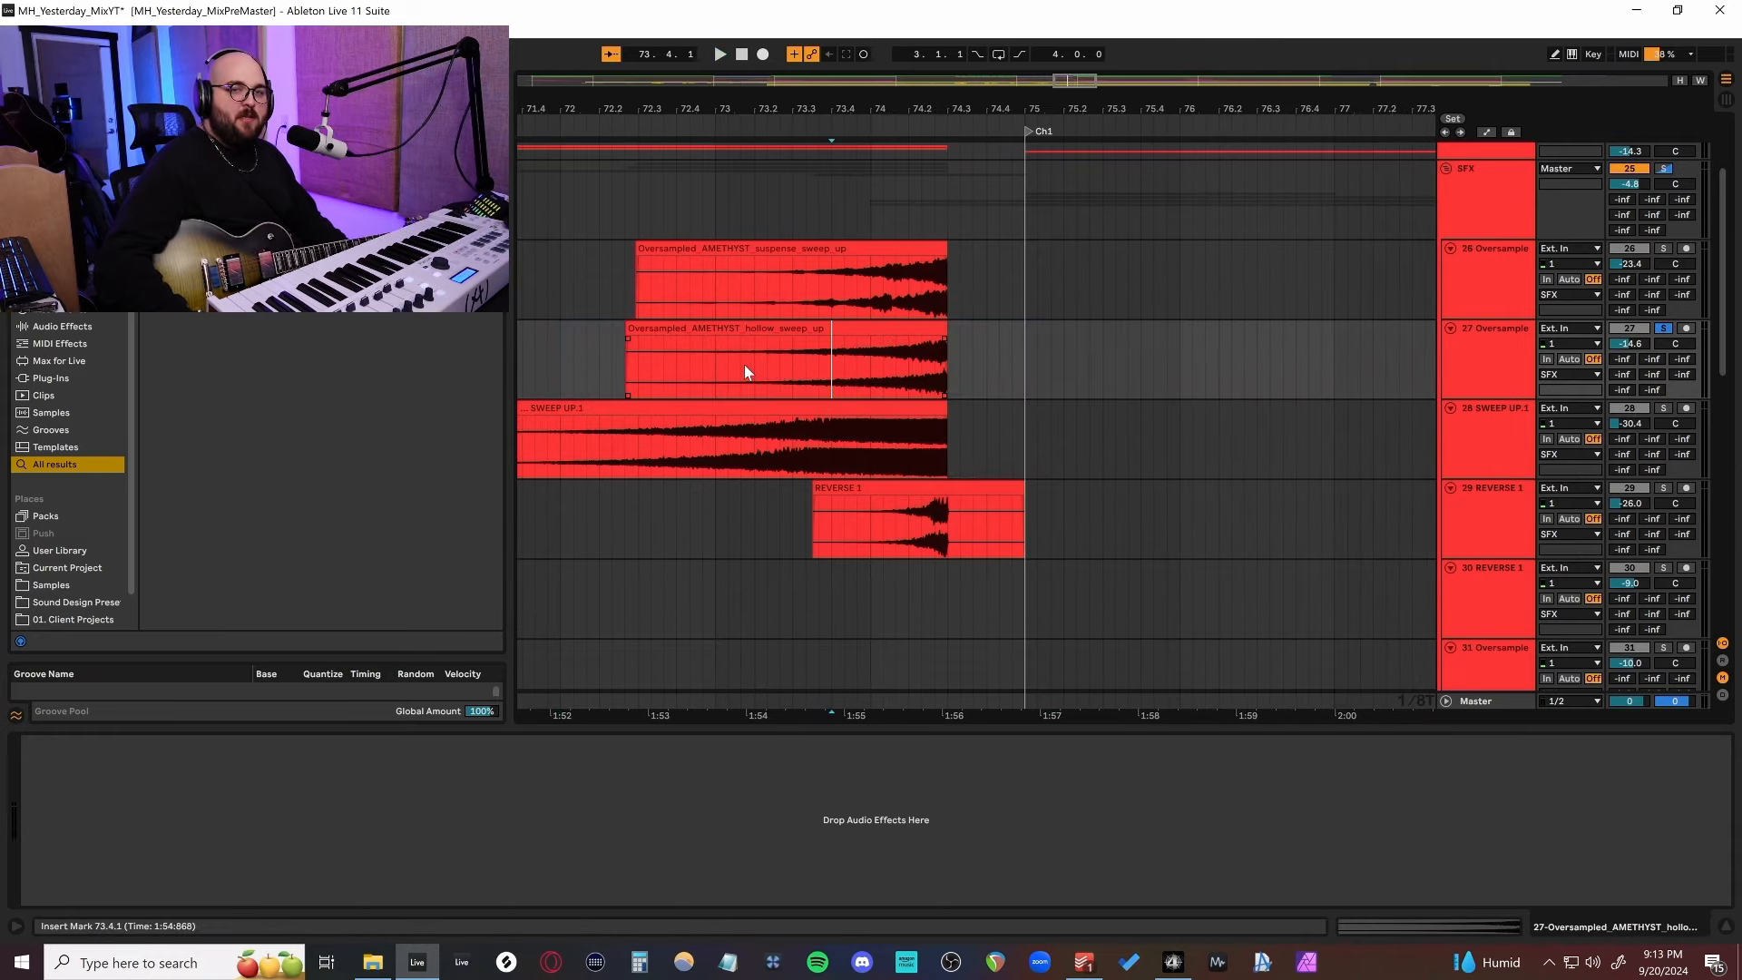
scroll(861, 376, "down", 1)
left_click_drag(1012, 304, 771, 326)
left_click_drag(972, 392, 780, 409)
left_click(792, 482)
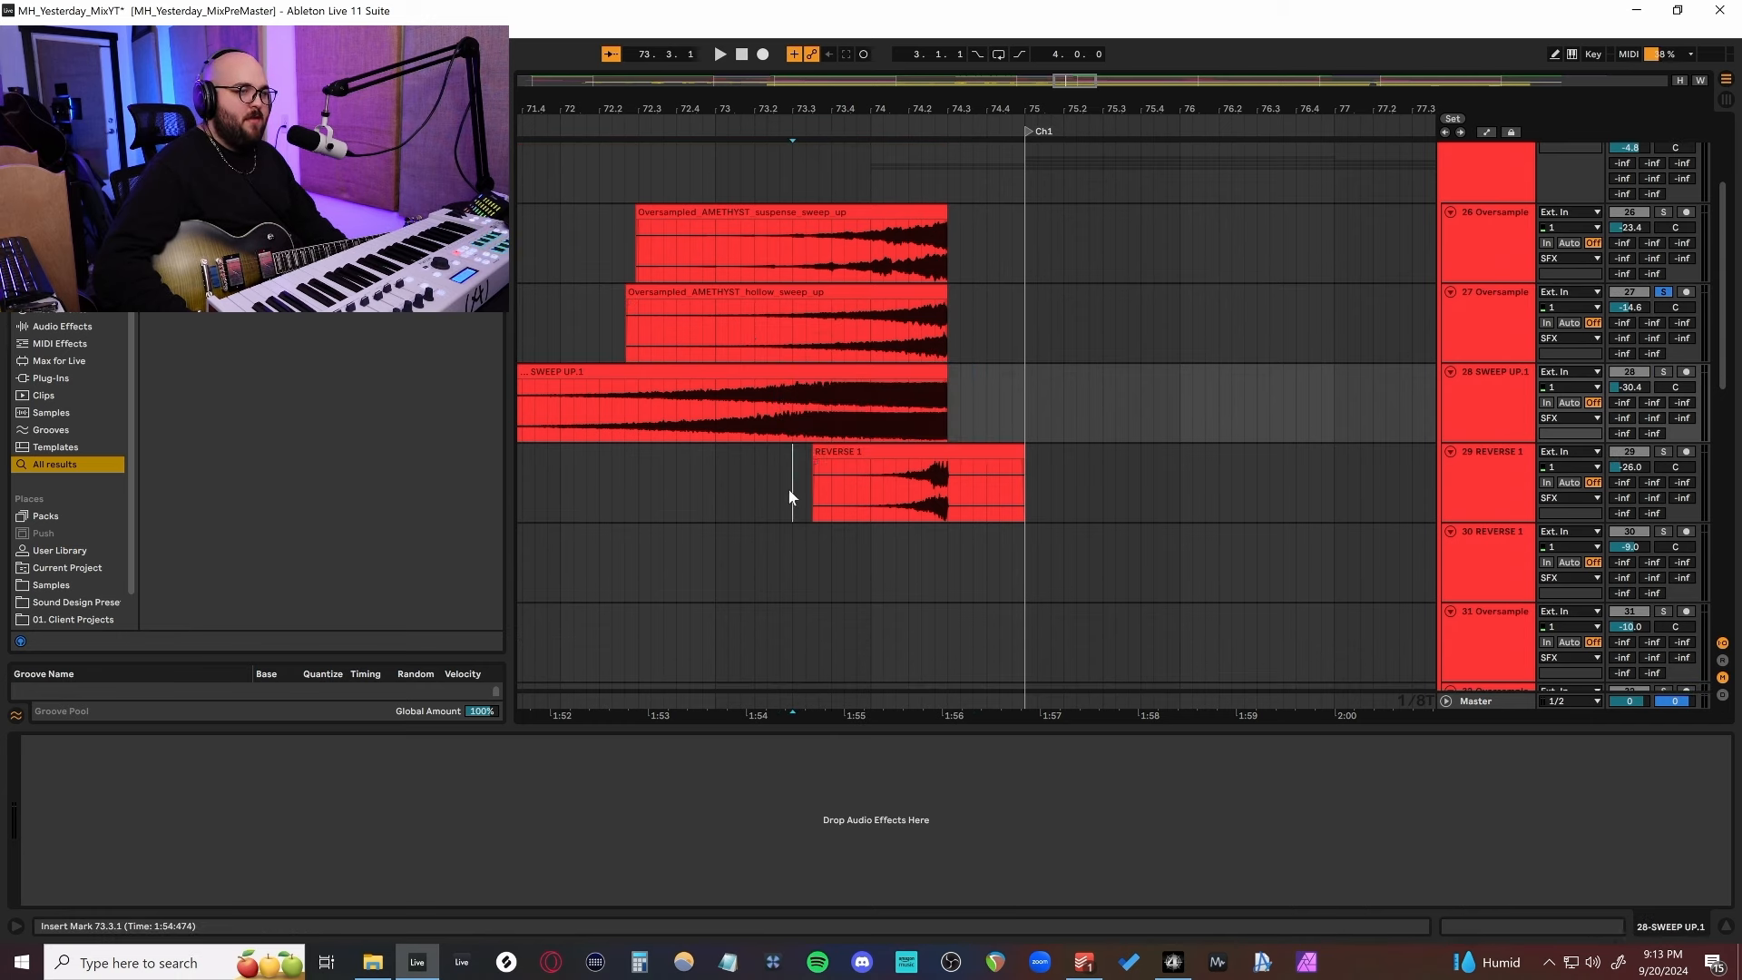
left_click(1663, 451)
key("space")
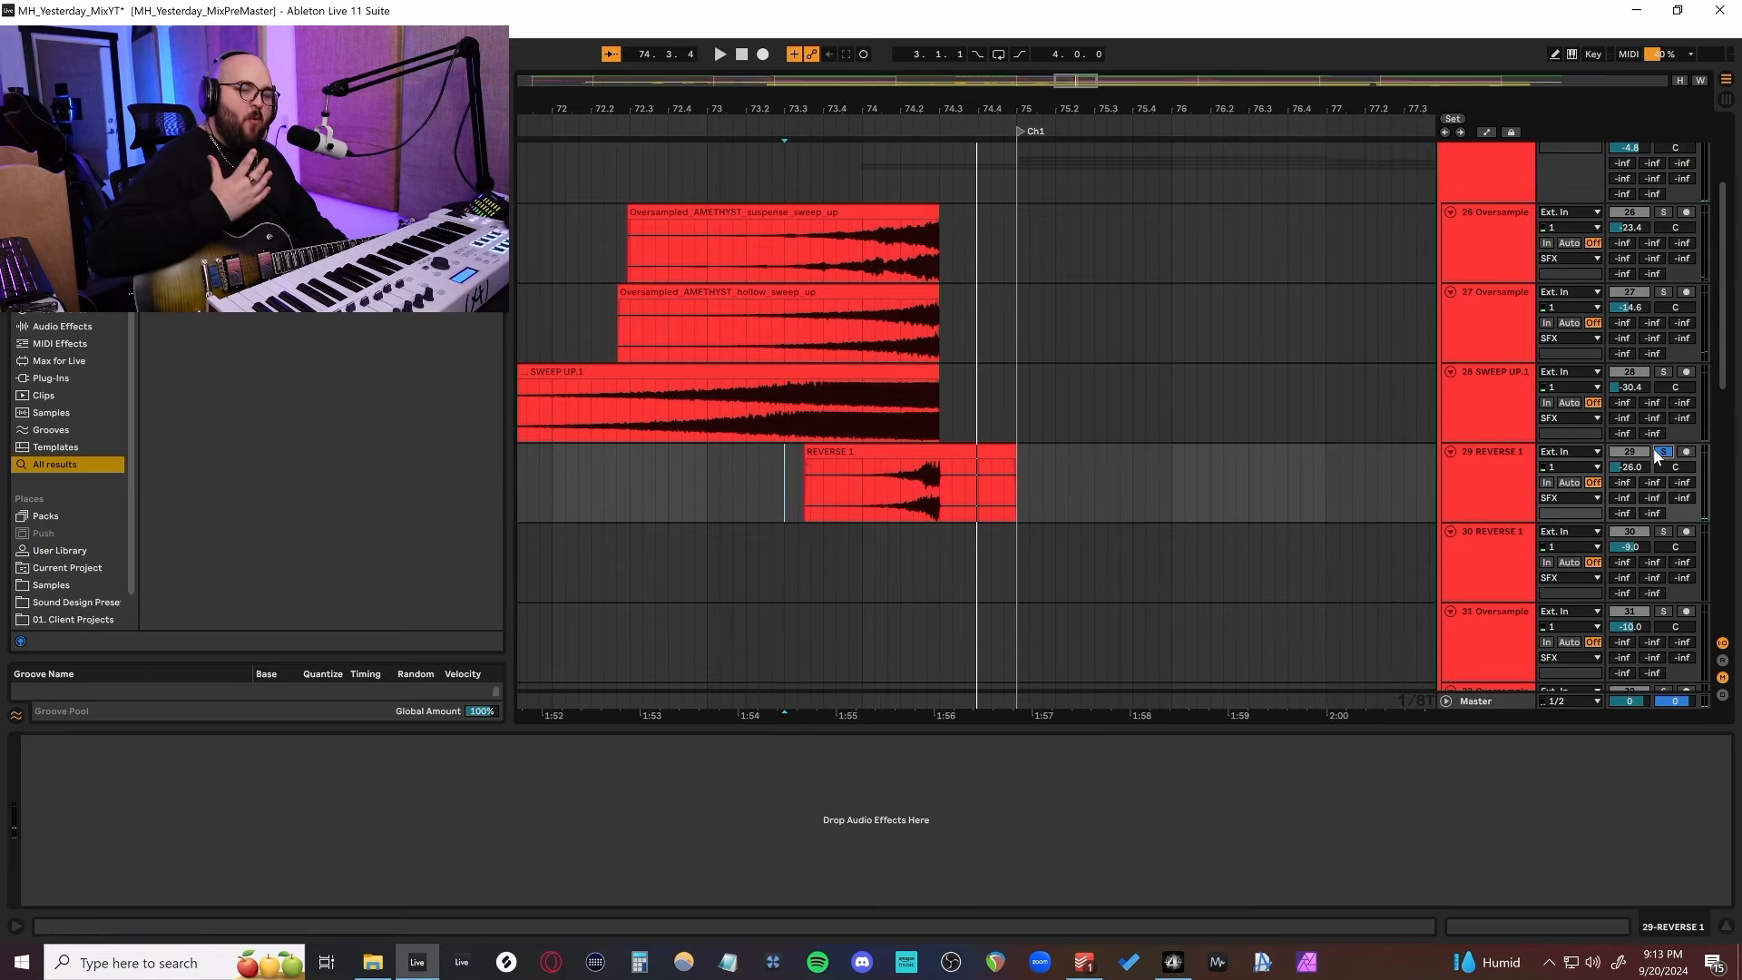
scroll(900, 476, "up", 1)
scroll(900, 476, "left", 3)
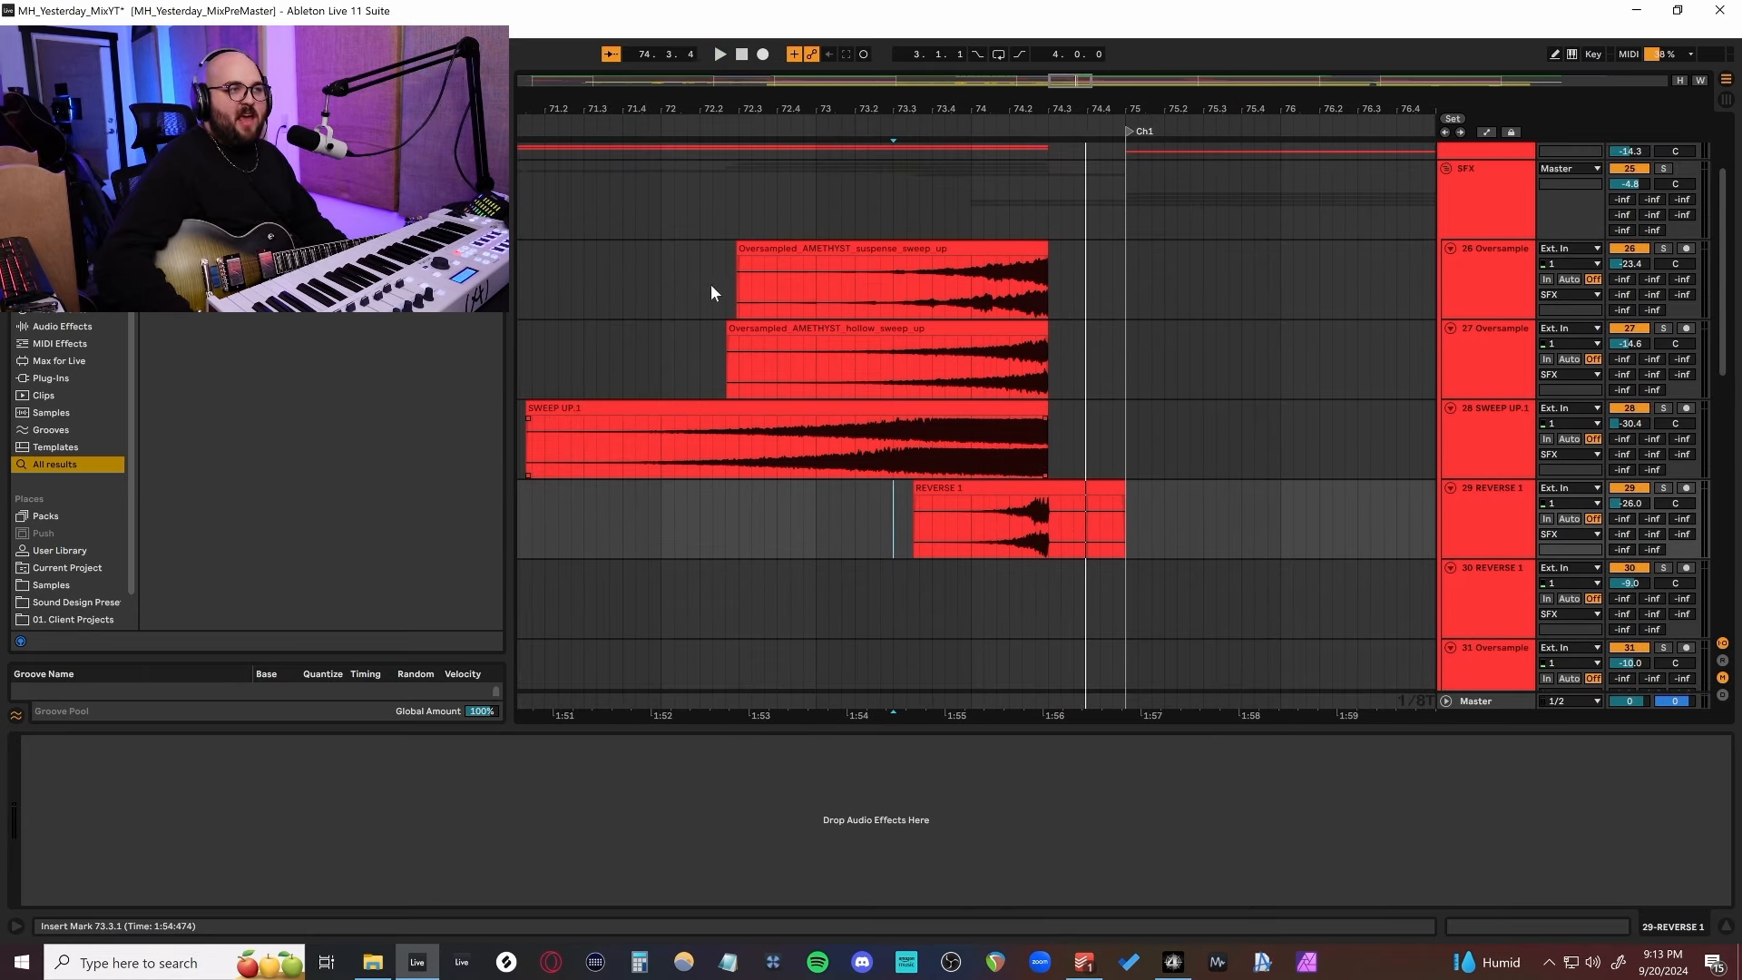
Play the mix from bar 34 toward the ch marker to present the impact clips on tracks 34 to 37.
left_click(689, 285)
scroll(639, 289, "left", 2)
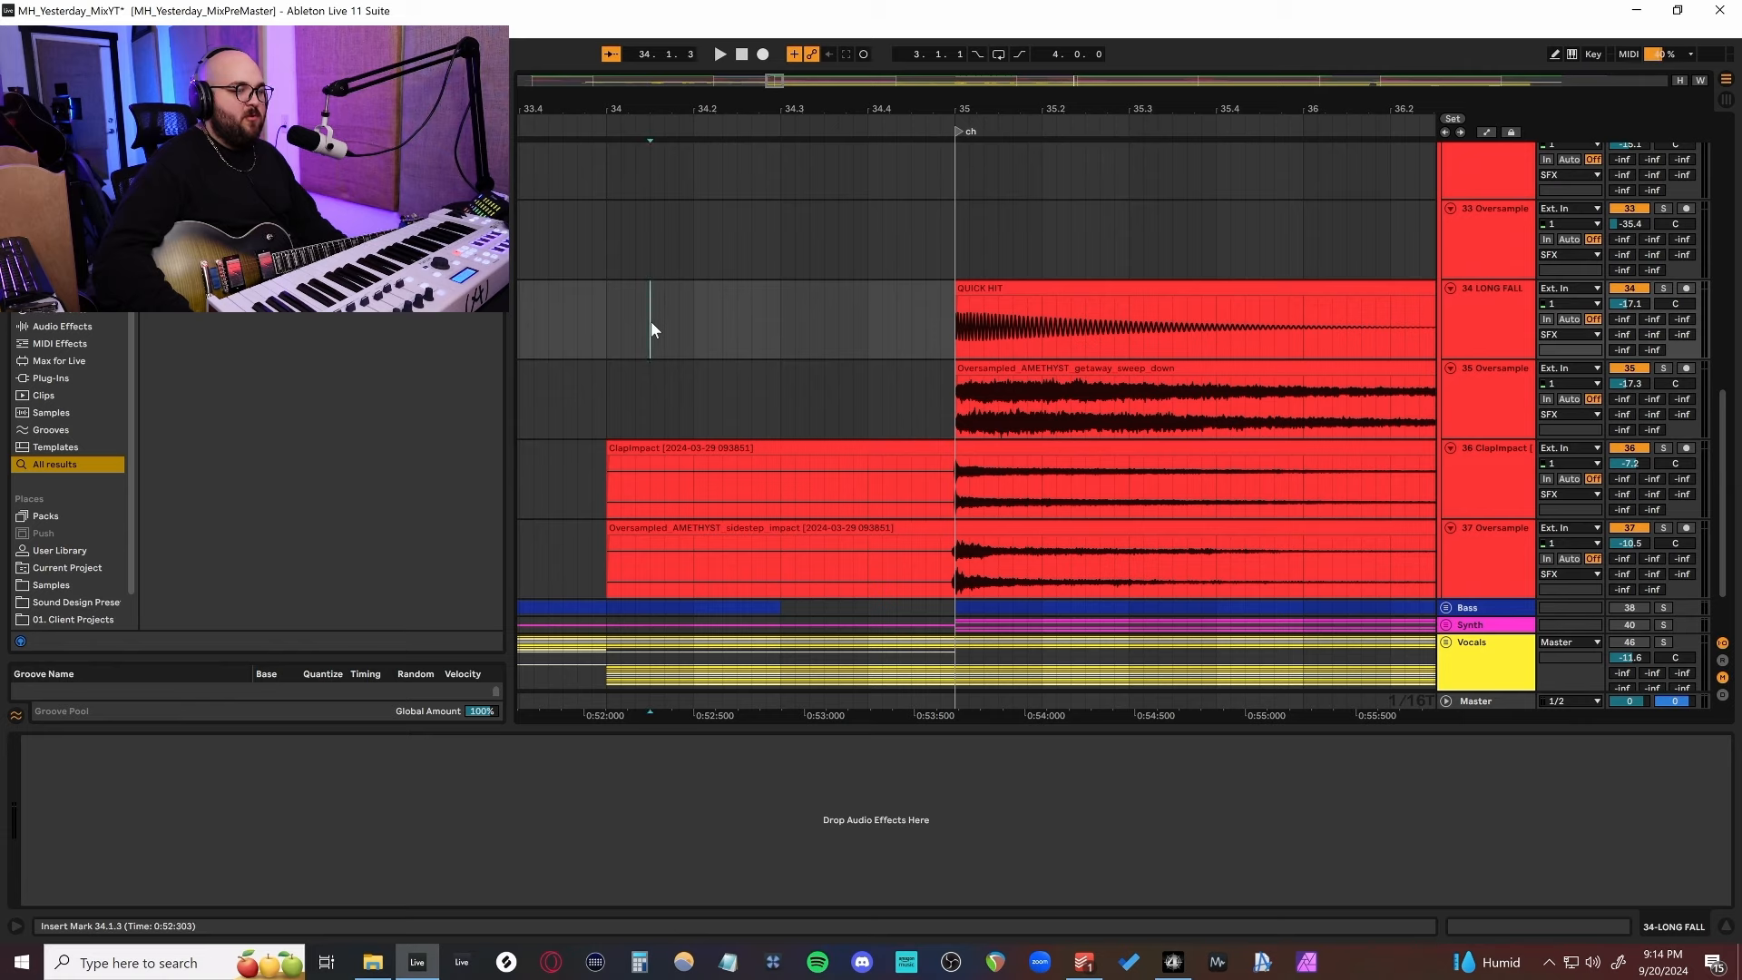
key("space")
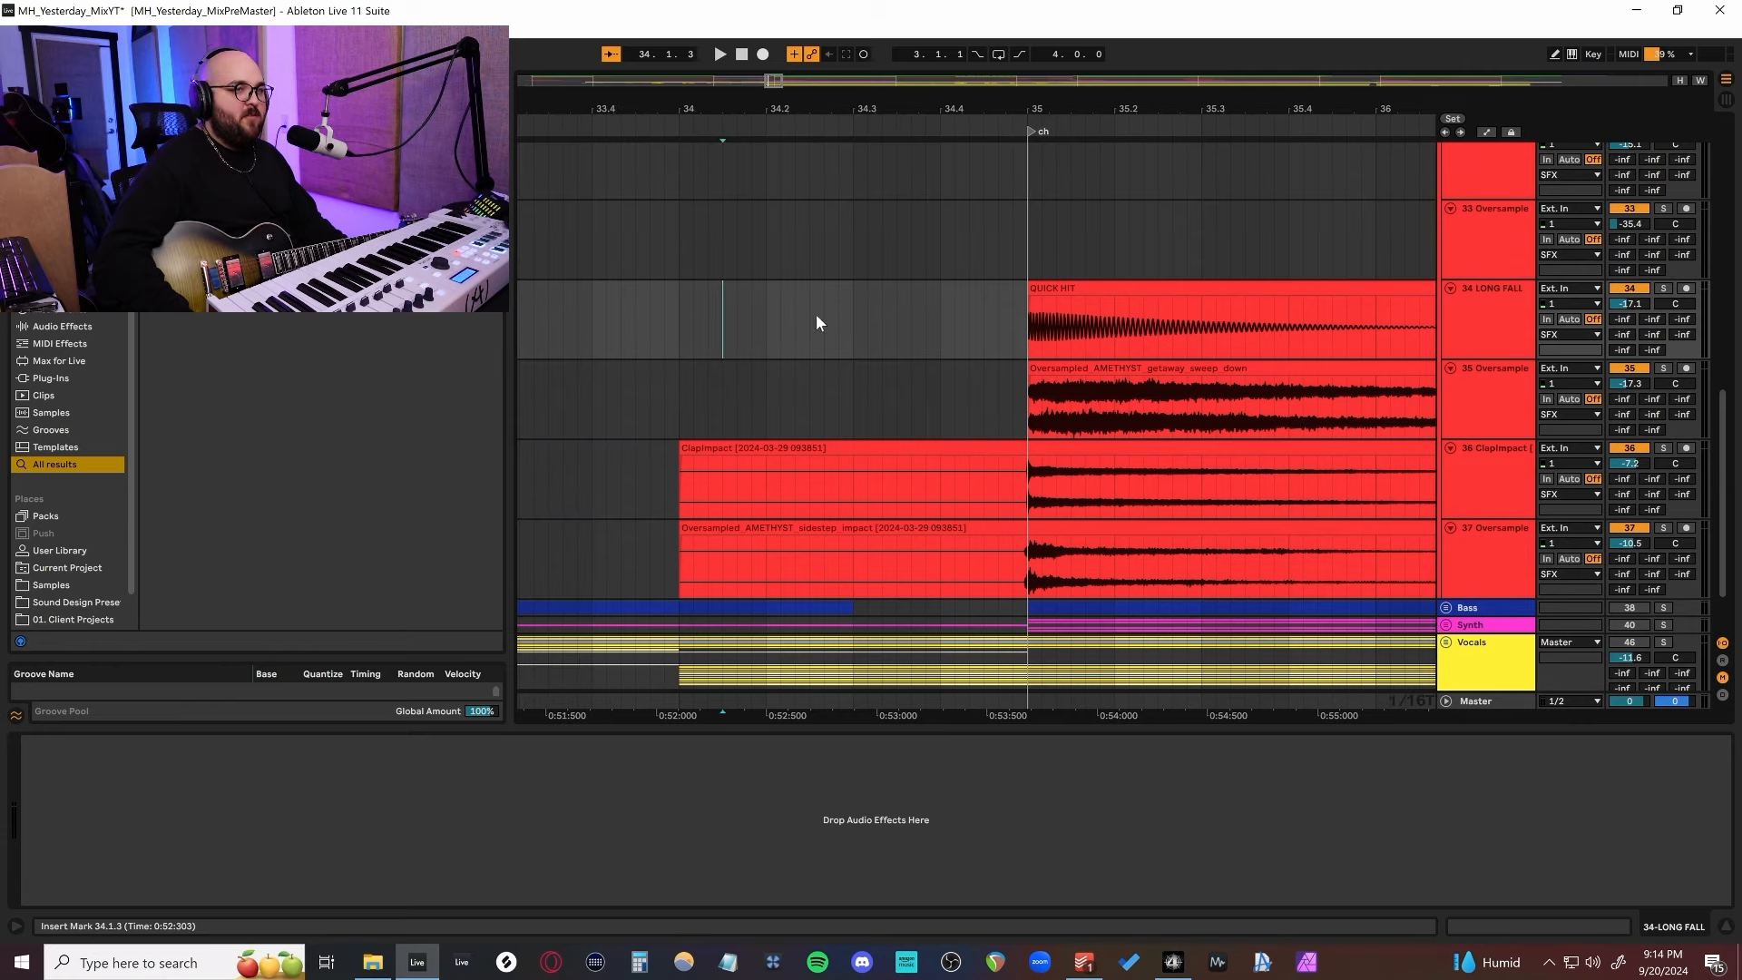
left_click(786, 344)
key("minus")
key("minus")
key("space")
Place the insert mark at 34.4.4 on the sidestep impact clip and examine its attack against the ch marker.
scroll(811, 505, "up", 8)
left_click(858, 501)
left_click(885, 565)
scroll(891, 567, "down", 5)
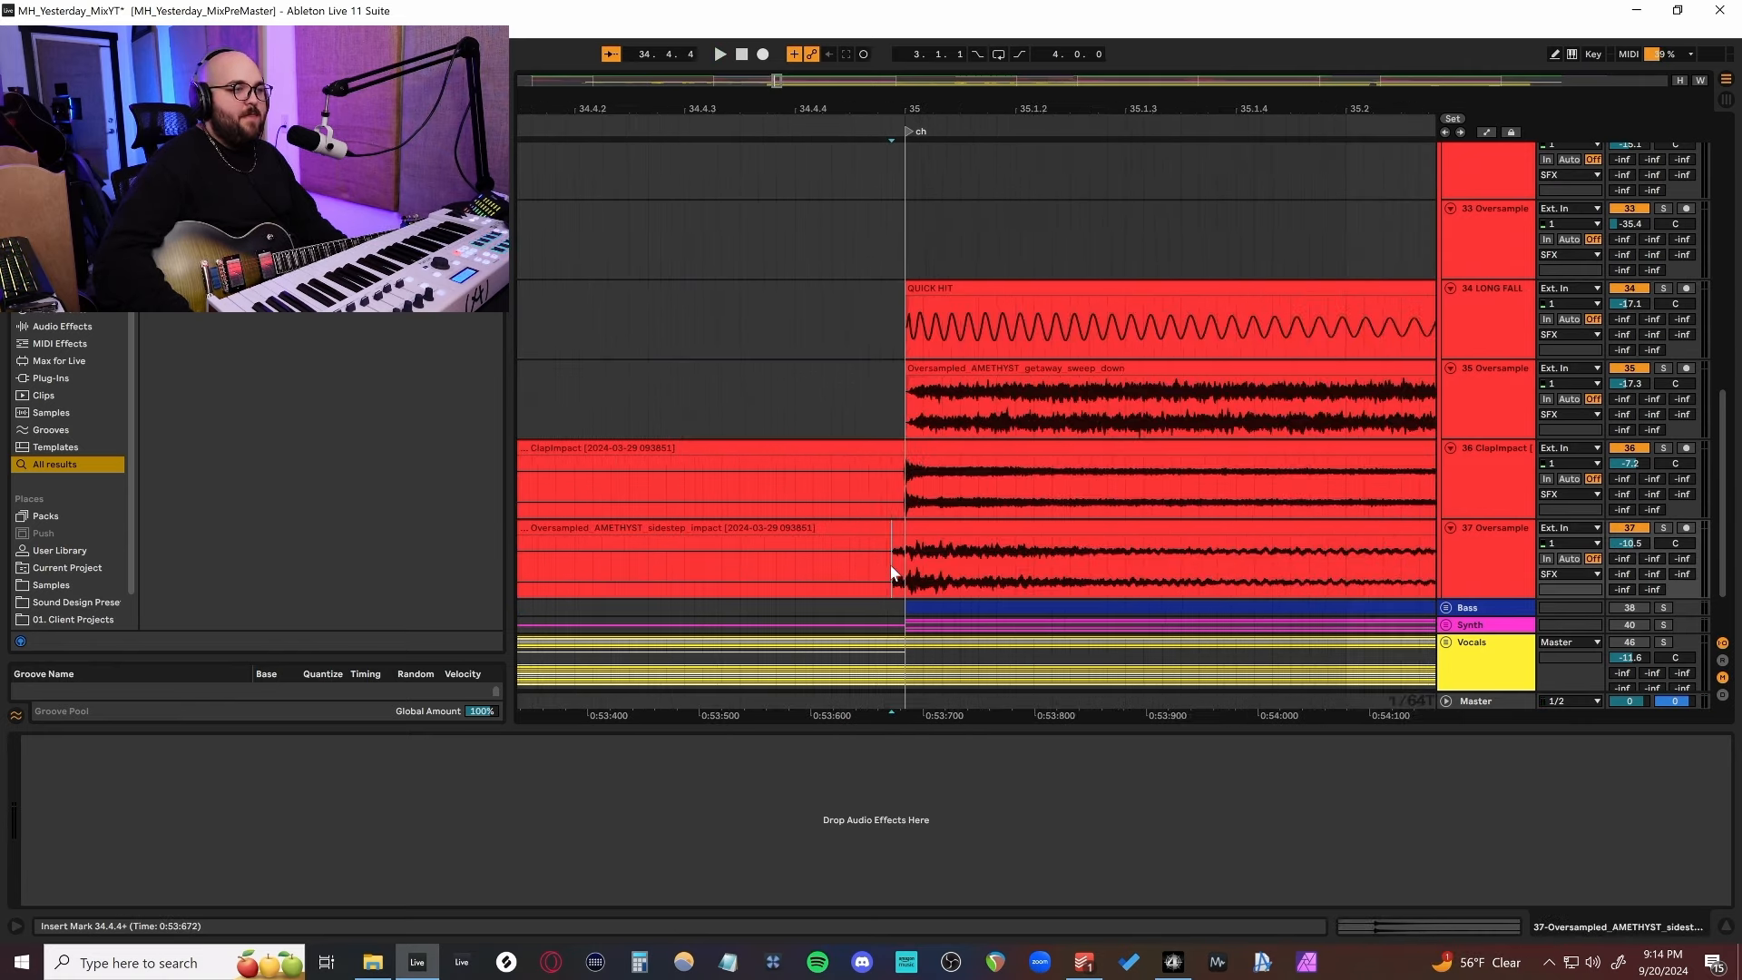
Solo track 37 and play its sidestep impact clip from 34.3.3 through the ch marker.
scroll(883, 569, "down", 4)
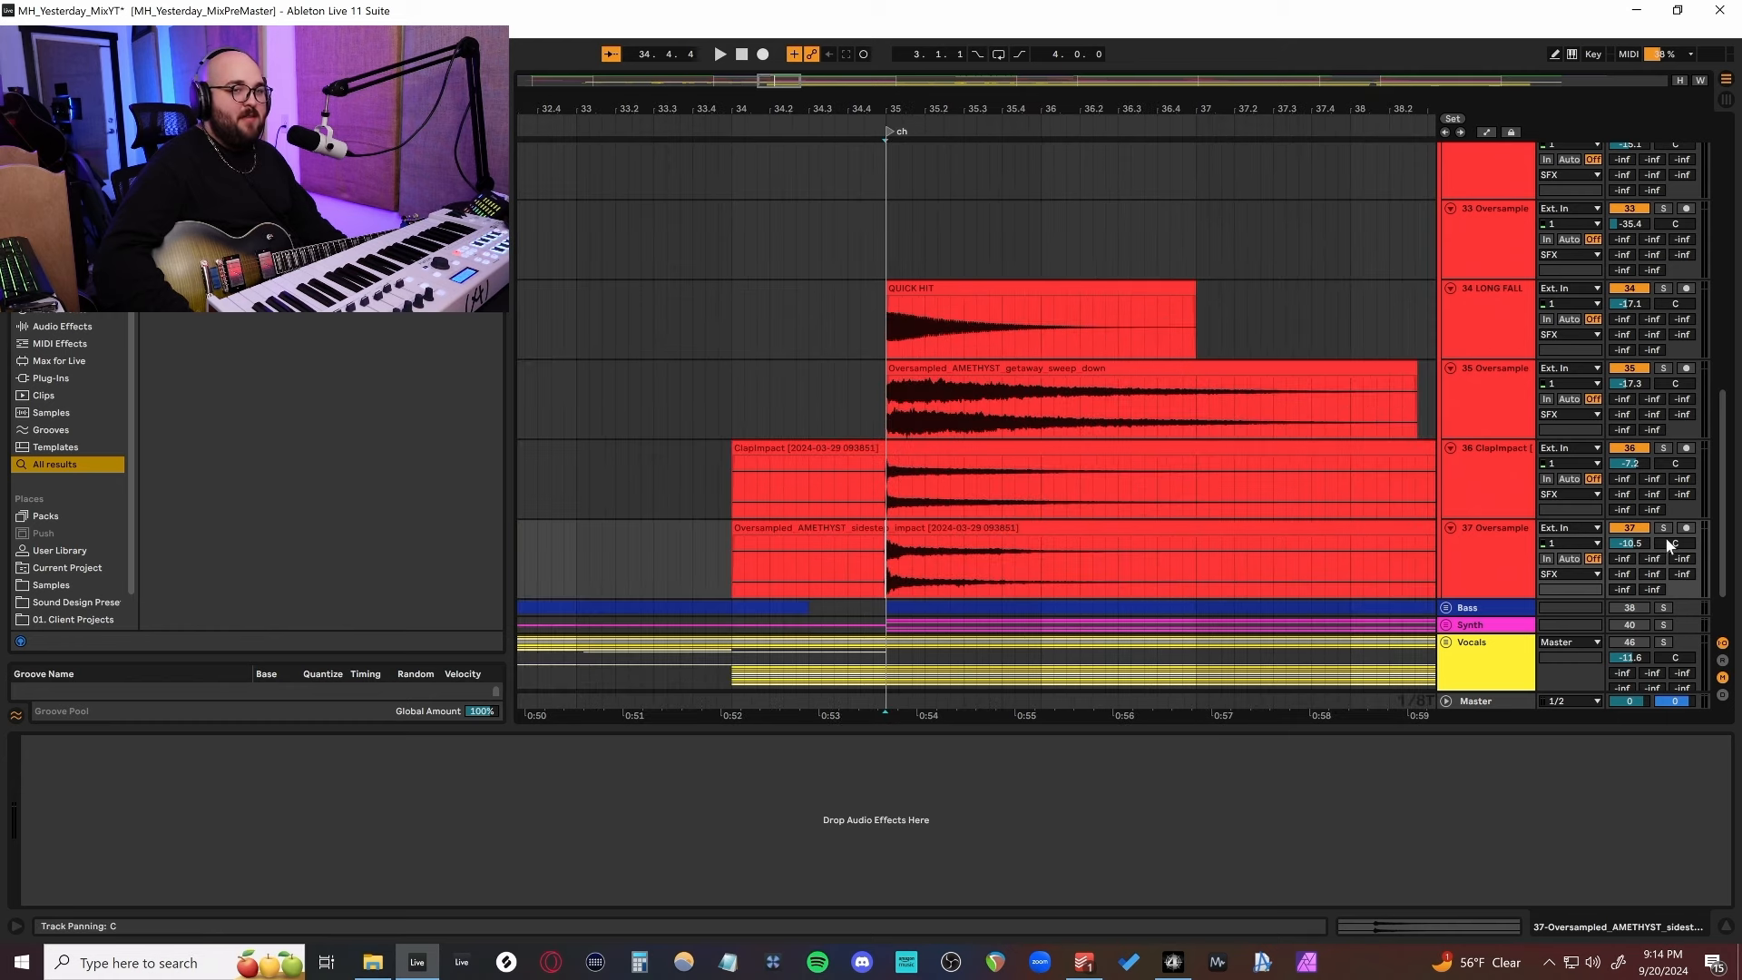
scroll(791, 543, "up", 5)
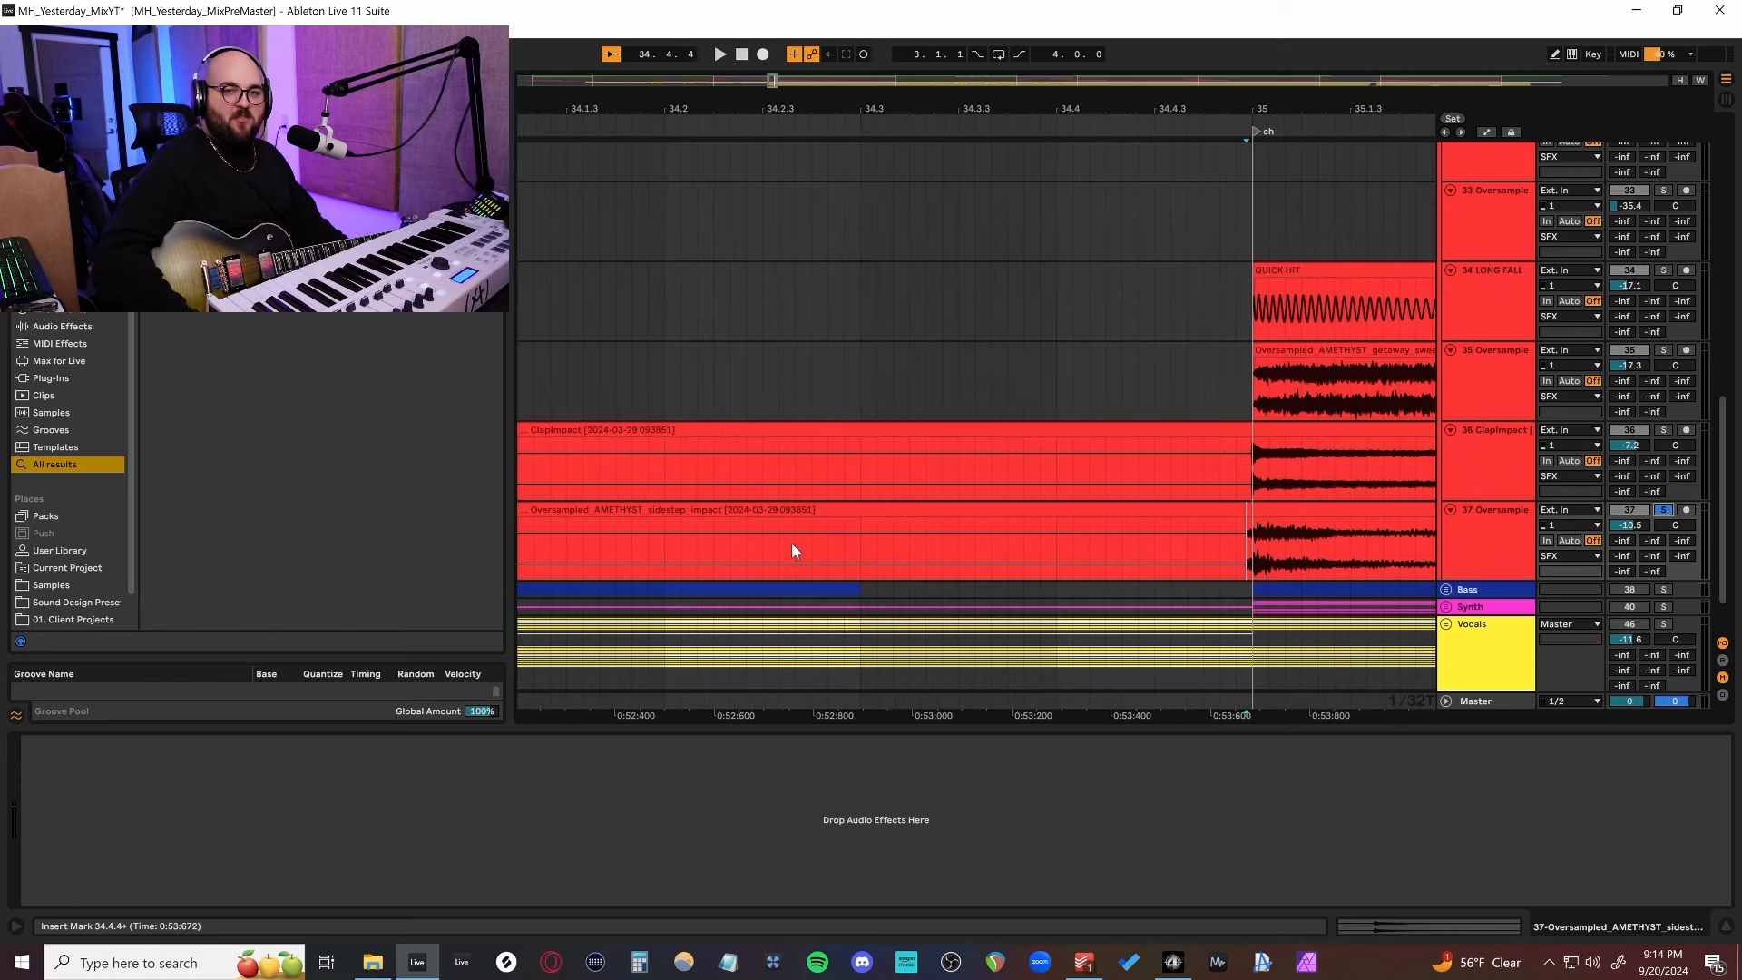
left_click(992, 539)
key("space")
scroll(1029, 541, "down", 4)
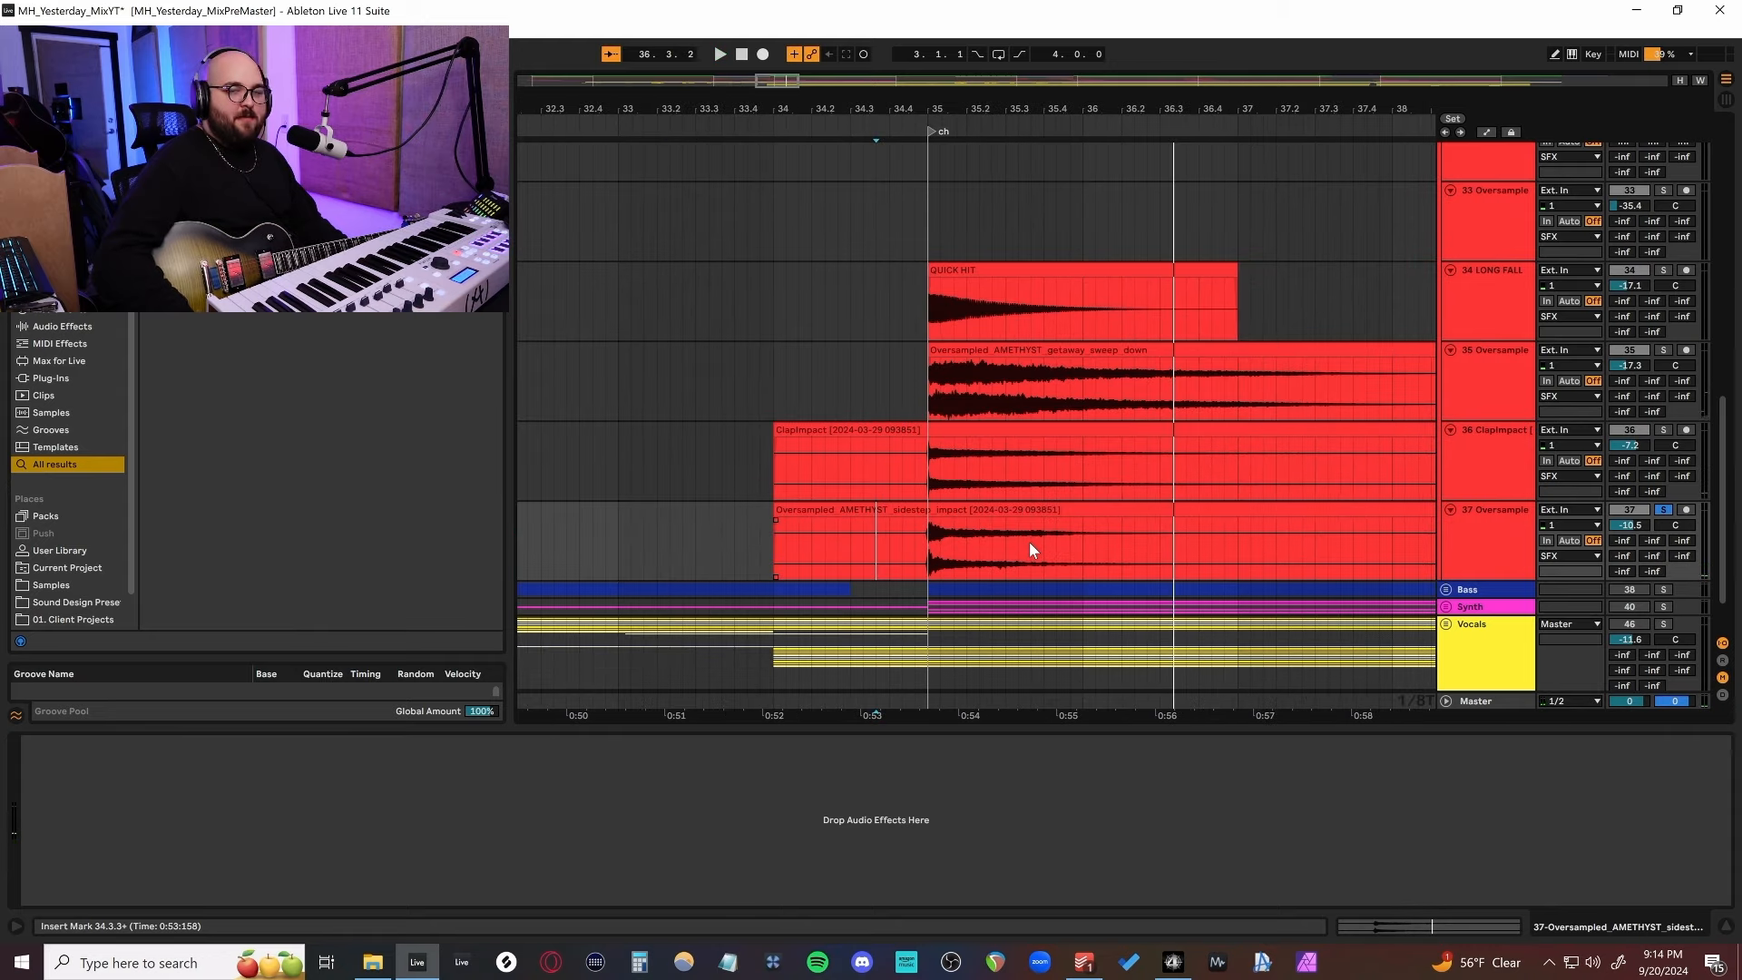
Solo the 36 ClapImpact track and play its clip from just after 34.4.1 through the ch marker.
left_click(1663, 430)
left_click(897, 463)
scroll(909, 463, "up", 3)
key("space")
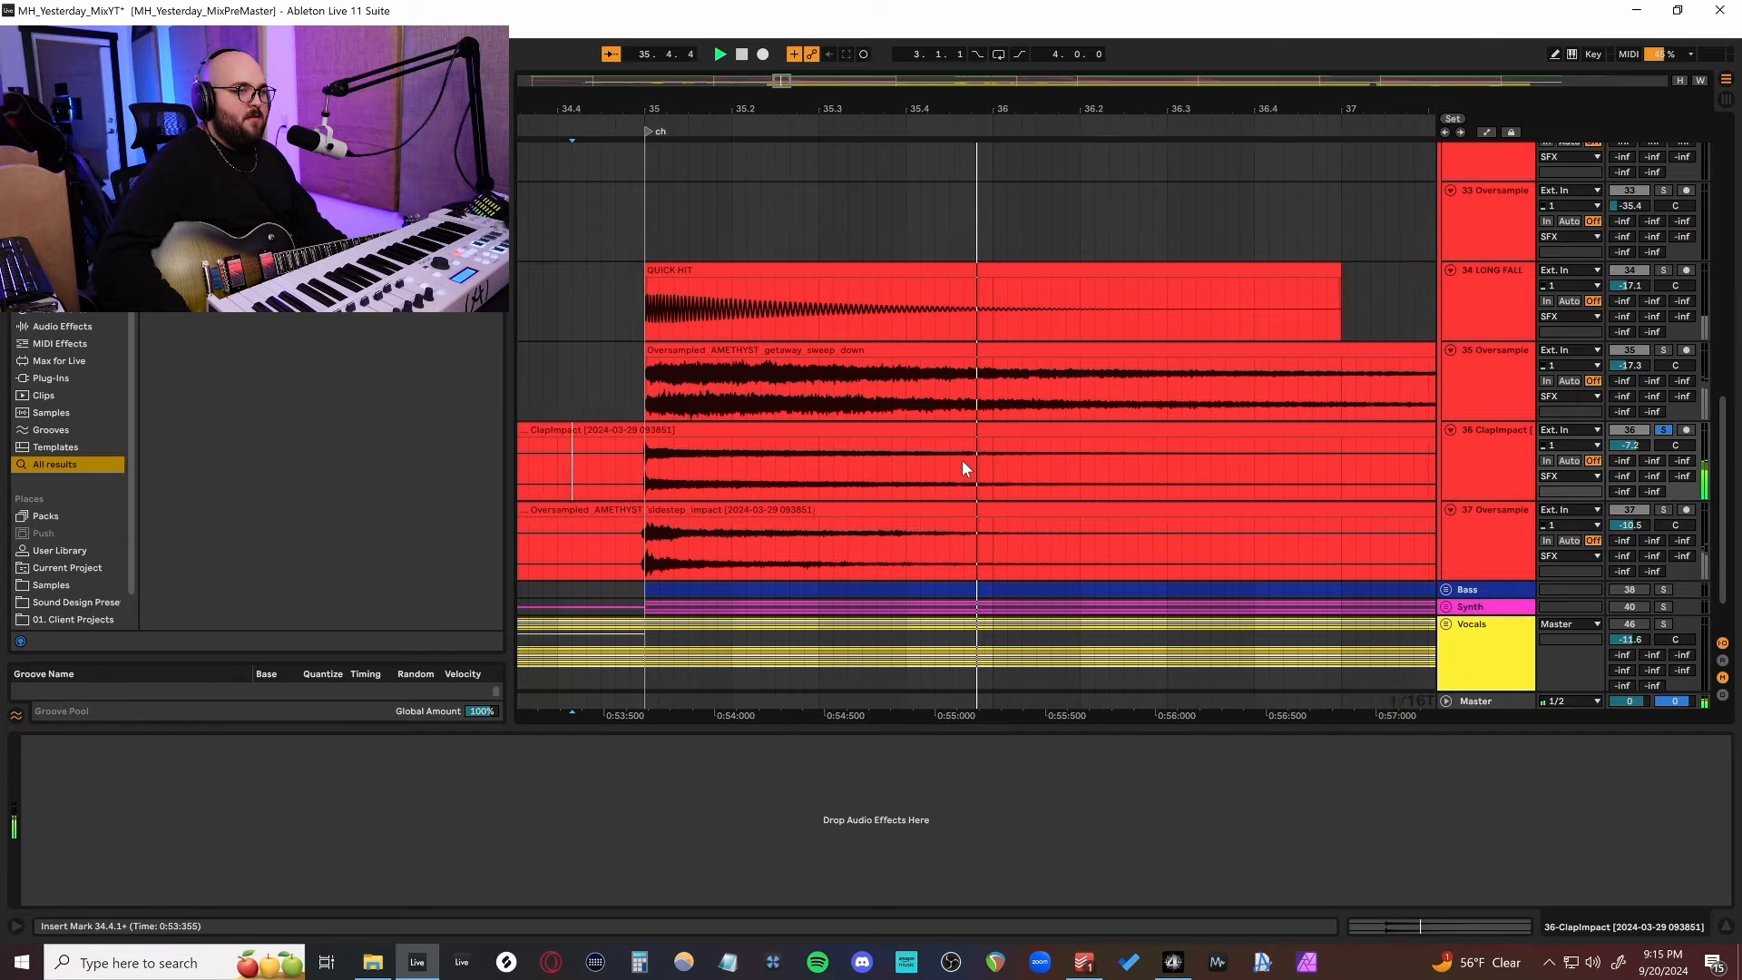
key("space")
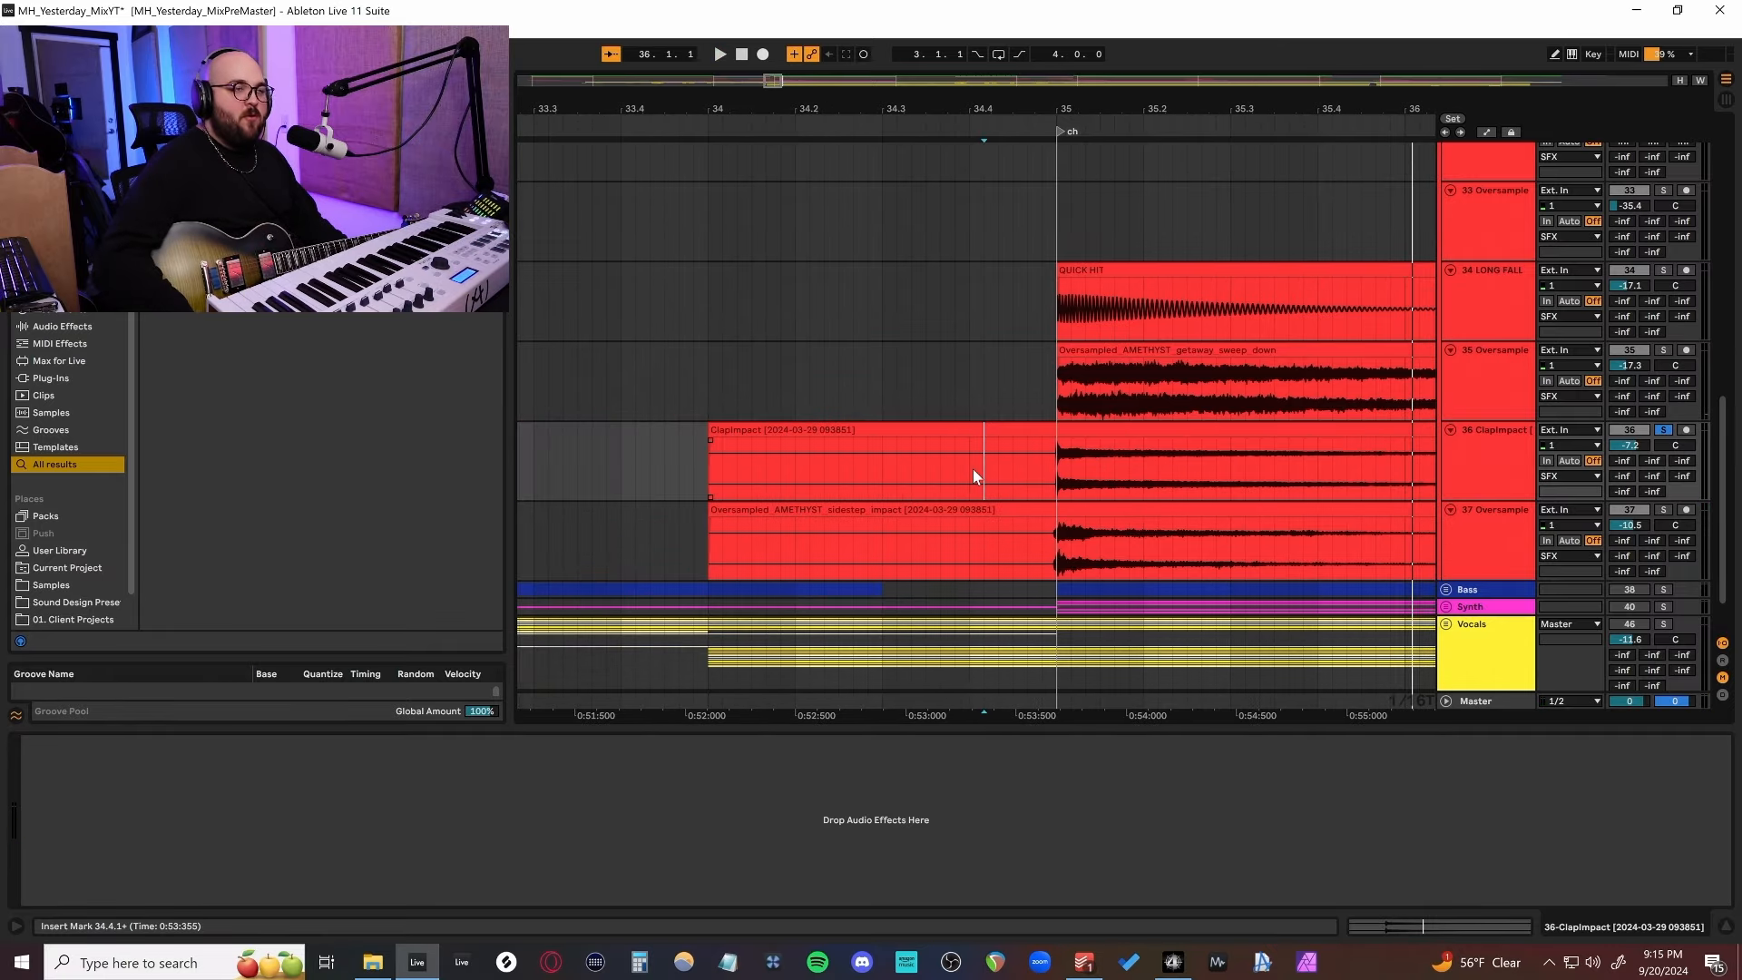
Solo track 35 and play its getaway sweep down clip from 34.4.1.
left_click(1663, 349)
left_click(936, 380)
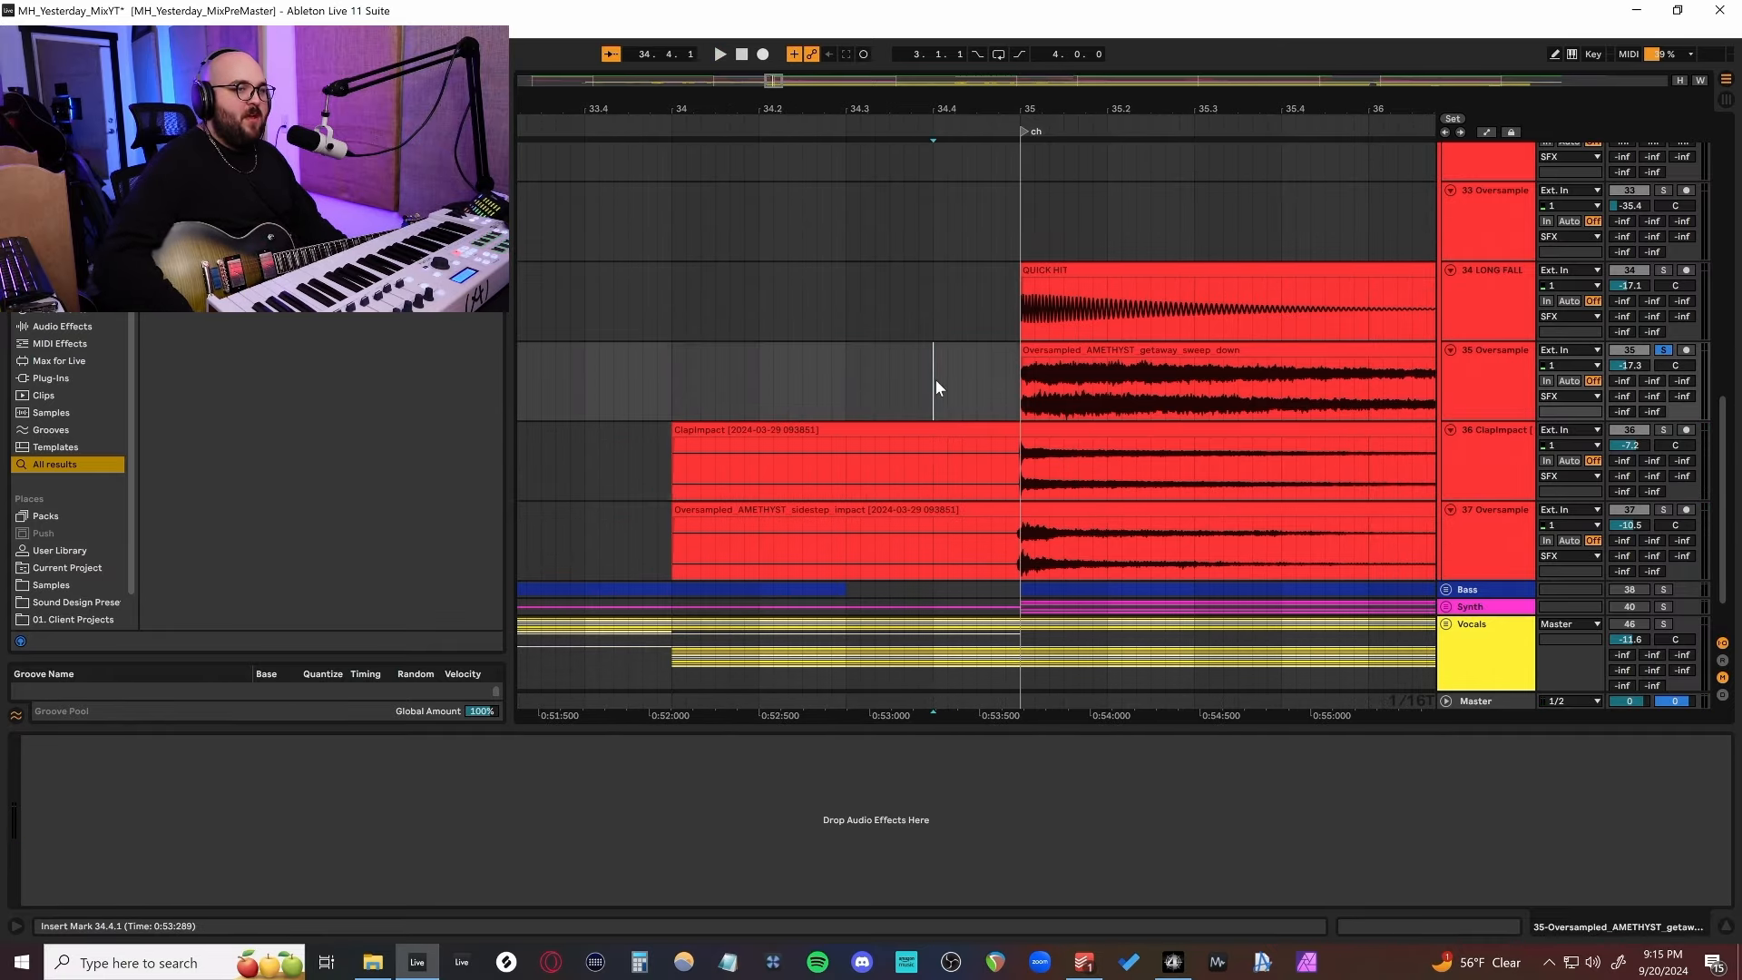
key("space")
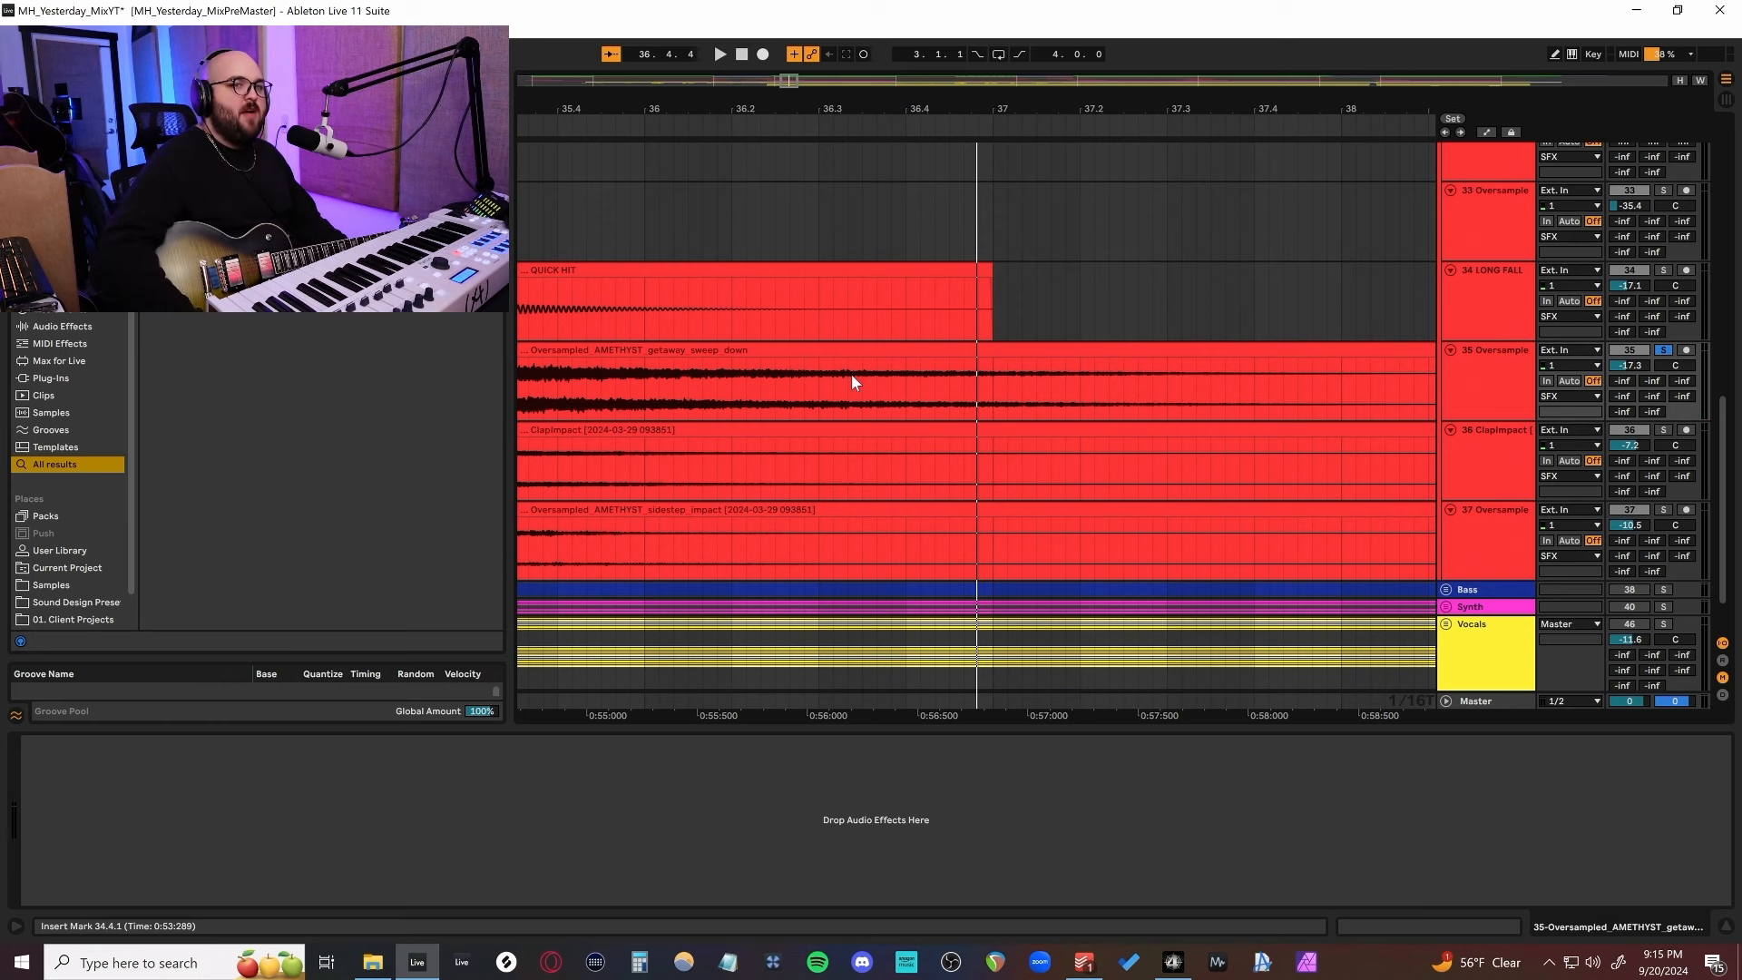
scroll(851, 374, "down", 4)
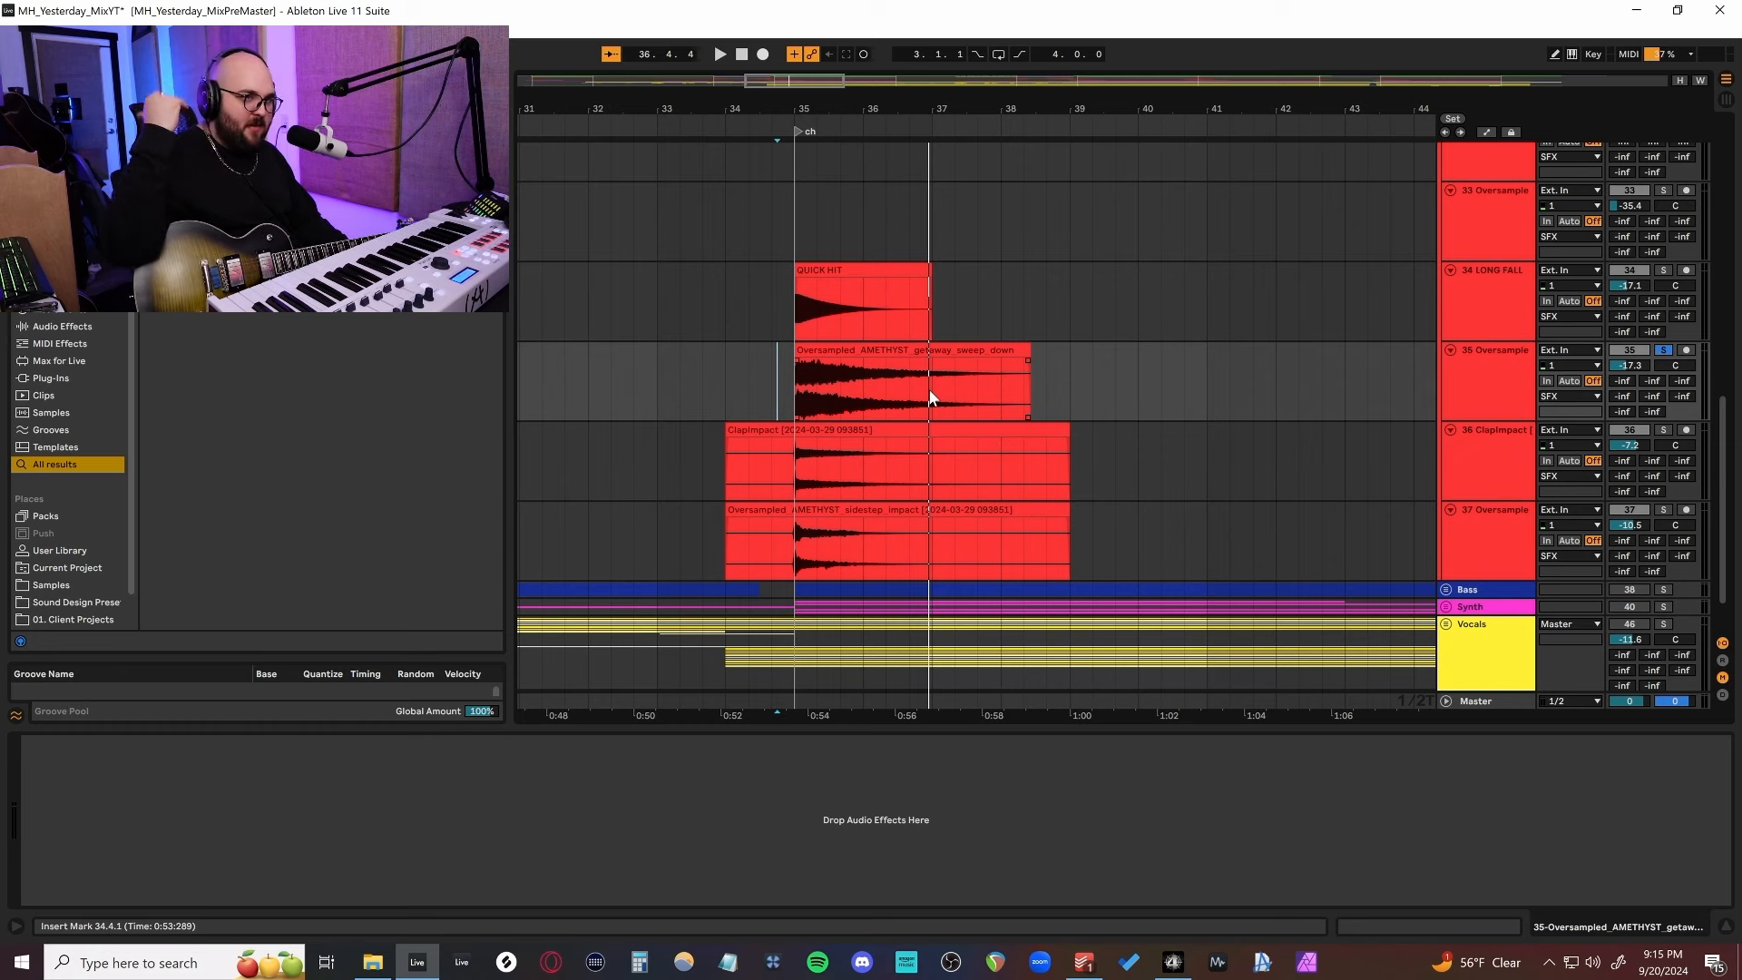
Solo the 34 LONG FALL track, play its QUICK HIT clip from 34.3.3, and survey the SFX from pre1 to ch.
left_click(1663, 270)
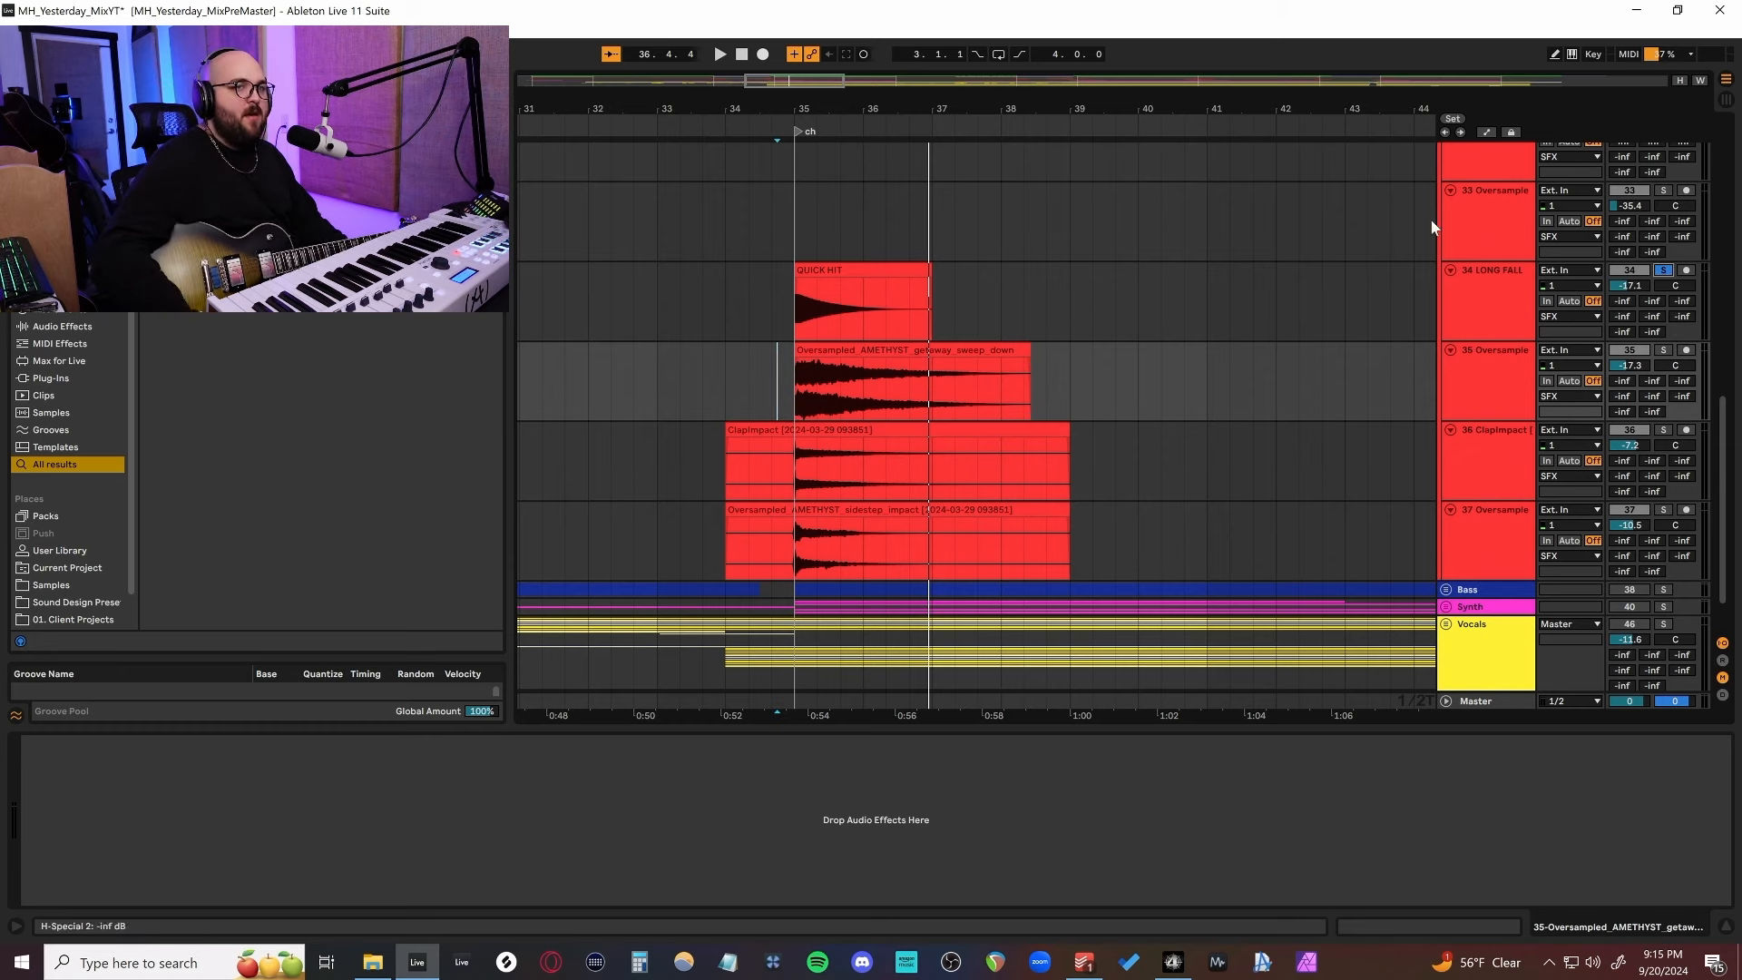
scroll(765, 319, "up", 2)
left_click(775, 299)
key("space")
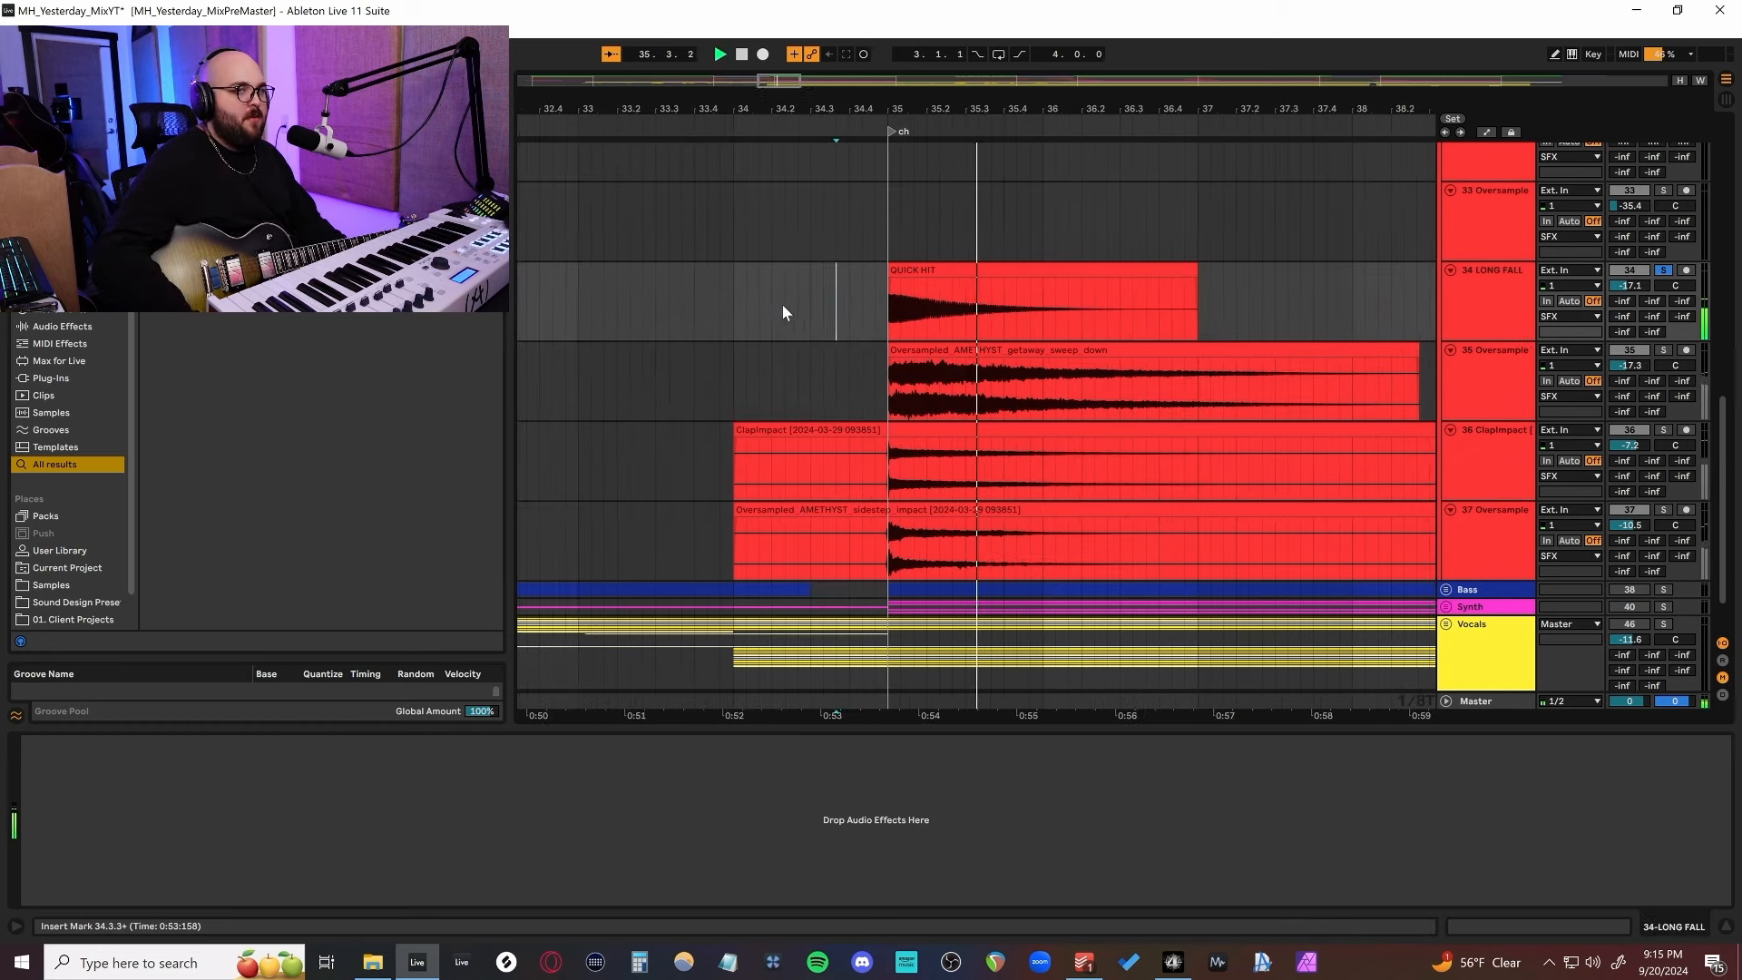
left_click(1488, 286)
scroll(941, 269, "down", 4)
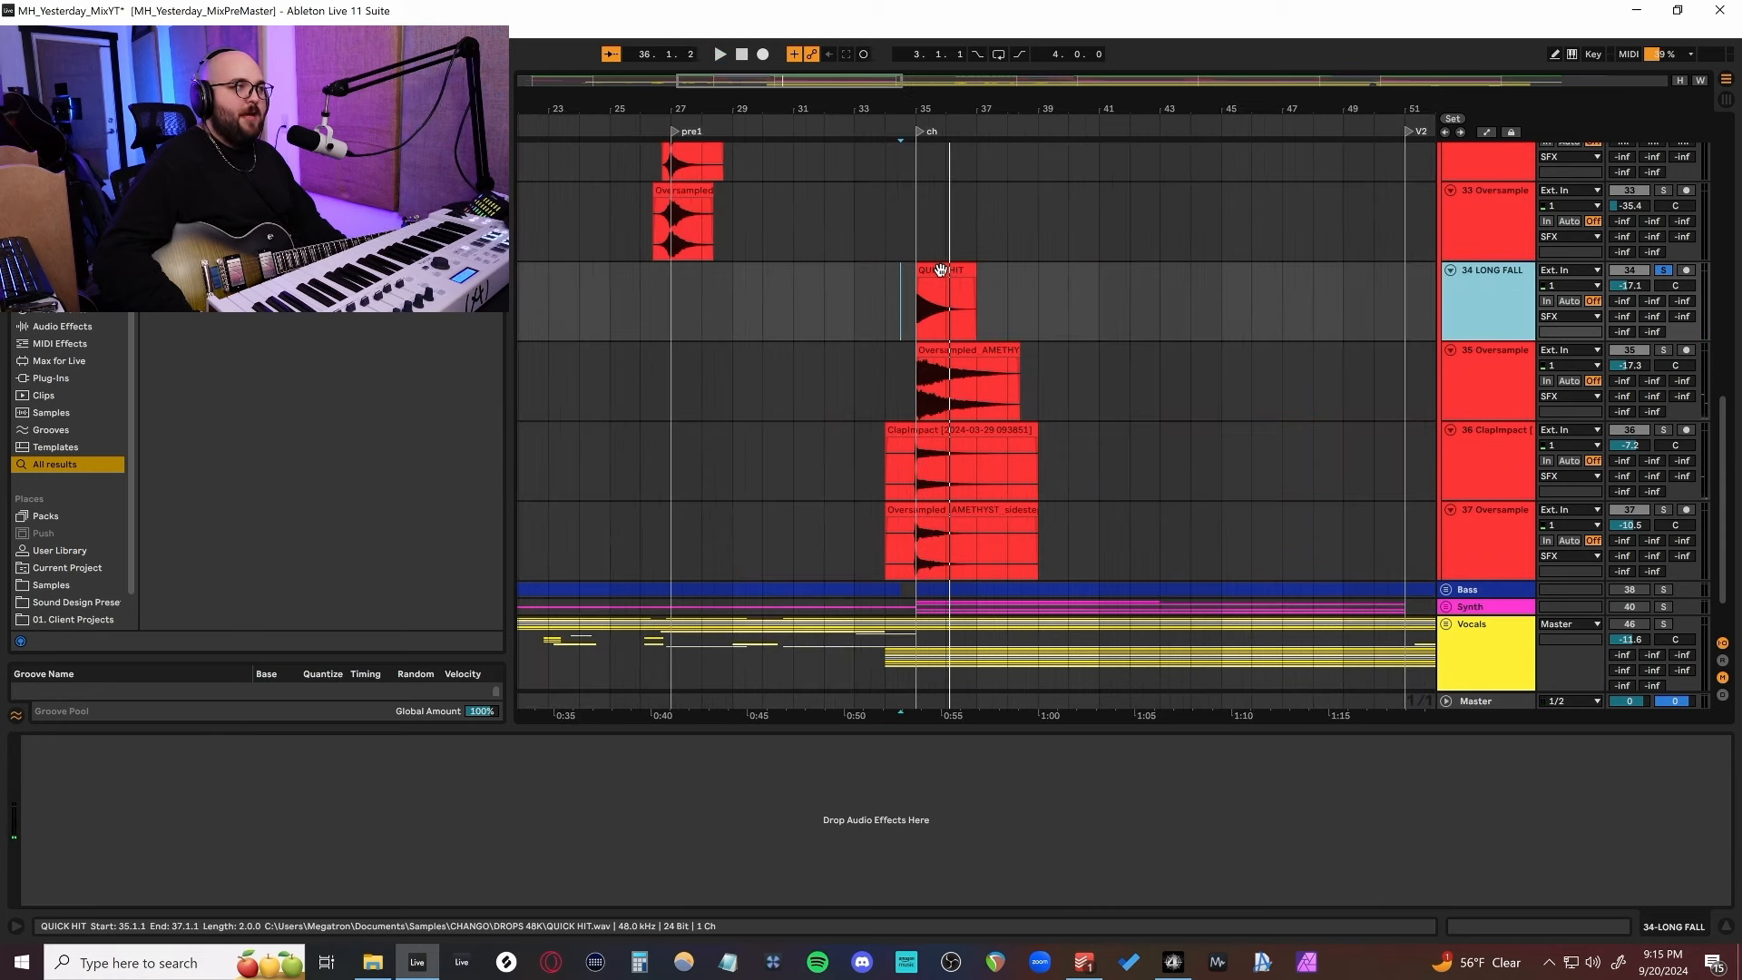
scroll(940, 270, "left", 3)
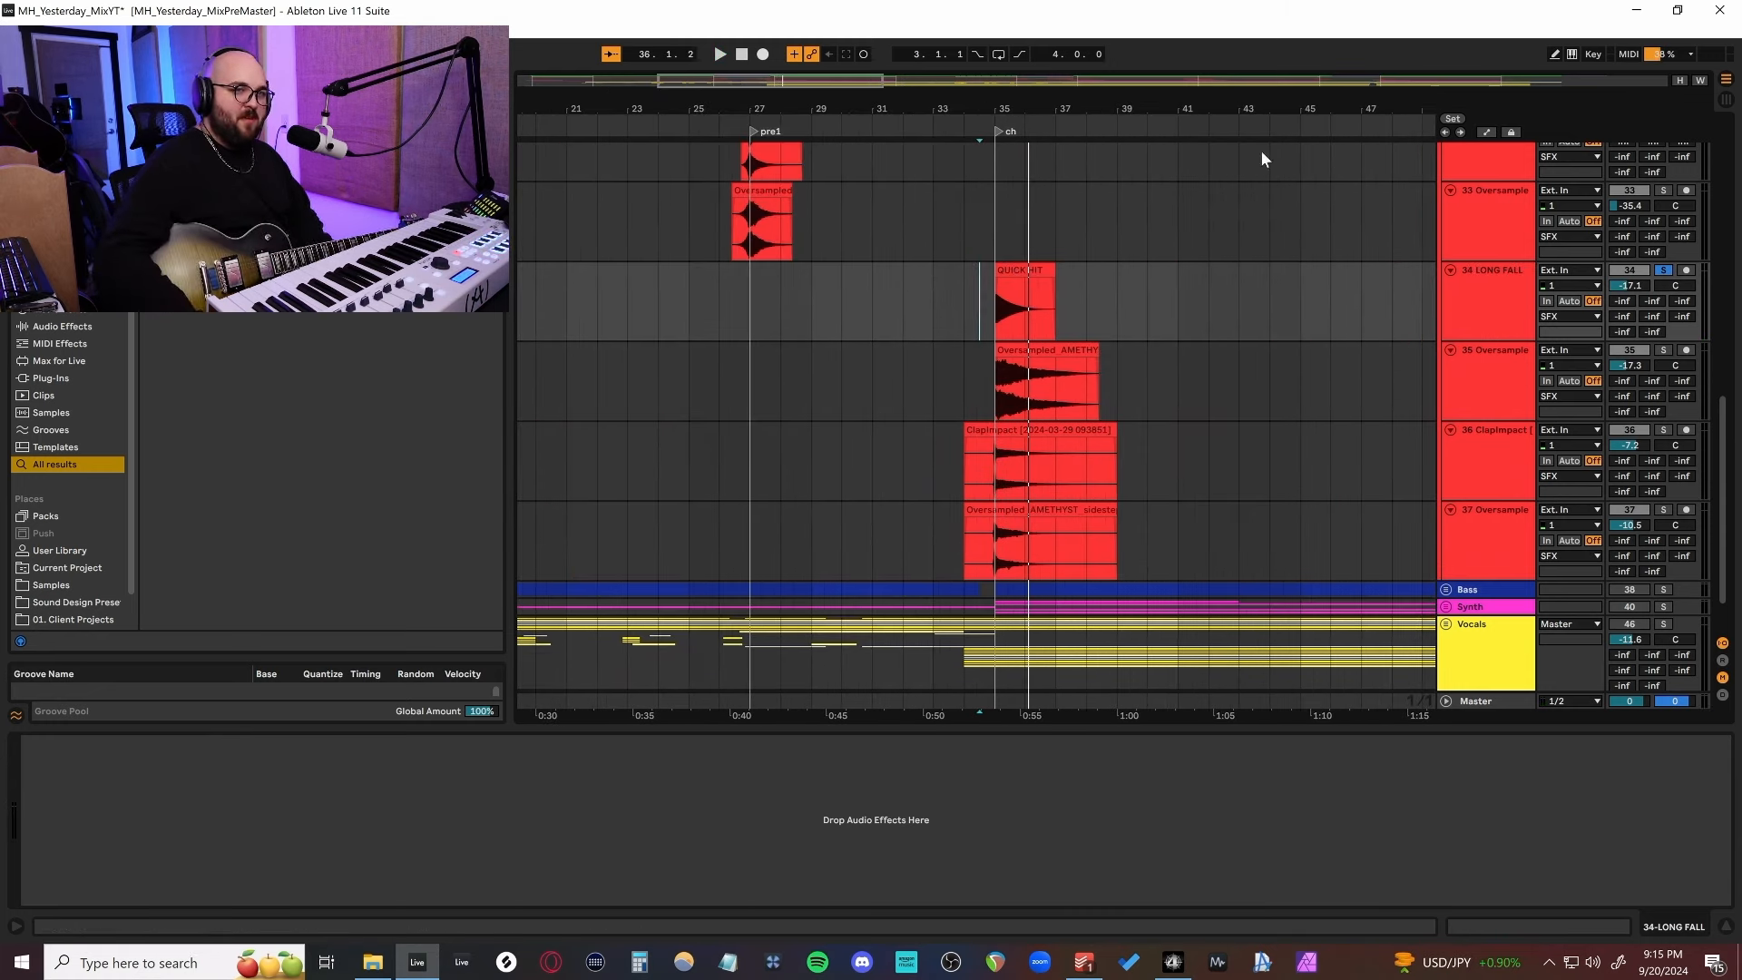
Collapse the SFX group, unfold and activate the Bass group, and play the mix with bass from 32.1.1 into the chorus.
double_click(1439, 328)
left_click(1479, 342)
left_click(1448, 345)
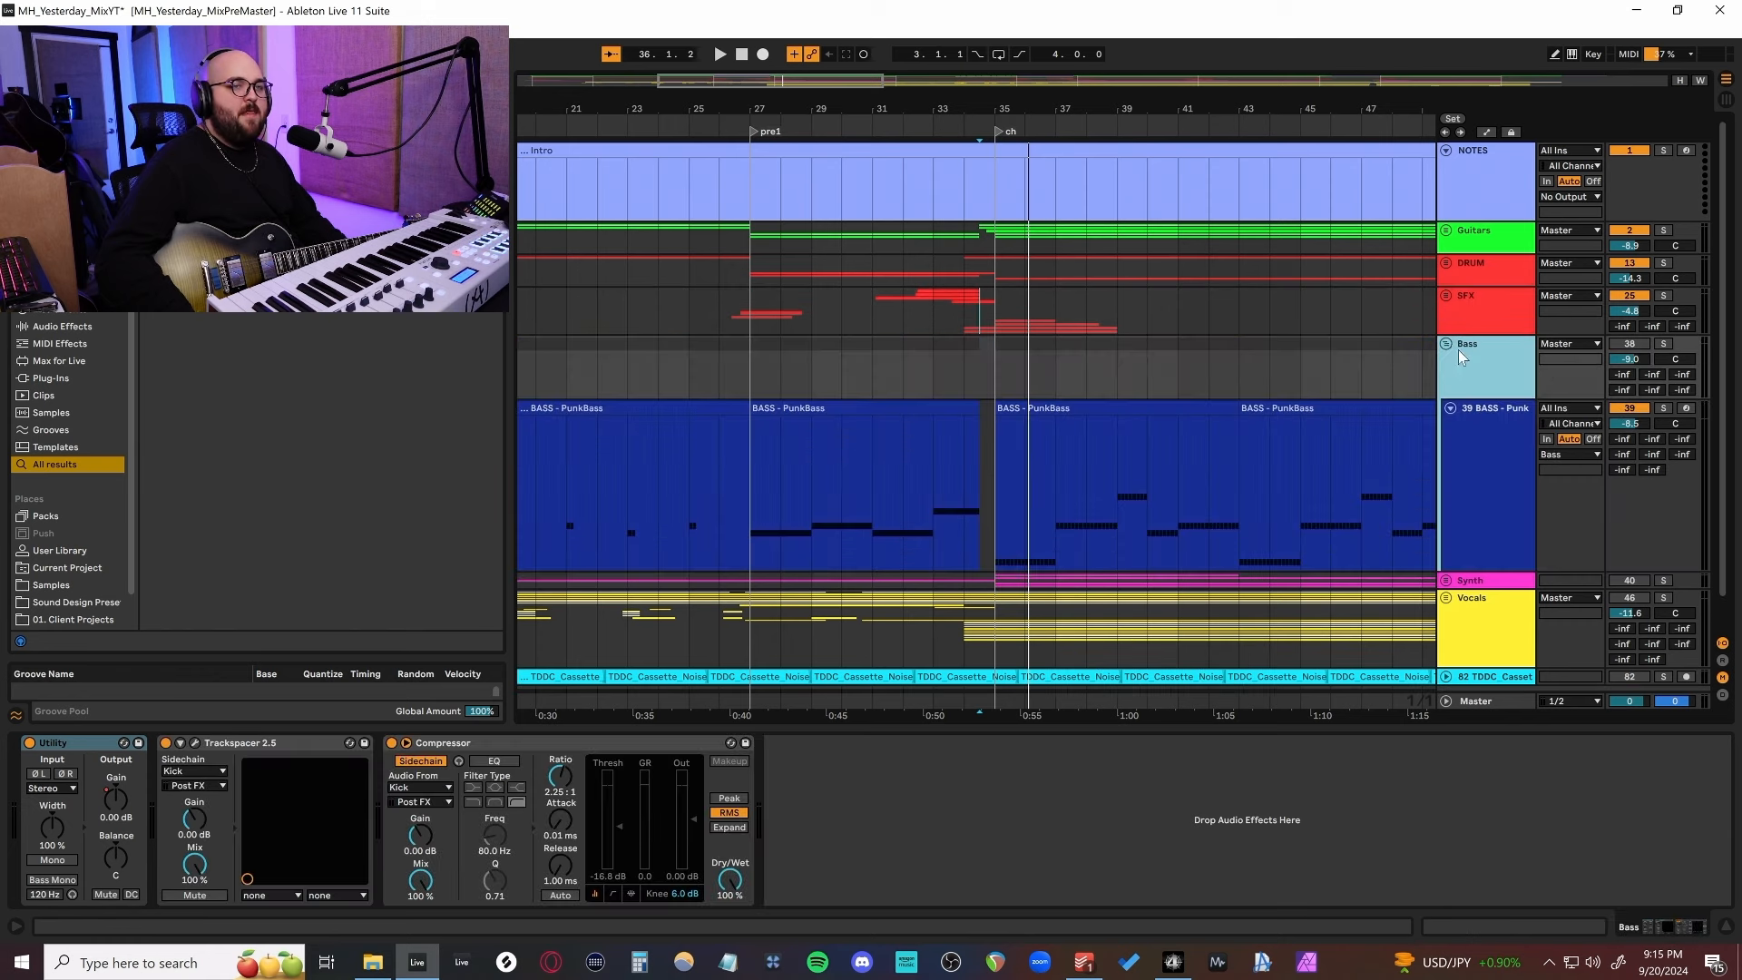
left_click(1634, 345)
left_click(751, 499)
key("space")
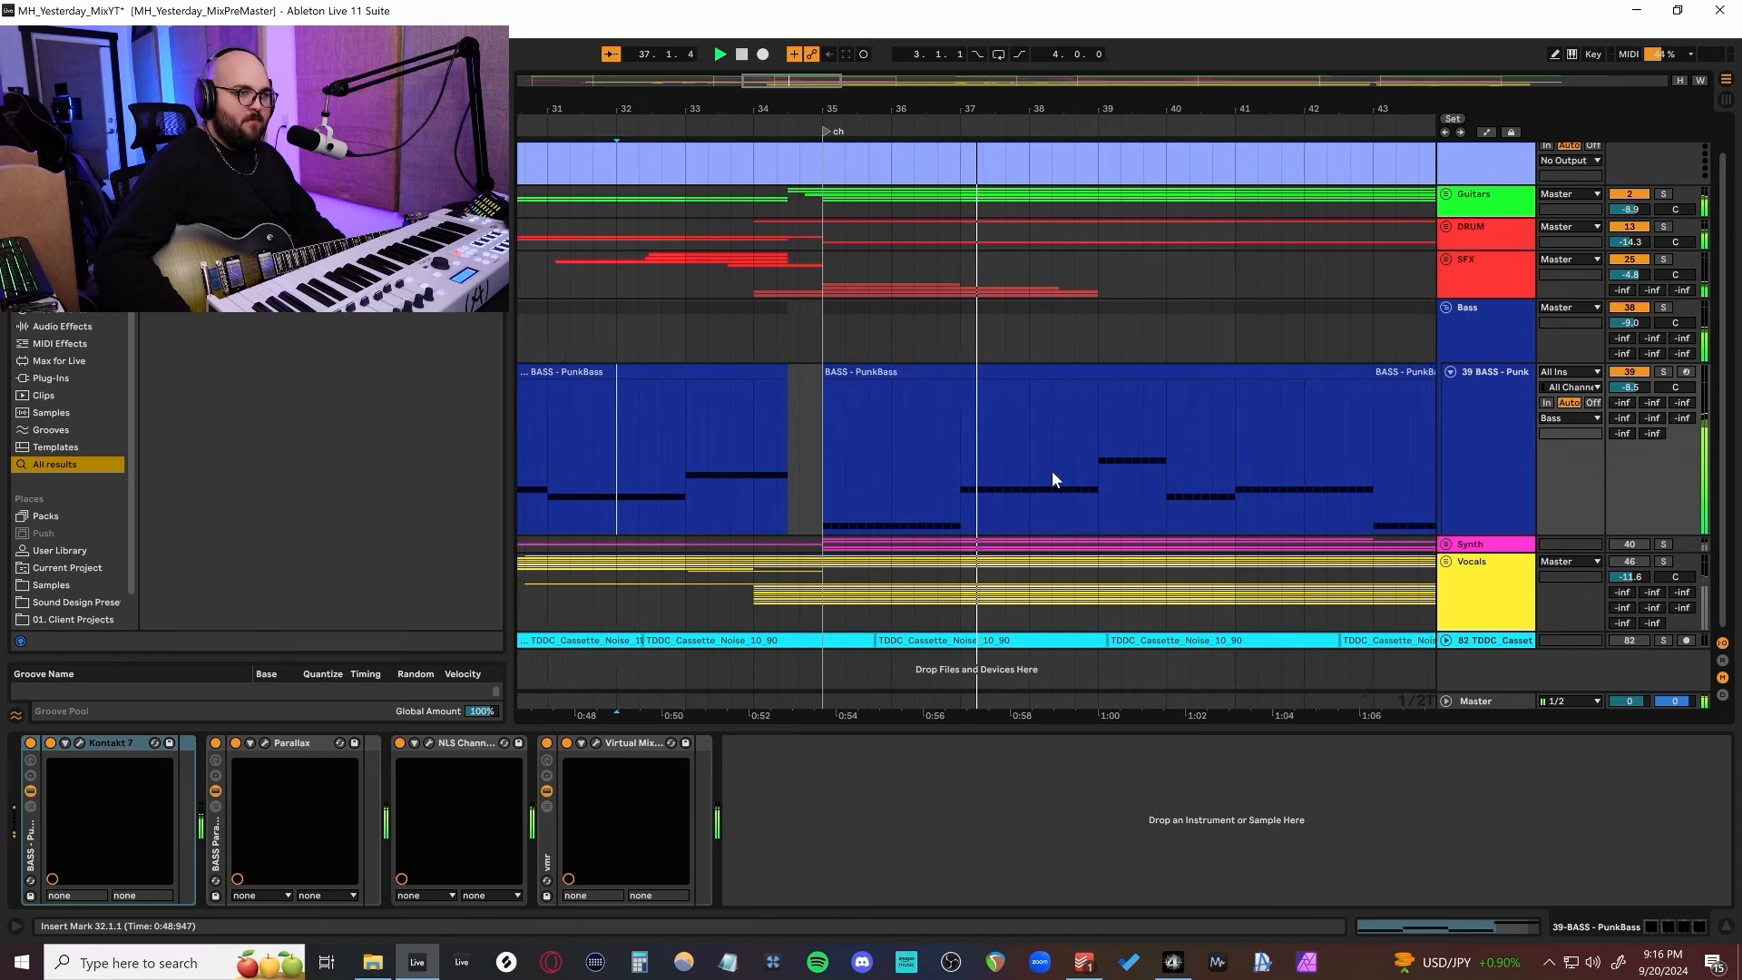
Solo the 39 BASS - PunkBass track and play it into the chorus while viewing its Kontakt PunkBass instrument.
left_click(1663, 371)
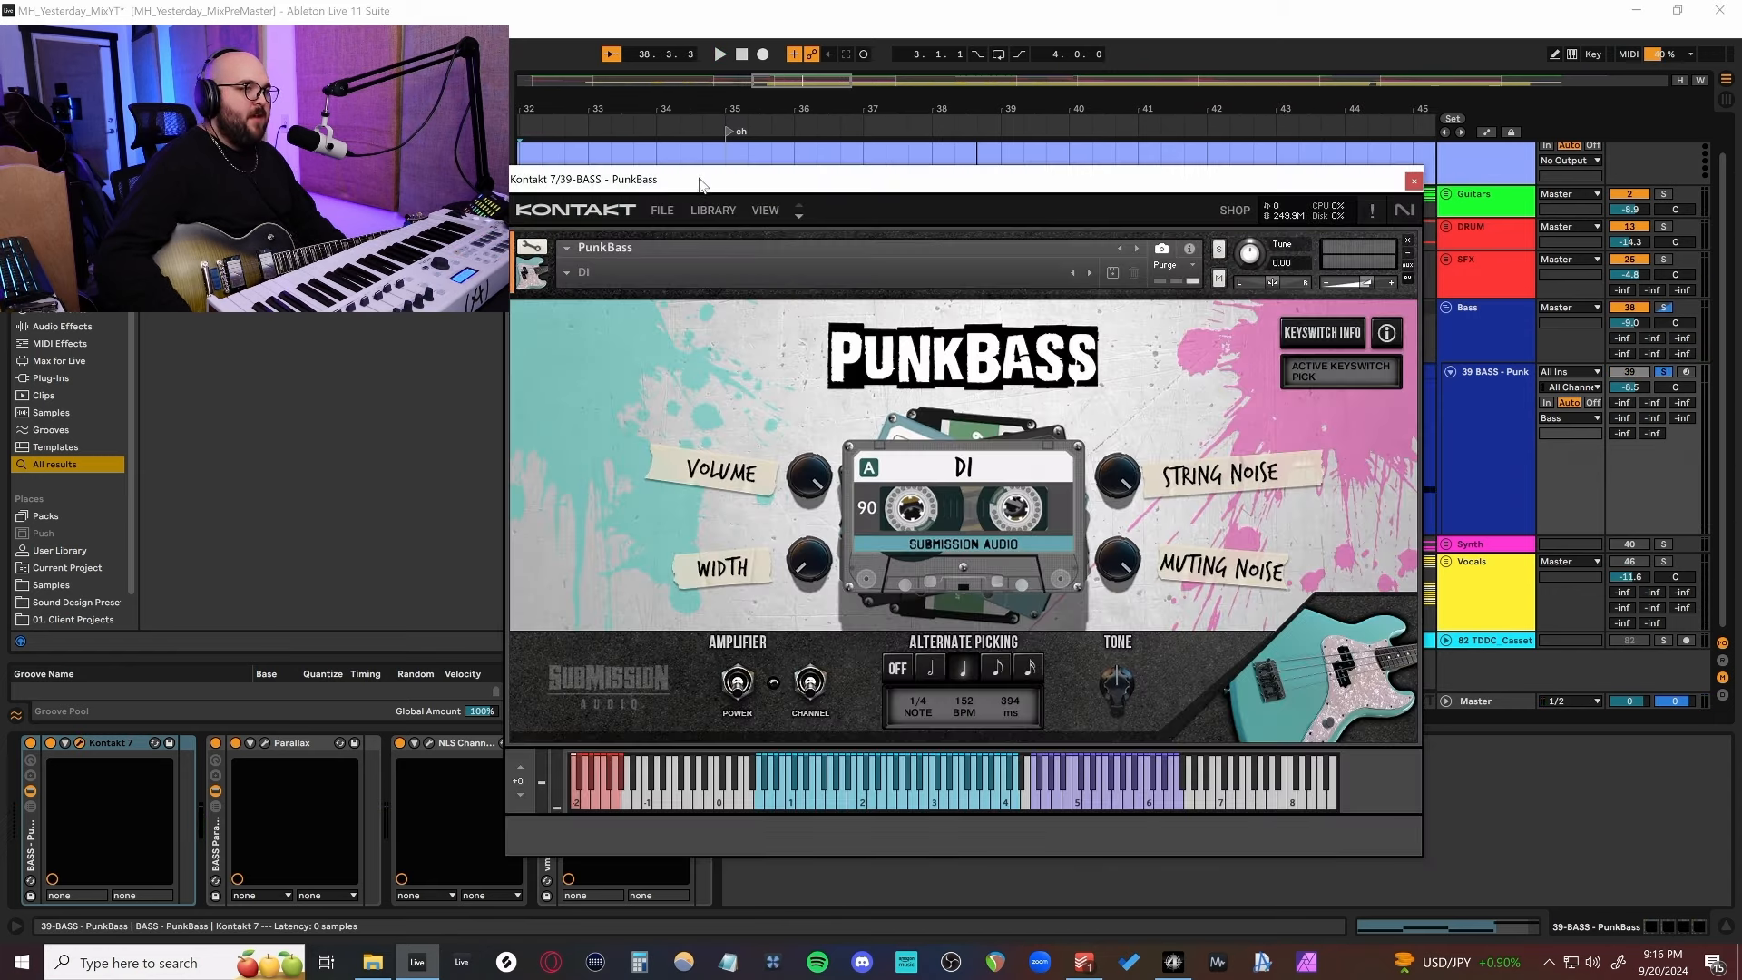
left_click_drag(698, 179, 867, 182)
key("space")
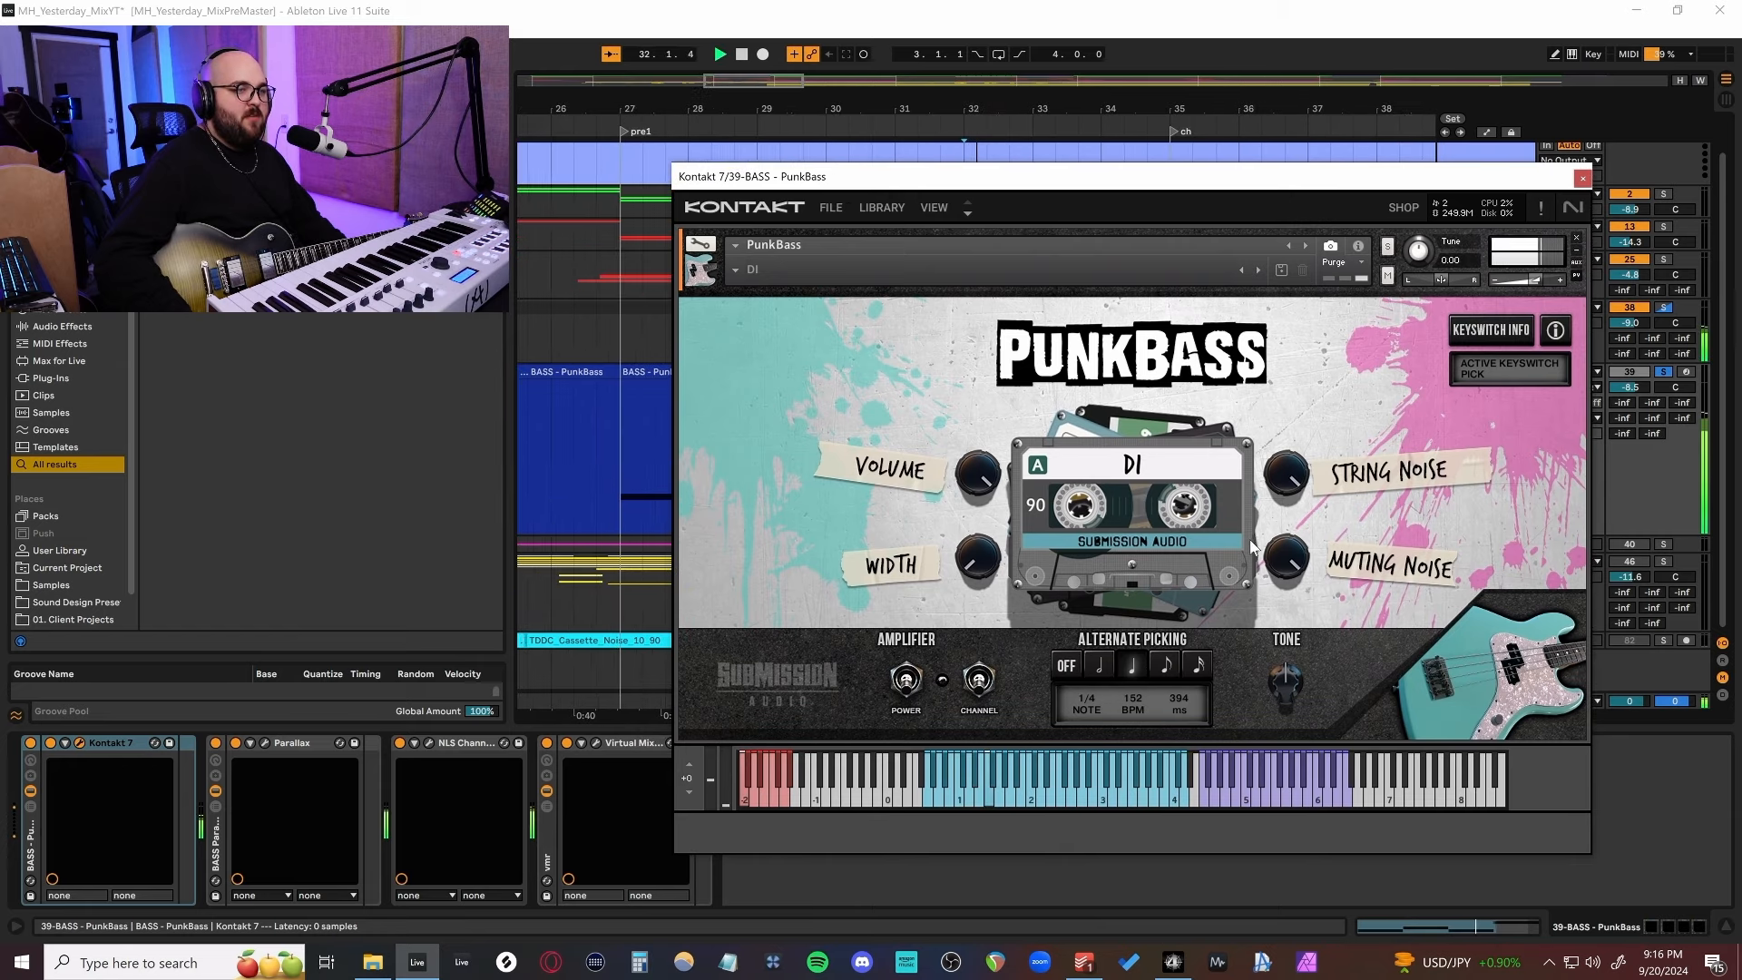
left_click_drag(1112, 182, 1025, 357)
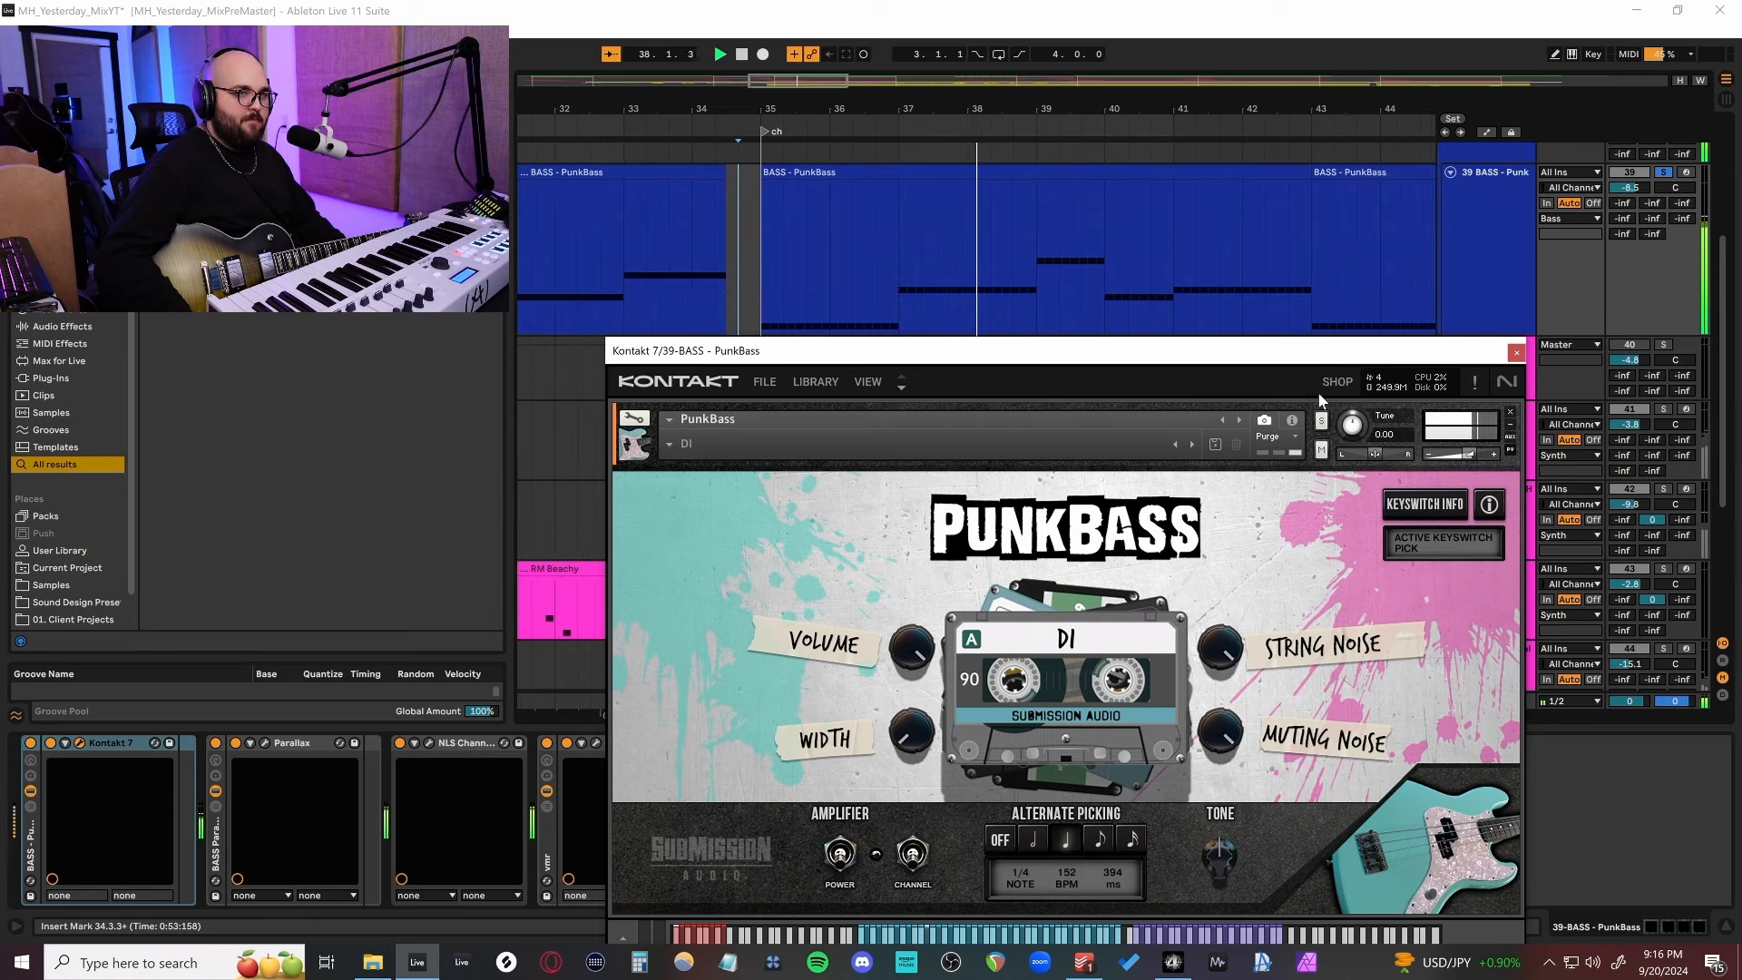
left_click(1518, 354)
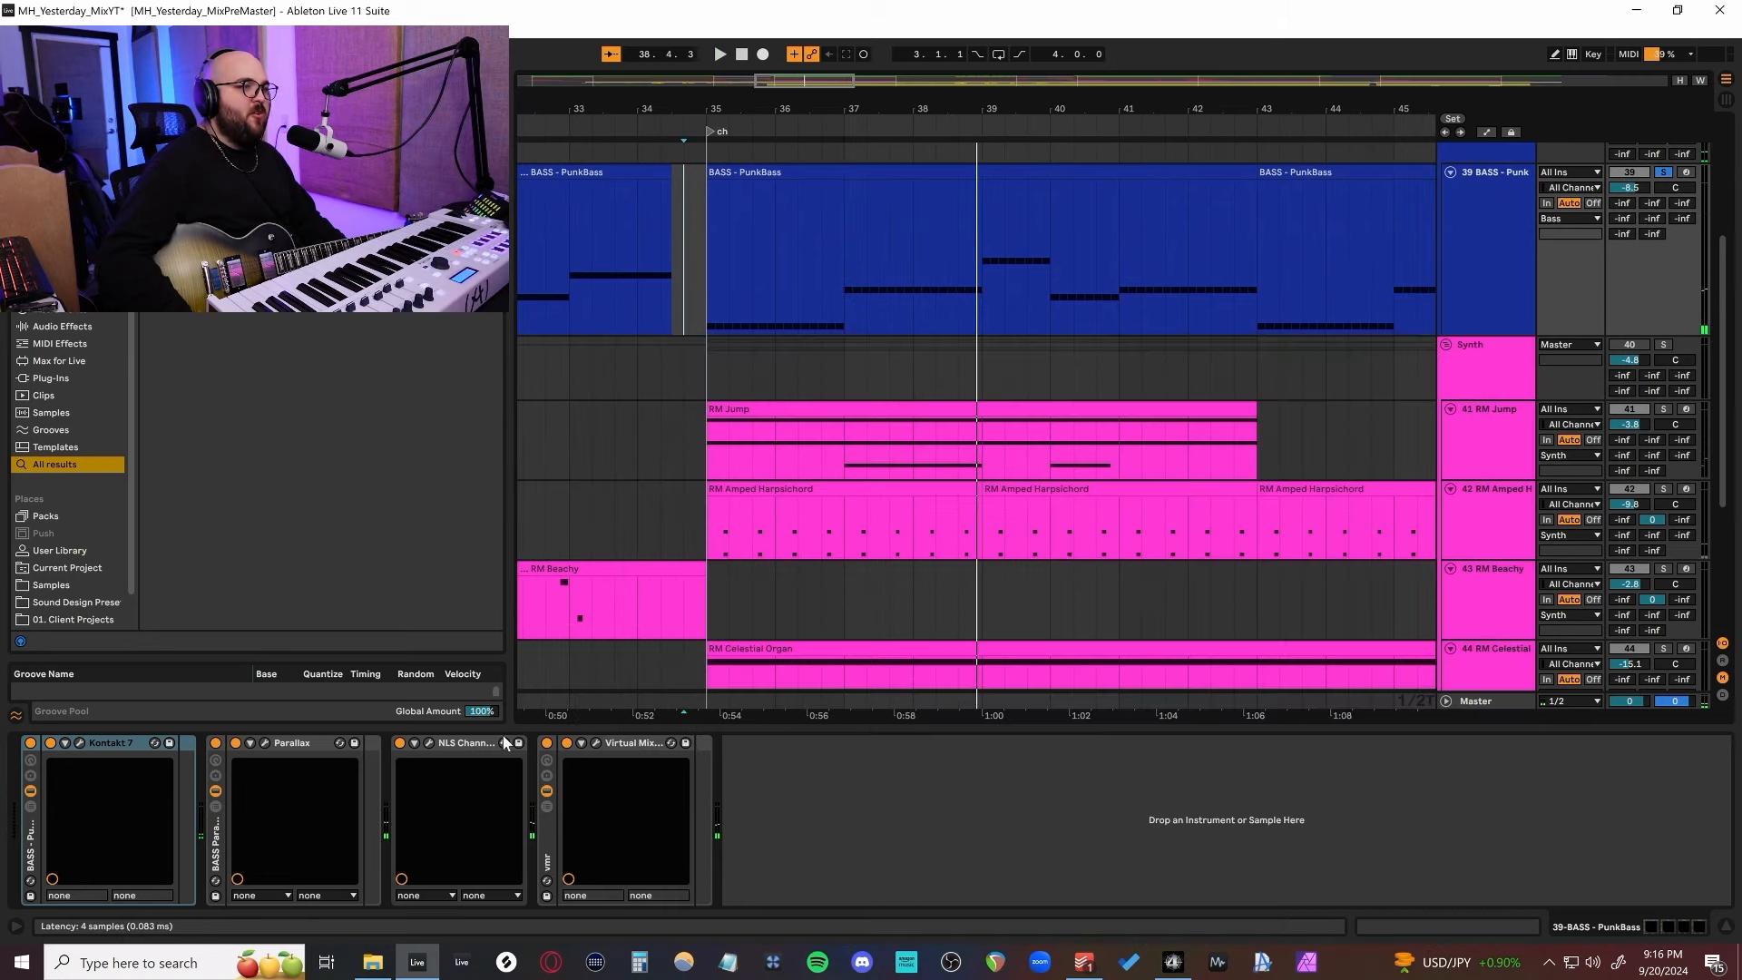
Examine the Parallax Fat Clean preset and the NLS Channel drive settings on the 39 BASS track.
left_click(265, 743)
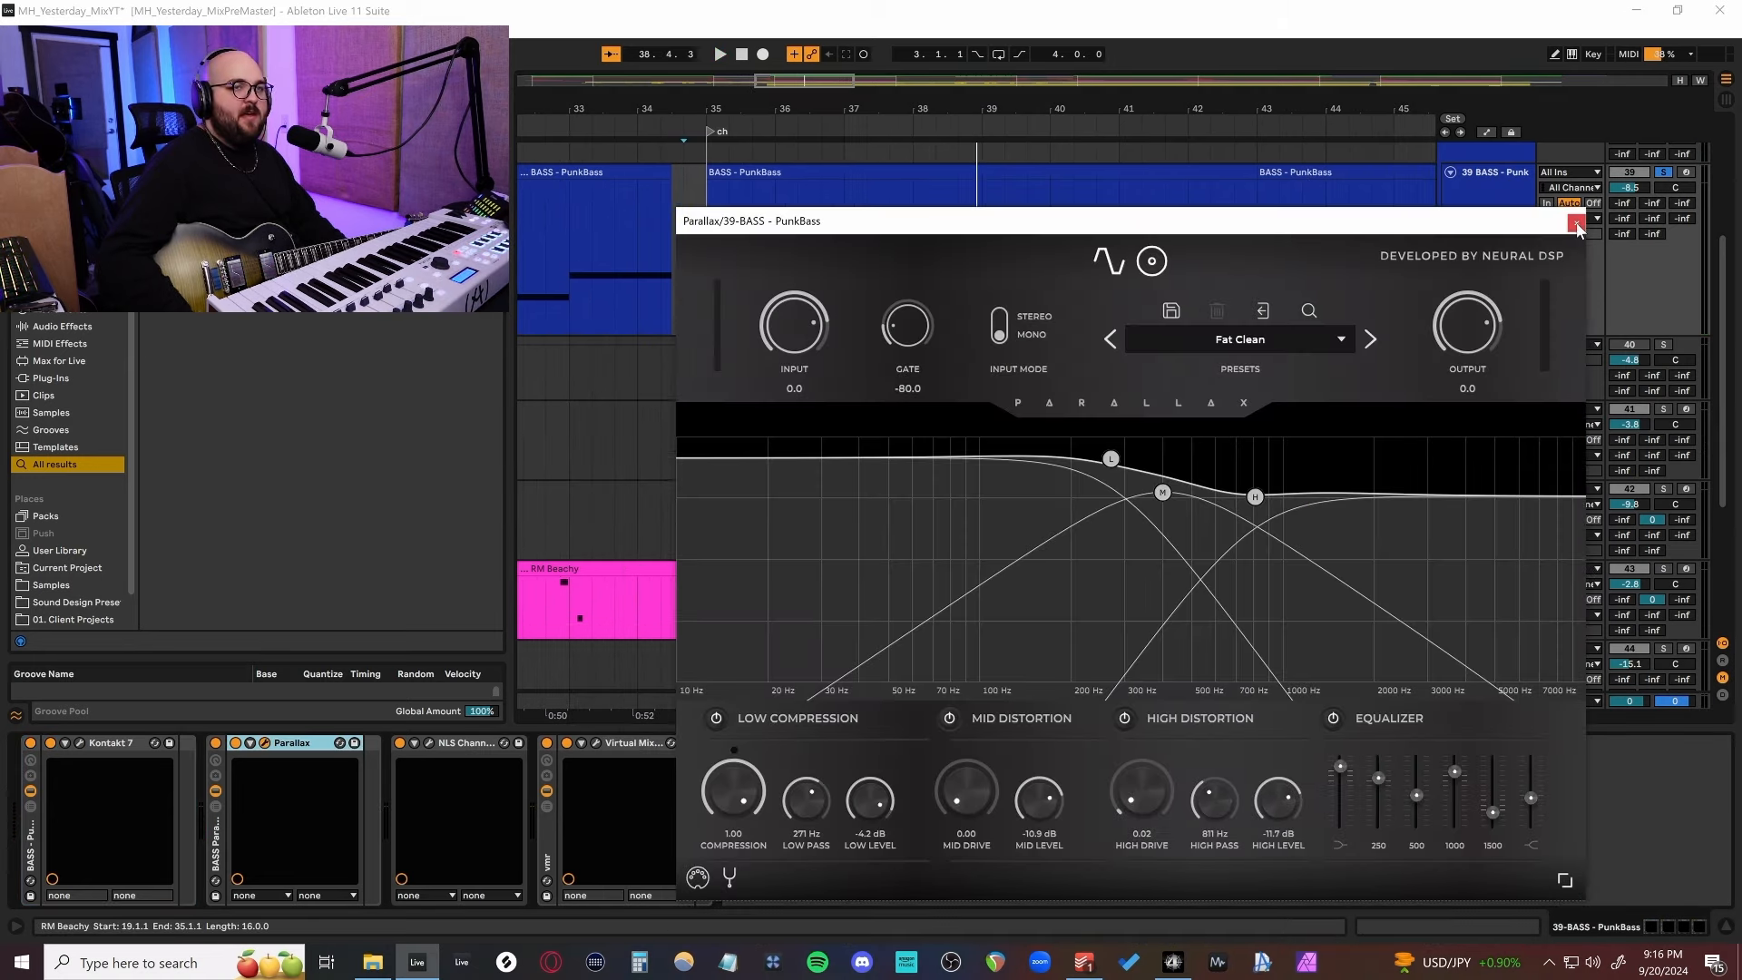
left_click(1576, 223)
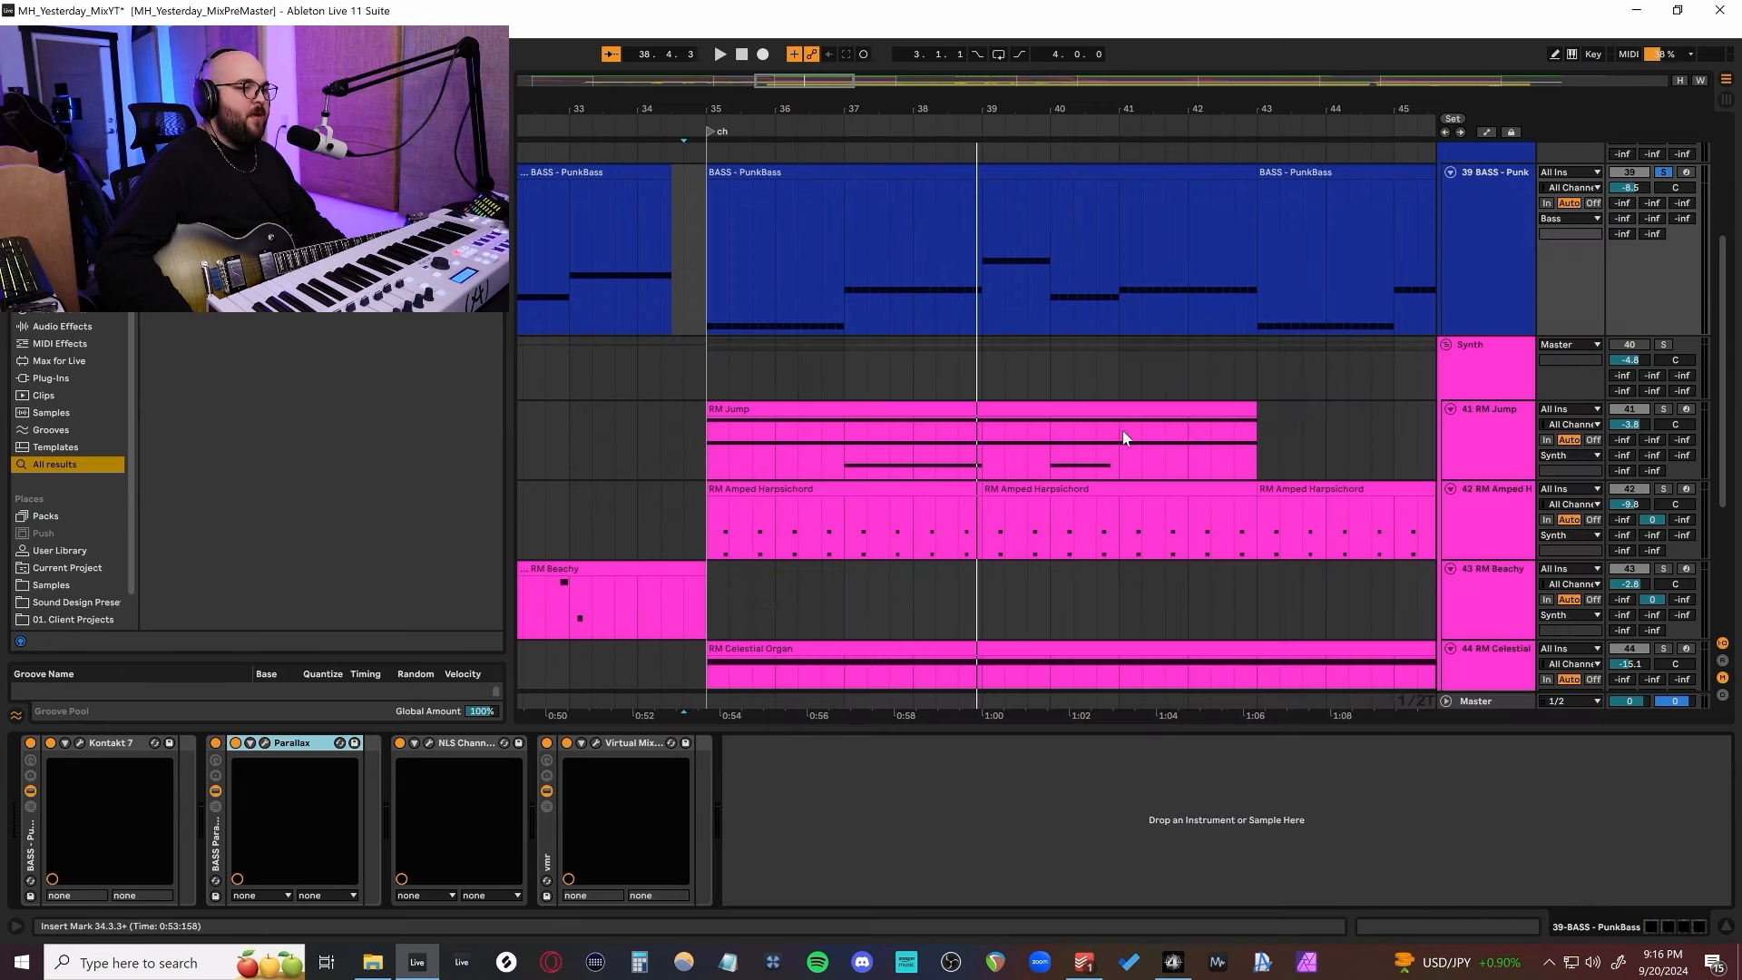
left_click(430, 743)
left_click_drag(1084, 200, 1234, 283)
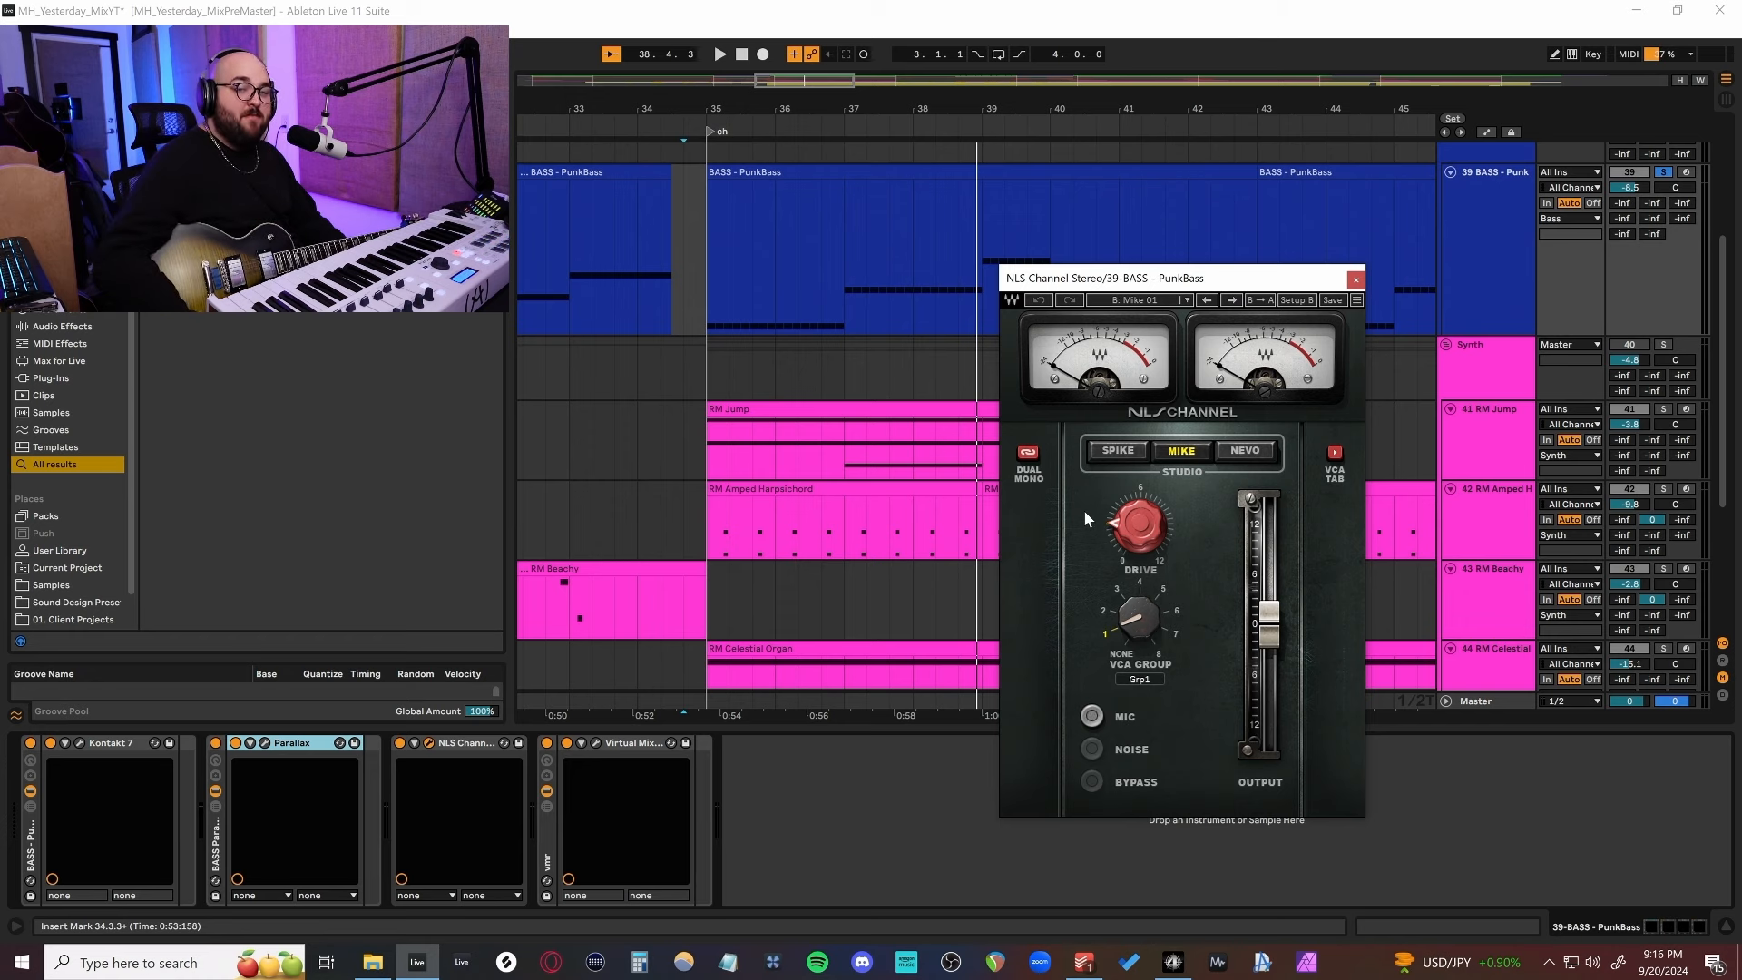
left_click_drag(1125, 277, 1173, 287)
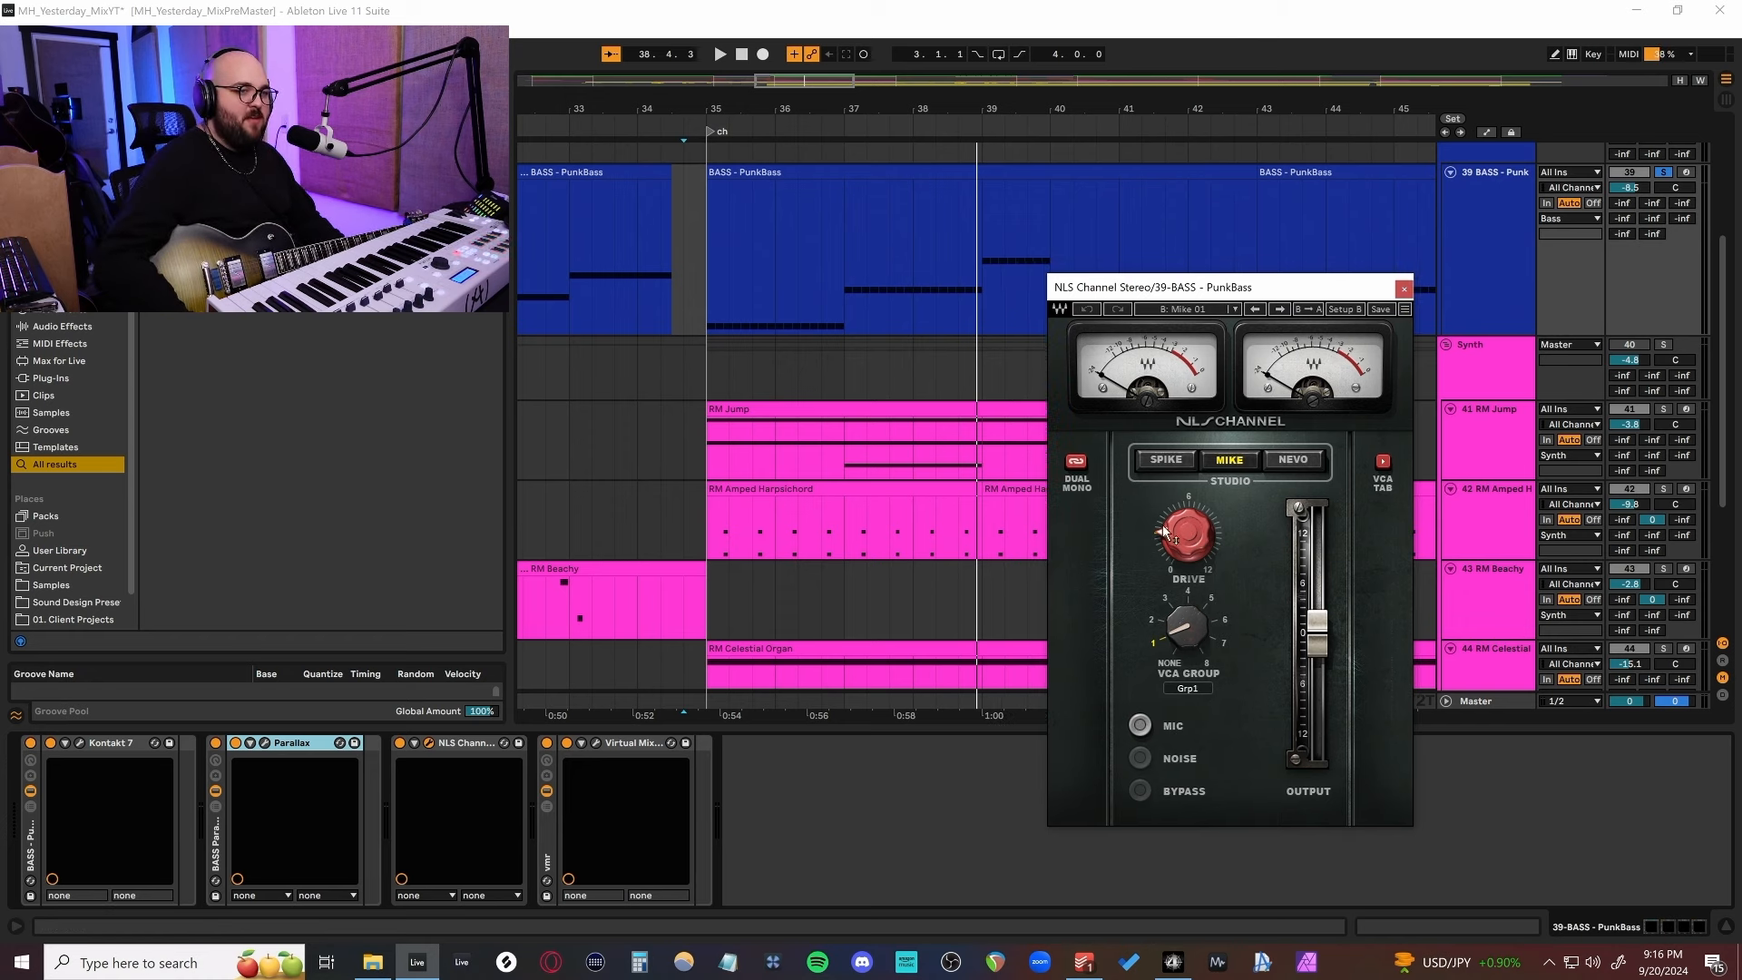
left_click(1403, 288)
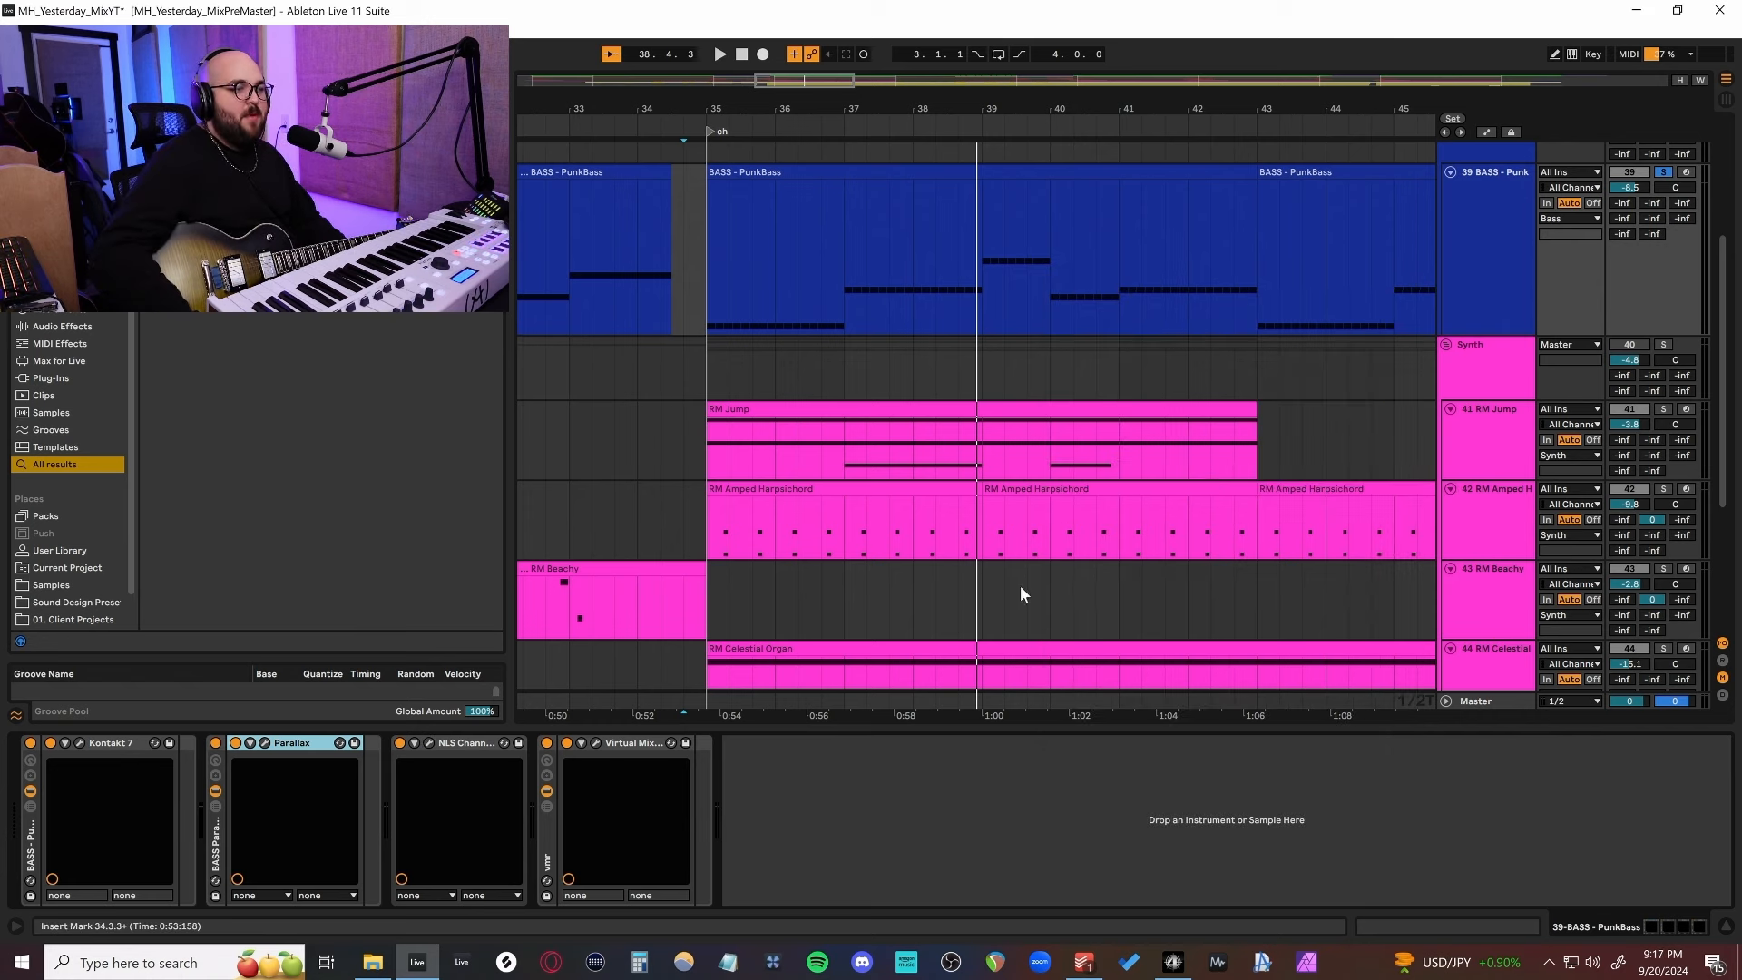
Open the VY Punk Bass preset in Virtual Mix Rack and compare the soloed bass with the rack enabled and bypassed.
left_click(597, 743)
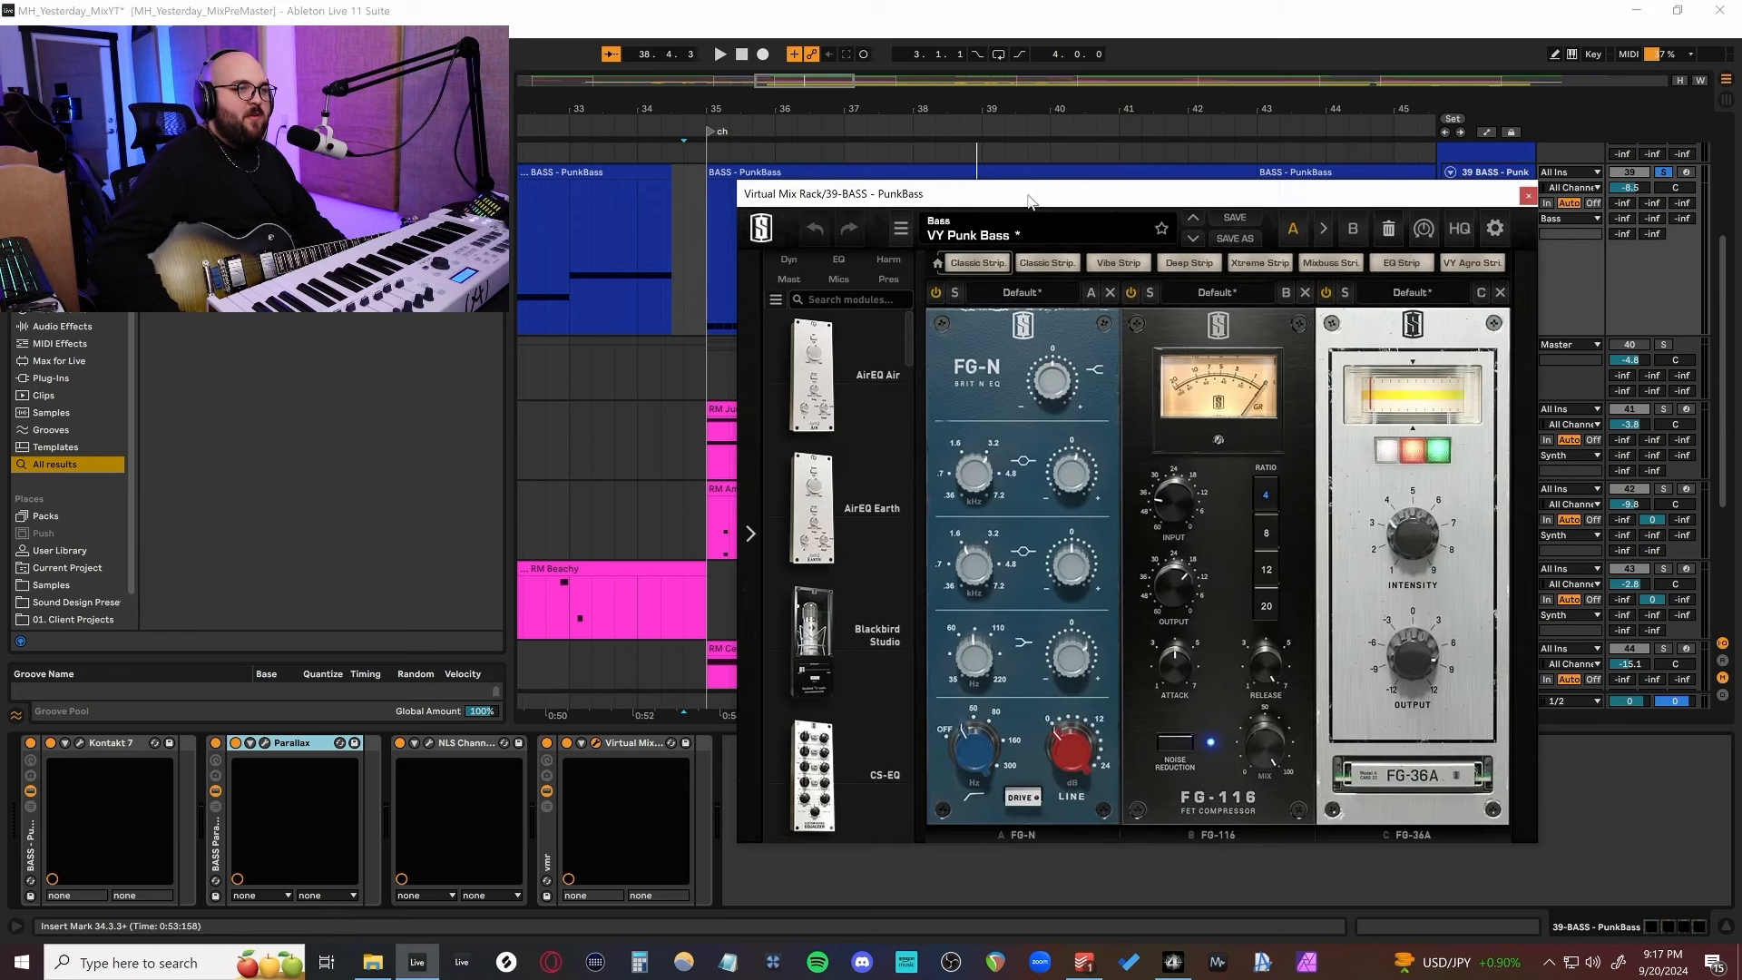
key("space")
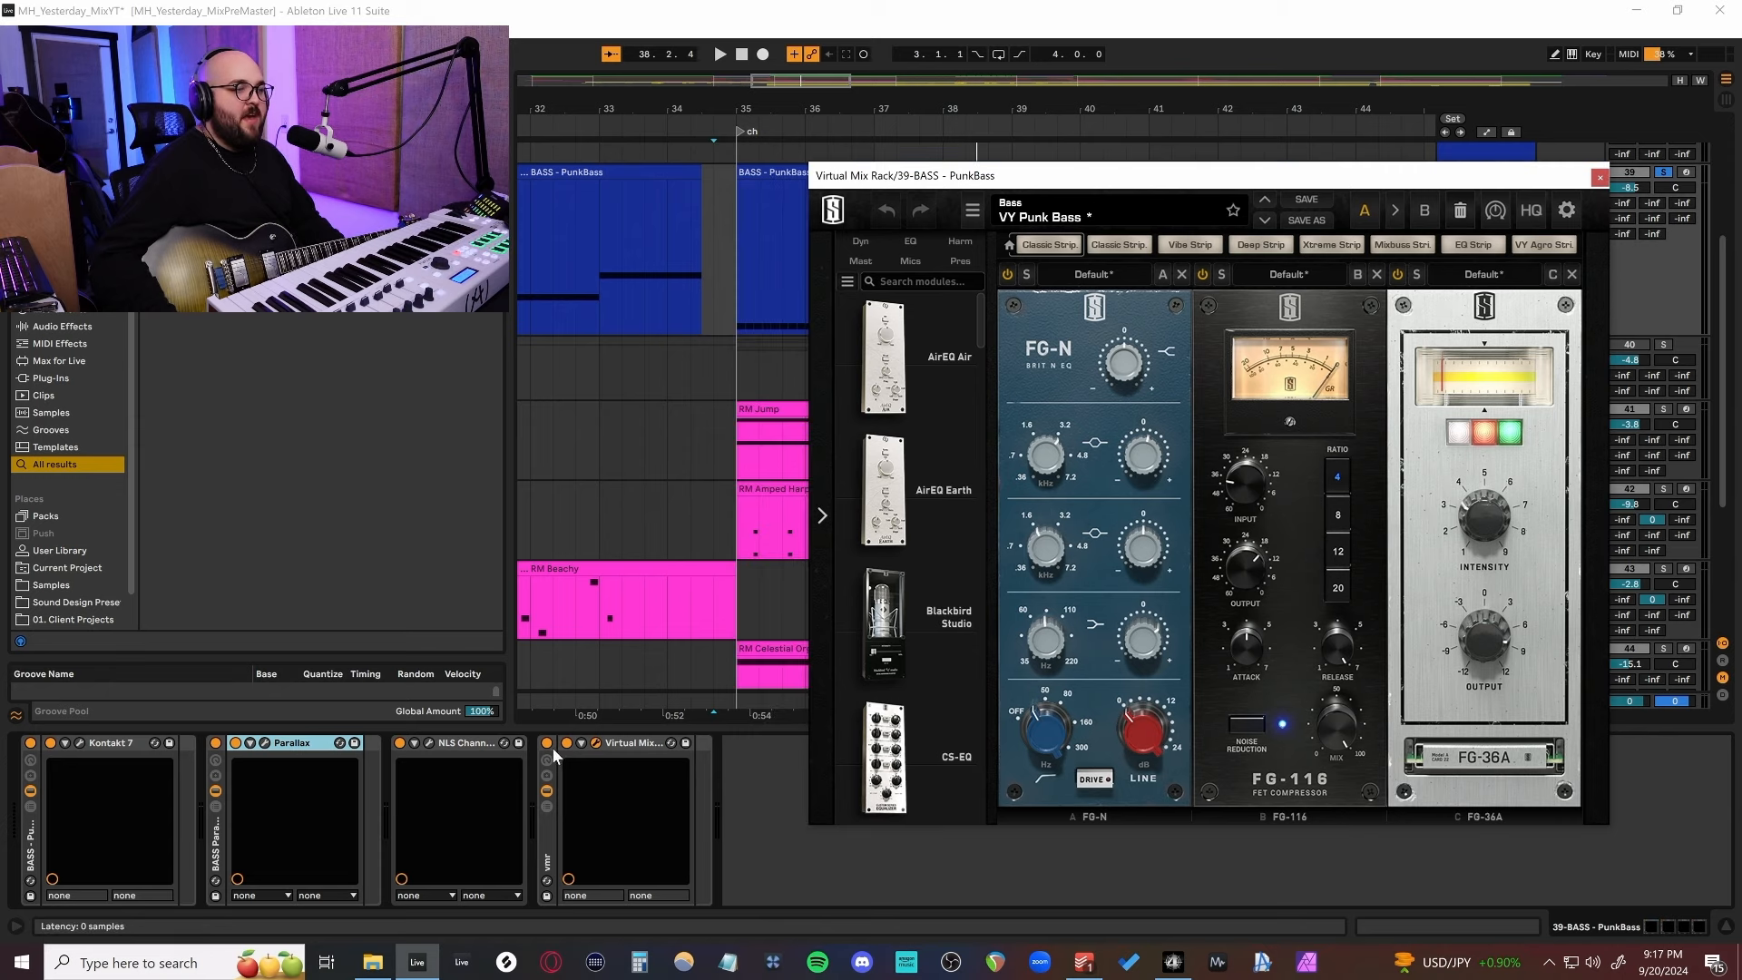
left_click(547, 743)
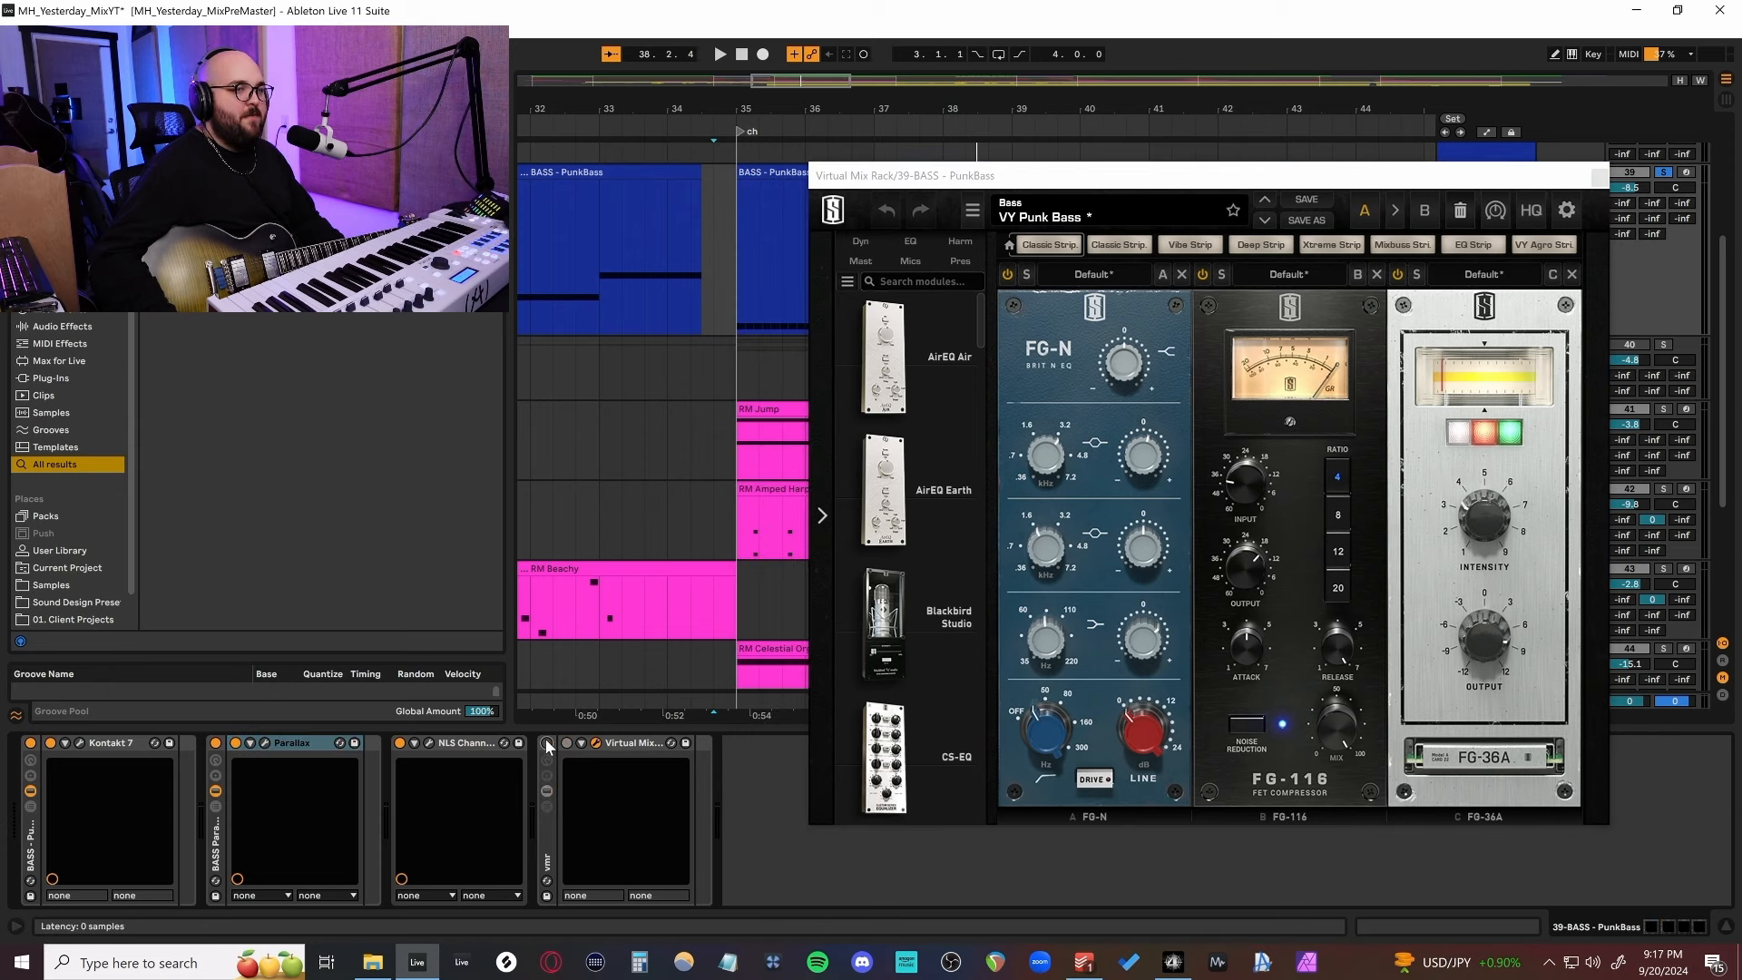
key("space")
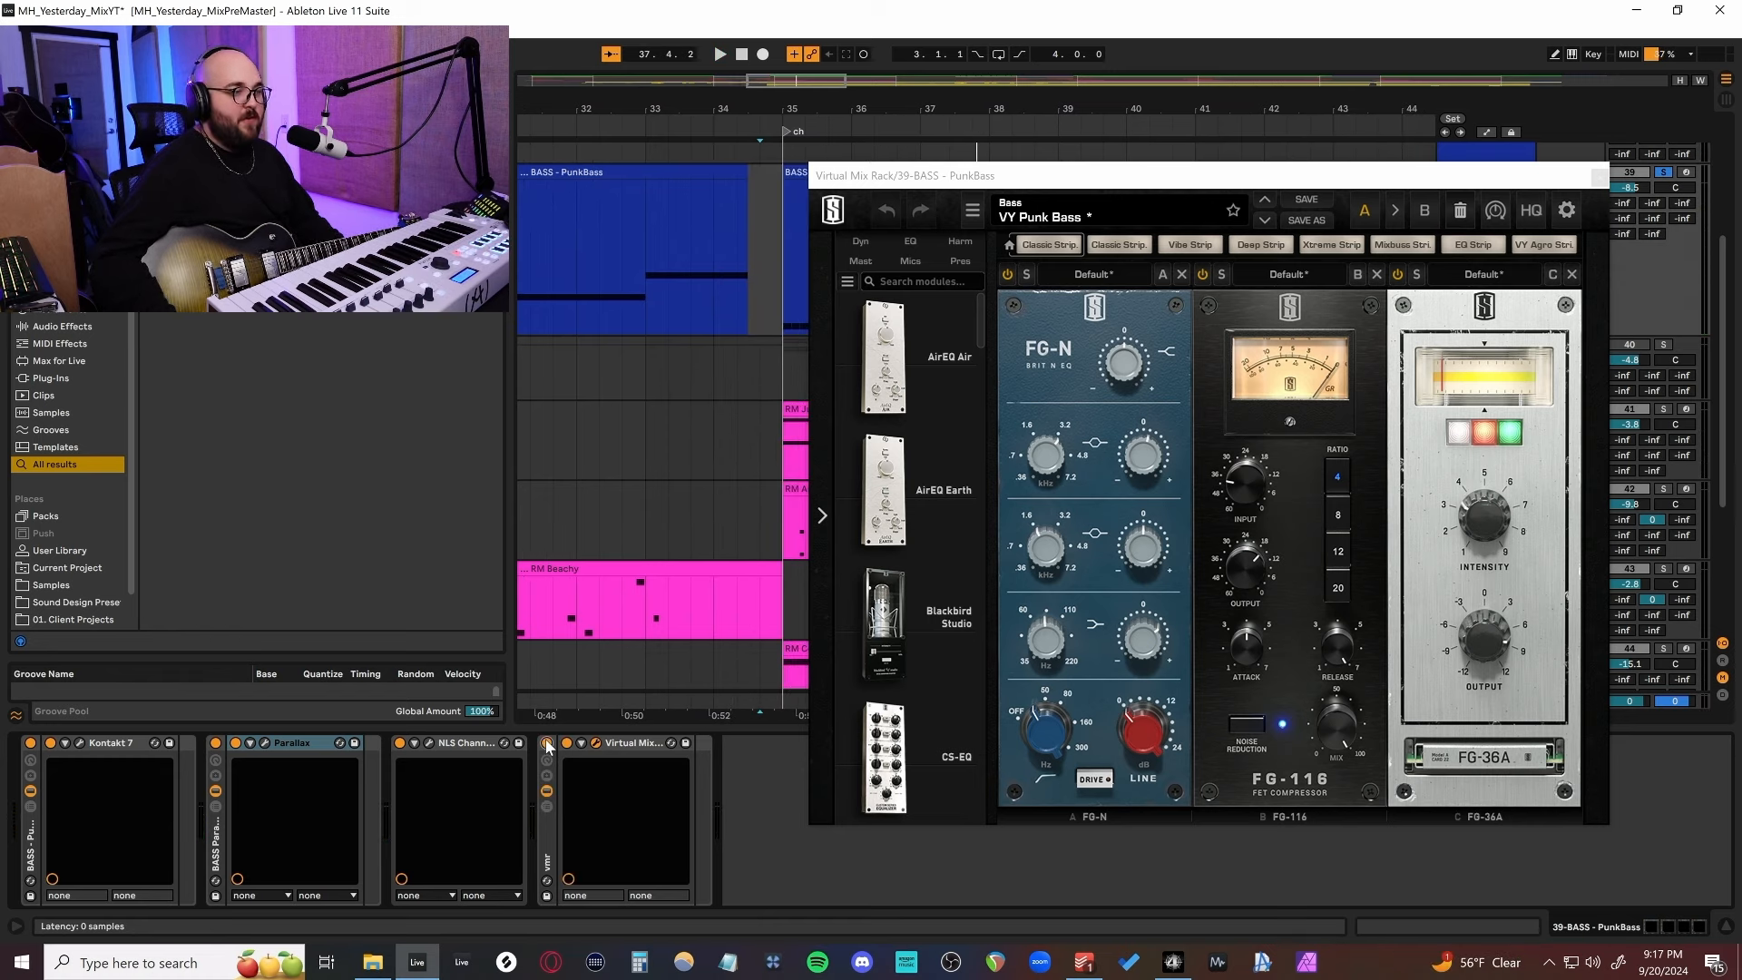
key("space")
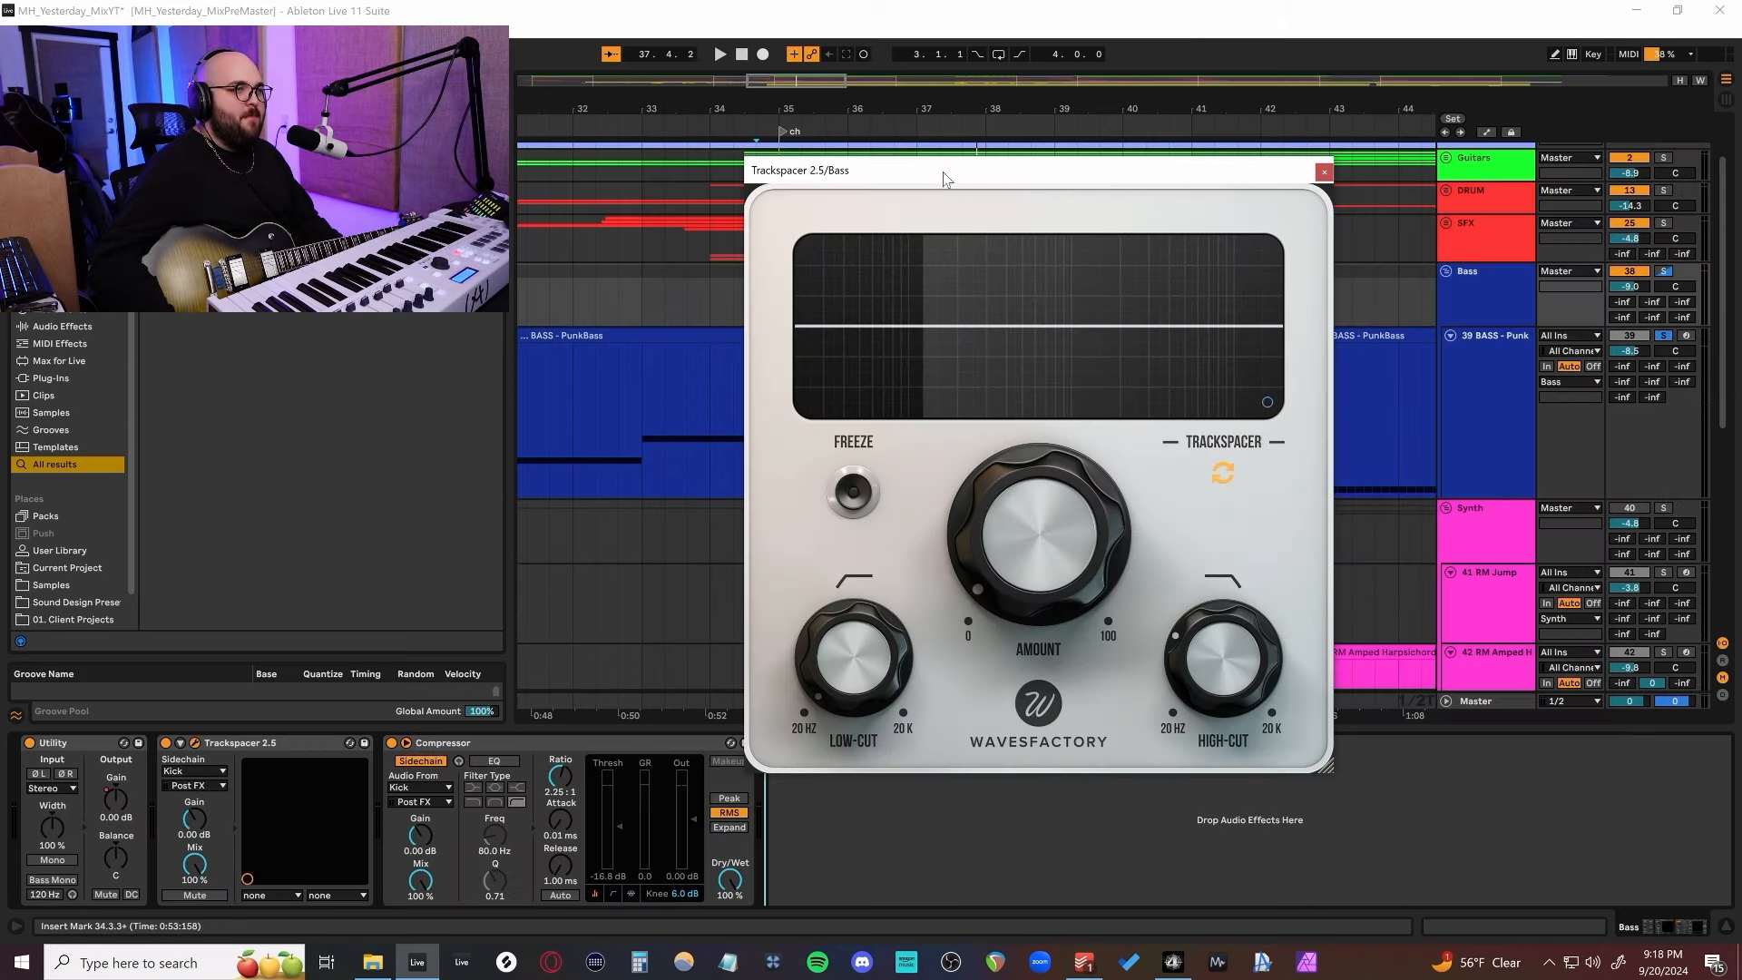
Examine the Bass group's Trackspacer and kick-sidechained Compressor, and play the passage from 34.3.3 into the chorus.
left_click_drag(943, 174, 1104, 310)
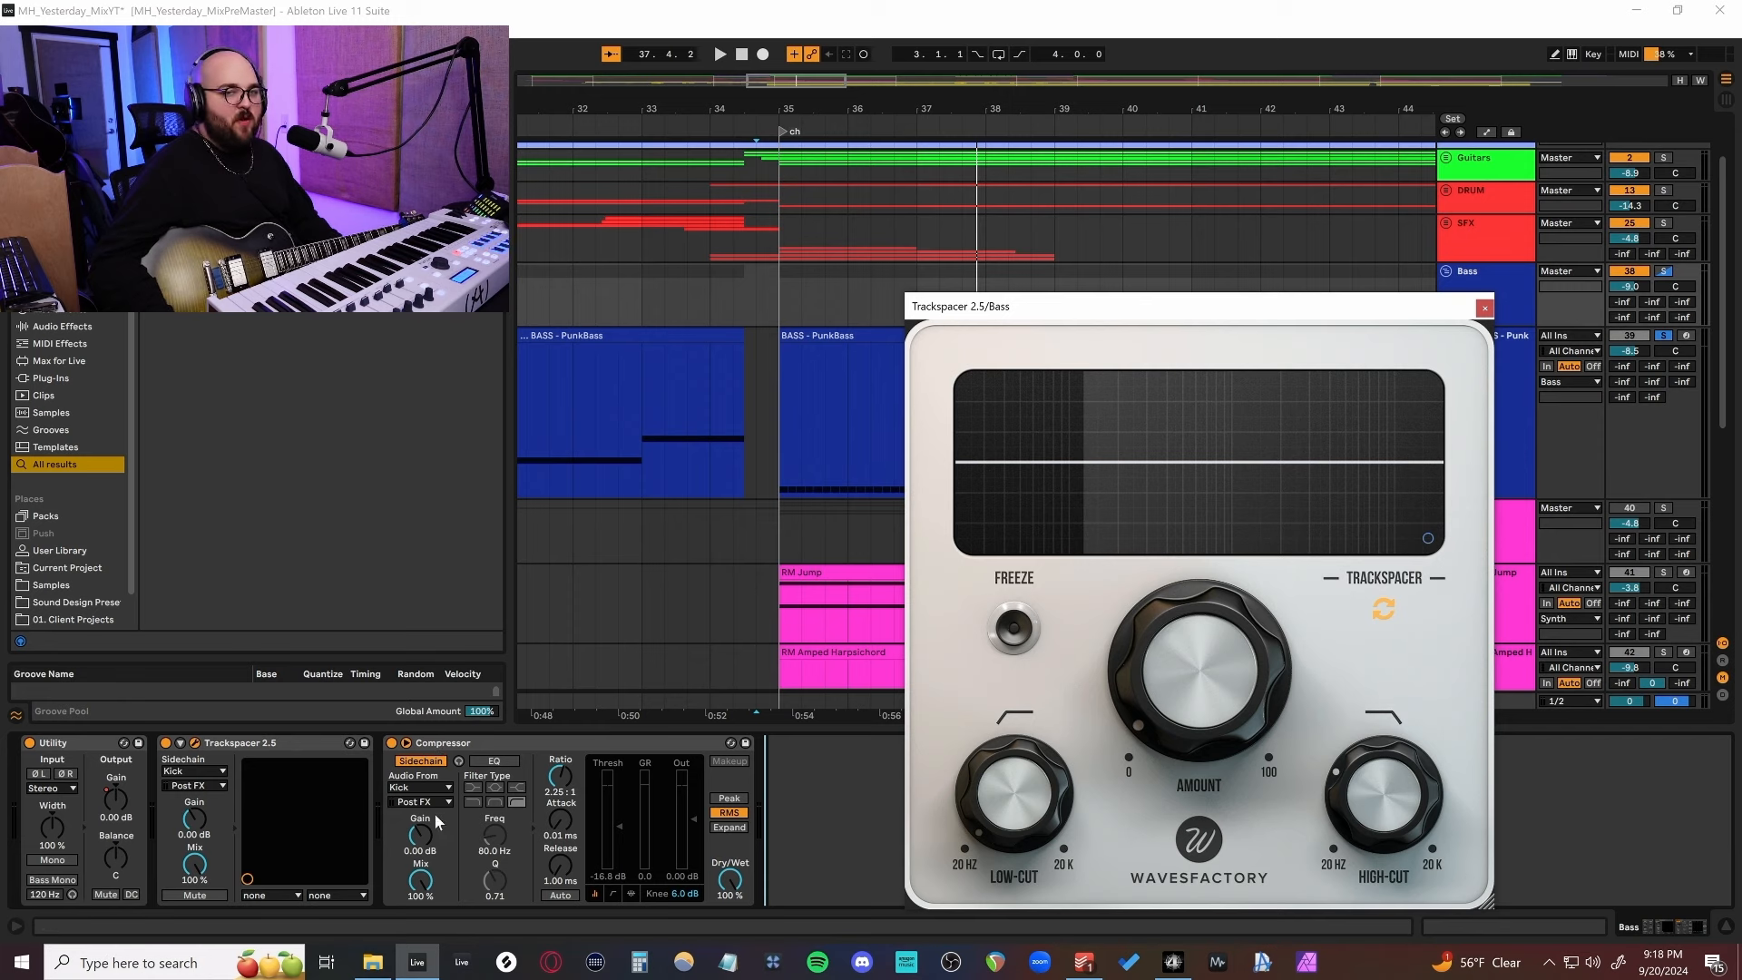
left_click(487, 743)
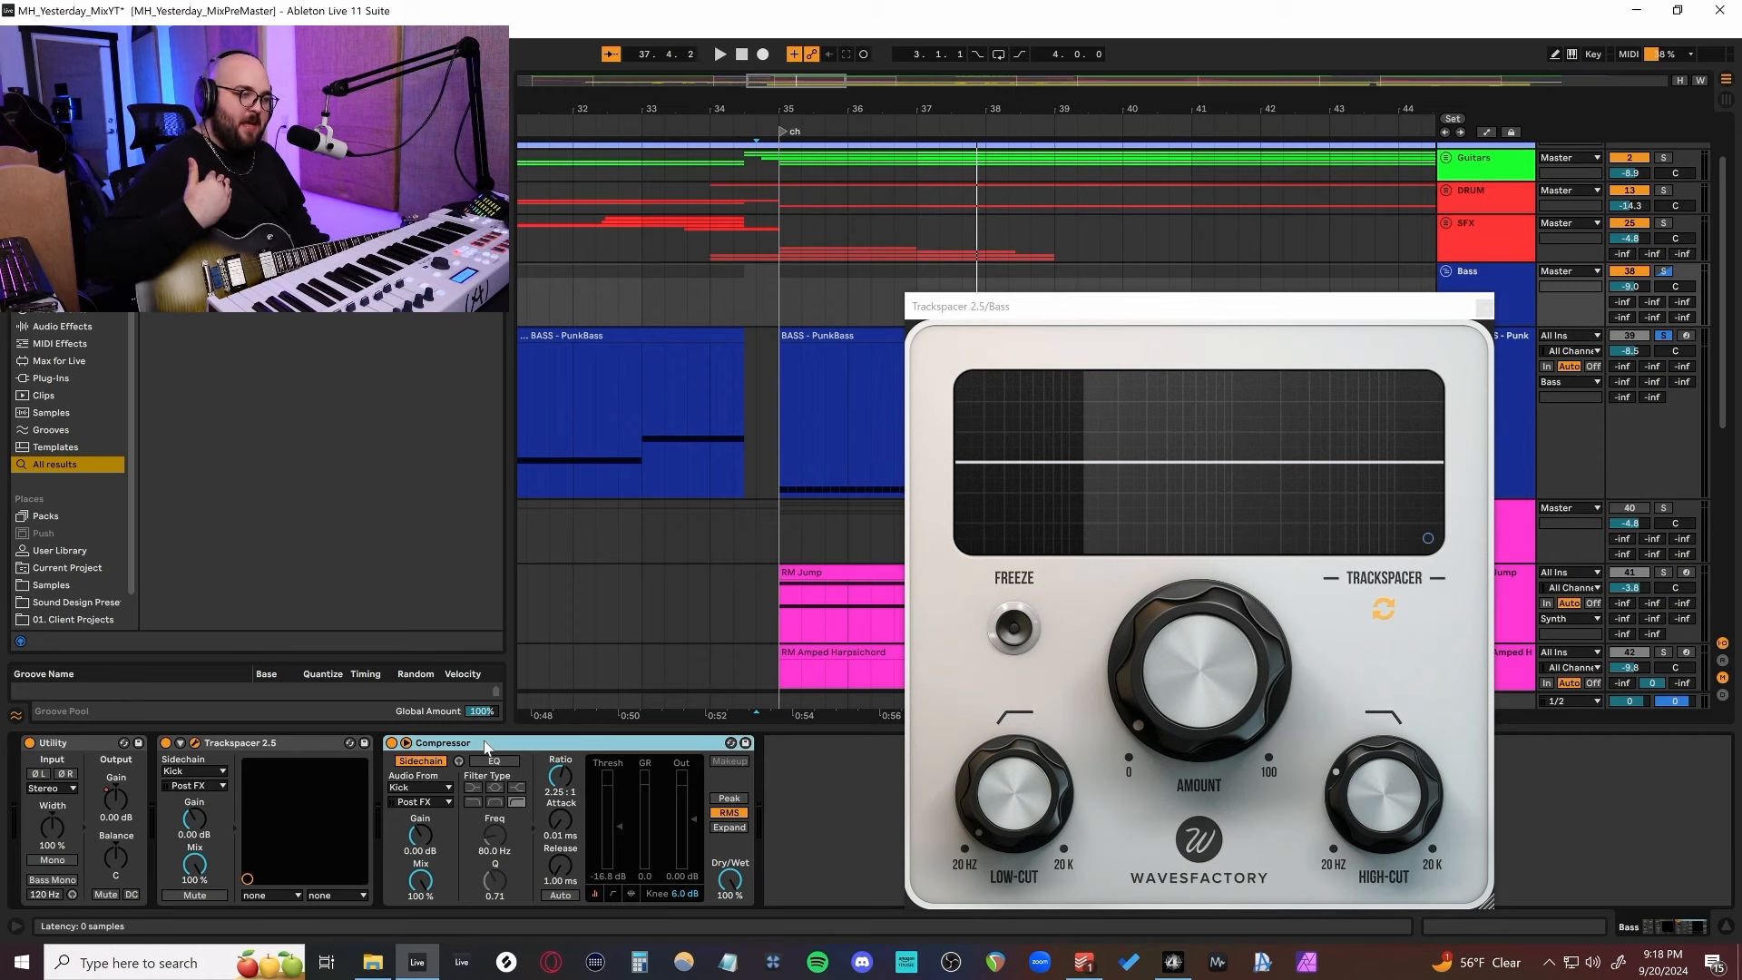
left_click_drag(1066, 311, 1090, 353)
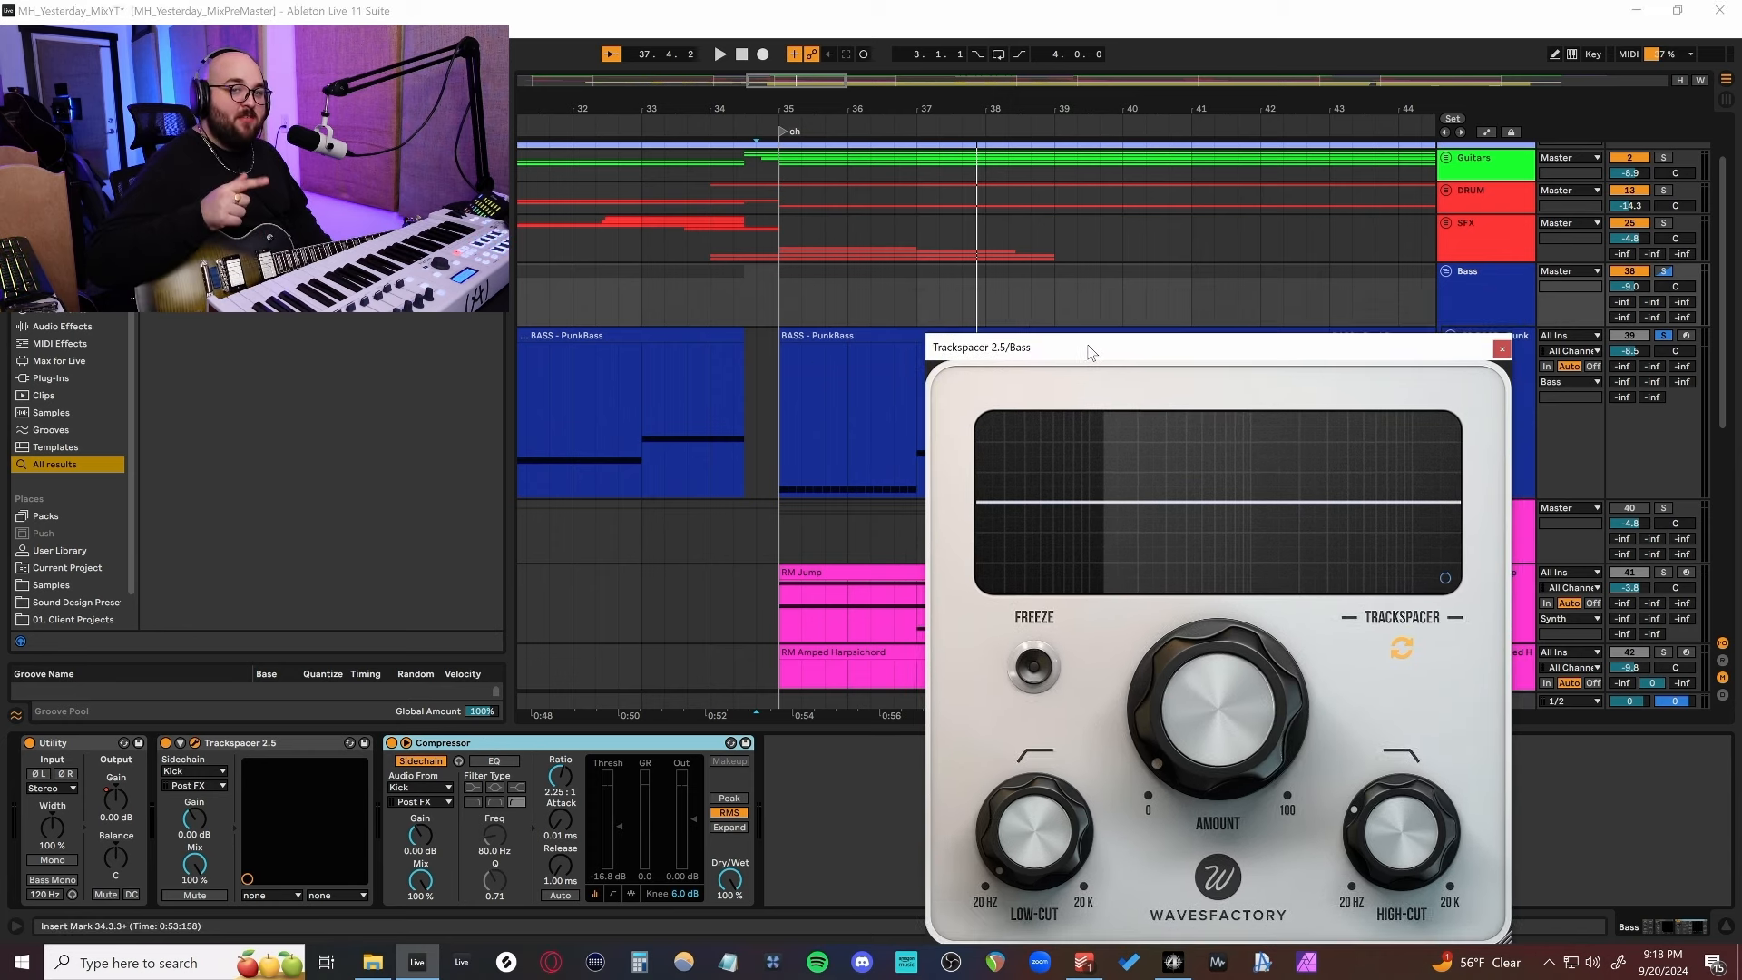
key("space")
left_click_drag(1089, 350, 1087, 398)
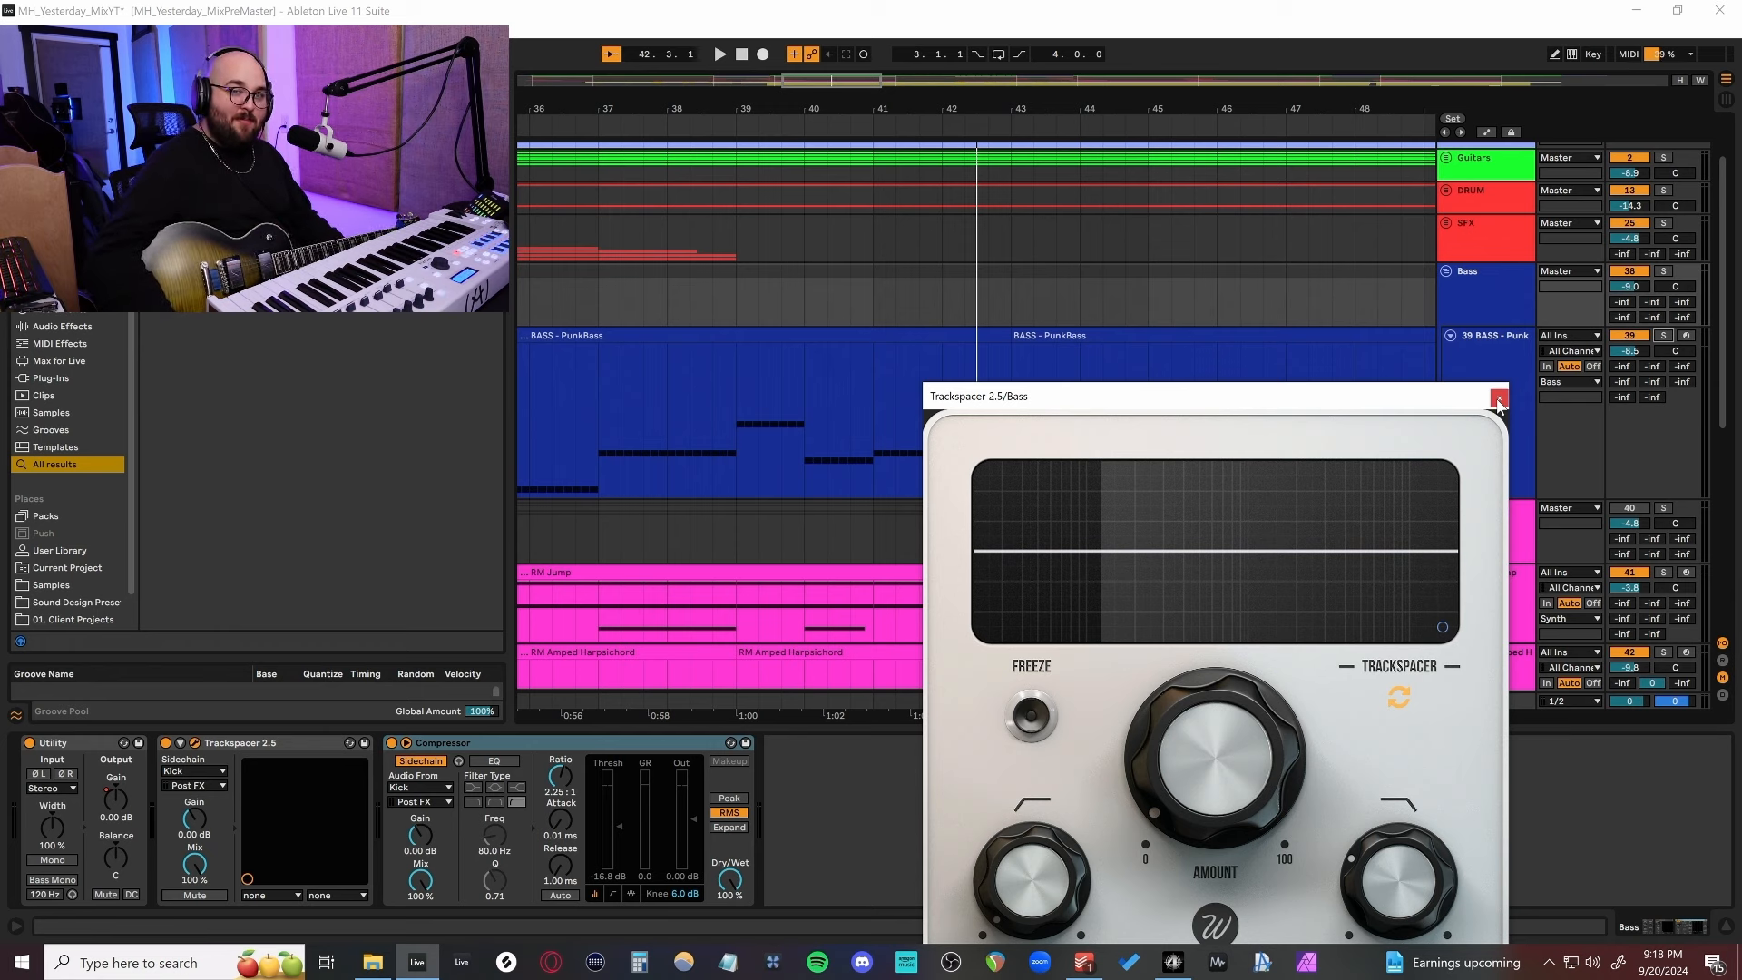
left_click(1499, 399)
Activate and solo the Synth group and play its layers from the pre1 marker through the chorus.
scroll(1232, 361, "down", 7)
scroll(1232, 361, "up", 1)
scroll(1232, 354, "left", 3)
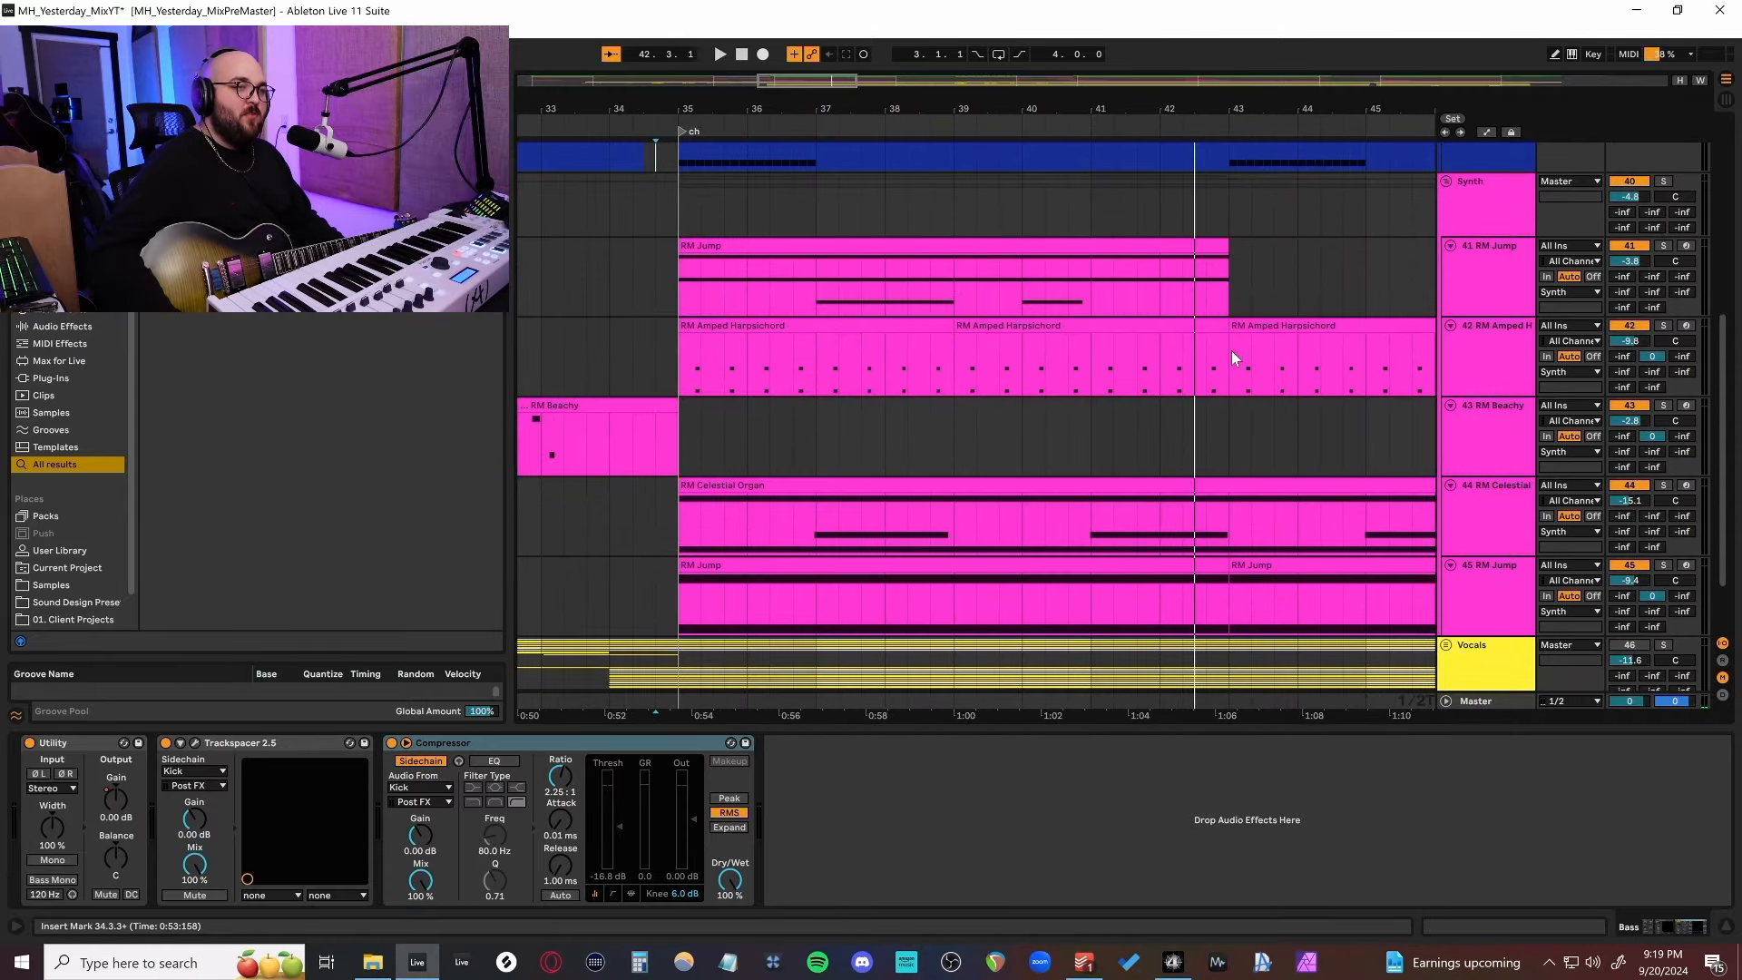
scroll(1232, 350, "down", 4)
scroll(939, 383, "right", 3)
scroll(939, 382, "up", 1)
scroll(939, 383, "up", 4)
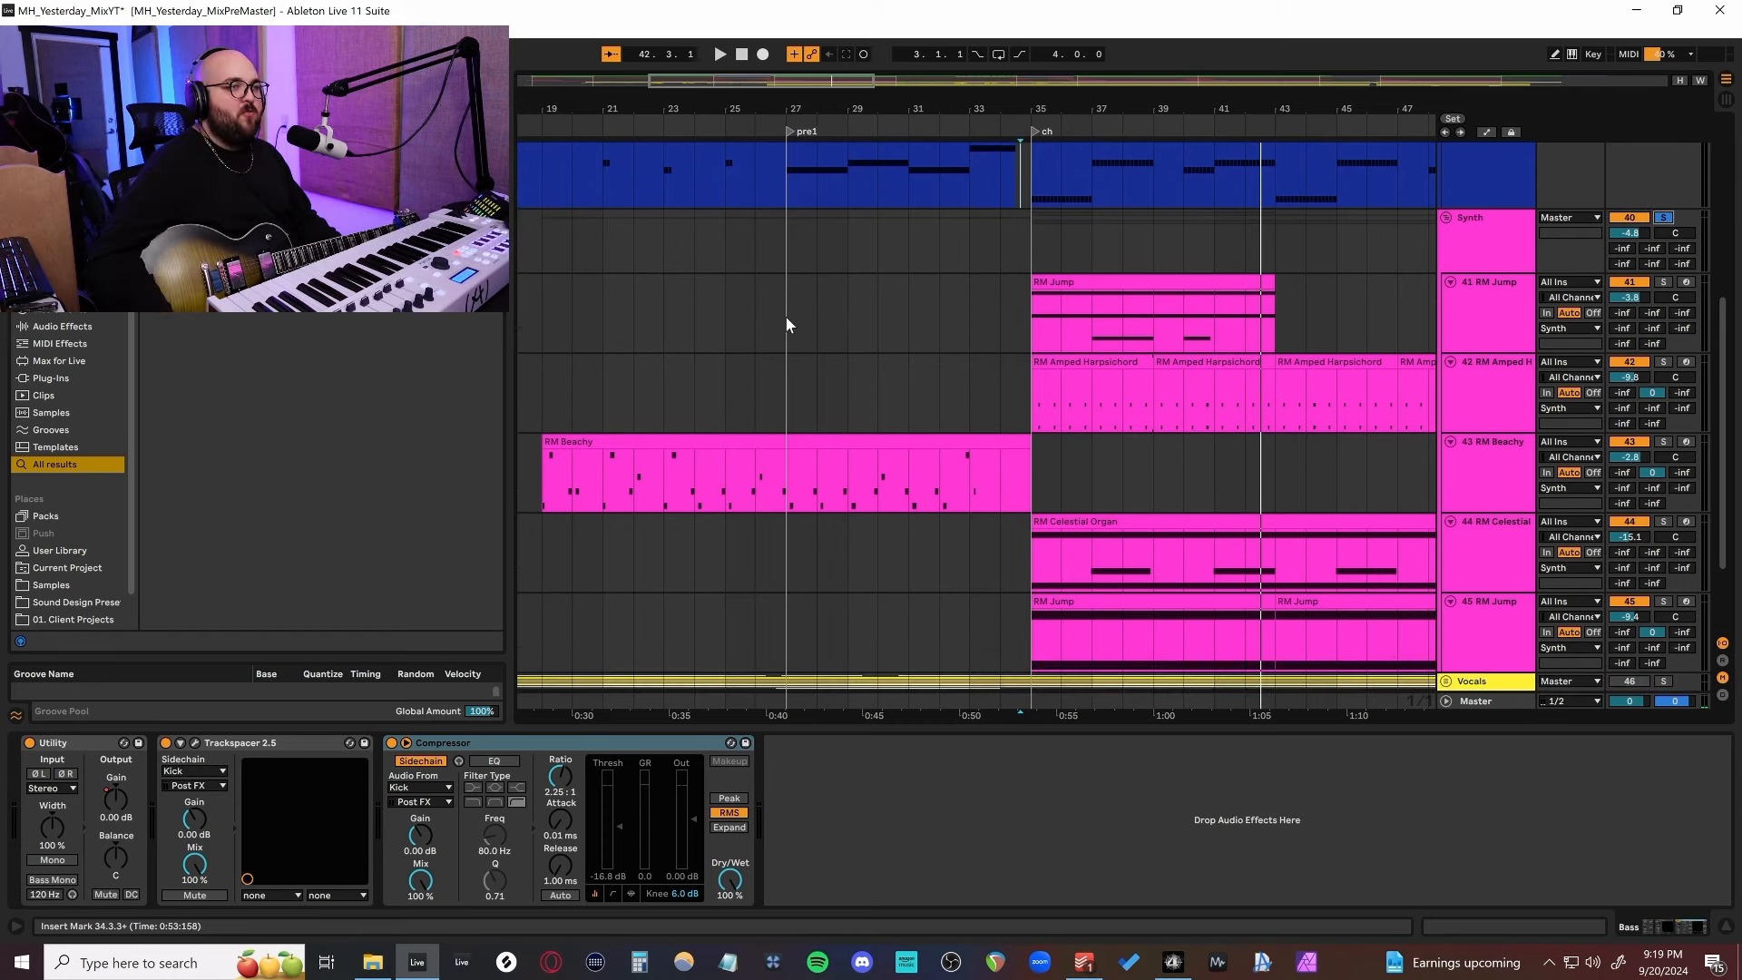
left_click(785, 314)
scroll(940, 330, "down", 1)
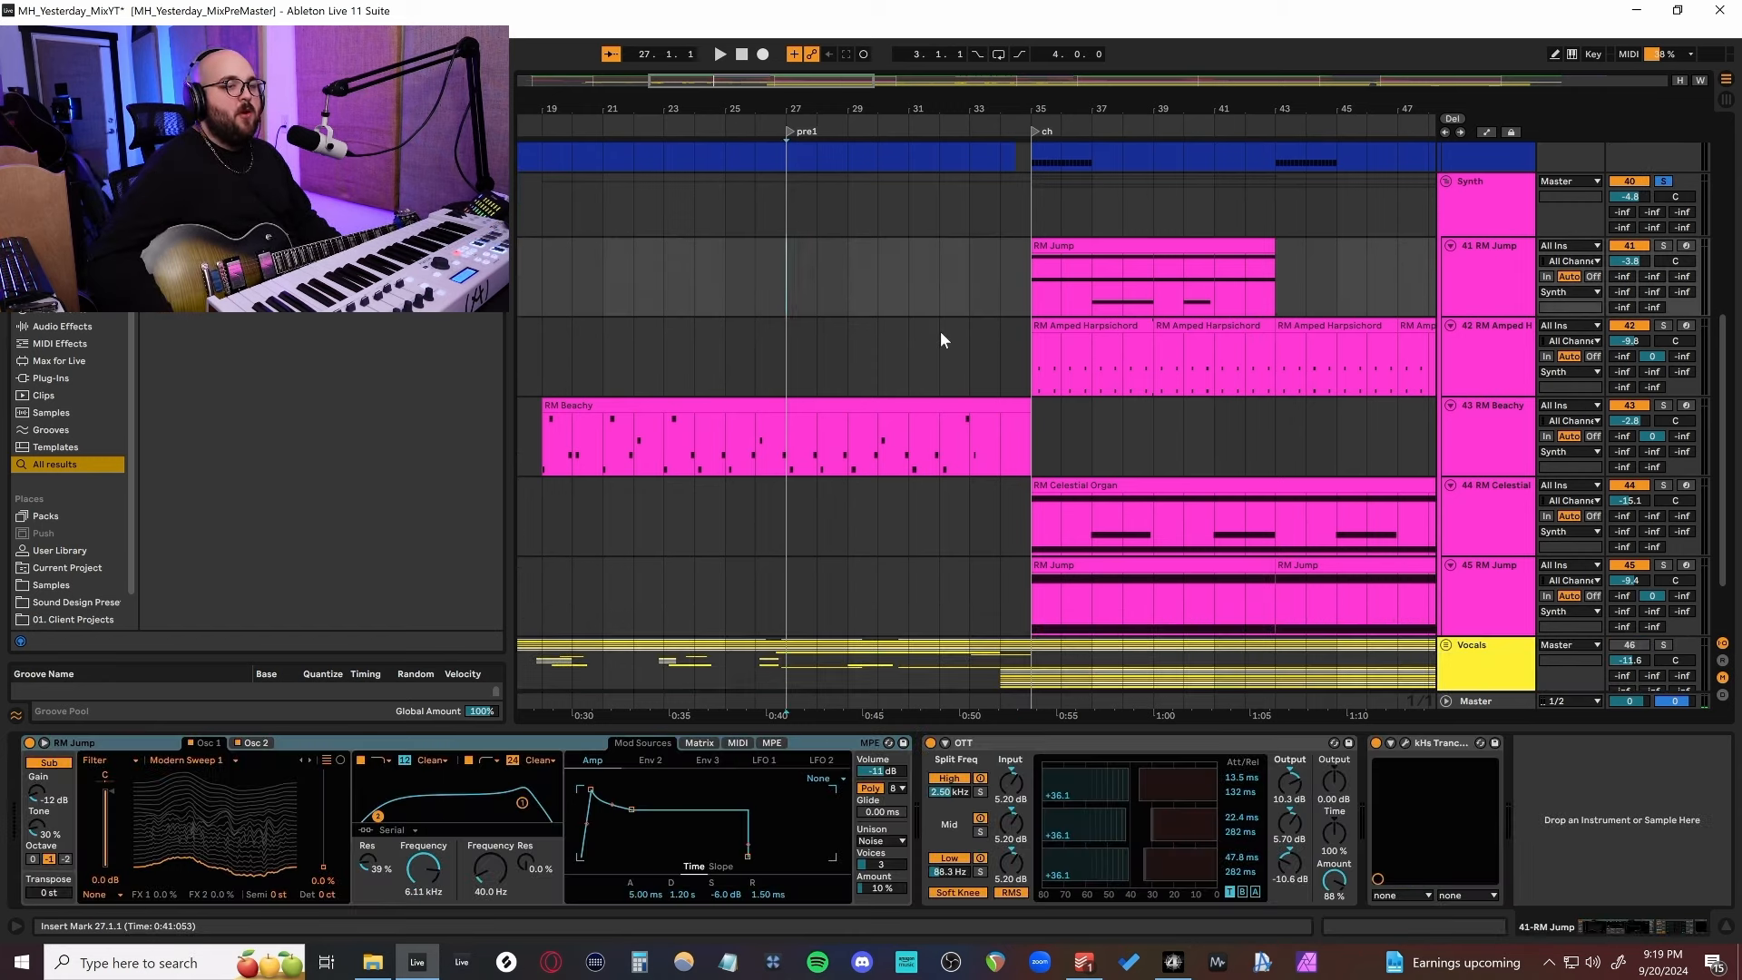
key("space")
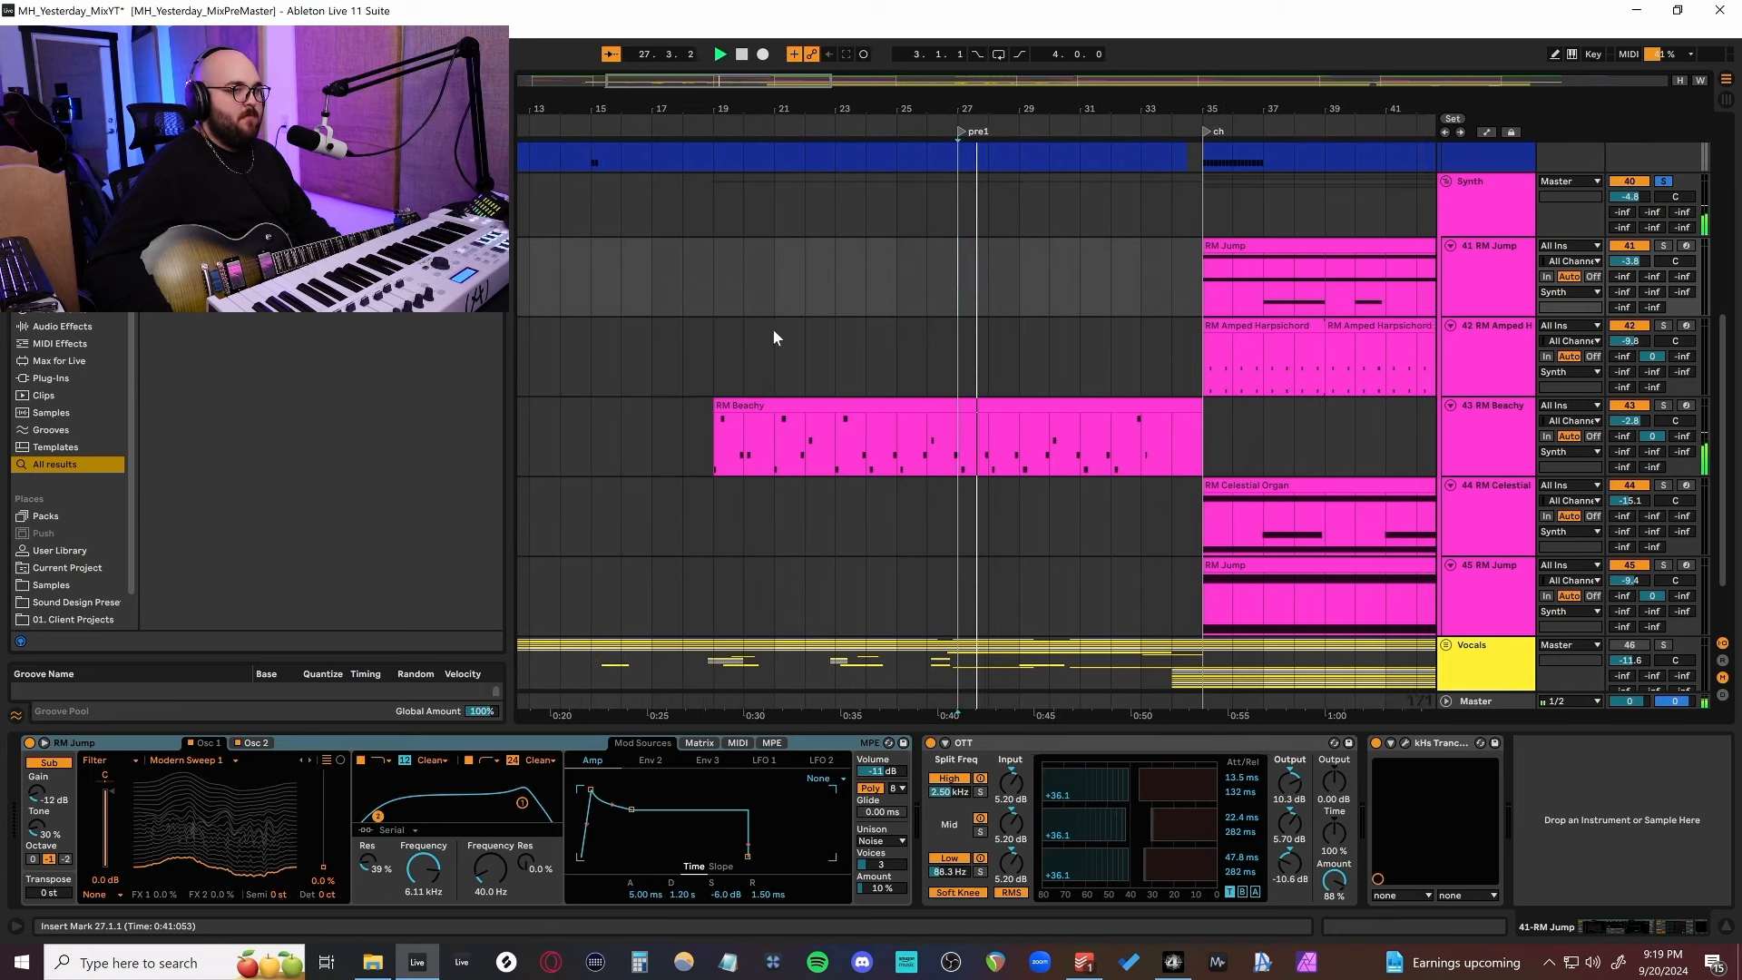
key("plus")
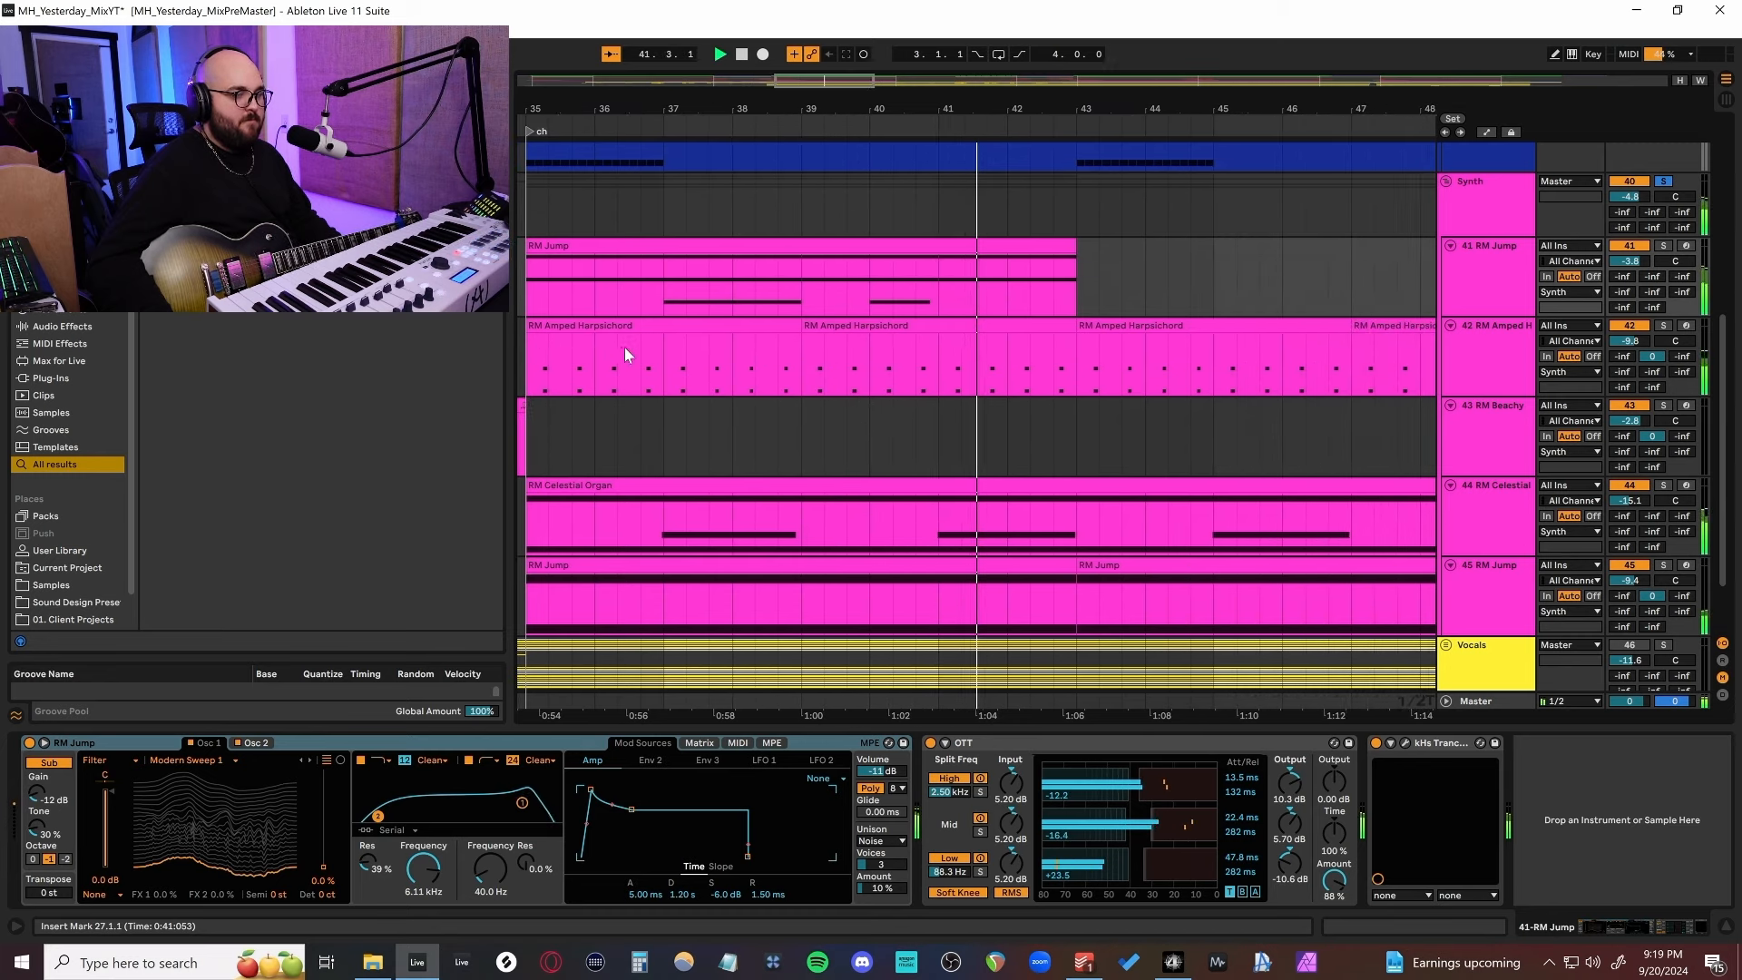
key("space")
Solo the 41 RM Jump track and play it from the ch marker while viewing its kHs Trance Gate settings.
scroll(1052, 376, "down", 4)
scroll(1089, 368, "up", 2)
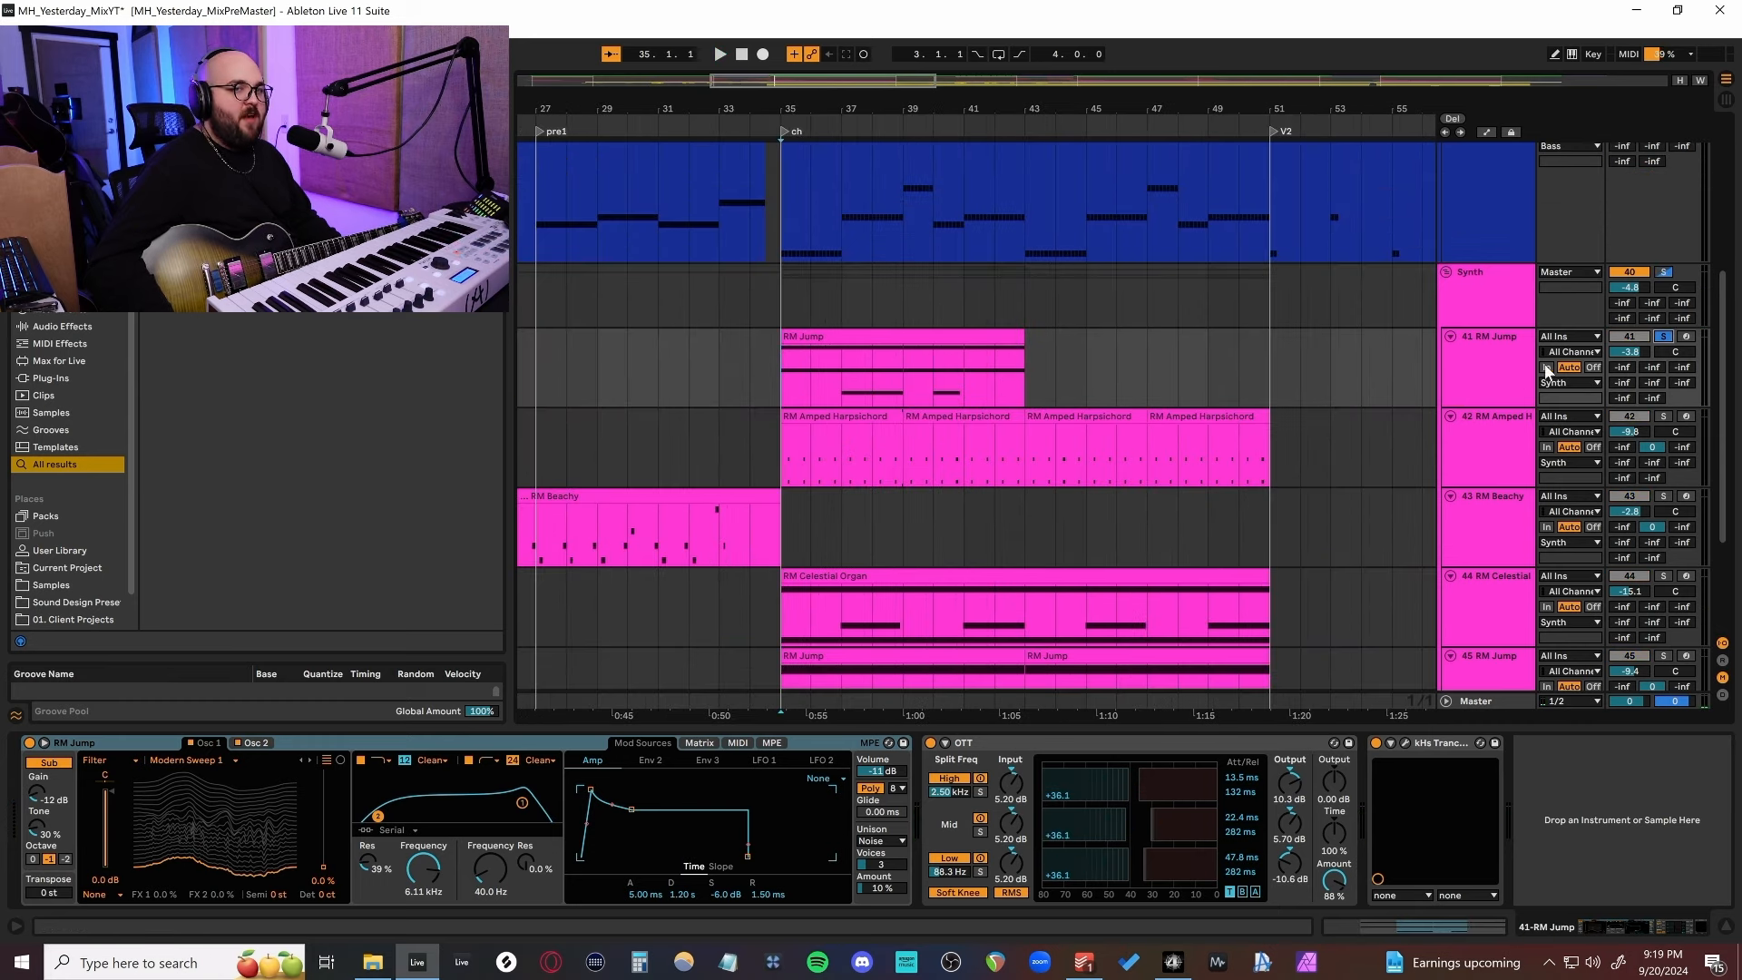
key("plus")
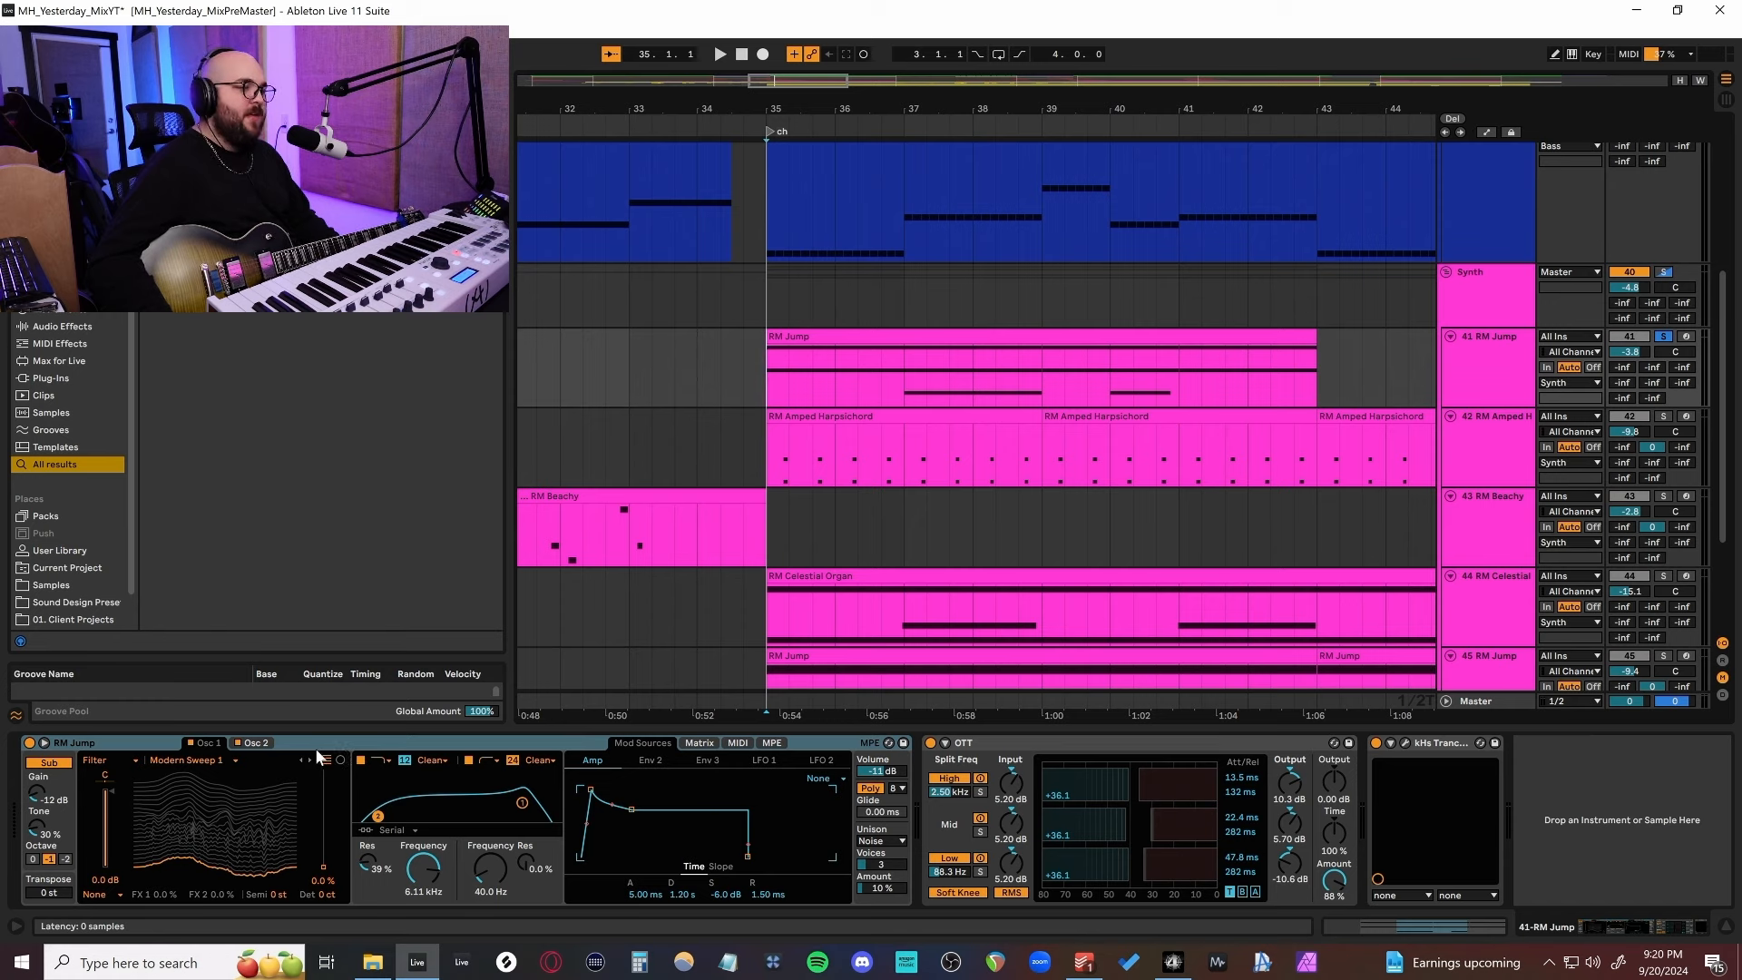
left_click(1405, 743)
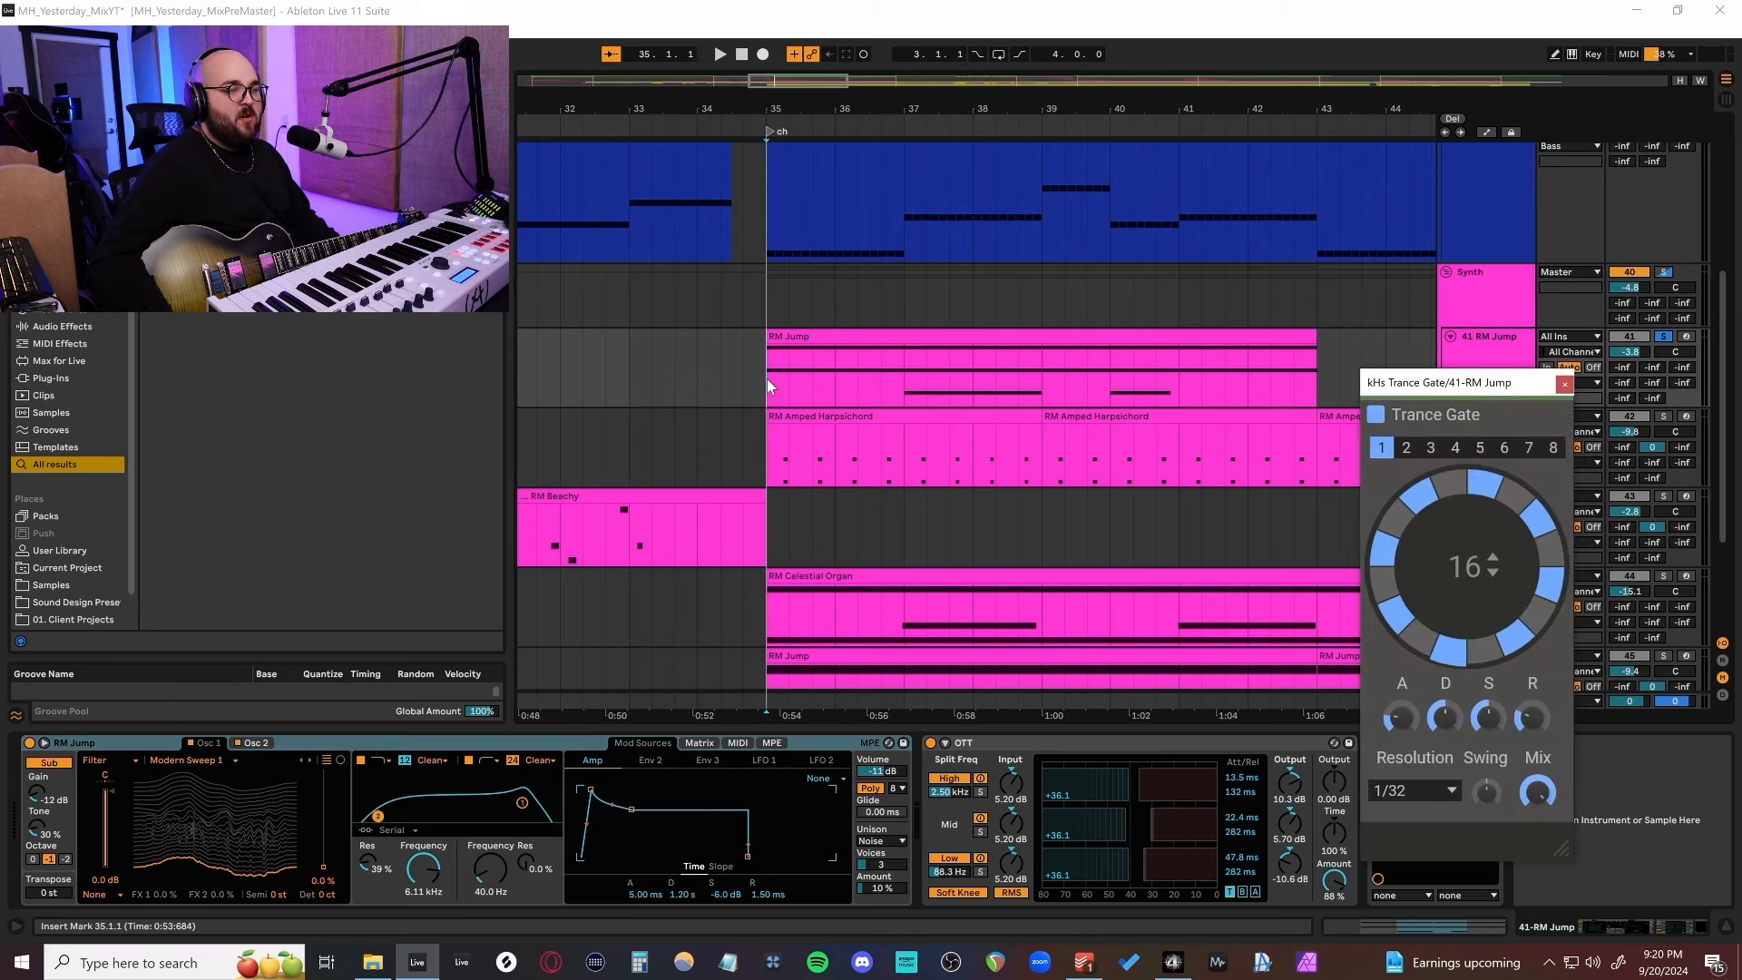
key("space")
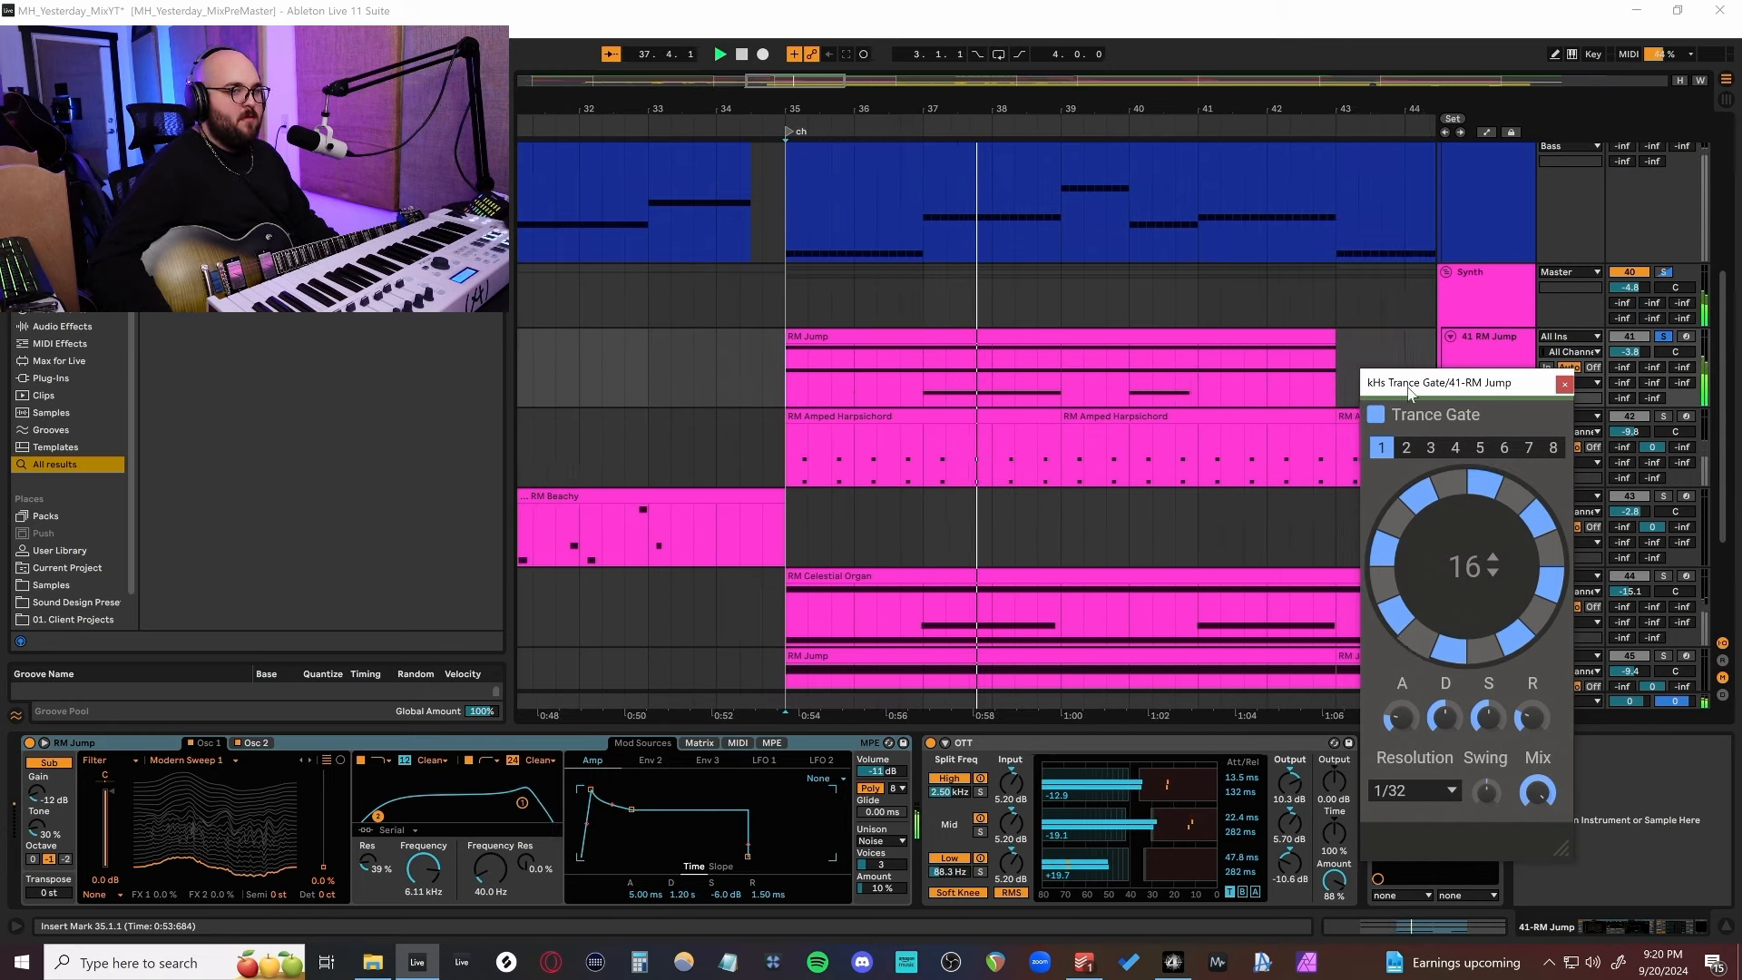
left_click(1562, 395)
key("space")
Compare the soloed 41 RM Jump part from the ch marker with its OTT and Trance Gate effects bypassed and enabled.
left_click(1253, 367)
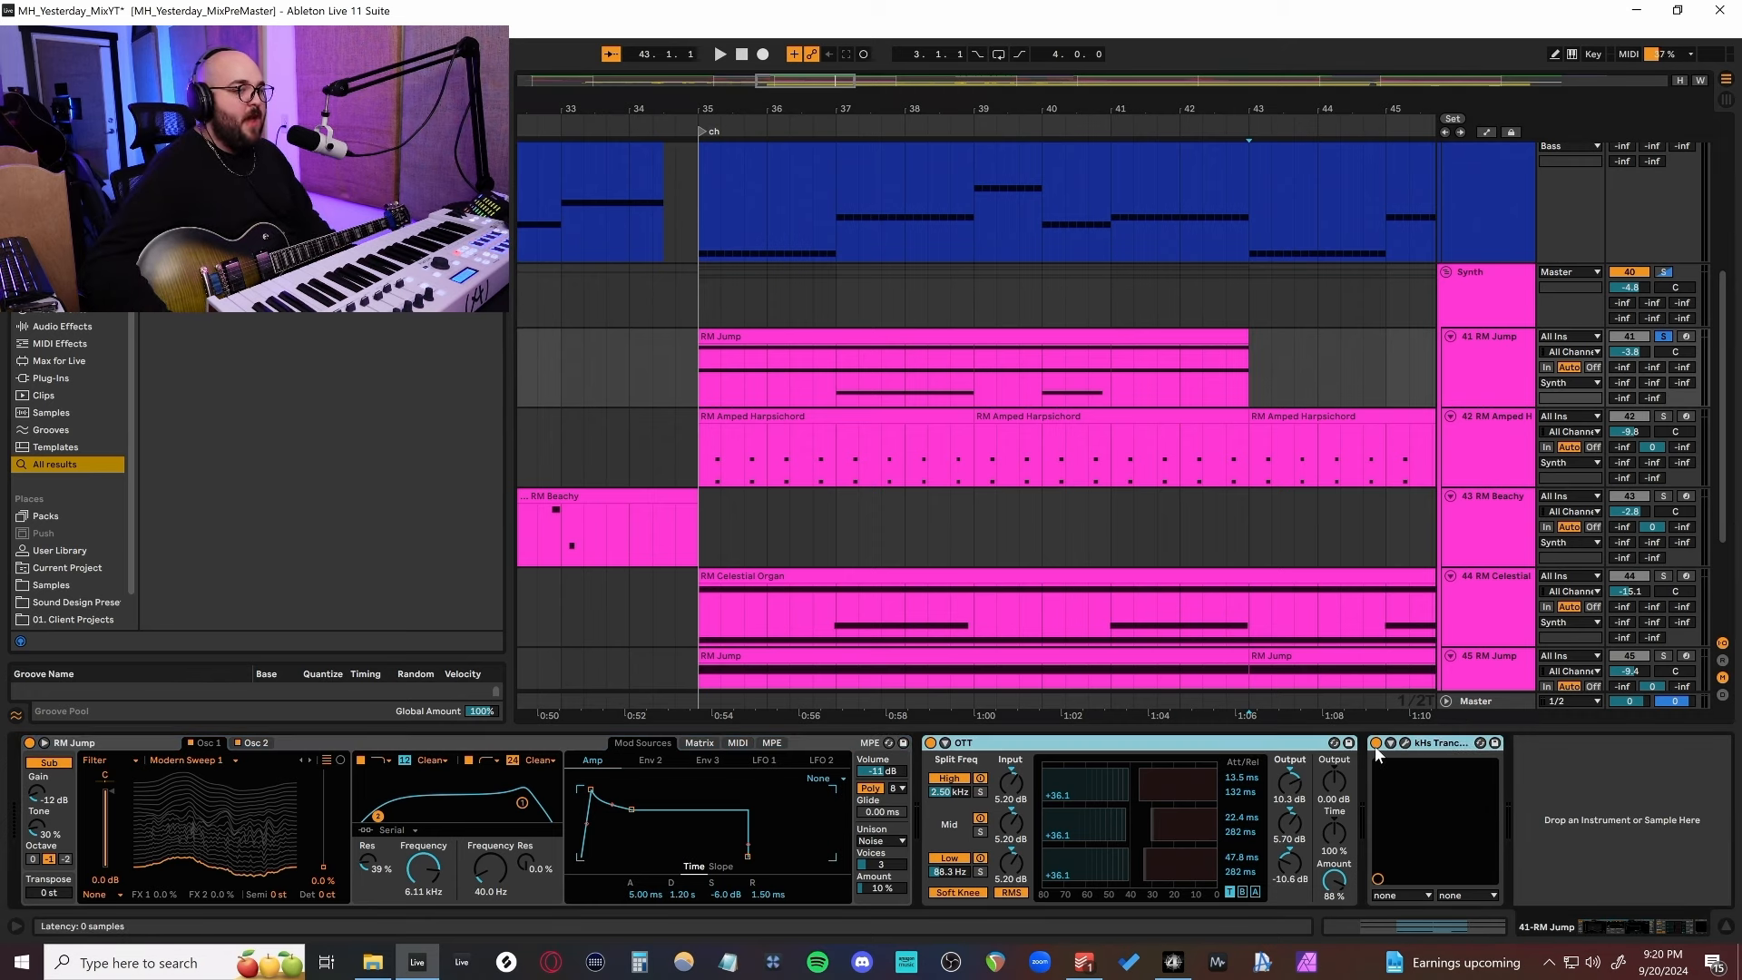
key("space")
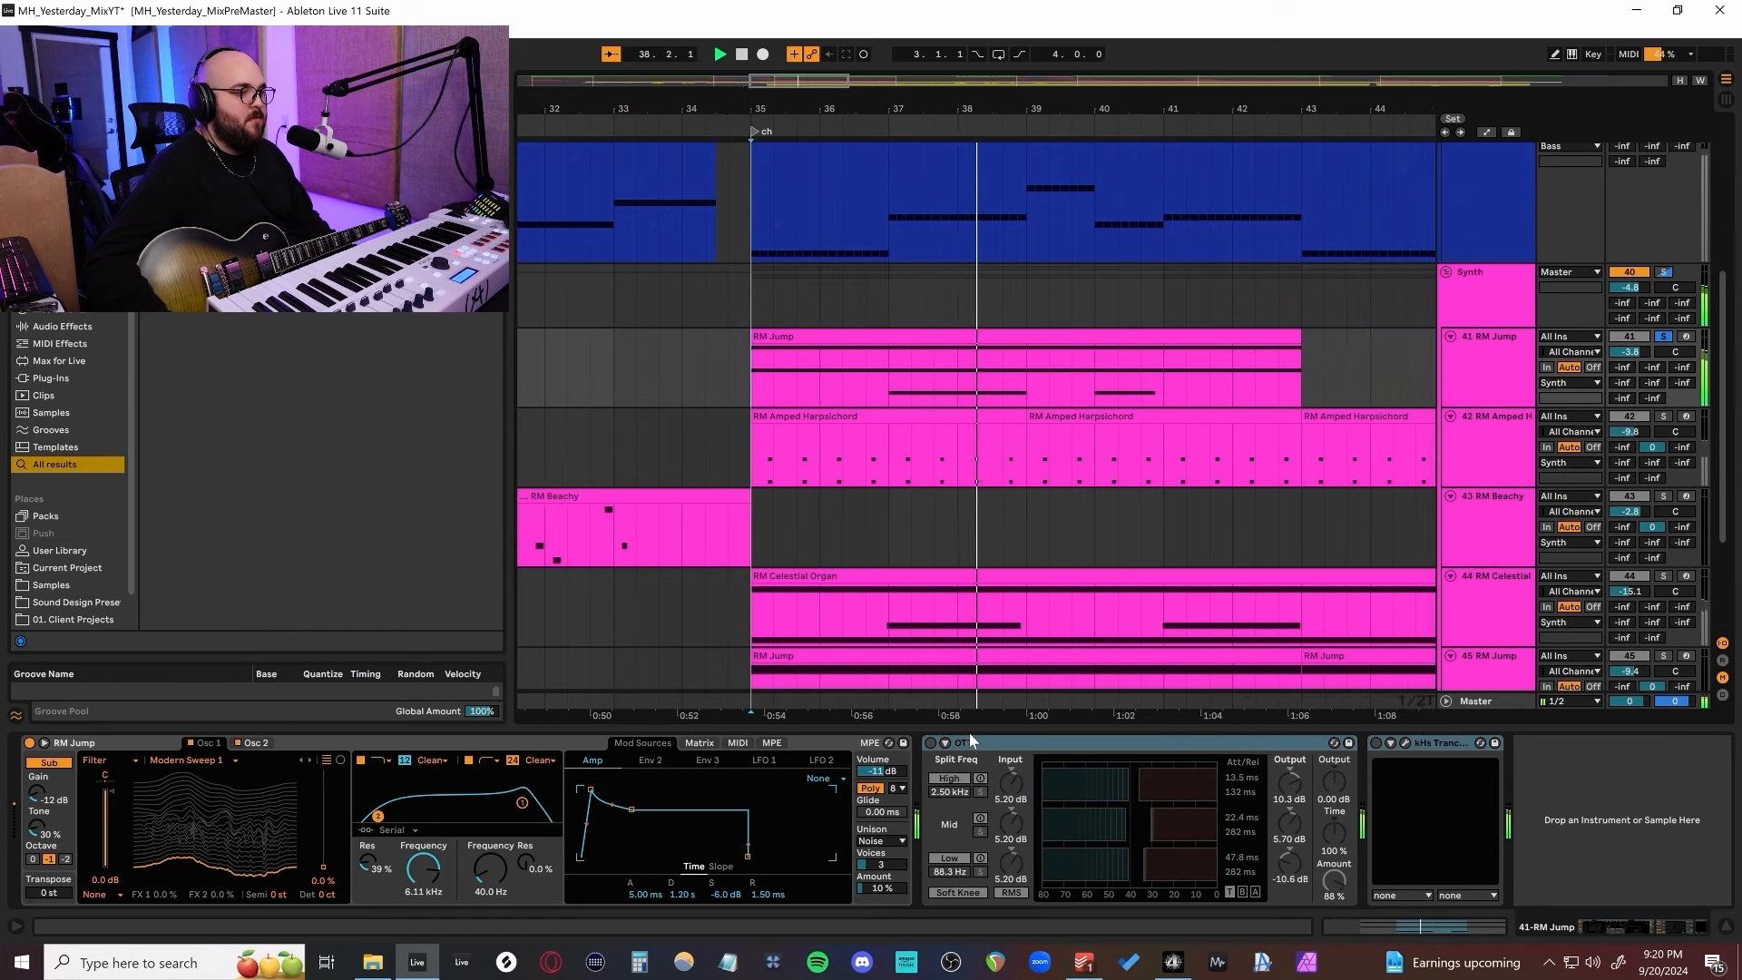
left_click(930, 742)
key("space")
key("space")
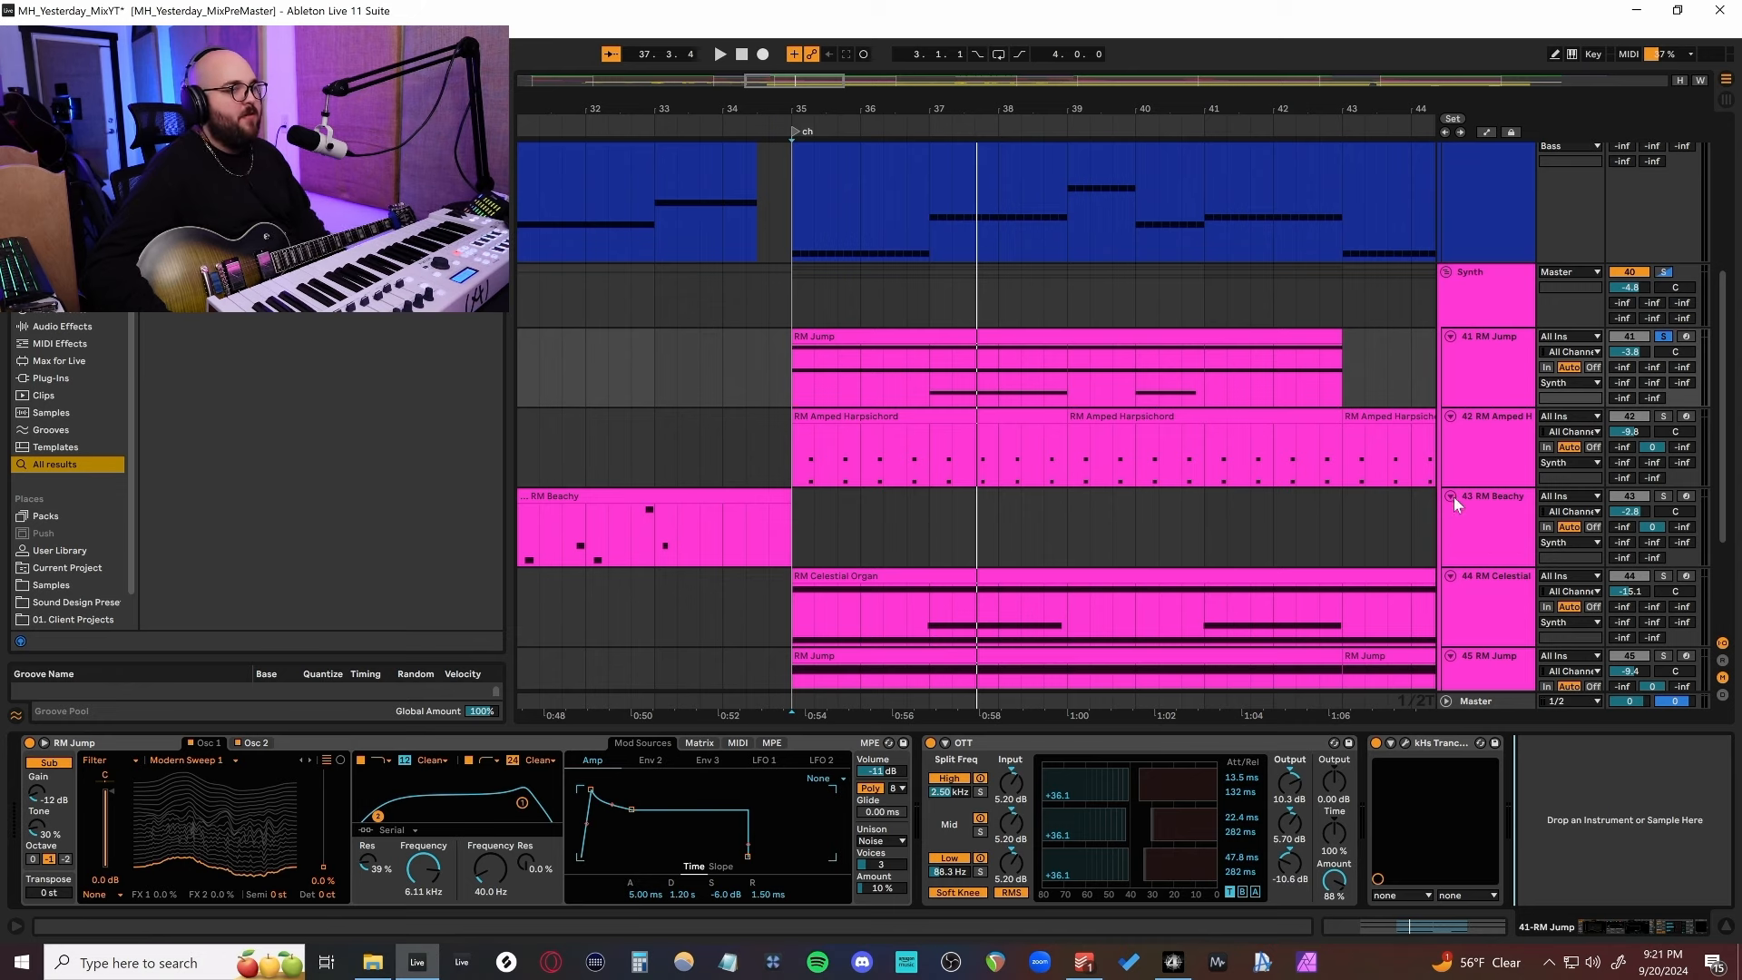
Solo the 42 RM Amped Harpsichord track, play it from the ch marker, and set the playback start to 34.1.1.
left_click(1510, 452)
left_click(1663, 416)
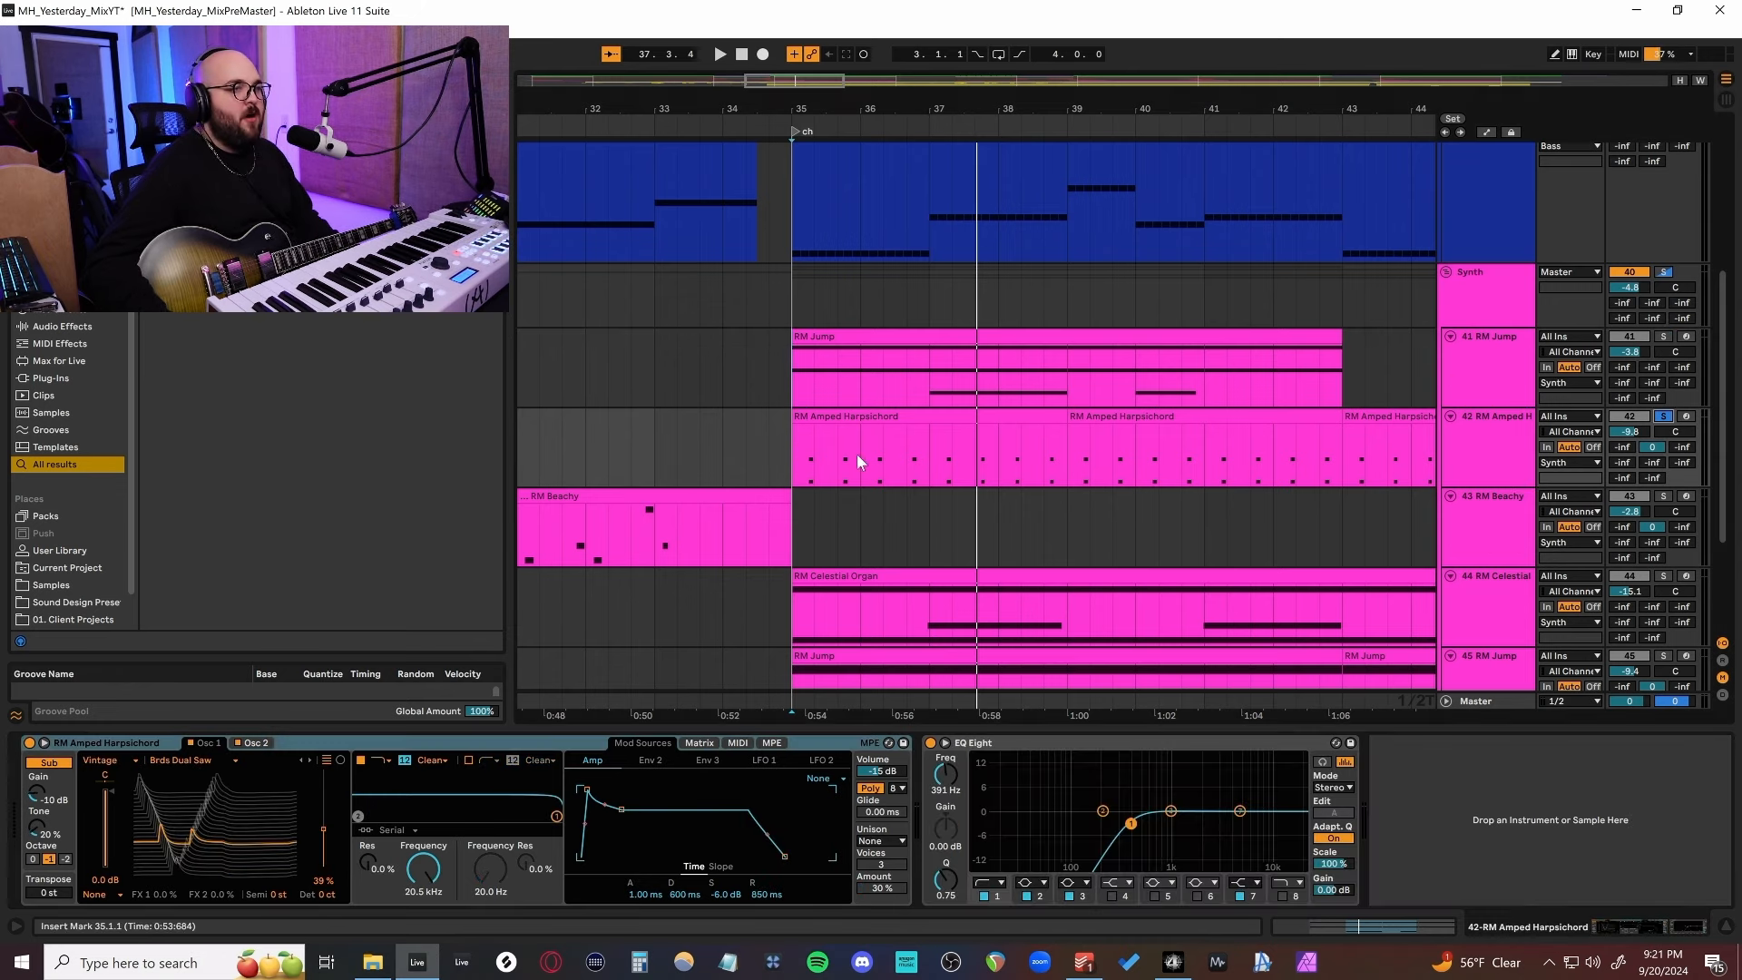
key("space")
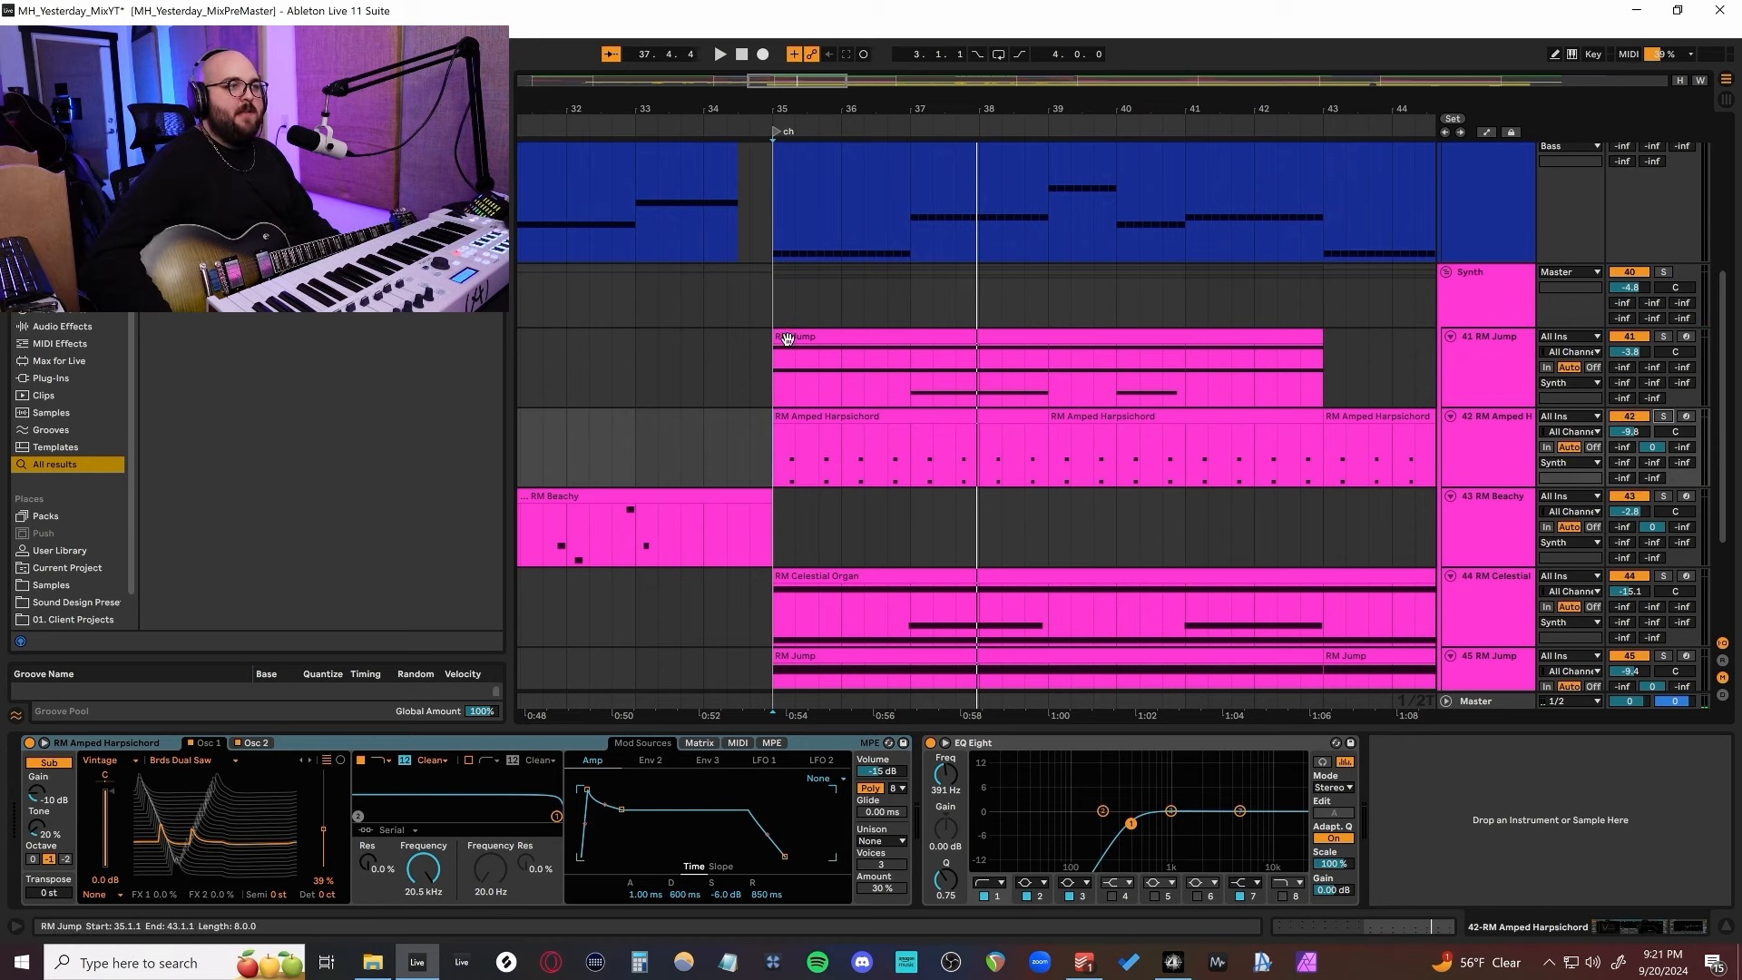
left_click(710, 314)
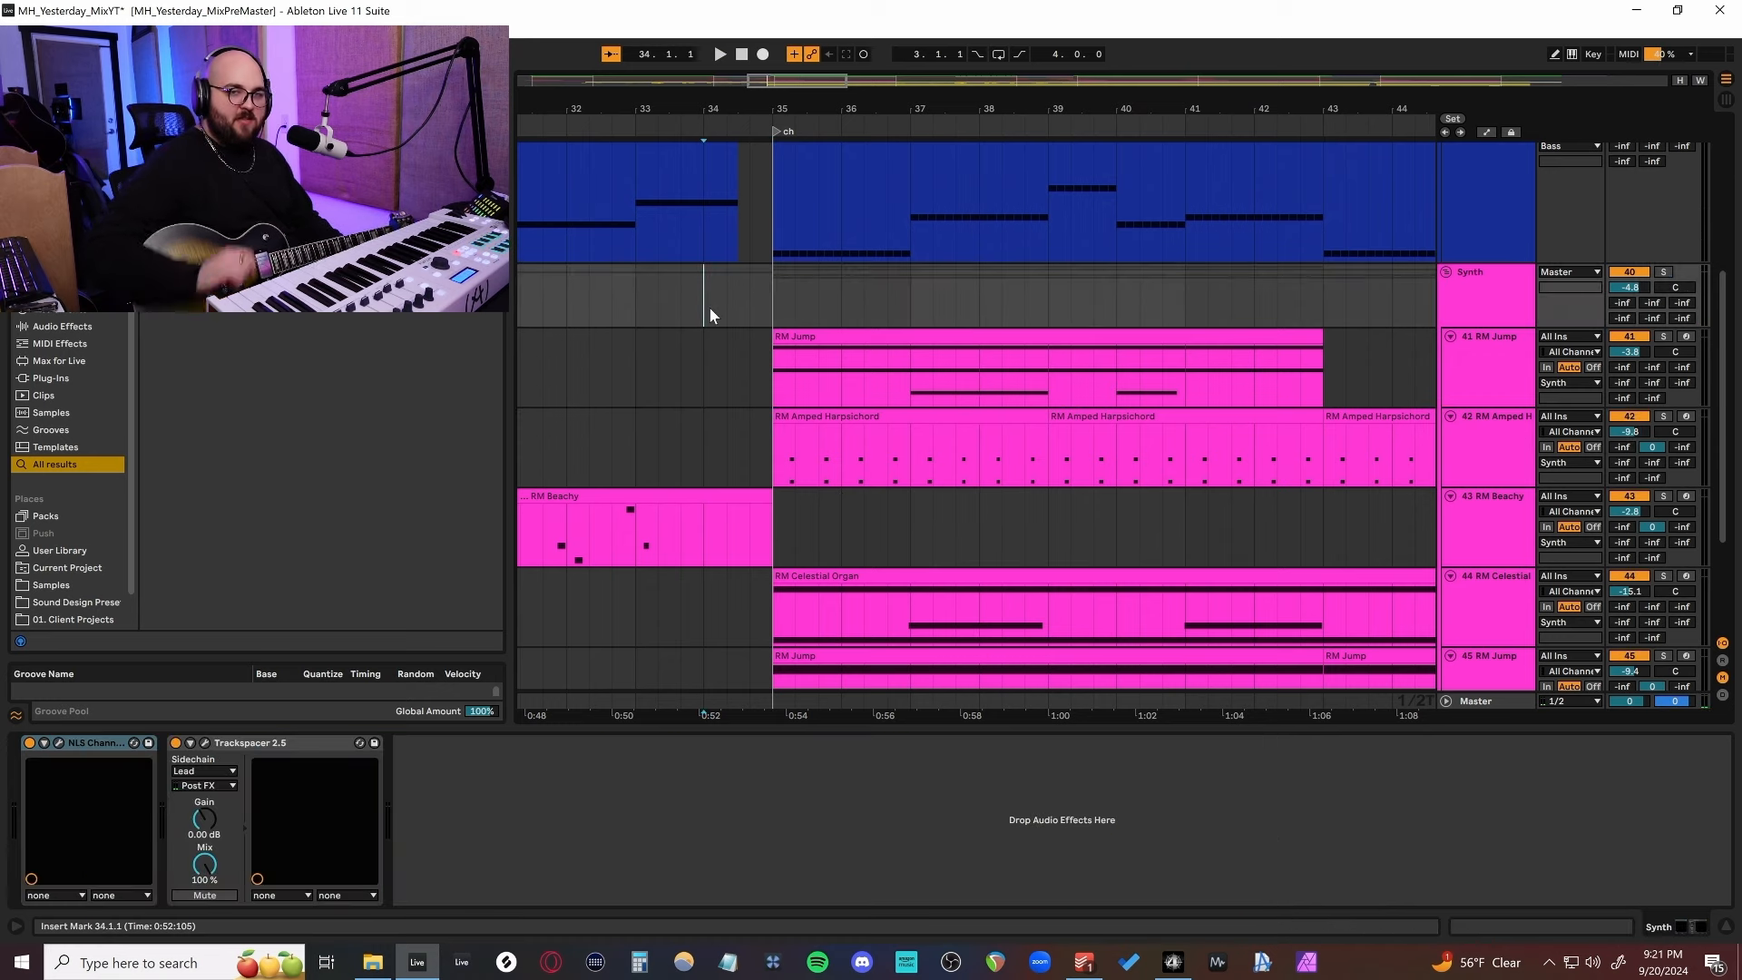
Play the mix from 34.1.1 into the chorus and set the playback start to 35.1.1 on the 42 RM Amped Harpsichord track.
key("space")
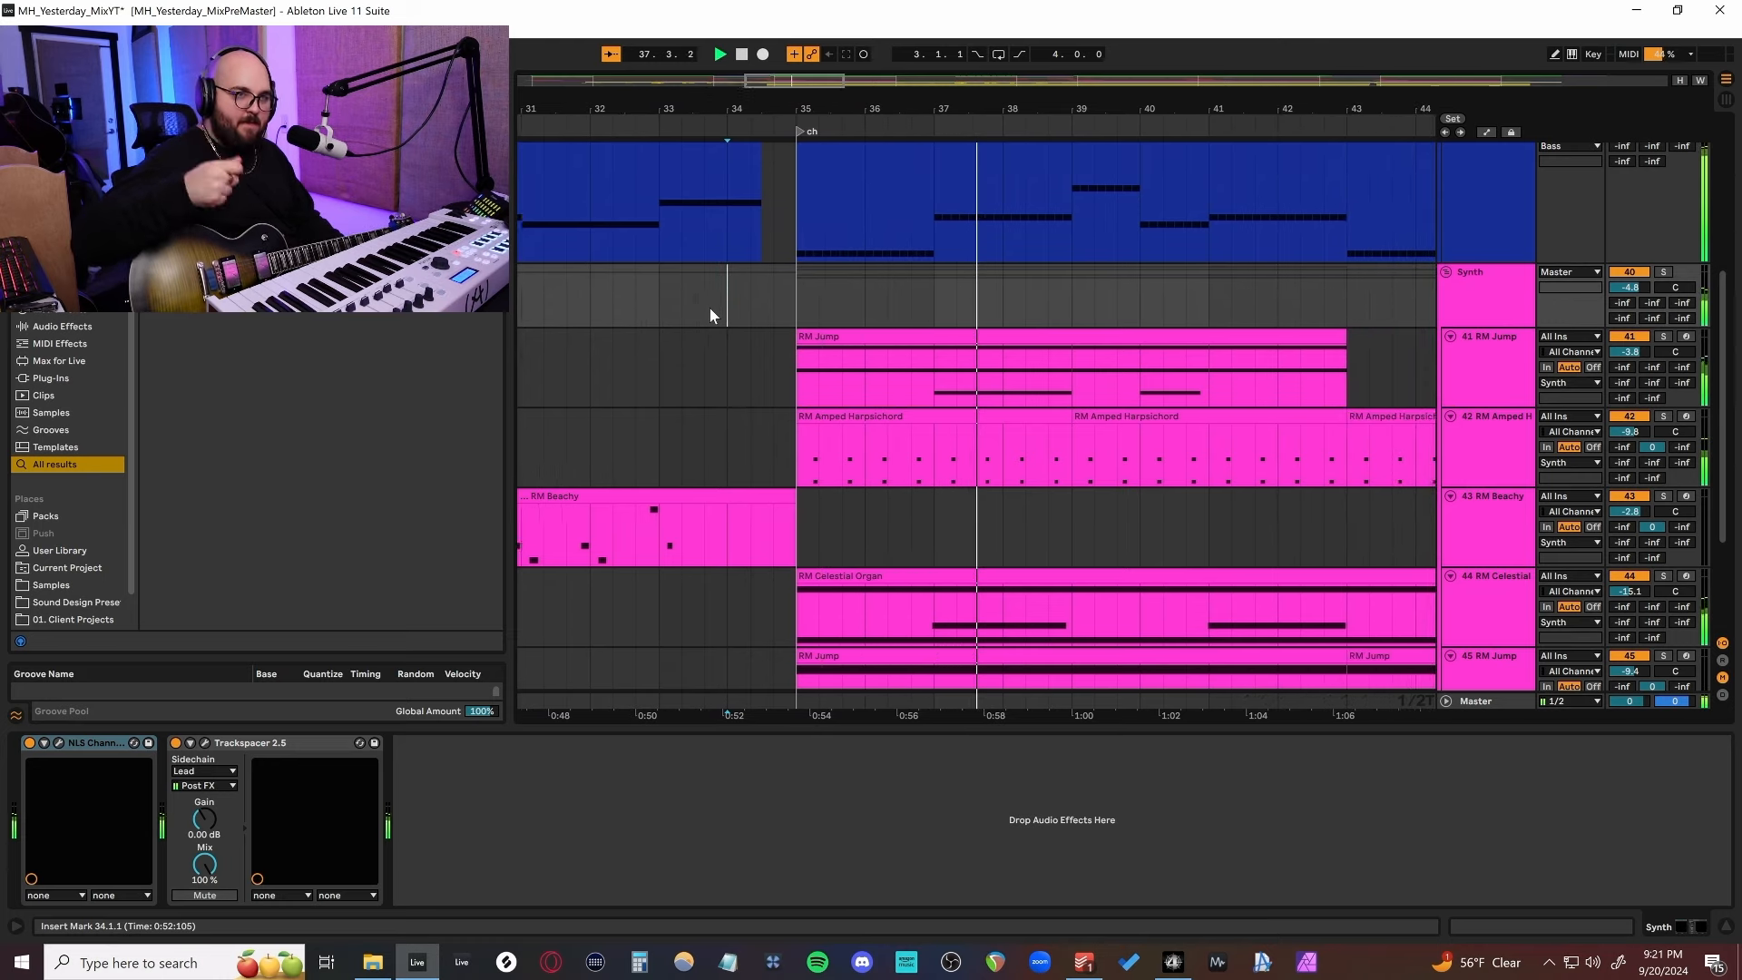
key("space")
scroll(735, 424, "down", 1)
left_click(735, 423)
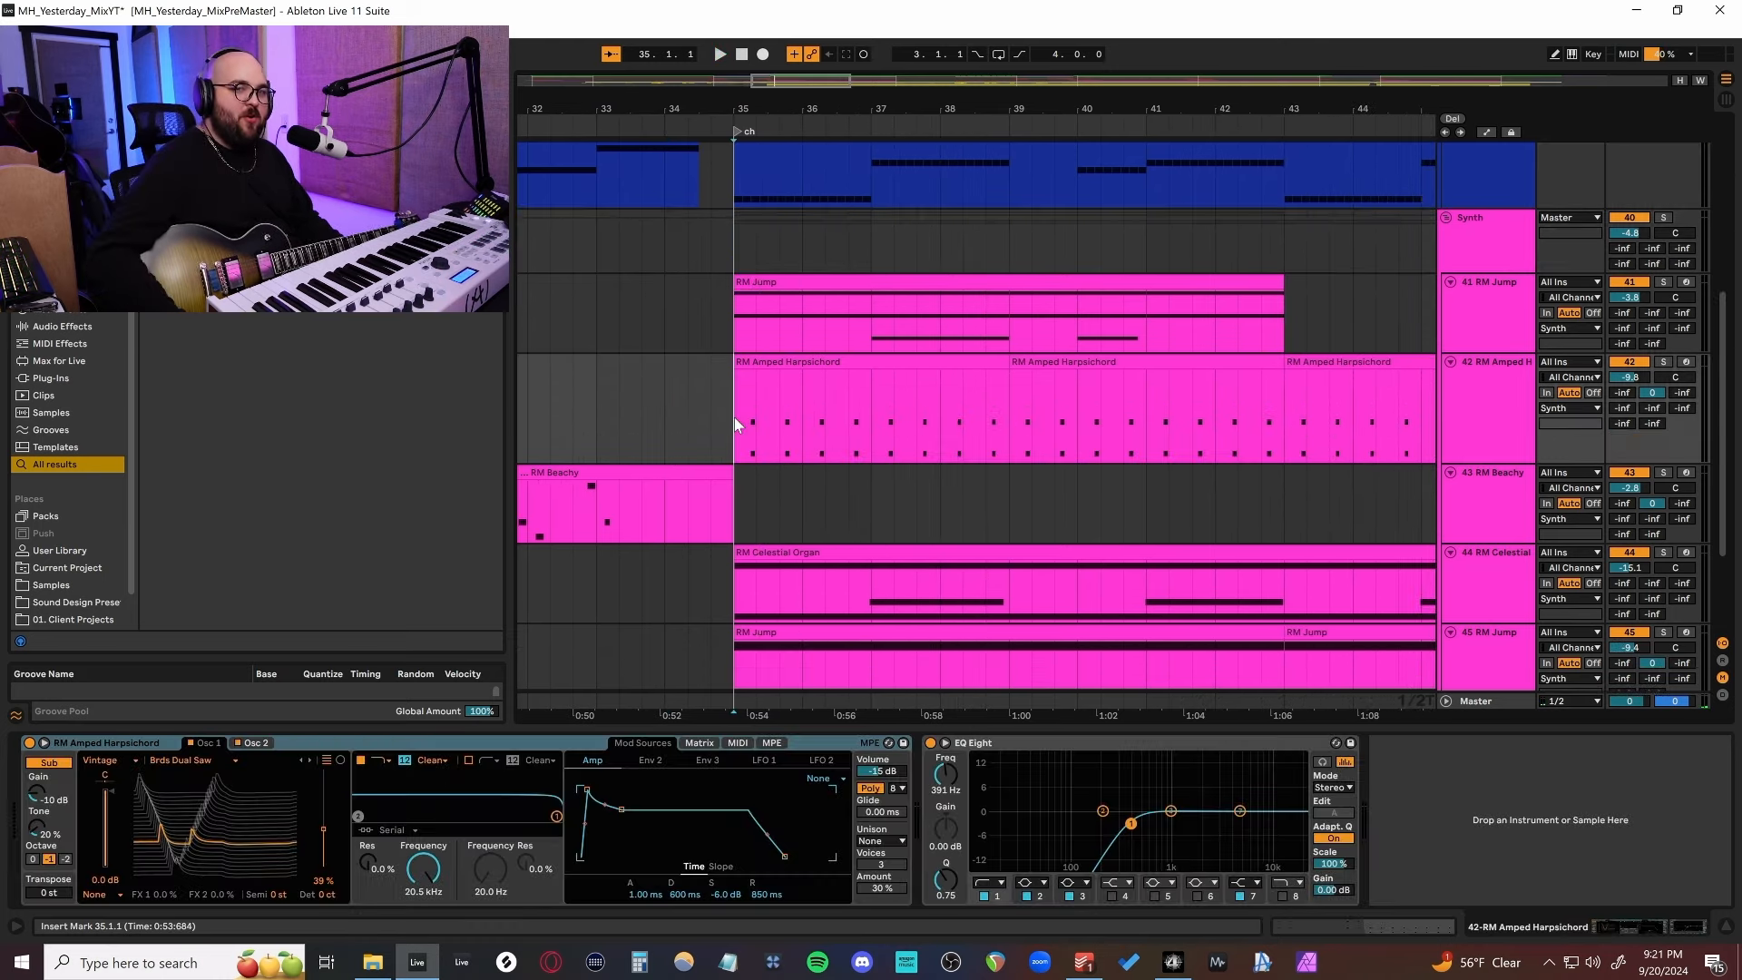
Play the soloed 43 RM Beachy track from the pre1 marker and look over where the synth clips sit around the chorus.
scroll(783, 394, "down", 2)
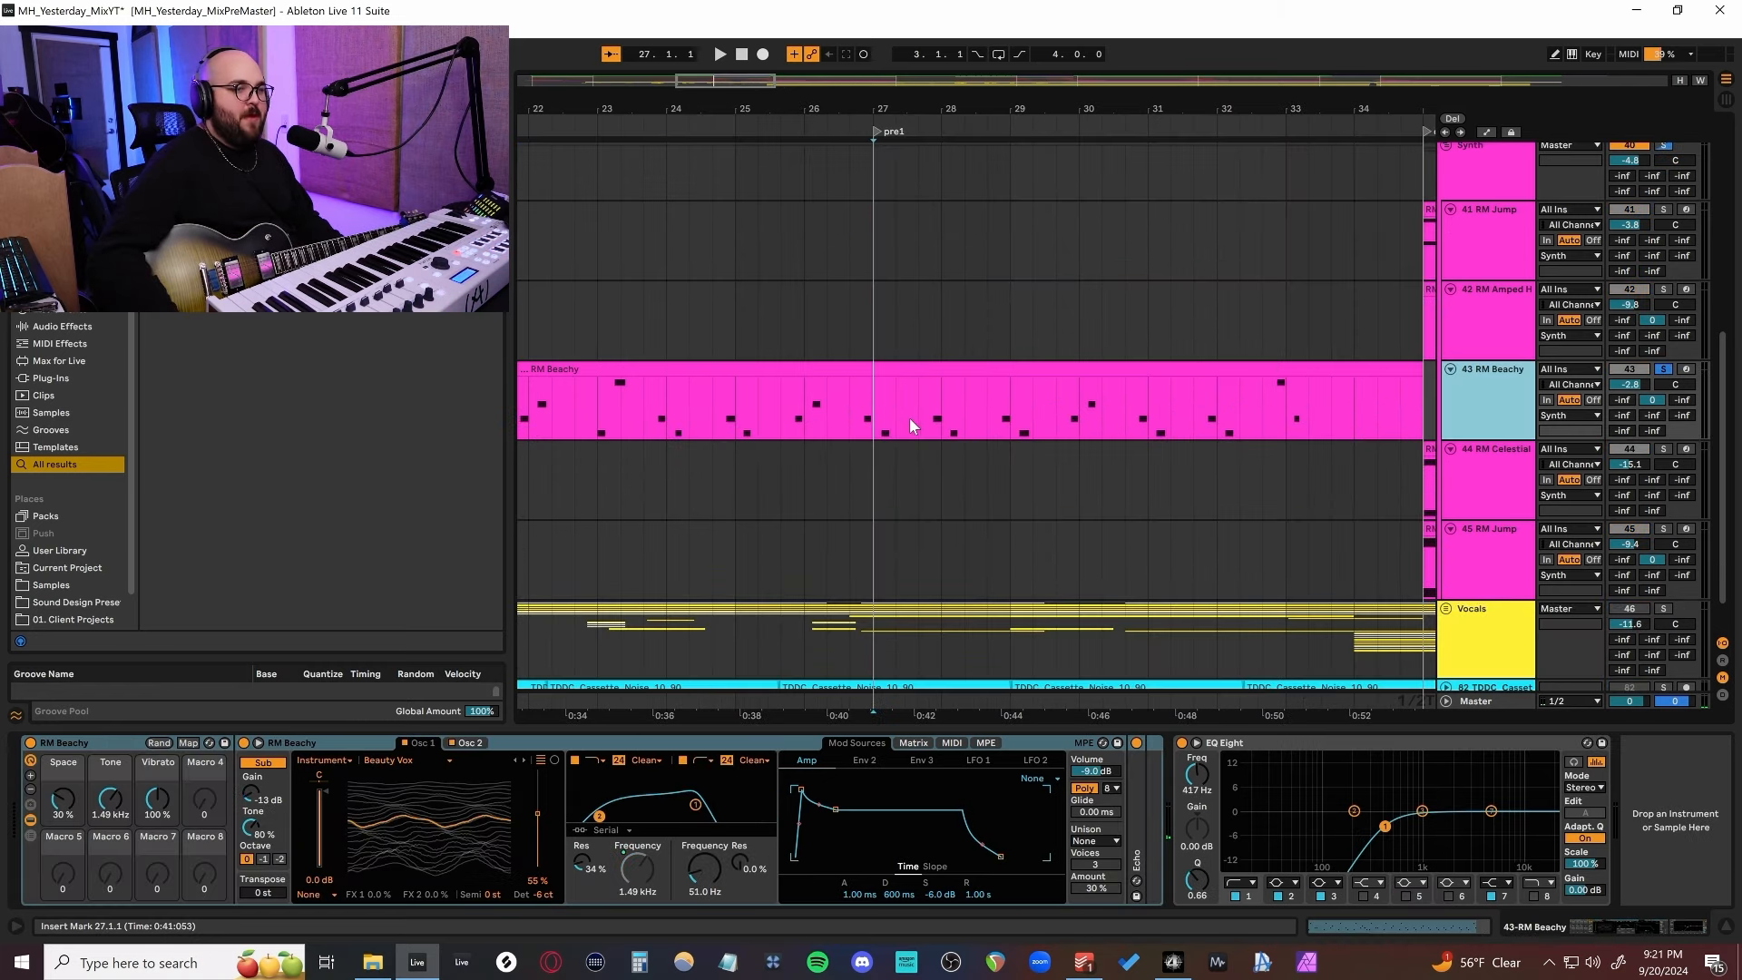
key("space")
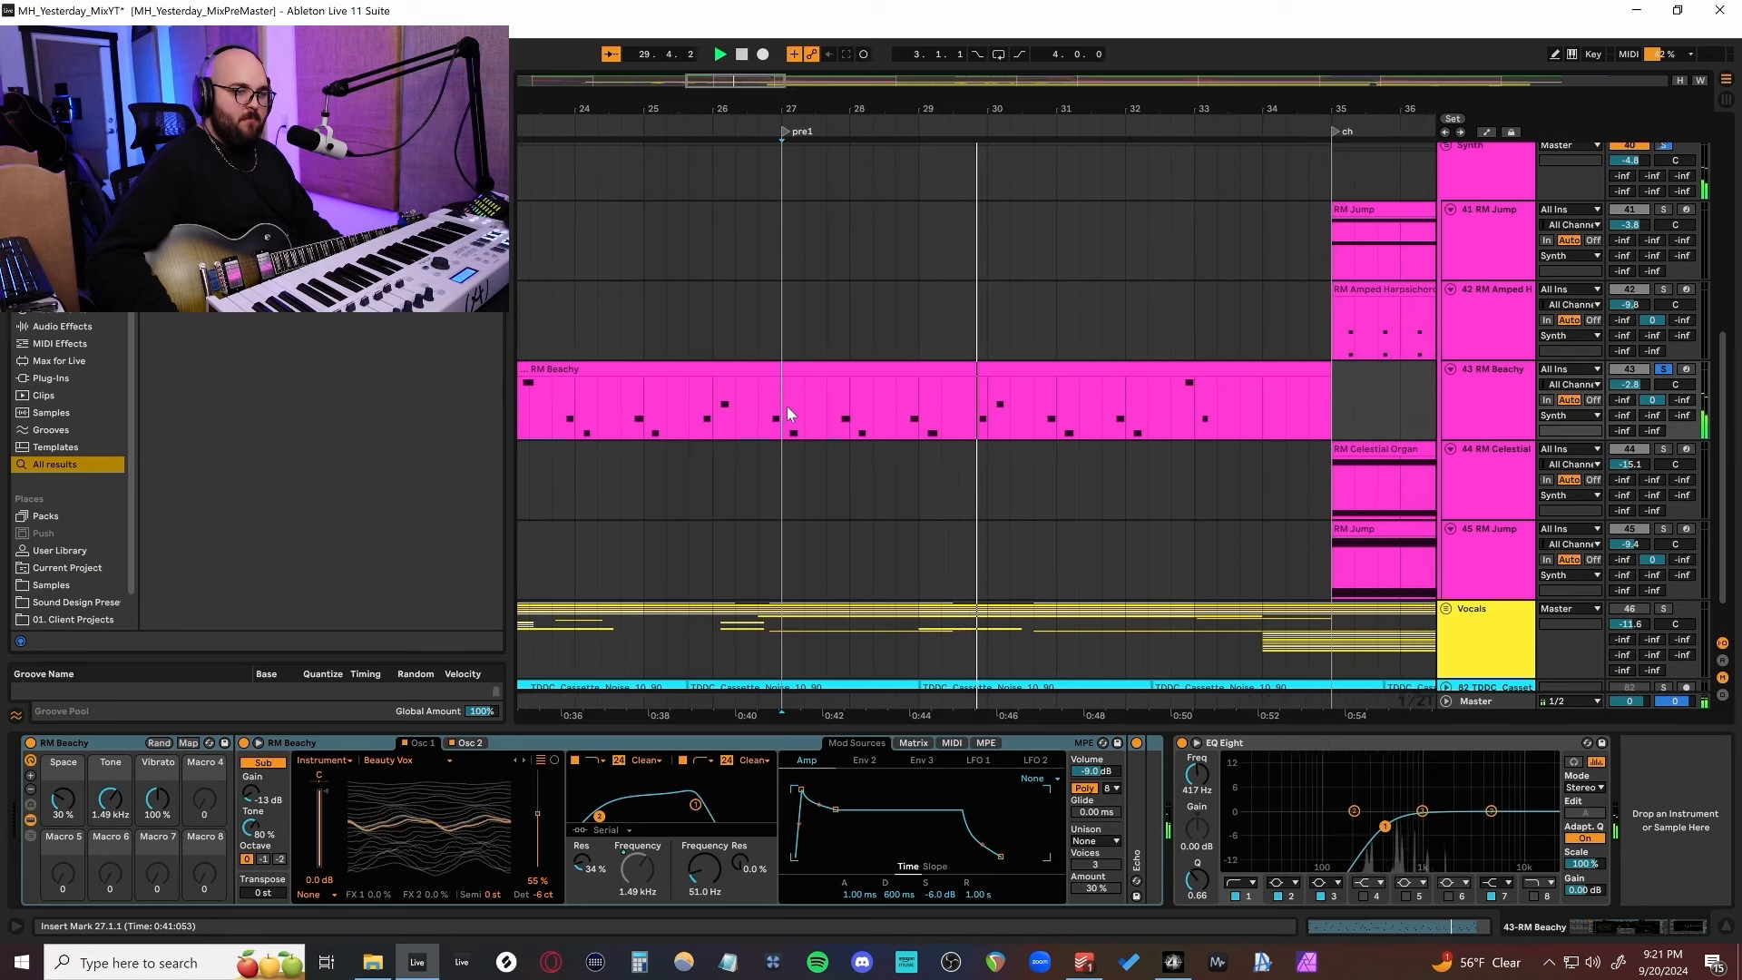
scroll(946, 423, "down", 3)
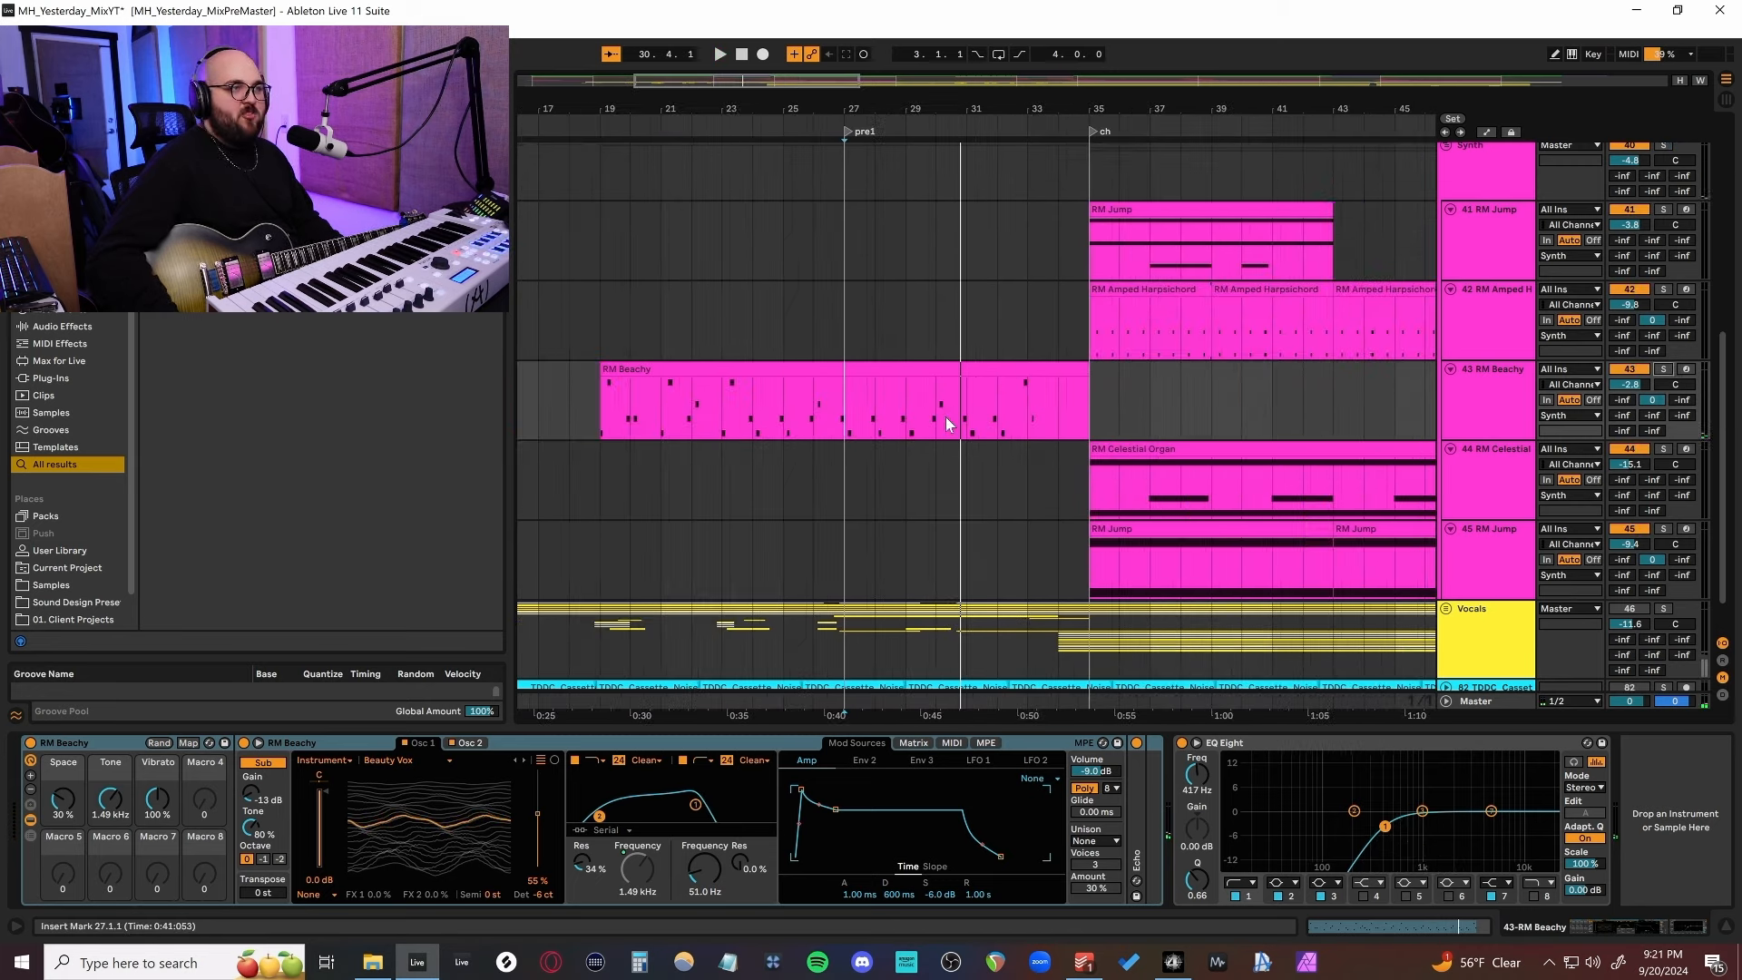
scroll(817, 434, "up", 2)
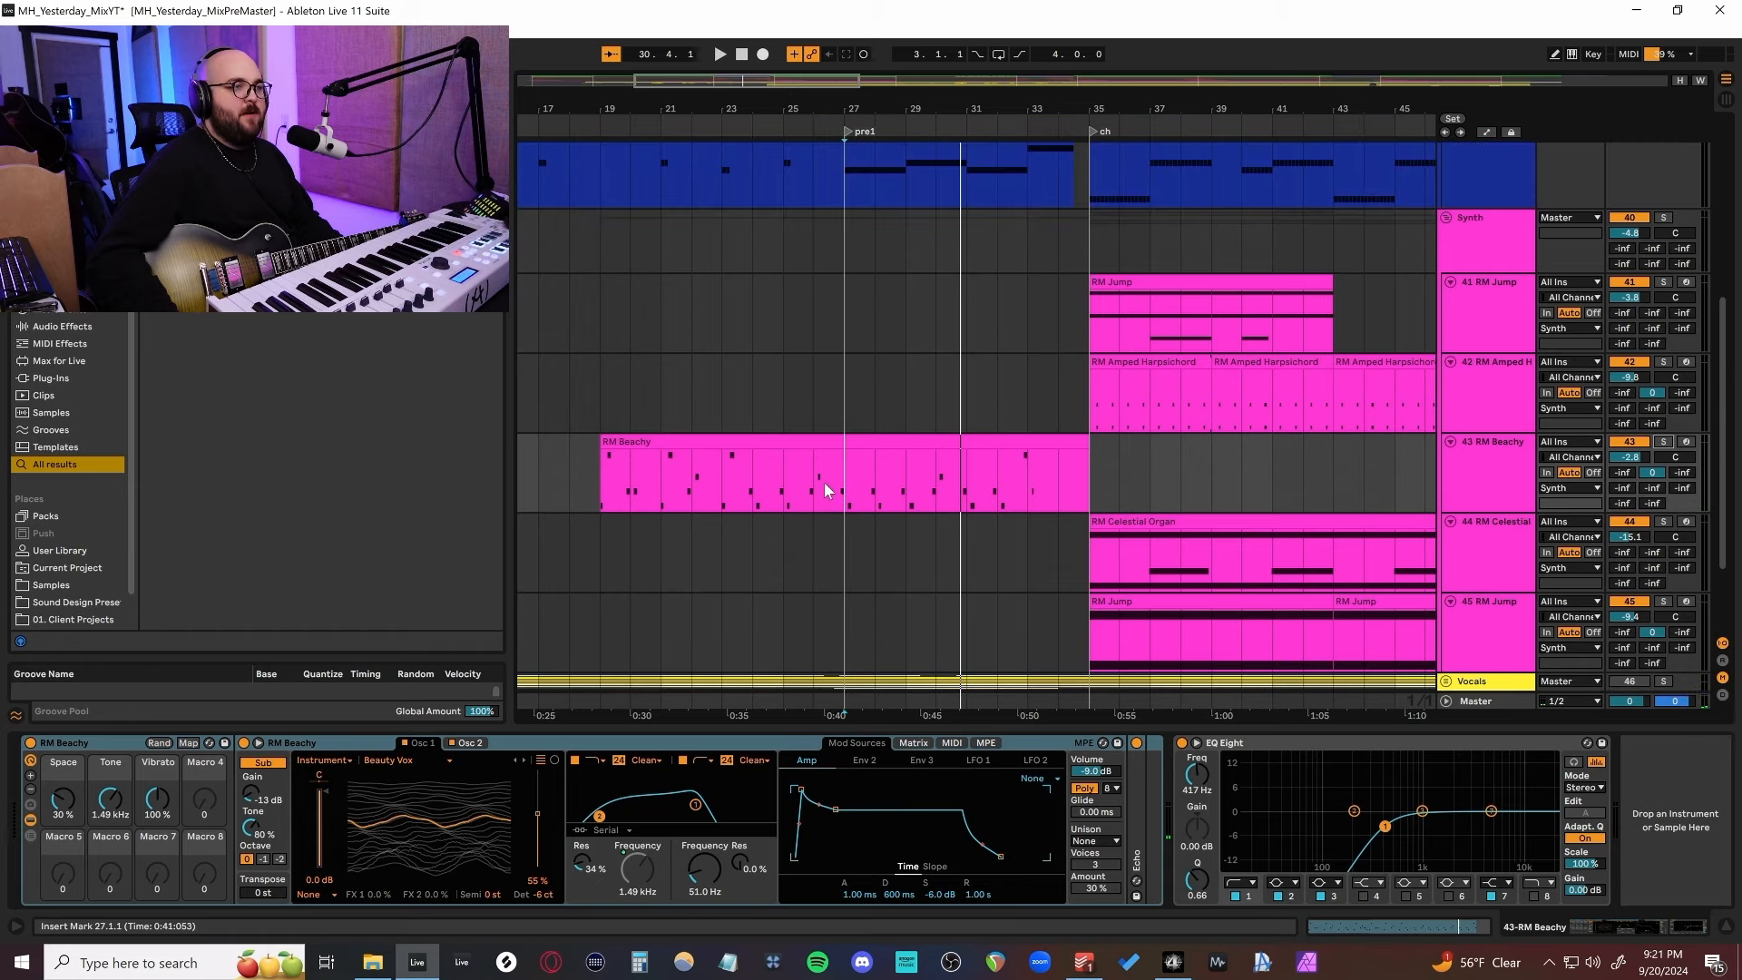
scroll(1034, 488, "right", 10)
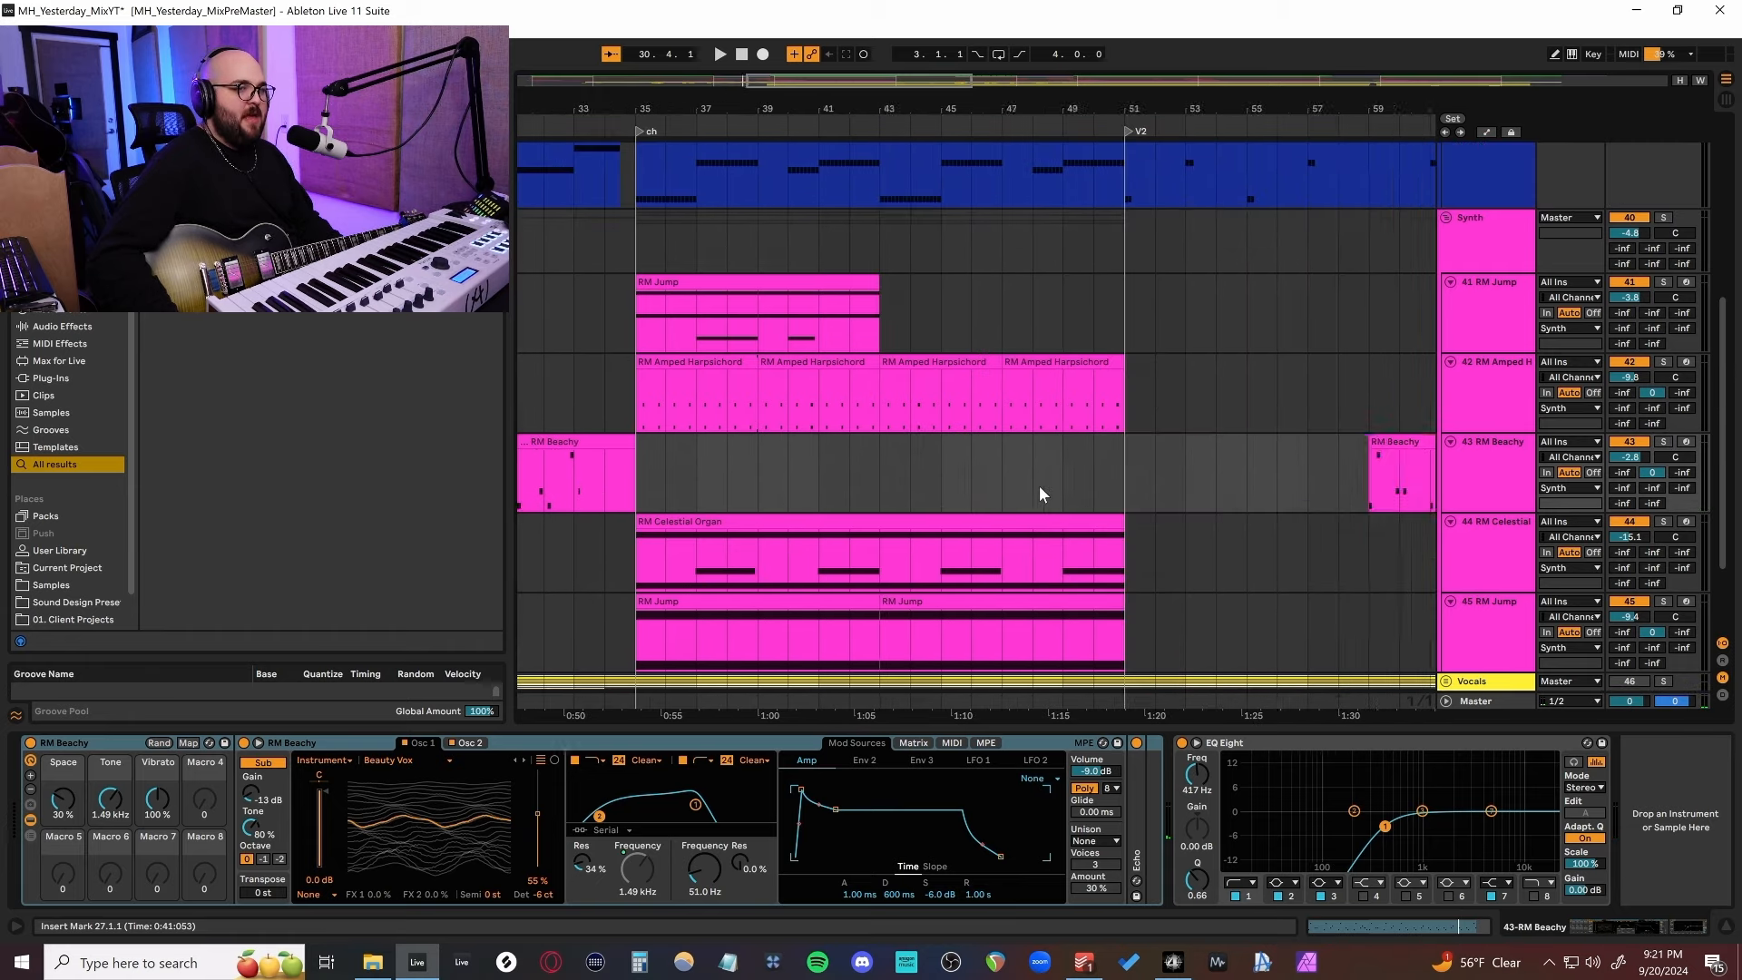
scroll(1040, 489, "left", 7)
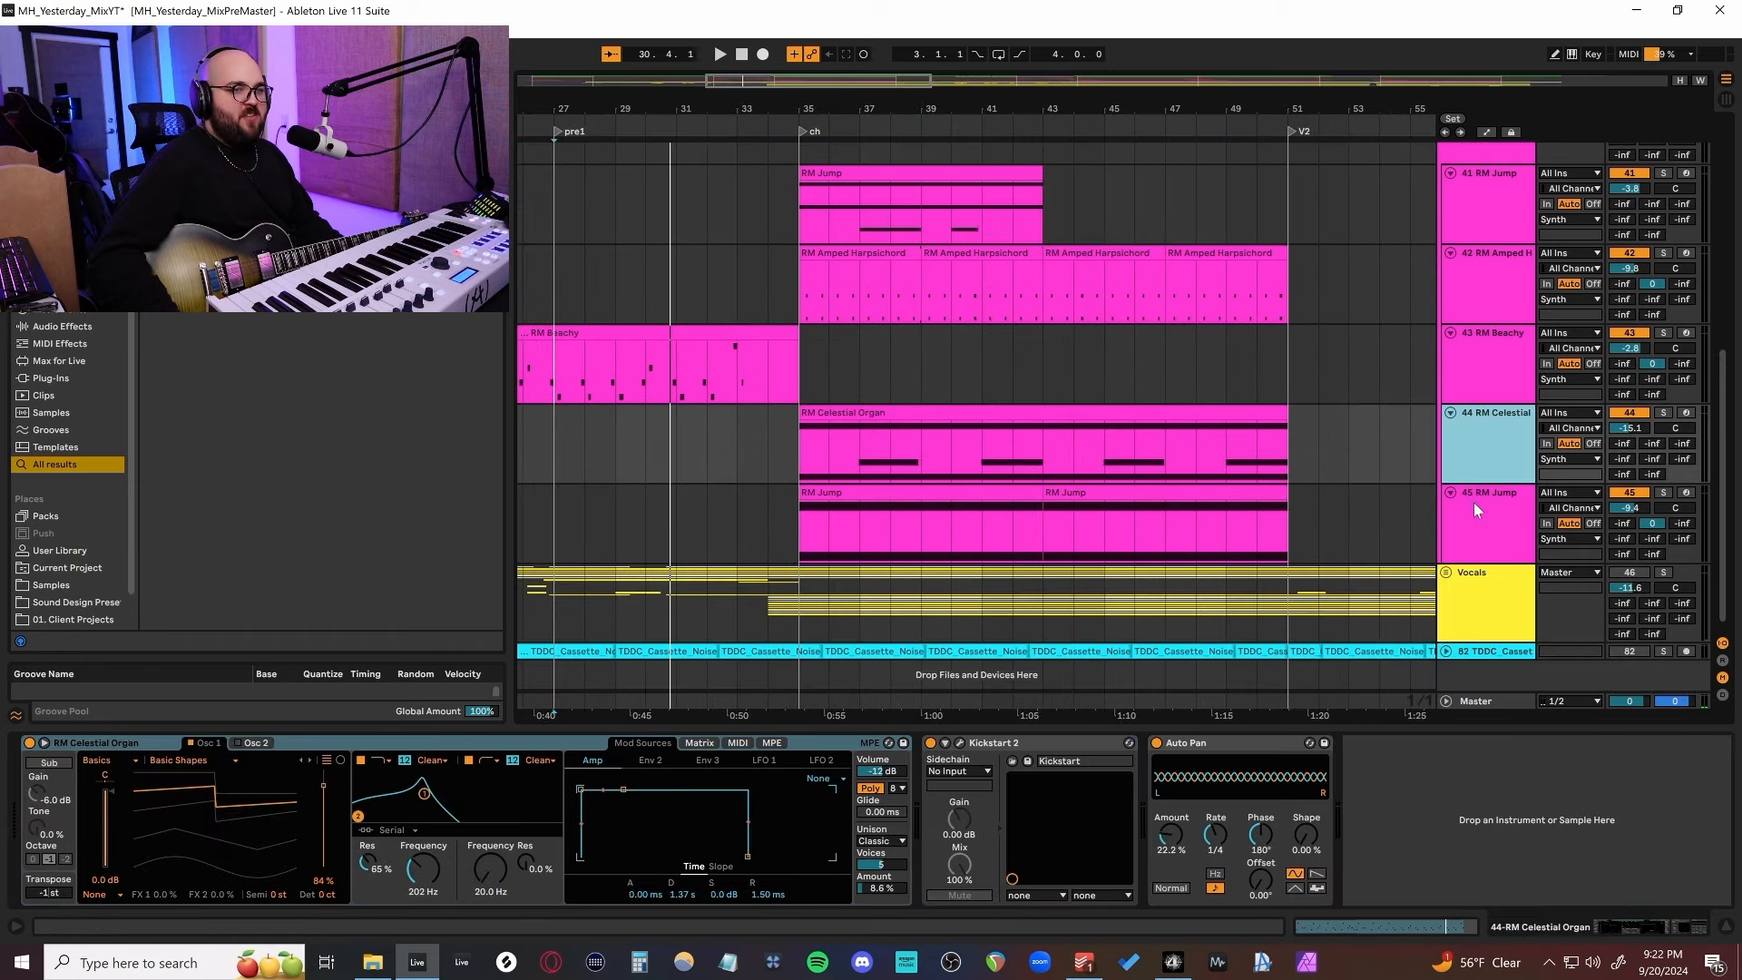
left_click(1476, 503, "shift")
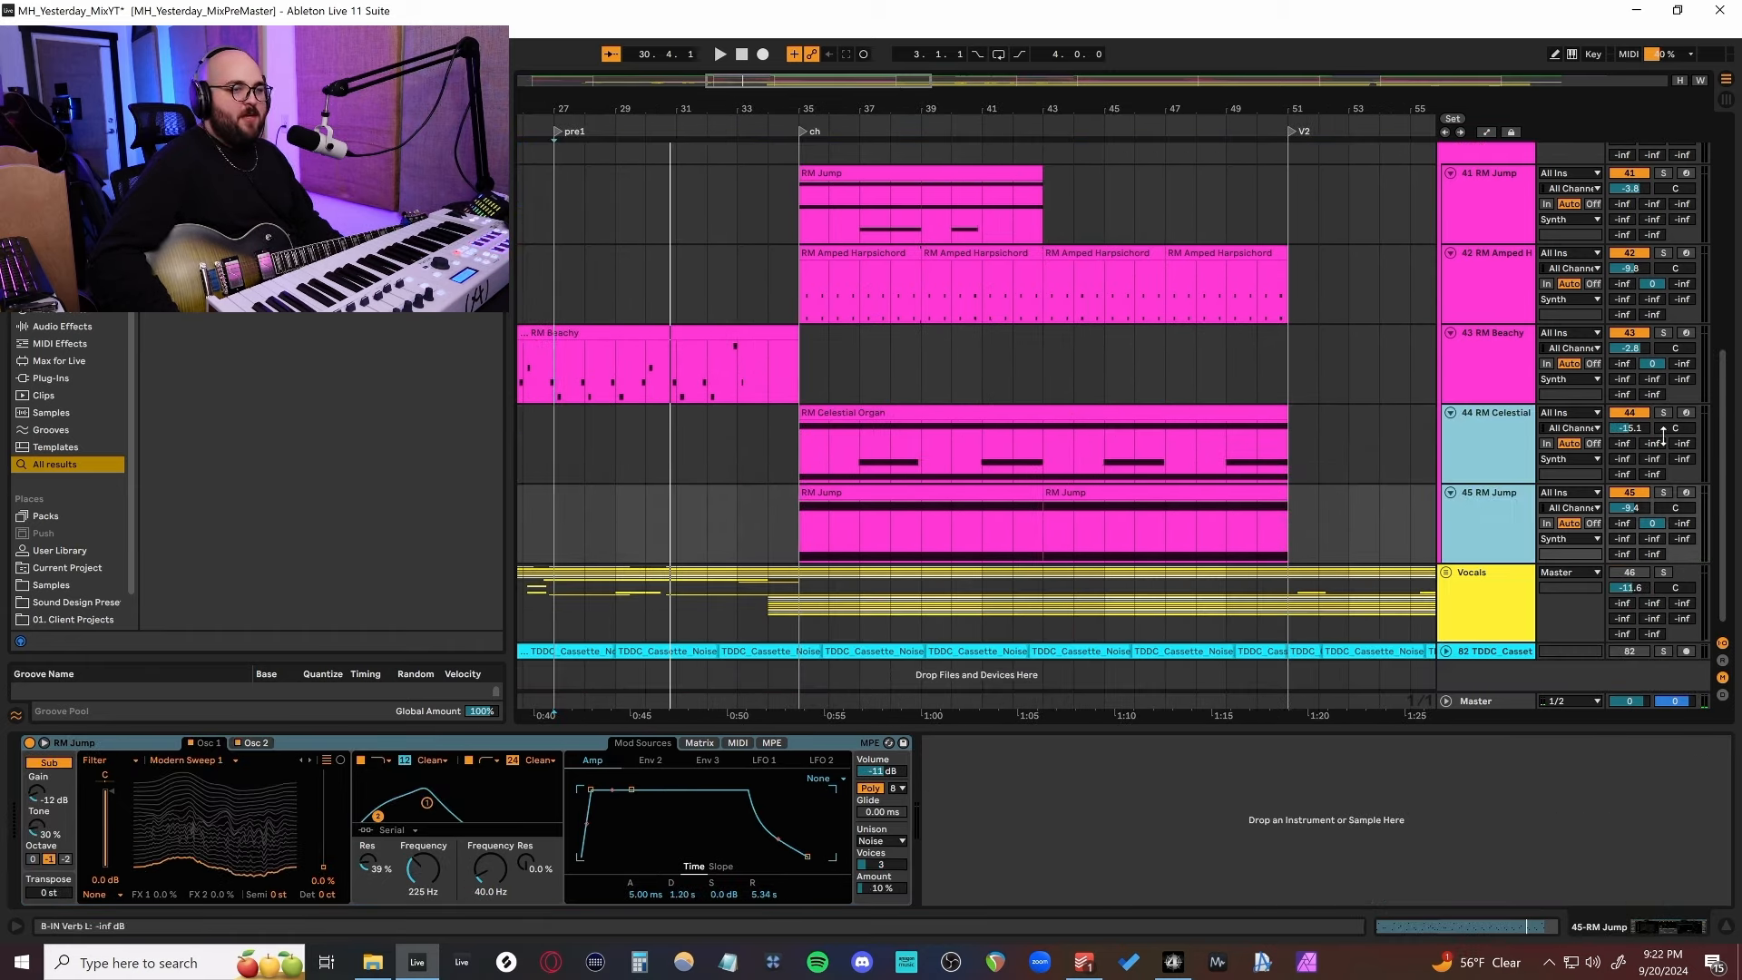
left_click(1664, 413)
left_click(804, 456)
key("space")
scroll(860, 533, "down", 1)
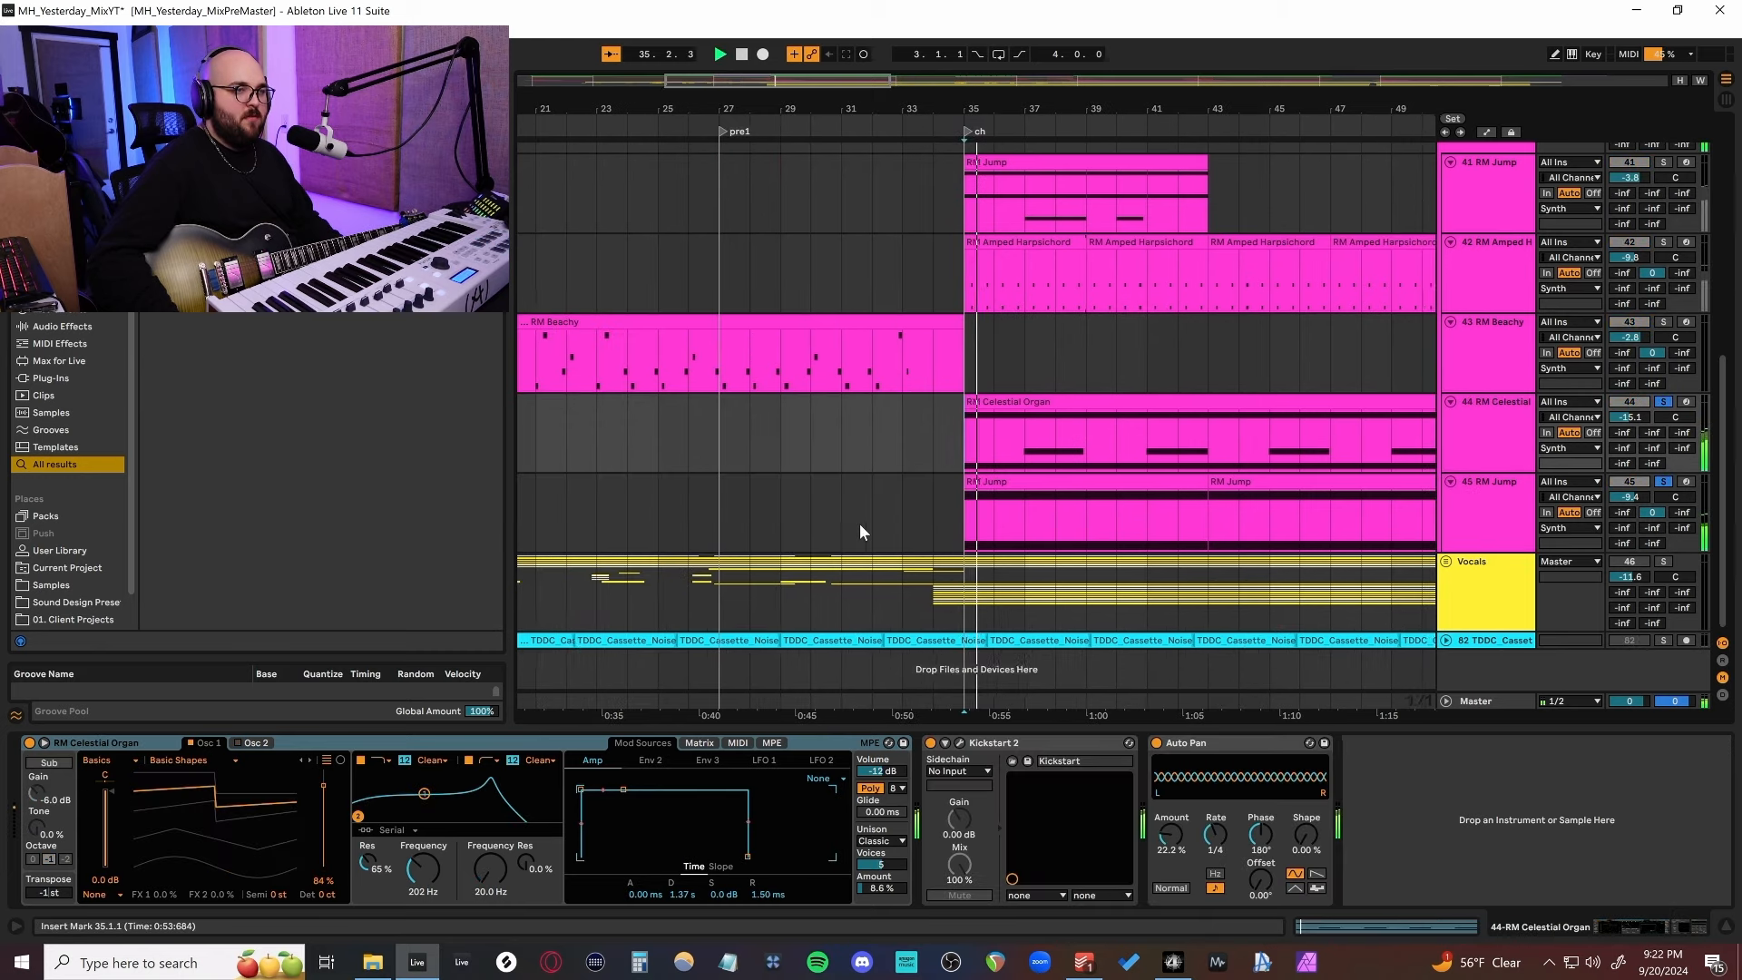
scroll(860, 533, "up", 3)
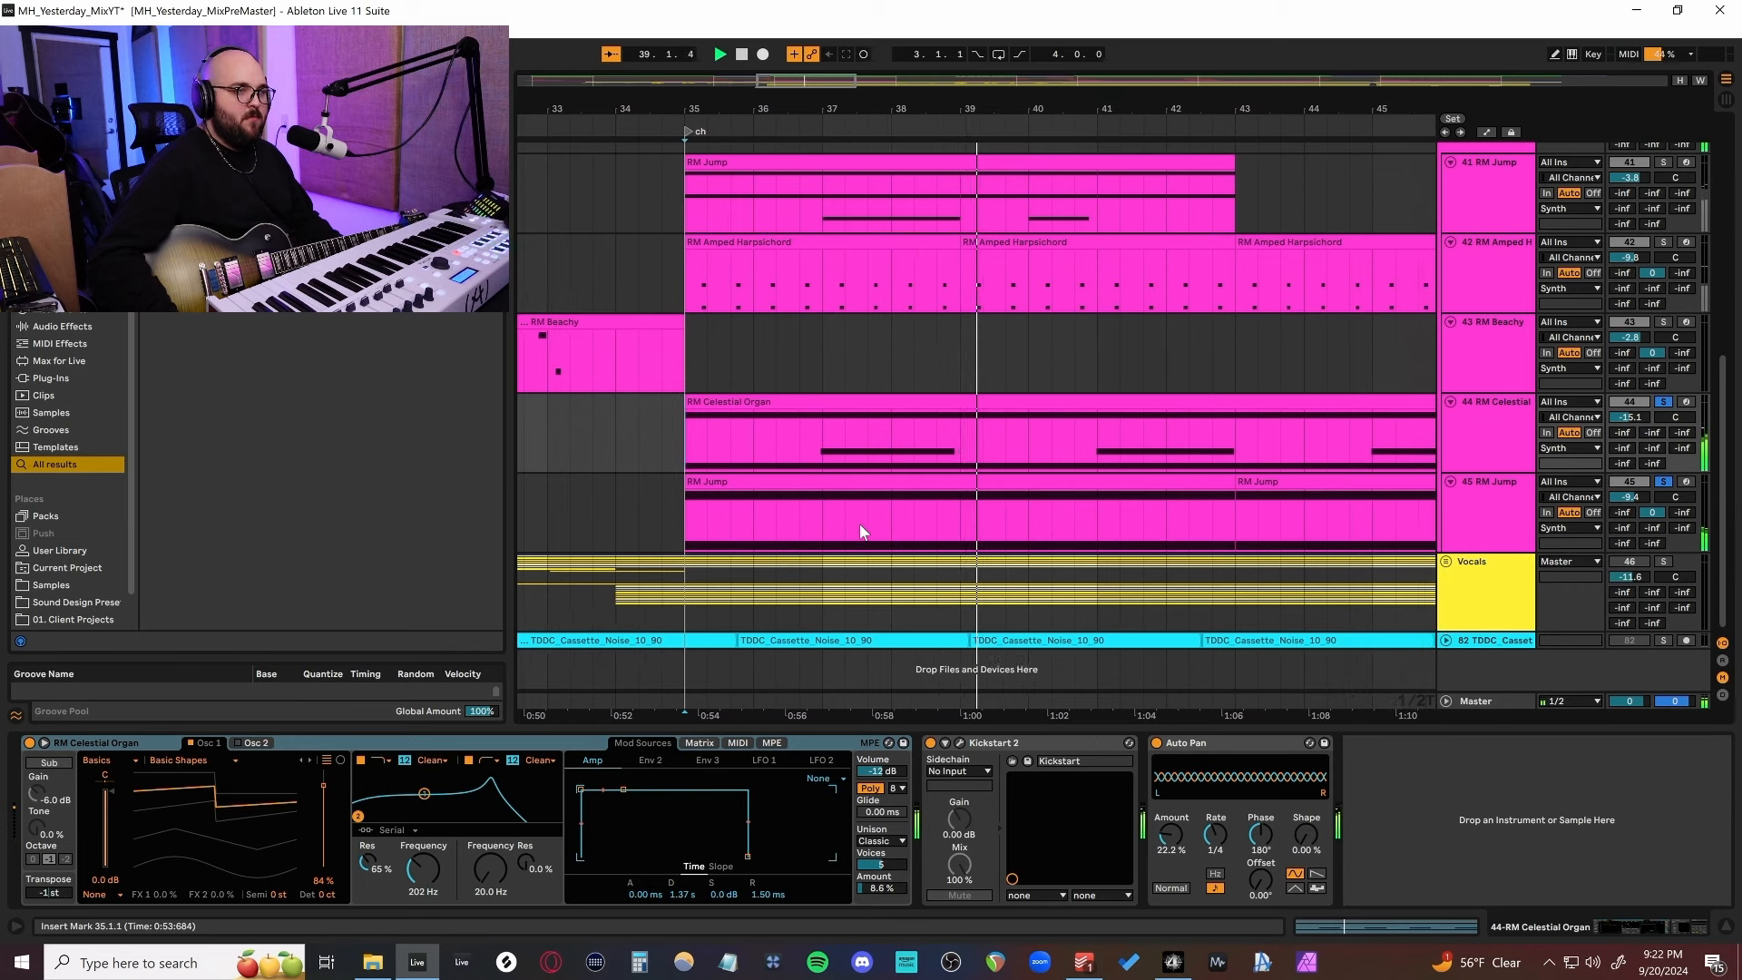
key("space")
left_click(735, 503)
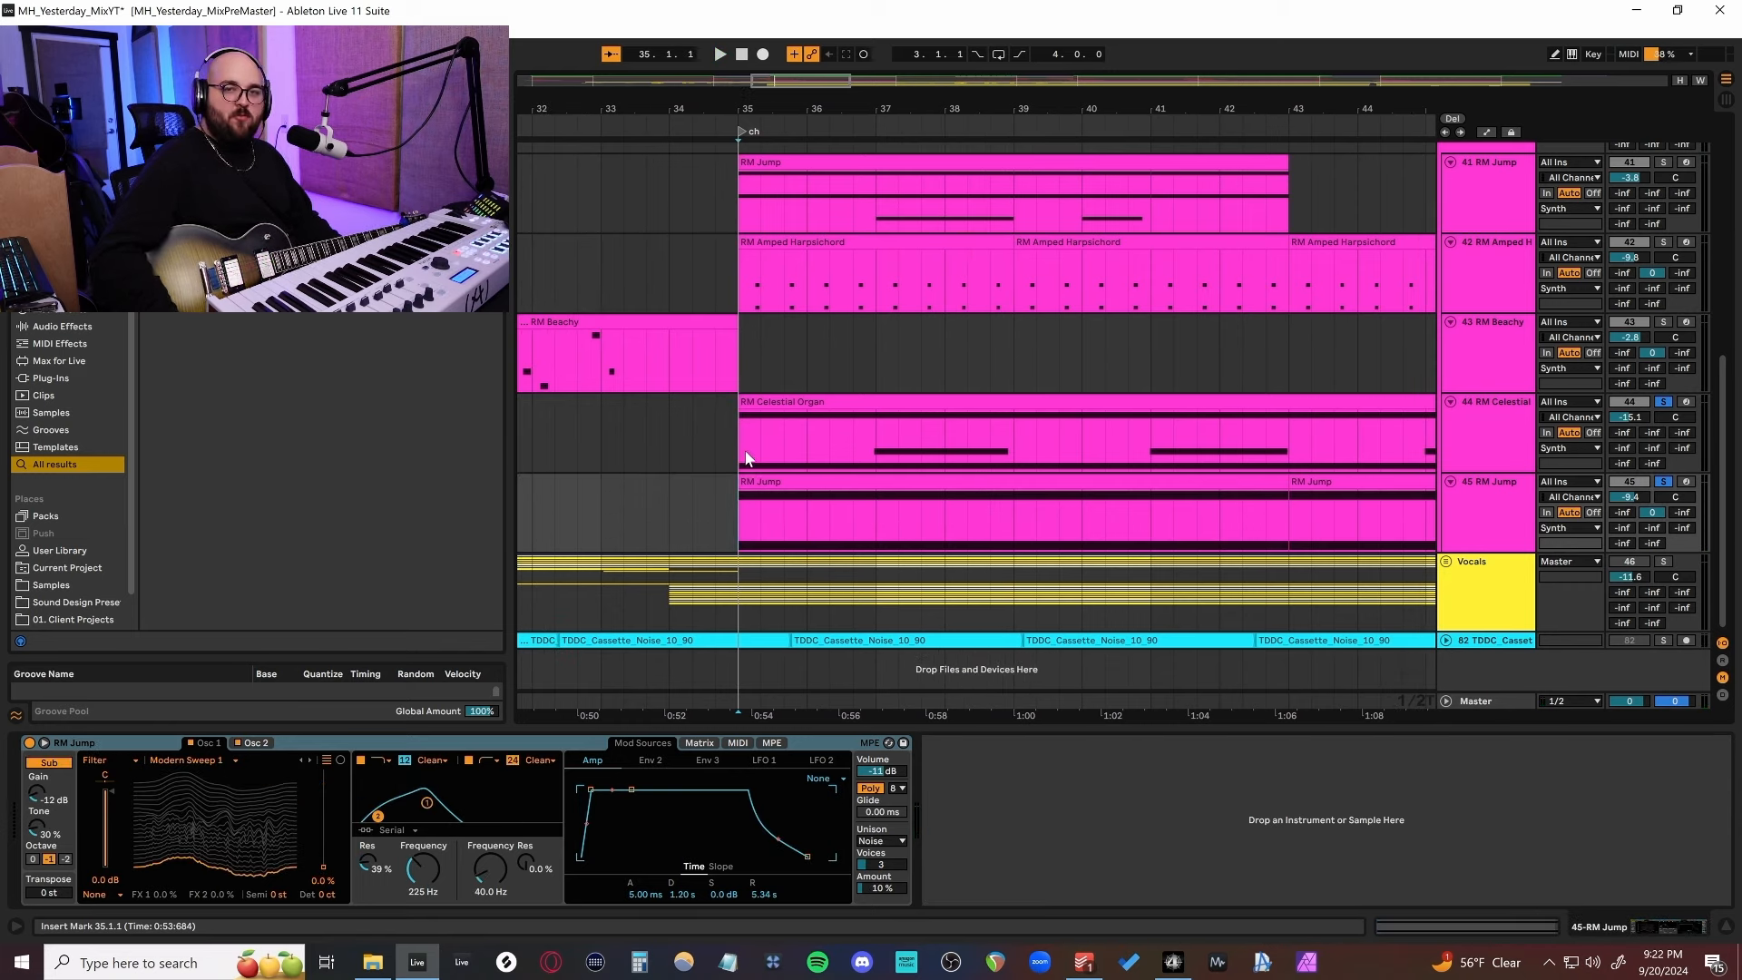
Play the soloed 44 RM Celestial Organ track from the ch marker while viewing its Kickstart 2 settings.
left_click(833, 417)
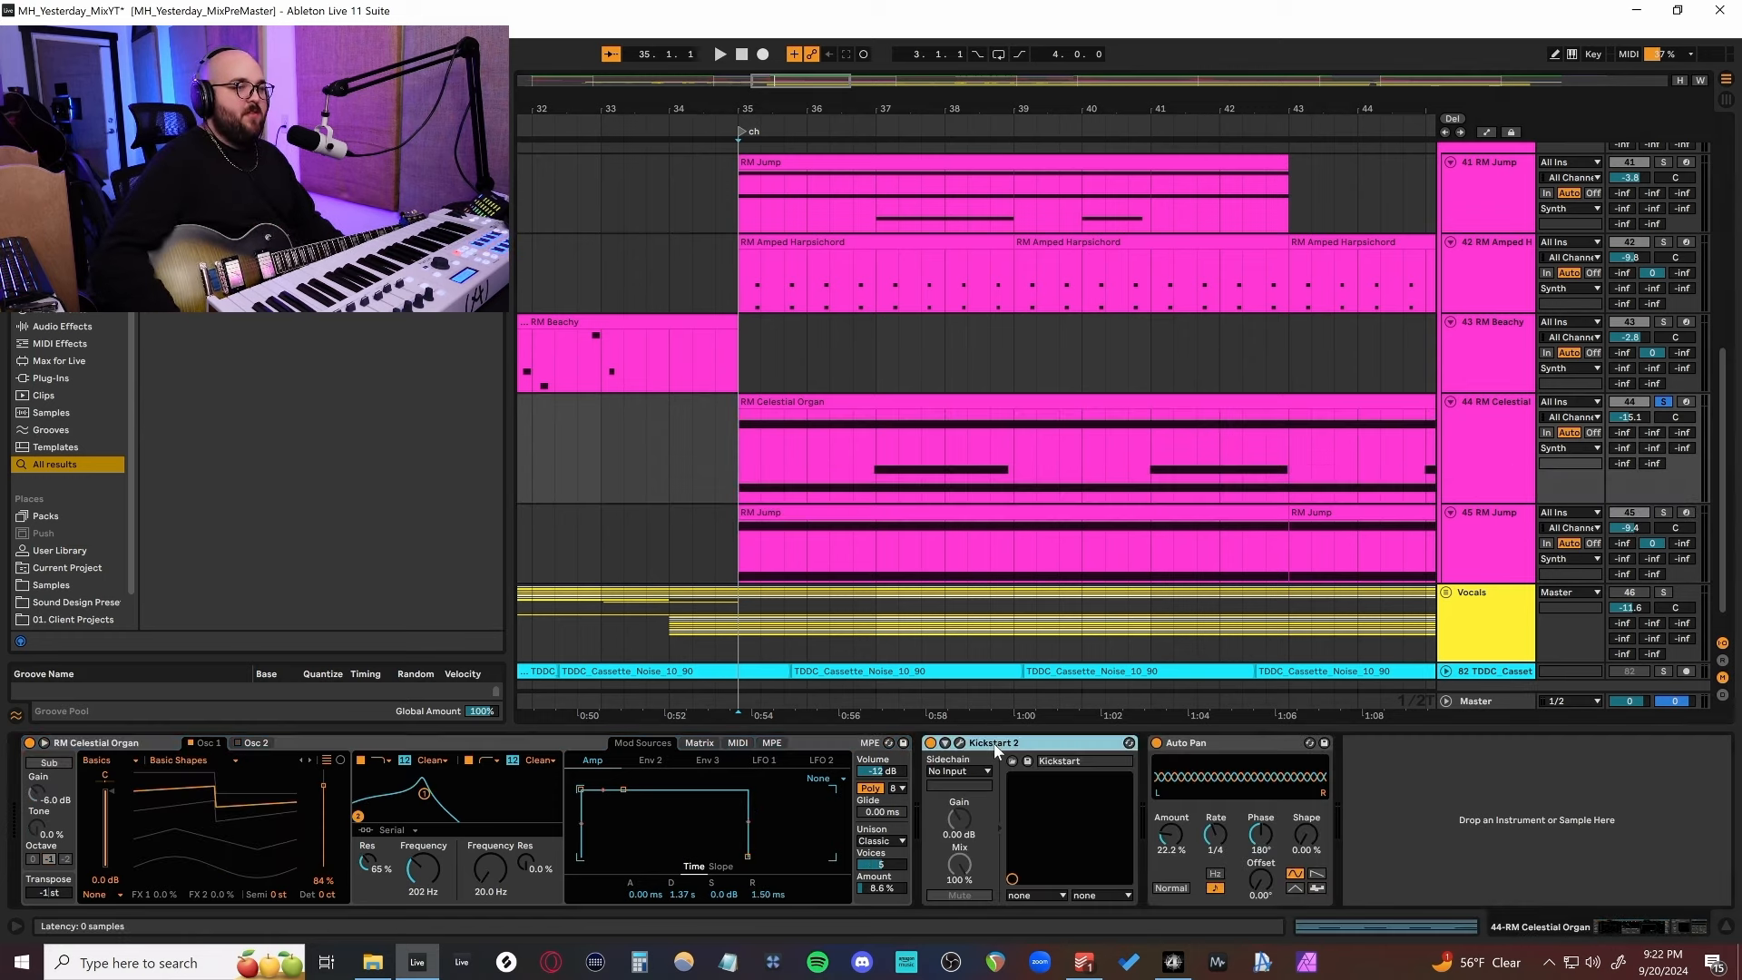
left_click(960, 743)
key("space")
left_click_drag(787, 526, 1350, 420)
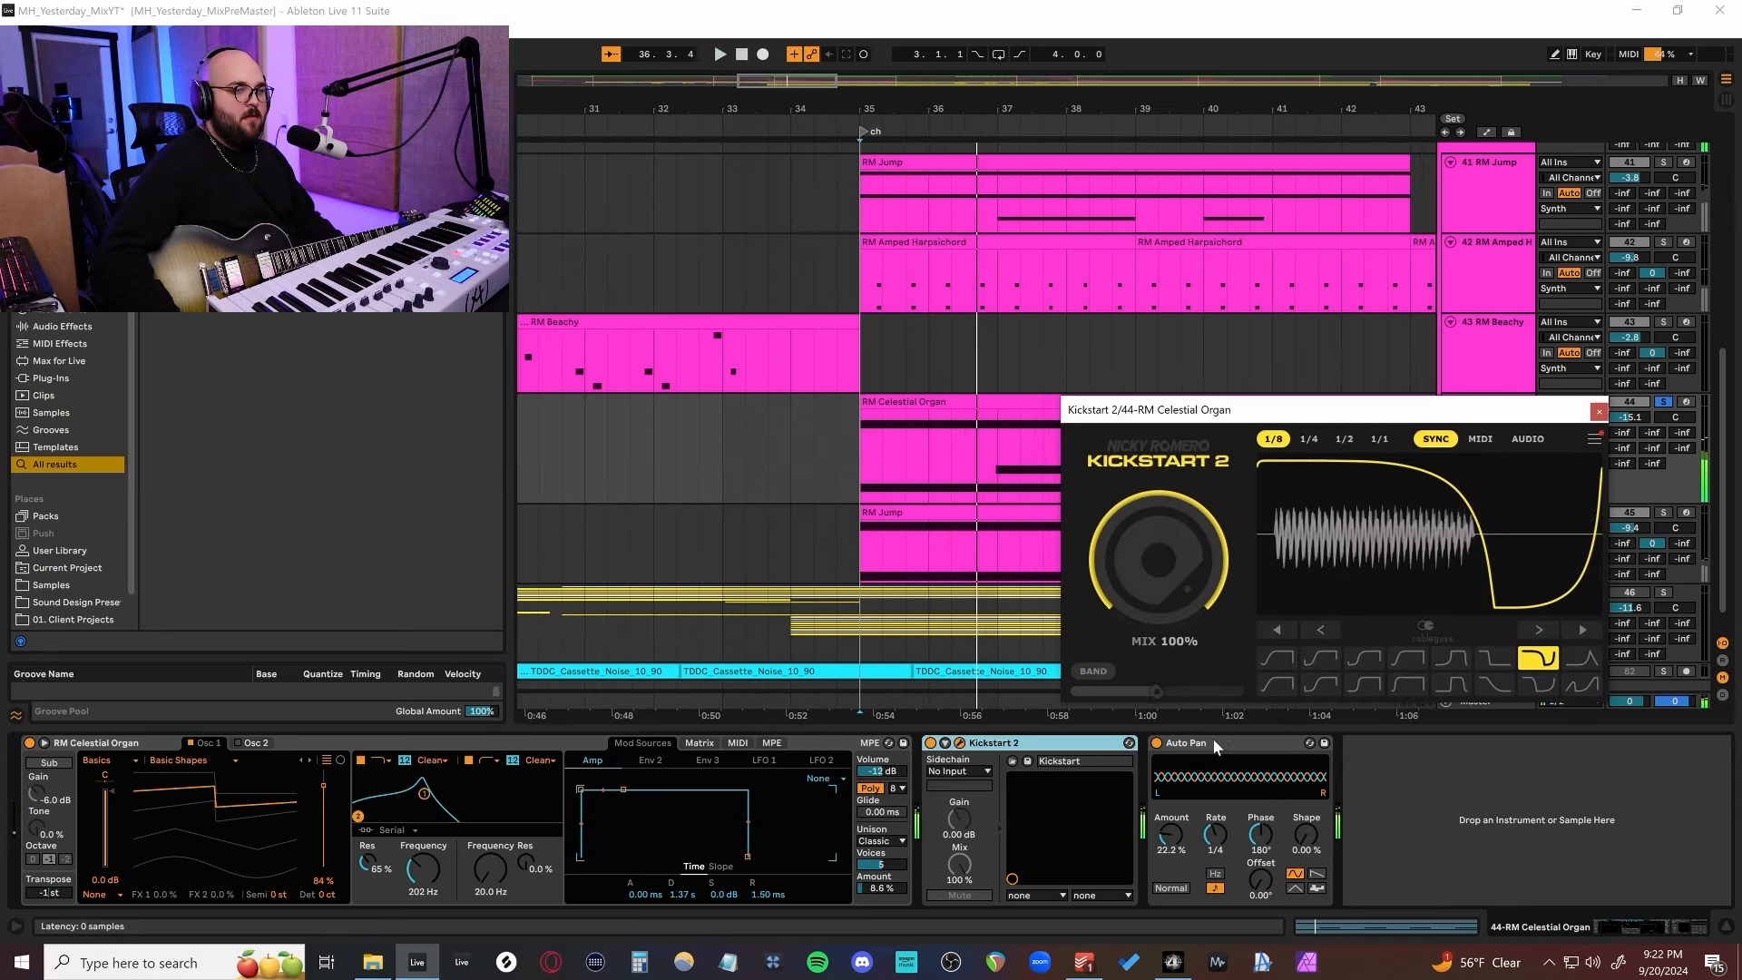
left_click(1086, 748)
key("space")
Compare the soloed Celestial Organ with its Auto Pan bypassed and enabled, and close the Kickstart 2 window.
left_click(1156, 743)
key("space")
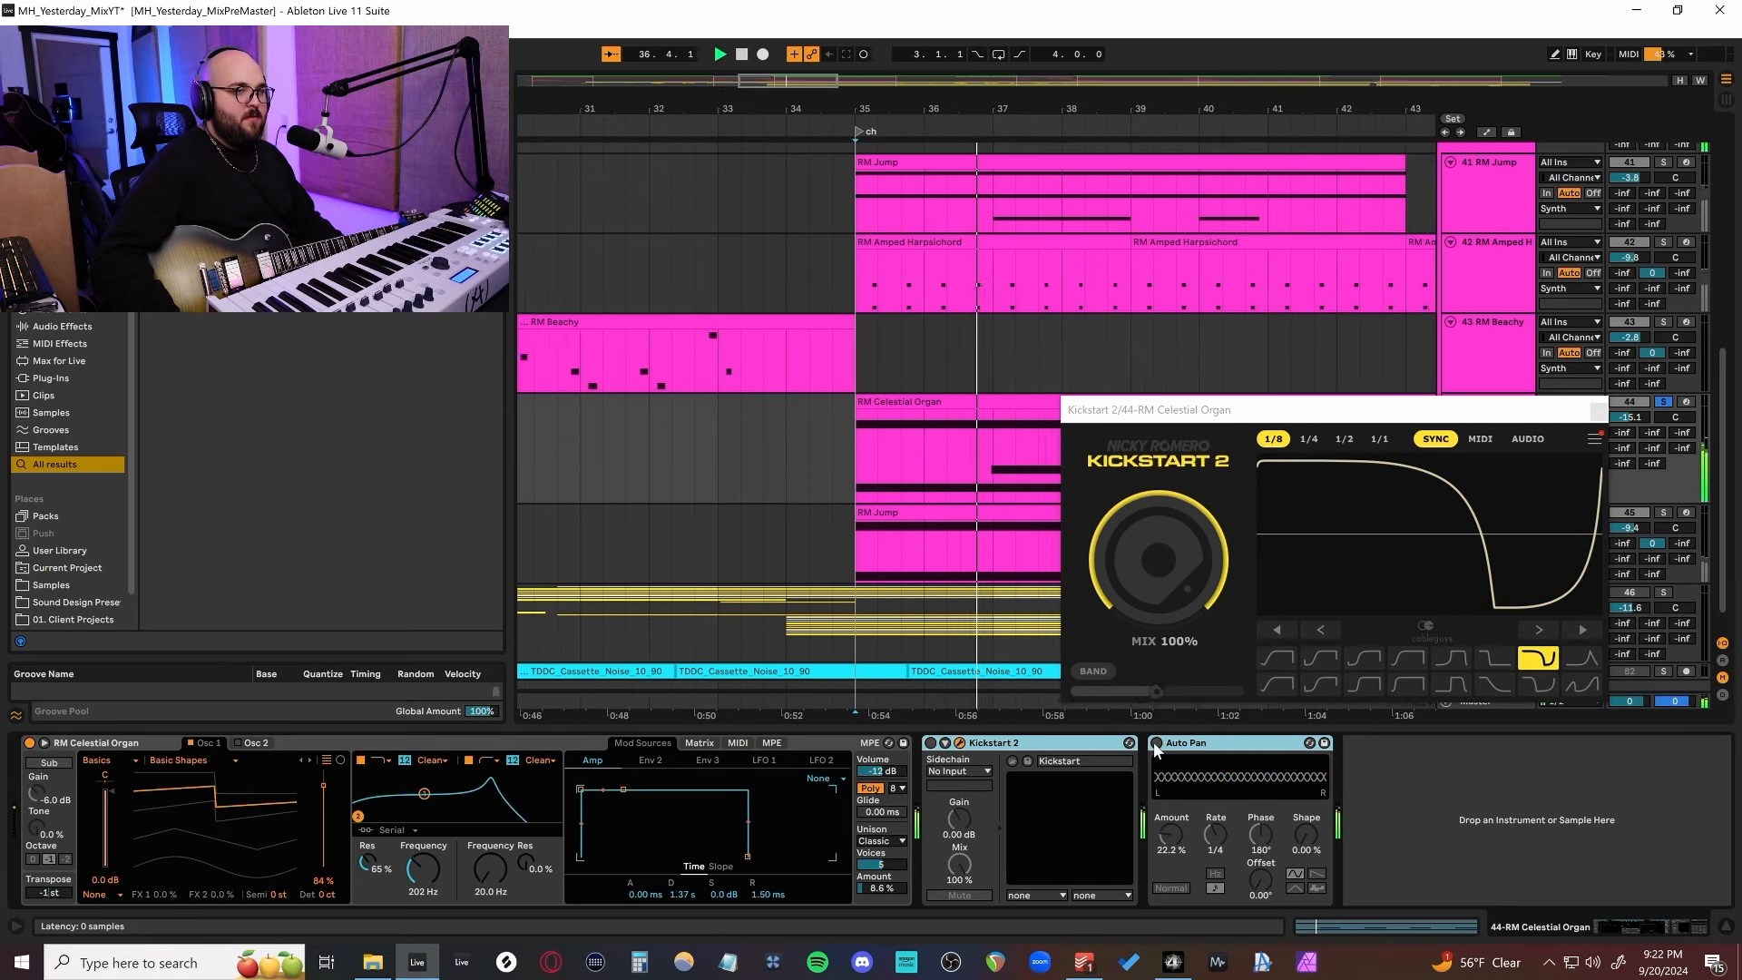
left_click(1156, 744)
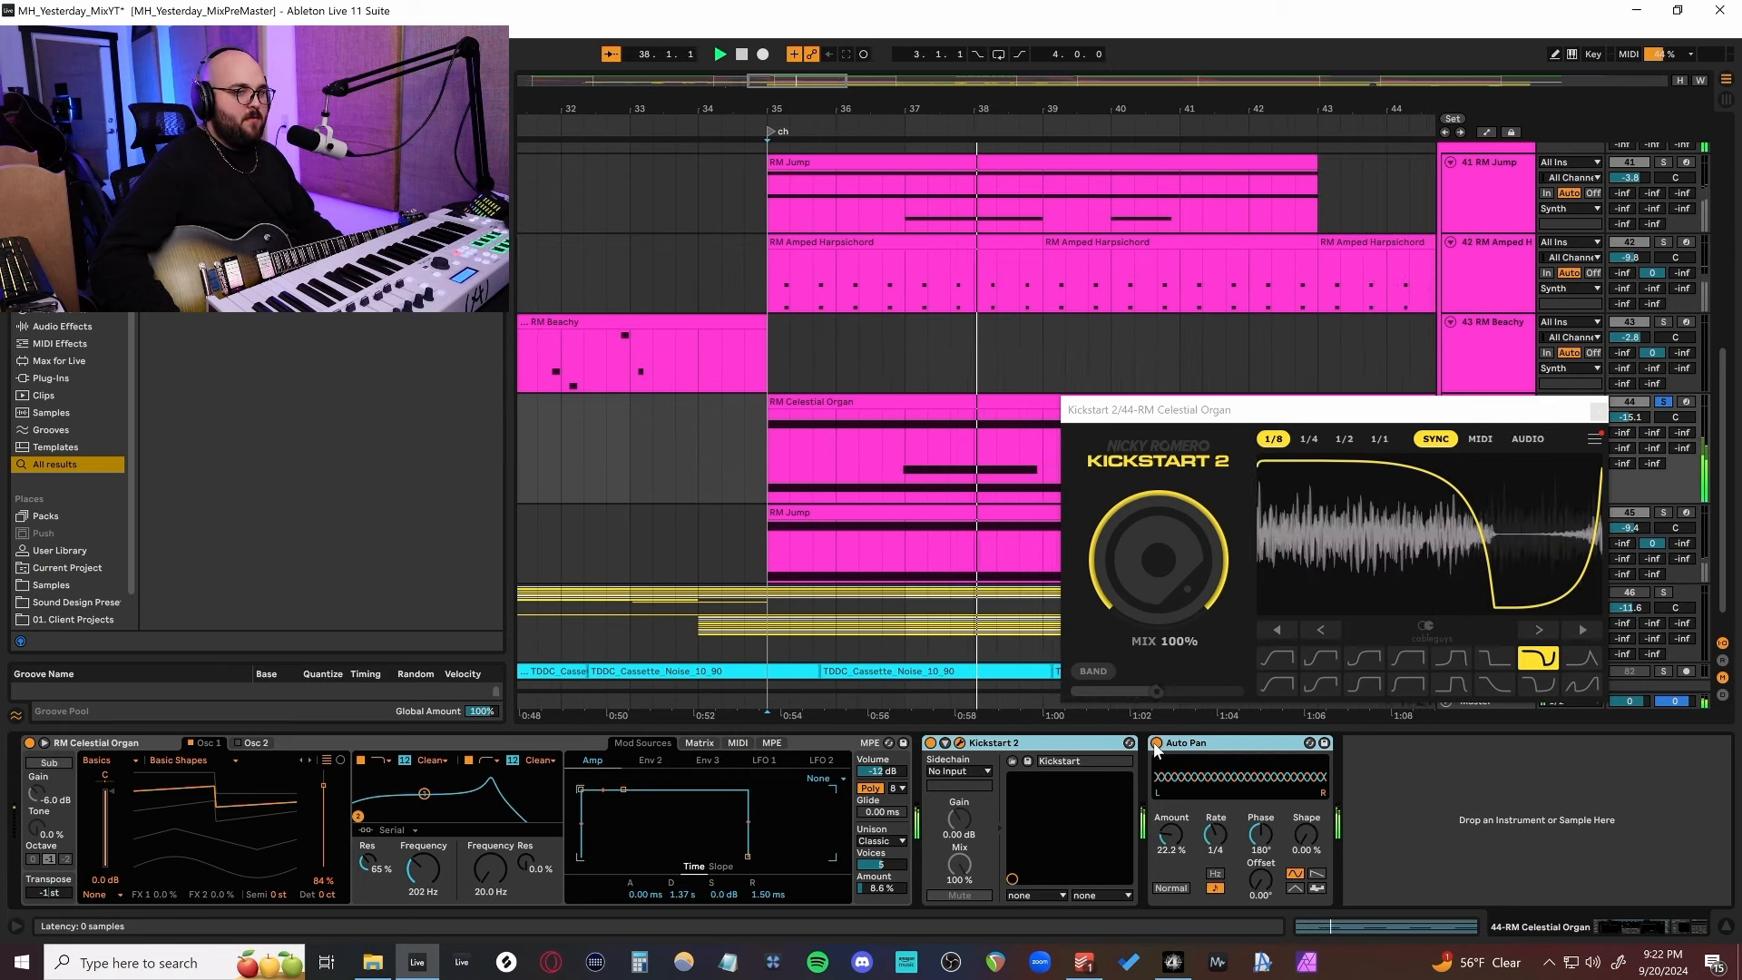
left_click(1597, 412)
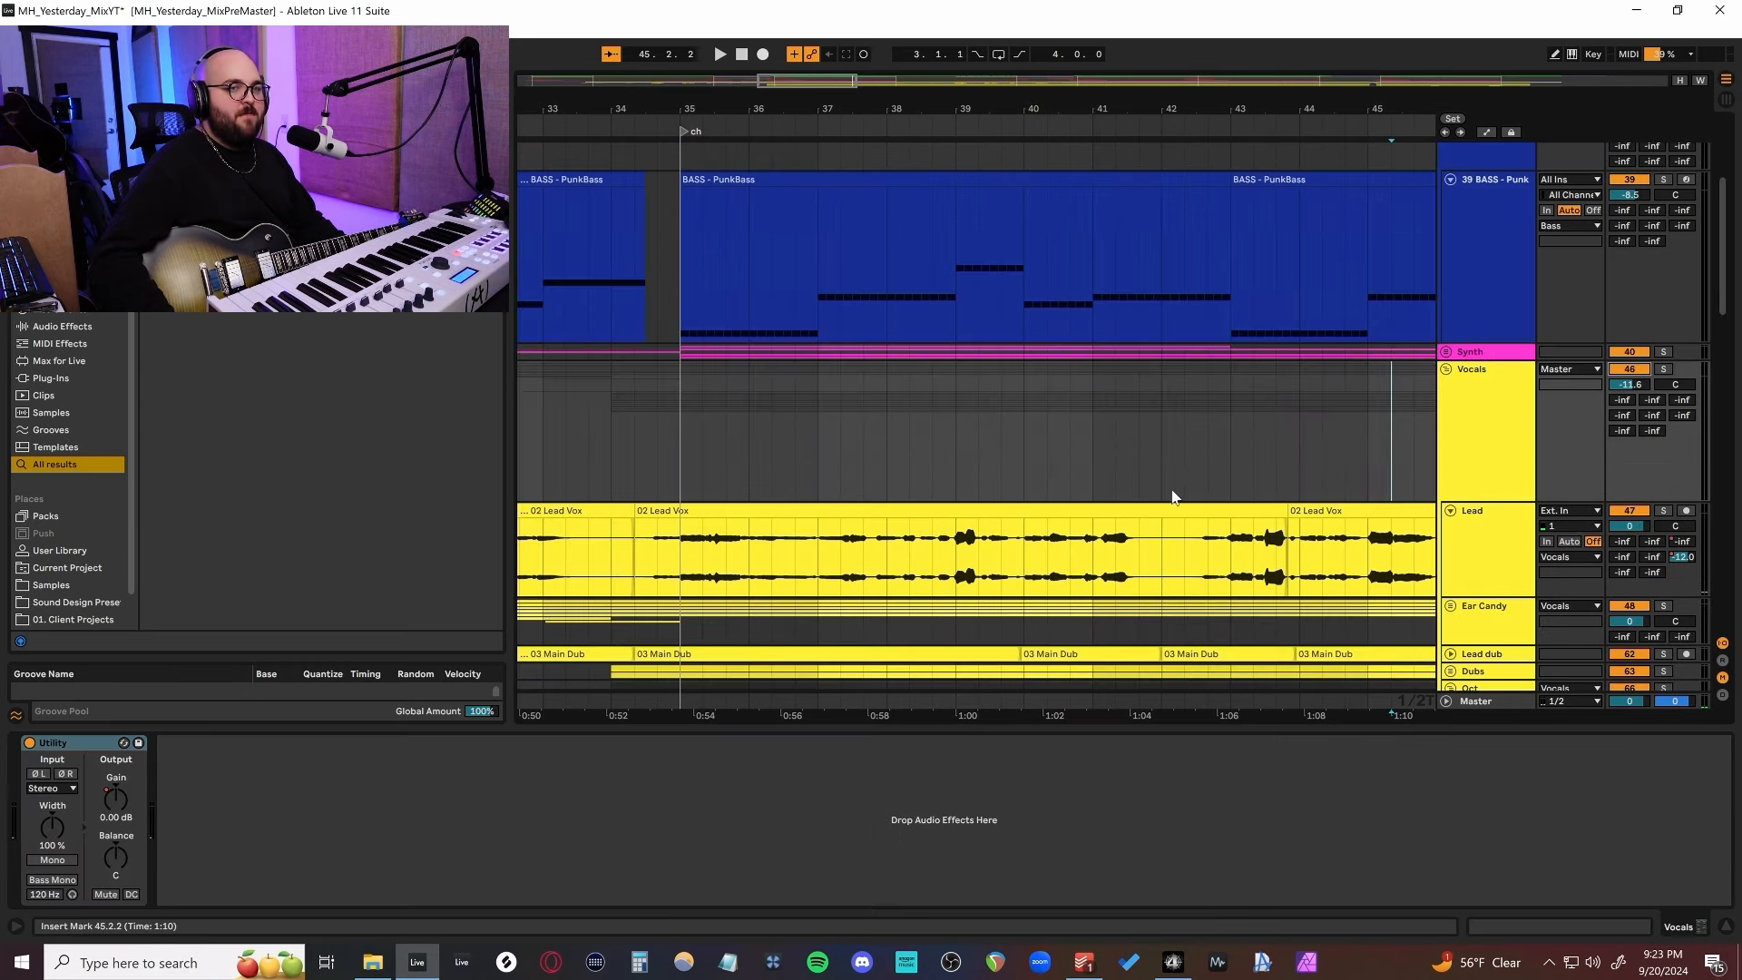
Look over the tracks inside the Vocals group and set the playback start at the ch marker.
scroll(1170, 499, "down", 5)
scroll(1141, 504, "up", 2)
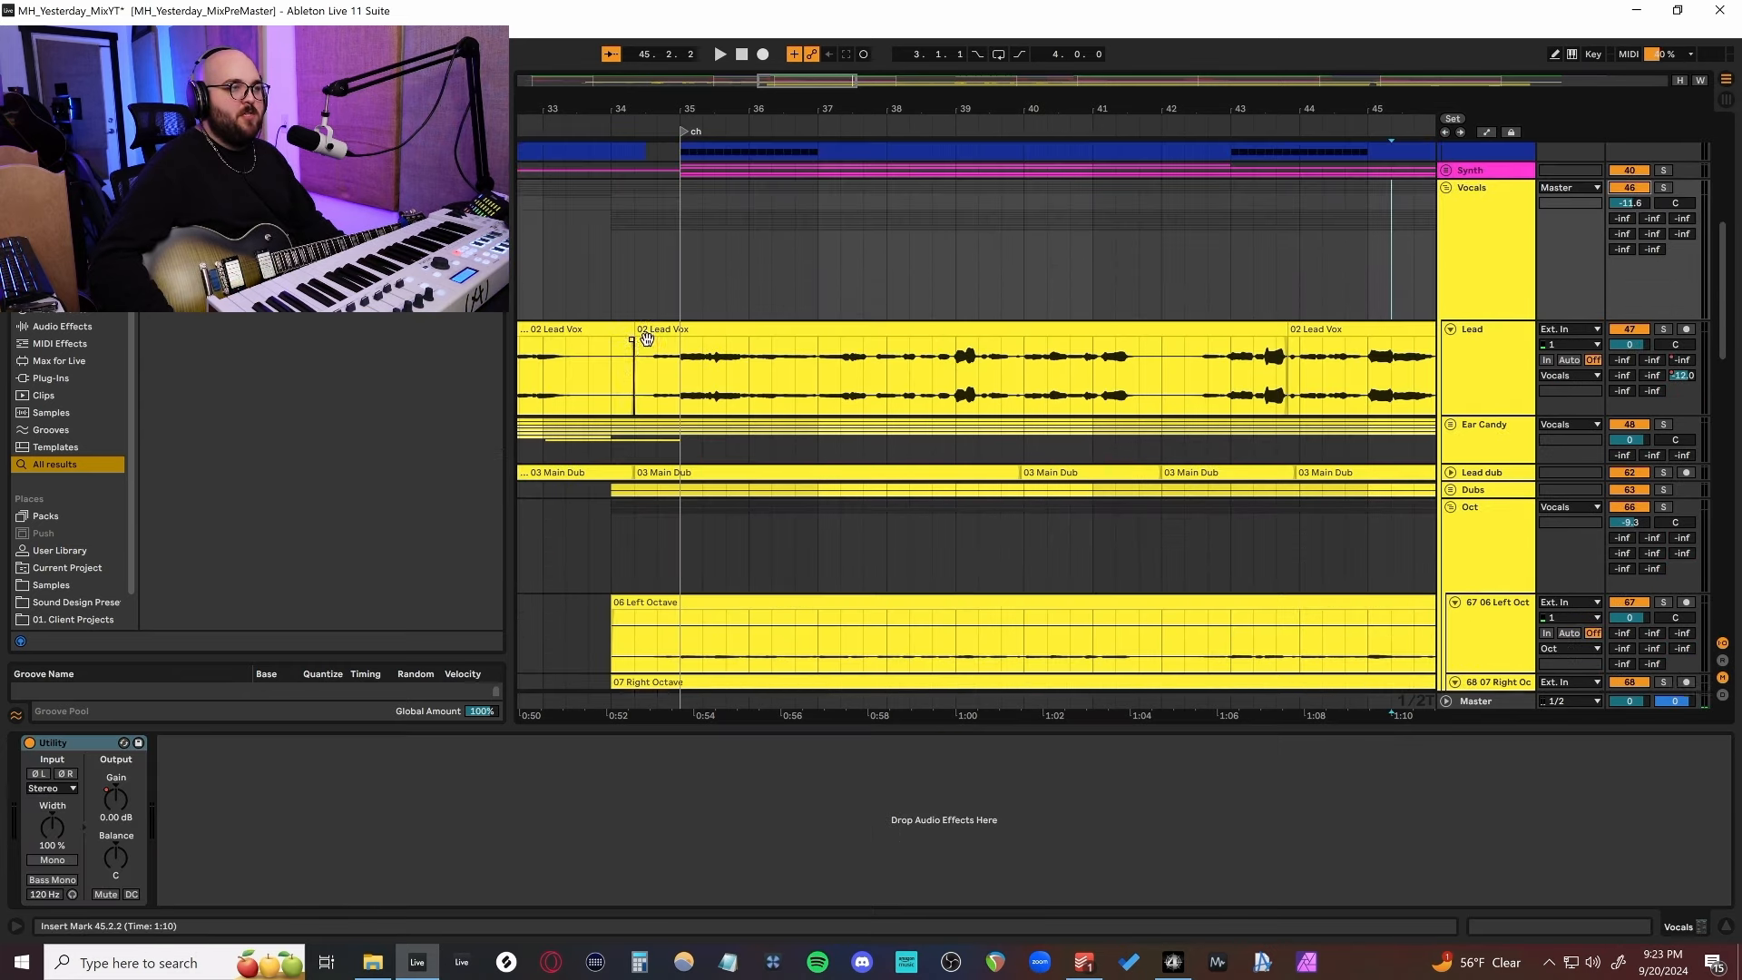
left_click(682, 316)
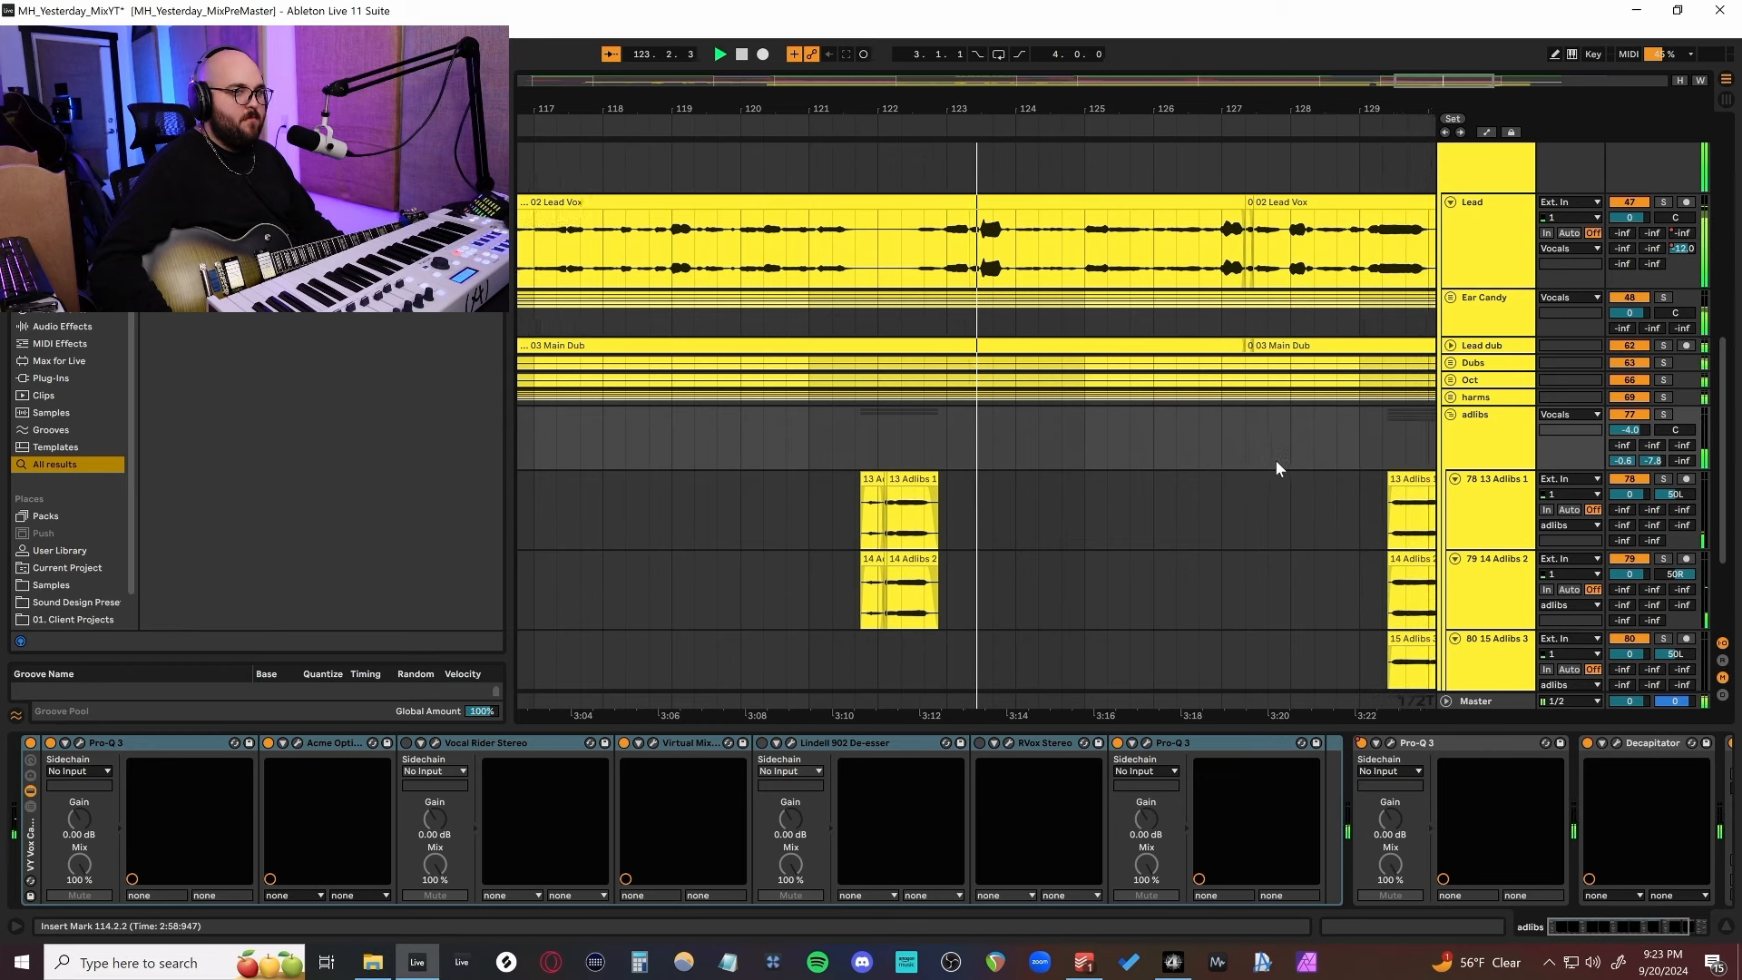
Play the soloed Vocals group through the final chorus and Outro while viewing its adlibs tracks, and stop playback.
scroll(1275, 468, "down", 2)
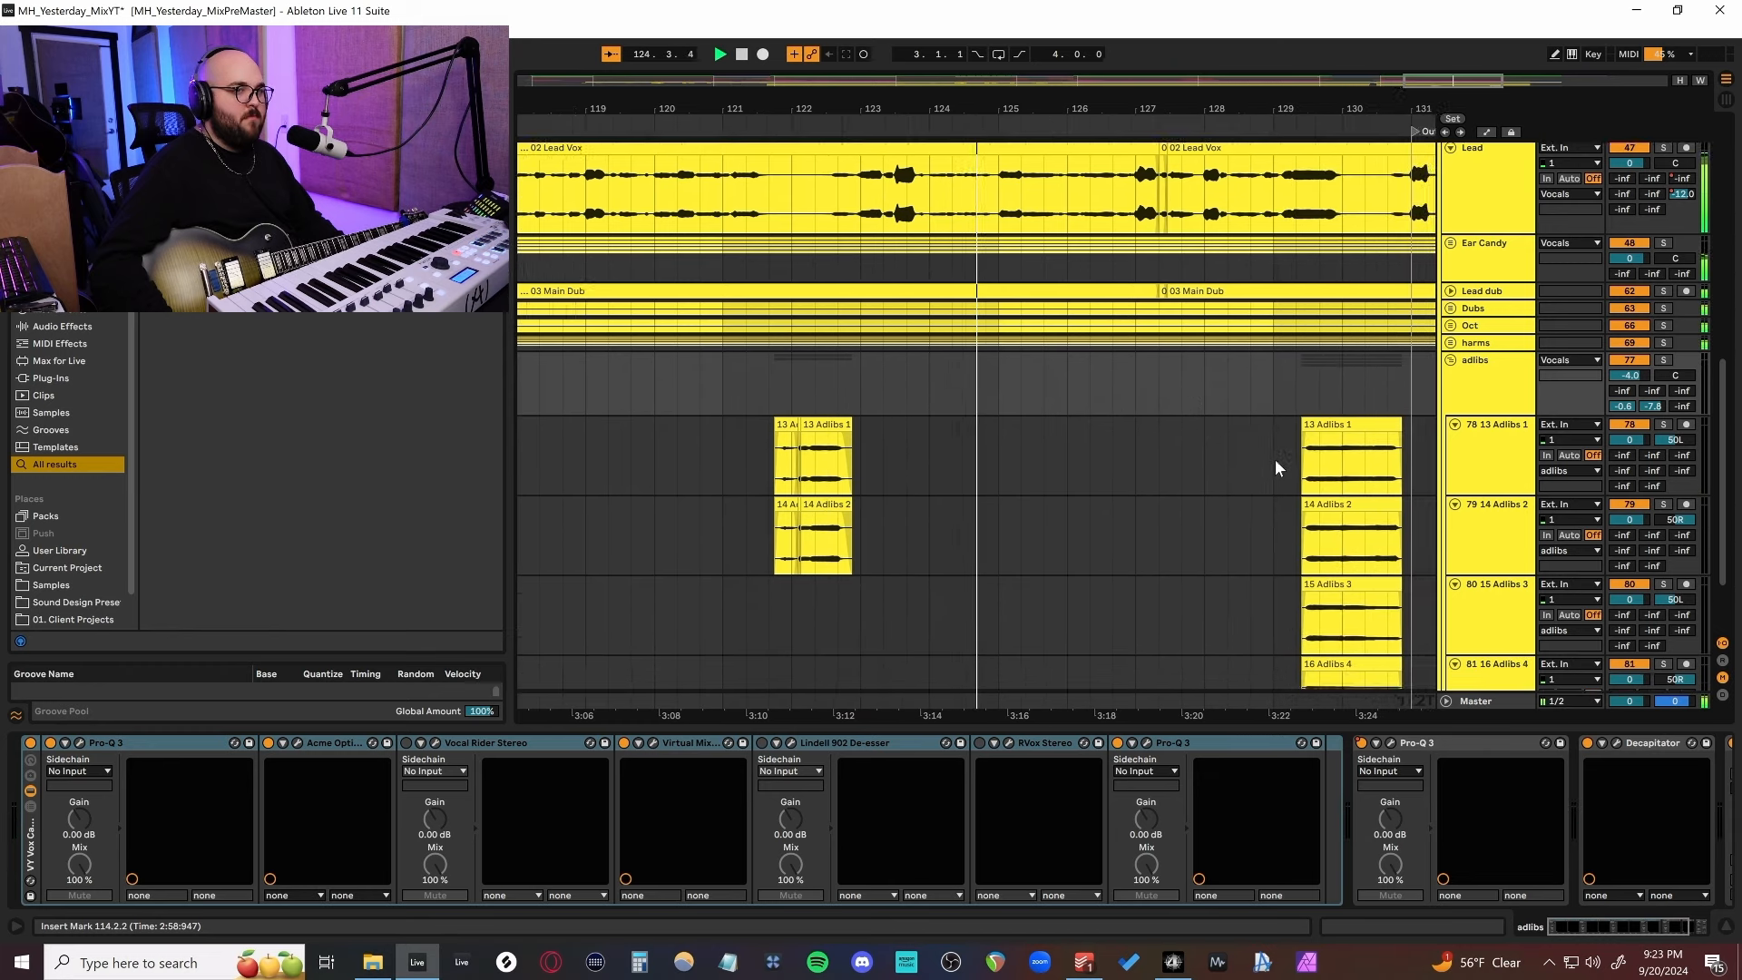
scroll(1276, 460, "down", 2)
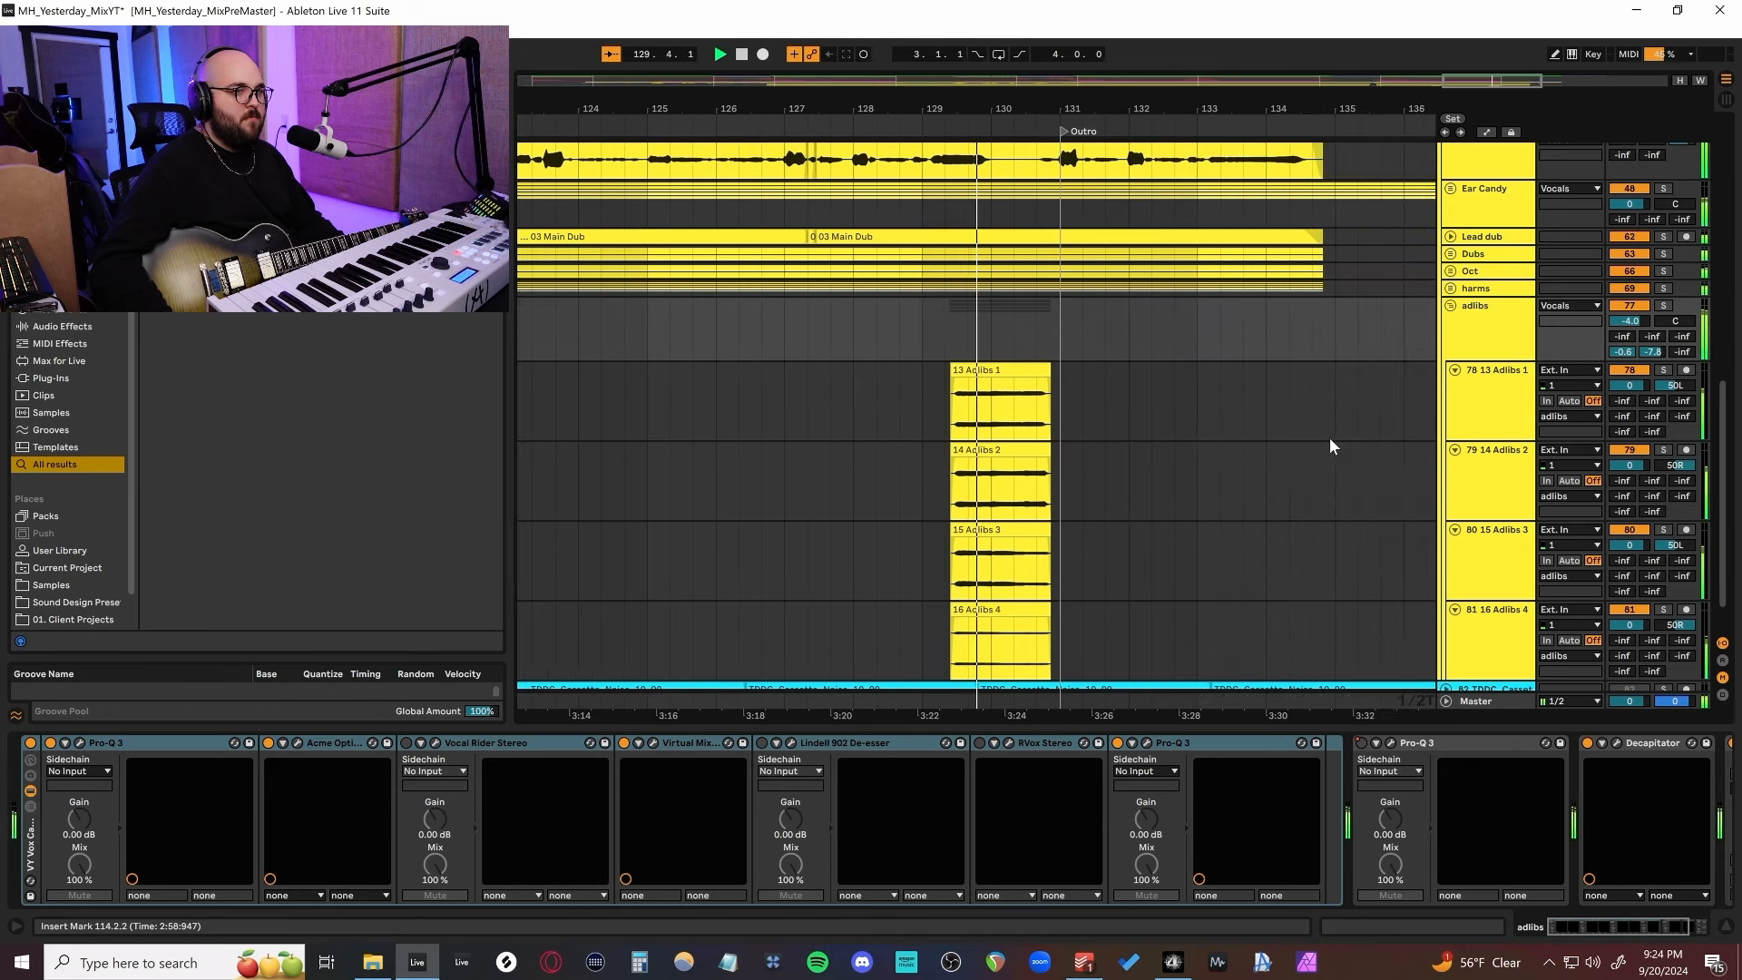
scroll(1330, 445, "up", 5)
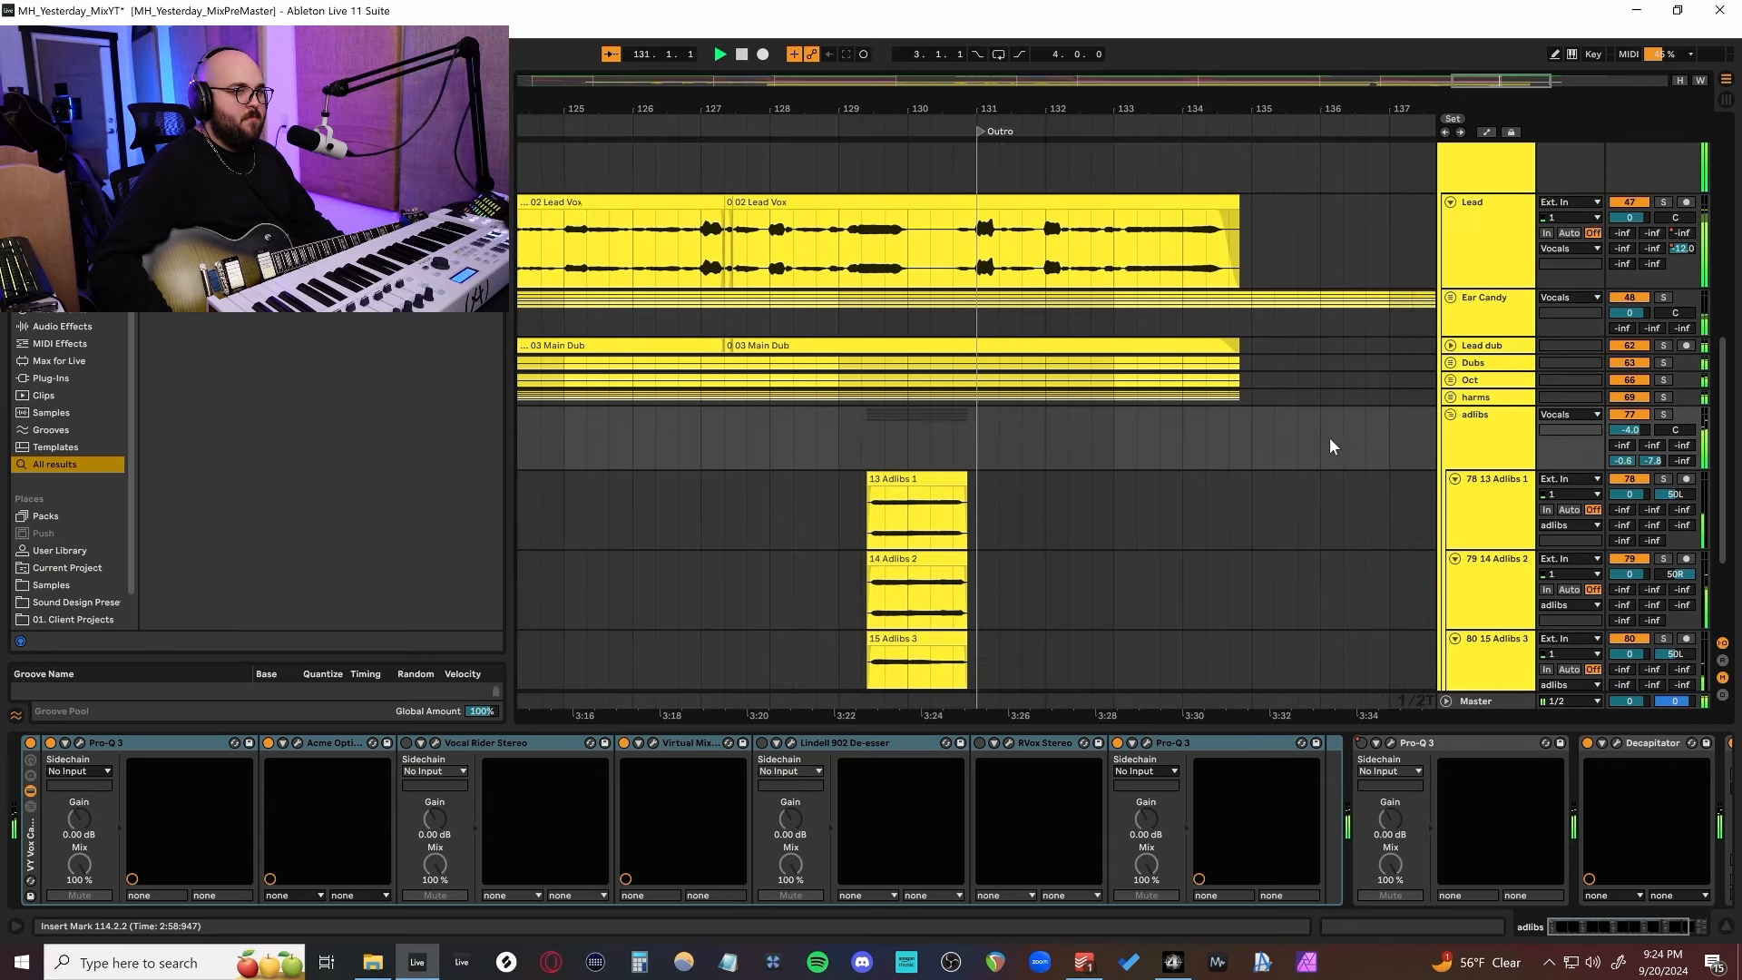
scroll(1330, 440, "up", 1)
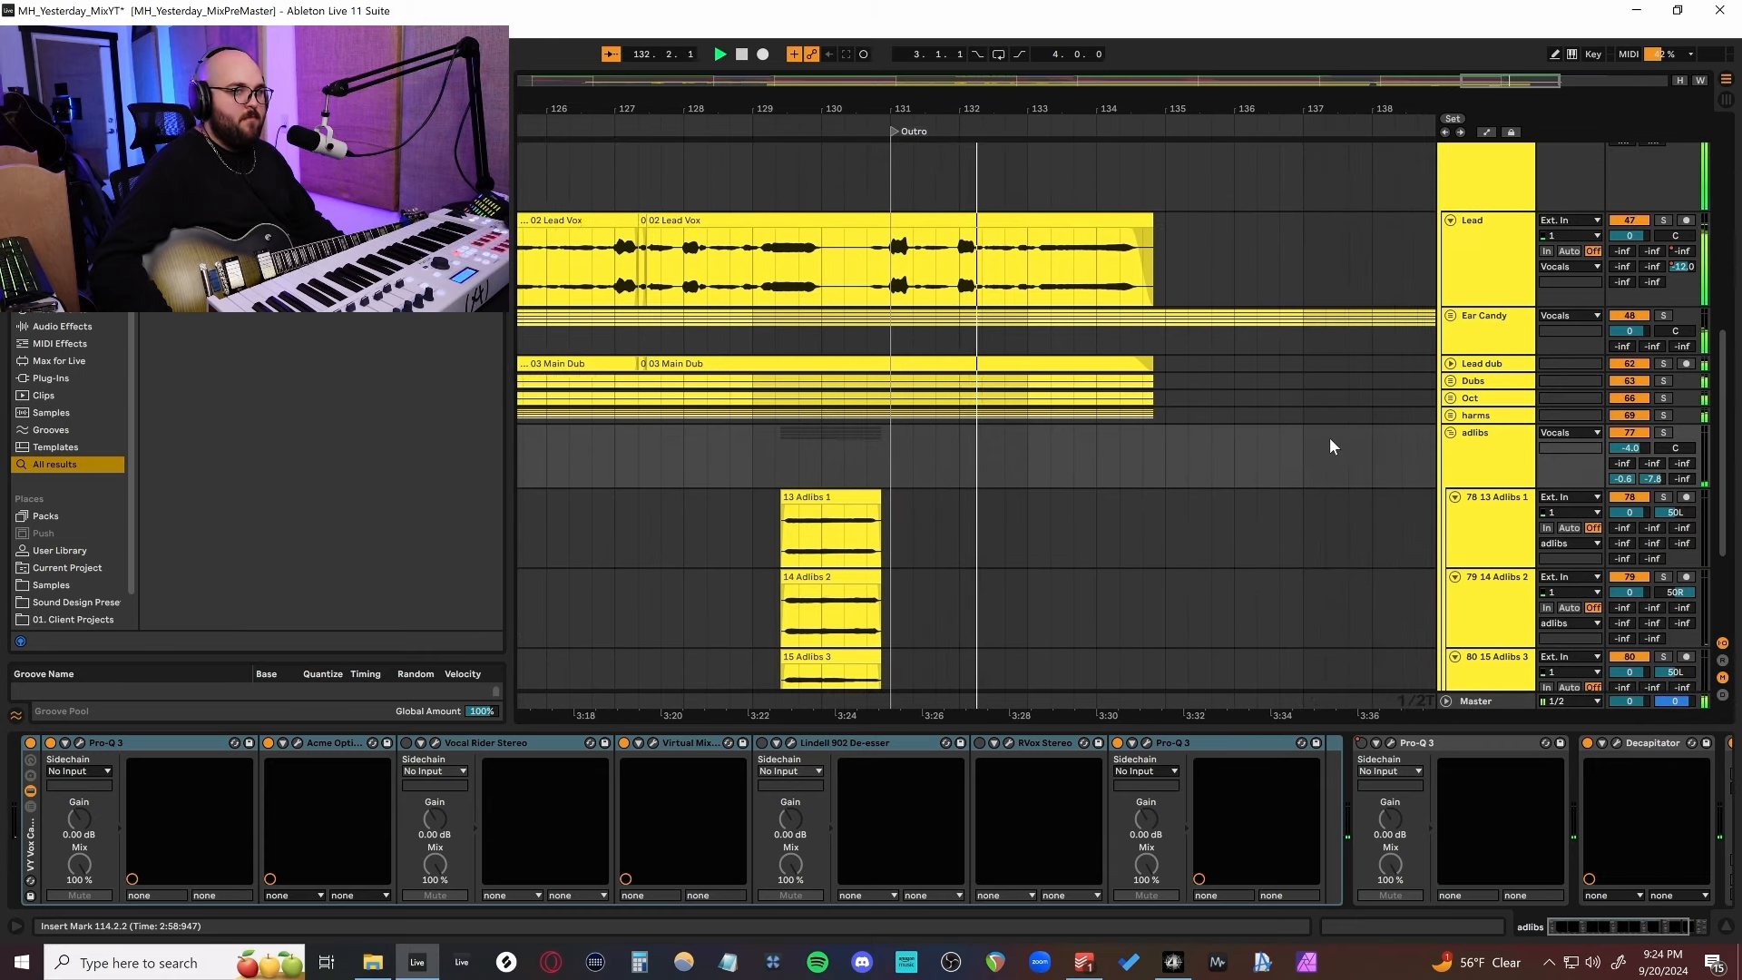
scroll(1281, 448, "up", 4)
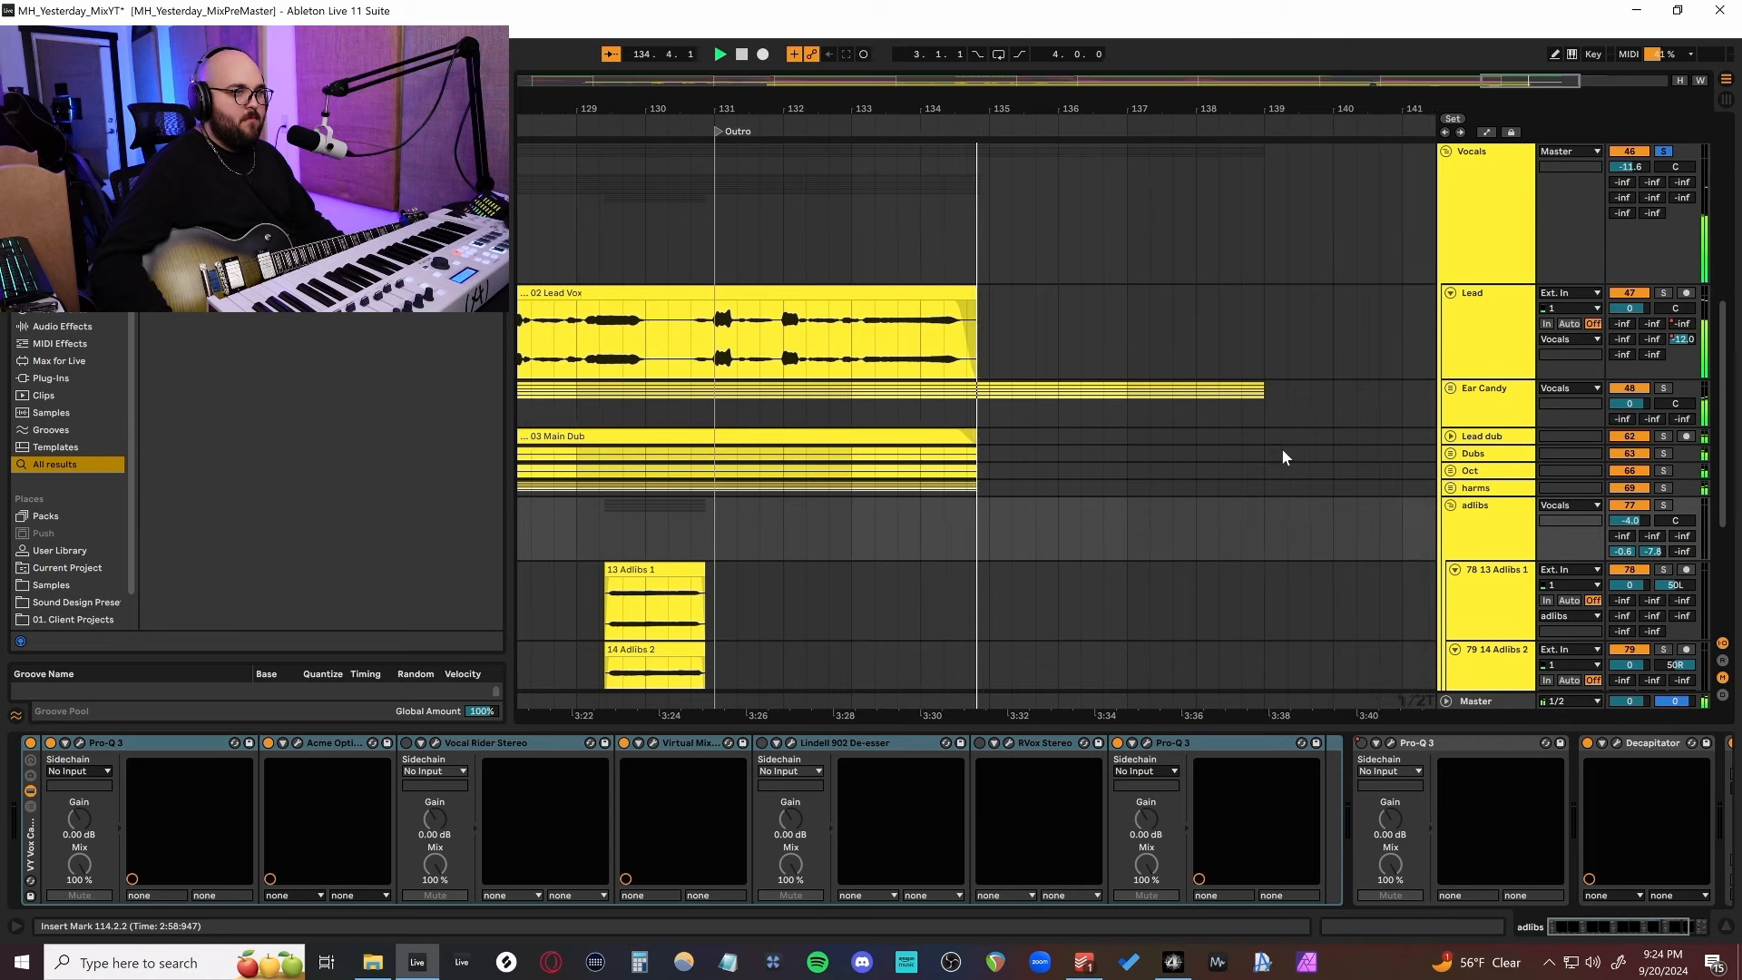
scroll(1281, 452, "down", 5)
key("space")
scroll(1298, 409, "right", 2)
scroll(1297, 408, "left", 2)
Solo the Lead vocal track and play it from 114.3.1, the start of the clip just before marker 2.
left_click(1484, 319)
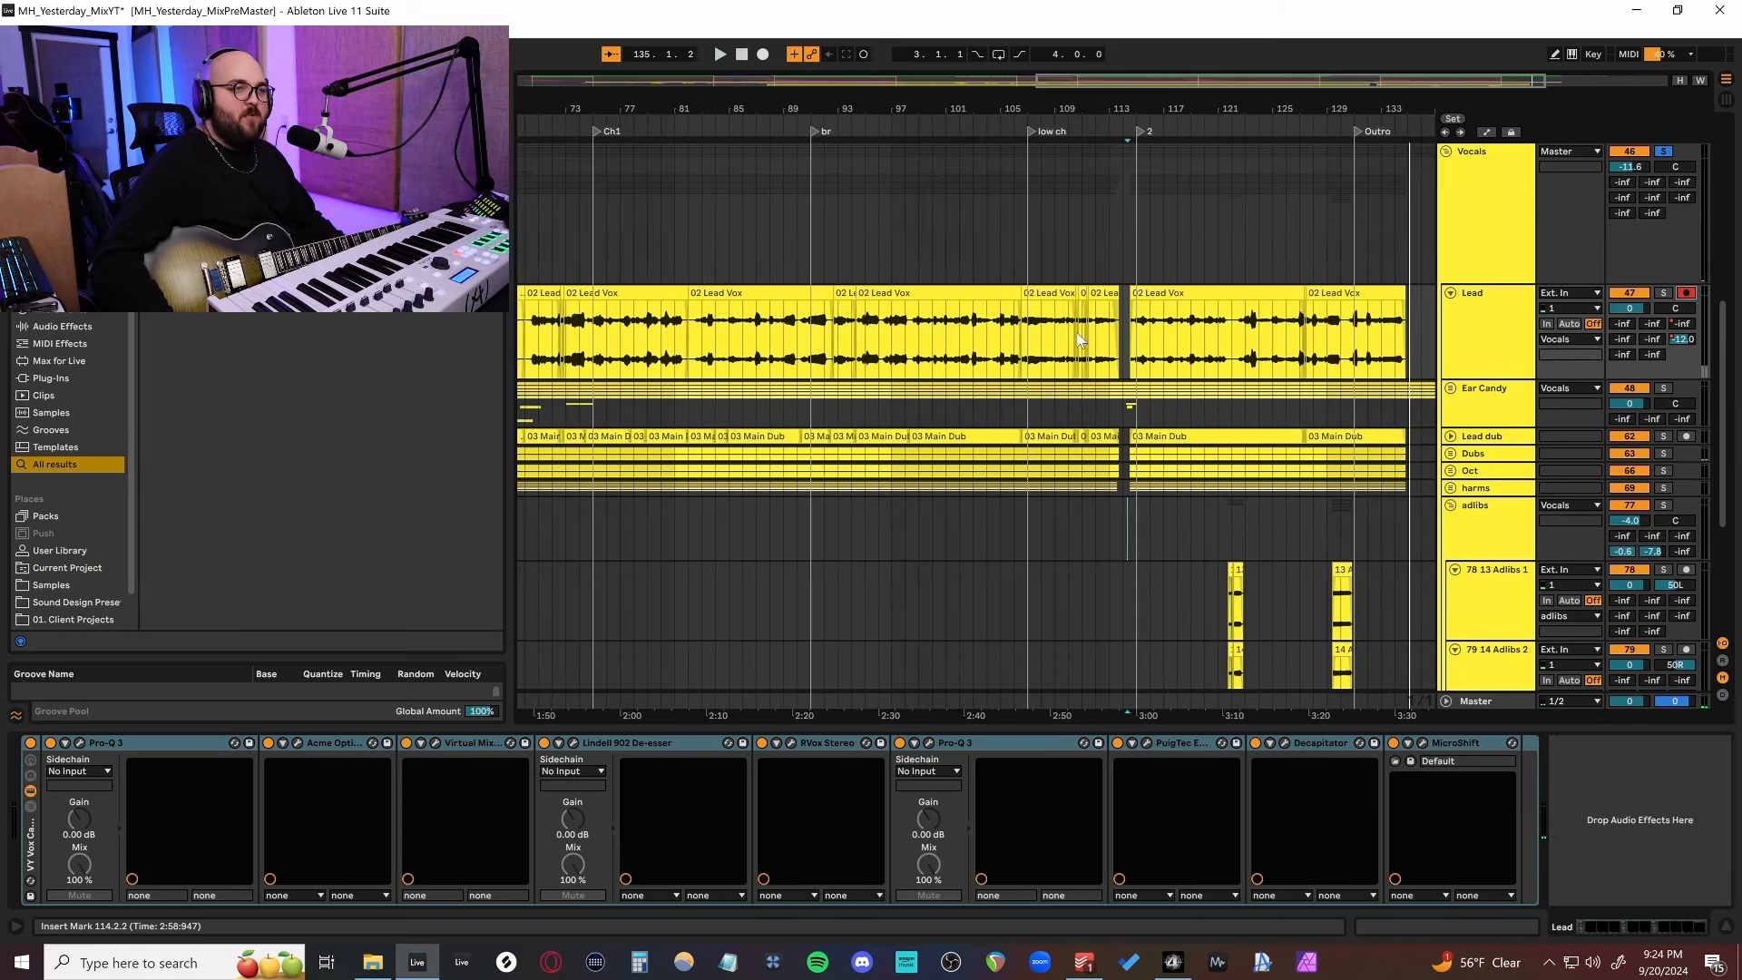
left_click(1130, 349)
scroll(1130, 349, "up", 3)
key("s")
key("space")
scroll(925, 417, "up", 5)
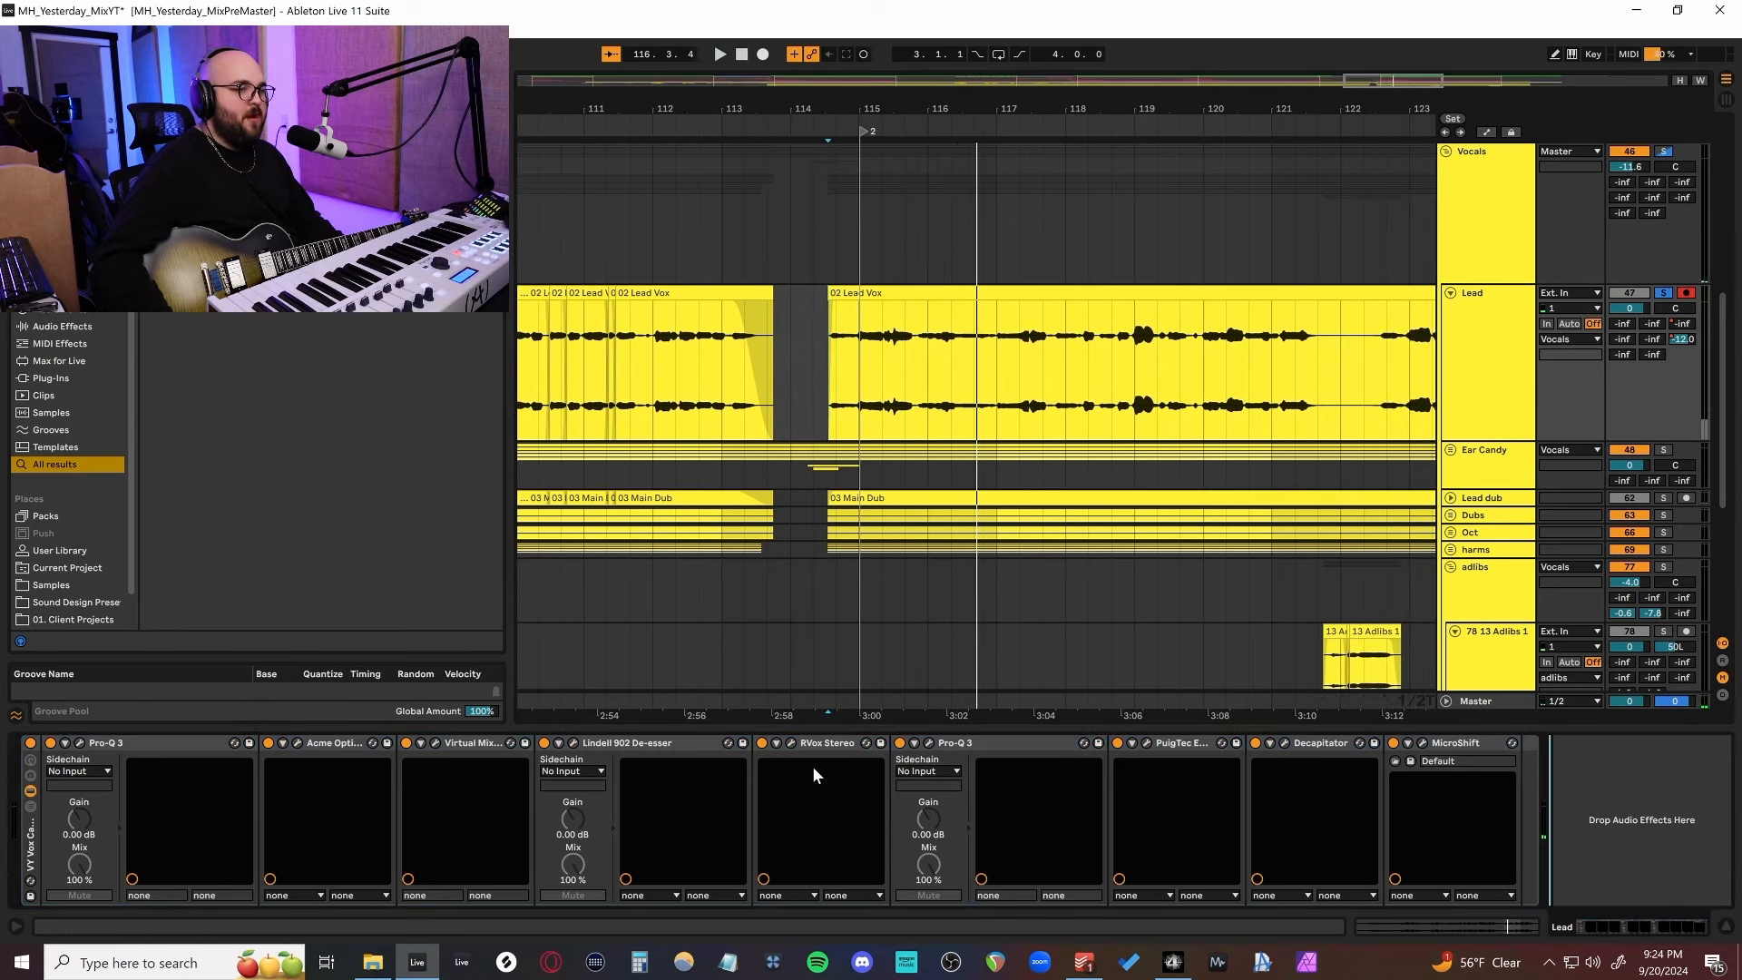
Review the Lead vocal's first Pro-Q 3 curve and its Acme Opticom XLA-3 compressor settings.
left_click(79, 742)
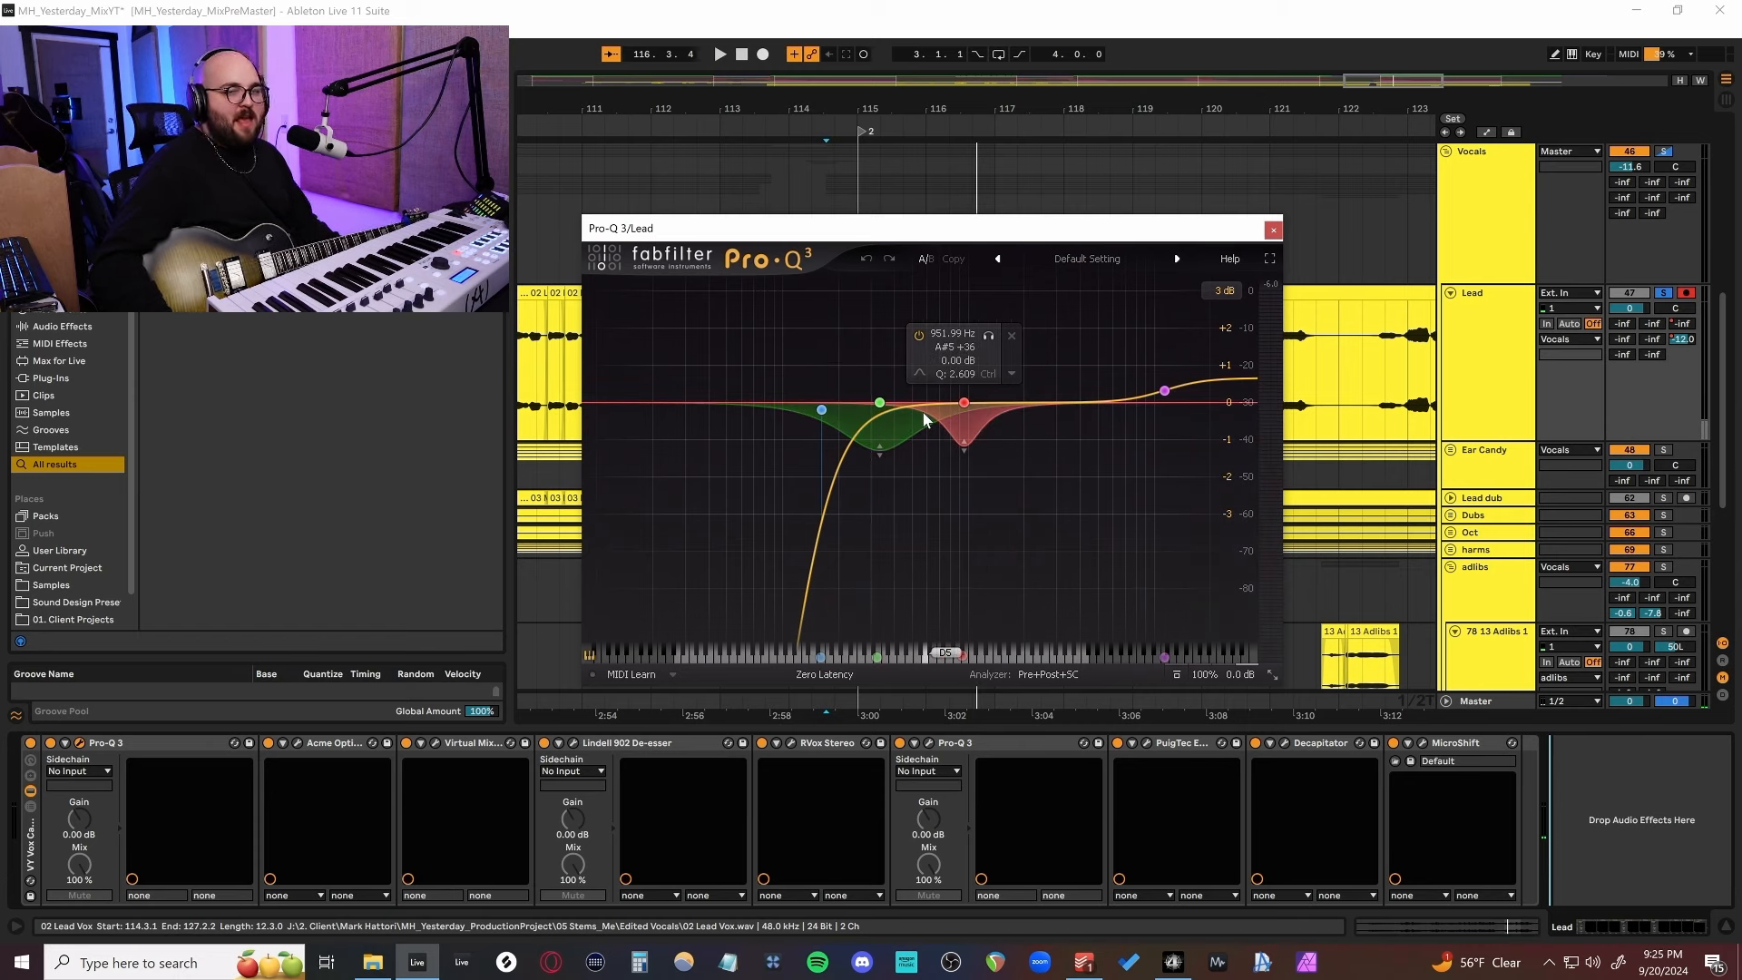
left_click(1273, 232)
left_click(341, 741)
left_click(298, 744)
left_click_drag(1099, 350, 1010, 399)
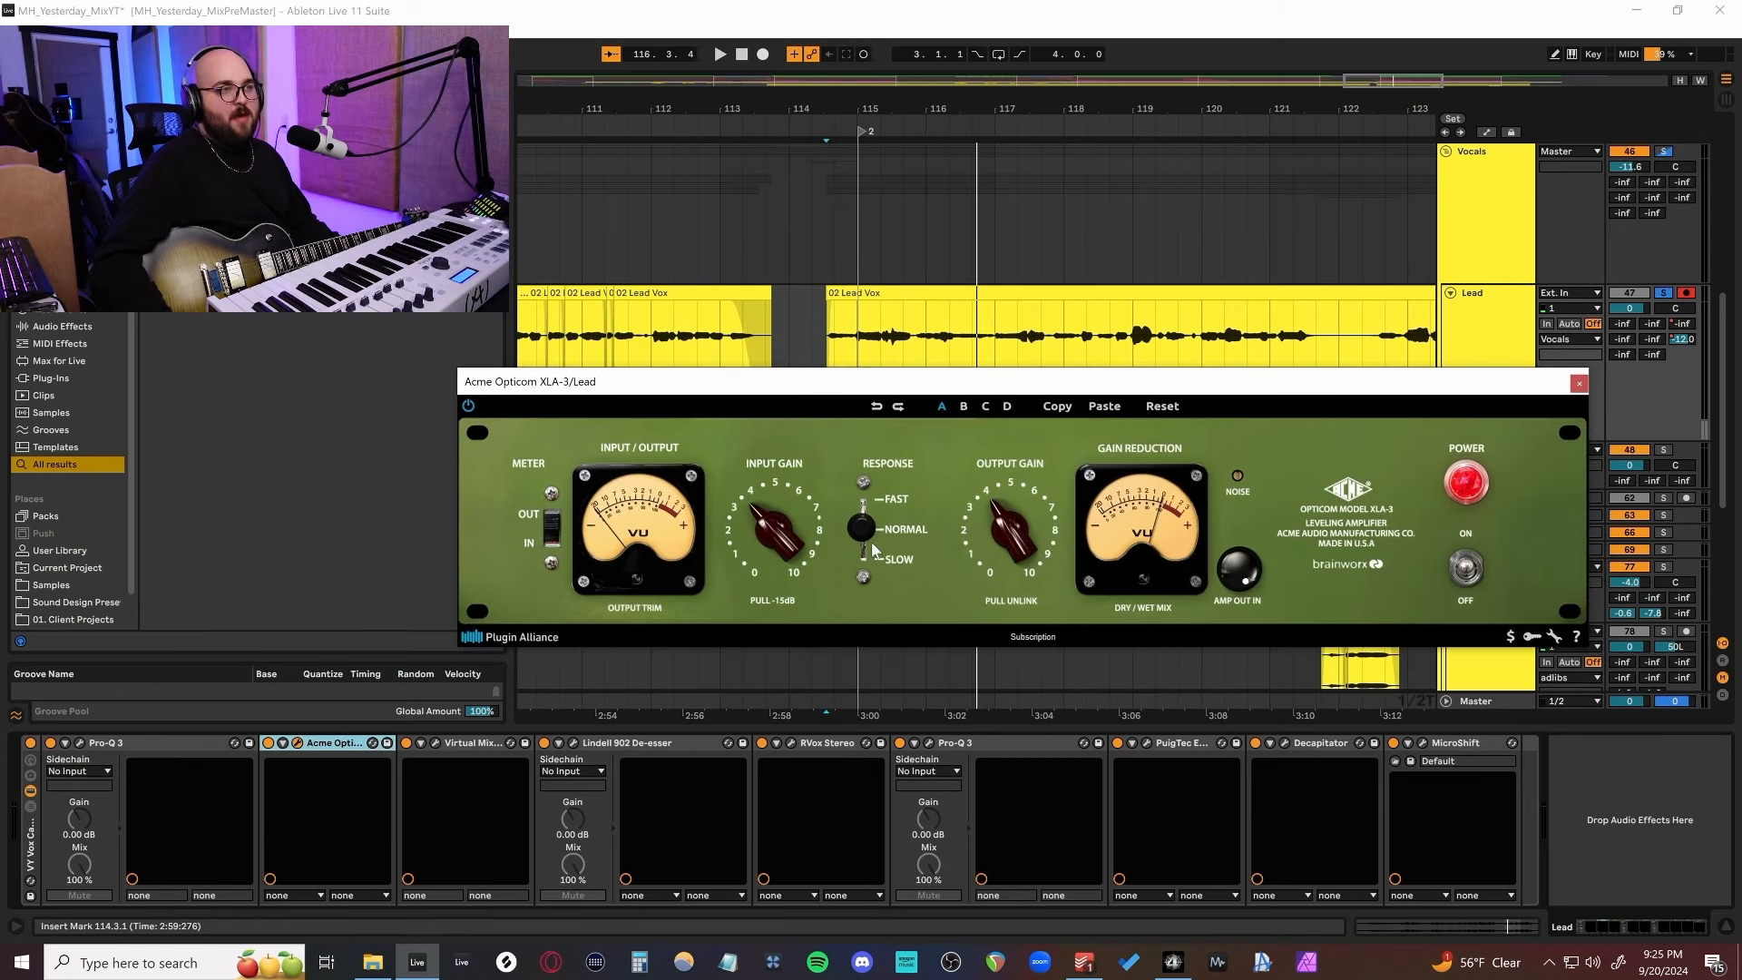
left_click_drag(917, 391, 907, 405)
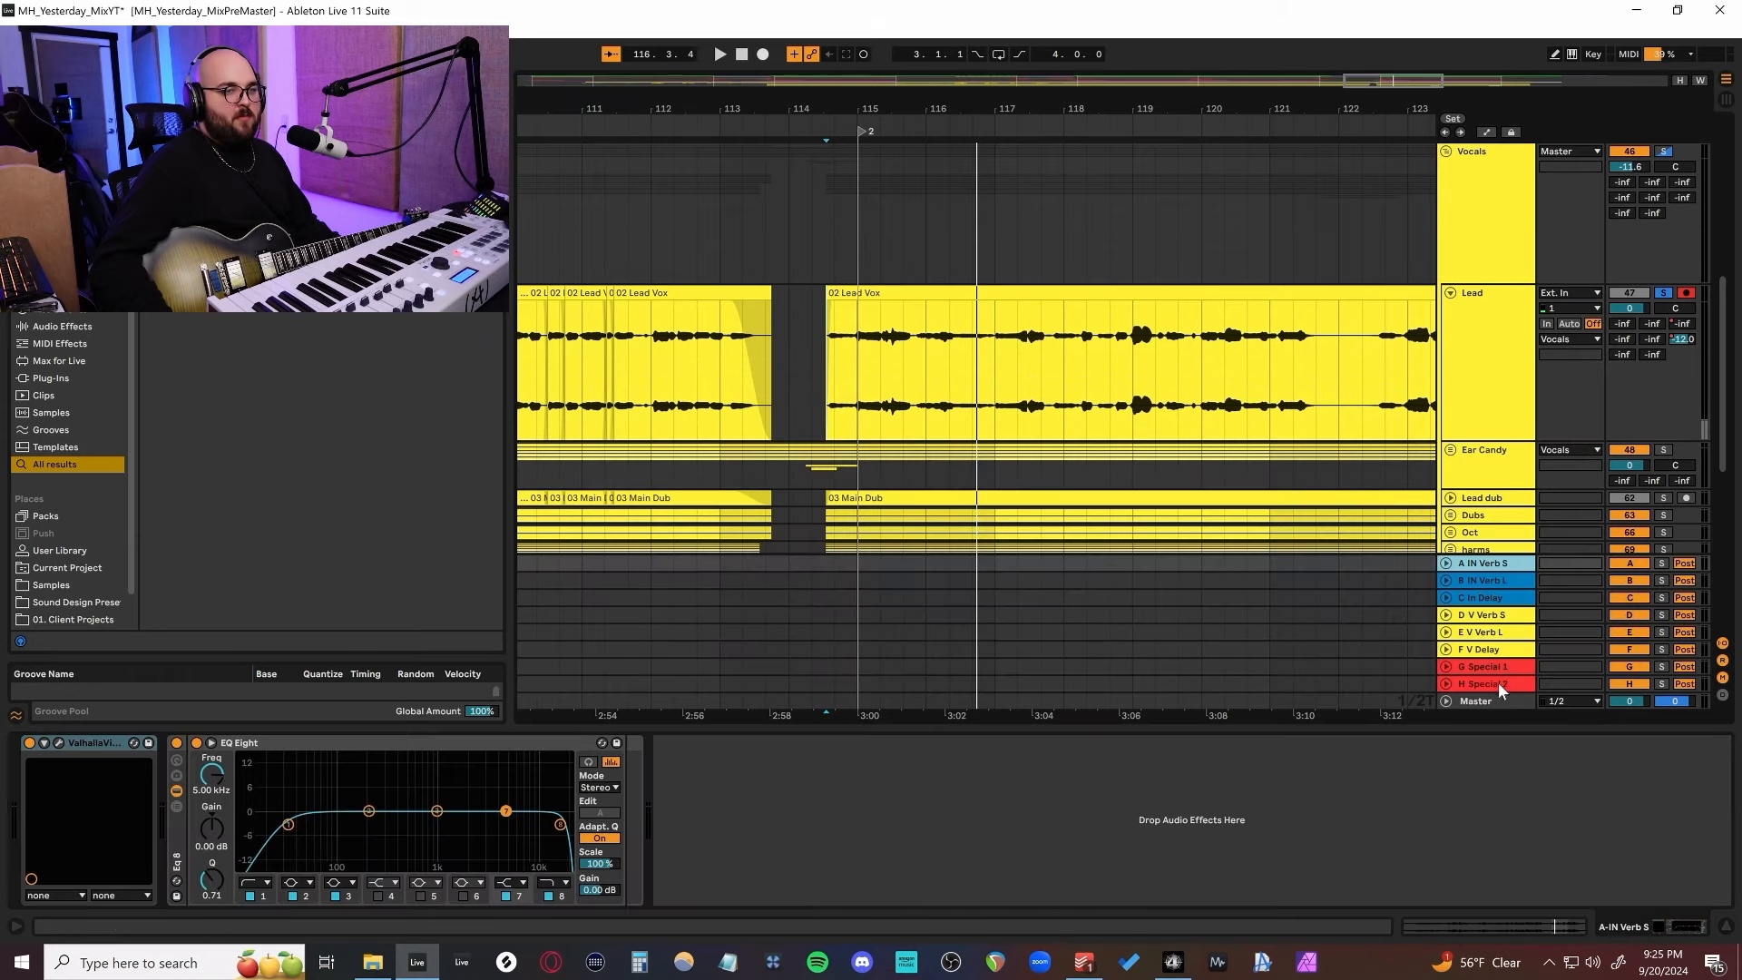
Deactivate return tracks A through H and play the soloed Lead dry while viewing its Acme Opticom XLA-3 meters.
left_click(1500, 683, "shift")
left_click(1630, 564)
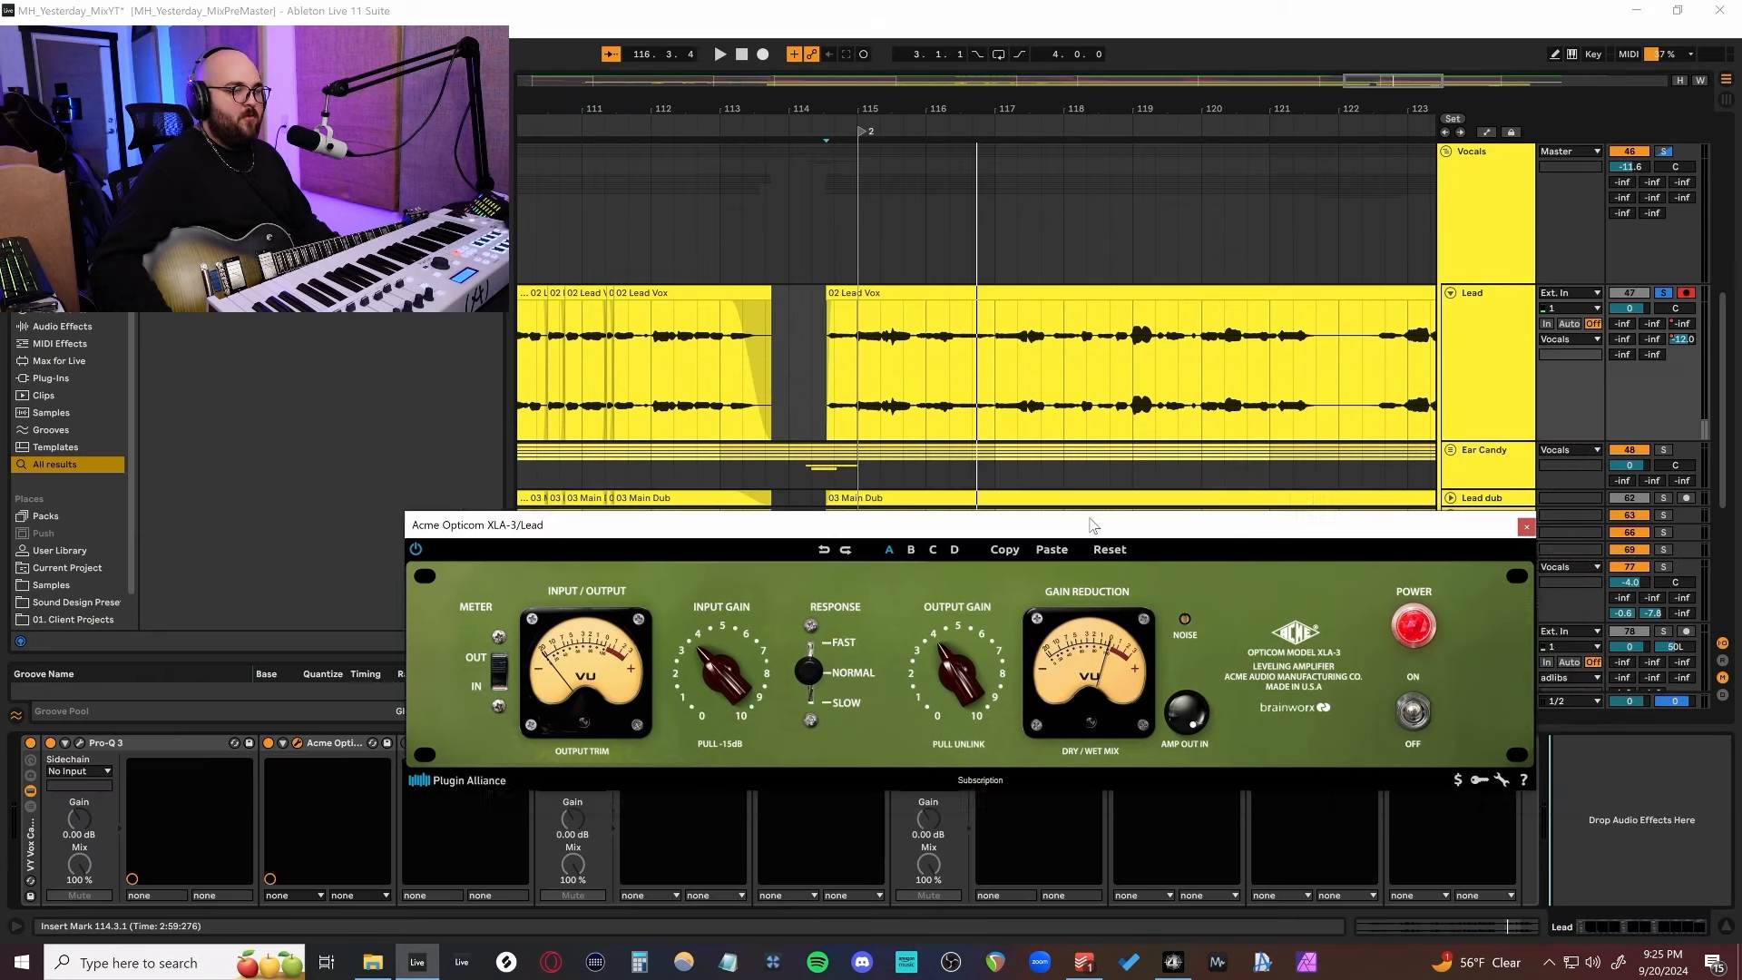
left_click_drag(1076, 519, 1117, 481)
key("space")
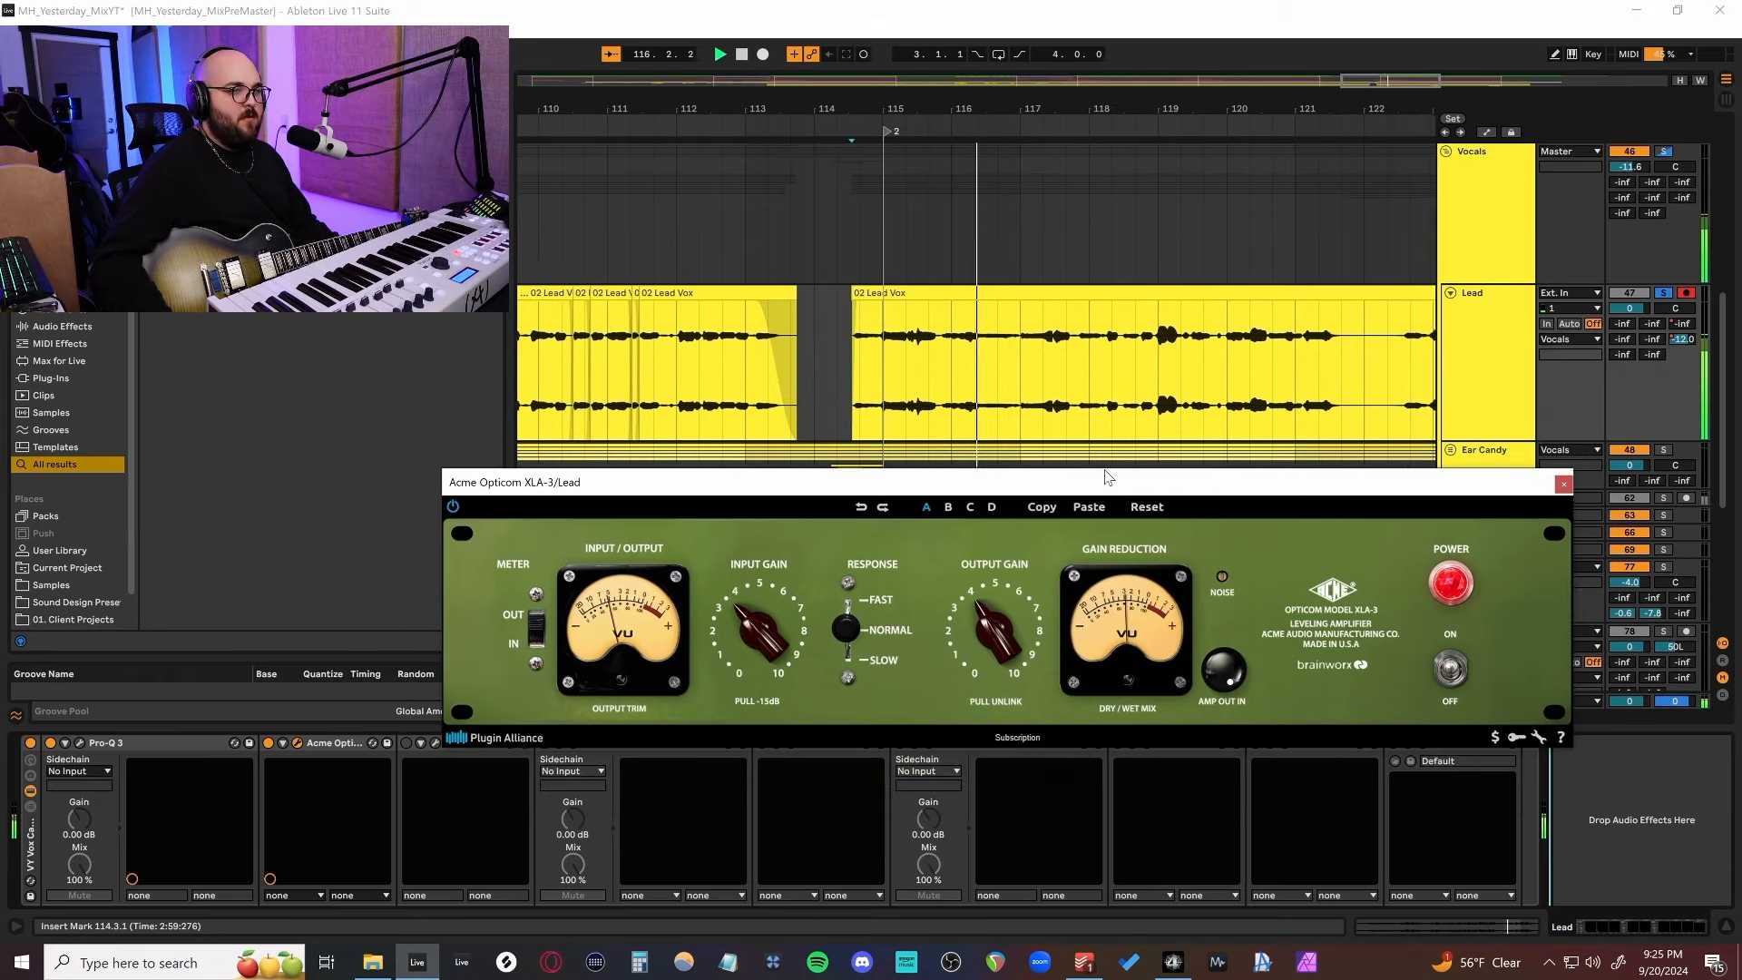
left_click(1563, 484)
Play the soloed Lead vocal while viewing its Virtual Mix Rack and Lindell 902 De-esser settings.
left_click(436, 743)
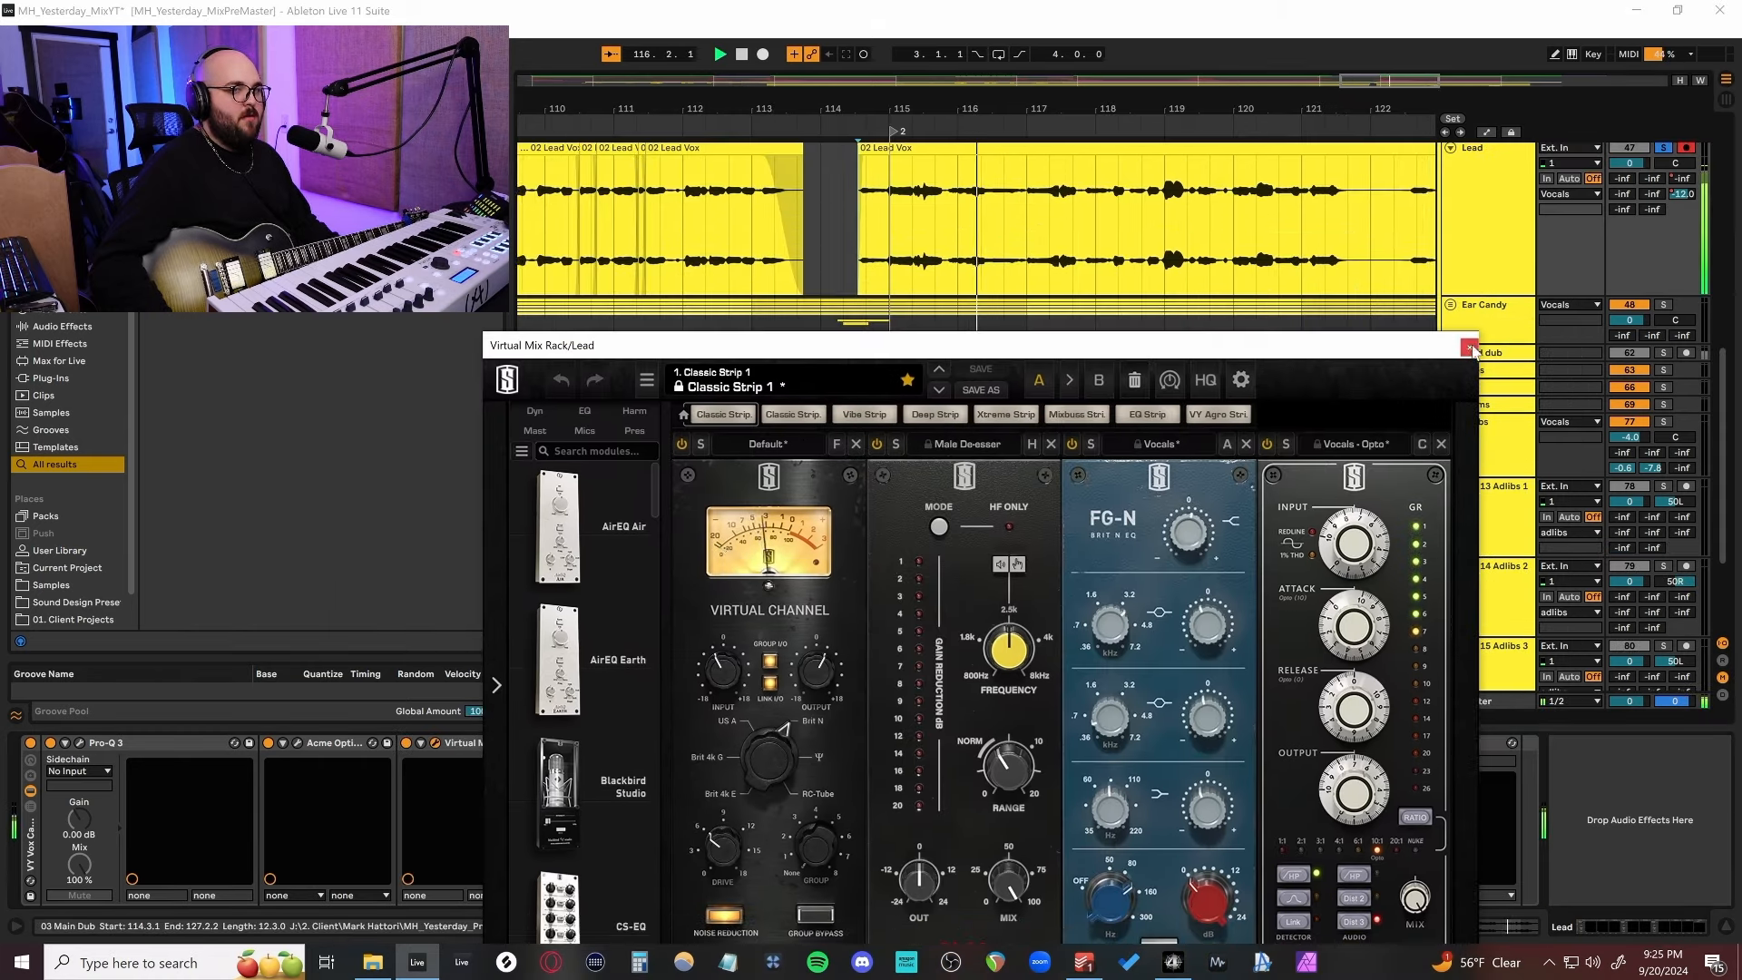
key("space")
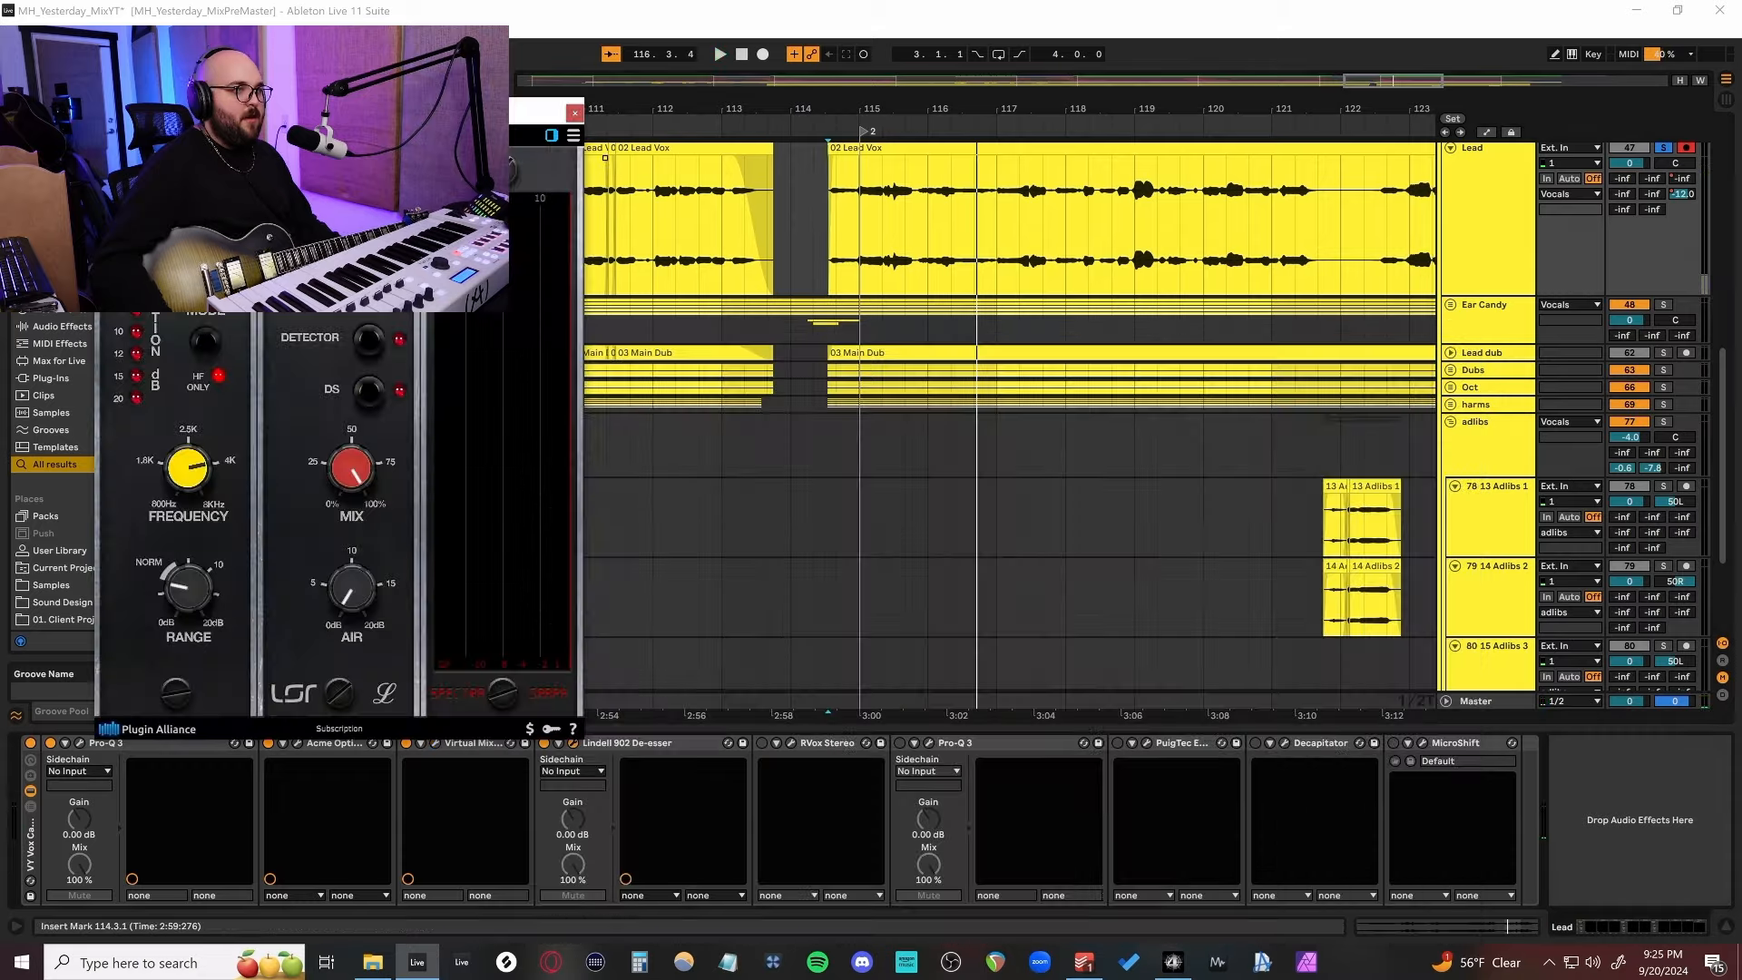
left_click_drag(442, 119, 1287, 312)
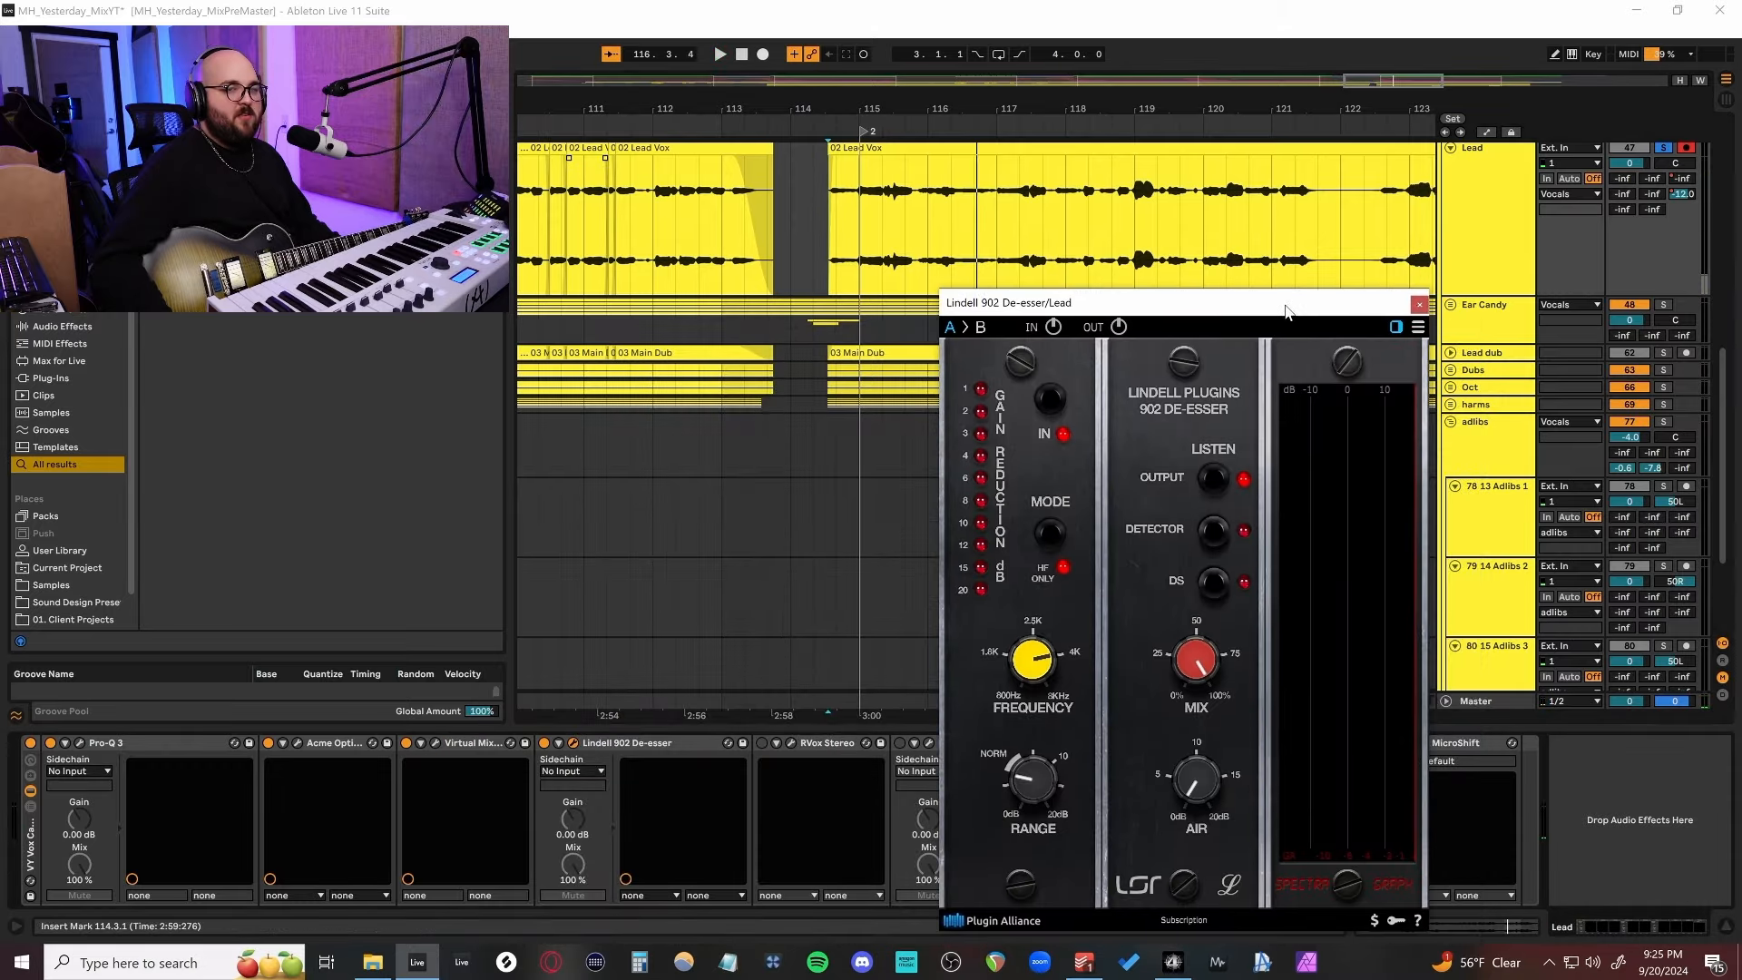
key("space")
key("space")
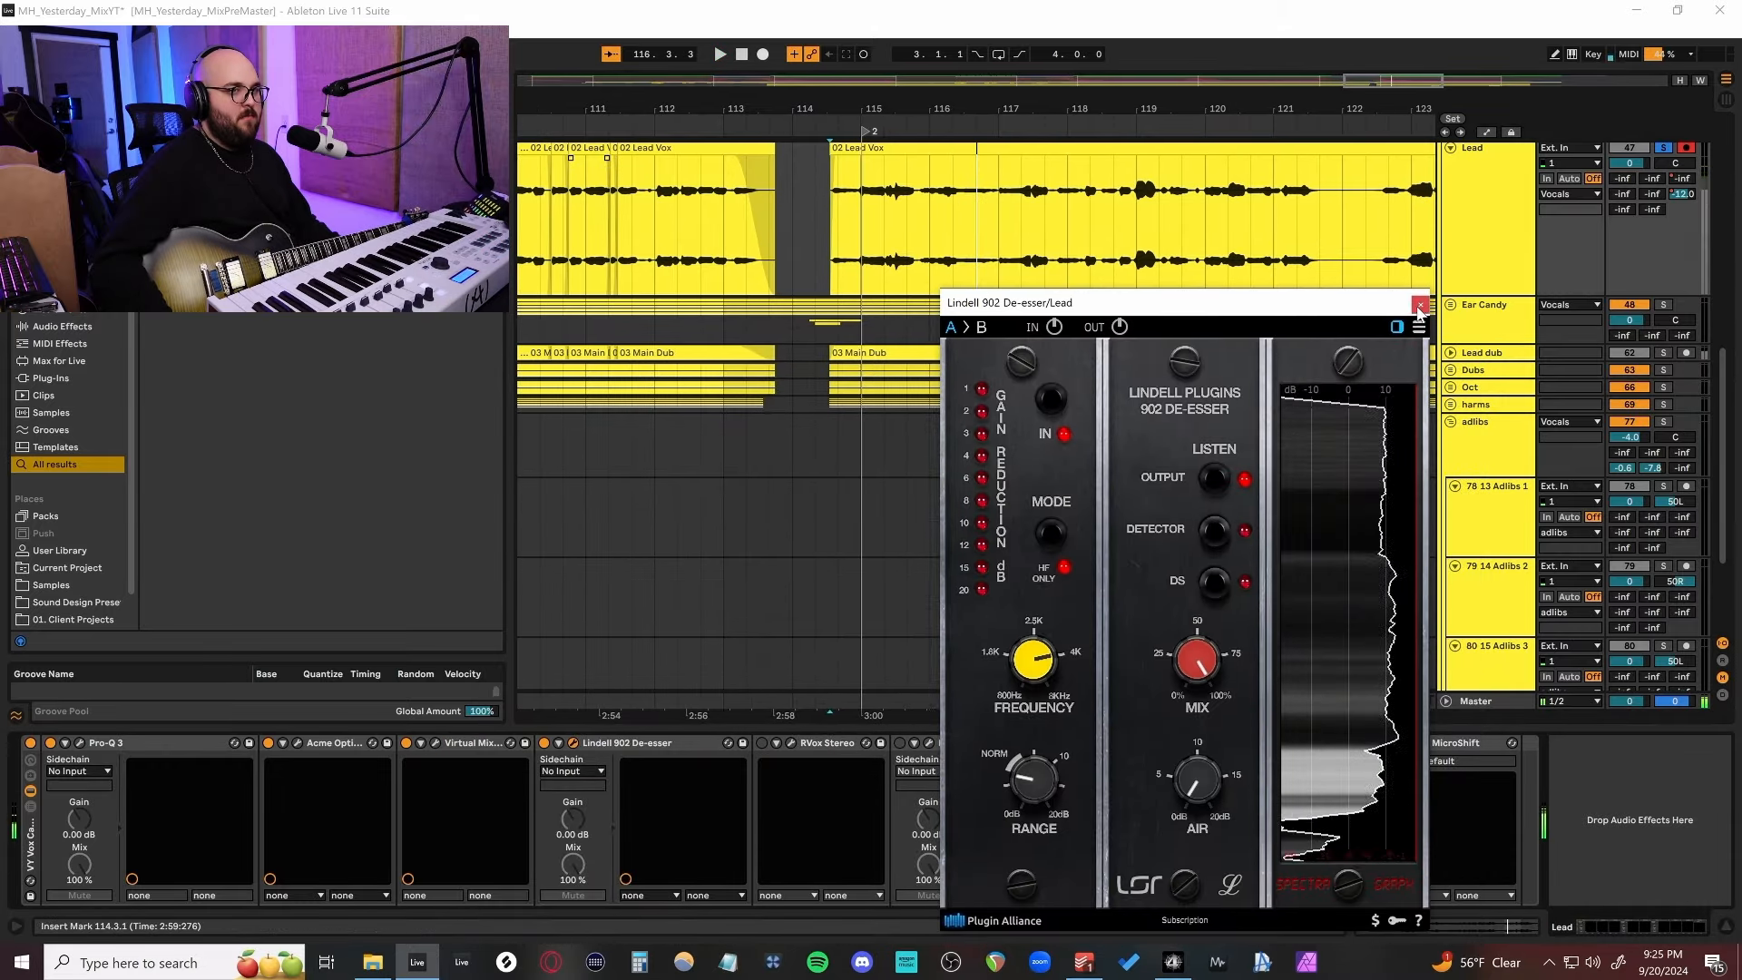
Play the soloed Lead vocal while viewing its RVox compressor and second Pro-Q 3 curve.
left_click(1420, 304)
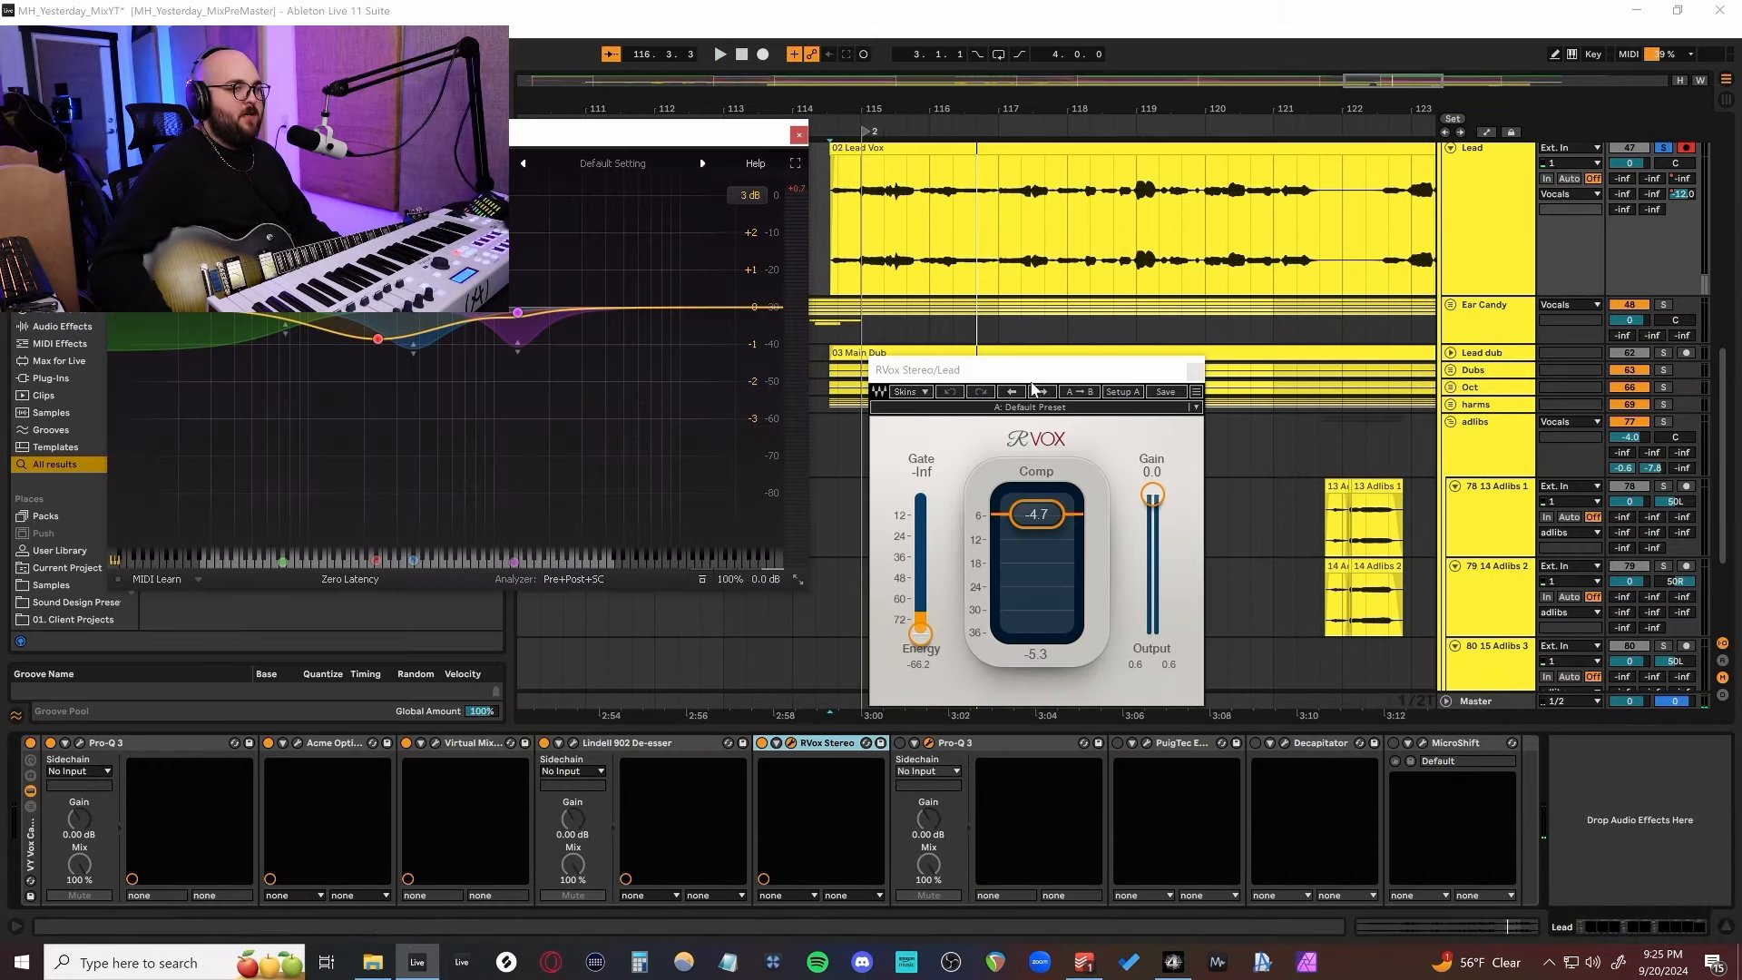
left_click_drag(1032, 384, 1170, 275)
left_click_drag(631, 136, 792, 375)
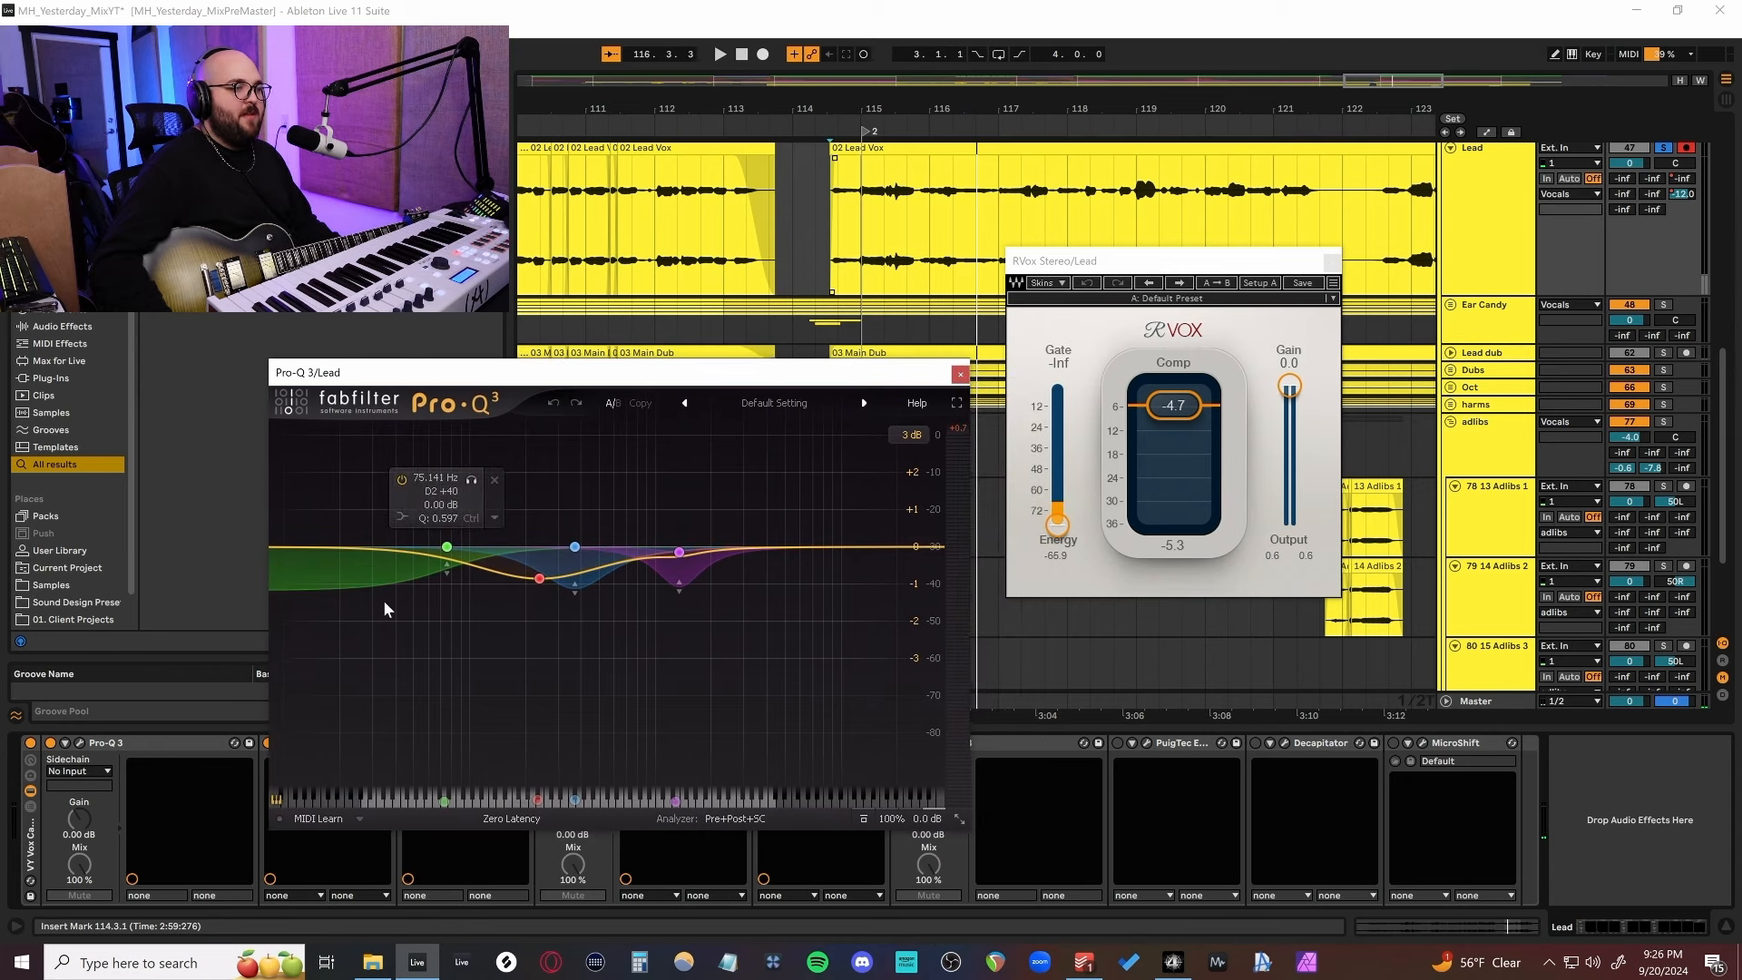
key("space")
left_click_drag(701, 379, 736, 363)
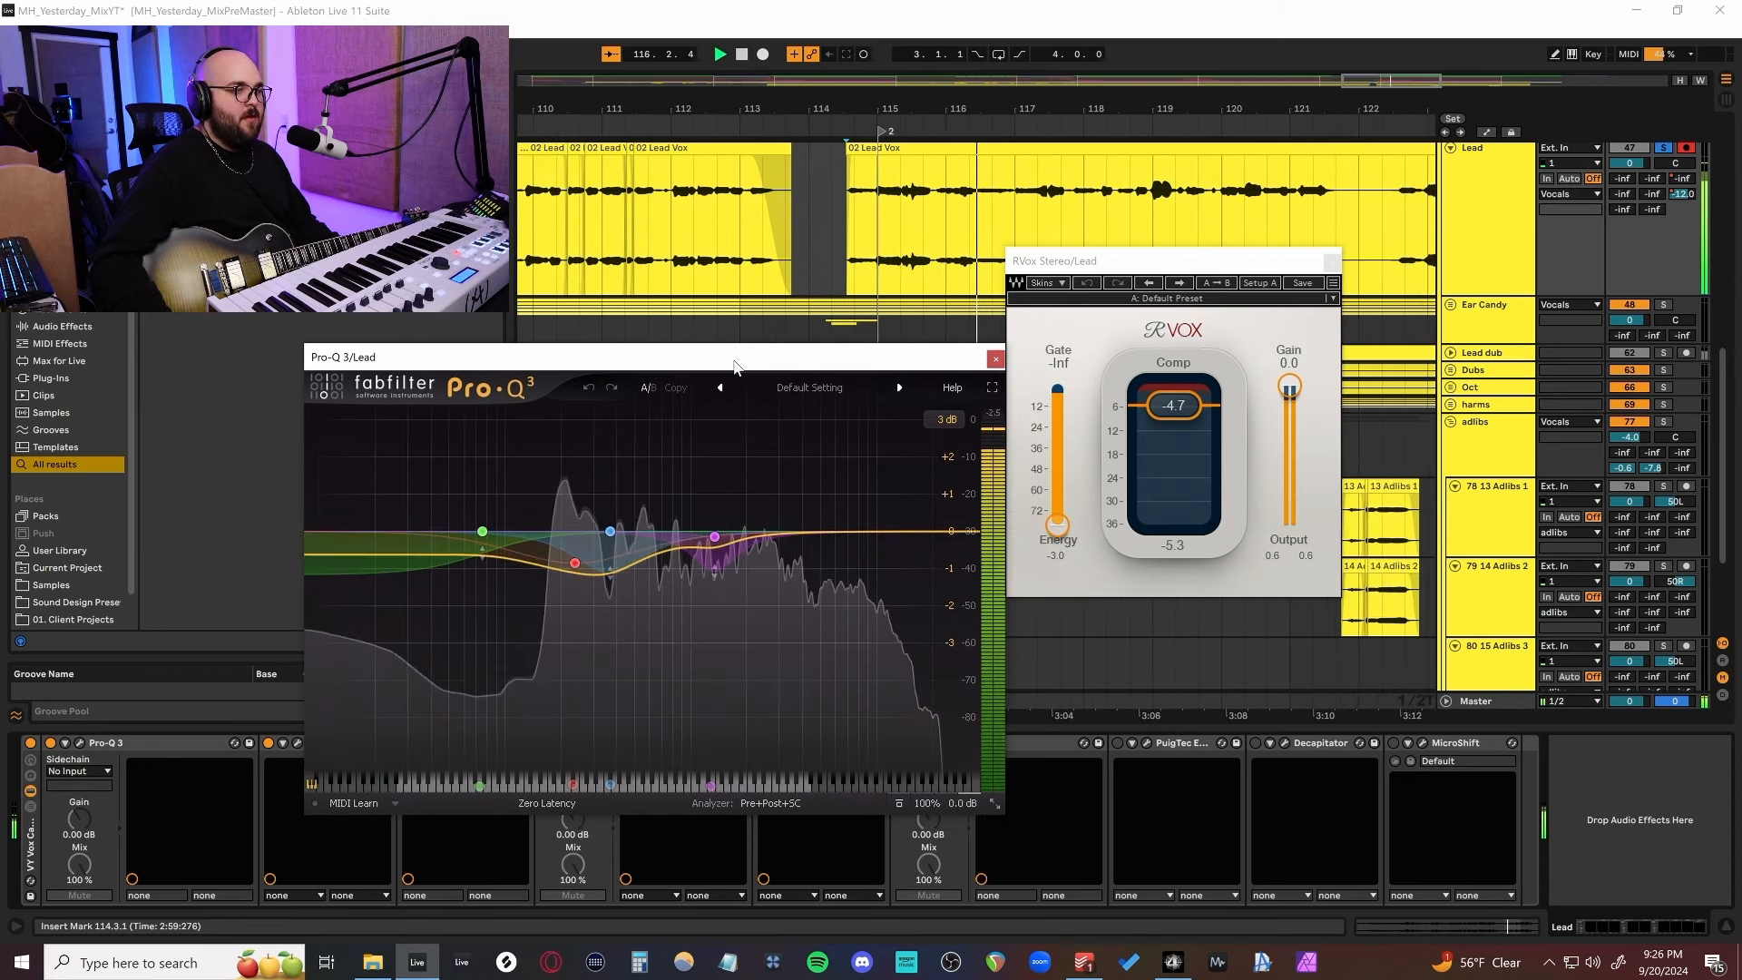
key("space")
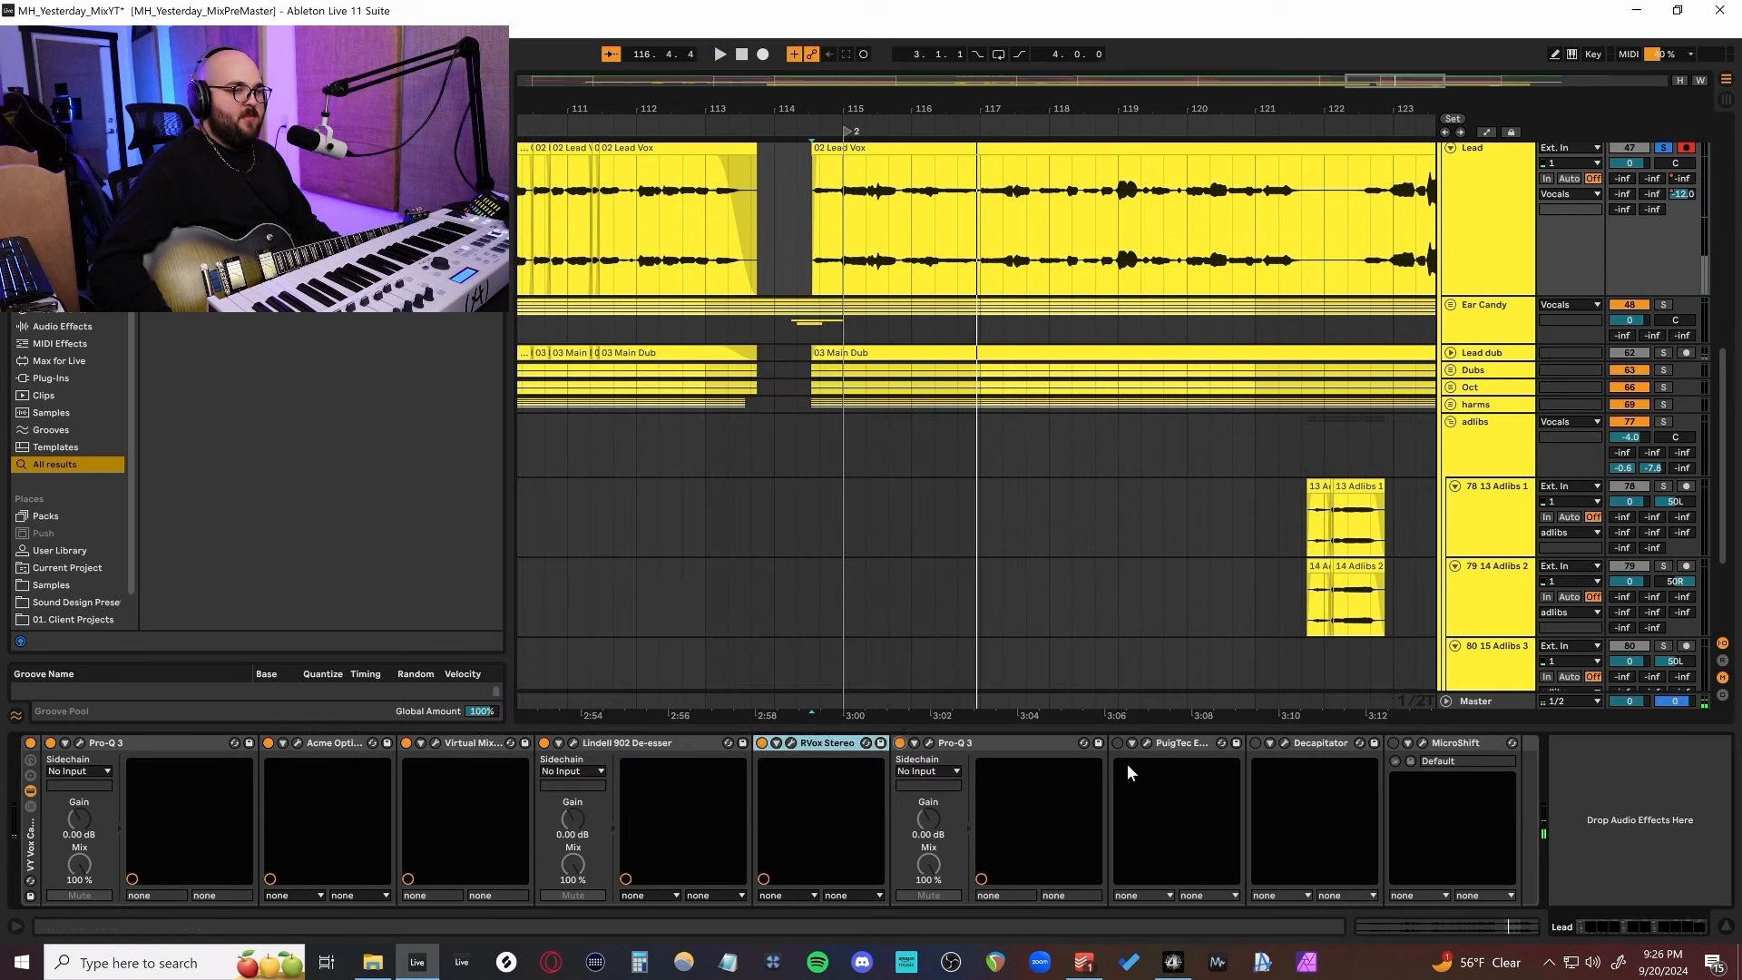
Activate the Lead's PuigTec EQP1A and play the soloed vocal while viewing its settings.
left_click(1113, 754)
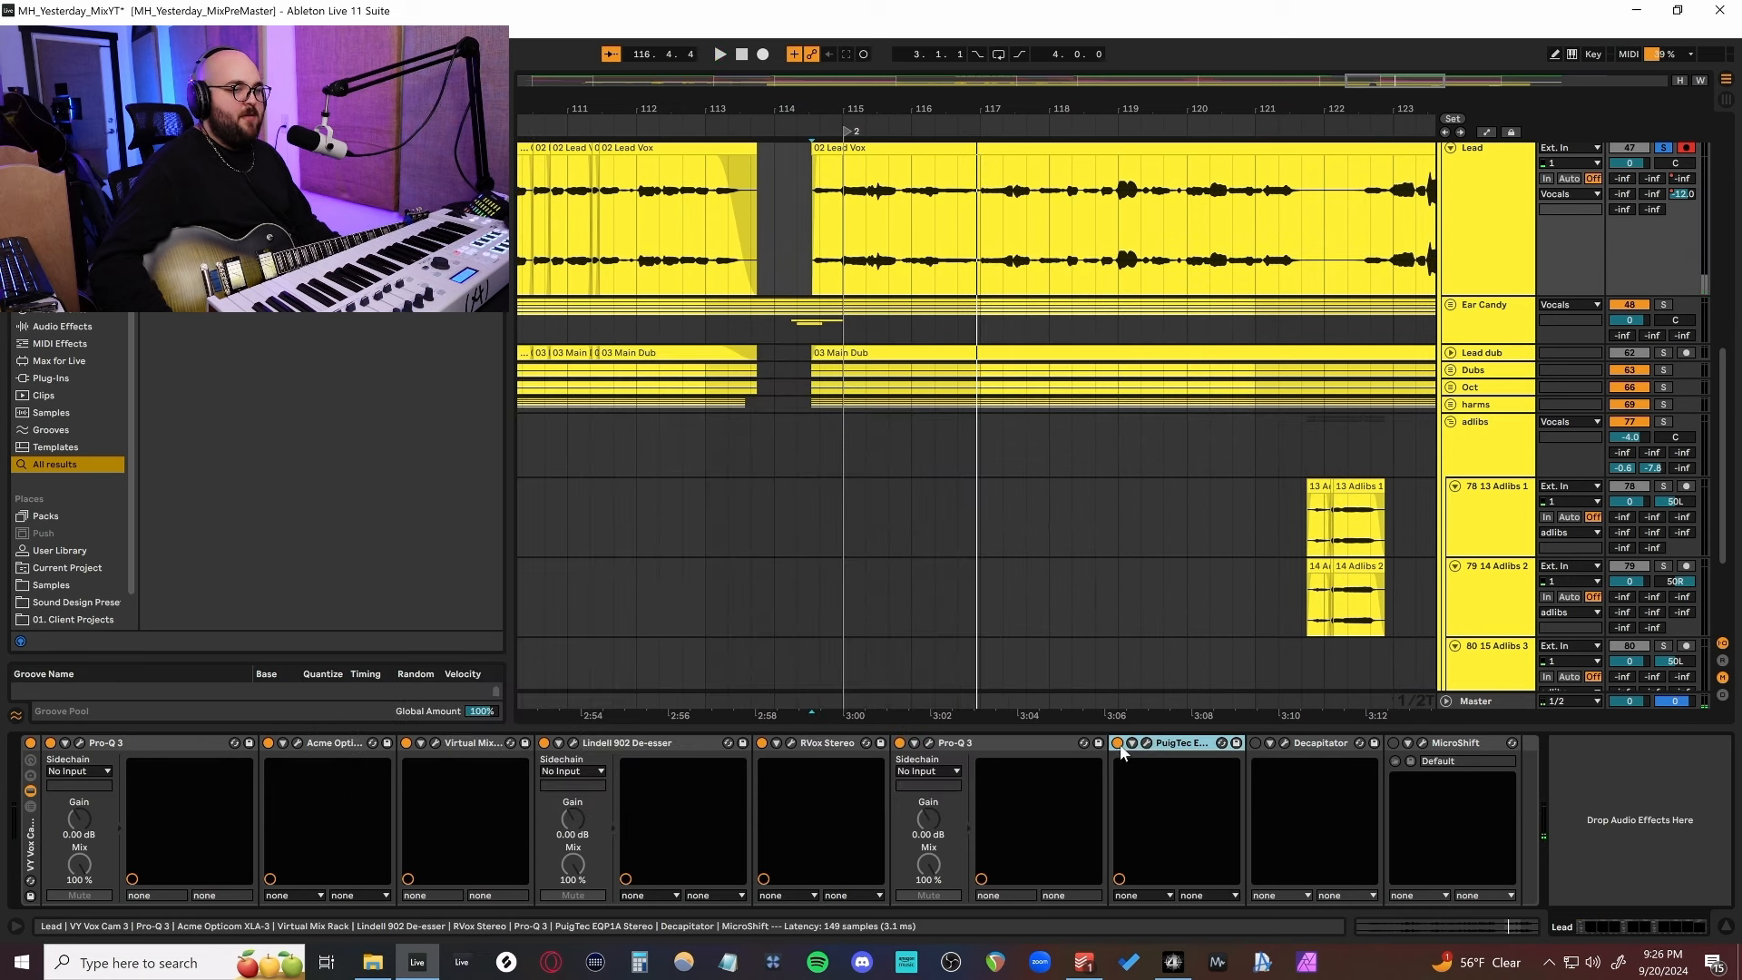
left_click(1147, 742)
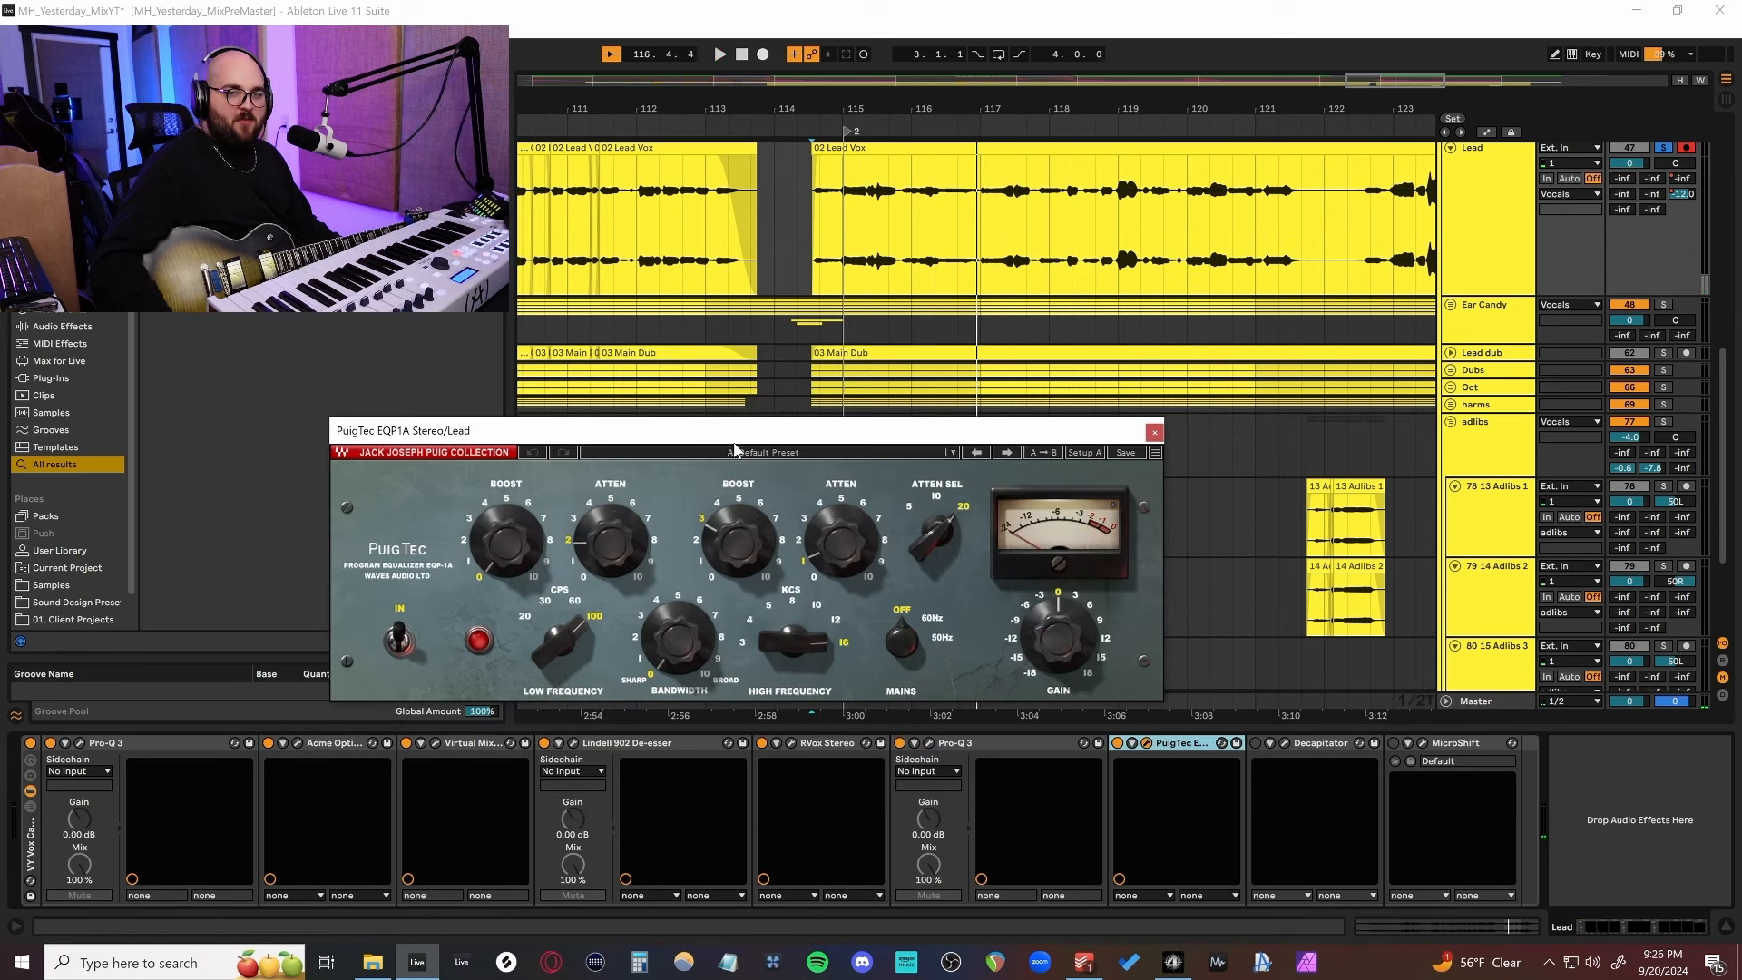
left_click_drag(742, 441, 759, 430)
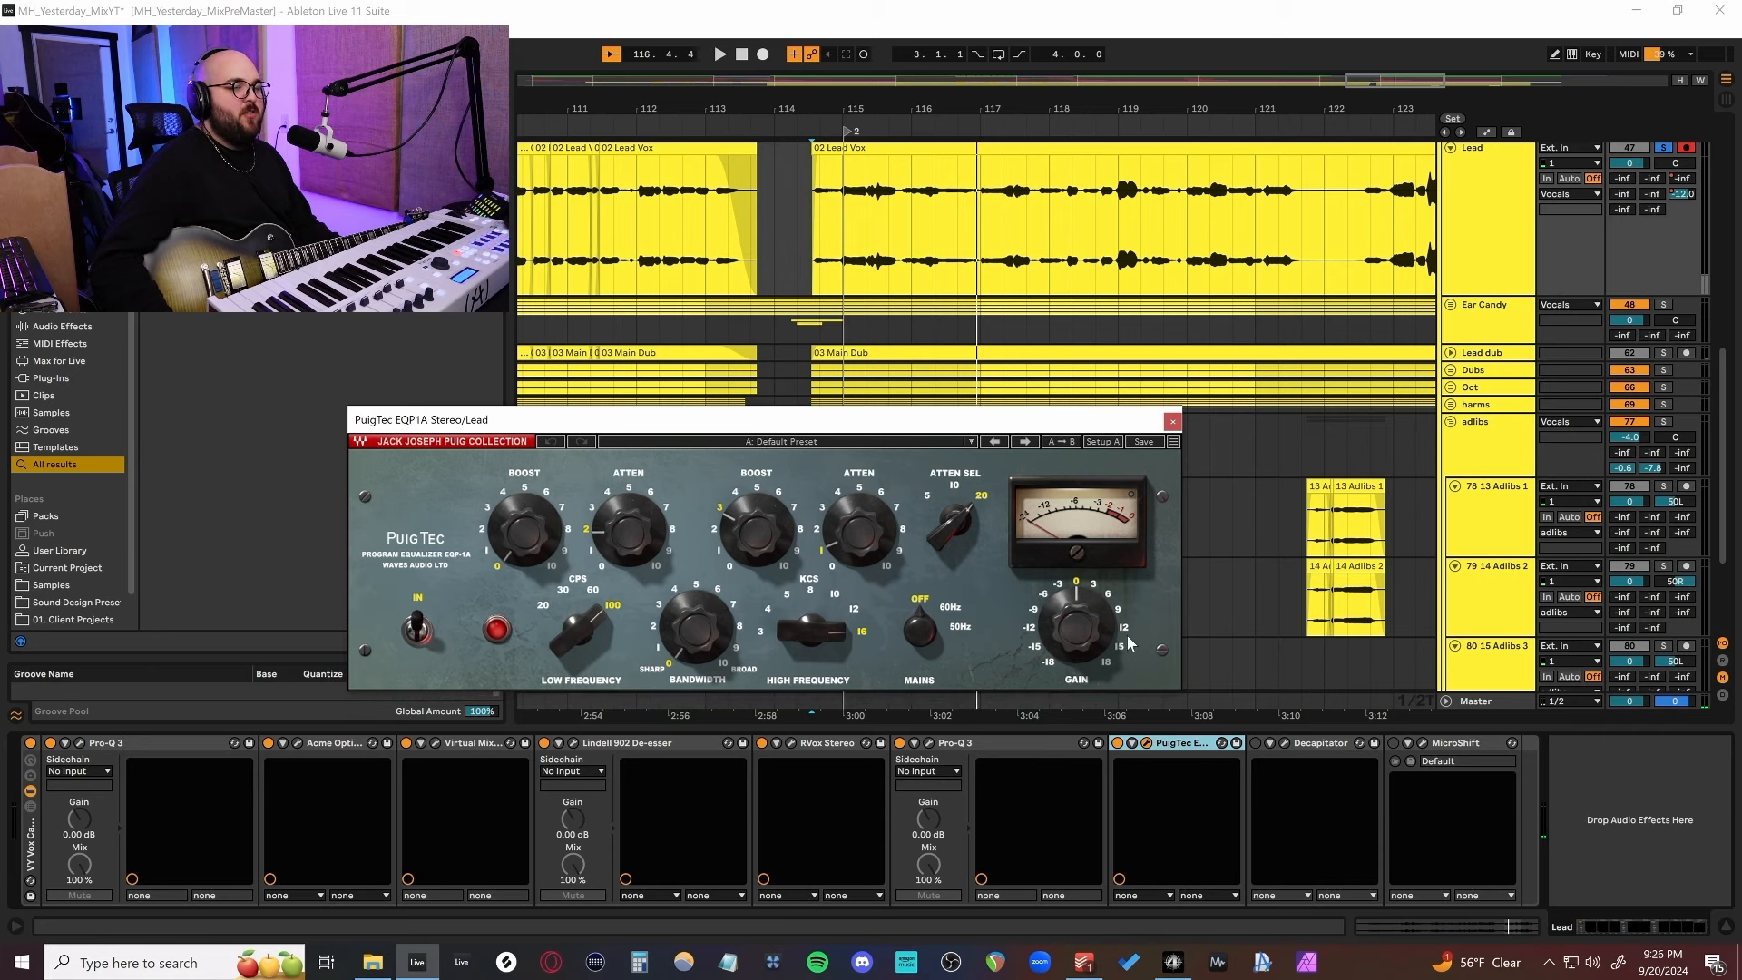
key("space")
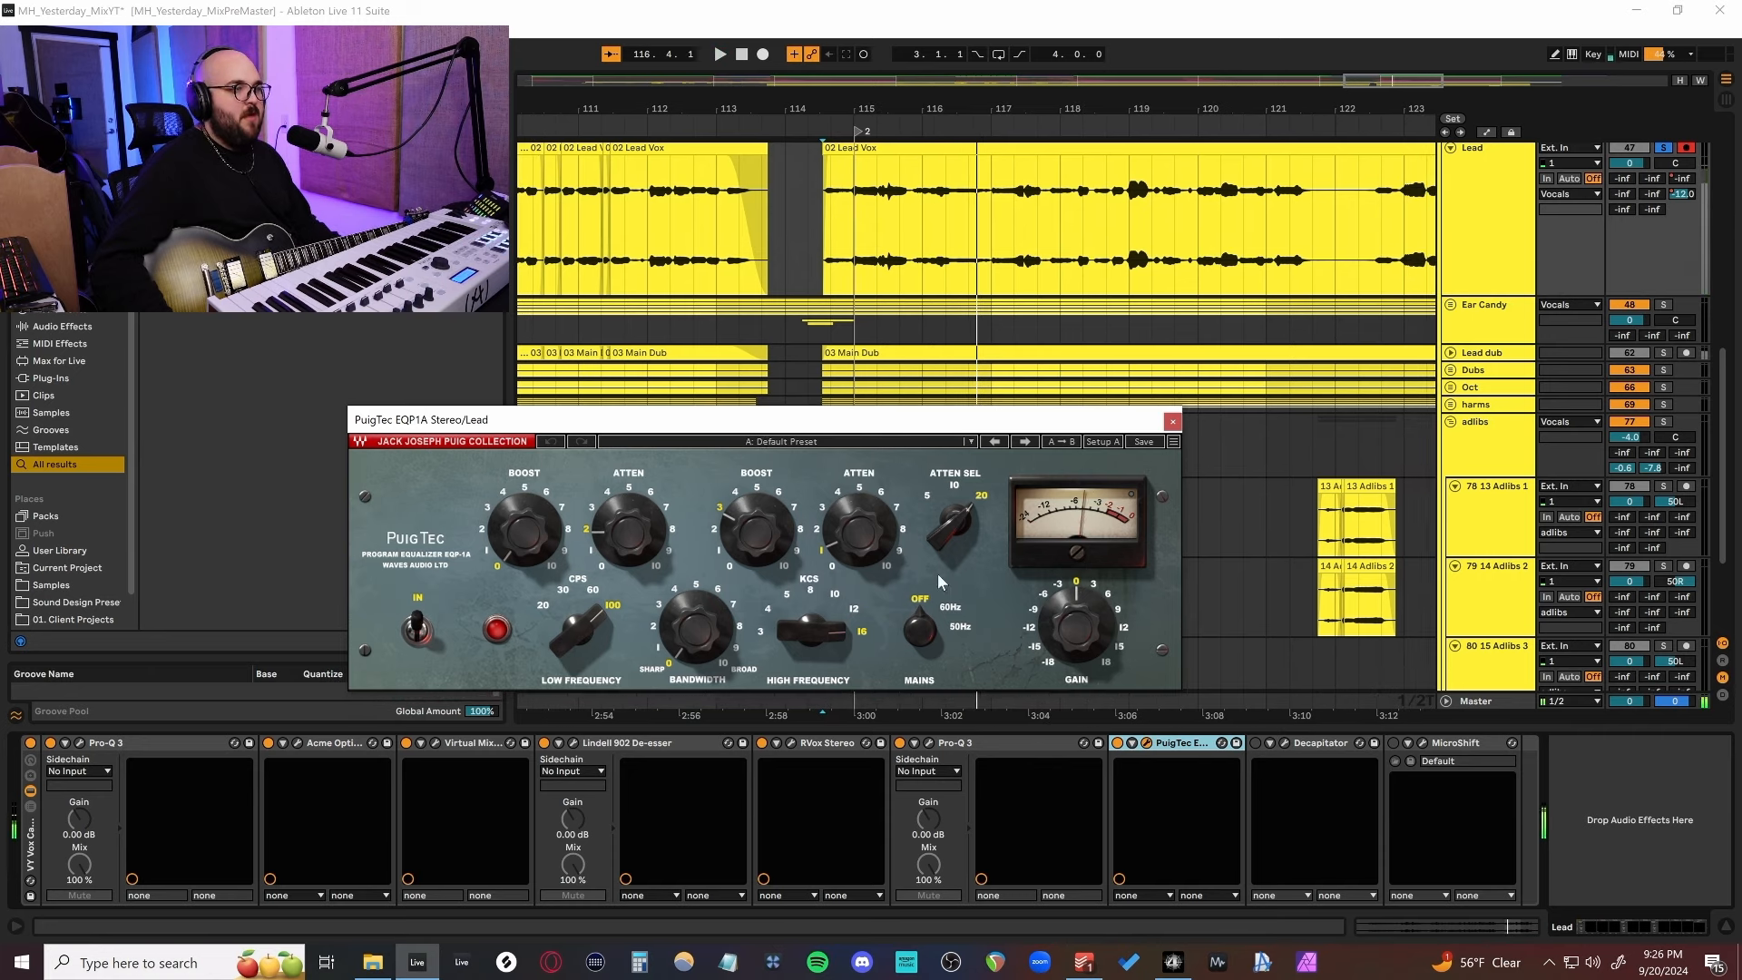
left_click_drag(726, 430, 702, 385)
left_click(1148, 377)
Arrange the Lead's Decapitator and MicroShift windows to show both, and play the soloed vocal.
left_click(1284, 743)
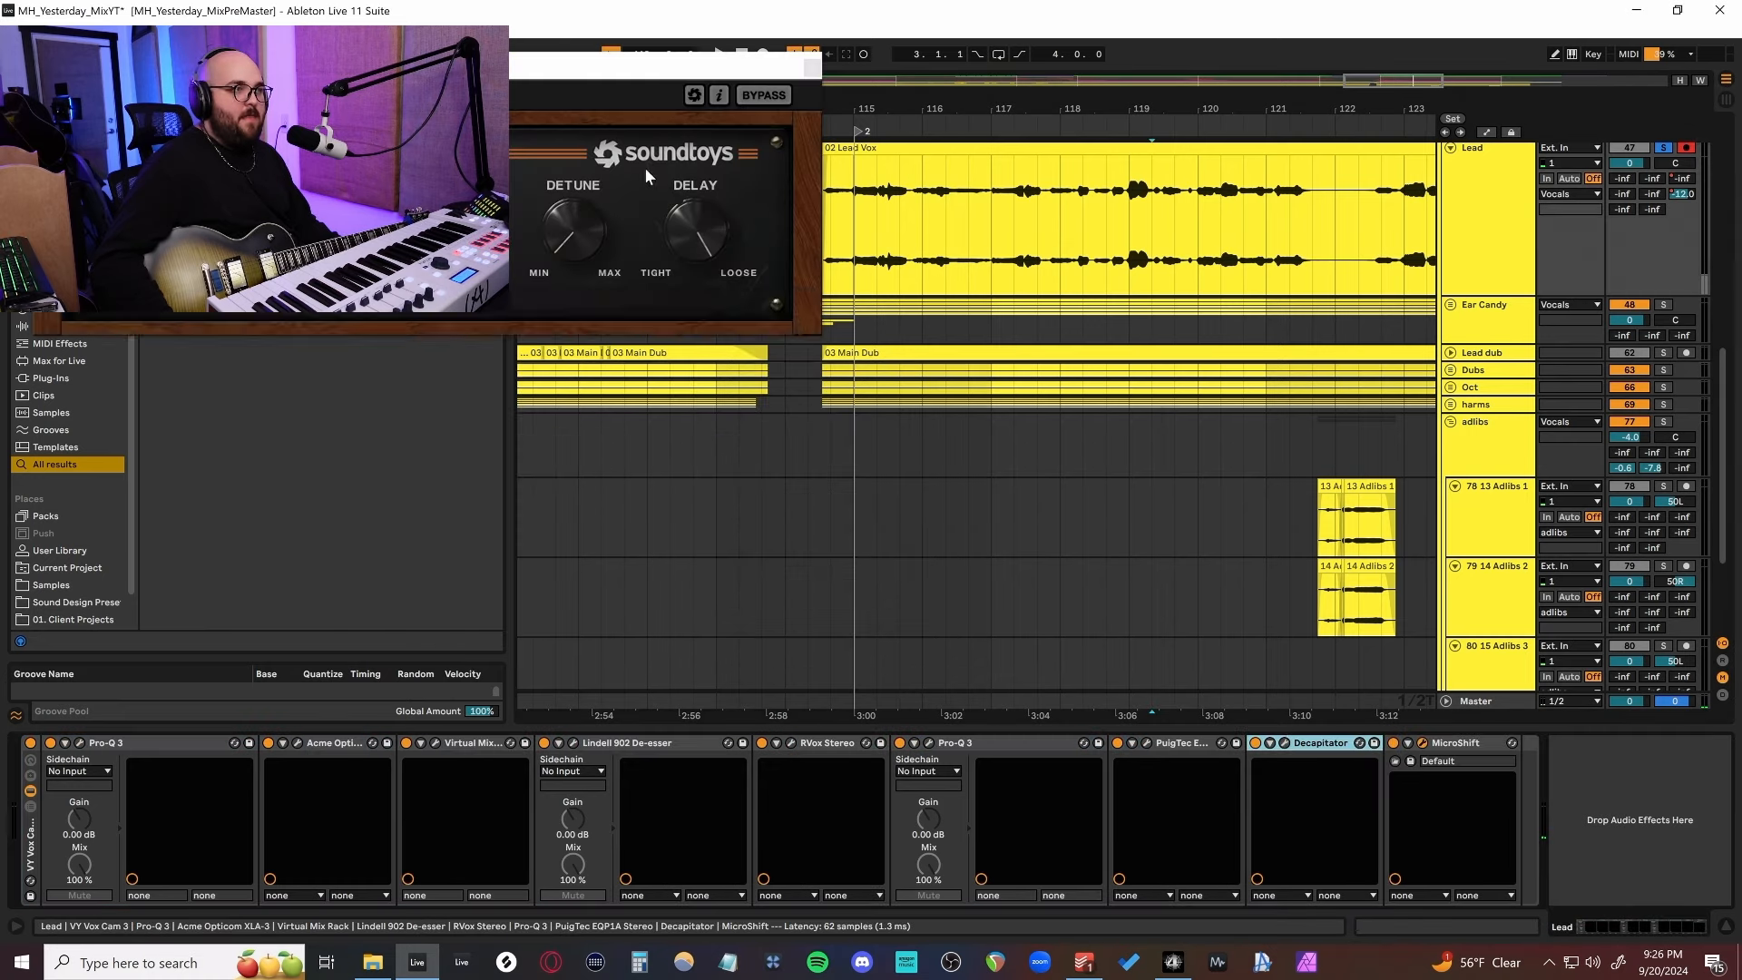
left_click(543, 80)
left_click_drag(529, 57, 1409, 213)
left_click_drag(677, 333, 957, 372)
mouse_move(1192, 230)
left_mouse_down()
mouse_move(1199, 169)
mouse_move(1205, 262)
left_mouse_up()
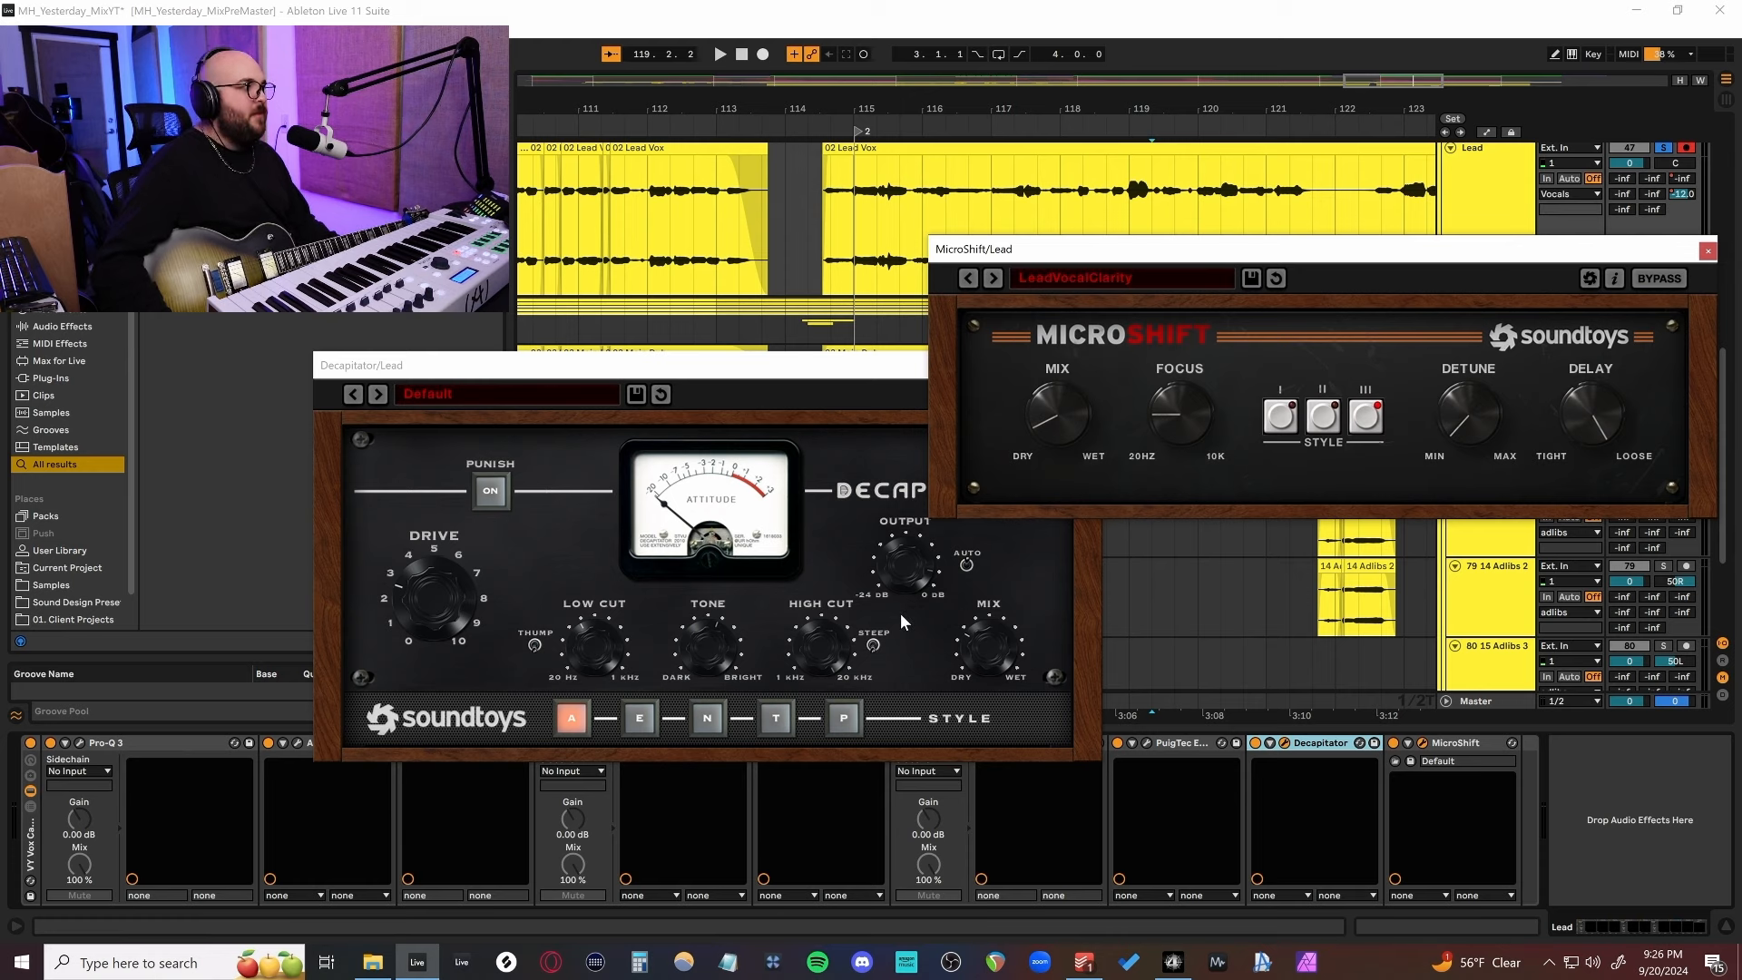
left_click_drag(1093, 249, 1038, 245)
key("space")
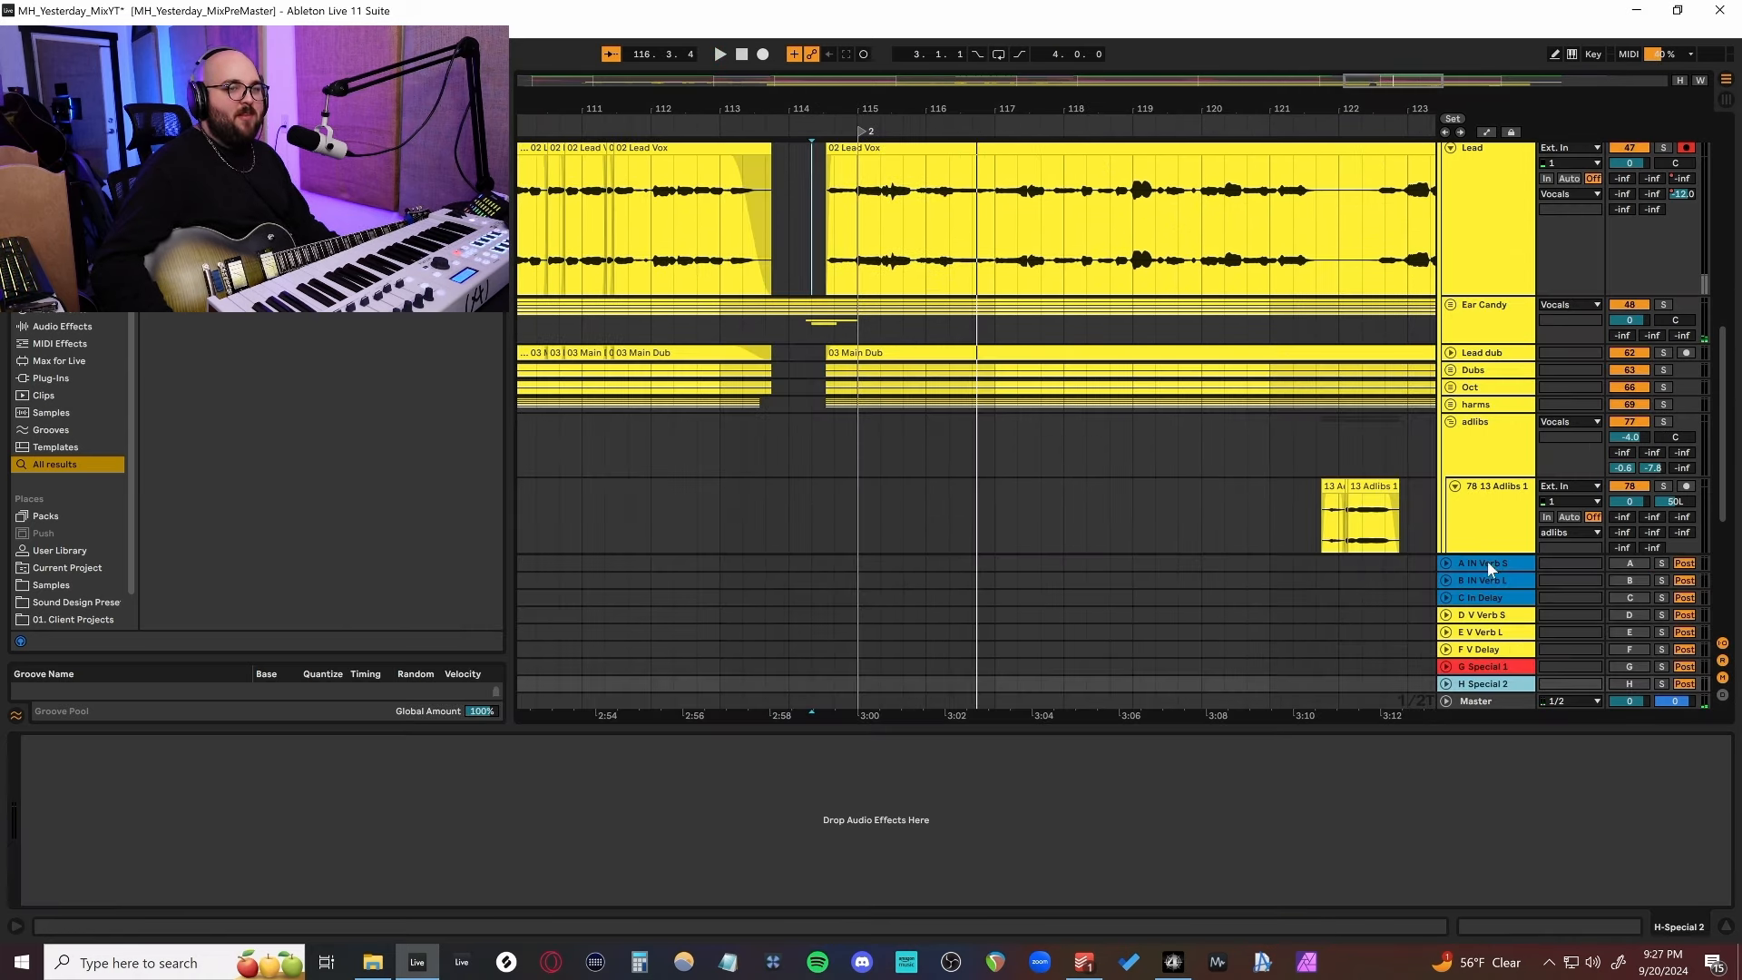
Reactivate return tracks A through H and unfold the Ear Candy group.
left_click(1488, 562)
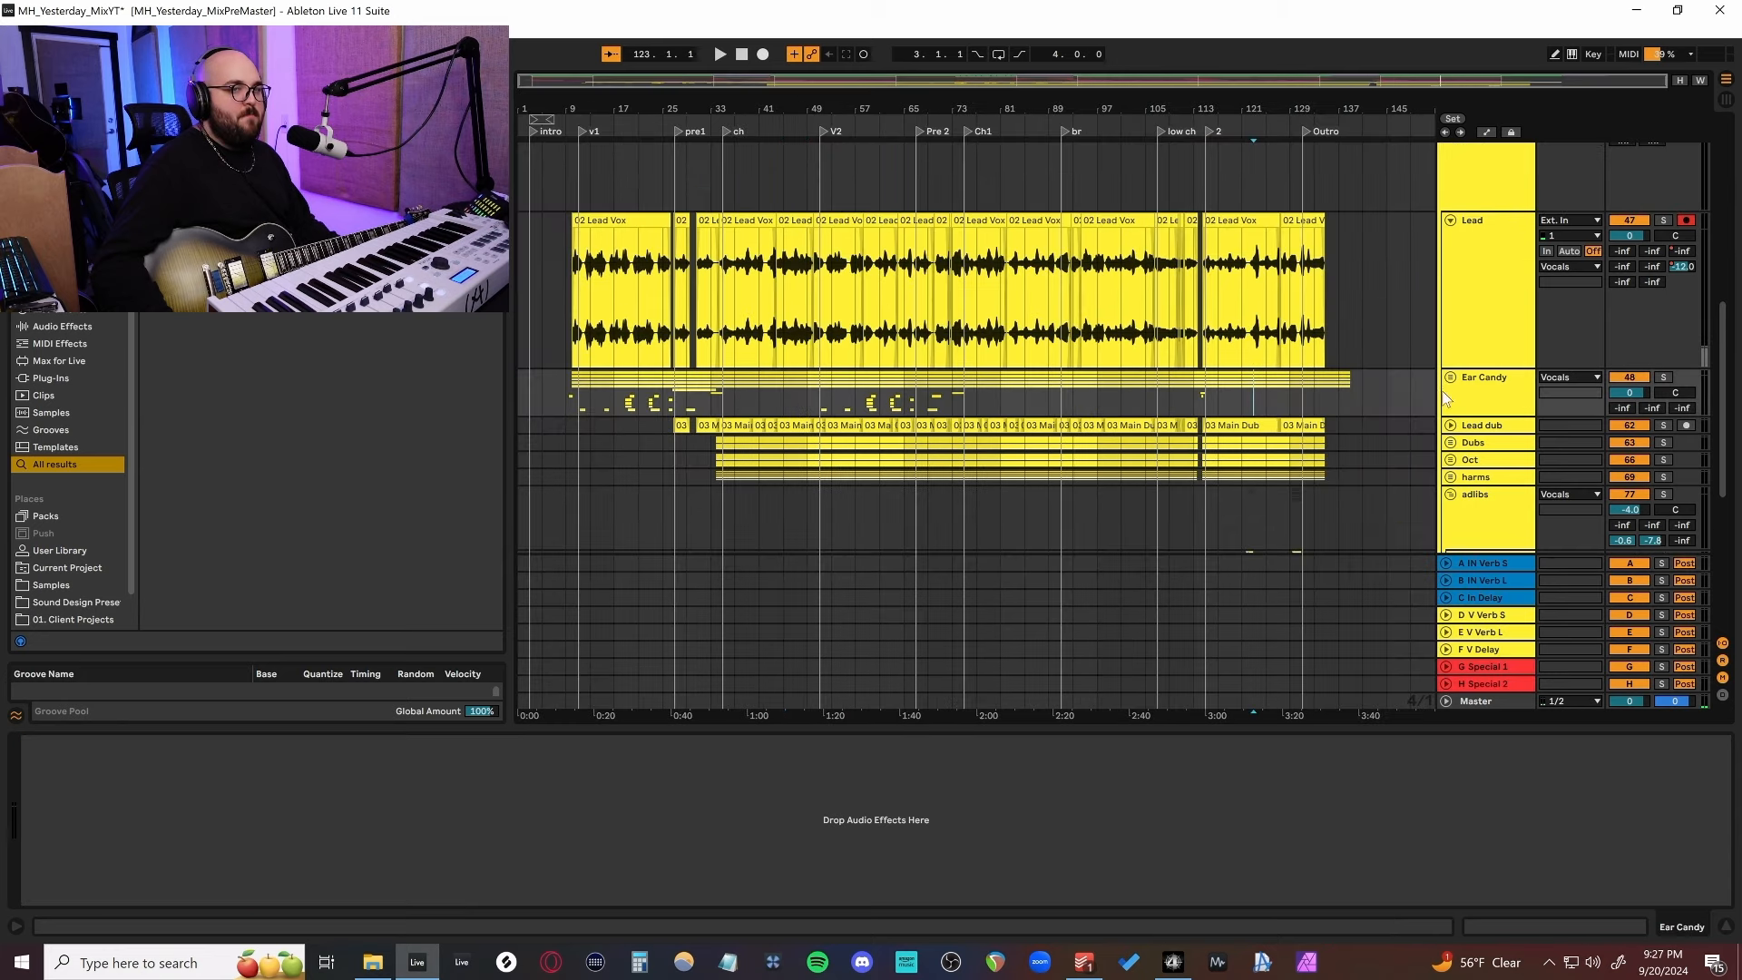
left_click(1450, 377)
scroll(1069, 444, "down", 4)
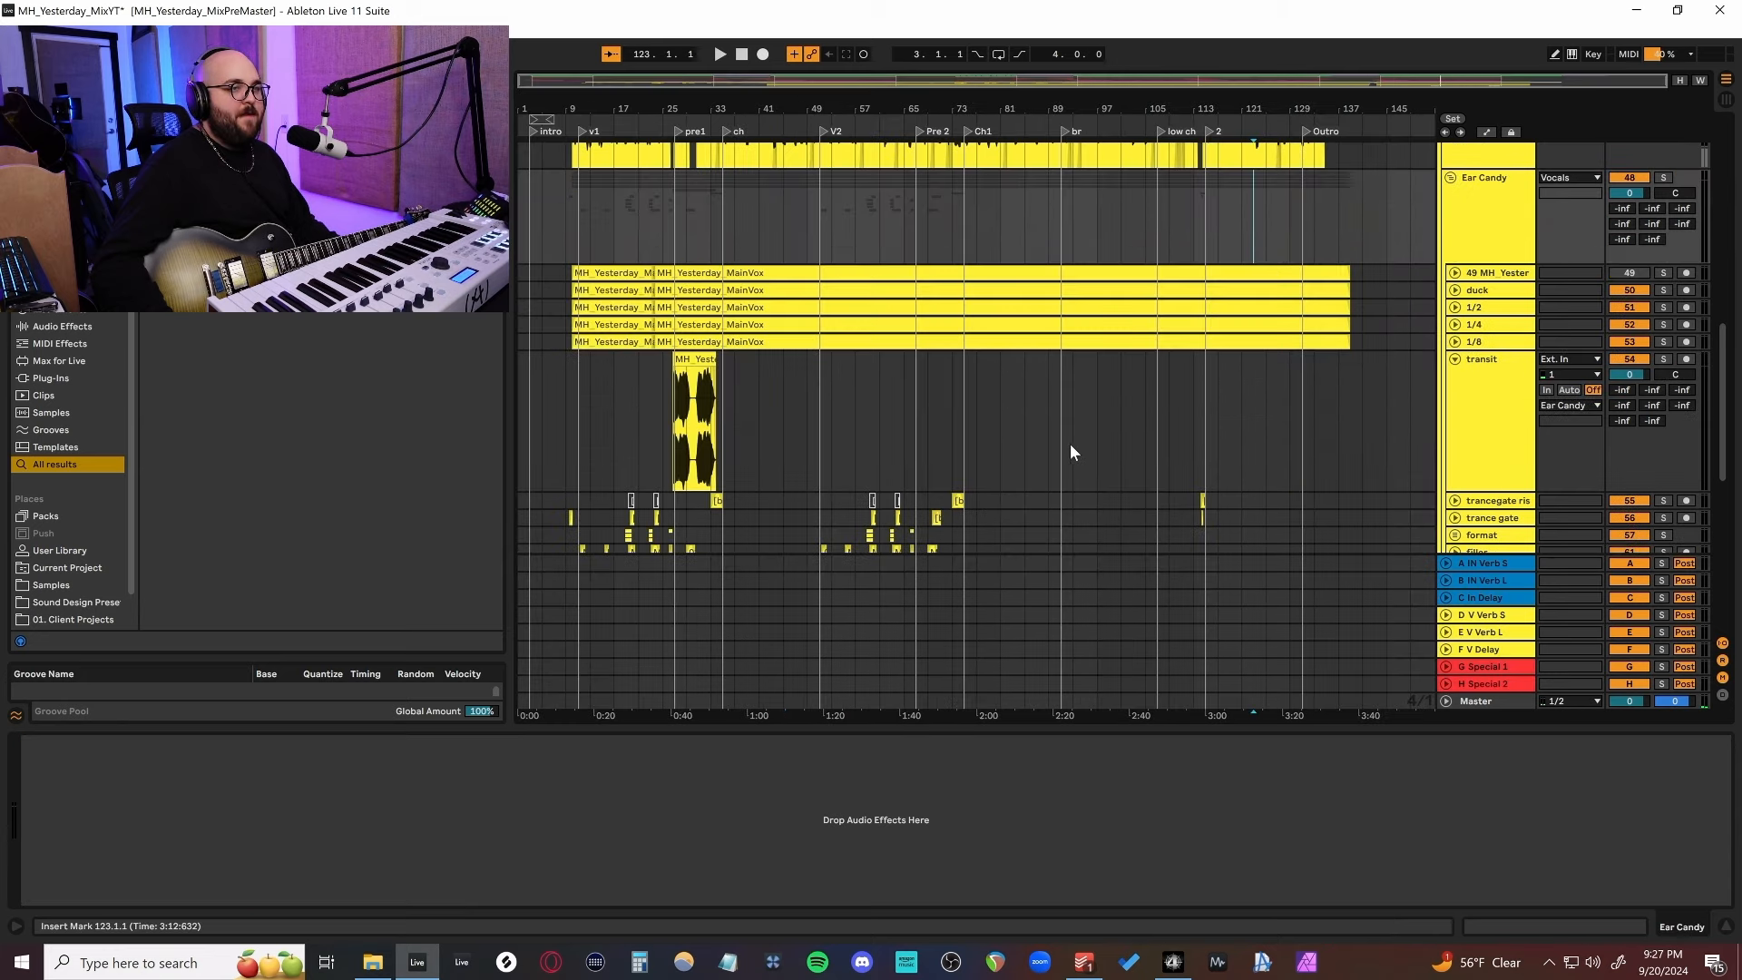
Unfold the duck, 1/2, 1/4 and 1/8 tracks and inspect the MainVox clips on the 49 MH_Yesterday source track.
left_click(1500, 343)
left_click(1485, 294, "shift")
left_click(1455, 291)
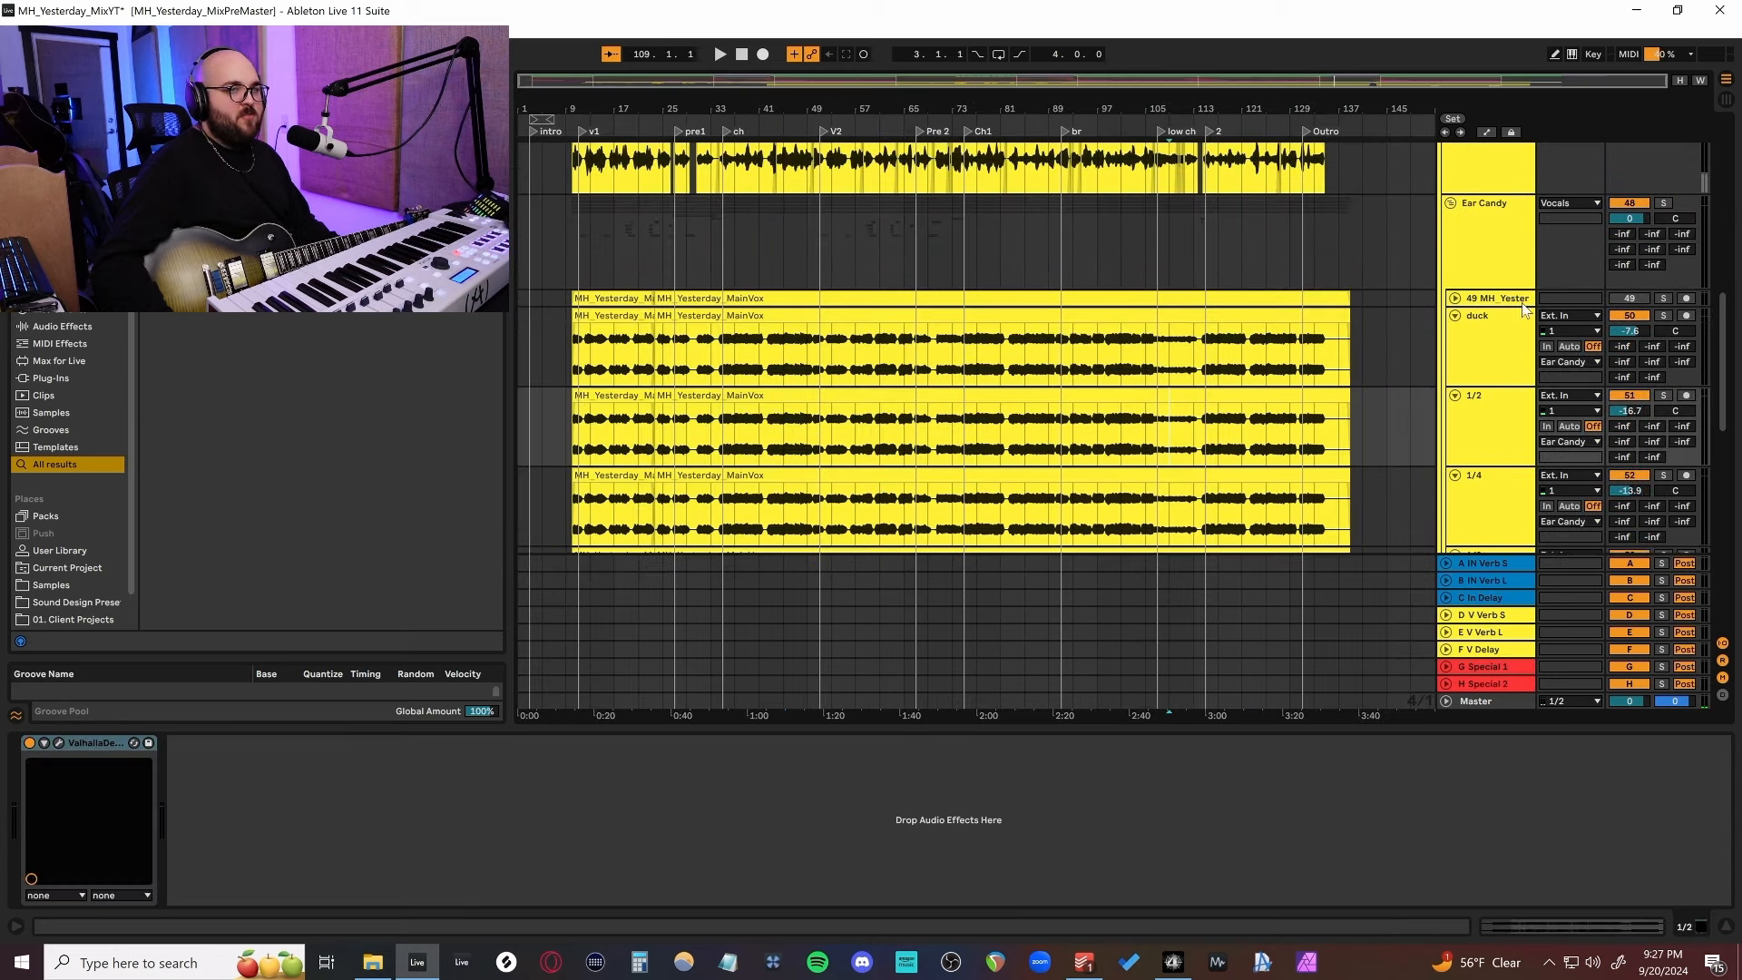
left_click(1455, 299)
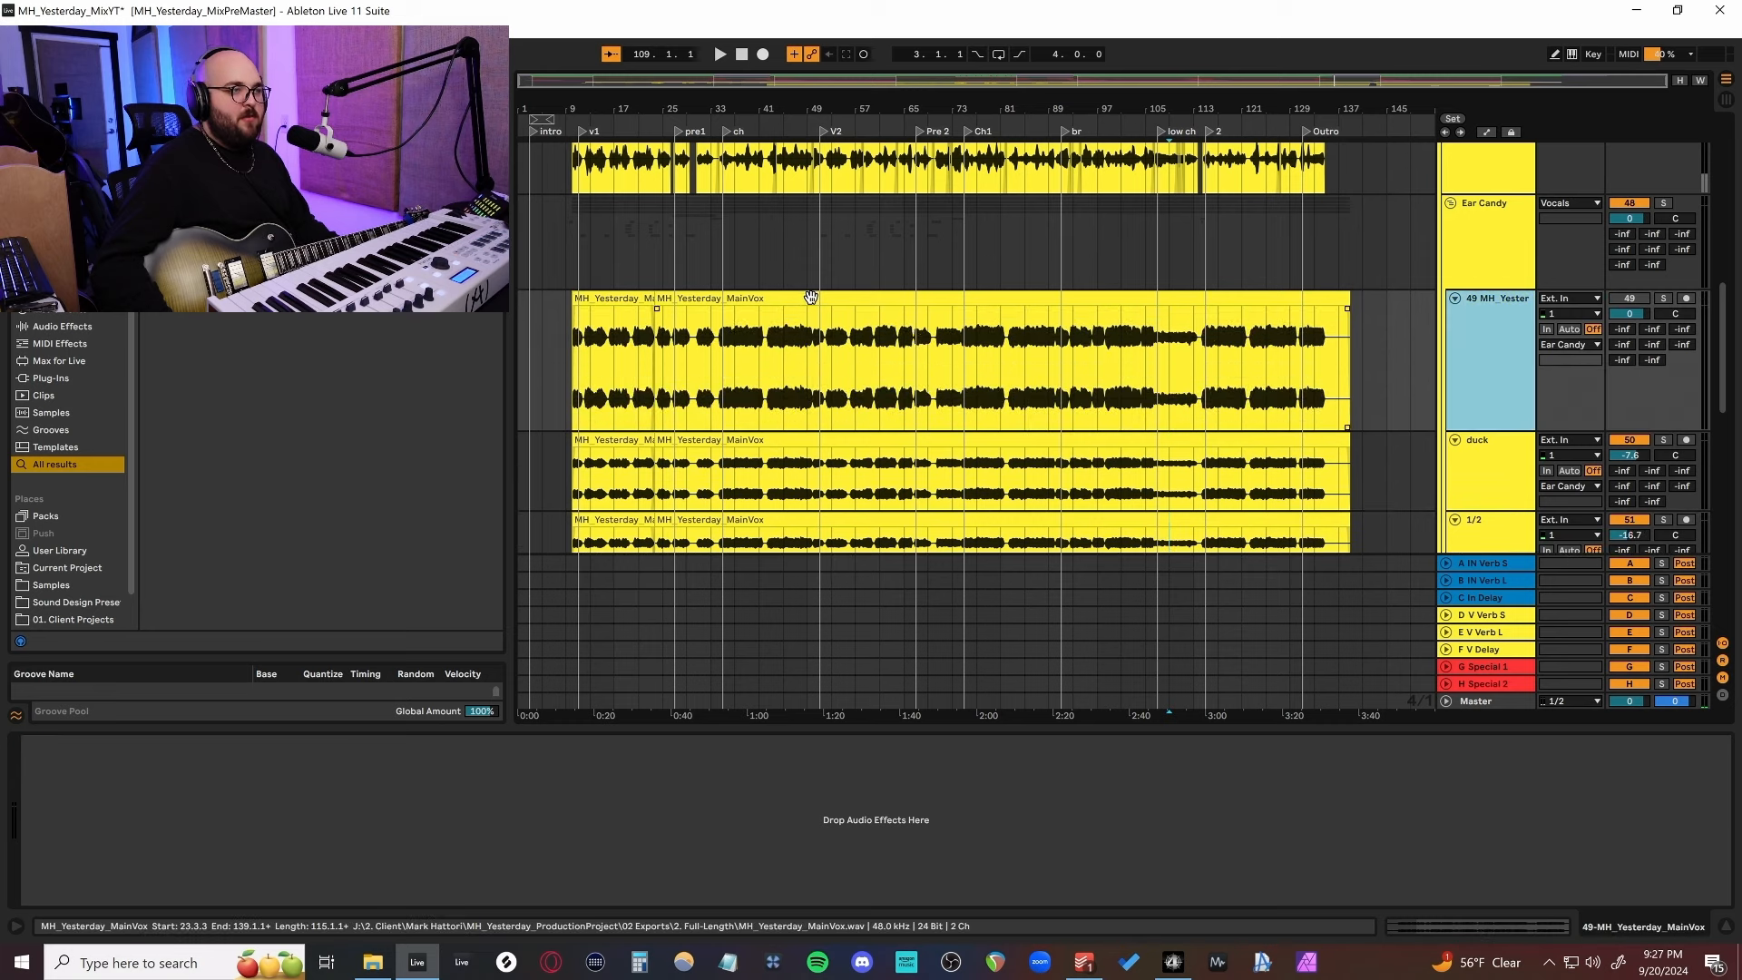
left_click(811, 298)
left_click(619, 298)
left_click(717, 298)
left_click(616, 299)
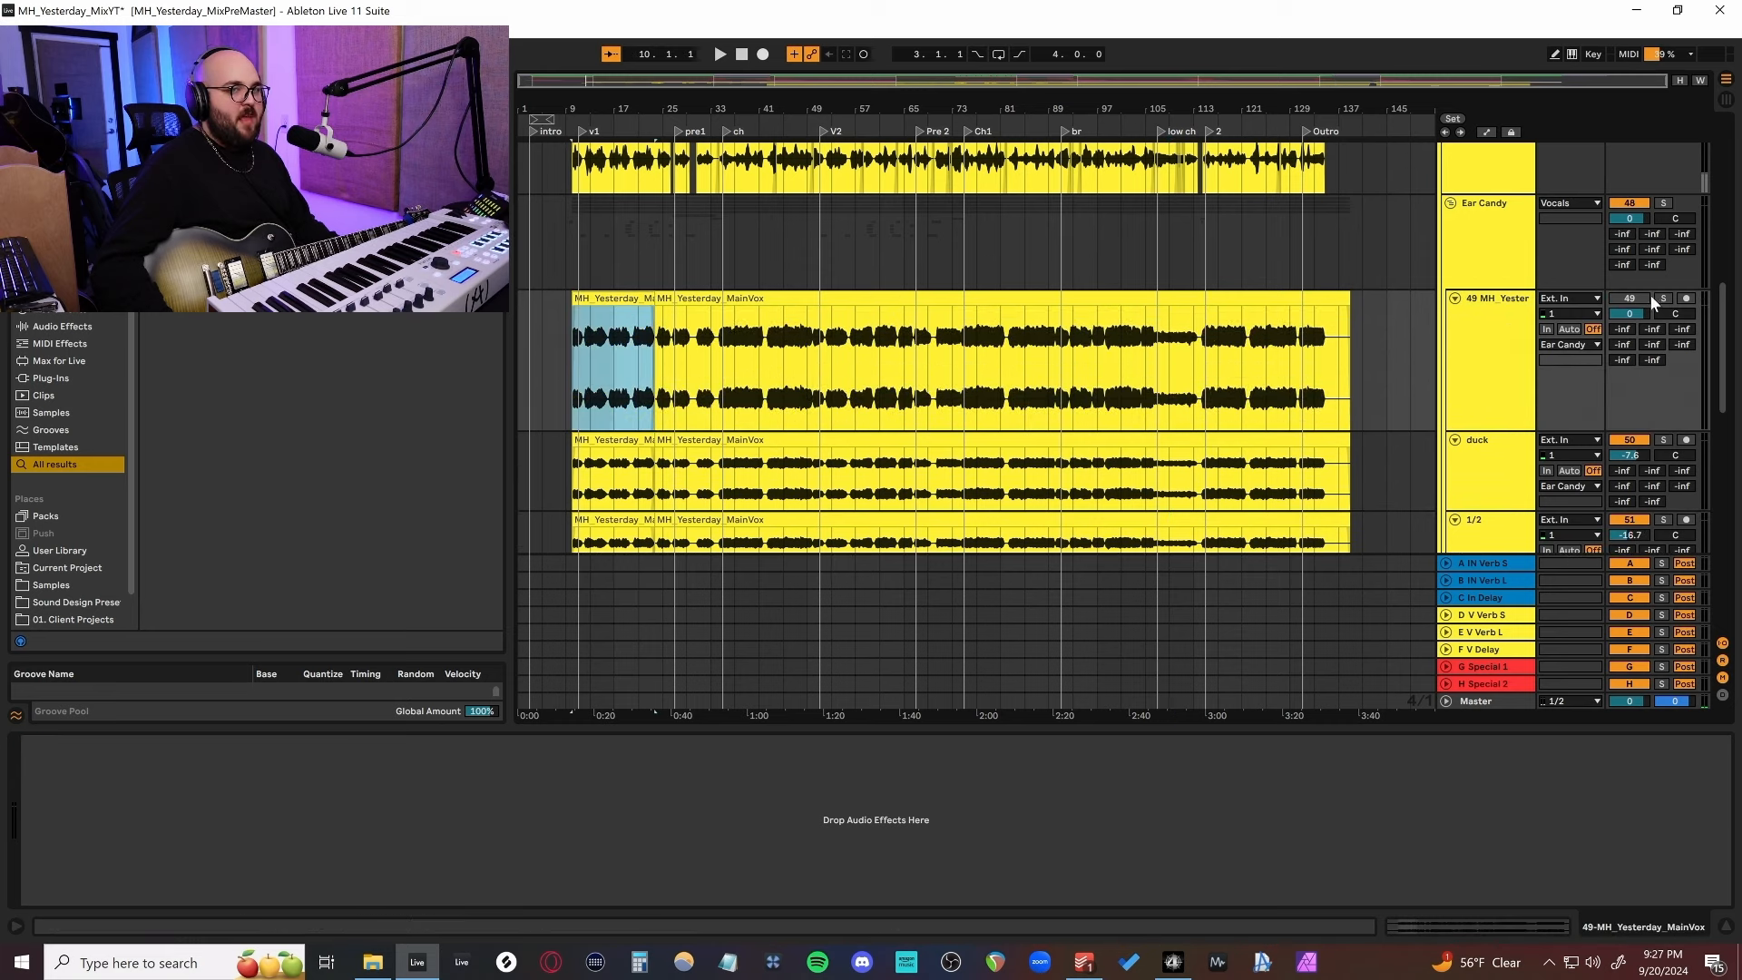
Solo the duck track and play it from 10.1.1 while viewing its ValhallaDelay settings.
scroll(1390, 256, "up", 2)
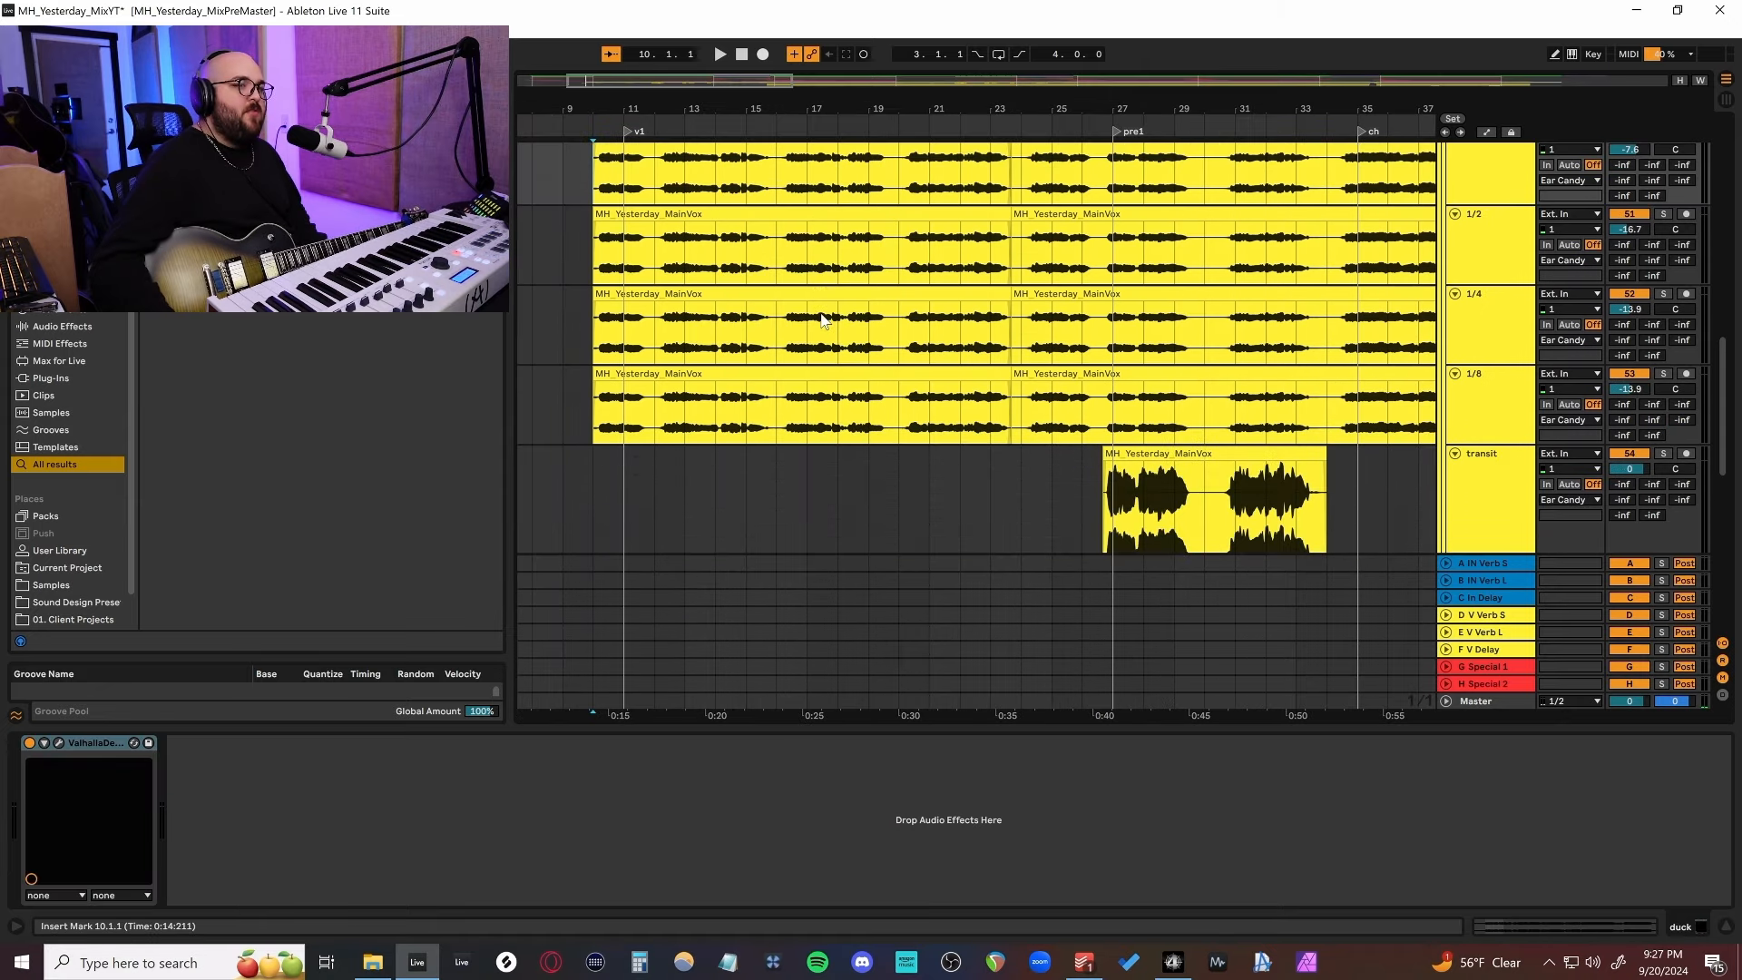
scroll(823, 320, "up", 2)
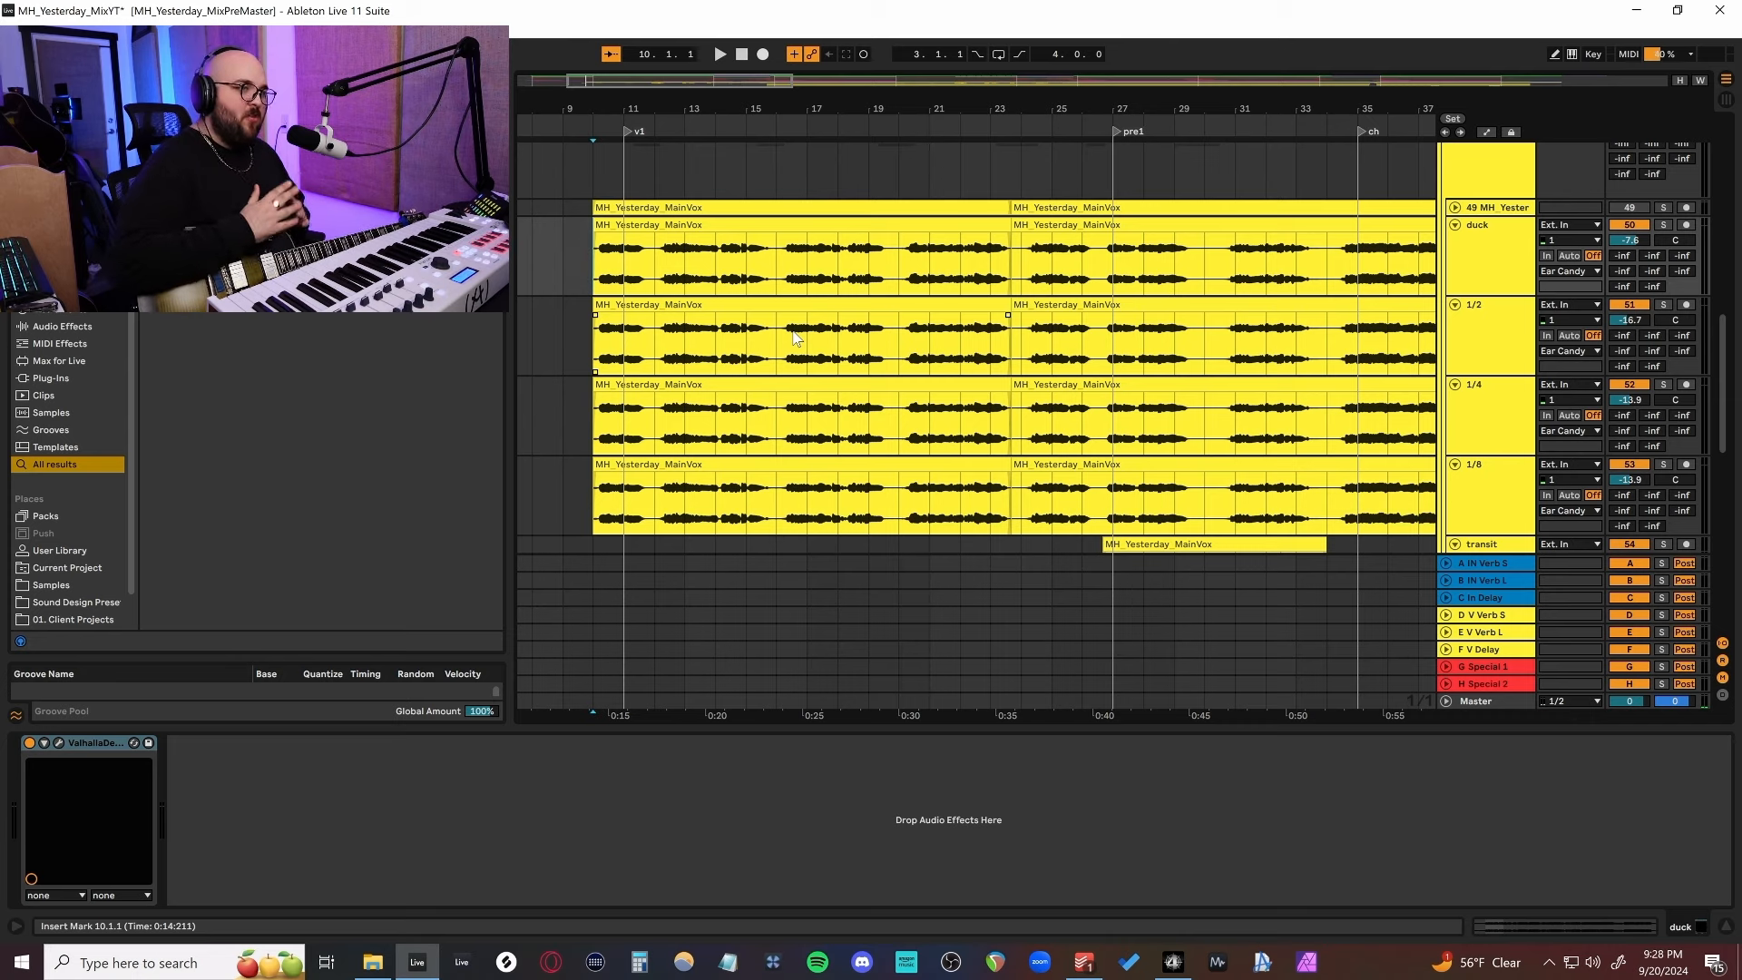
left_click(1498, 257)
left_click(1663, 225)
left_click(1499, 254)
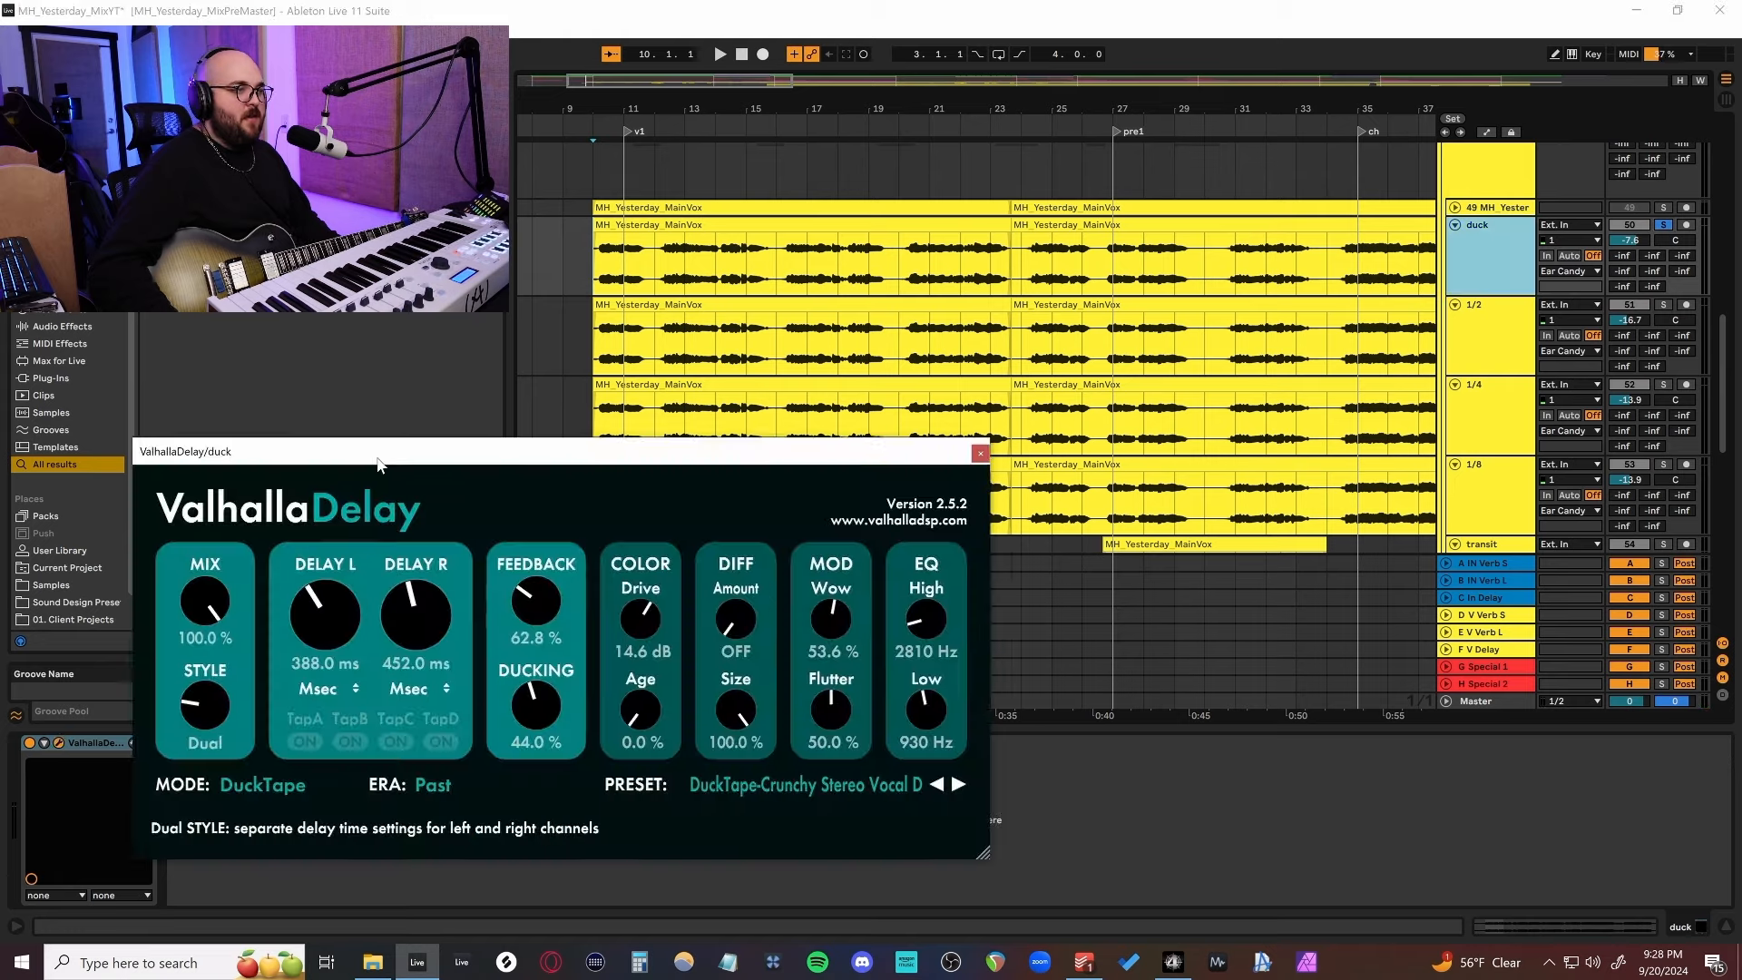
left_click_drag(377, 464, 921, 467)
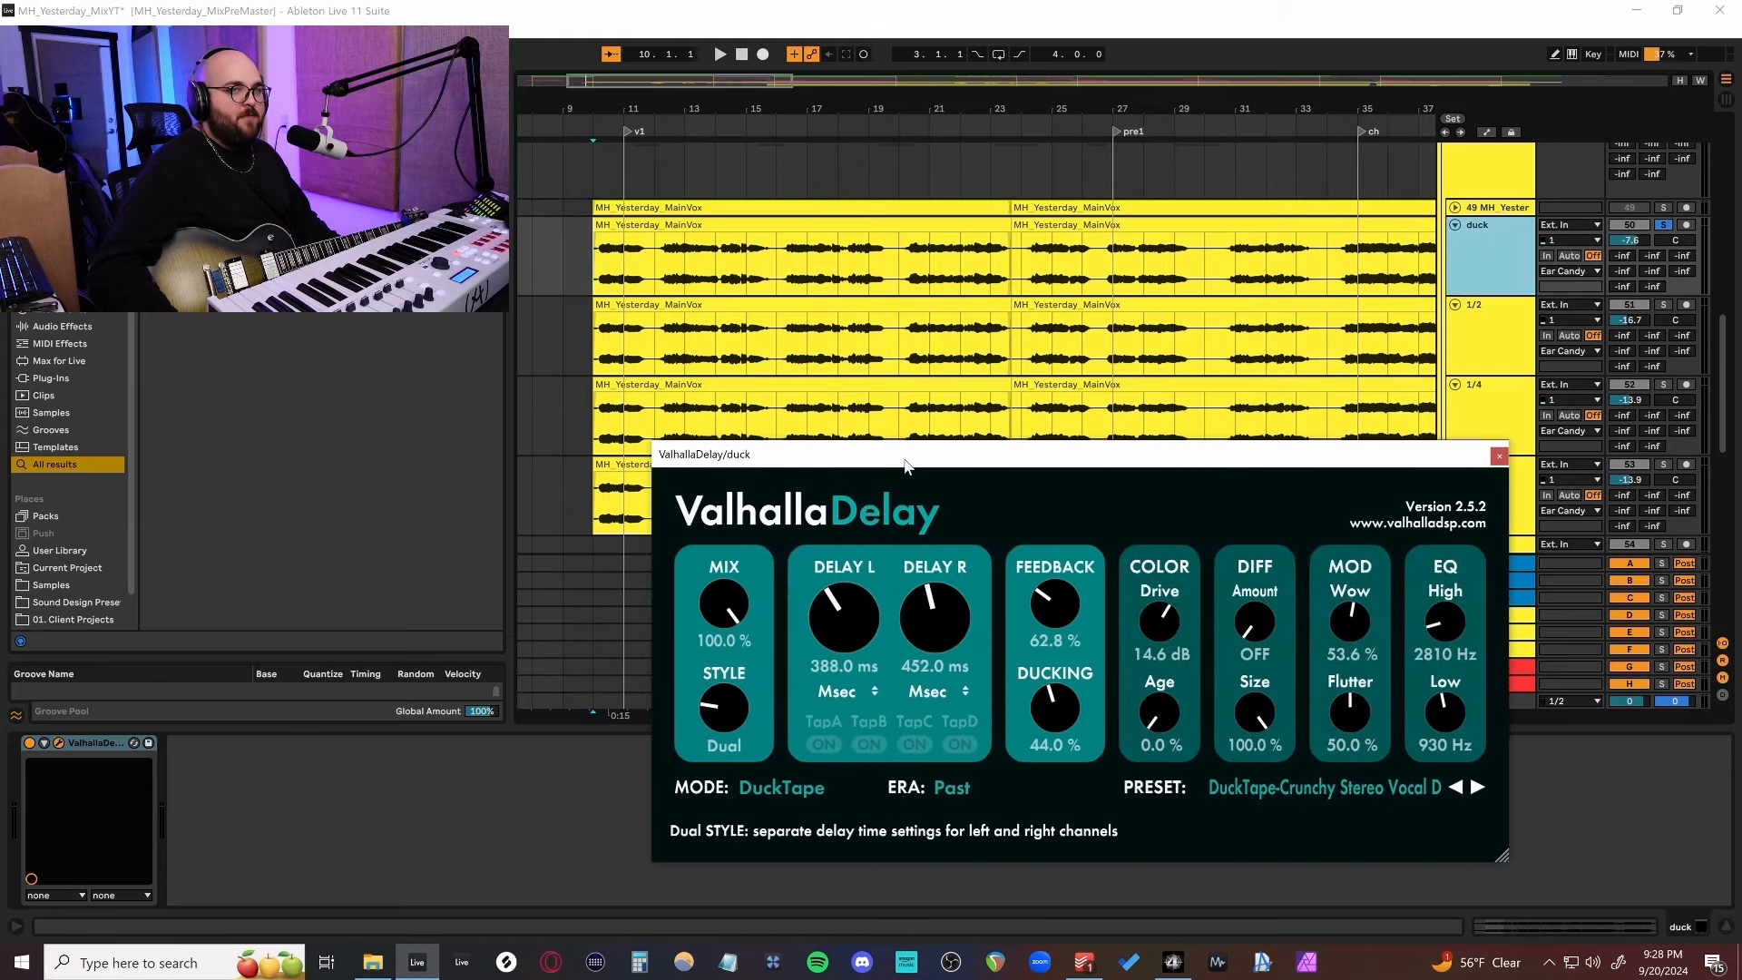
key("space")
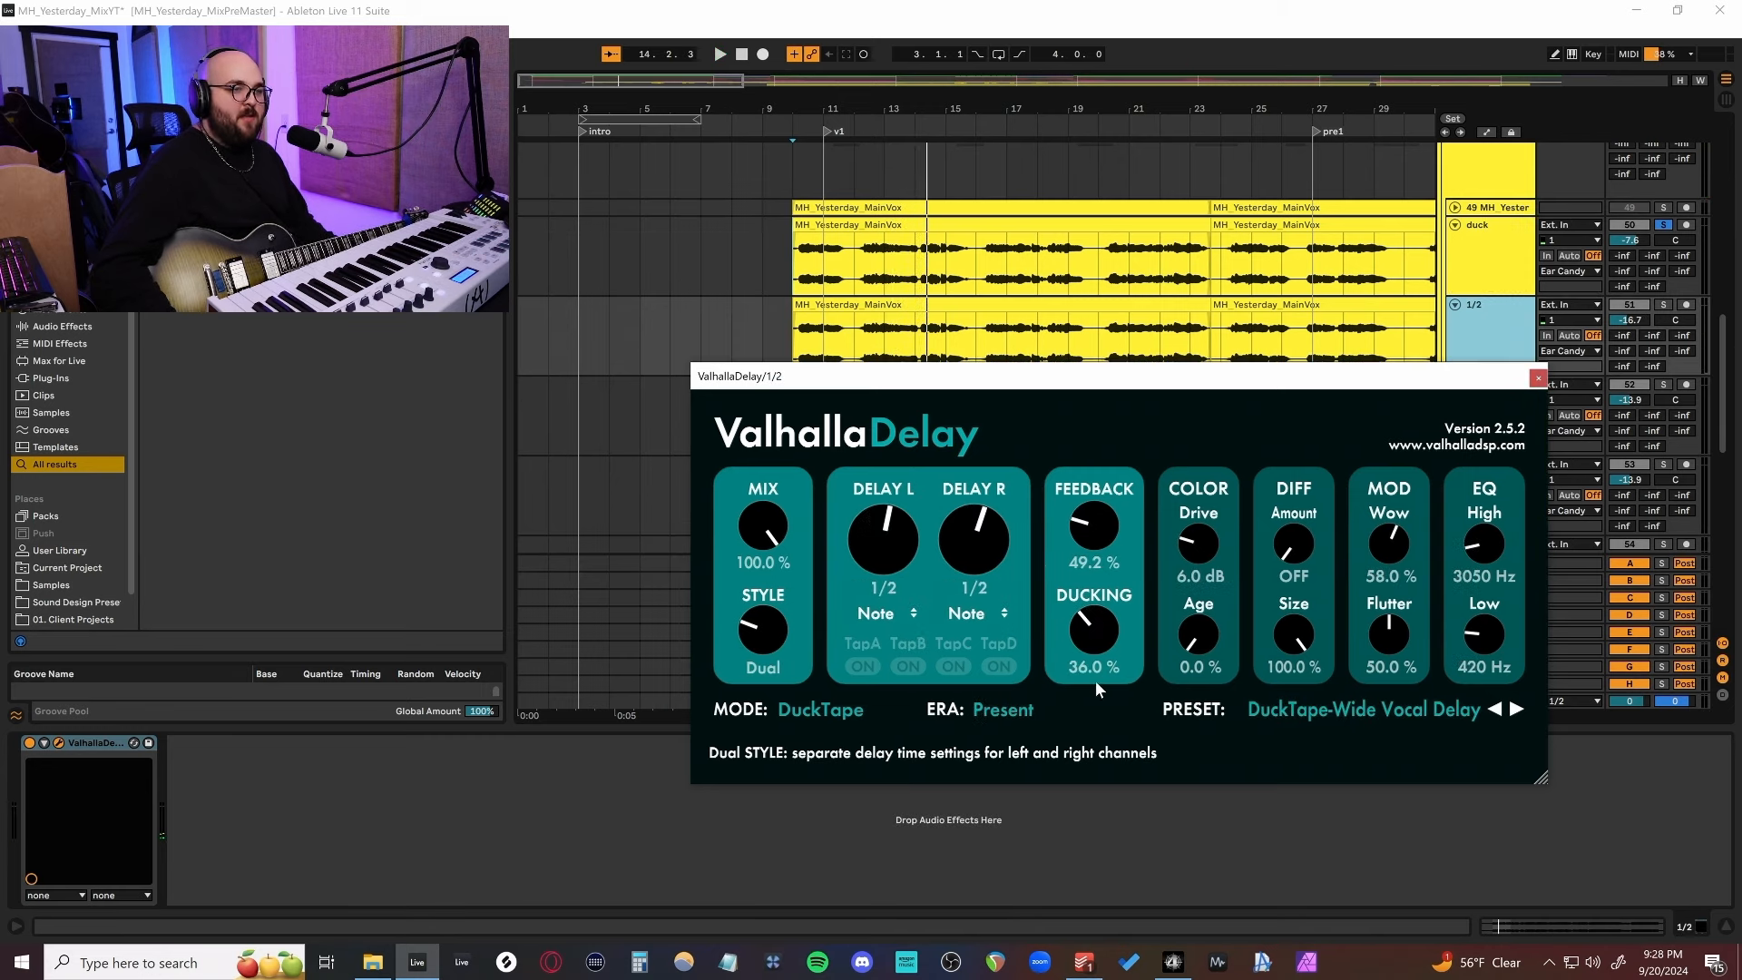
Solo and play the 1/2 track while viewing its ValhallaDelay, and check the delay device on the 1/4 track.
left_click(1664, 308)
key("space")
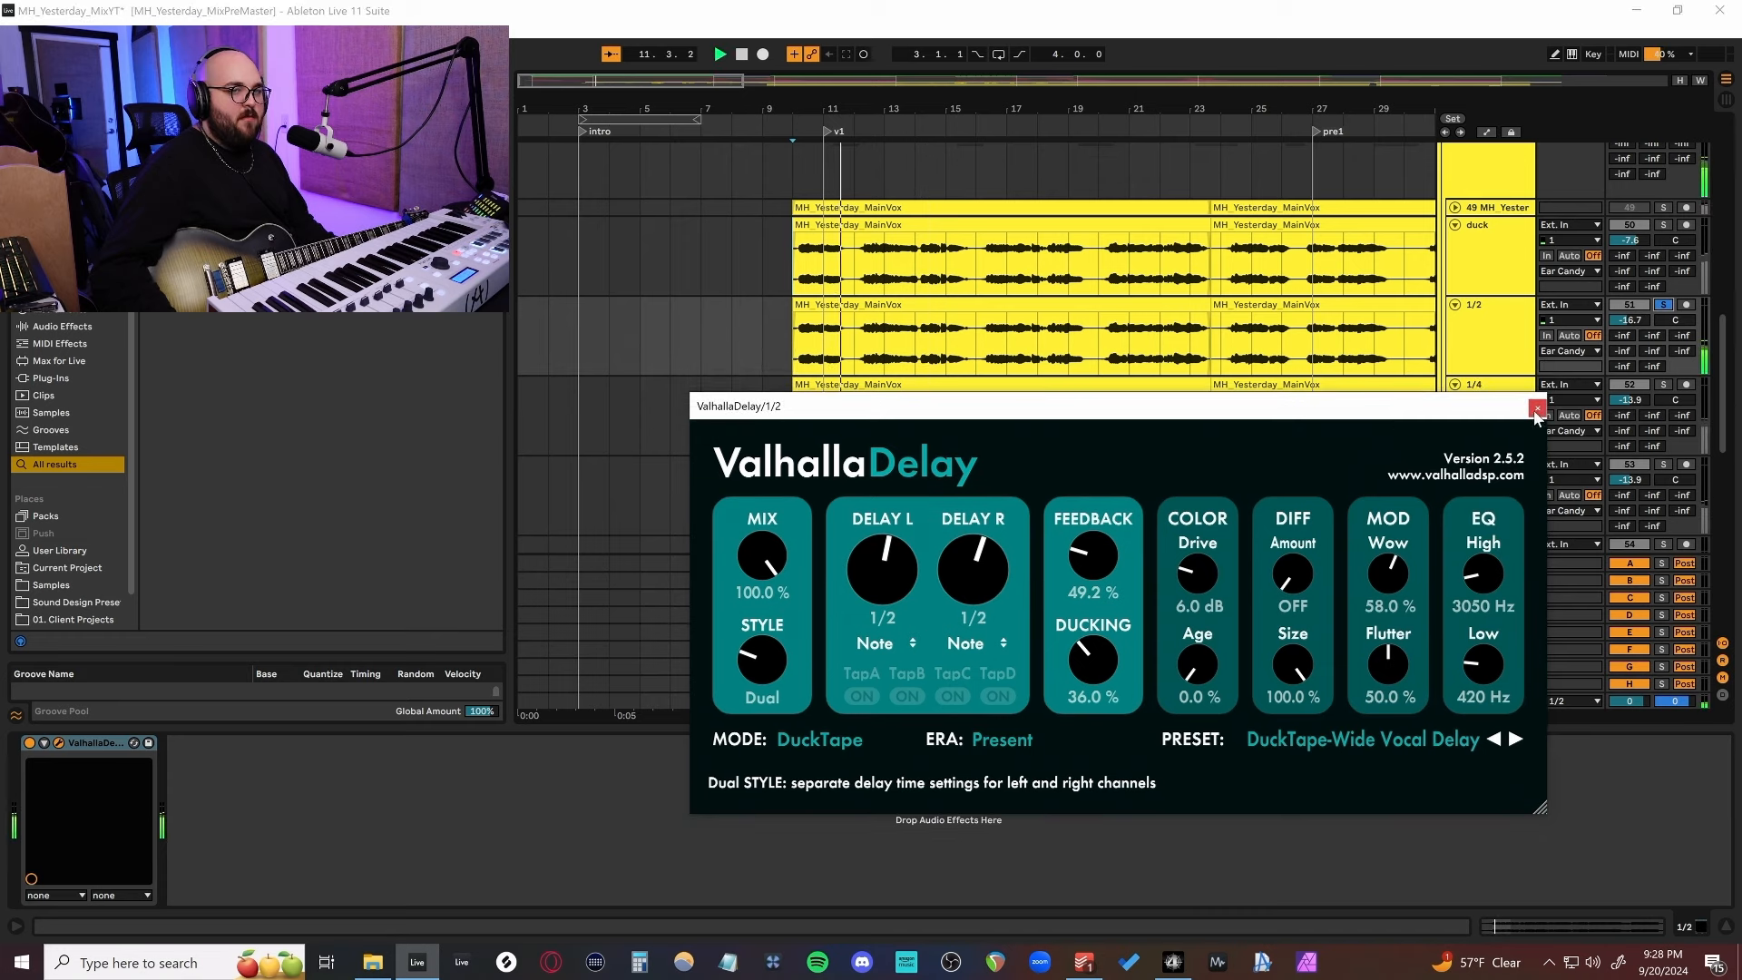
left_click(1537, 408)
left_click(1500, 417)
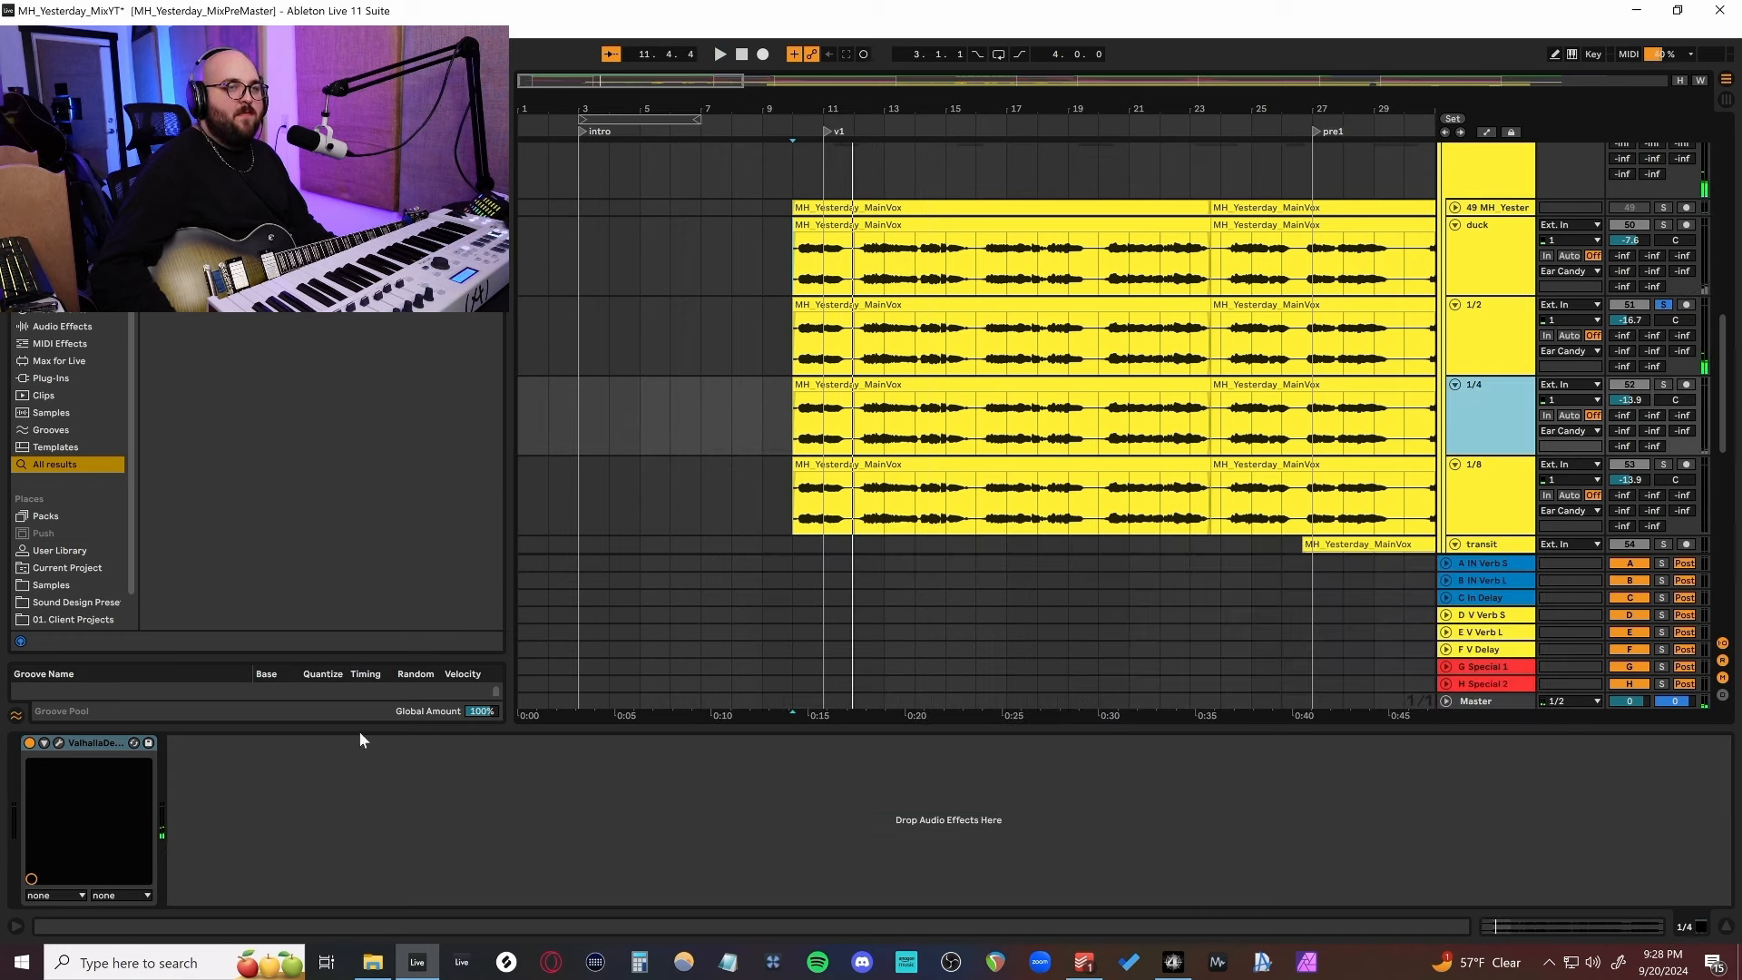
left_click_drag(1016, 379, 945, 383)
left_click(1516, 373)
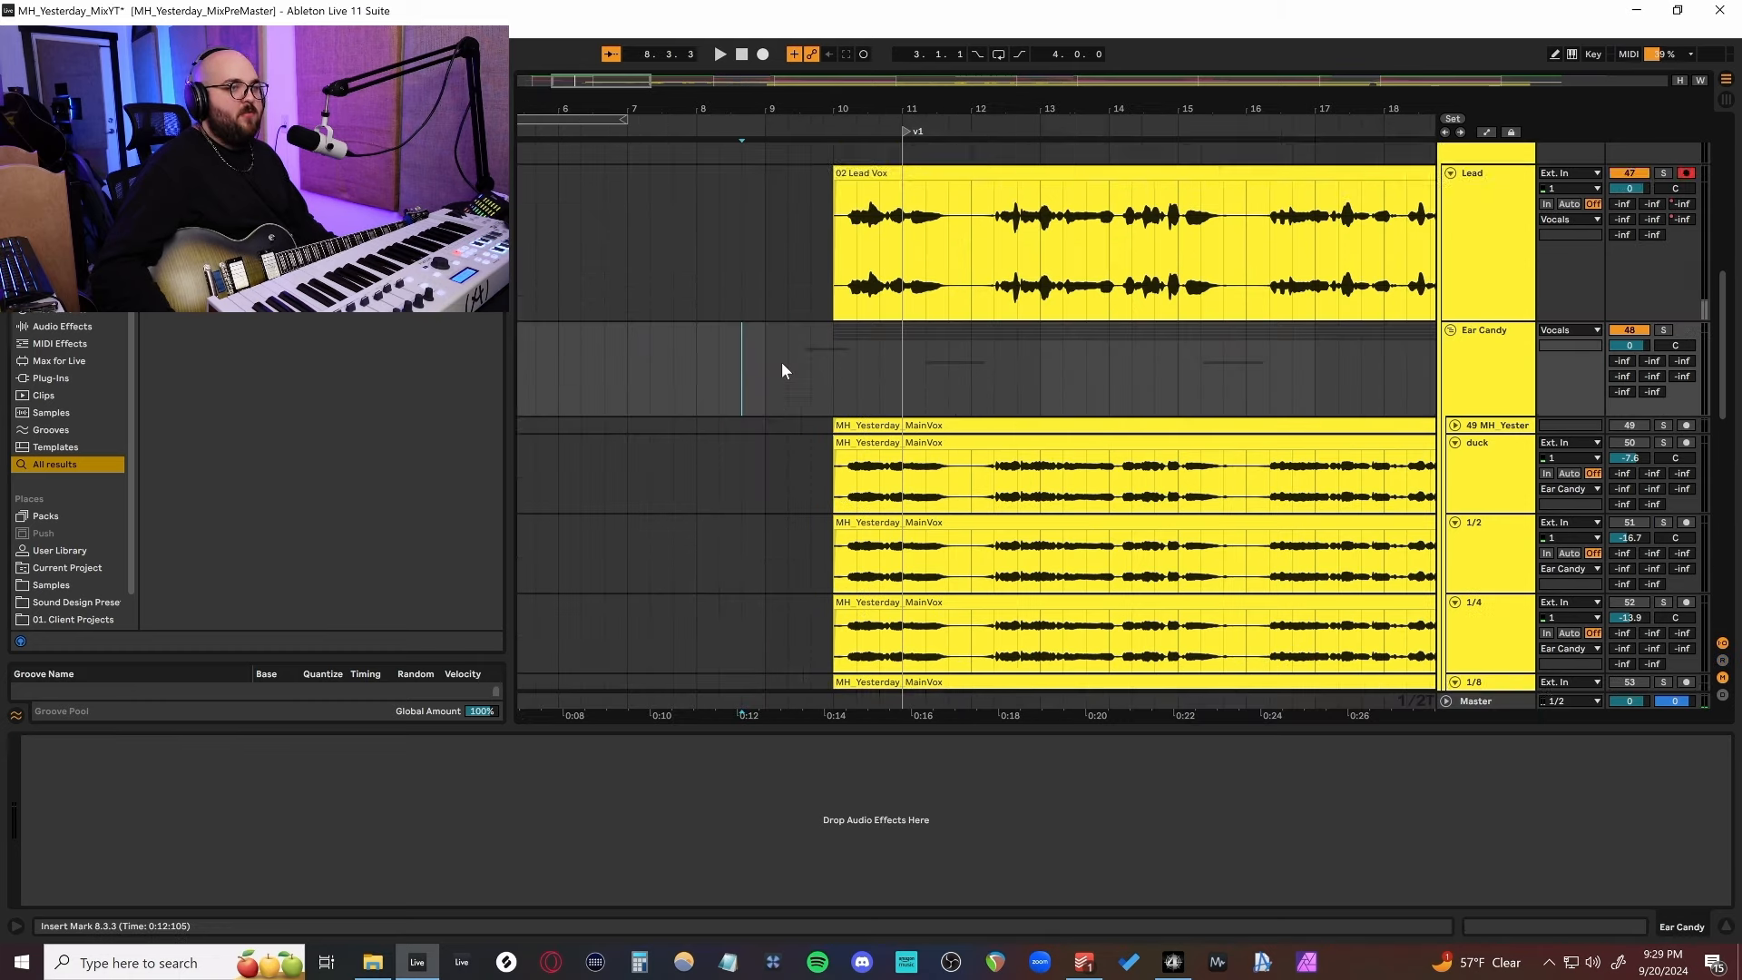
Compare the vocals from just after bar 9 with the duck, 1/2, 1/4 and 1/8 delay tracks deactivated and reactivated.
scroll(781, 366, "down", 2)
scroll(778, 367, "up", 1)
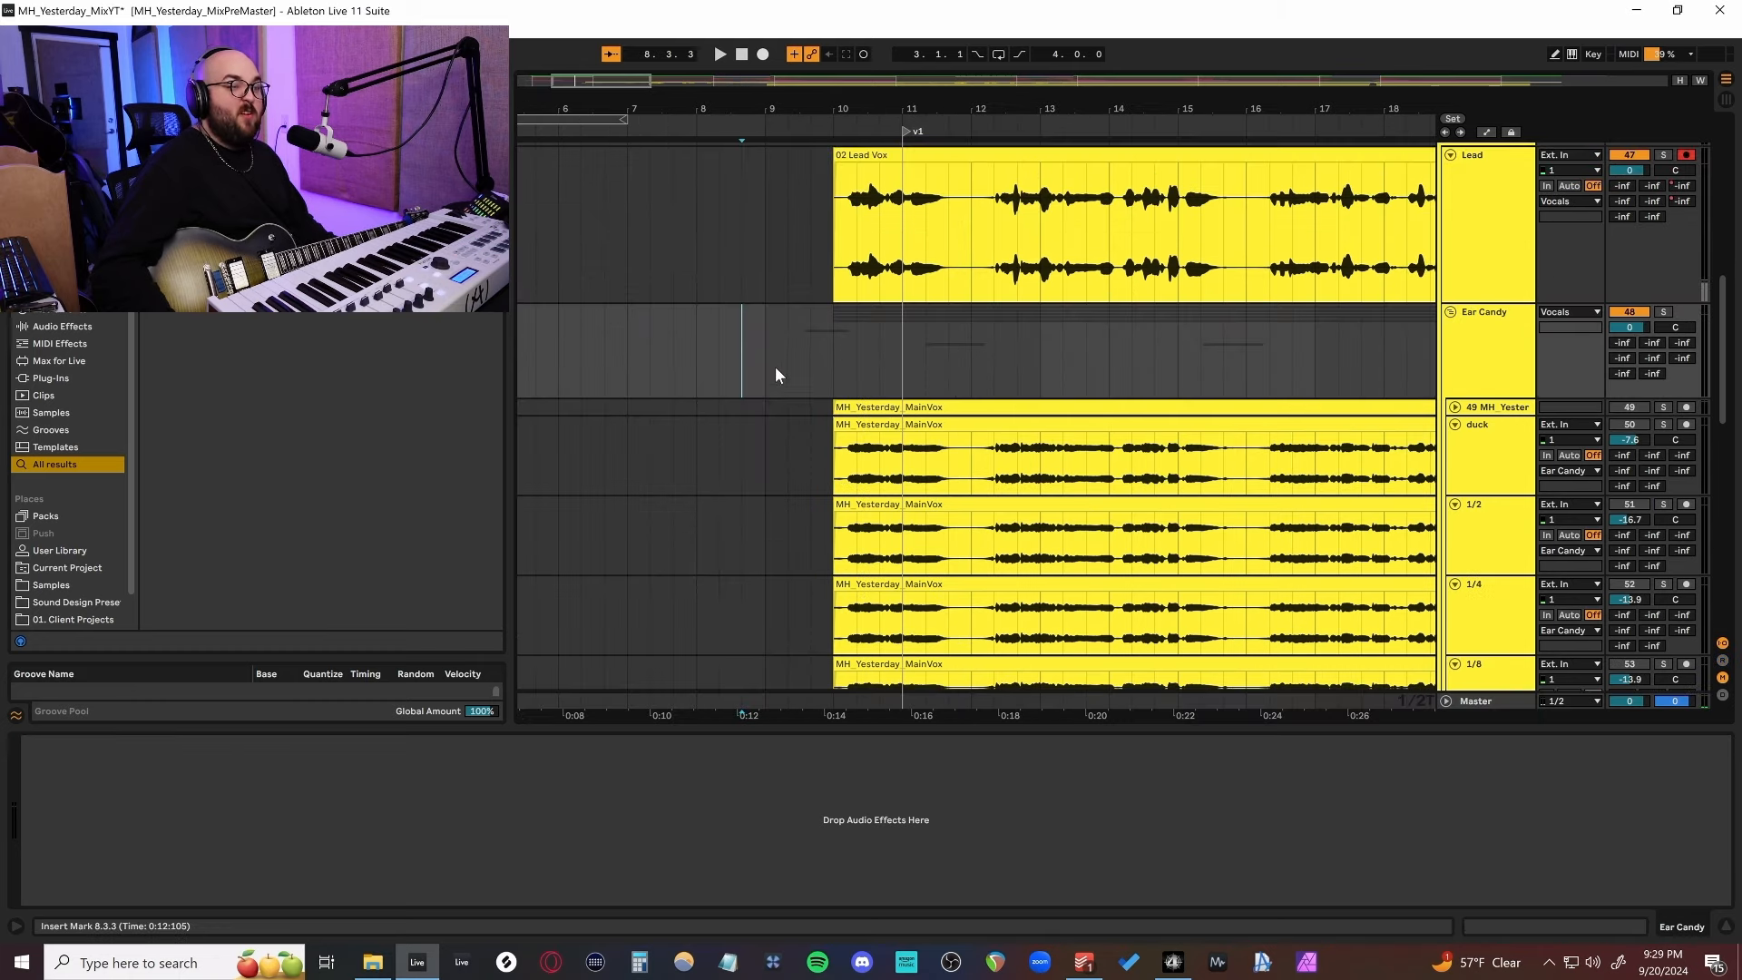
left_click(785, 364)
key("space")
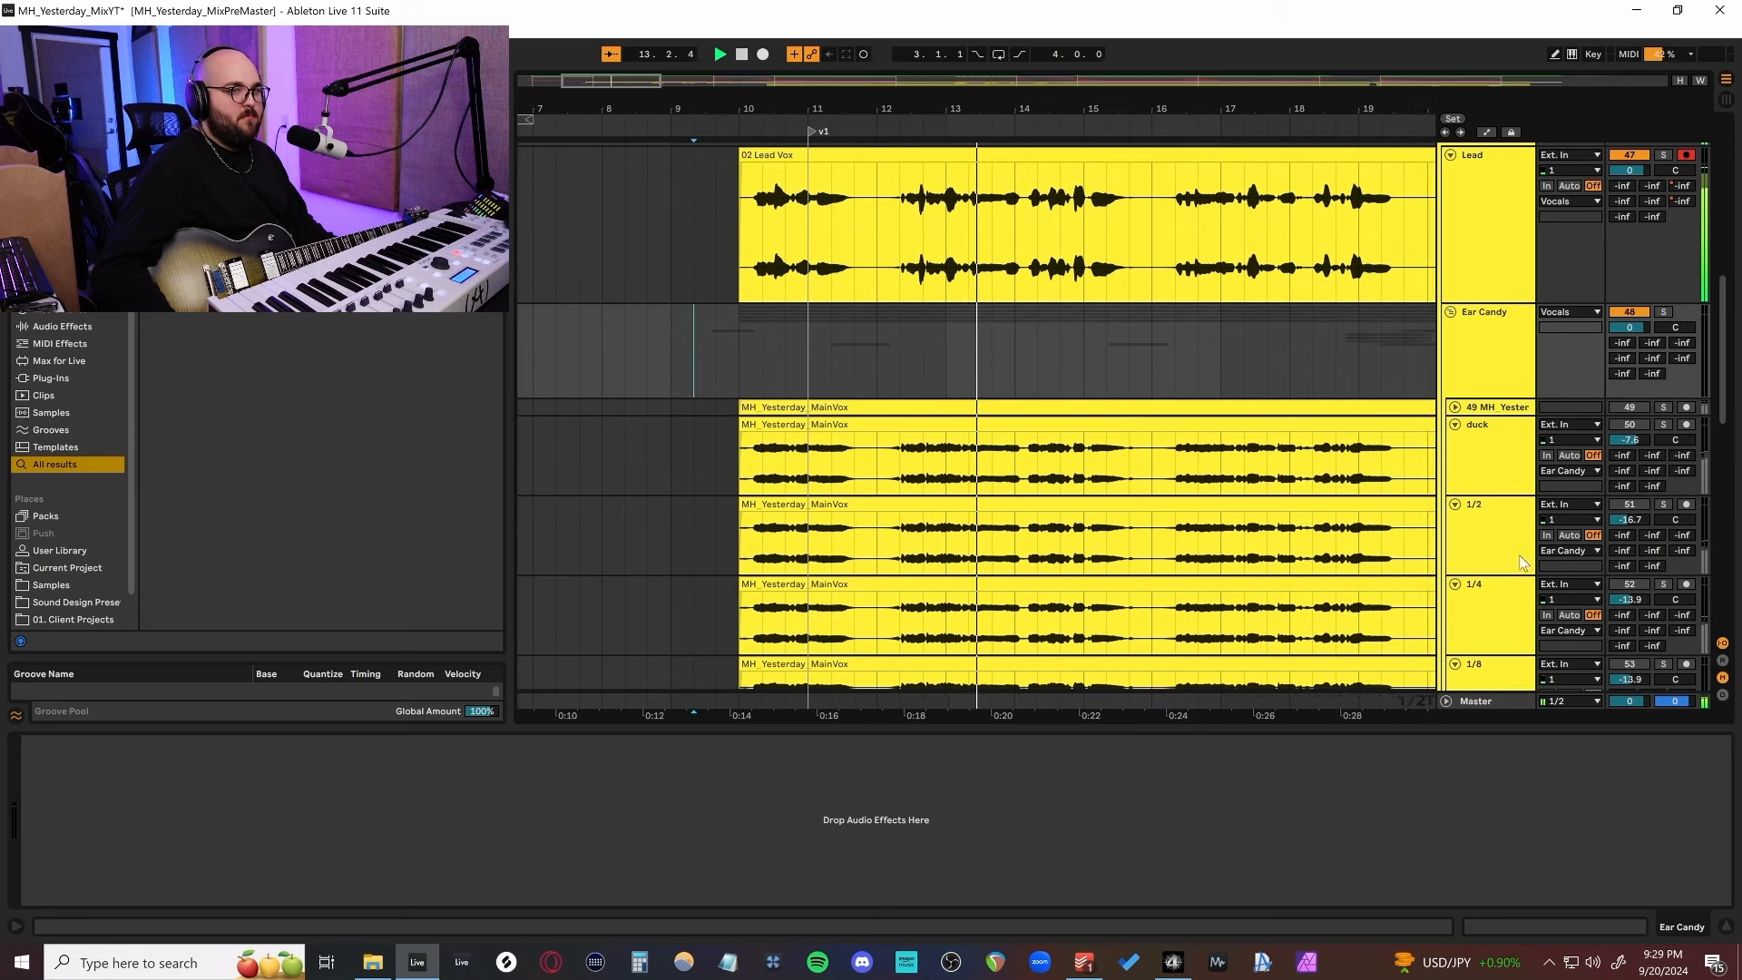
key("space")
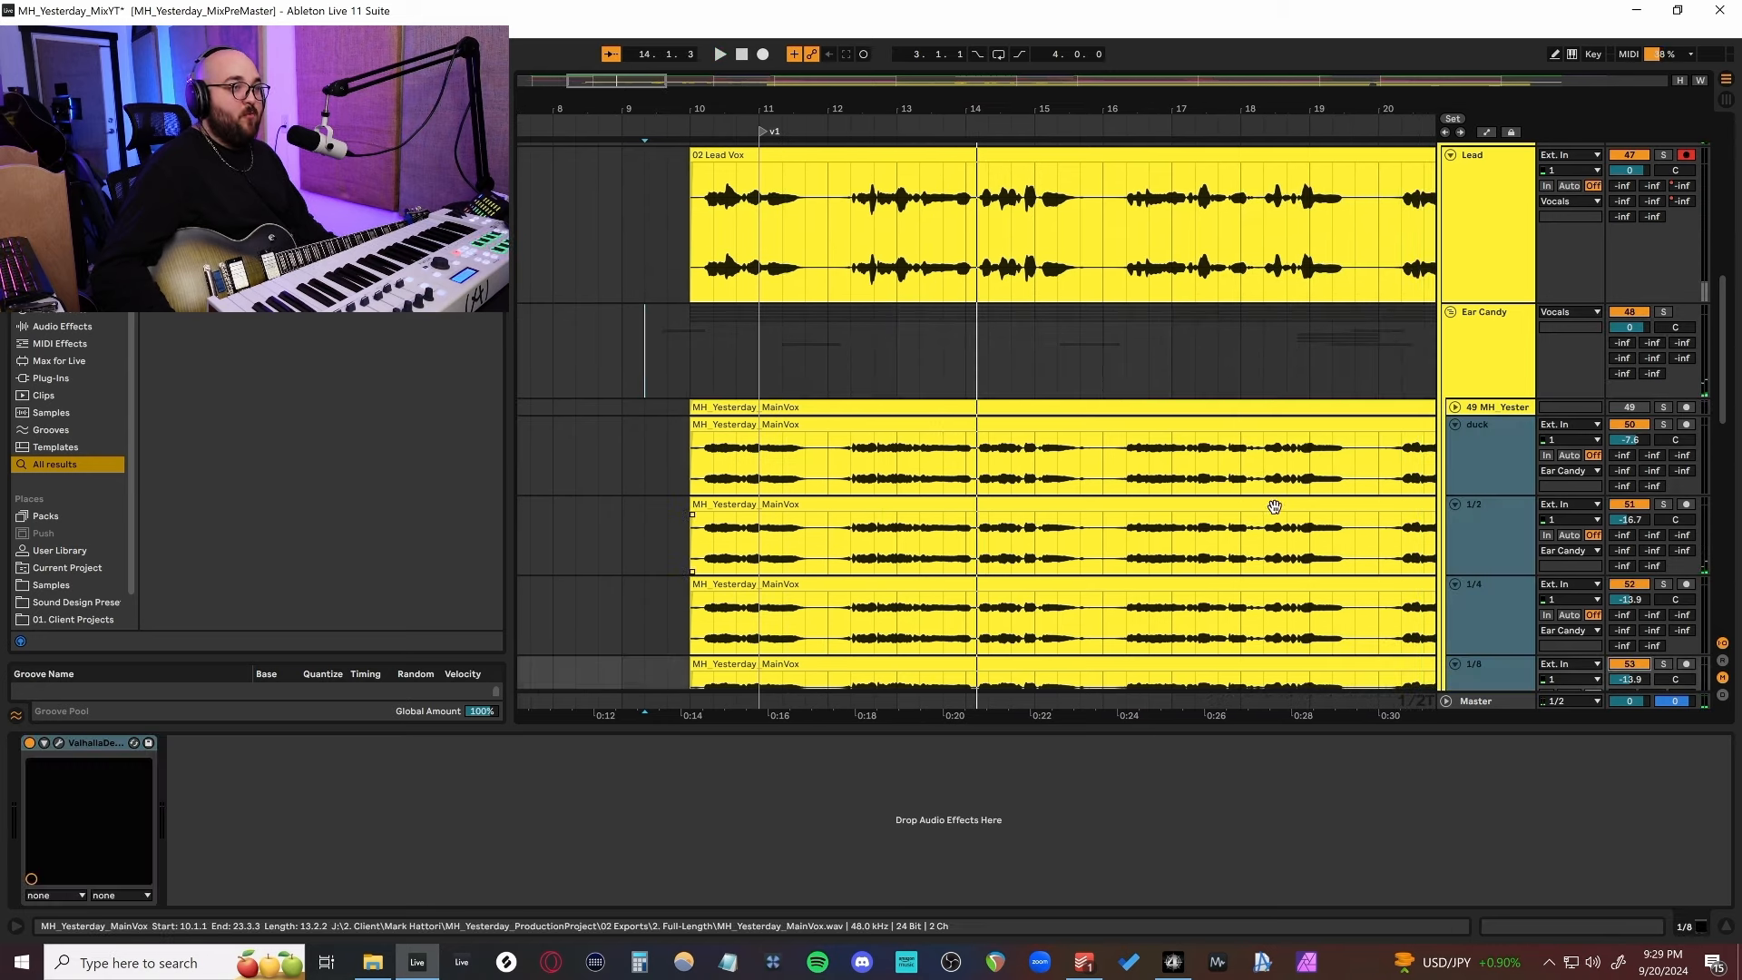
key("space")
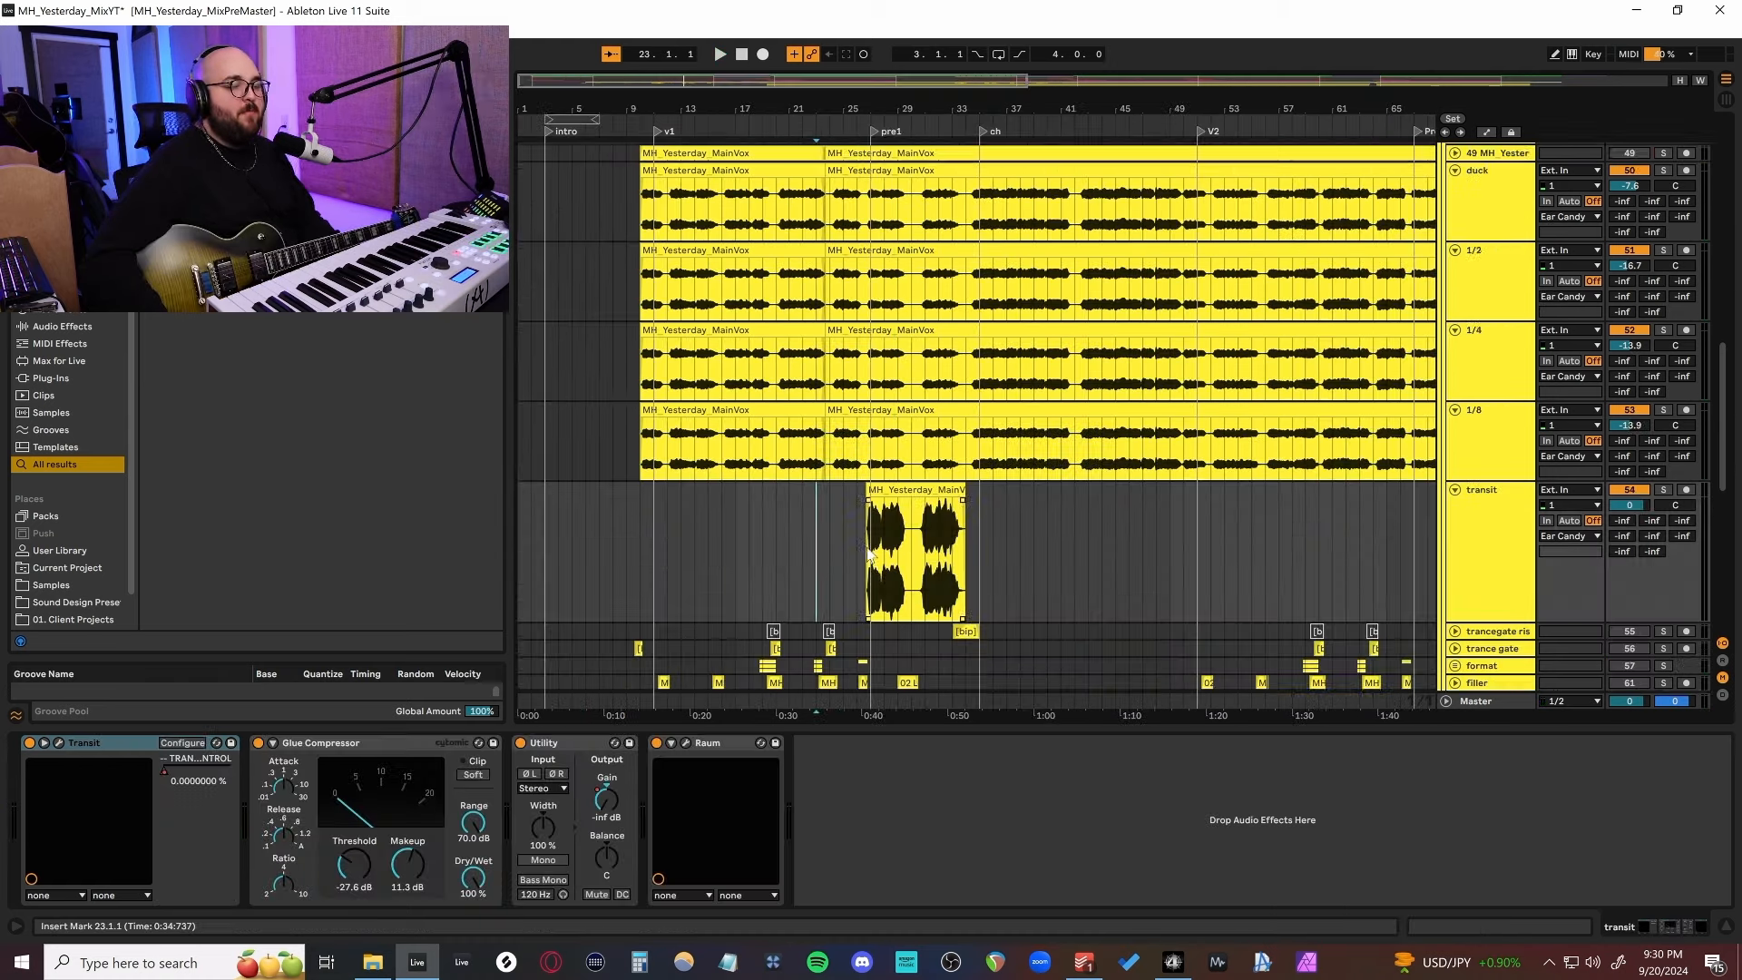
Play the vocals from 26.2.2 through the transit track's MainVox clip in the pre1 section.
scroll(859, 481, "down", 1)
scroll(857, 475, "up", 5)
left_click(880, 479)
scroll(937, 496, "up", 1)
key("space")
left_click(876, 489)
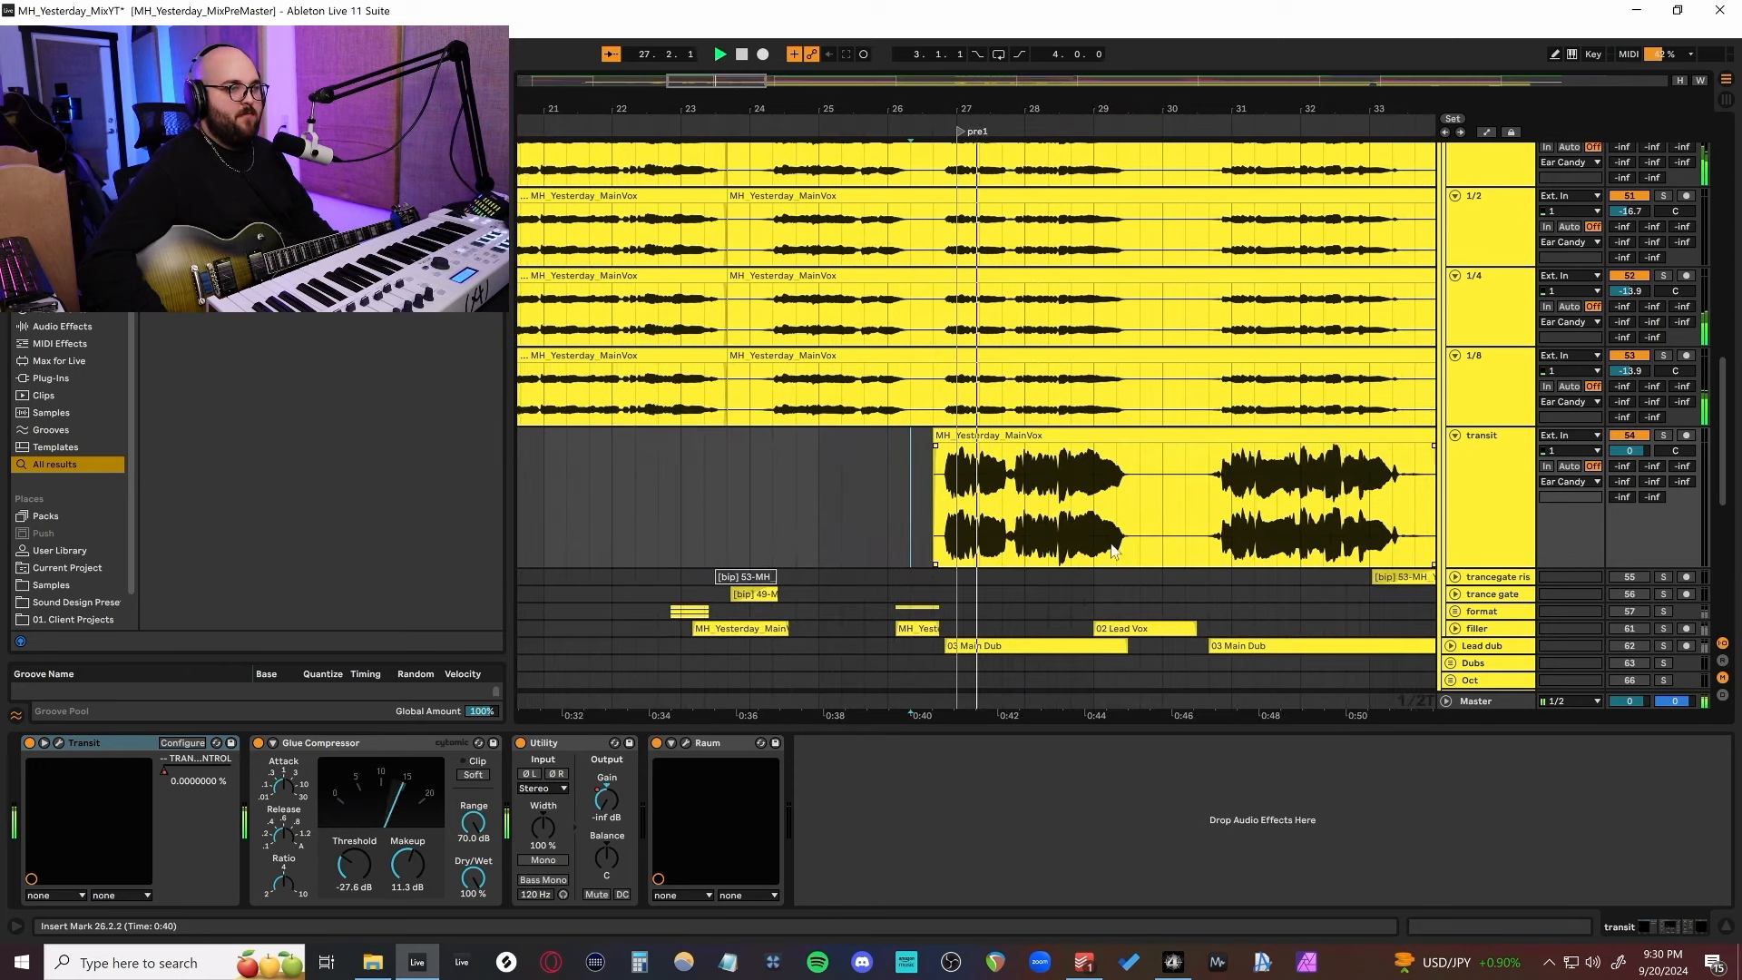
scroll(1130, 540, "down", 1)
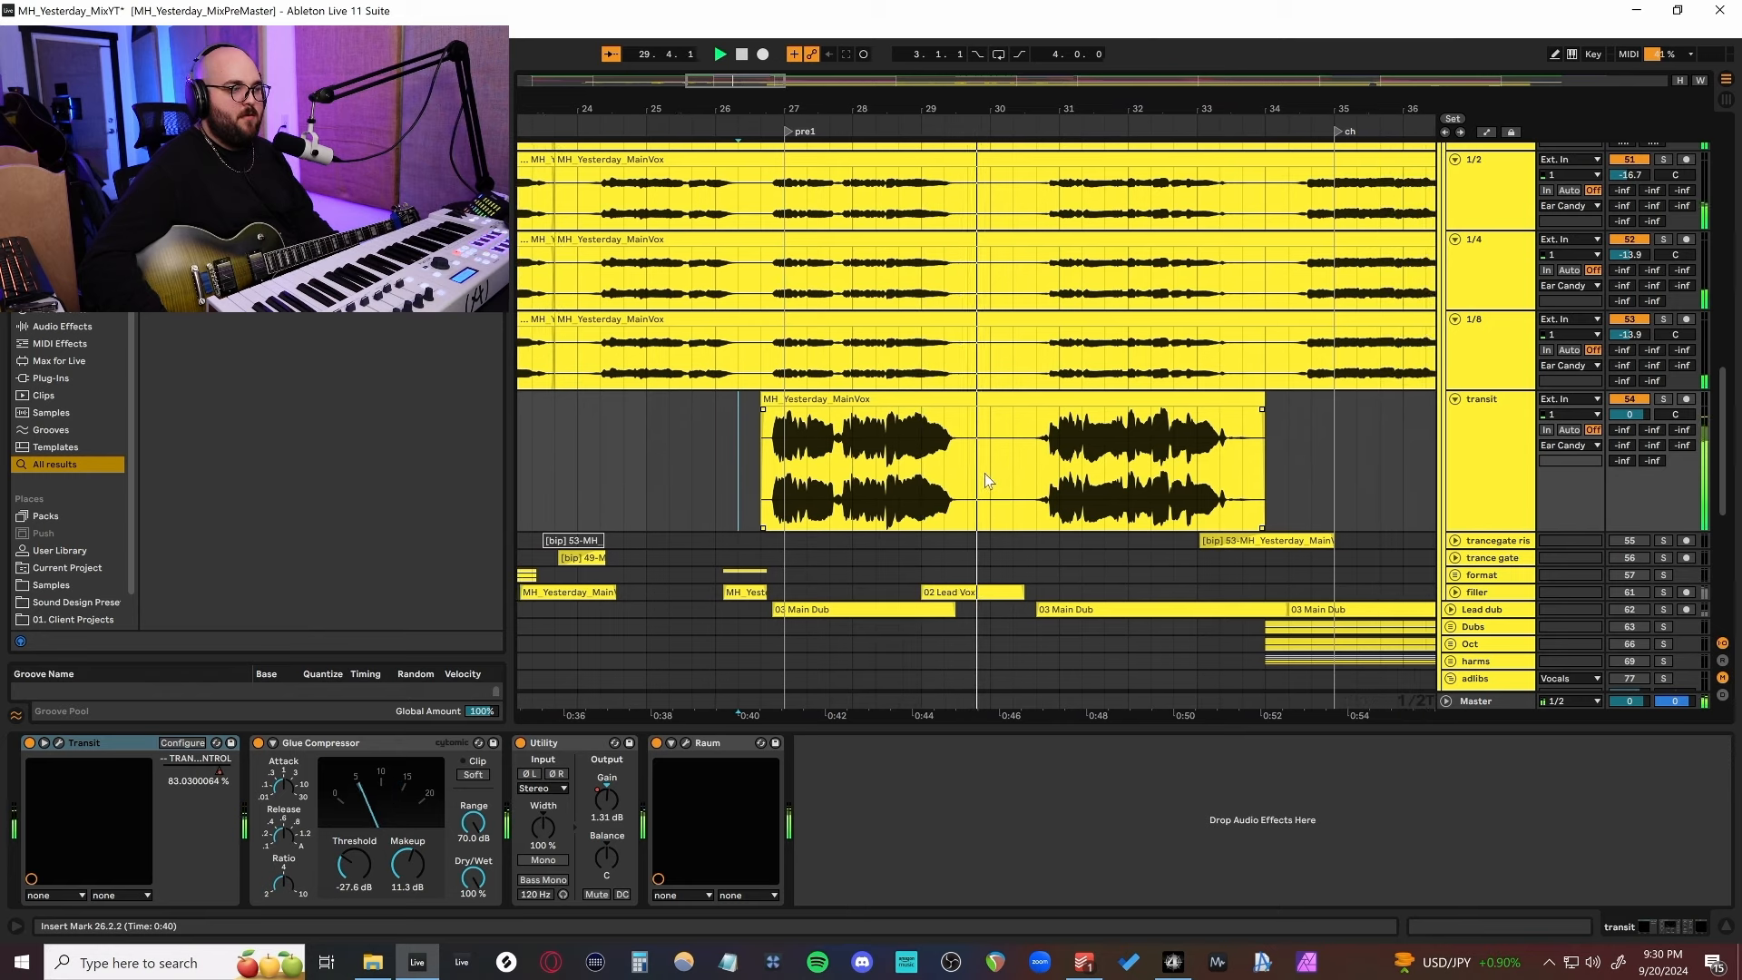
Play the transit track's pre1 passage while viewing its Transit plug-in and the Transition Control automation.
key("ctrl+alt+p")
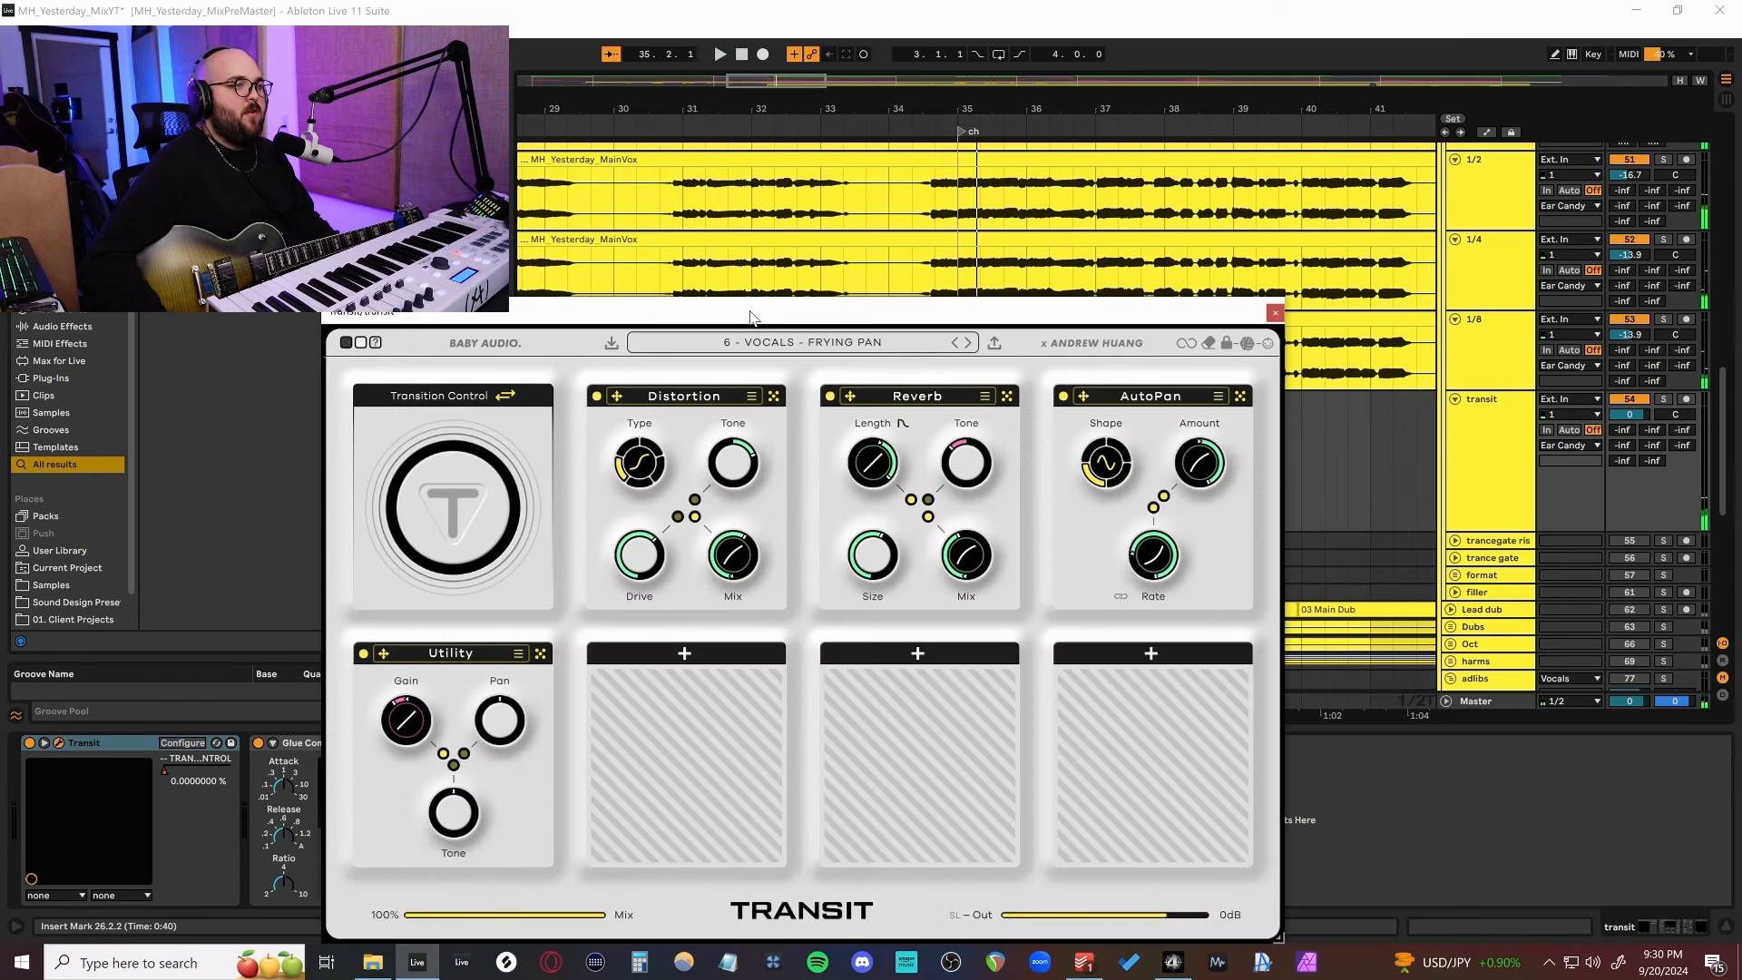
left_click_drag(763, 328, 1104, 413)
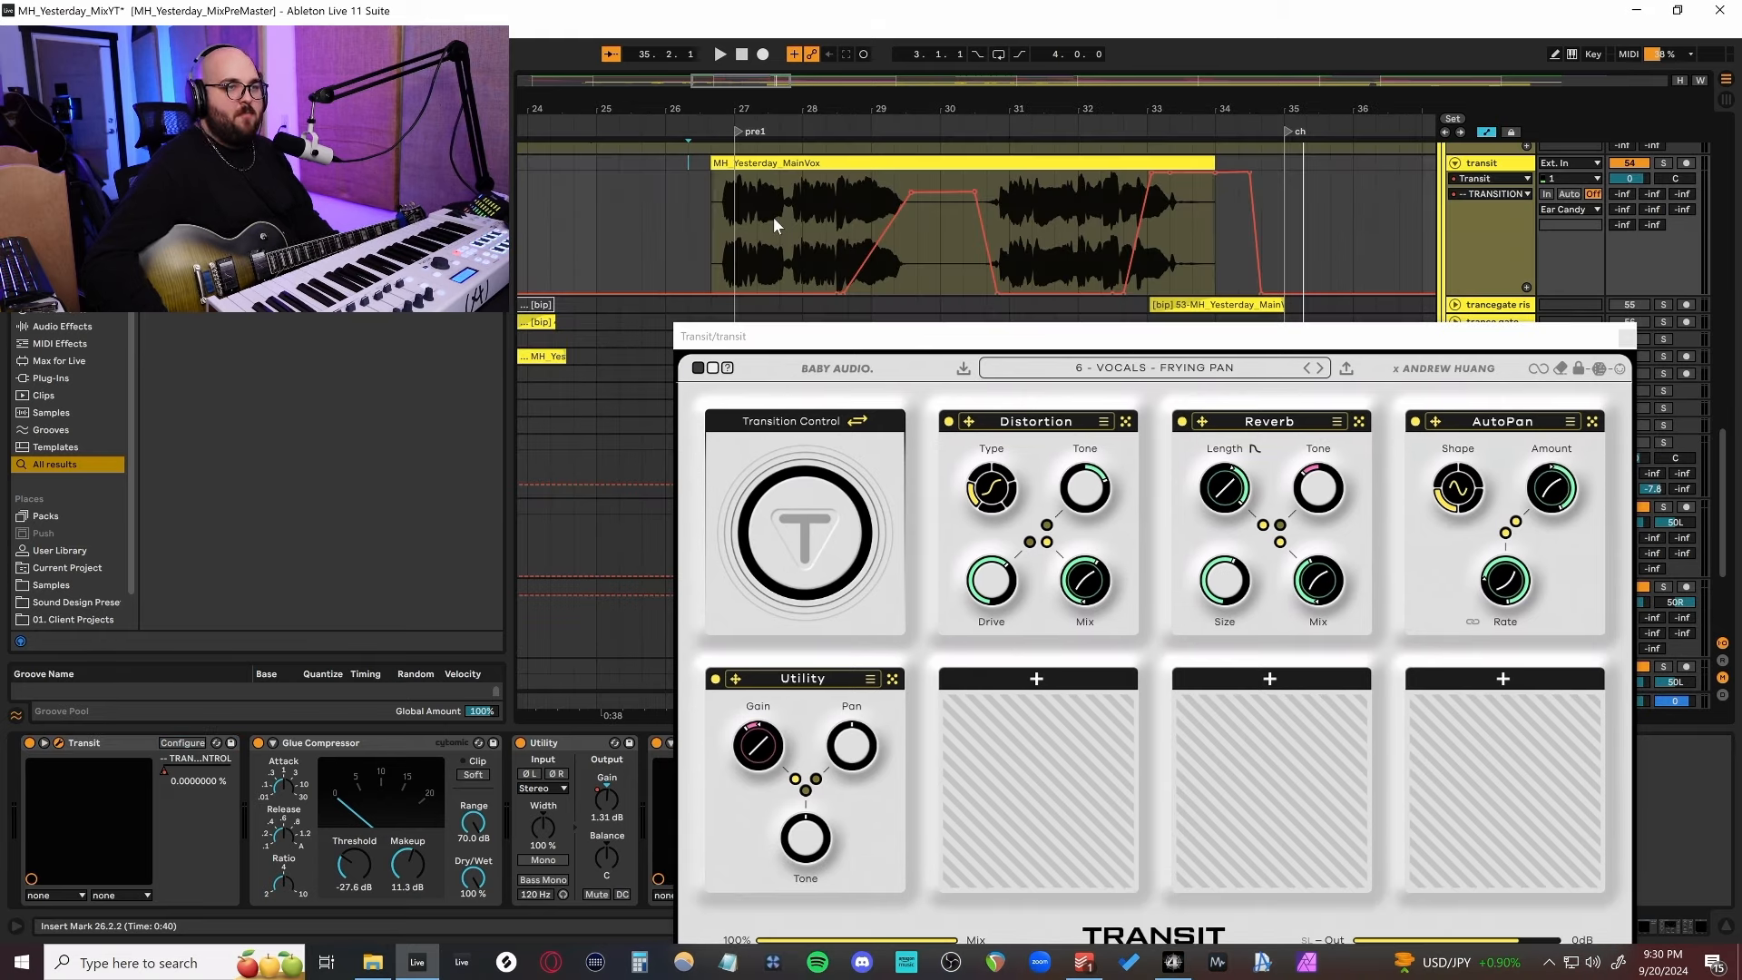
key("space")
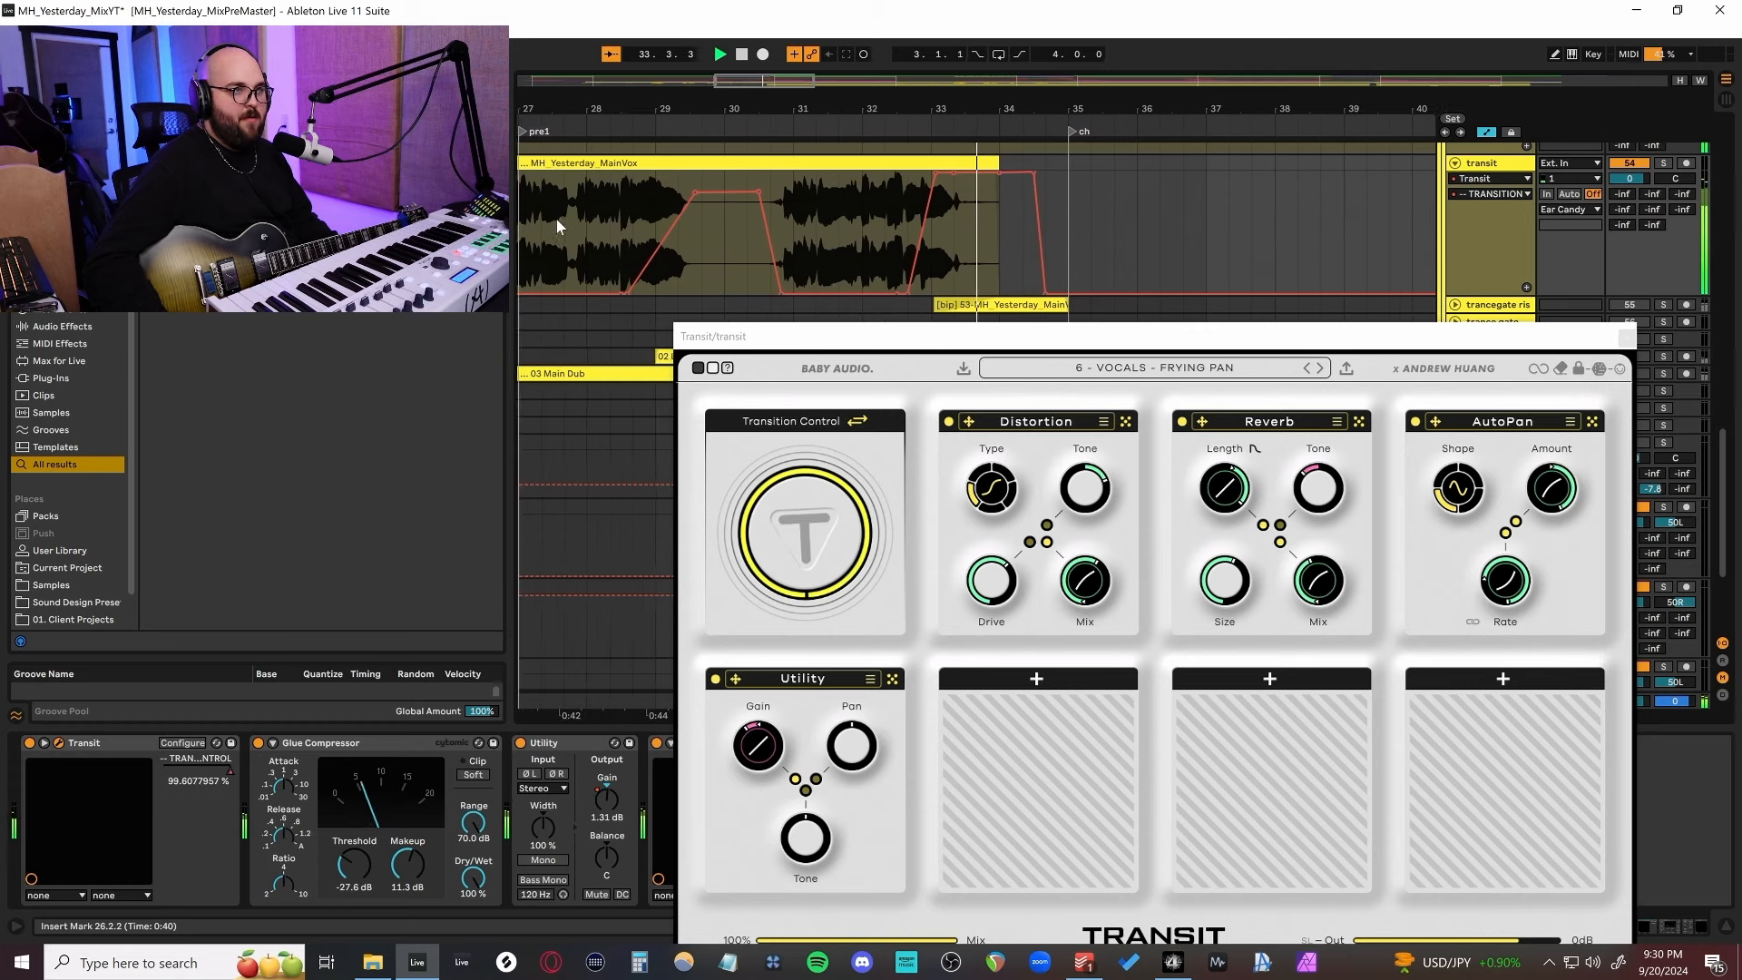
key("space")
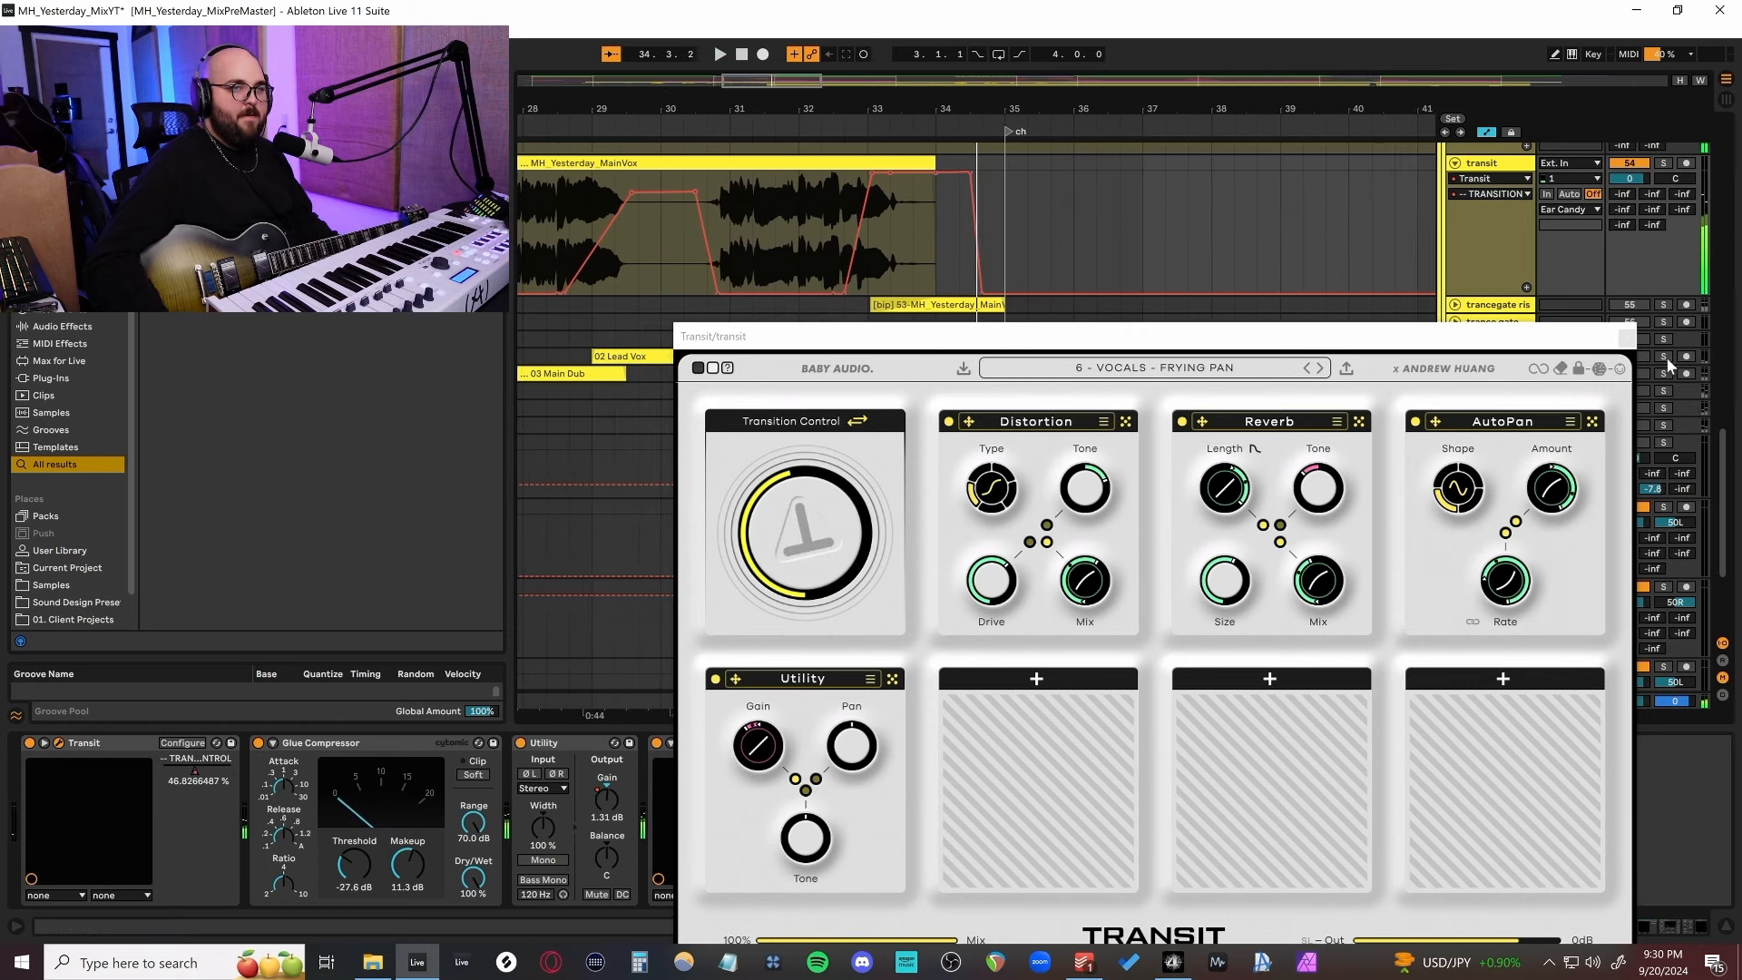
Close the Transit plug-in and check the Raum reverb on the transit track.
left_click(1627, 338)
left_click(685, 742)
left_click_drag(635, 312, 1235, 392)
scroll(1511, 260, "up", 5)
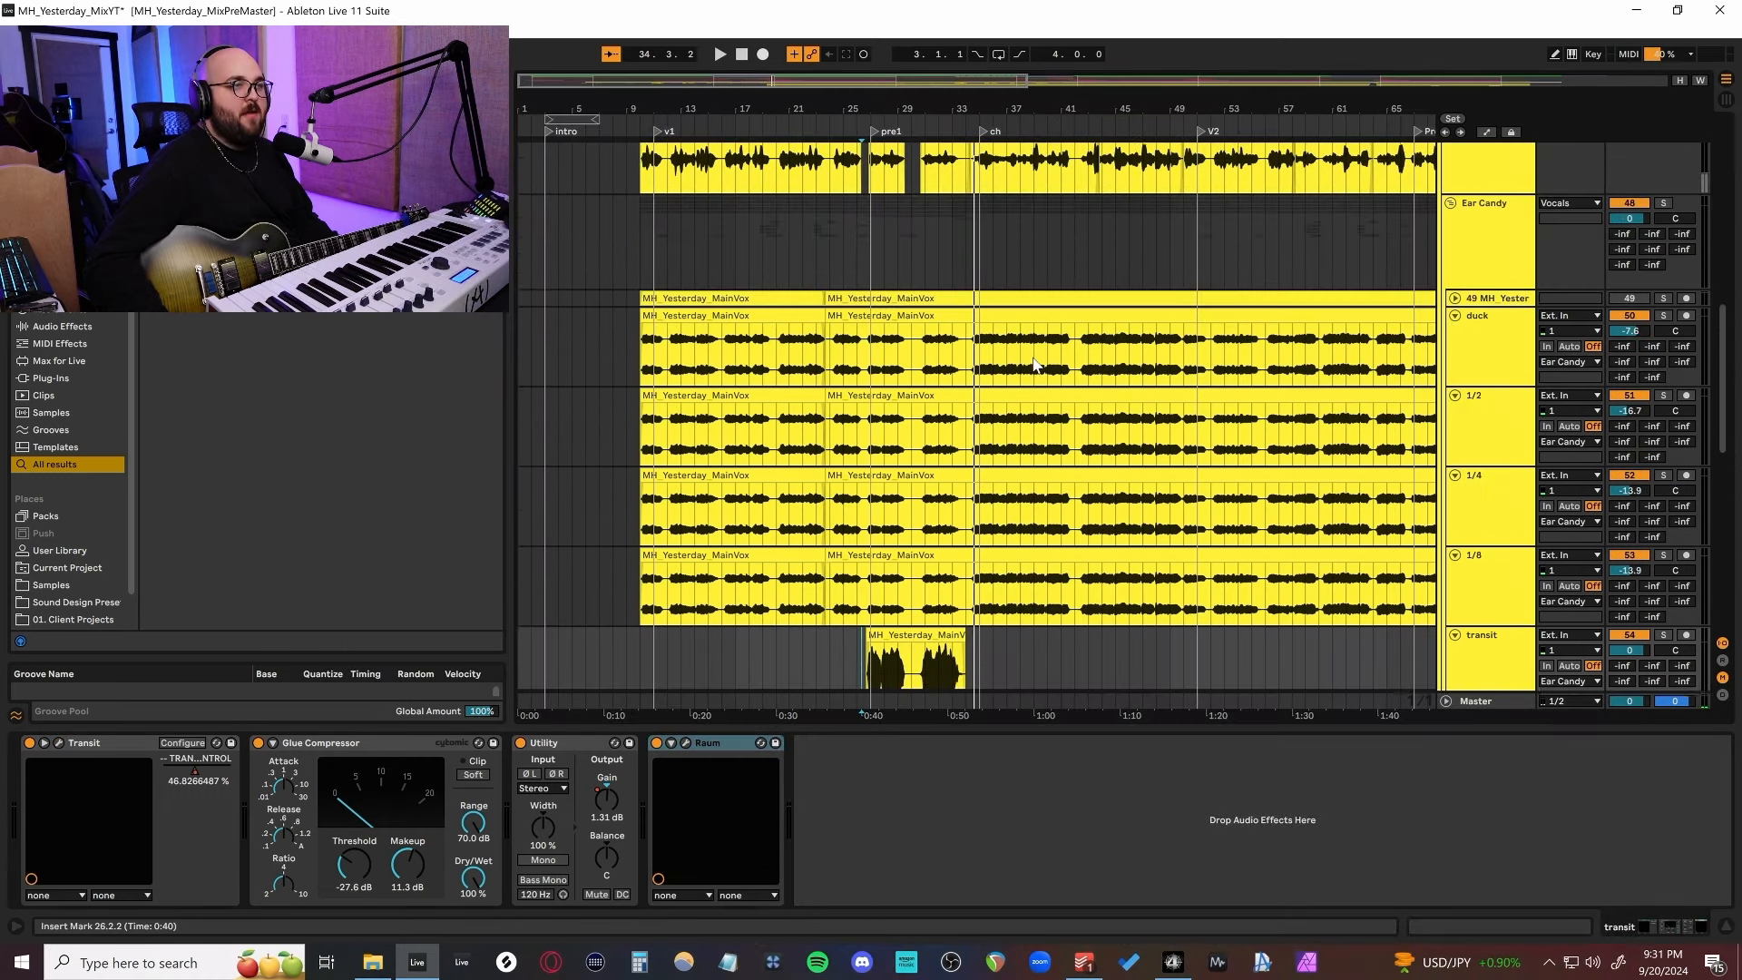
Play the ear candy vocals from 24.1.1 through the transit track's MainVox clip in the pre1 section.
scroll(1623, 321, "up", 5)
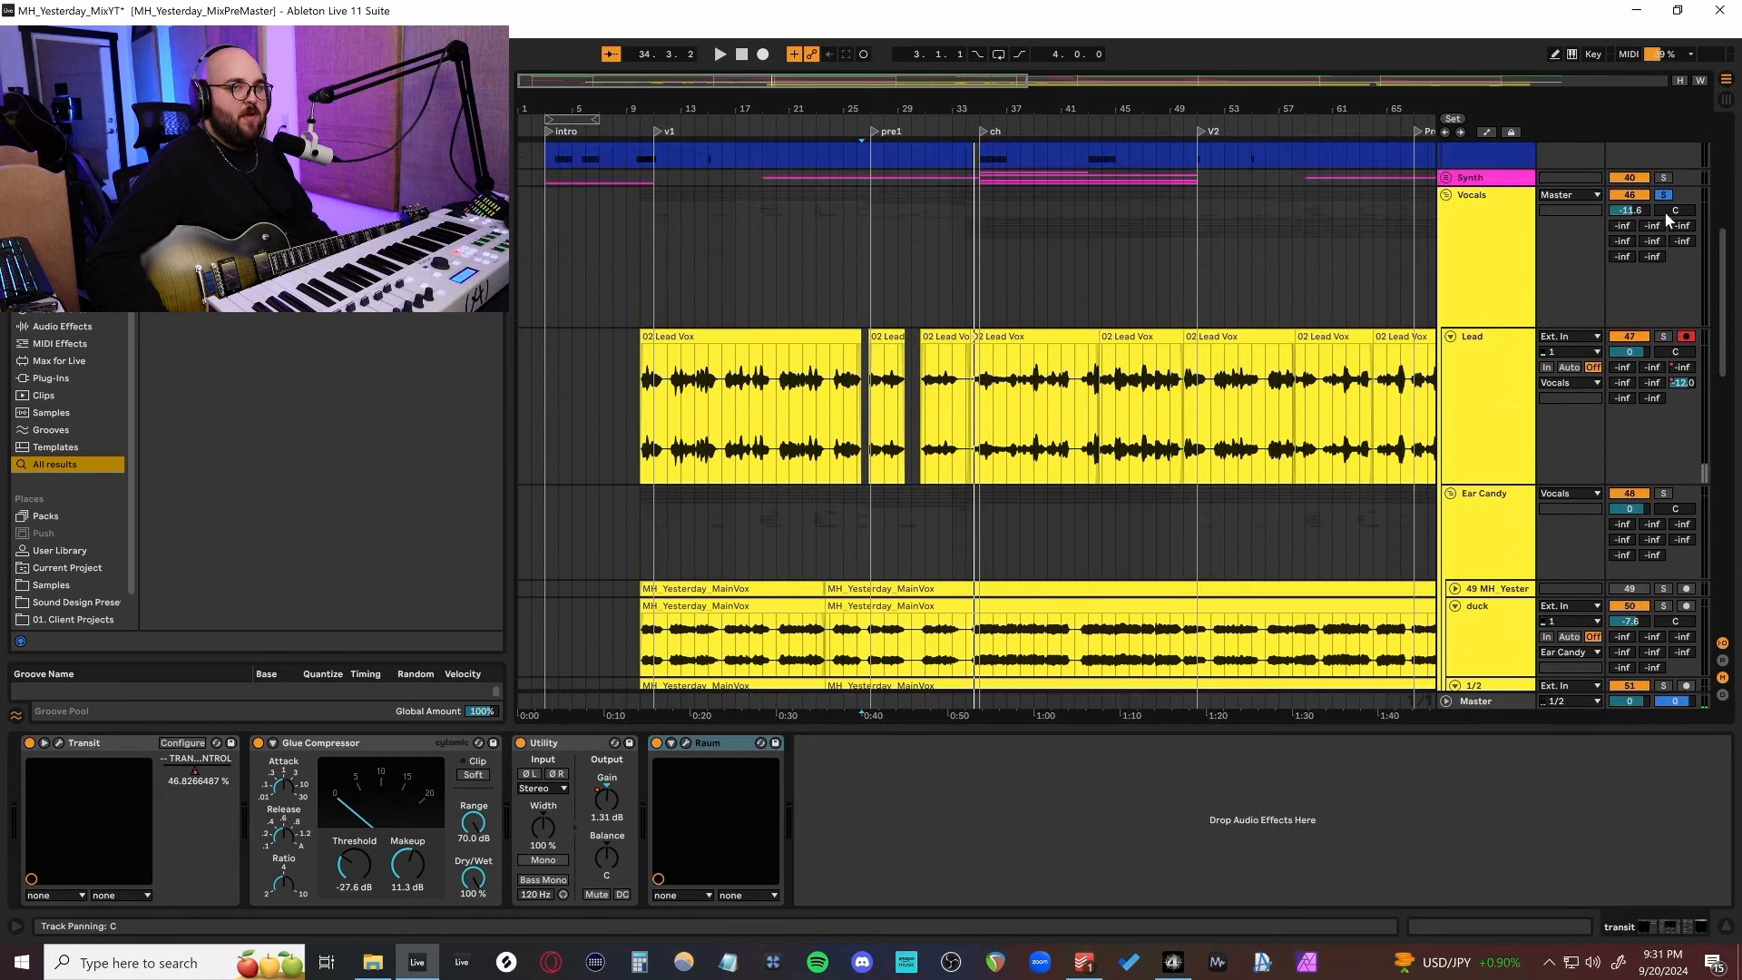
scroll(832, 412, "down", 10)
scroll(827, 412, "up", 5)
scroll(793, 417, "up", 1)
left_click(815, 437)
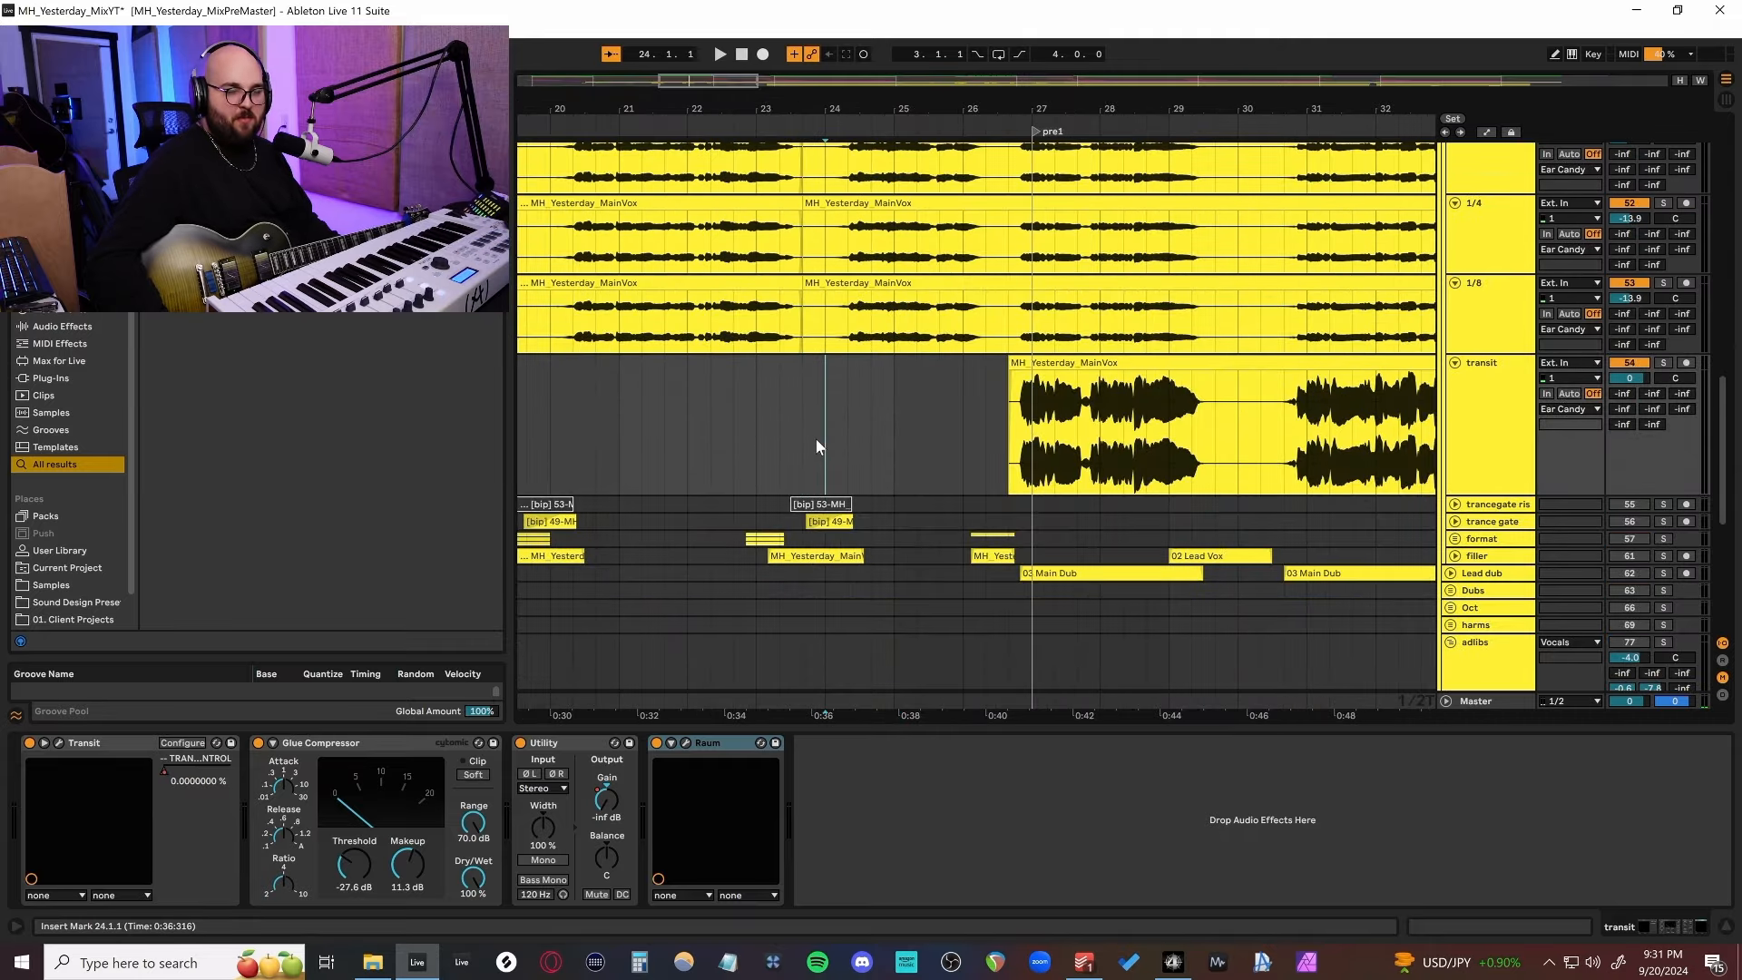
key("space")
scroll(818, 445, "right", 4)
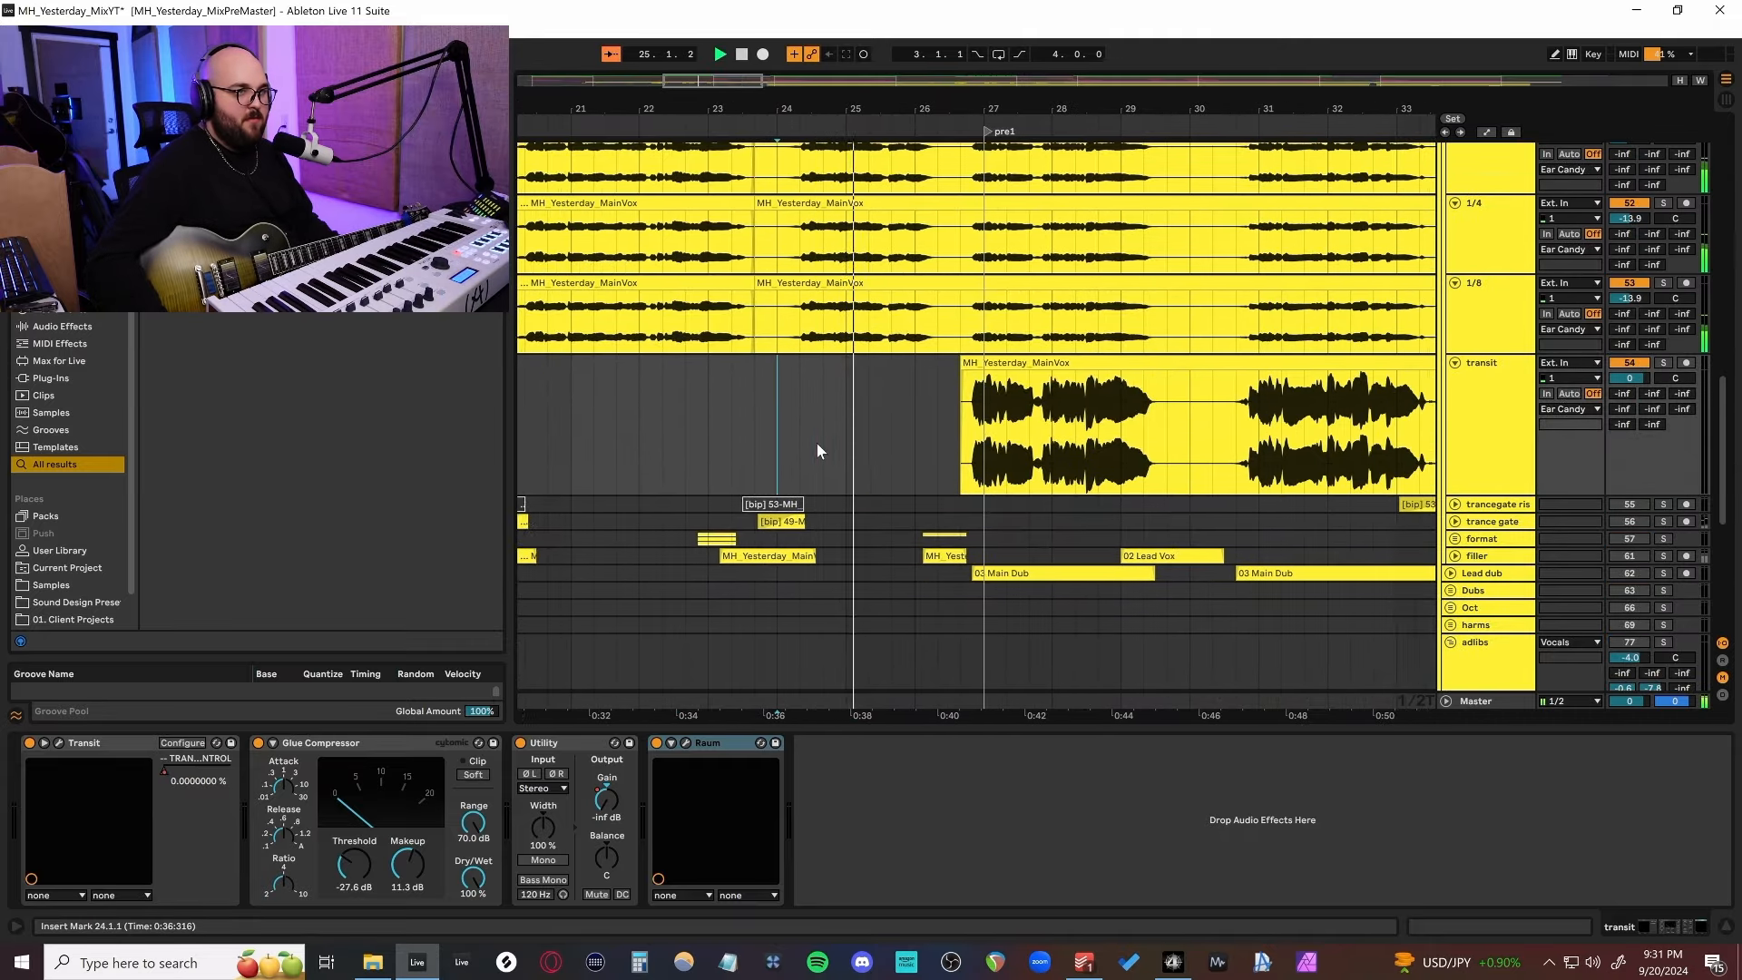
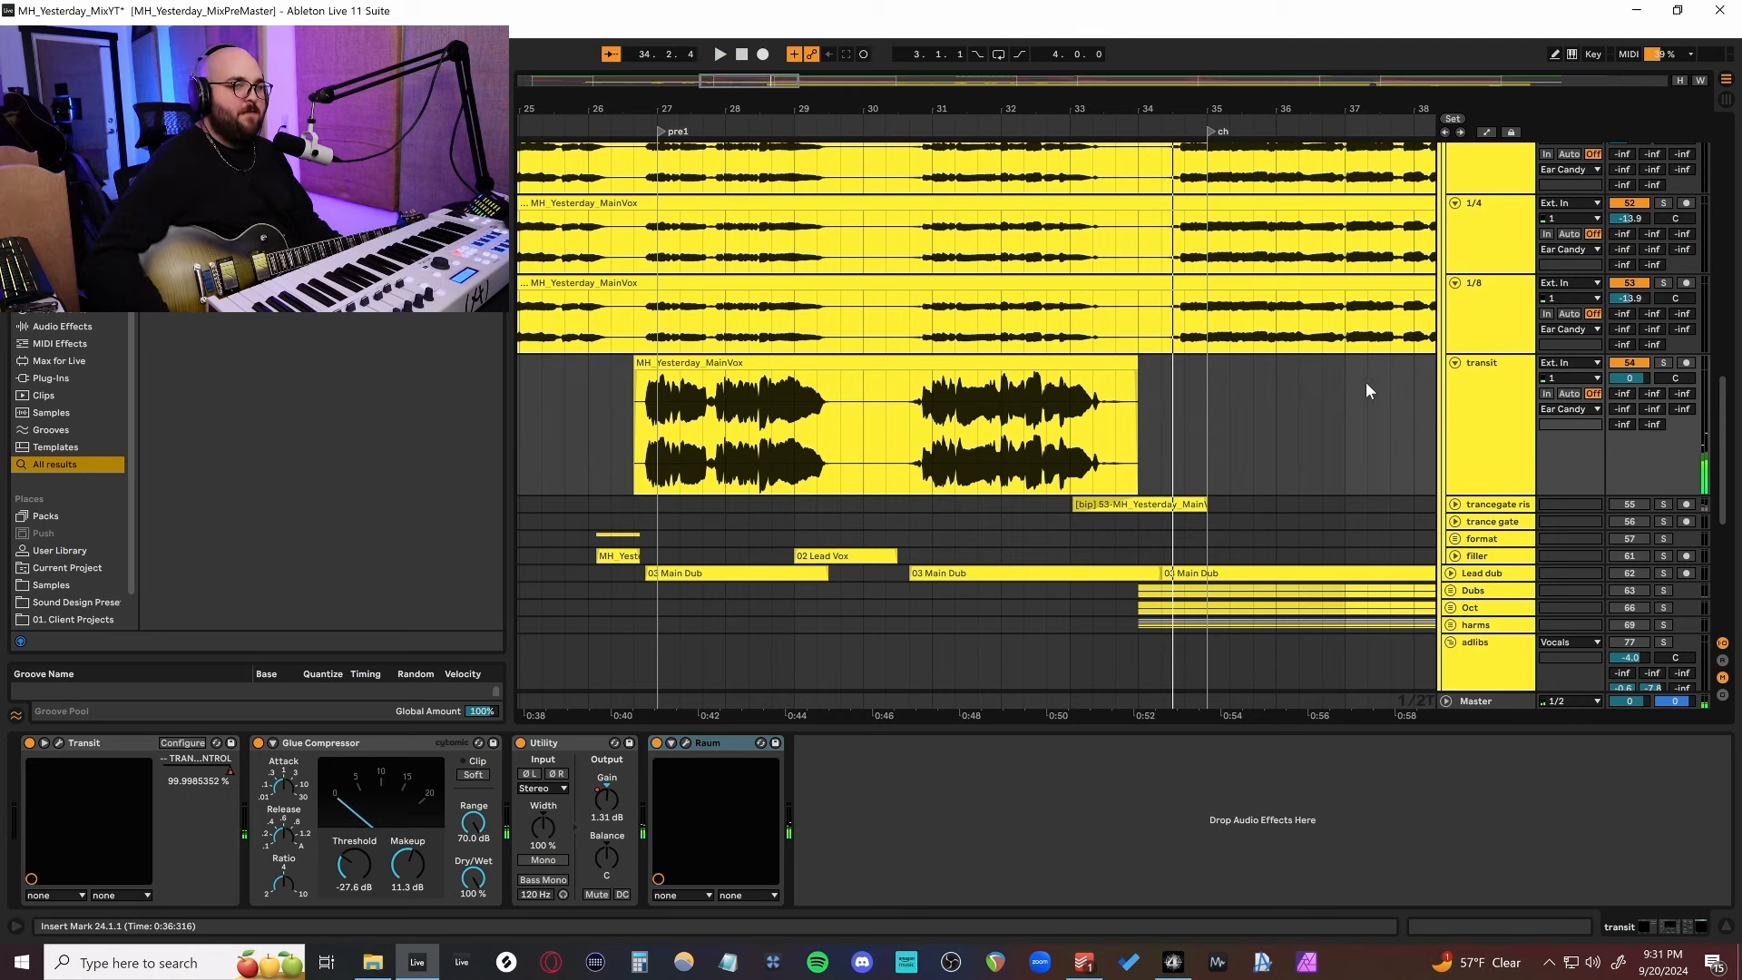
Unfold the trancegate riser track, solo it and play its MainVox clip leading into the chorus.
scroll(1443, 430, "down", 3)
left_click(1456, 449)
left_click(1638, 322)
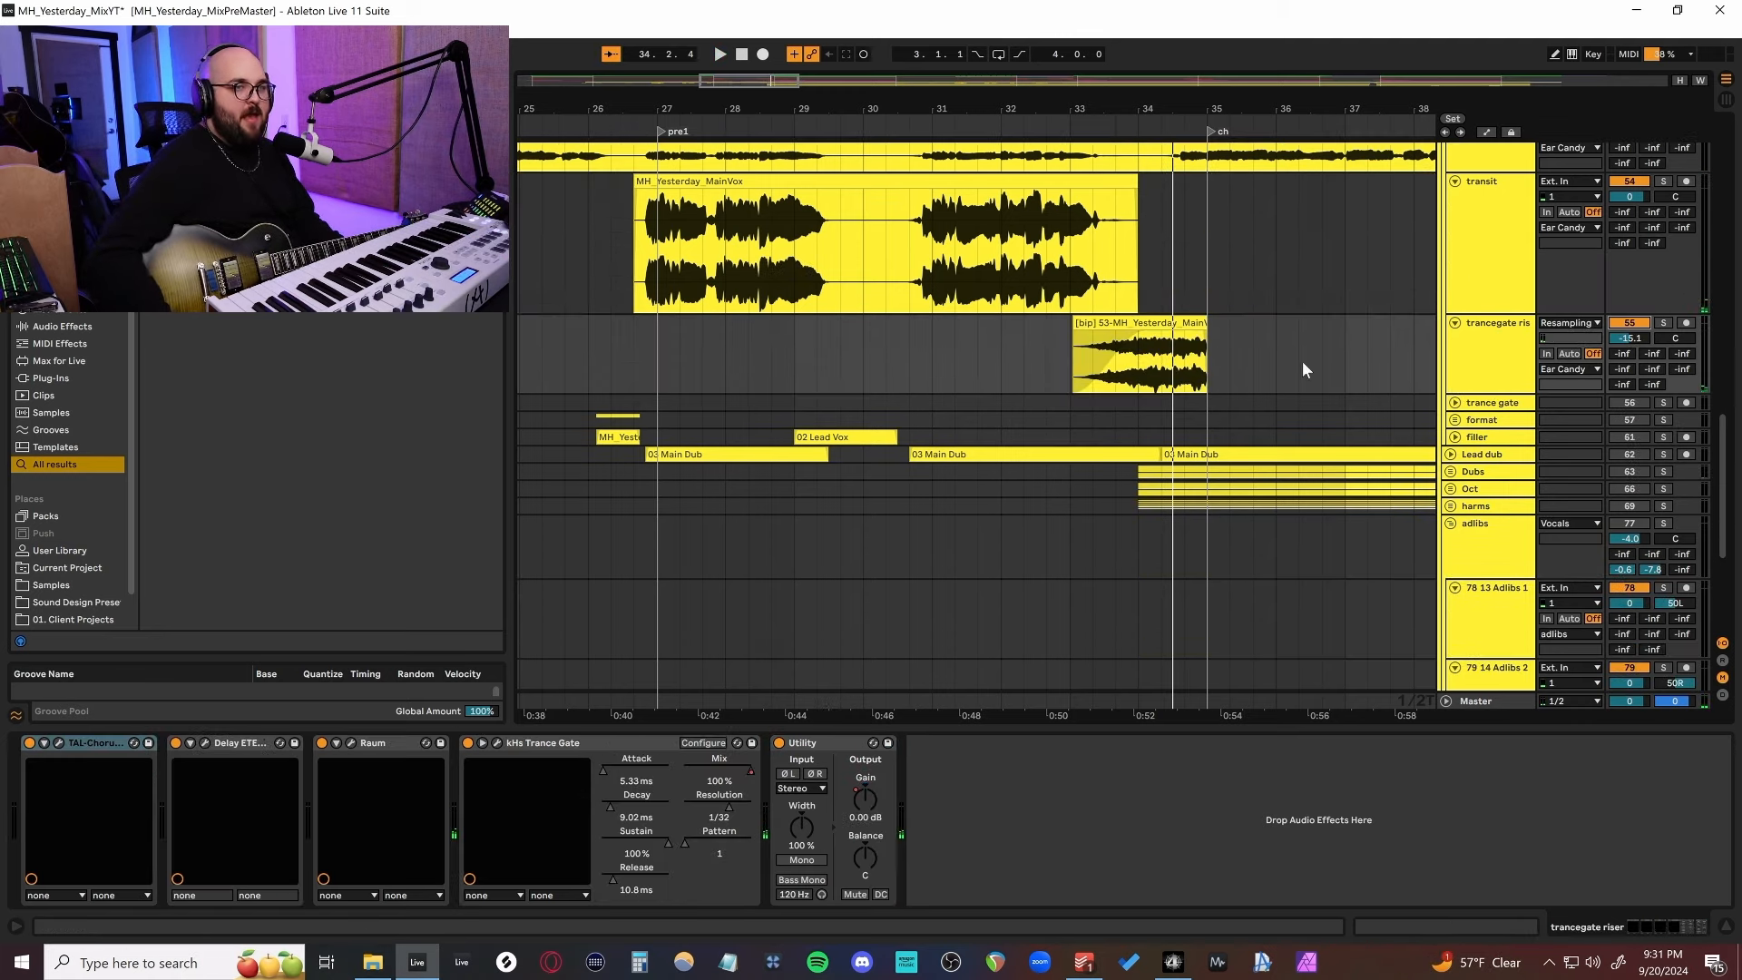
key("space")
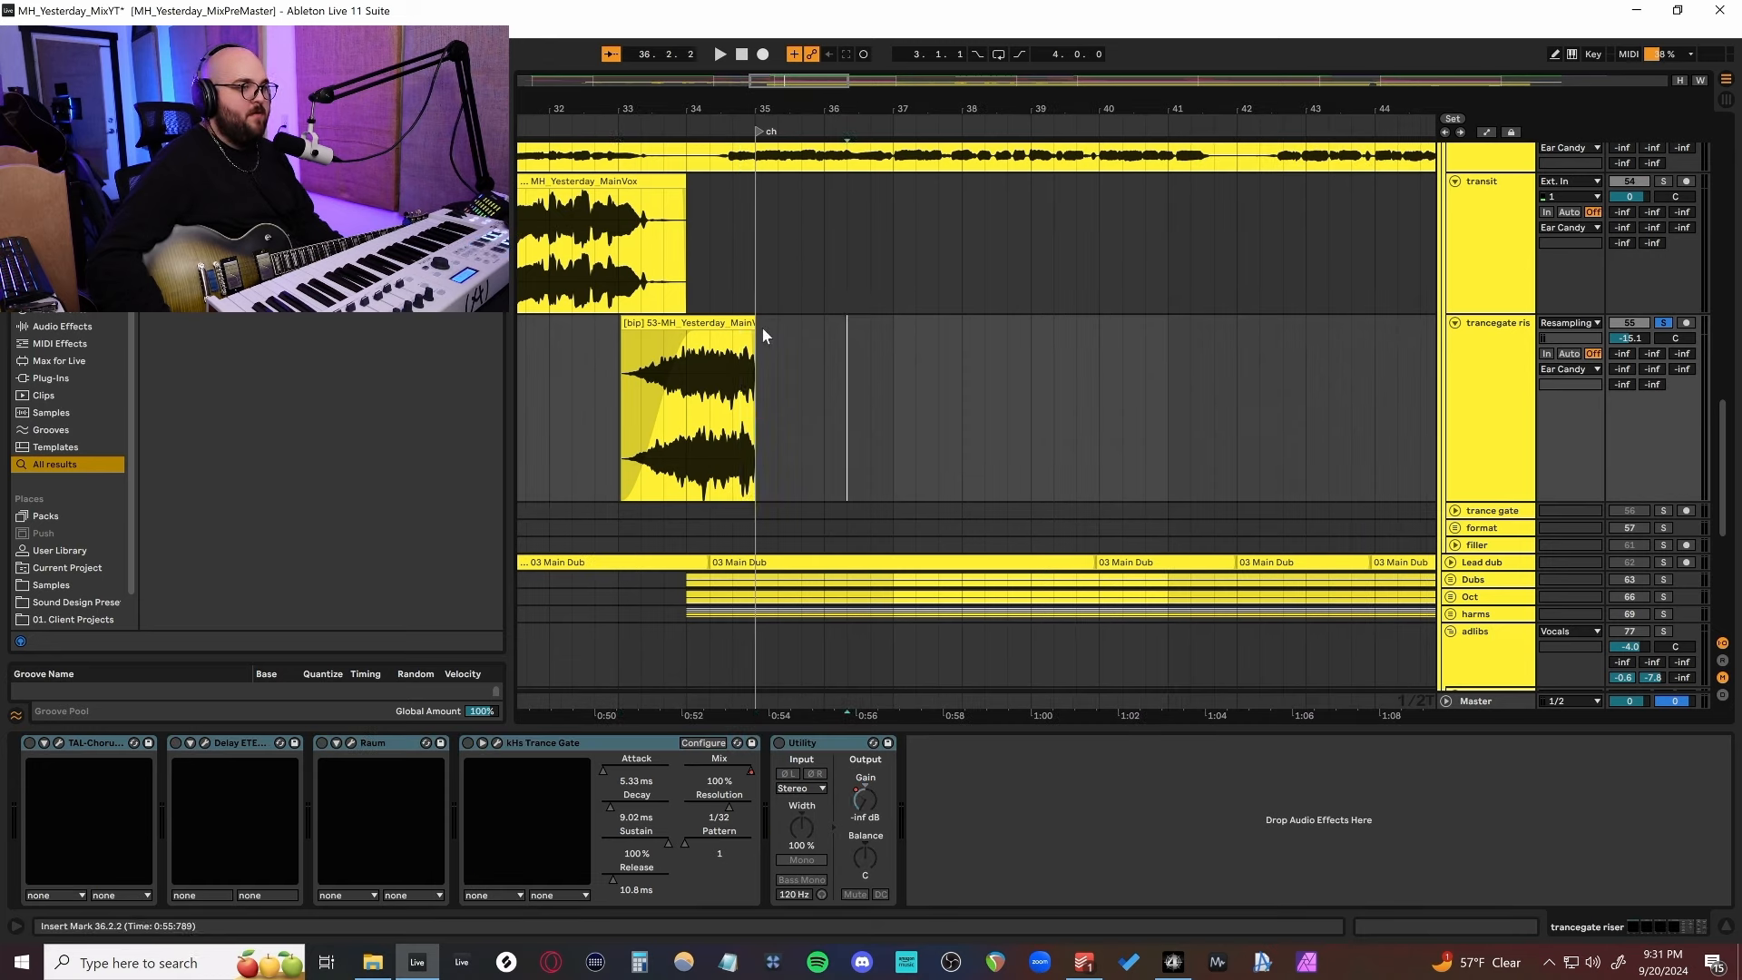
Copy the trancegate riser clip to about 36.3.4, remove the copy's fade-in and play it with its effects deactivated.
left_click_drag(707, 323, 964, 337)
left_click(942, 337)
key("Delete")
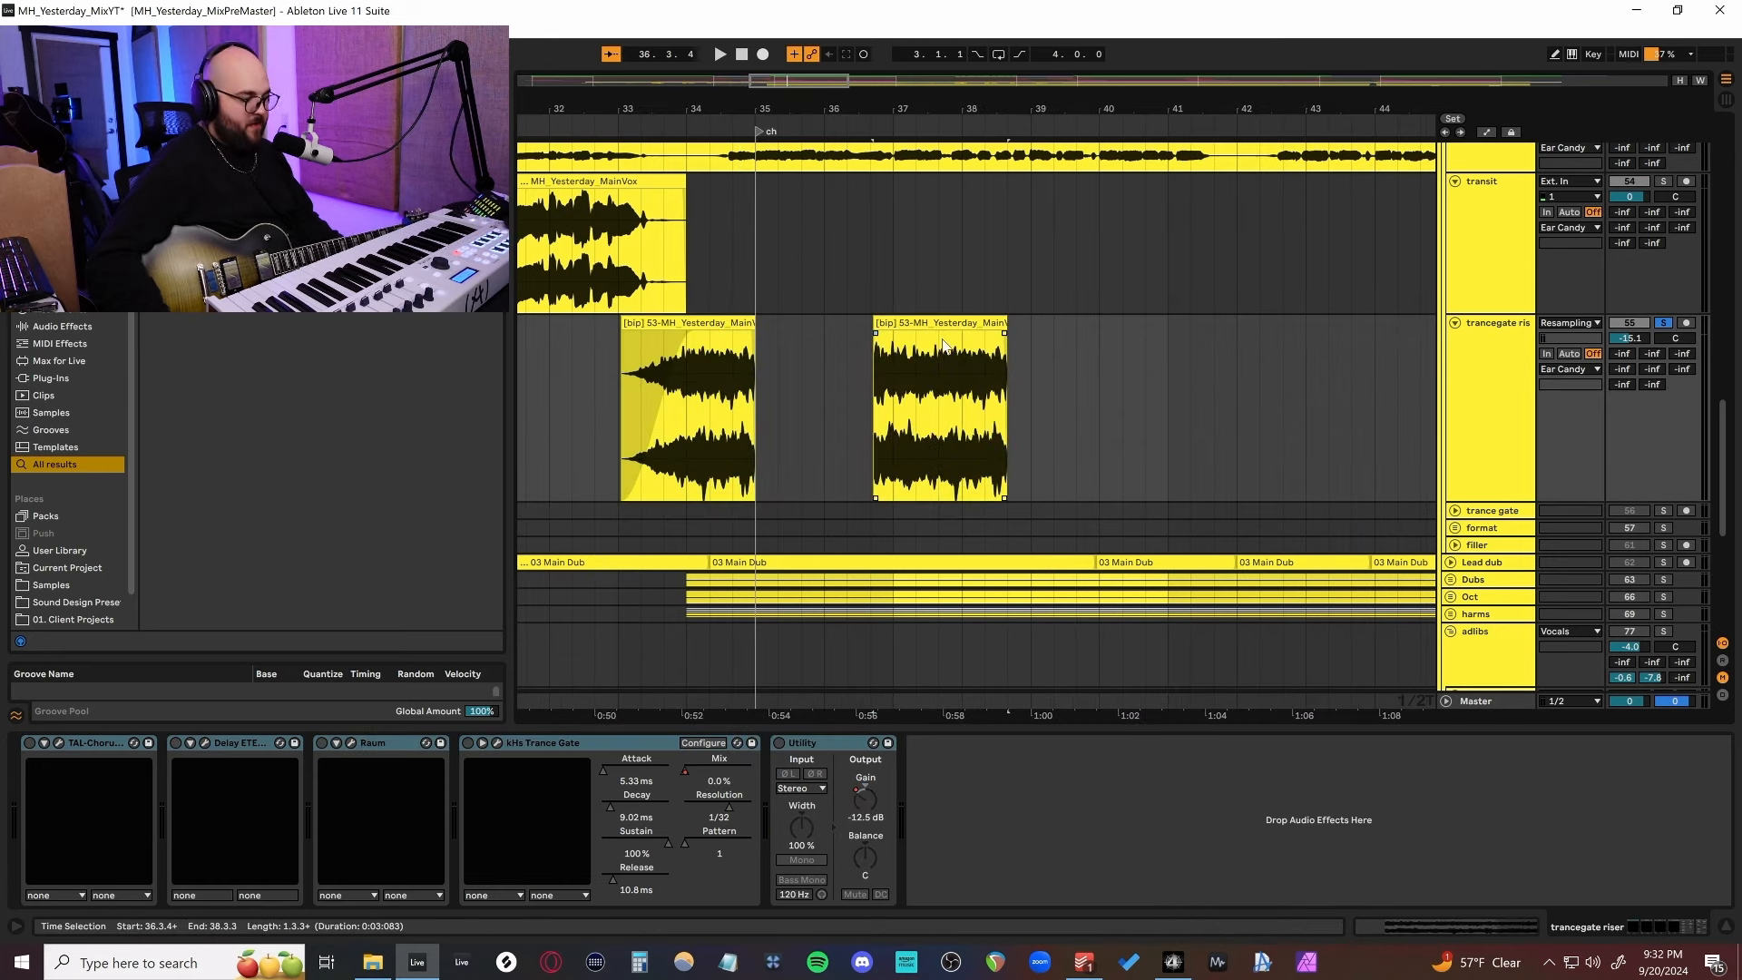
key("space")
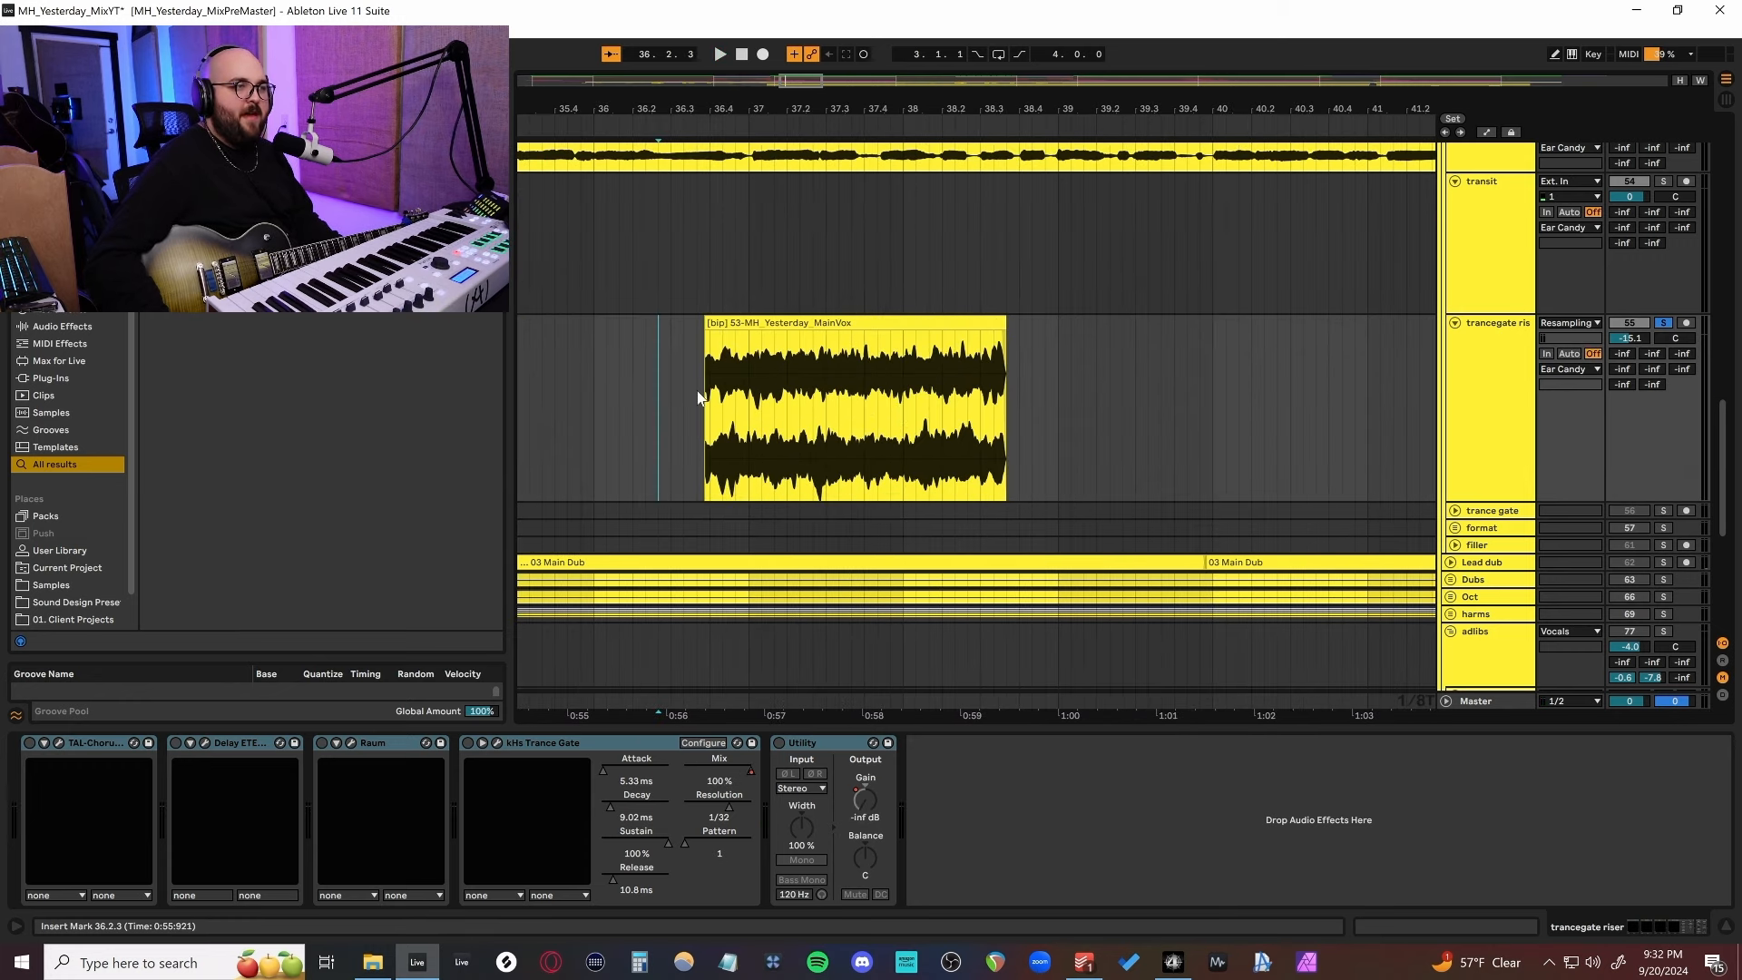
Activate and open TAL-Chorus-LX on the trancegate riser track and play the copied clip from 36.3.2.
left_click(684, 406)
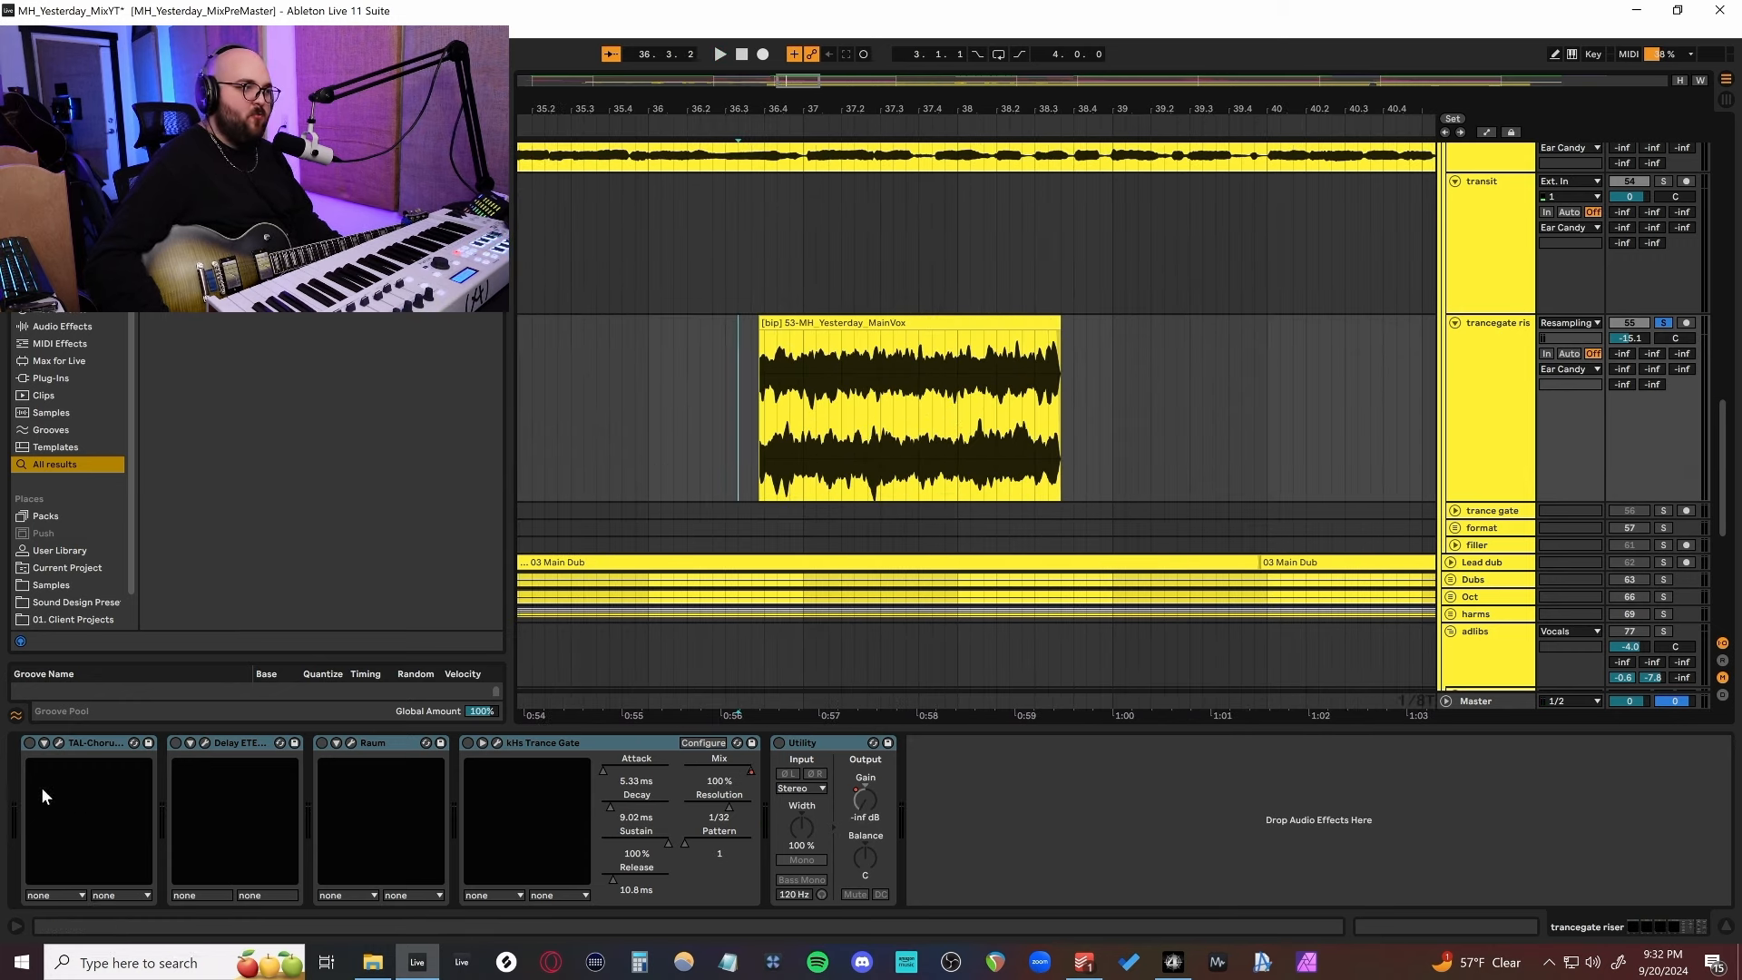
left_click(96, 744)
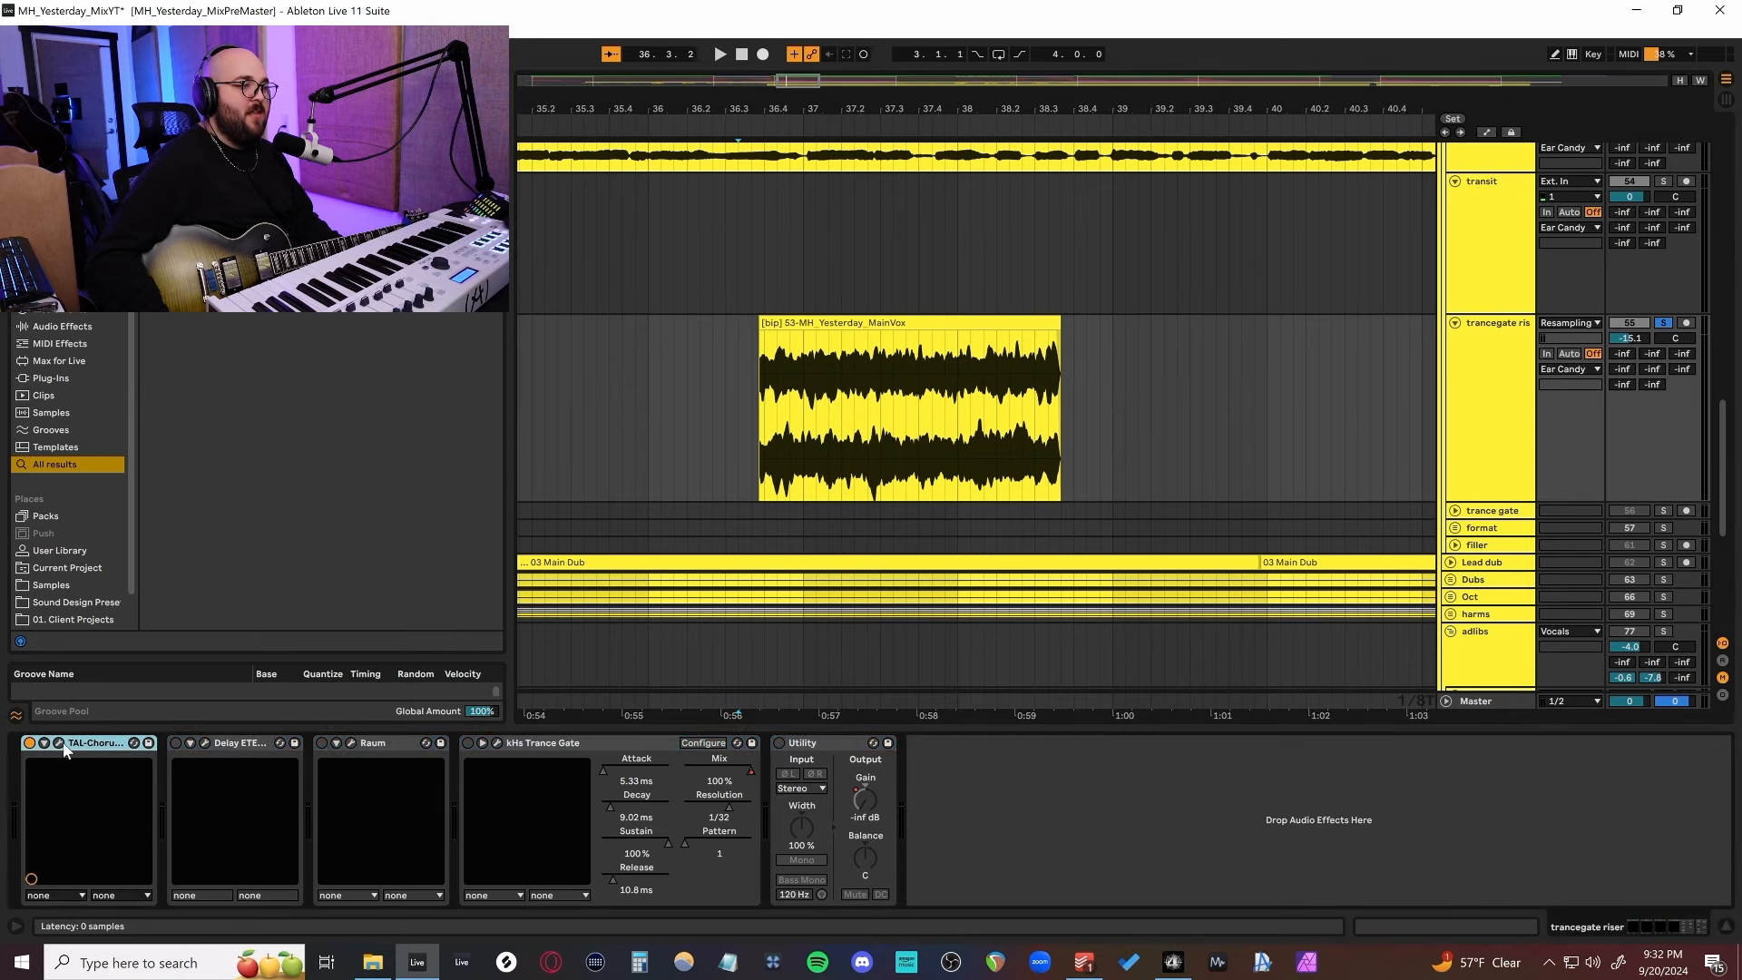
left_click(61, 743)
left_click_drag(548, 380, 1252, 511)
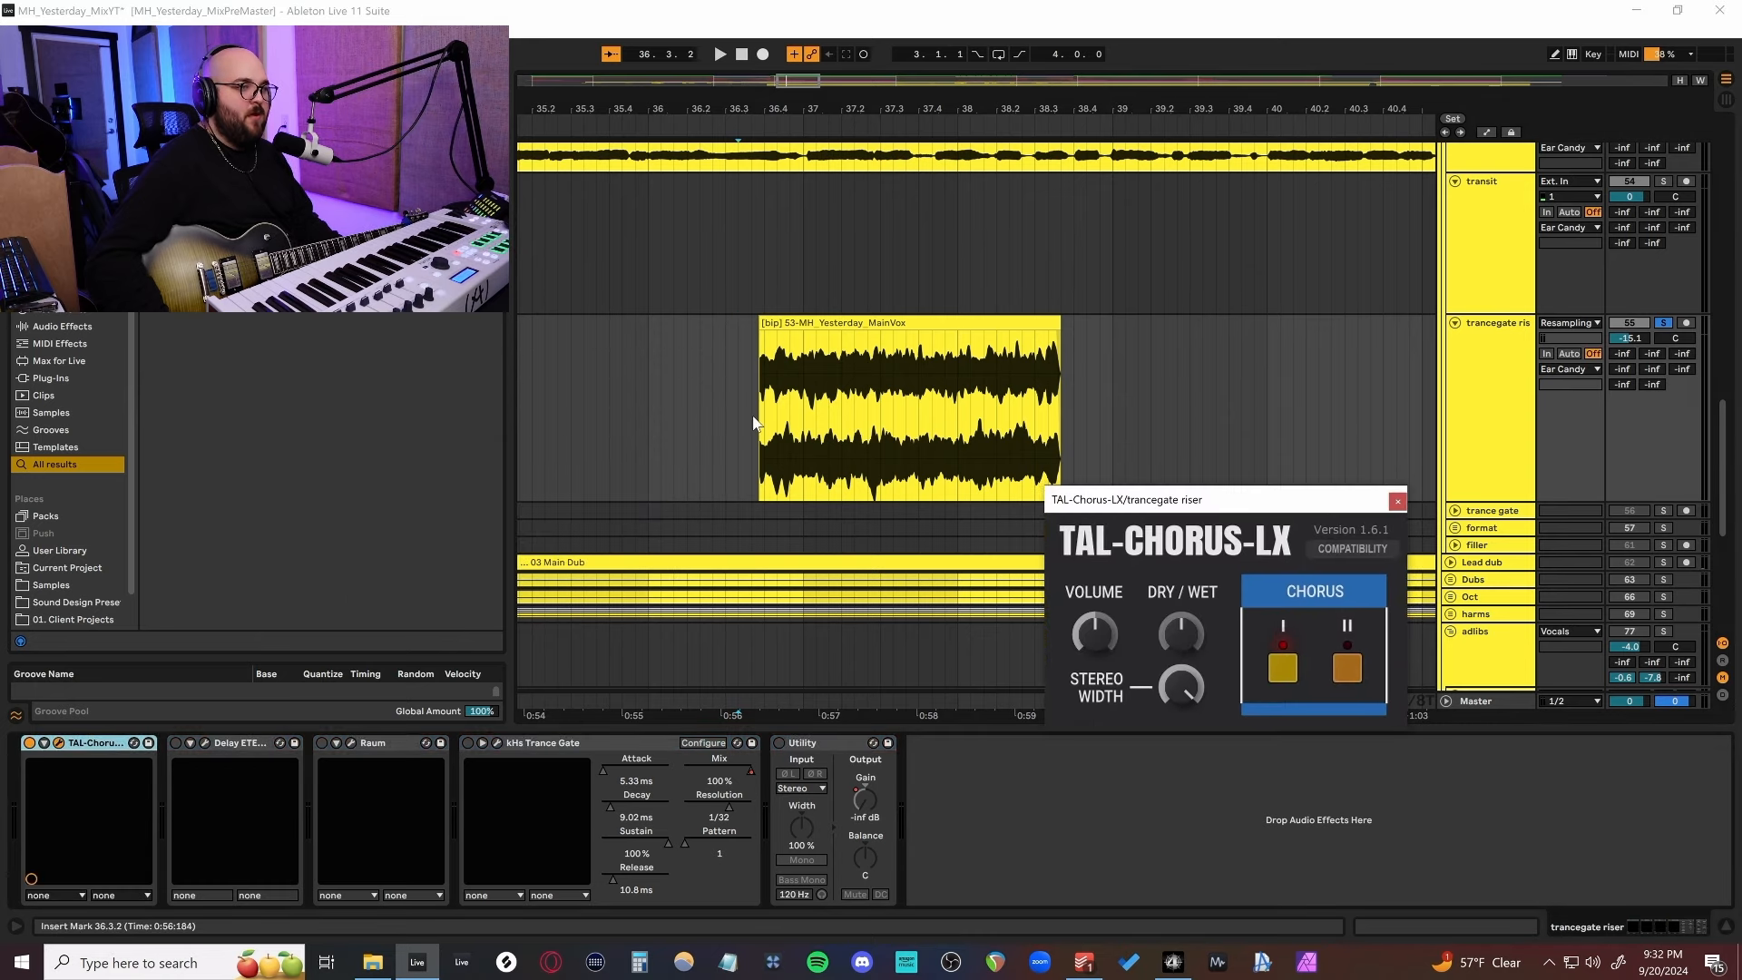
key("space")
Activate Delay ETERNITY on the trancegate riser track, view its settings while playing the copied clip, and close its window.
left_click(280, 743)
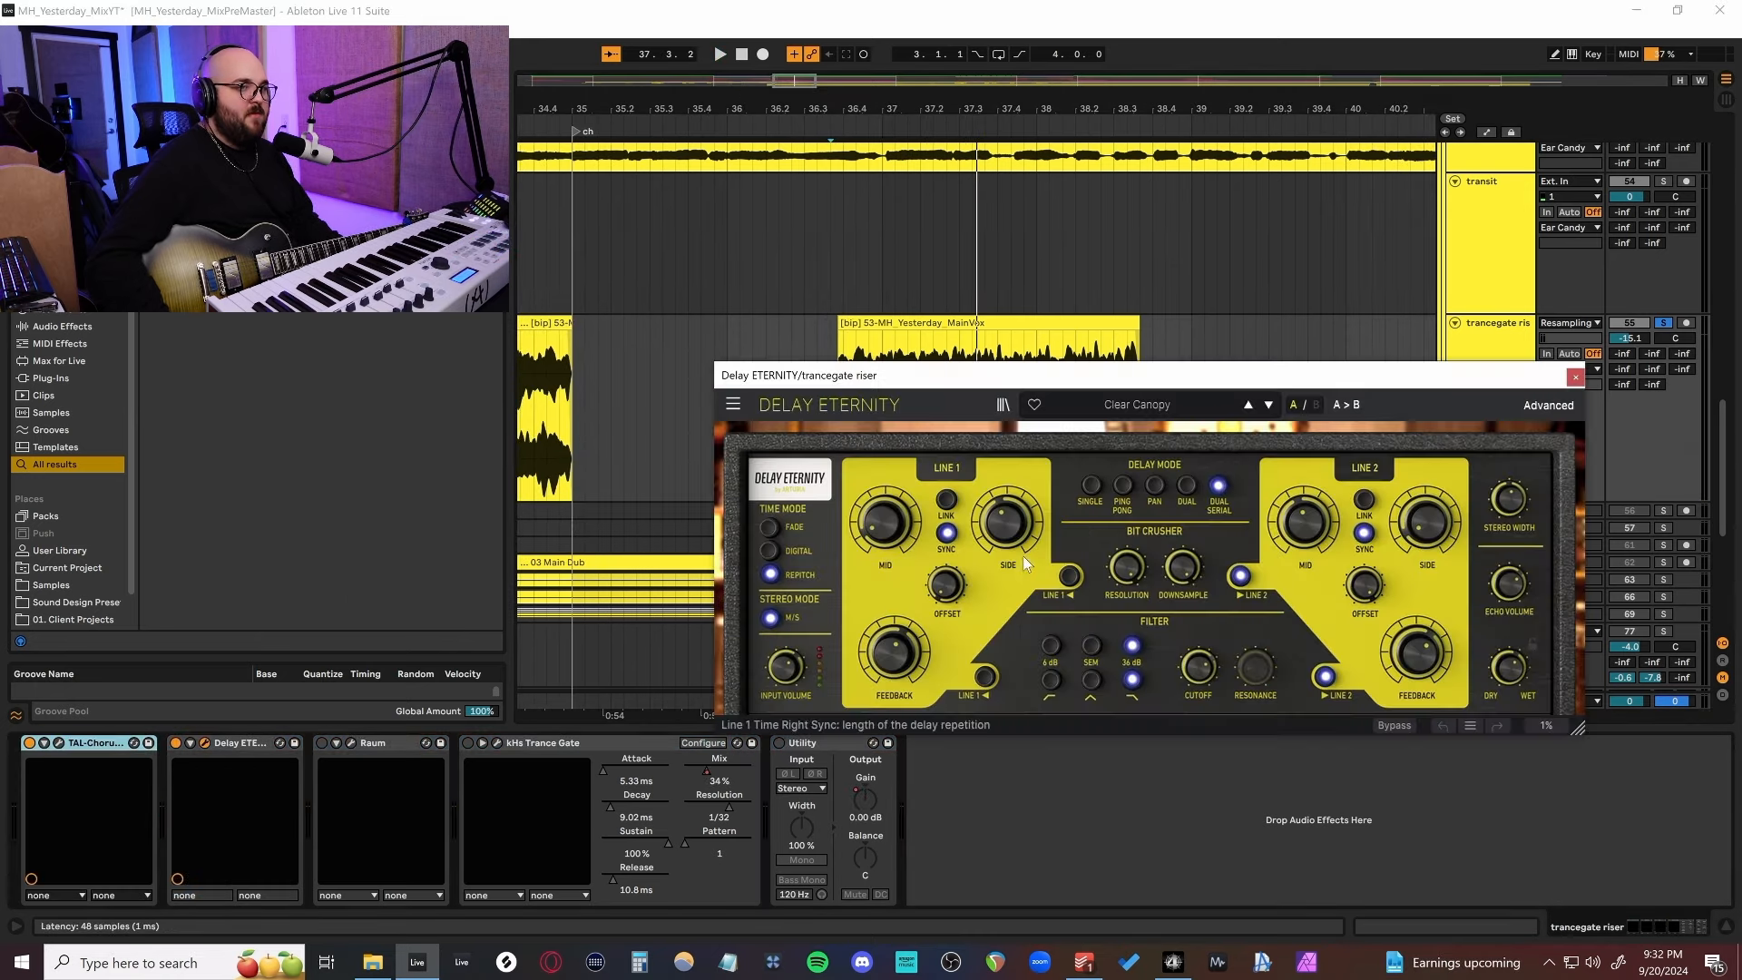
left_click_drag(1211, 388, 1189, 465)
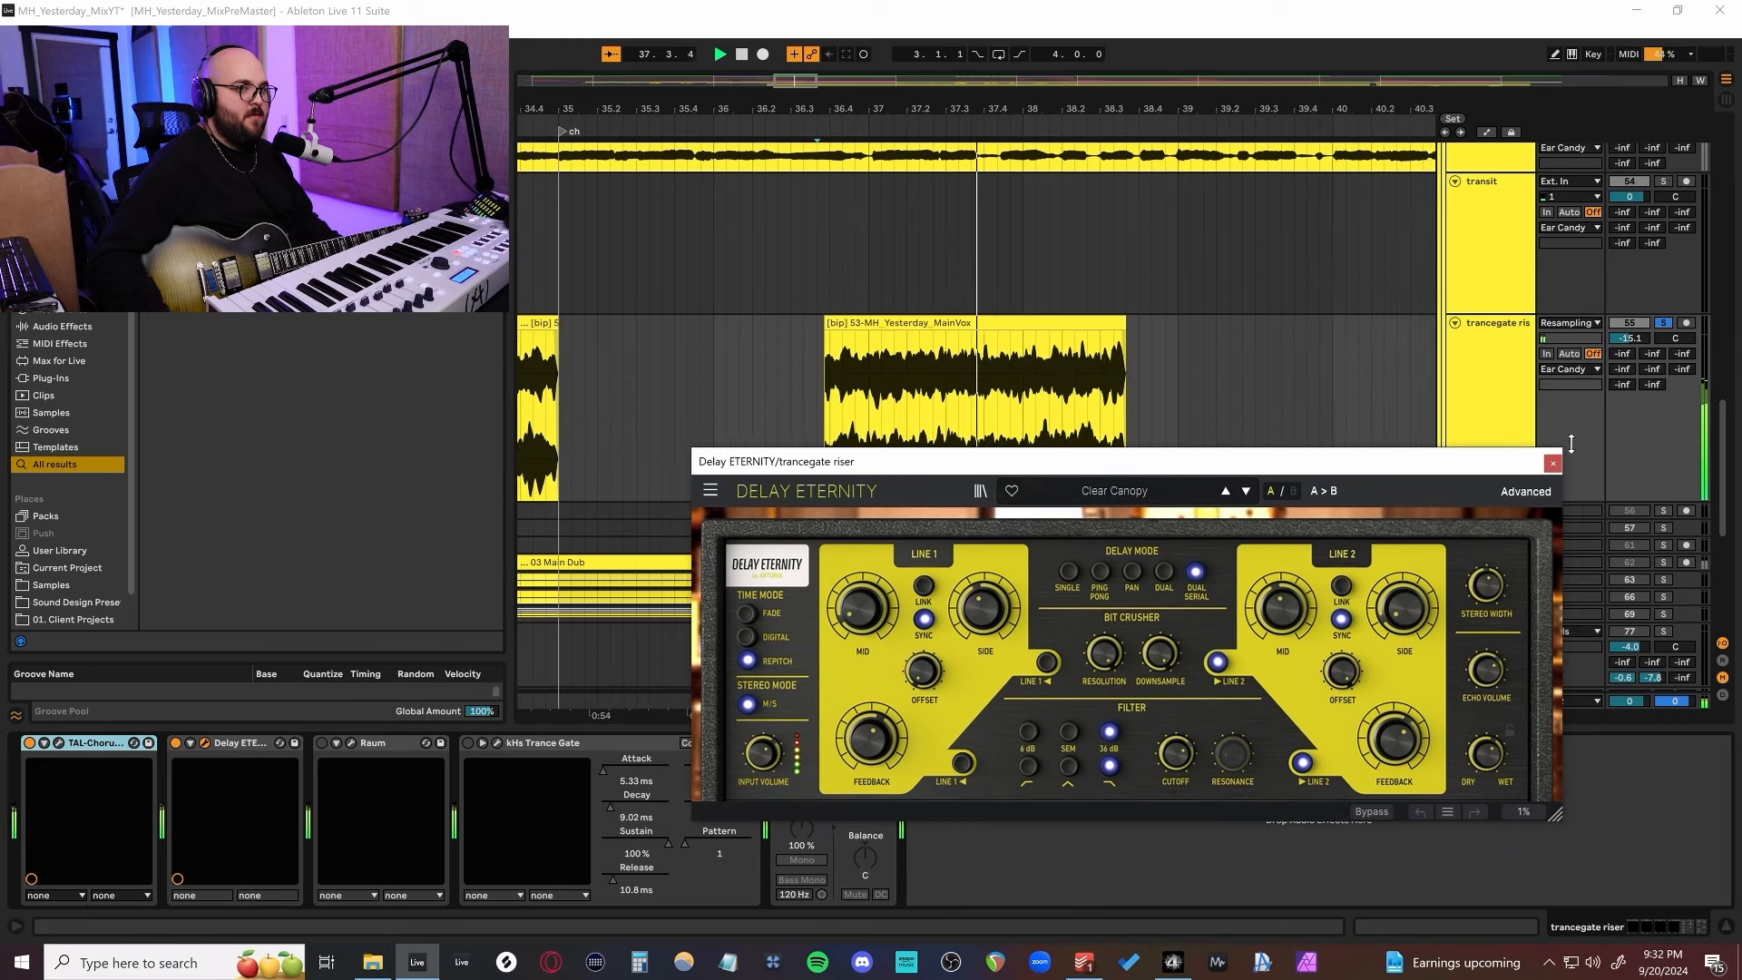
key("space")
left_click(205, 743)
Activate Raum on the trancegate riser track, view its settings while playing the copied clip, and close its window.
left_click(350, 743)
scroll(1109, 377, "down", 2)
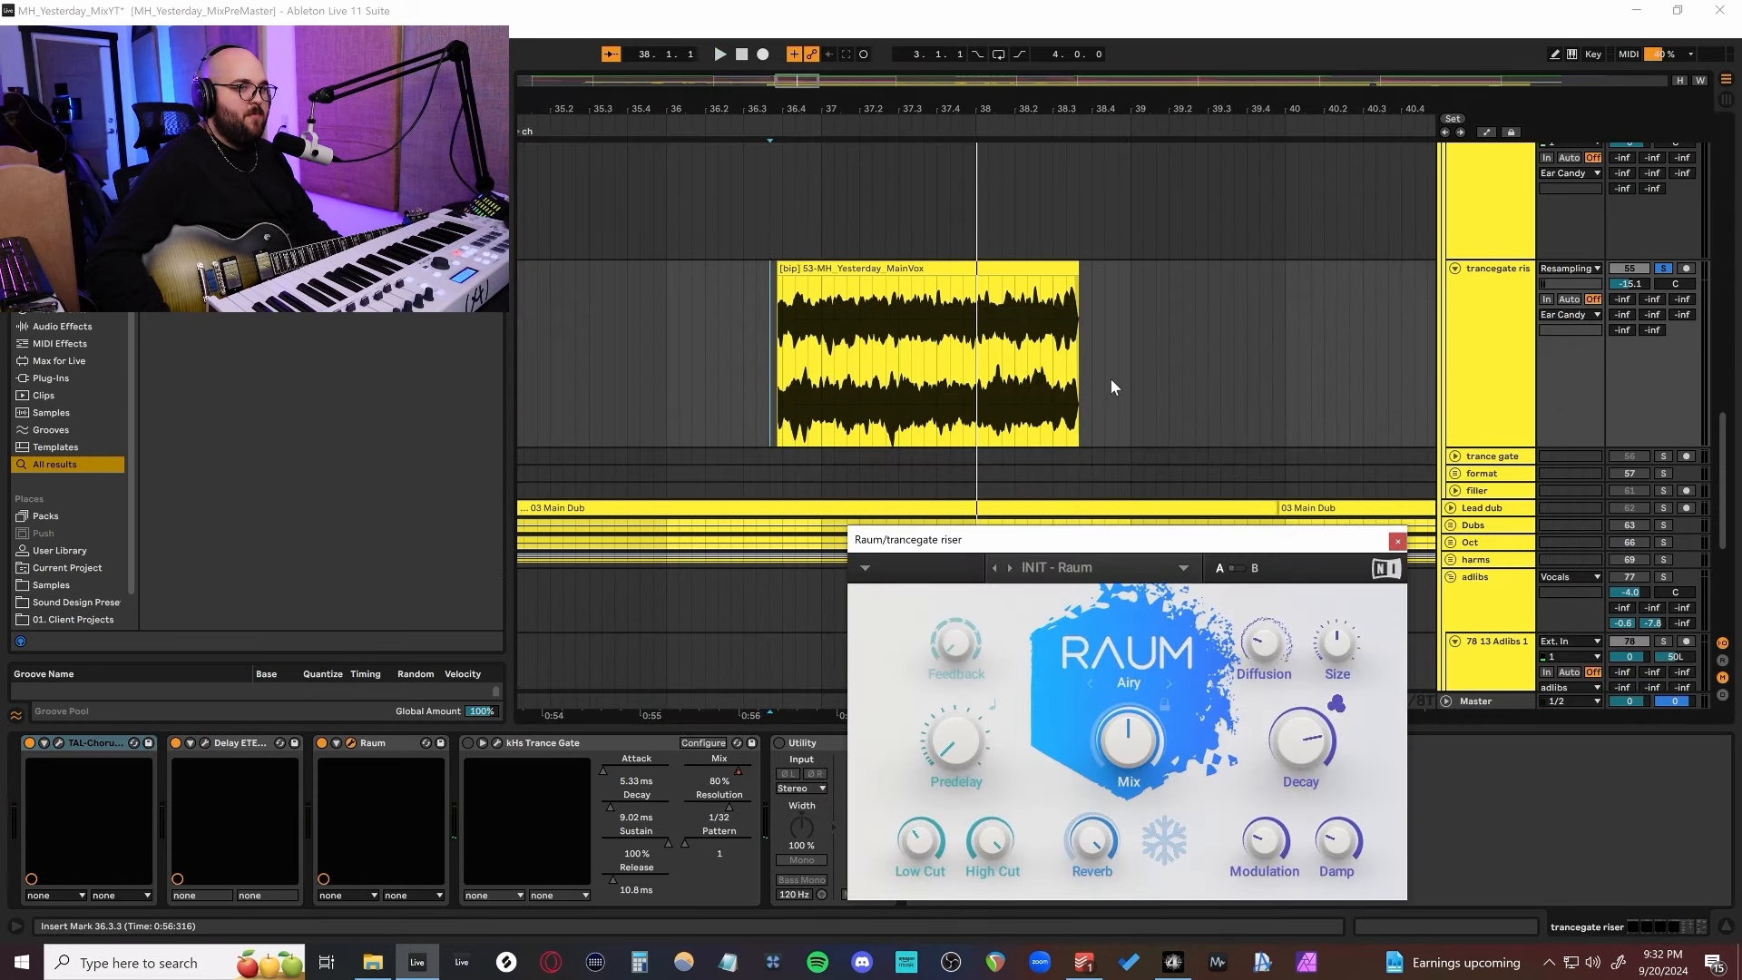
key("space")
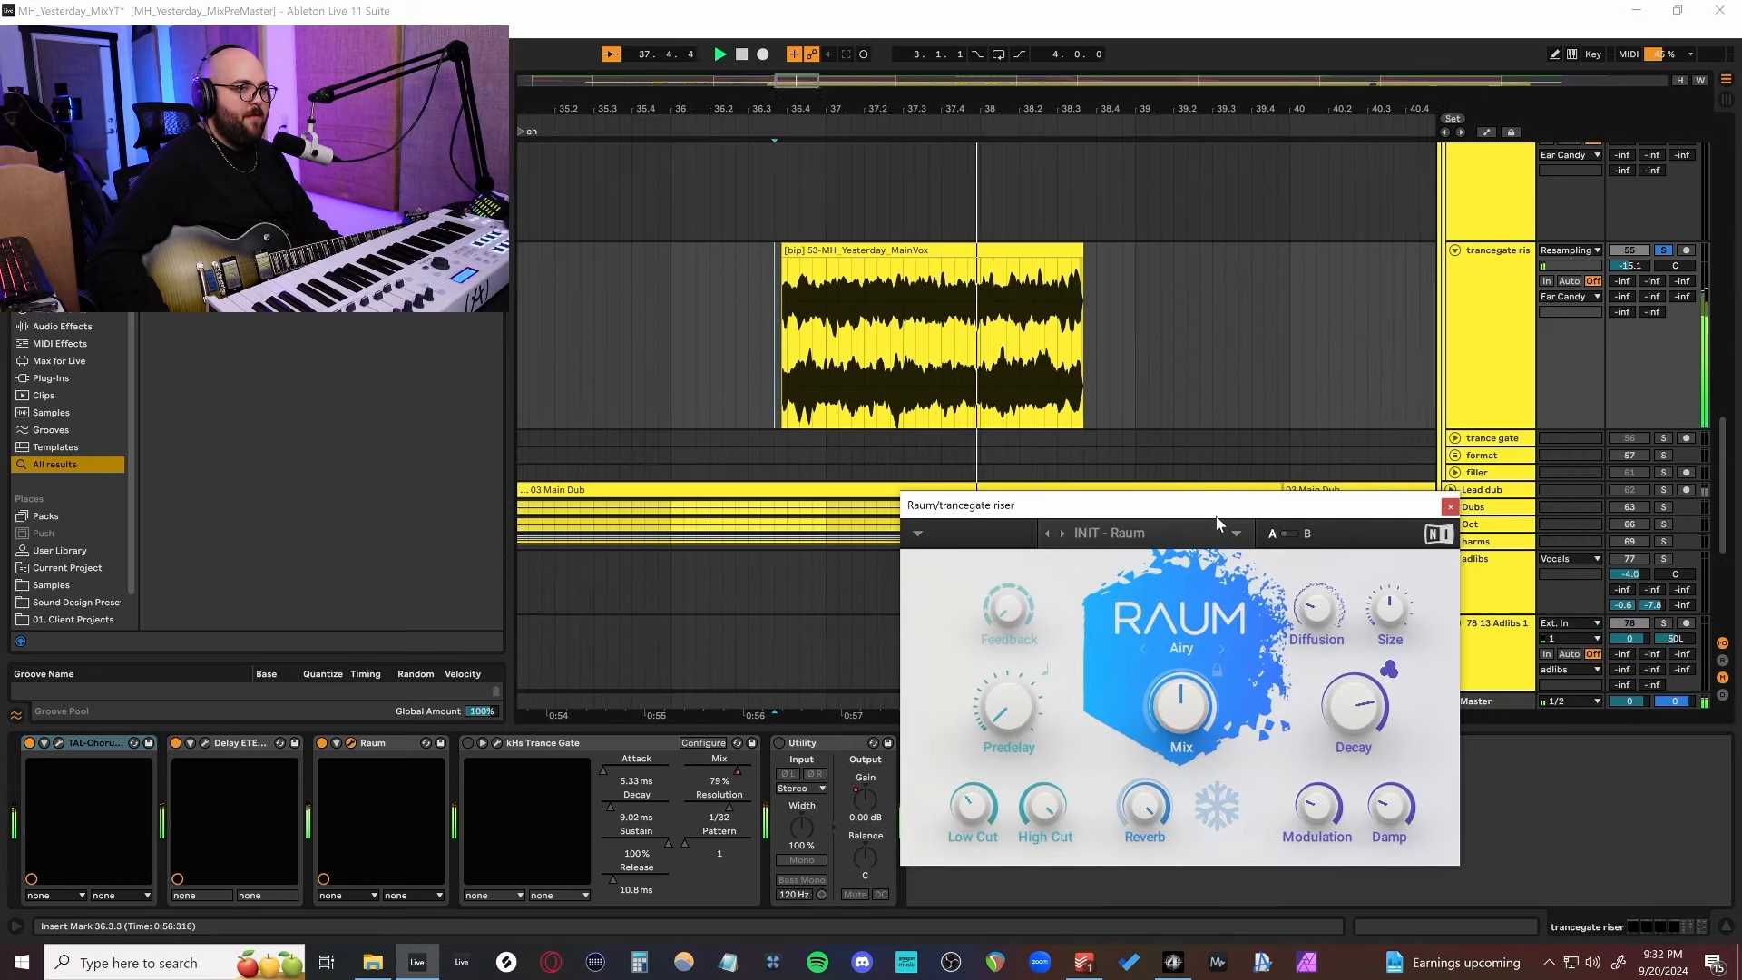
left_click(1449, 507)
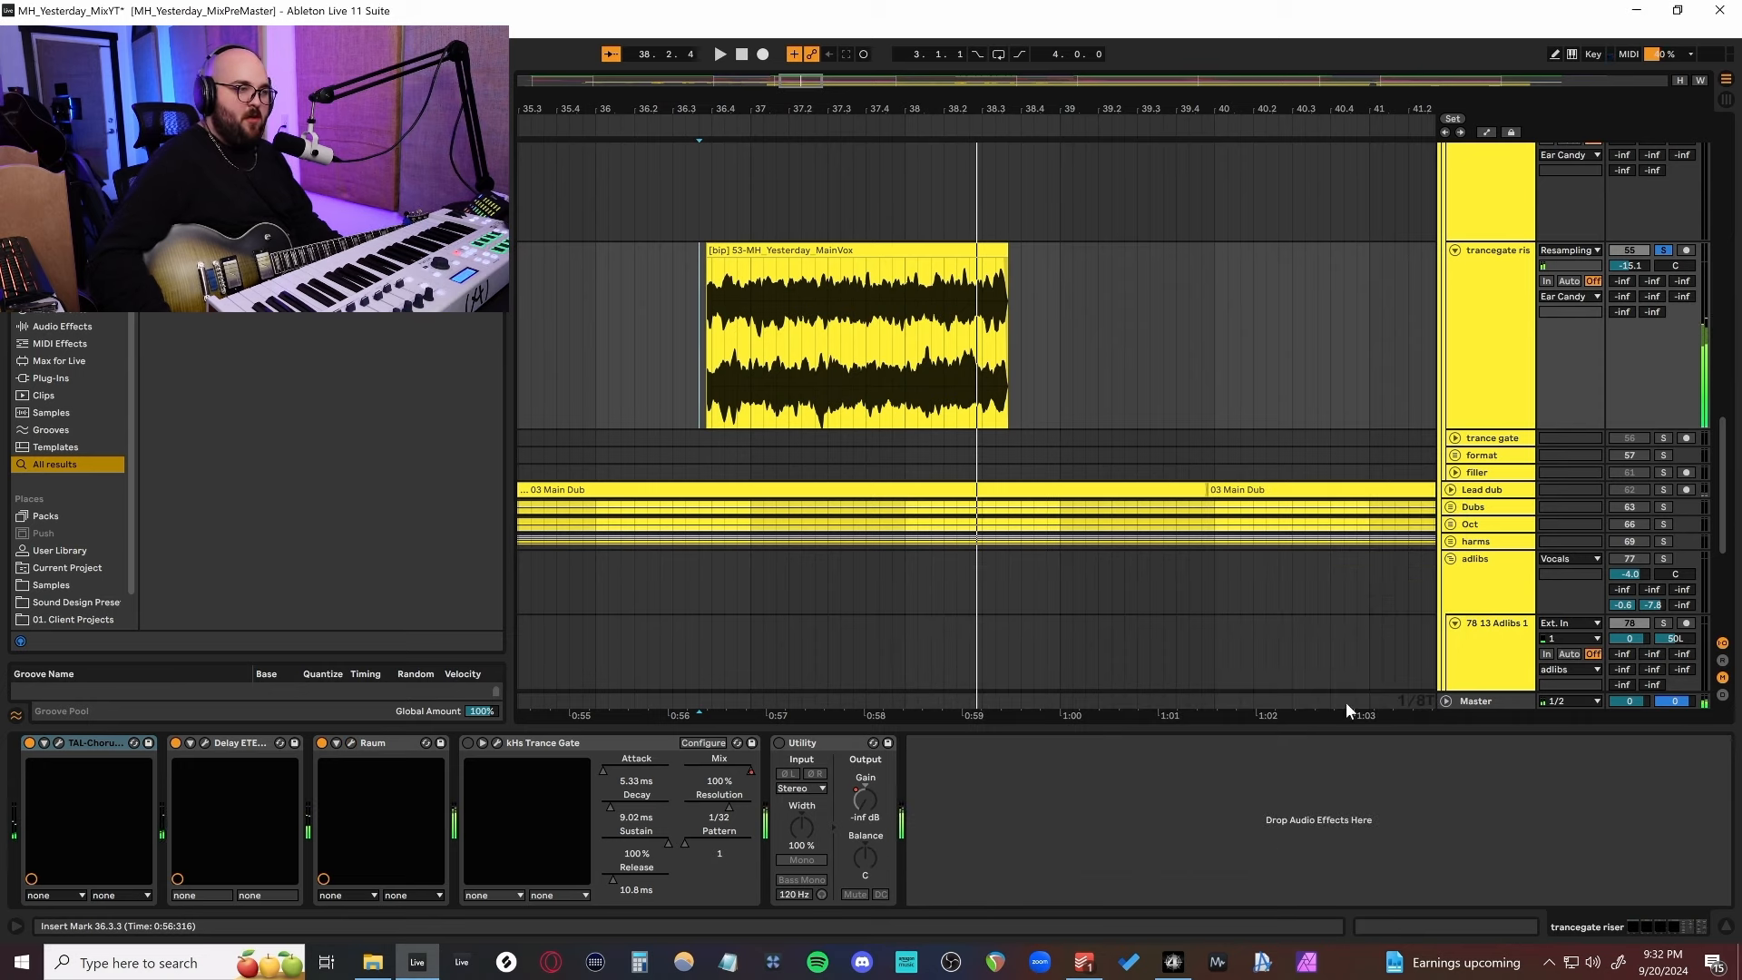
Activate kHs Trance Gate and Utility on the riser track and play the original riser with the Trance Gate Mix automation shown.
left_click(497, 744)
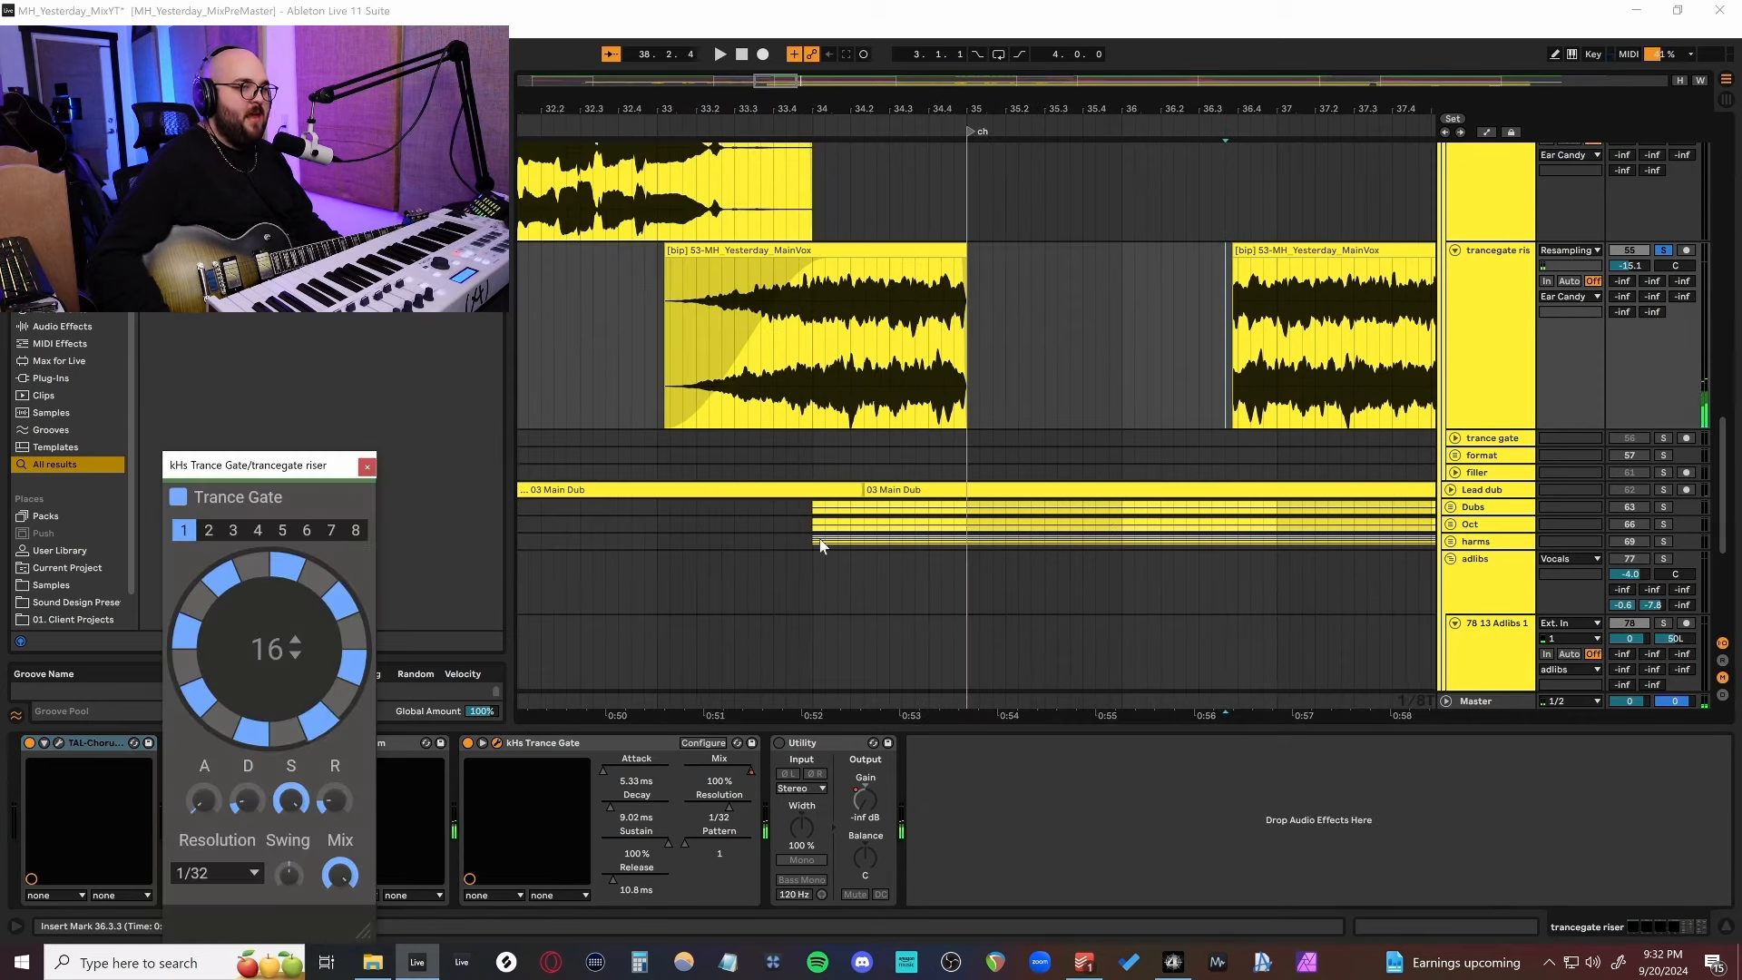
key("a")
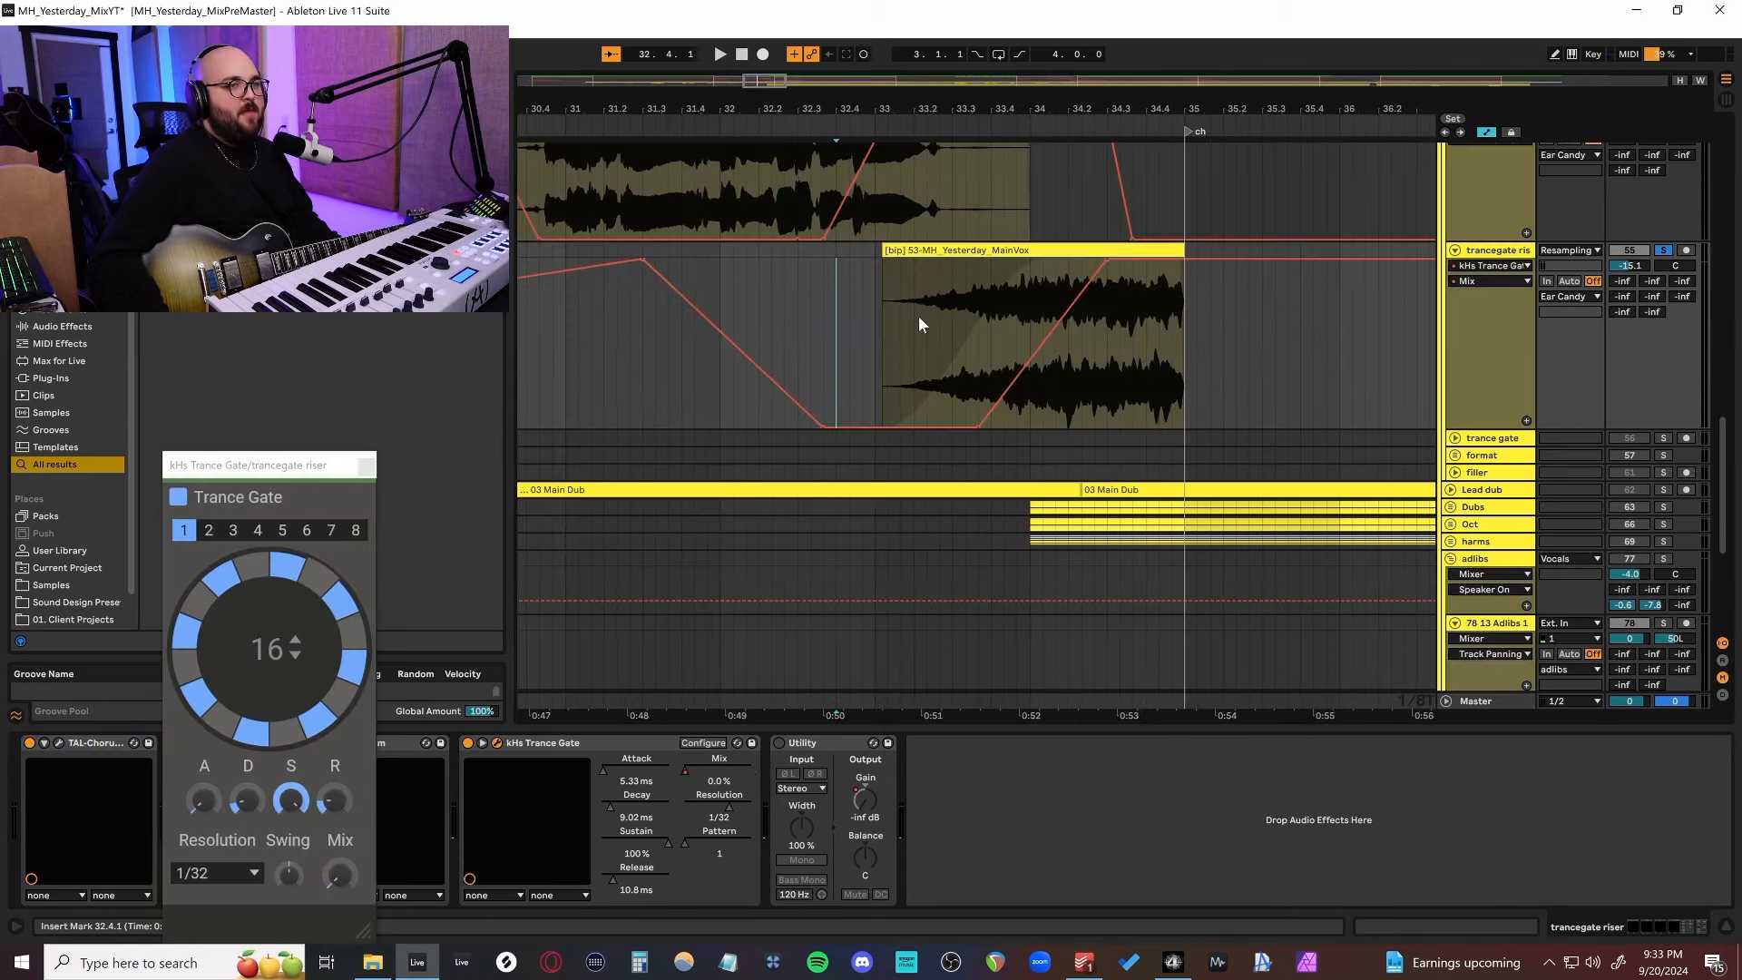
key("space")
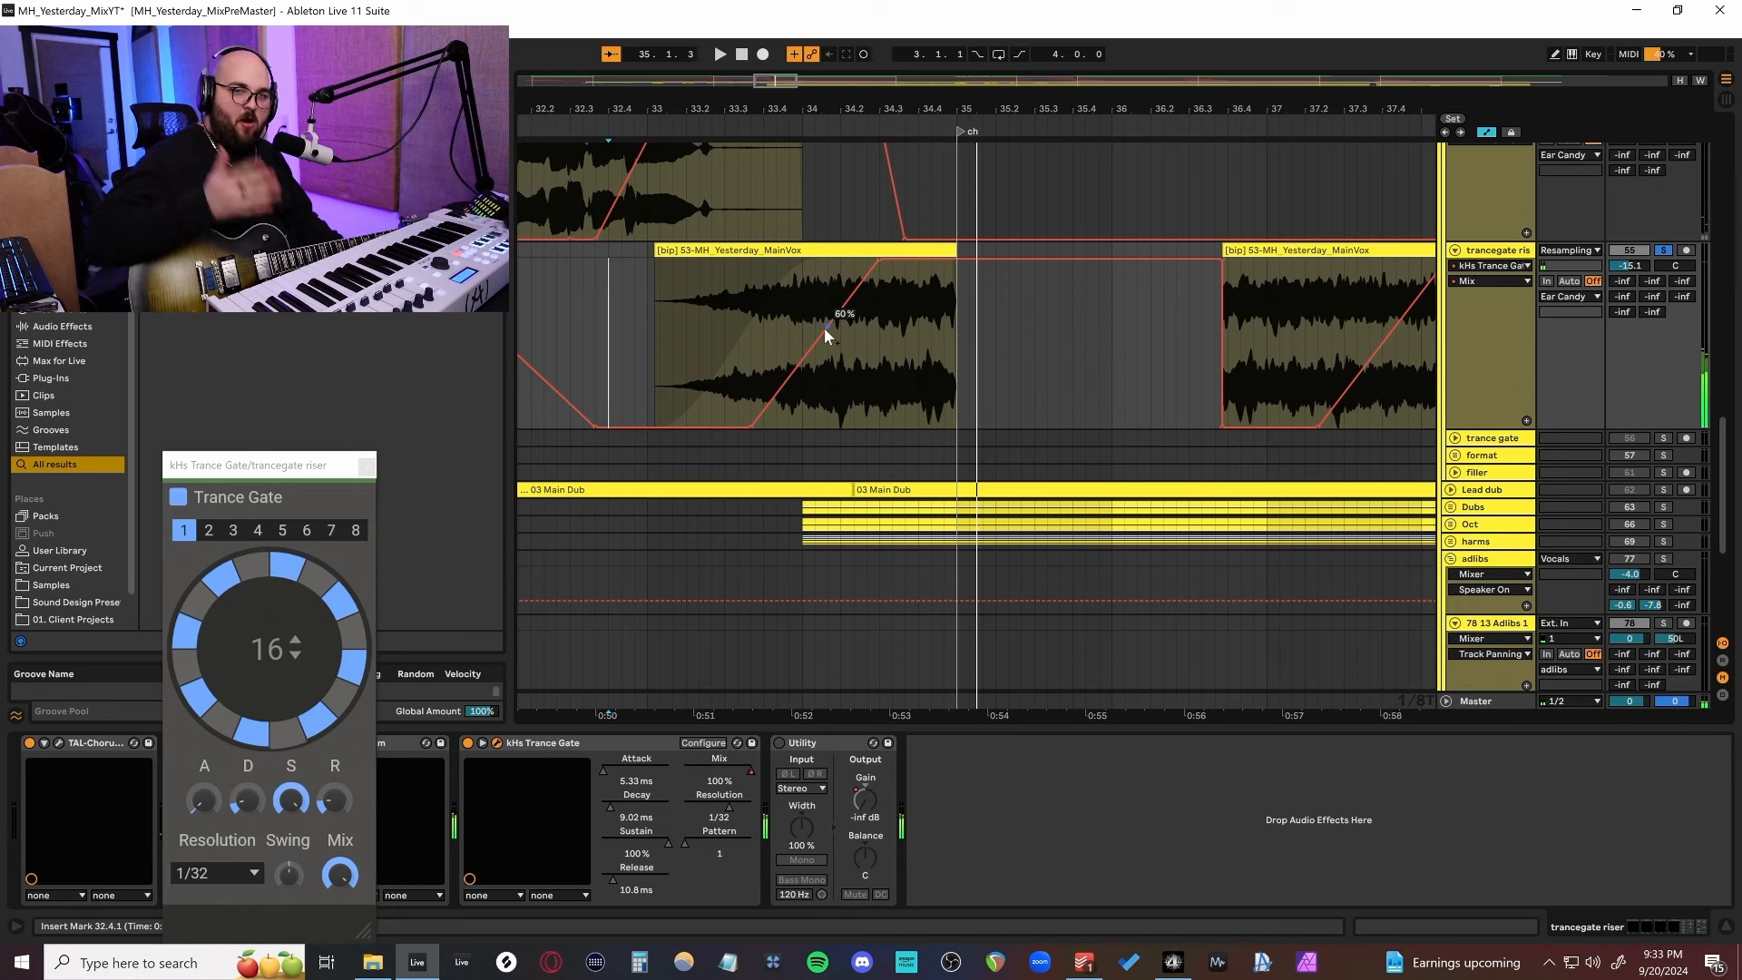
left_click(778, 743)
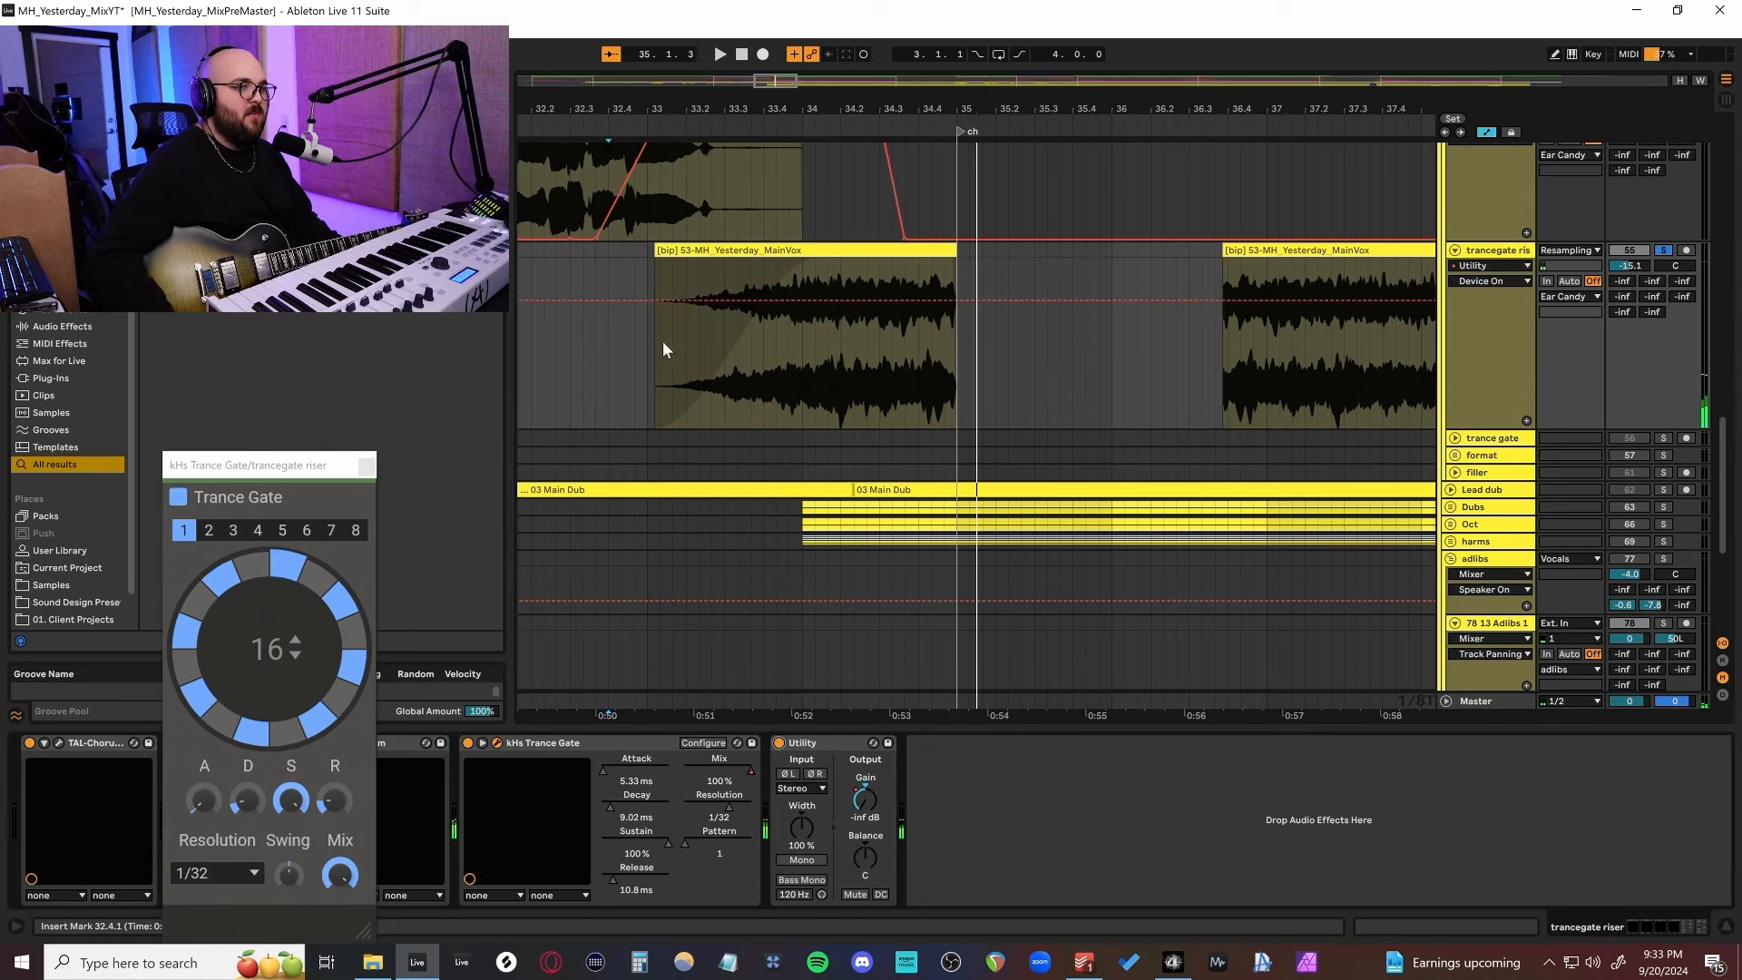
scroll(672, 356, "left", 2)
Play the soloed trance gate track's MainVox clip from 23.3.1 to hear its gated fade-in.
key("space")
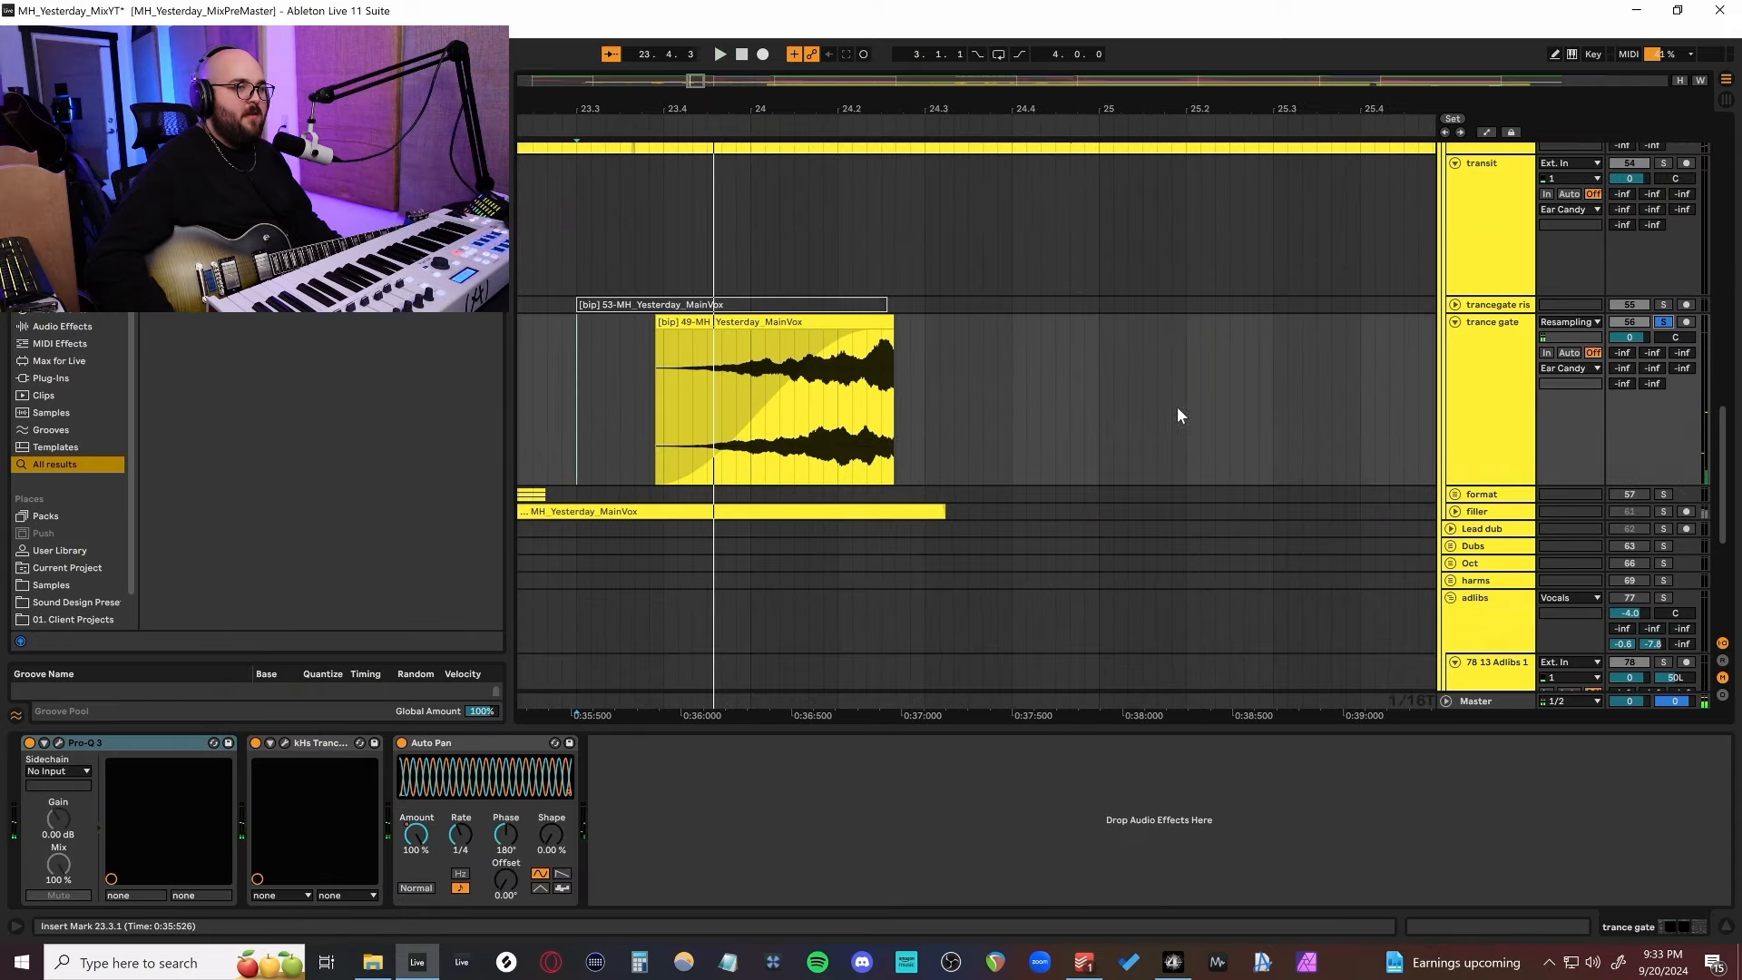
key("space")
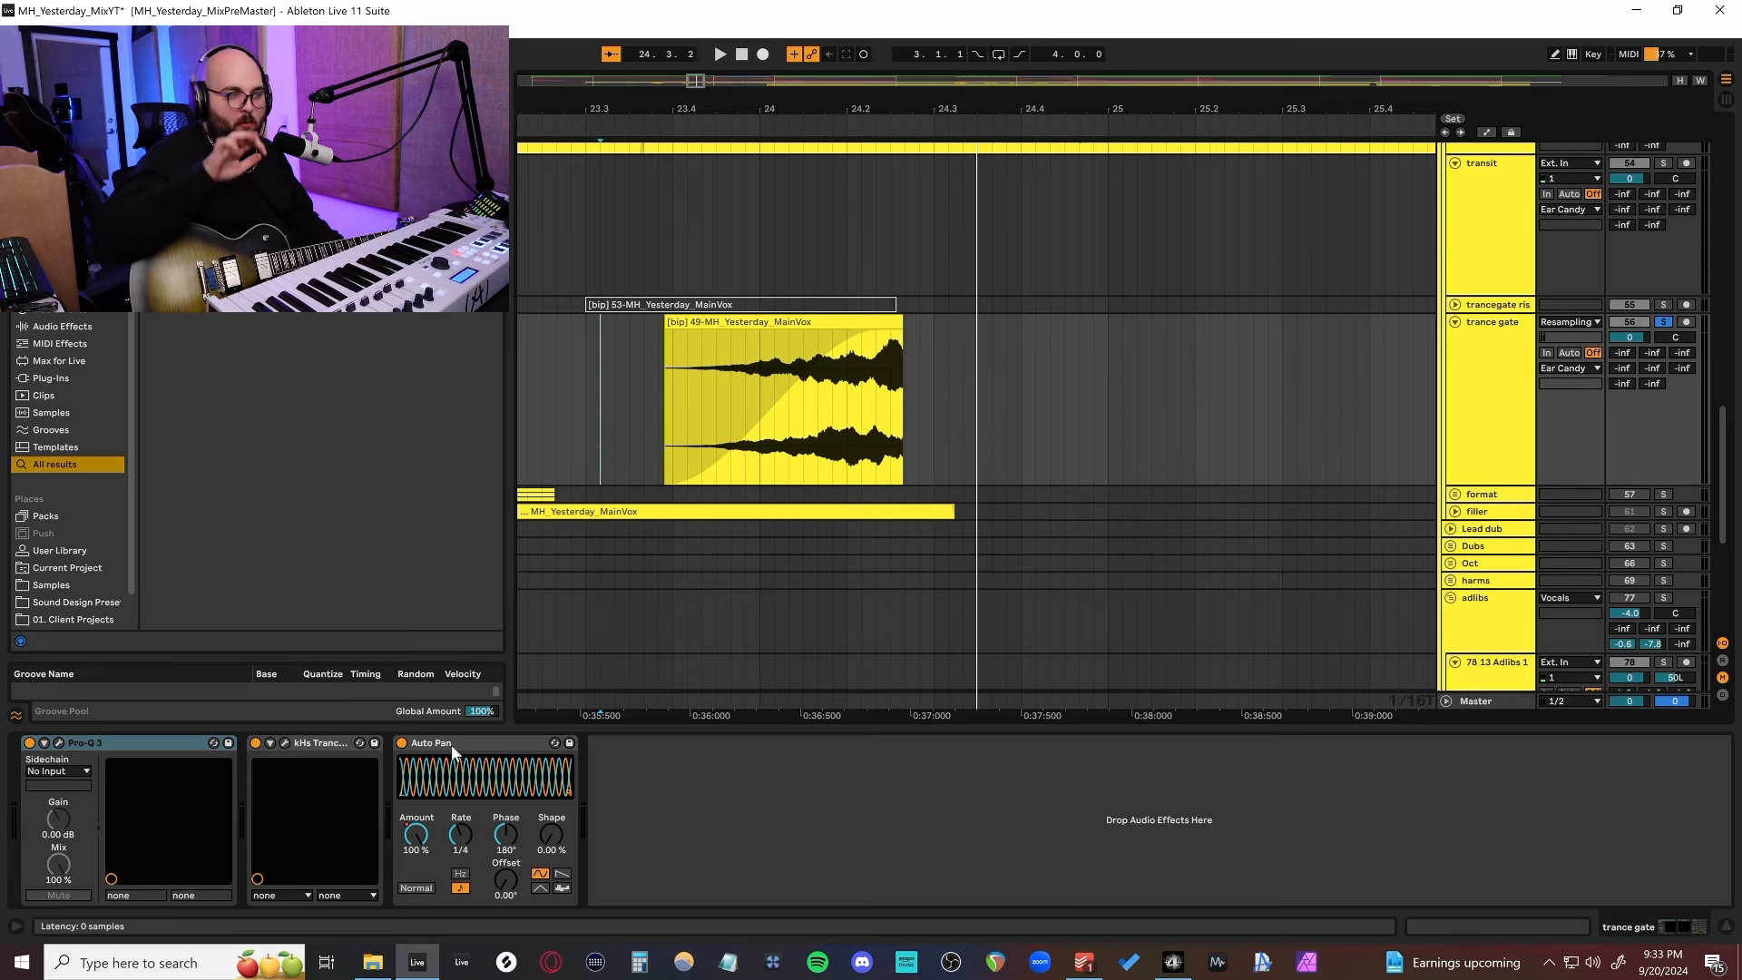
Solo the format group, show its VerbSuite and Raum effects and play its first layered MainVox clips from 18.3.3.
scroll(1207, 454, "down", 5)
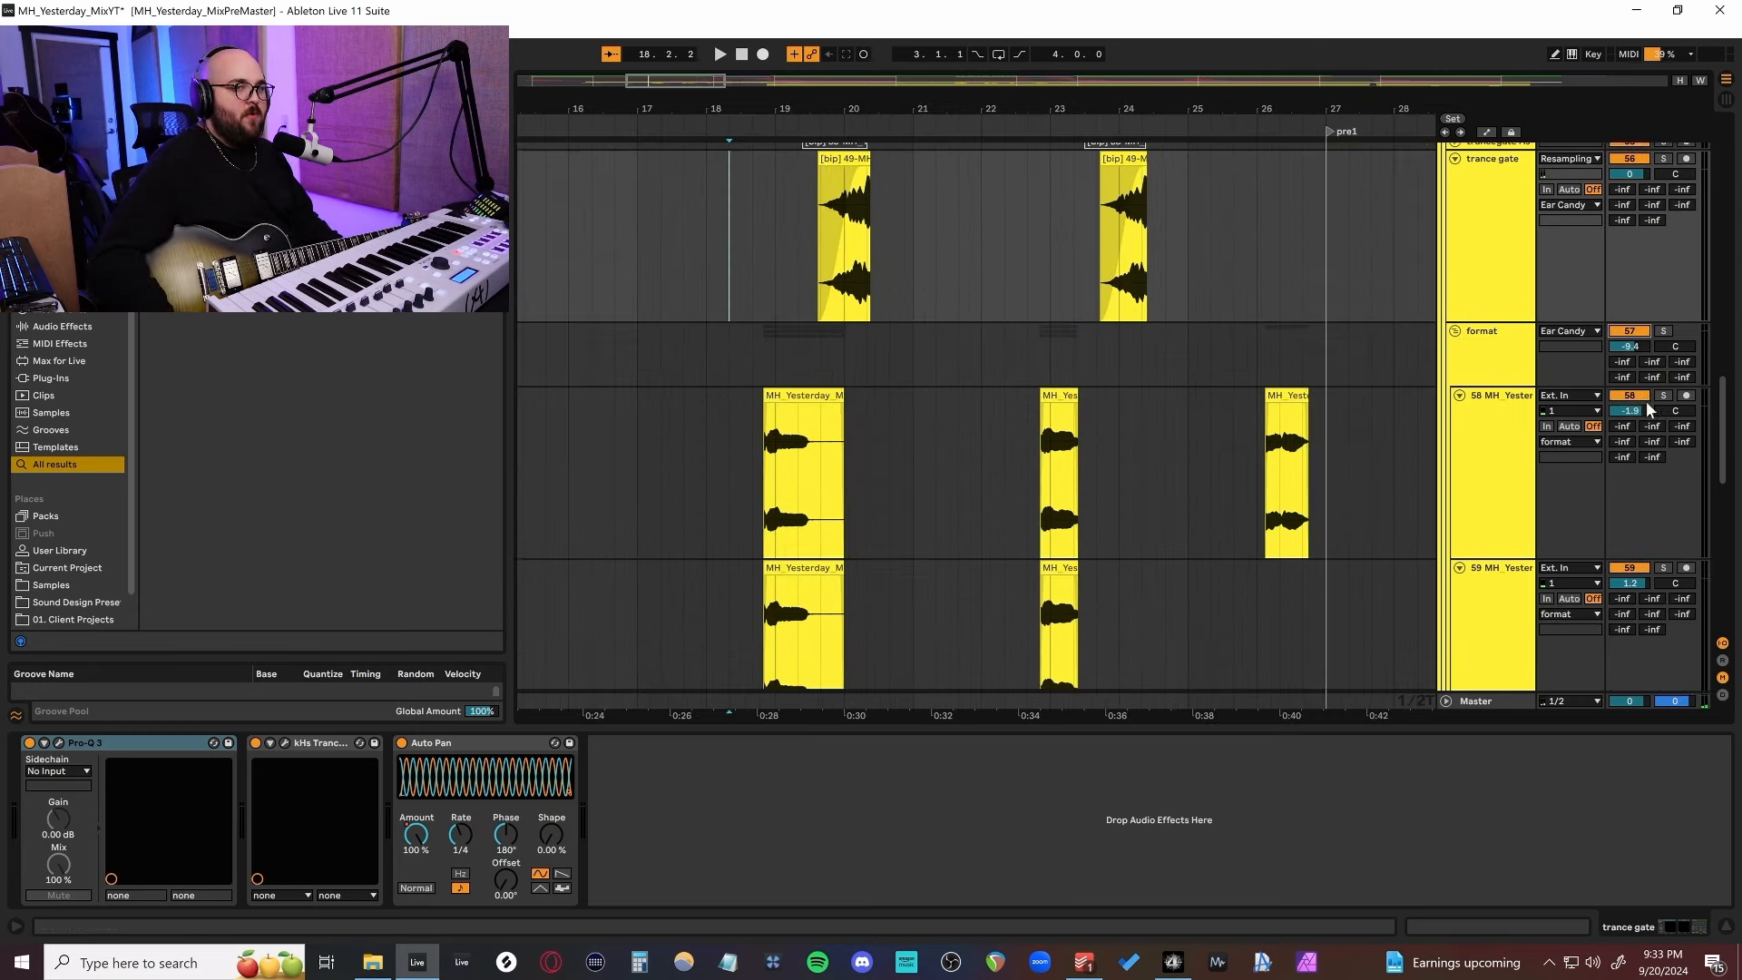
scroll(1652, 405, "down", 2)
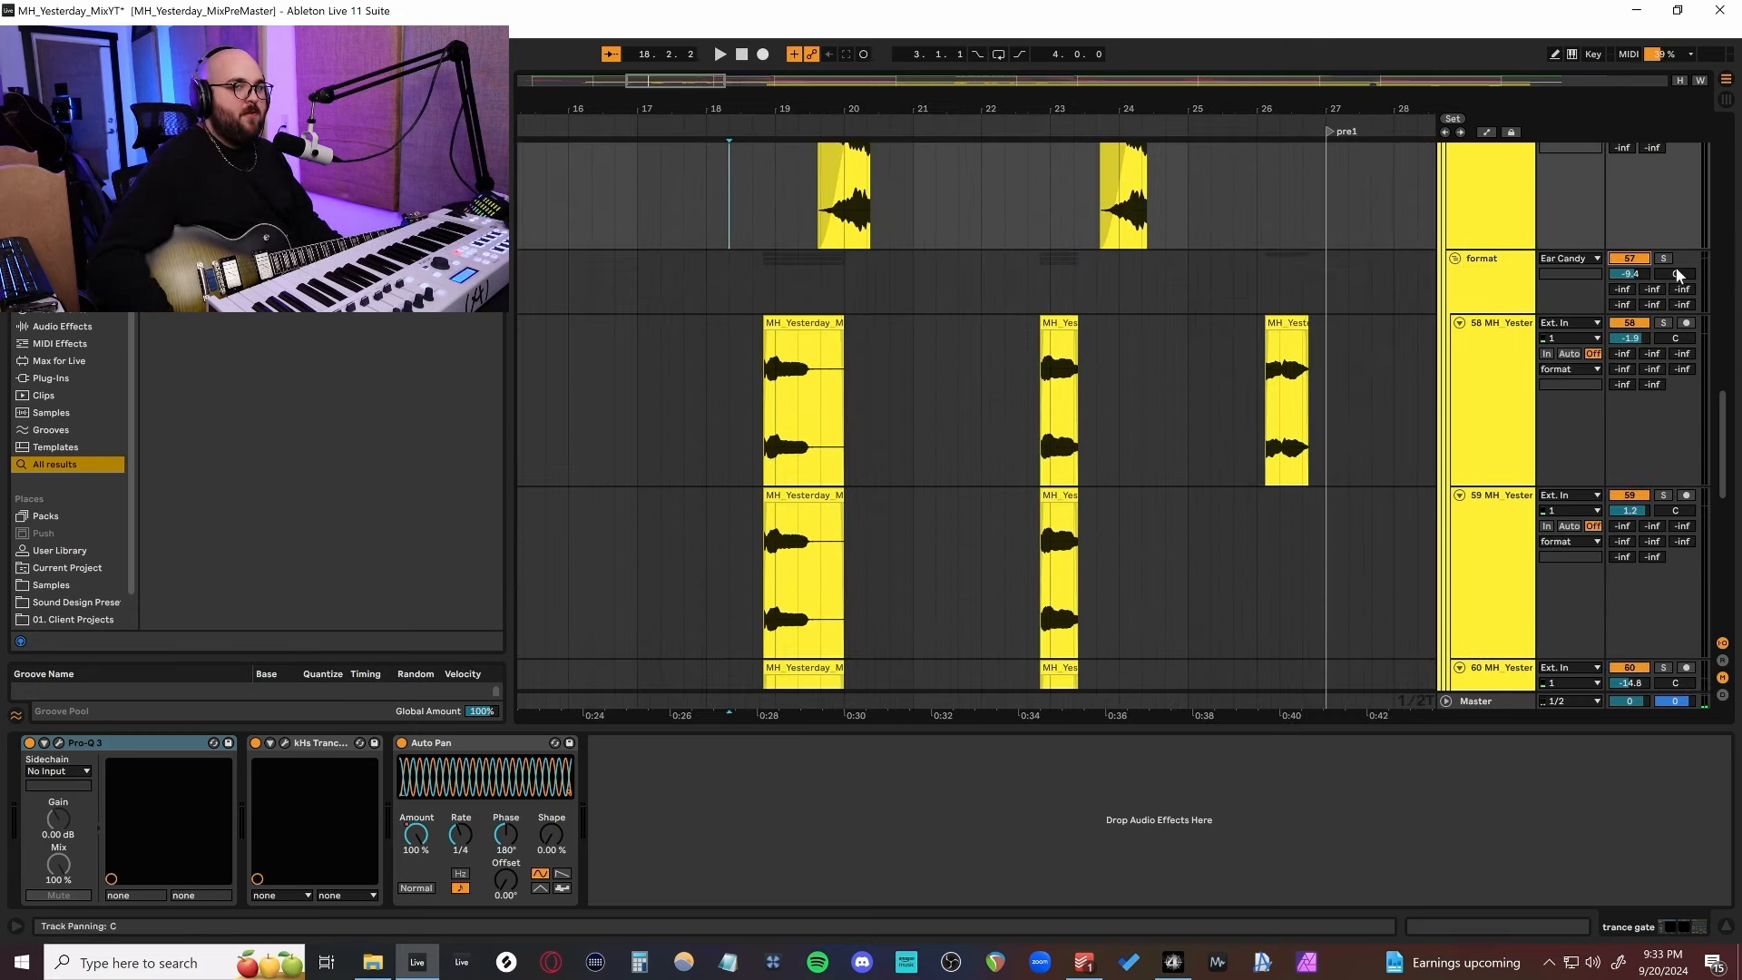
scroll(1042, 411, "down", 2)
scroll(860, 437, "up", 2)
scroll(860, 438, "down", 8)
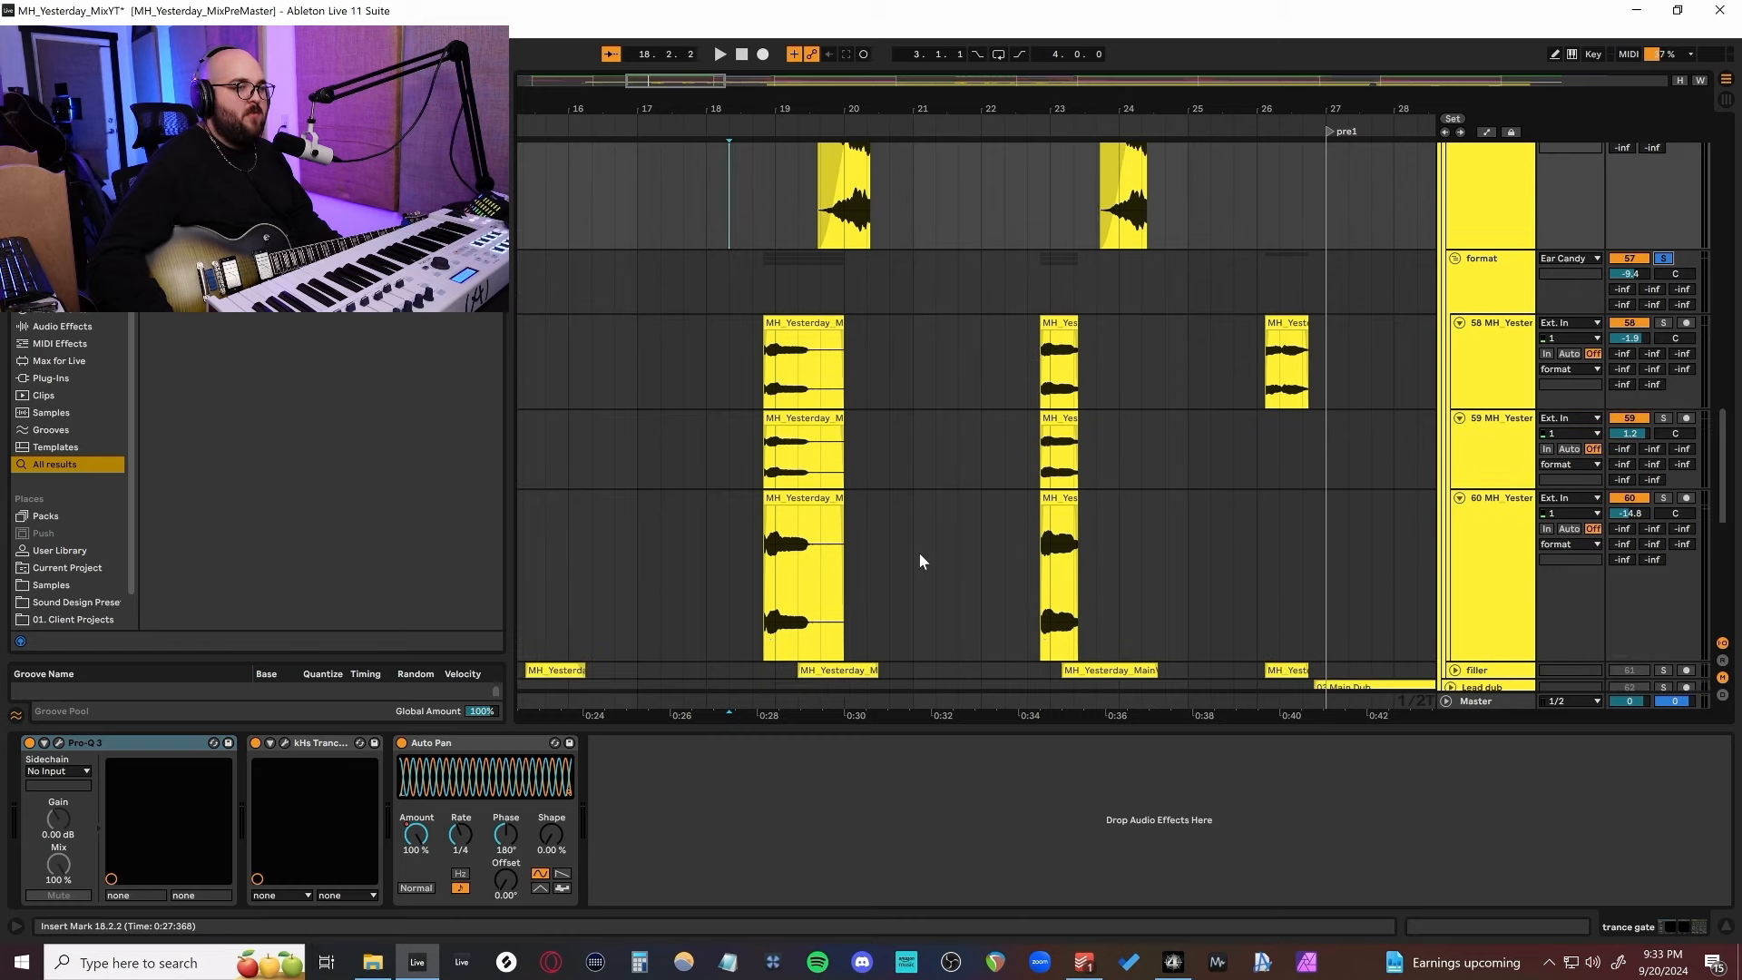
scroll(920, 549, "down", 4)
left_click(1490, 288)
left_click(762, 307)
scroll(786, 318, "up", 5)
key("space")
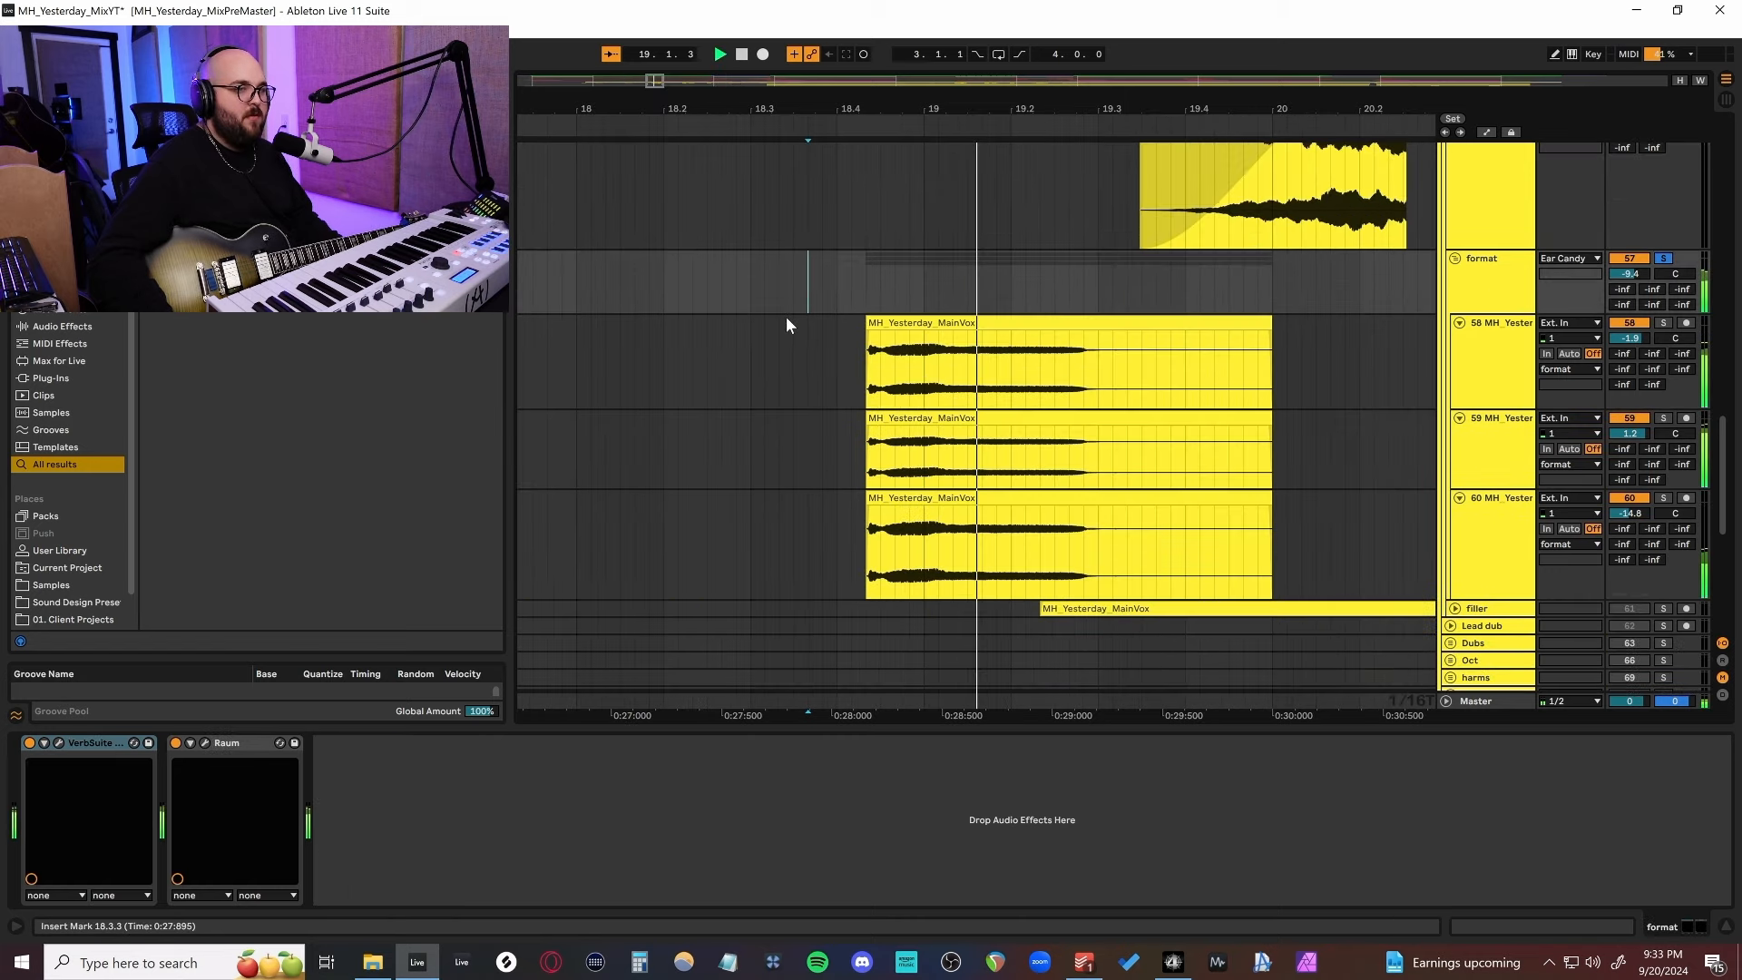
scroll(853, 318, "down", 5)
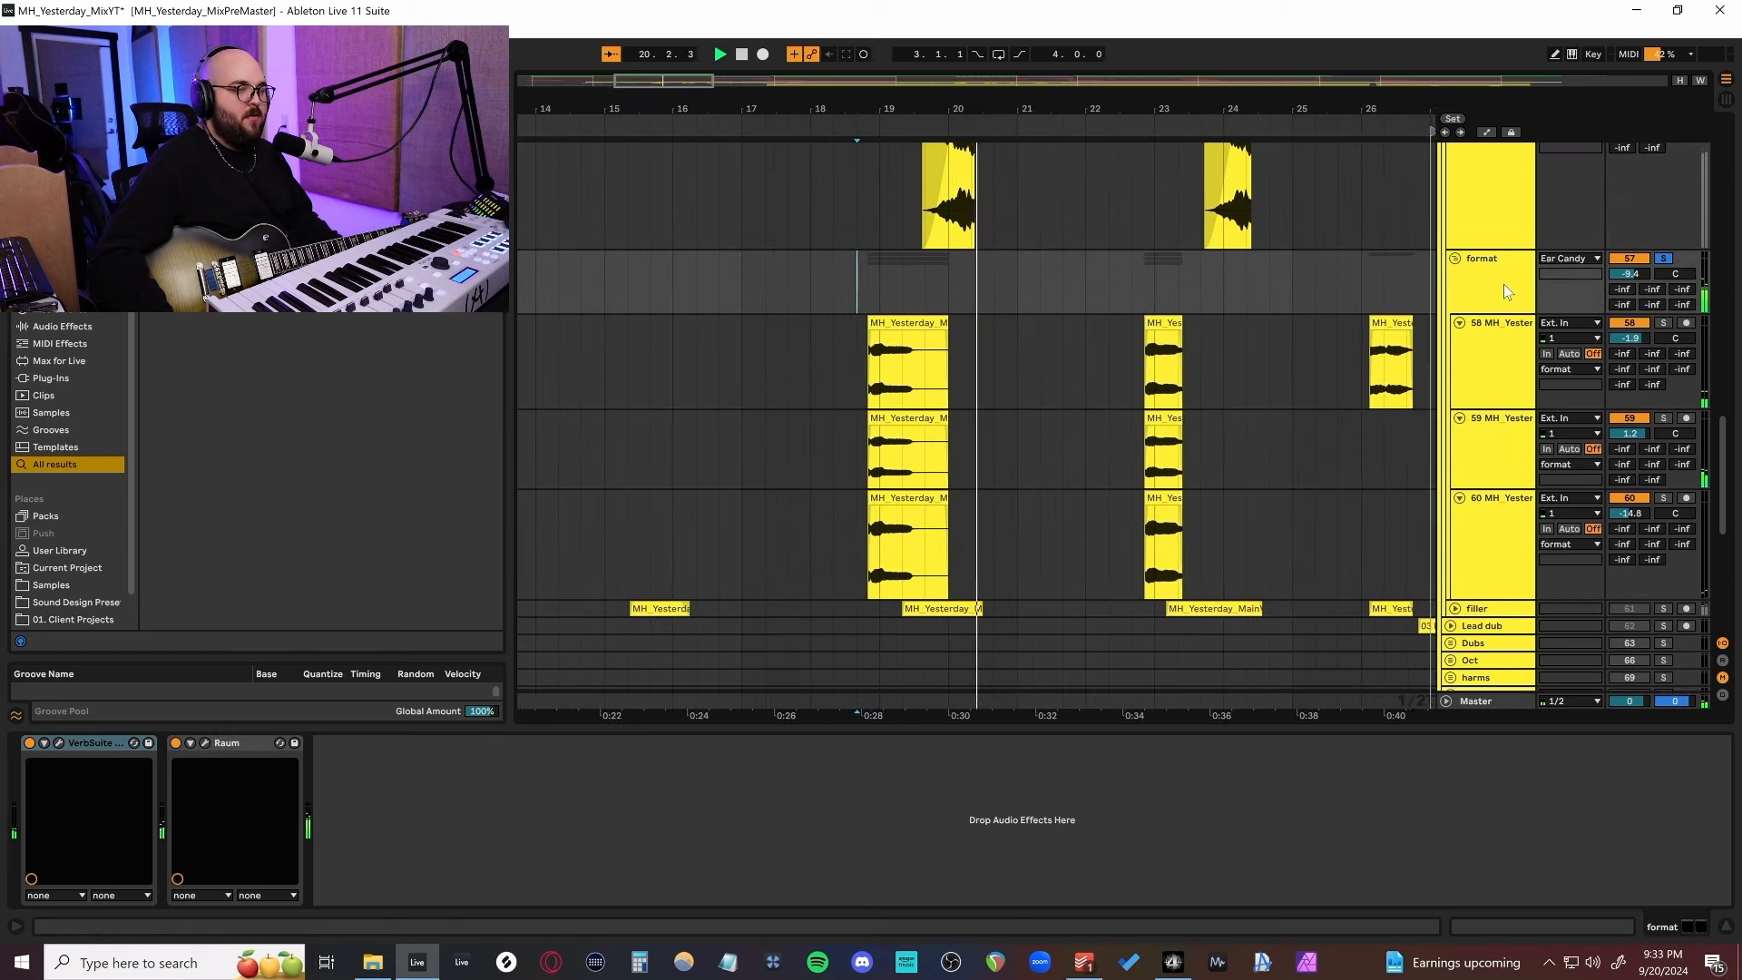
Play the format group's second set of layered MainVox clips from just before bar 23.
left_click(1134, 274)
key("space")
scroll(1053, 276, "up", 5)
key("space")
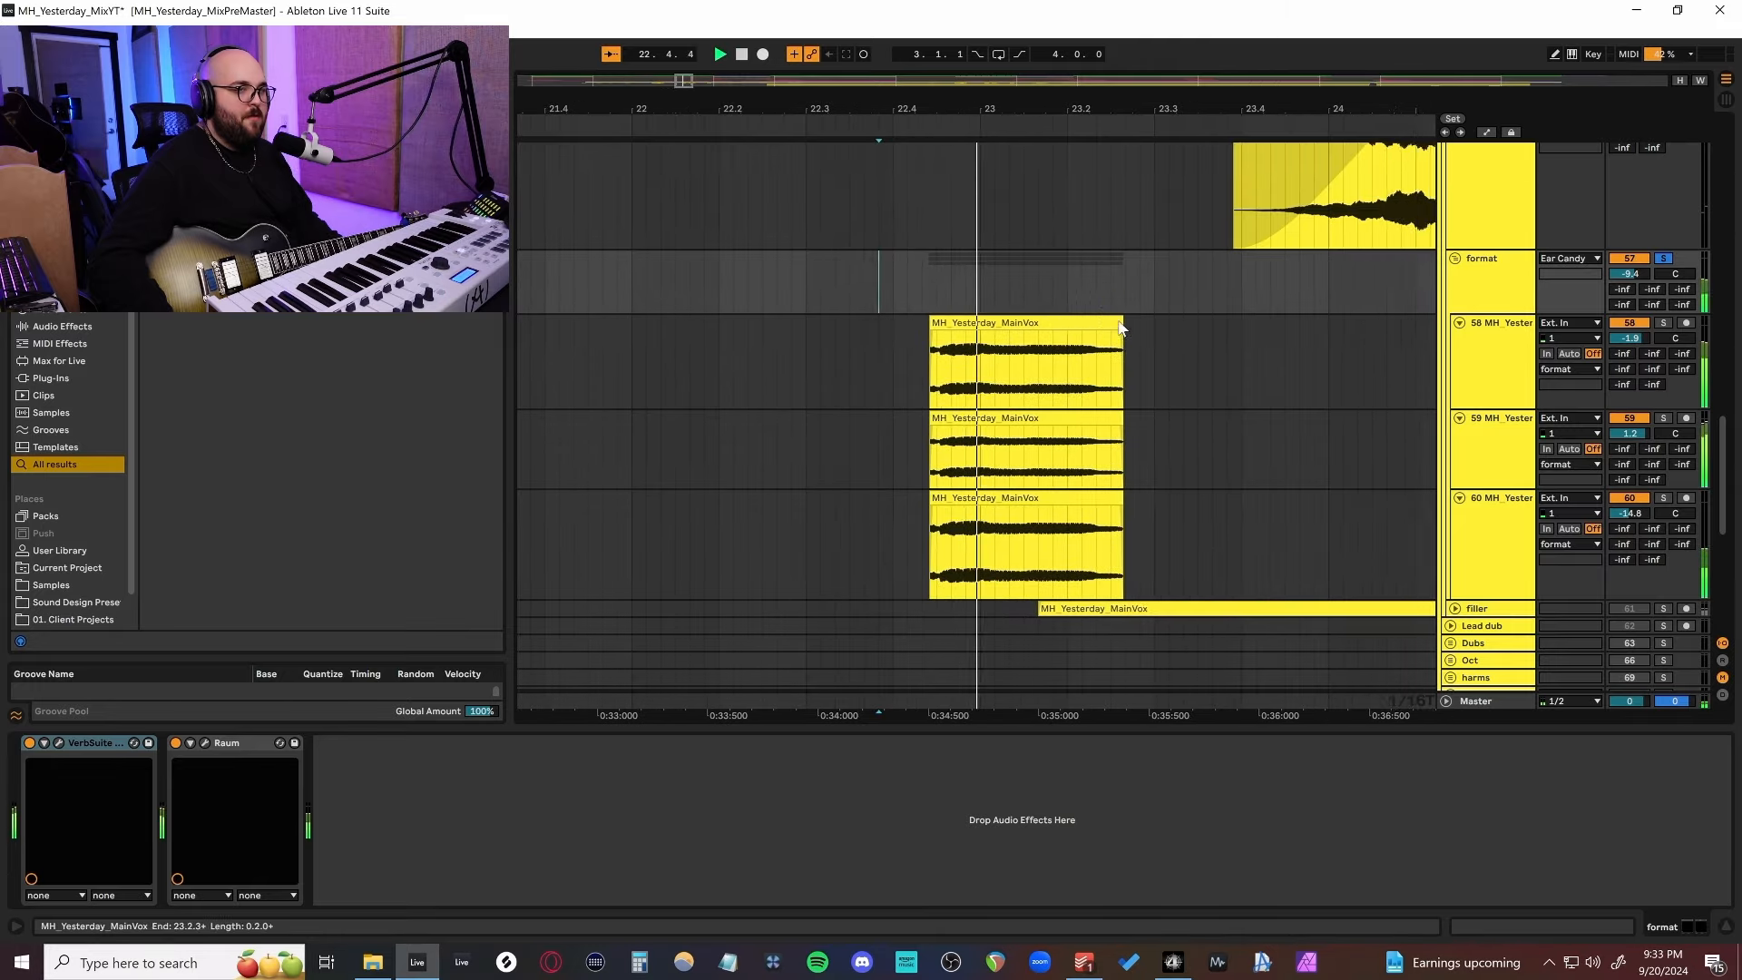
Play the format group's clips from 18.3.3 and 22.3.3 with VerbSuite and Raum deactivated.
scroll(1287, 303, "down", 7)
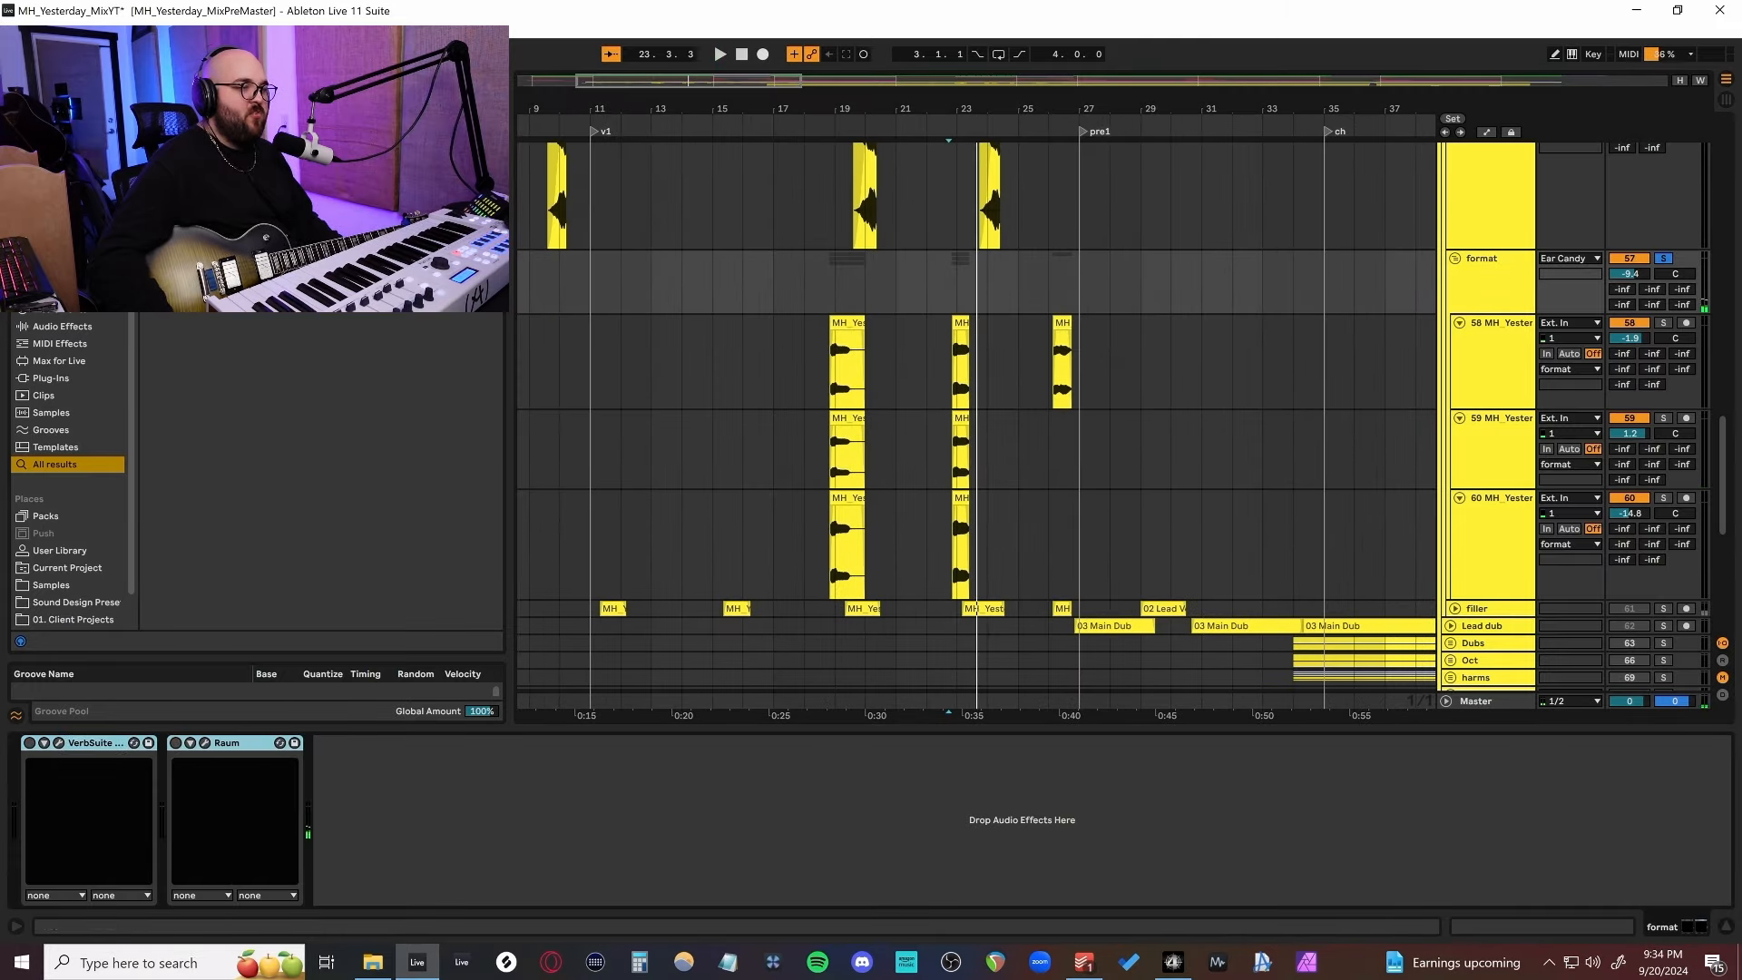
scroll(883, 376, "up", 4)
left_click(851, 285)
key("space")
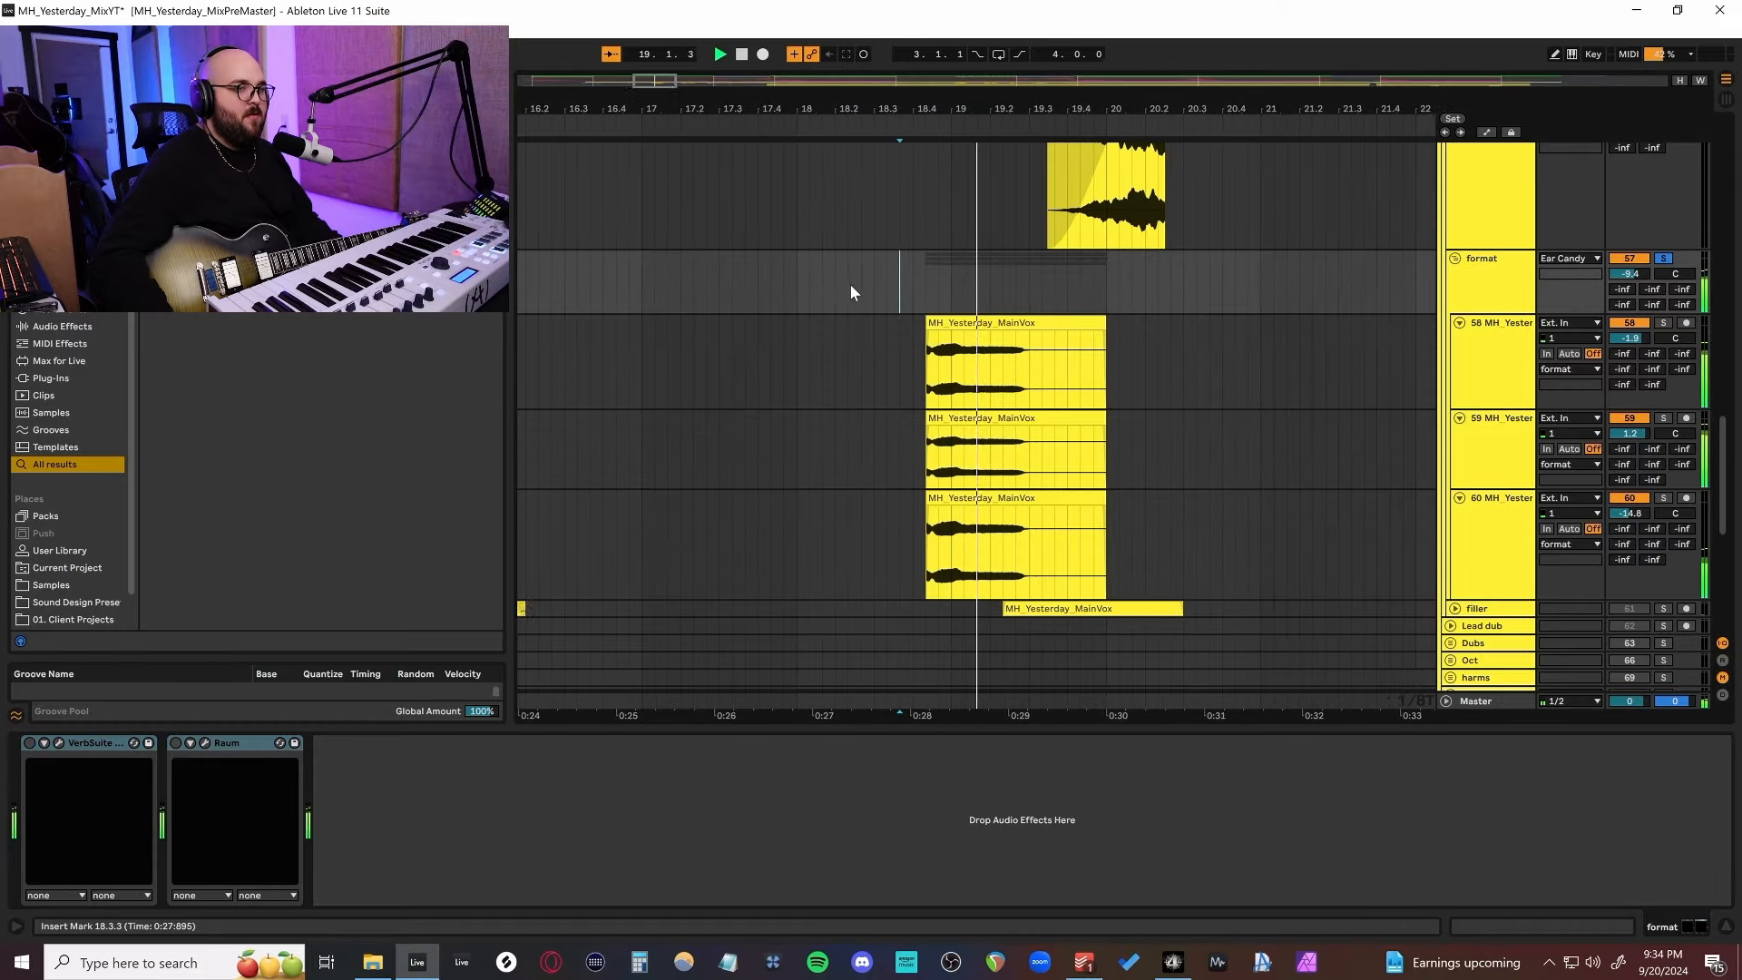
left_click(924, 289)
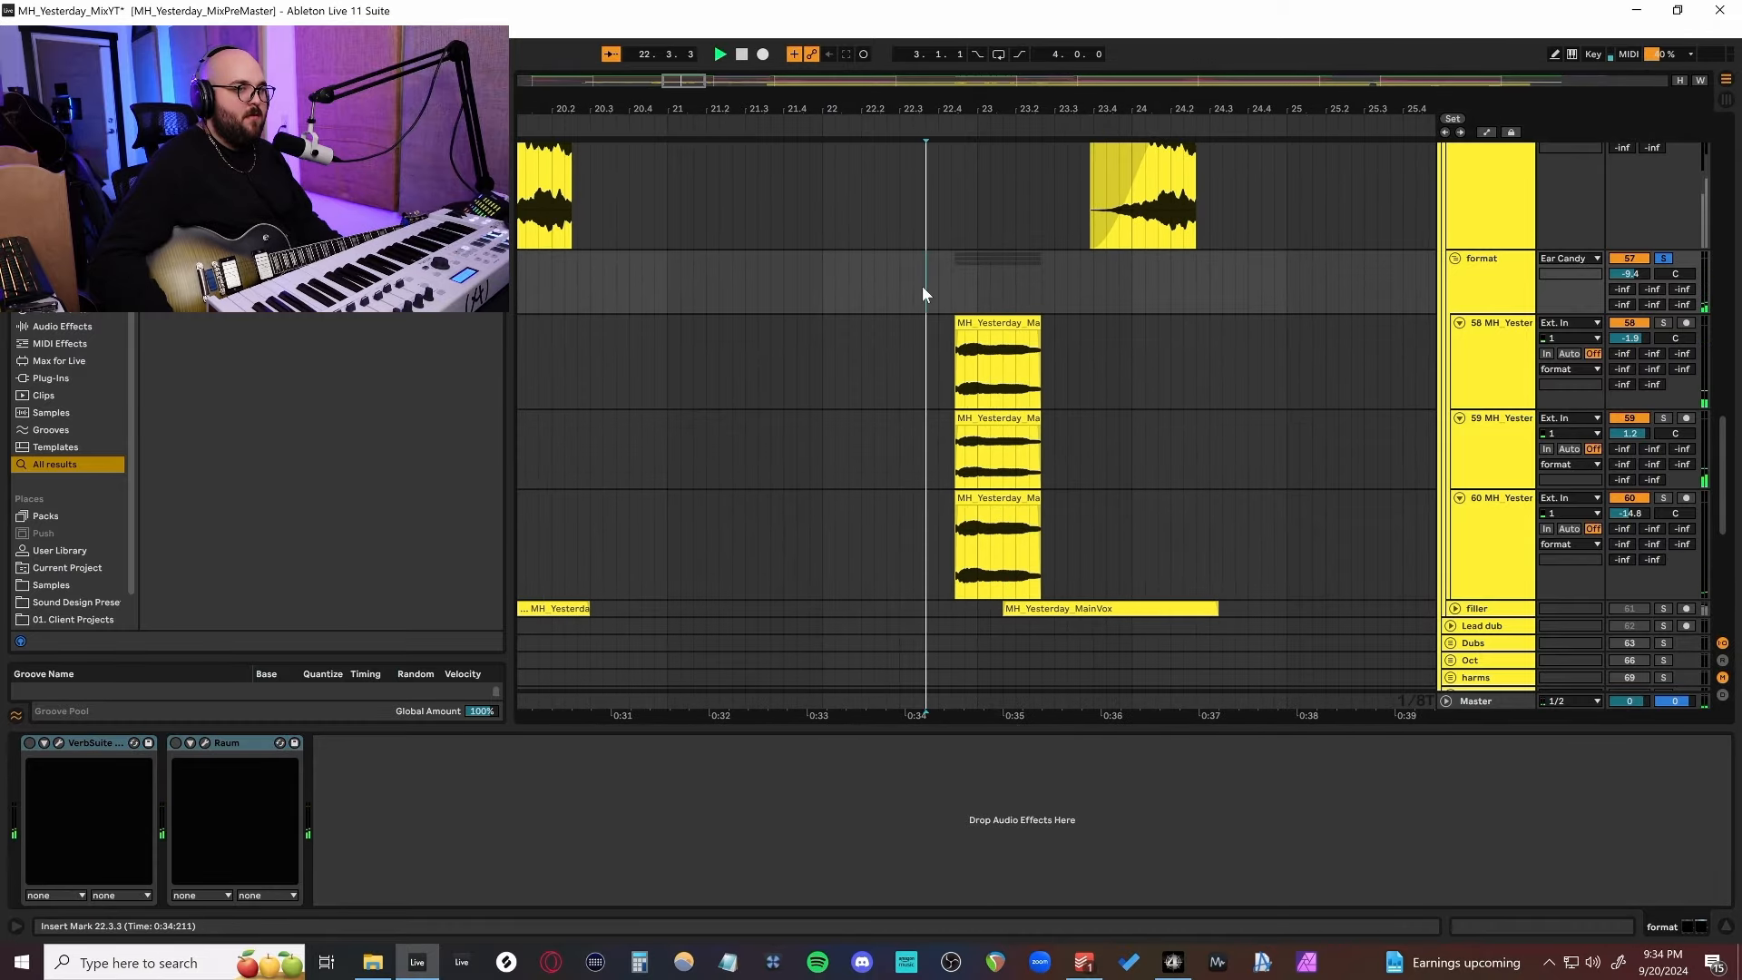
key("space")
scroll(1174, 356, "down", 3)
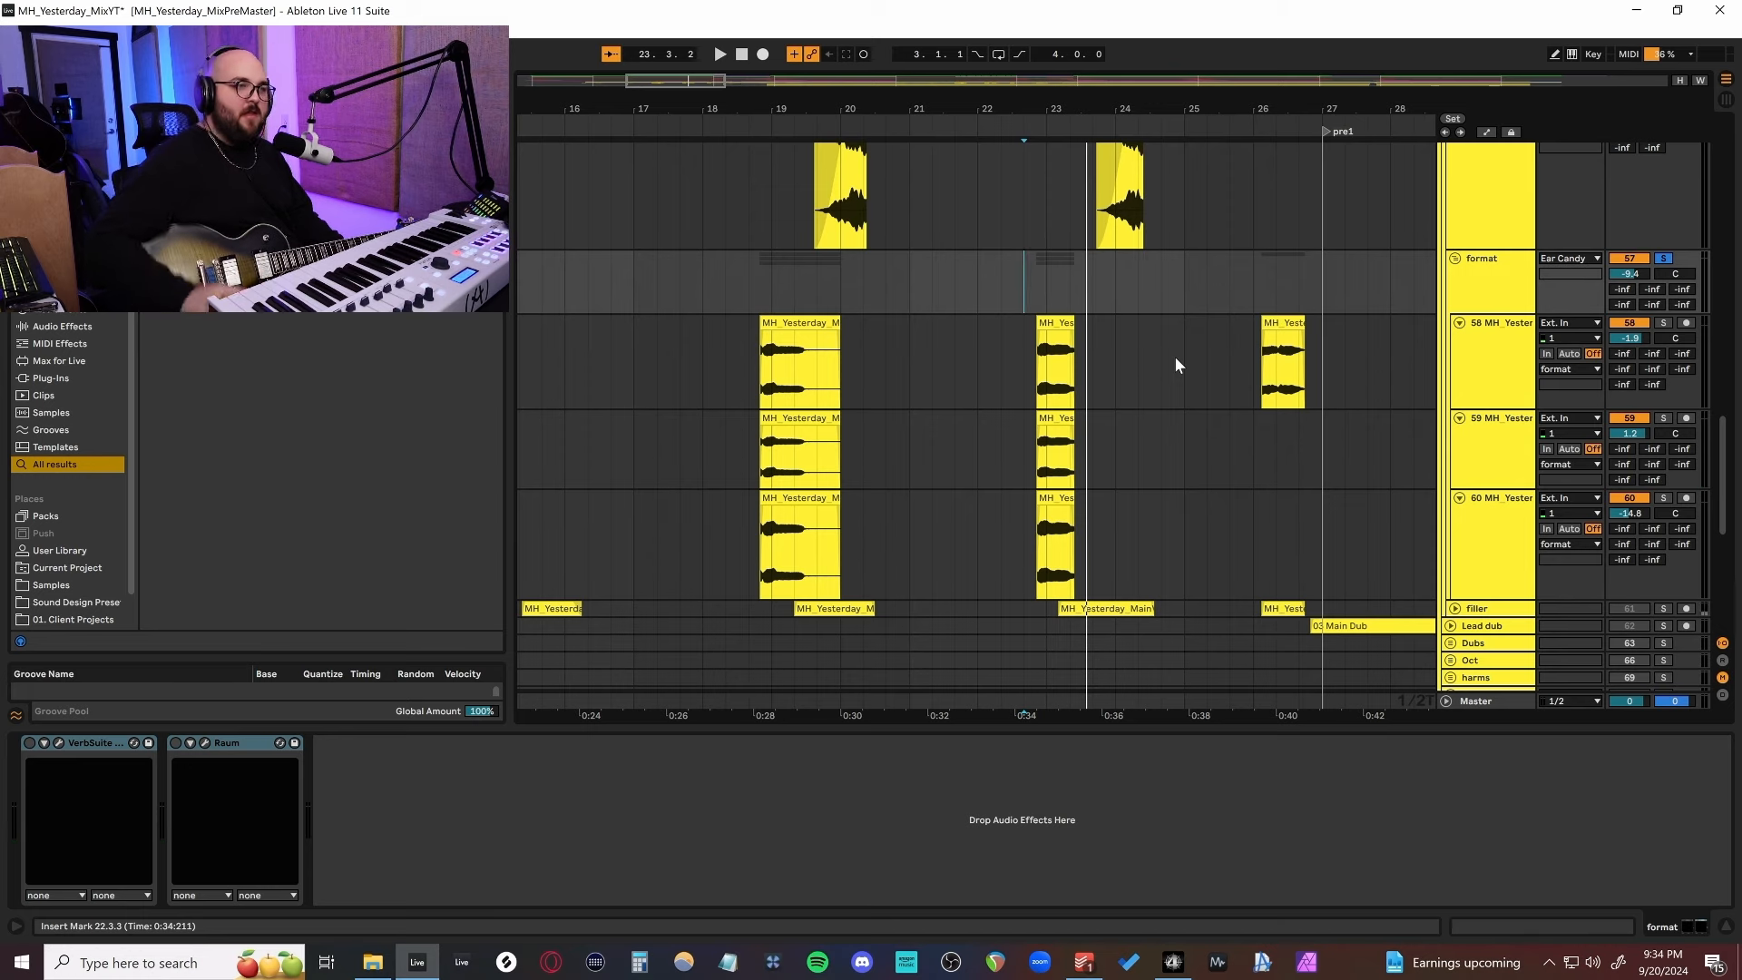
scroll(1106, 391, "up", 5)
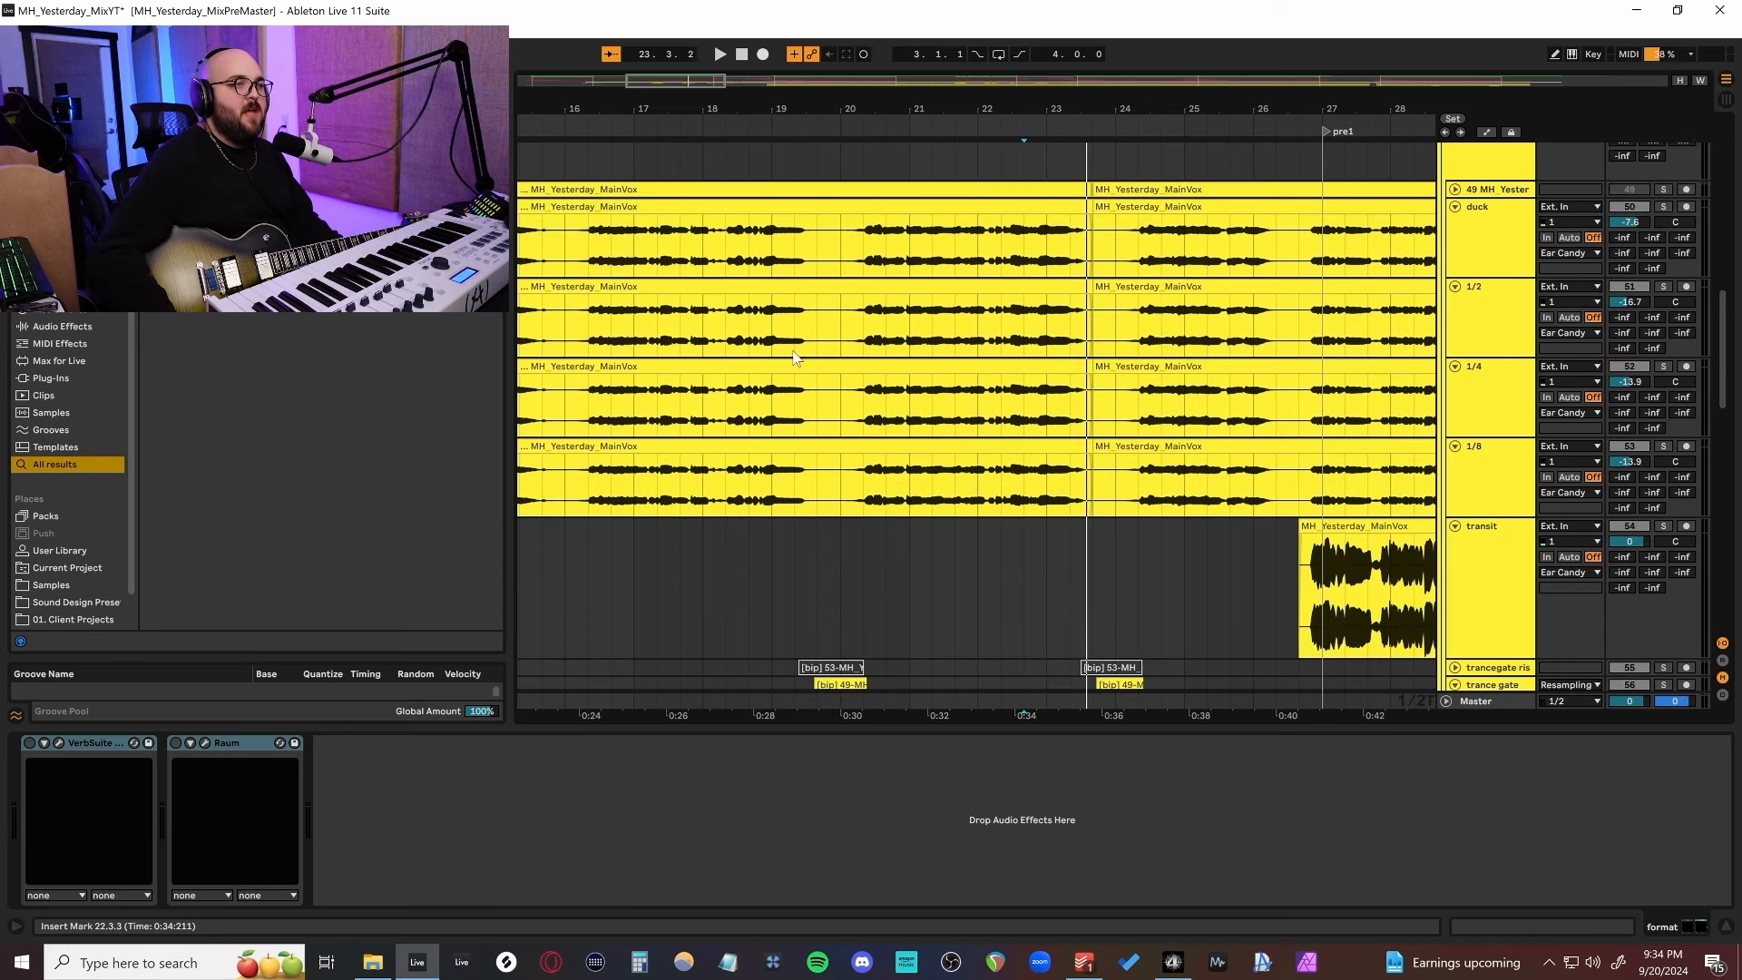
scroll(984, 329, "down", 5)
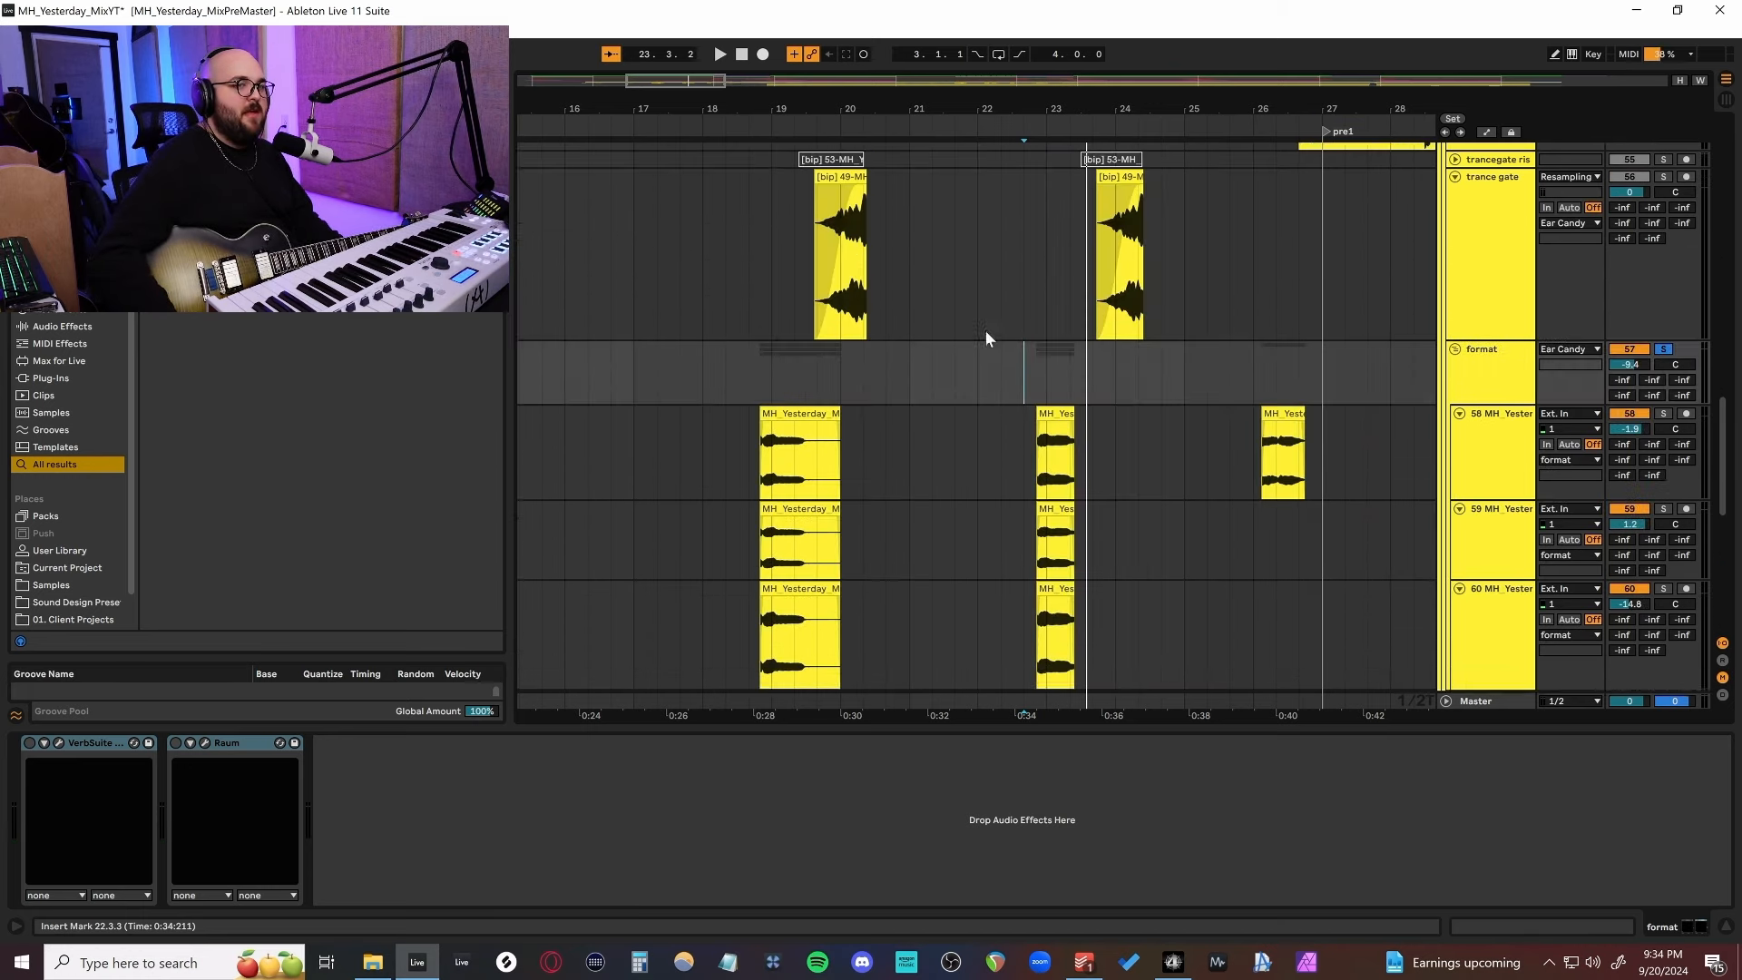
scroll(1414, 470, "up", 2)
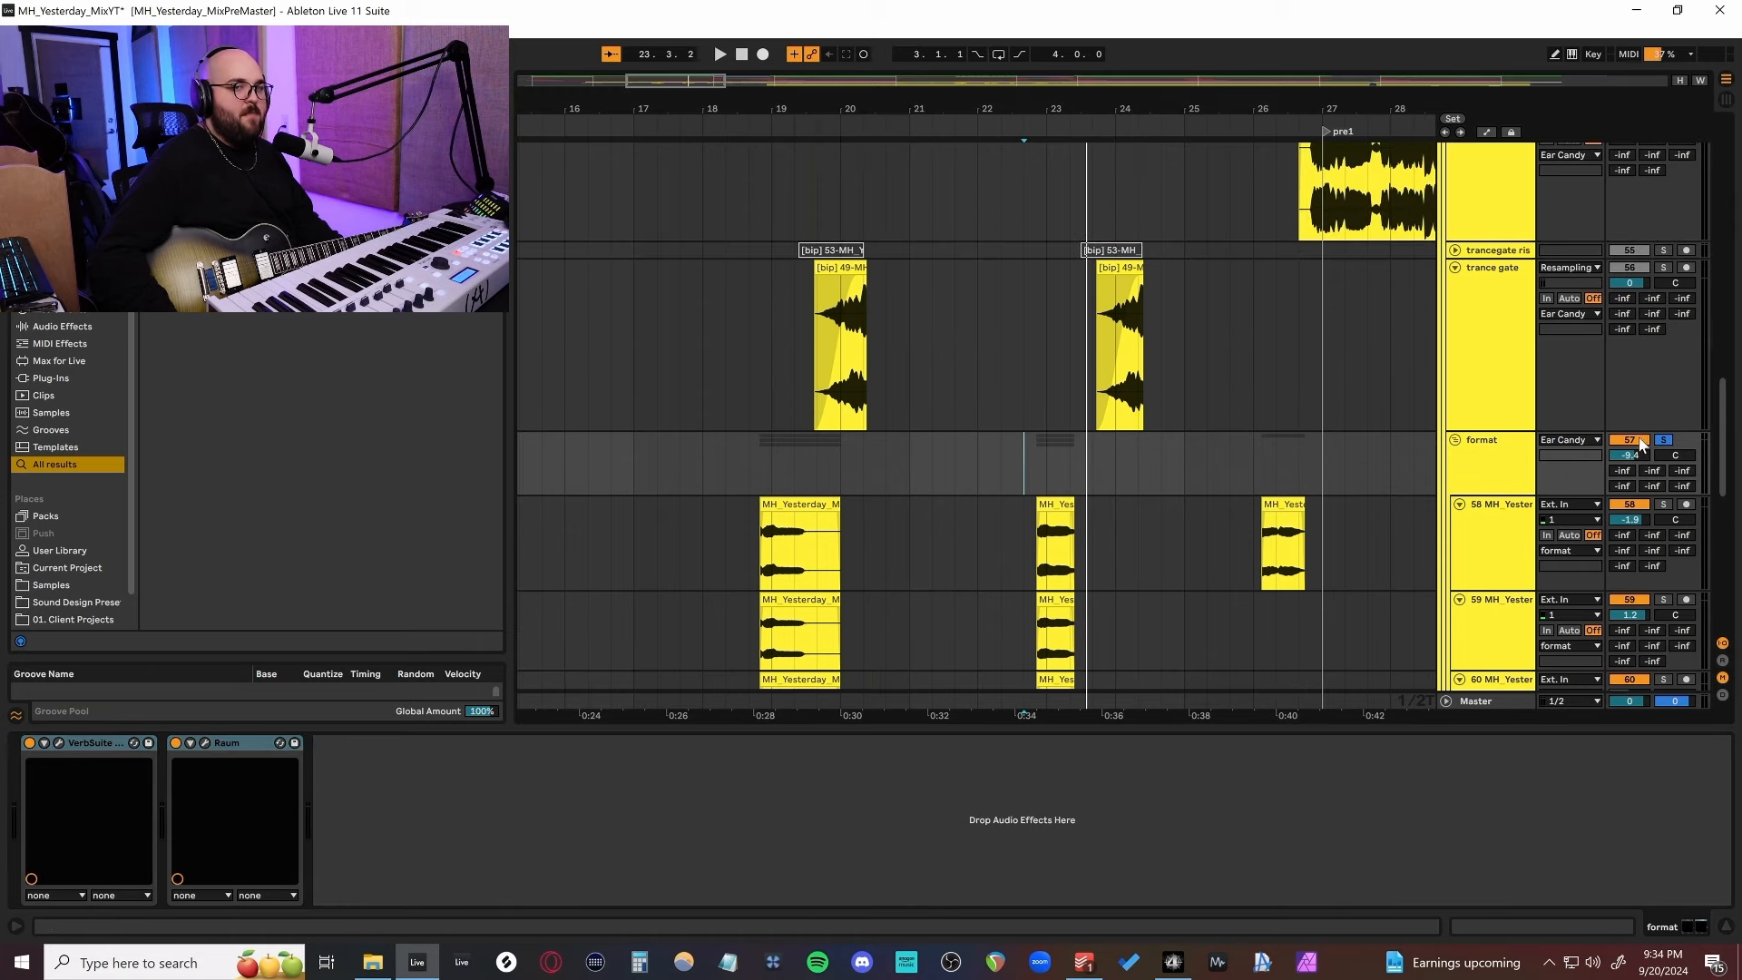
Unsolo the format group and play the vocals from 18.1.1 to hear the format and trance gate clips together.
scroll(1054, 509, "up", 5)
scroll(1055, 510, "down", 3)
left_click(702, 419)
key("space")
scroll(704, 457, "down", 6)
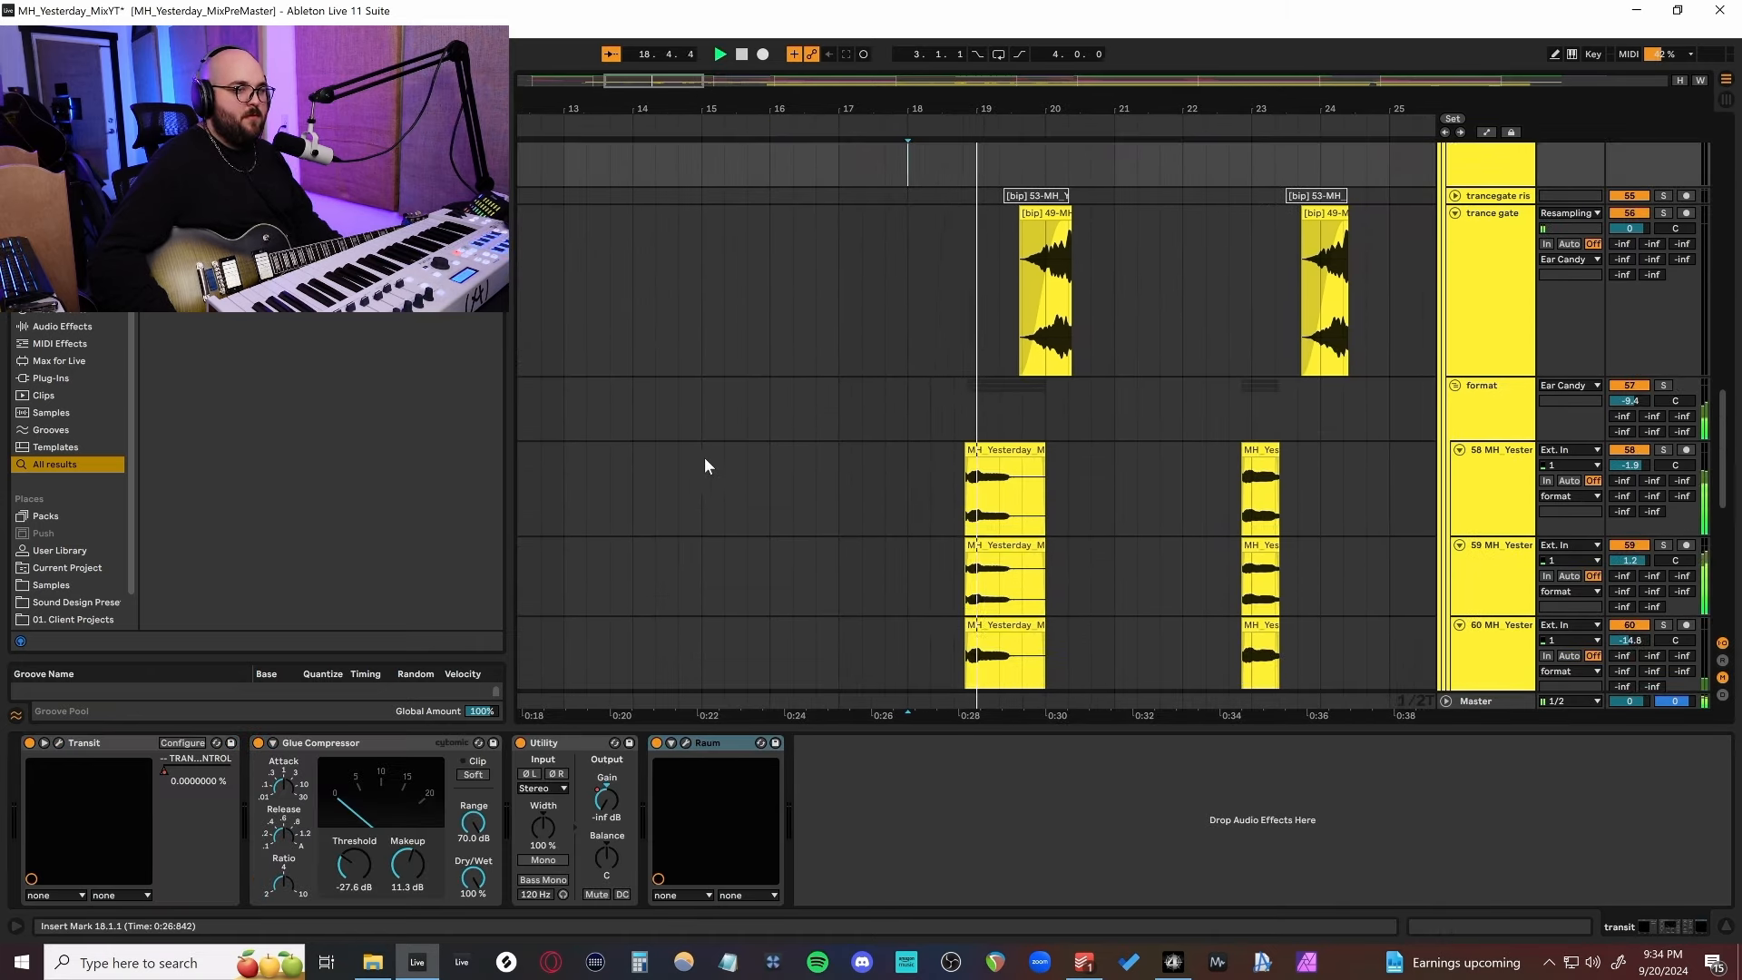
scroll(704, 458, "down", 4)
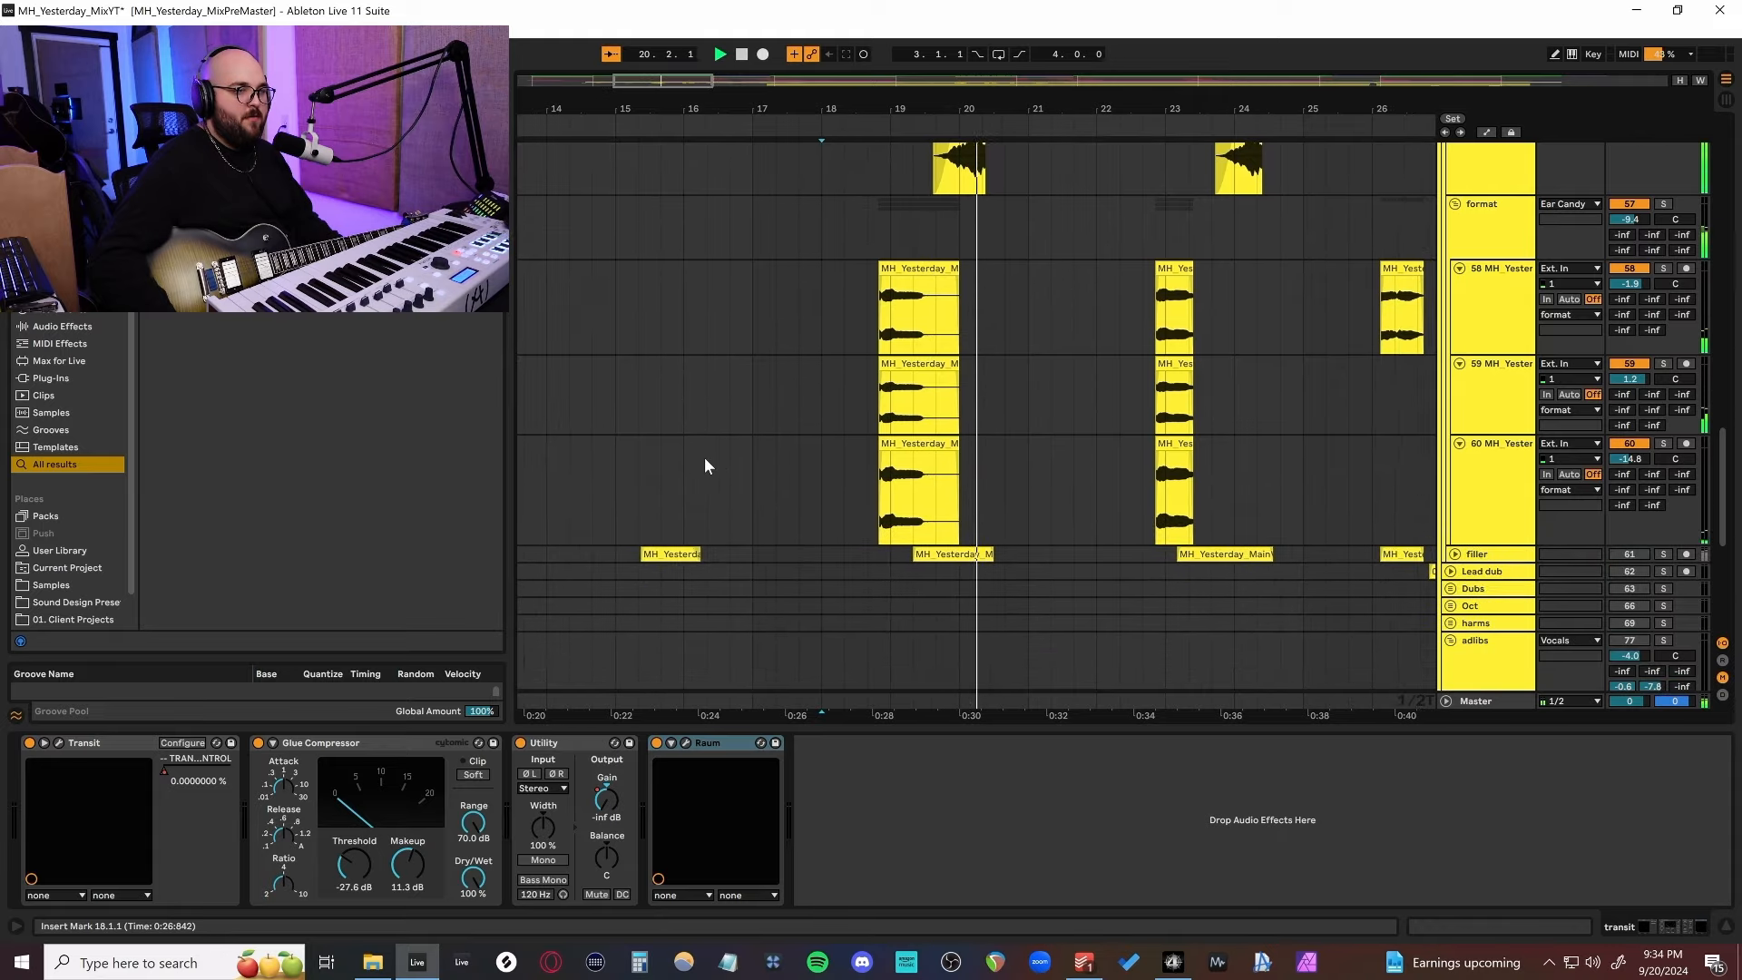
scroll(704, 457, "up", 1)
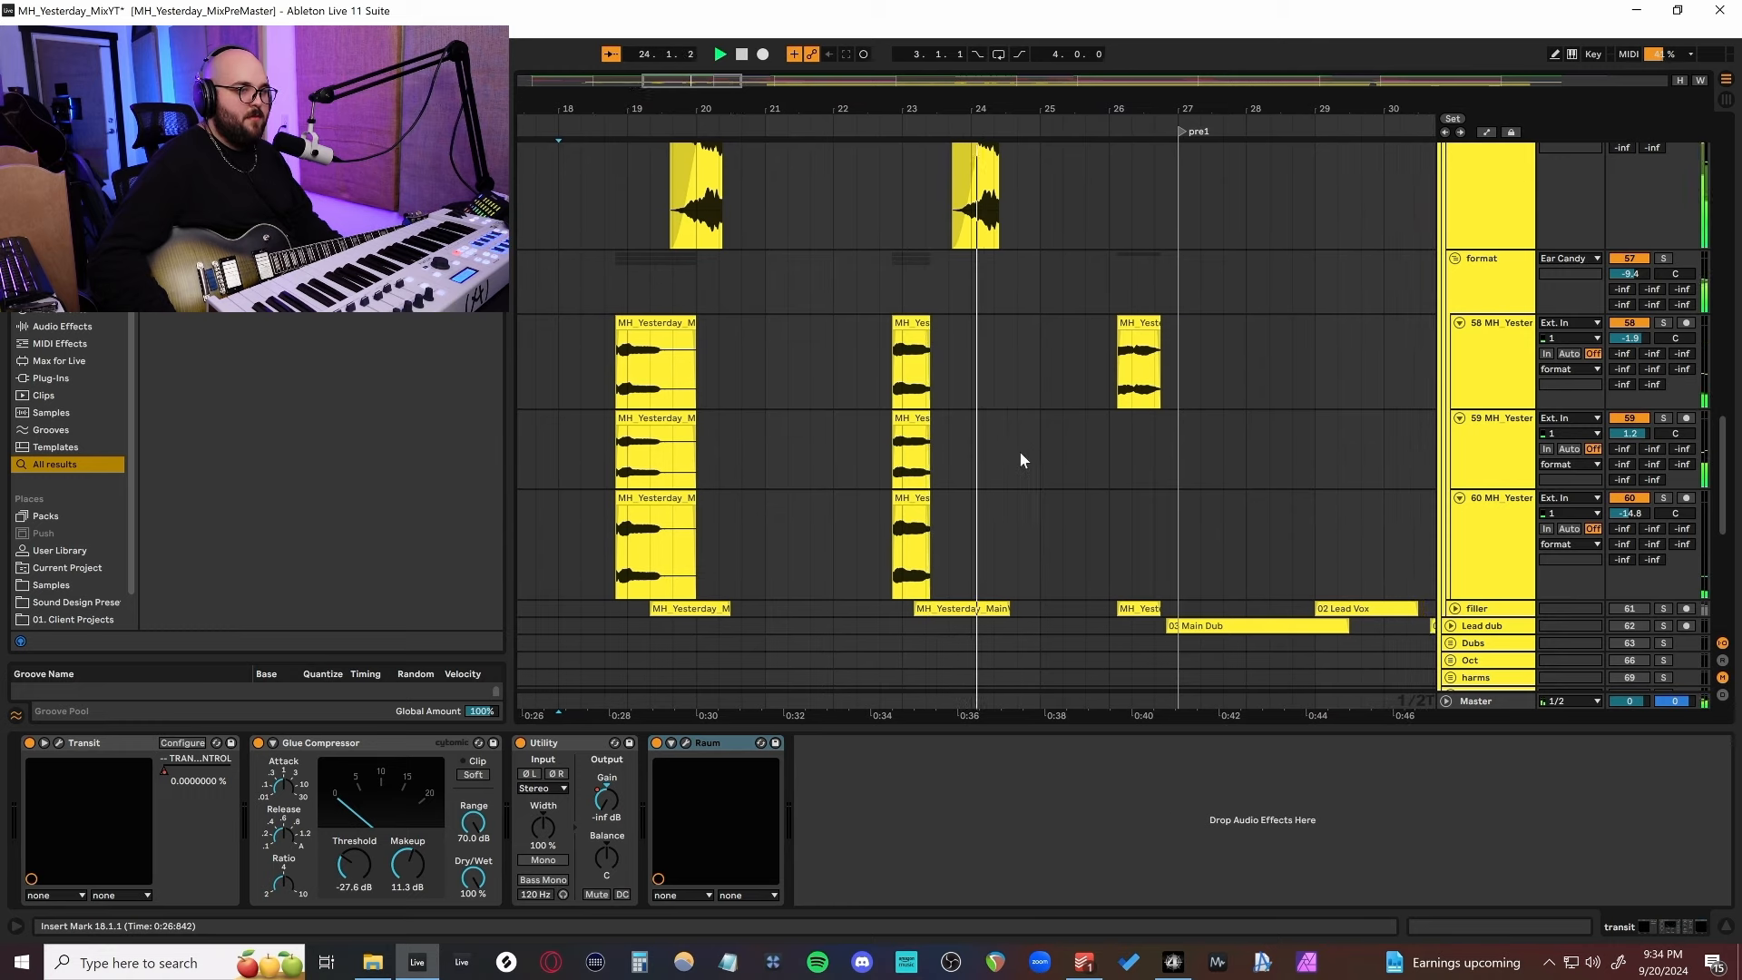
scroll(1012, 441, "up", 3)
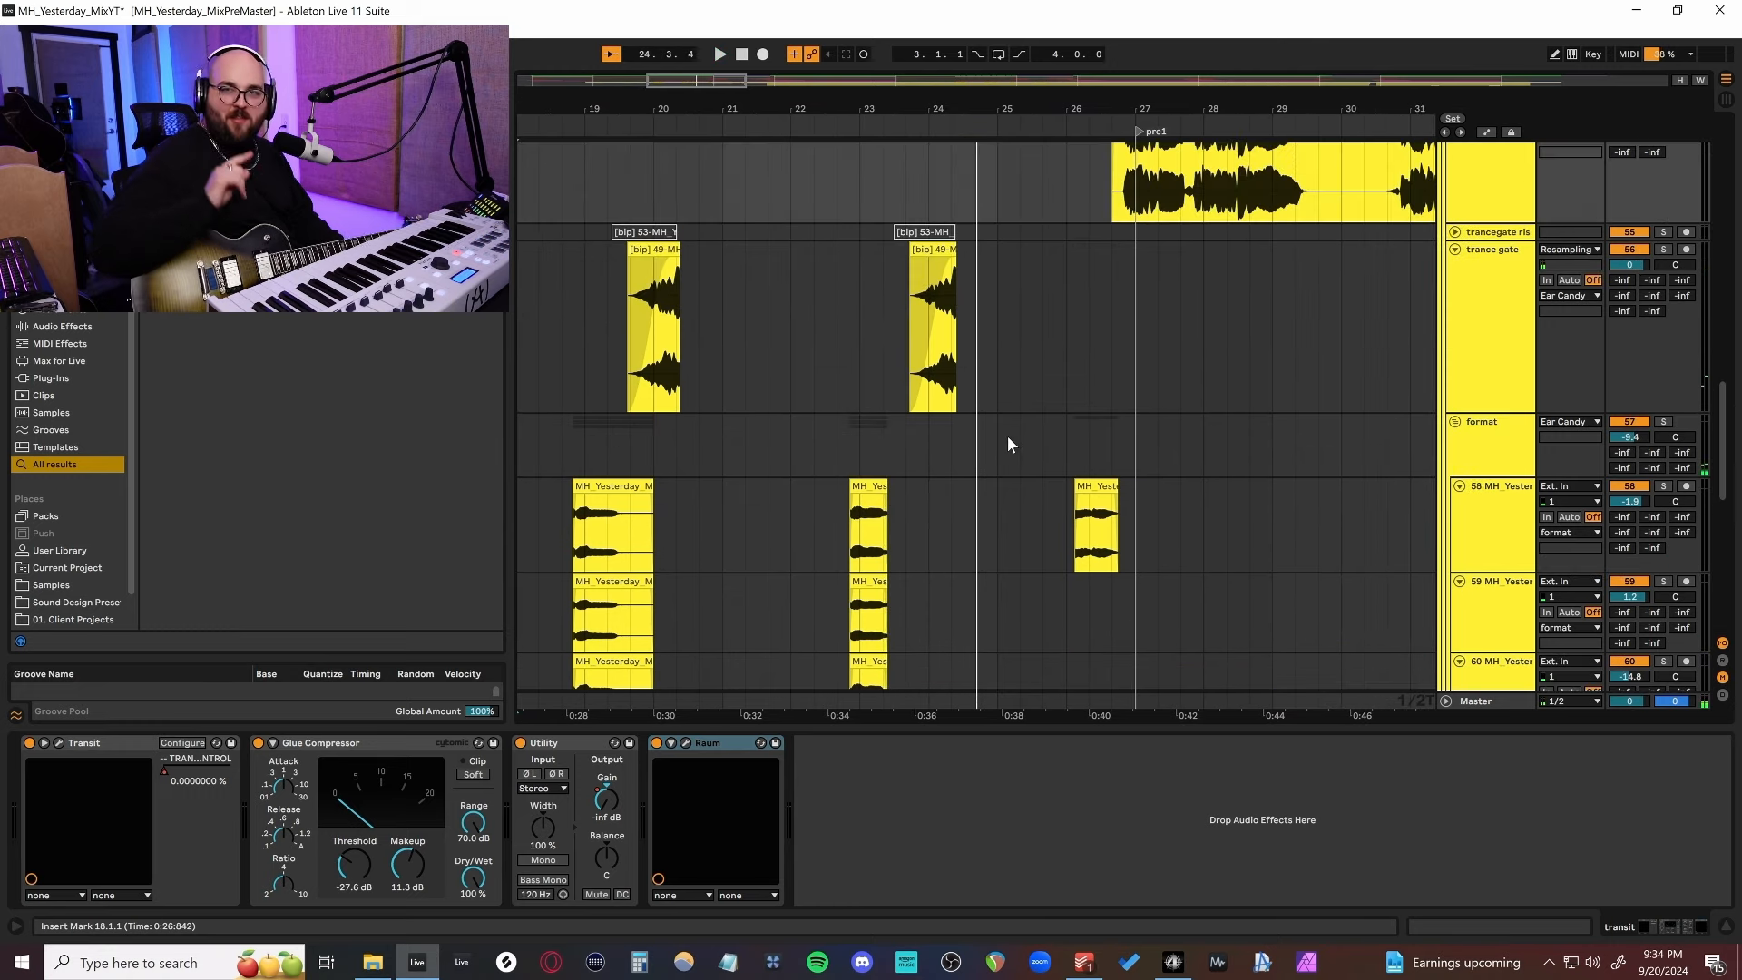
Solo the filler track, show its effect chain and play its MainVox clip from 15.1.3.
scroll(1007, 437, "down", 5)
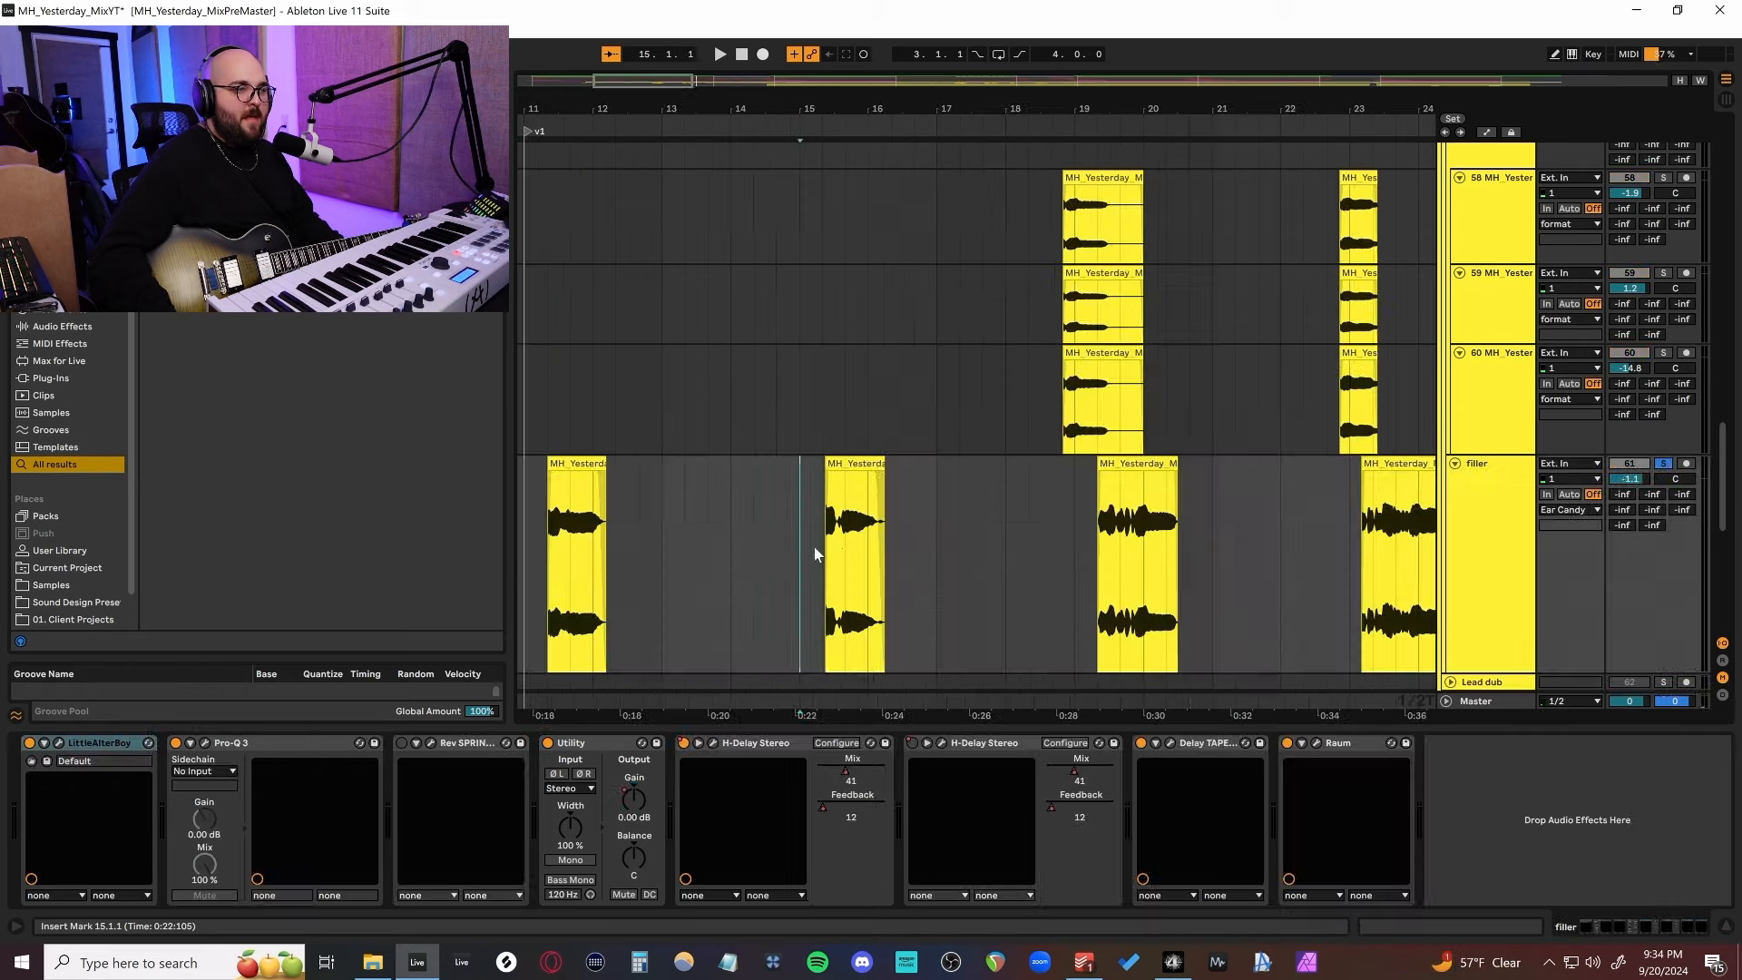
scroll(818, 545, "up", 3)
left_click(795, 542)
scroll(862, 547, "down", 1)
key("space")
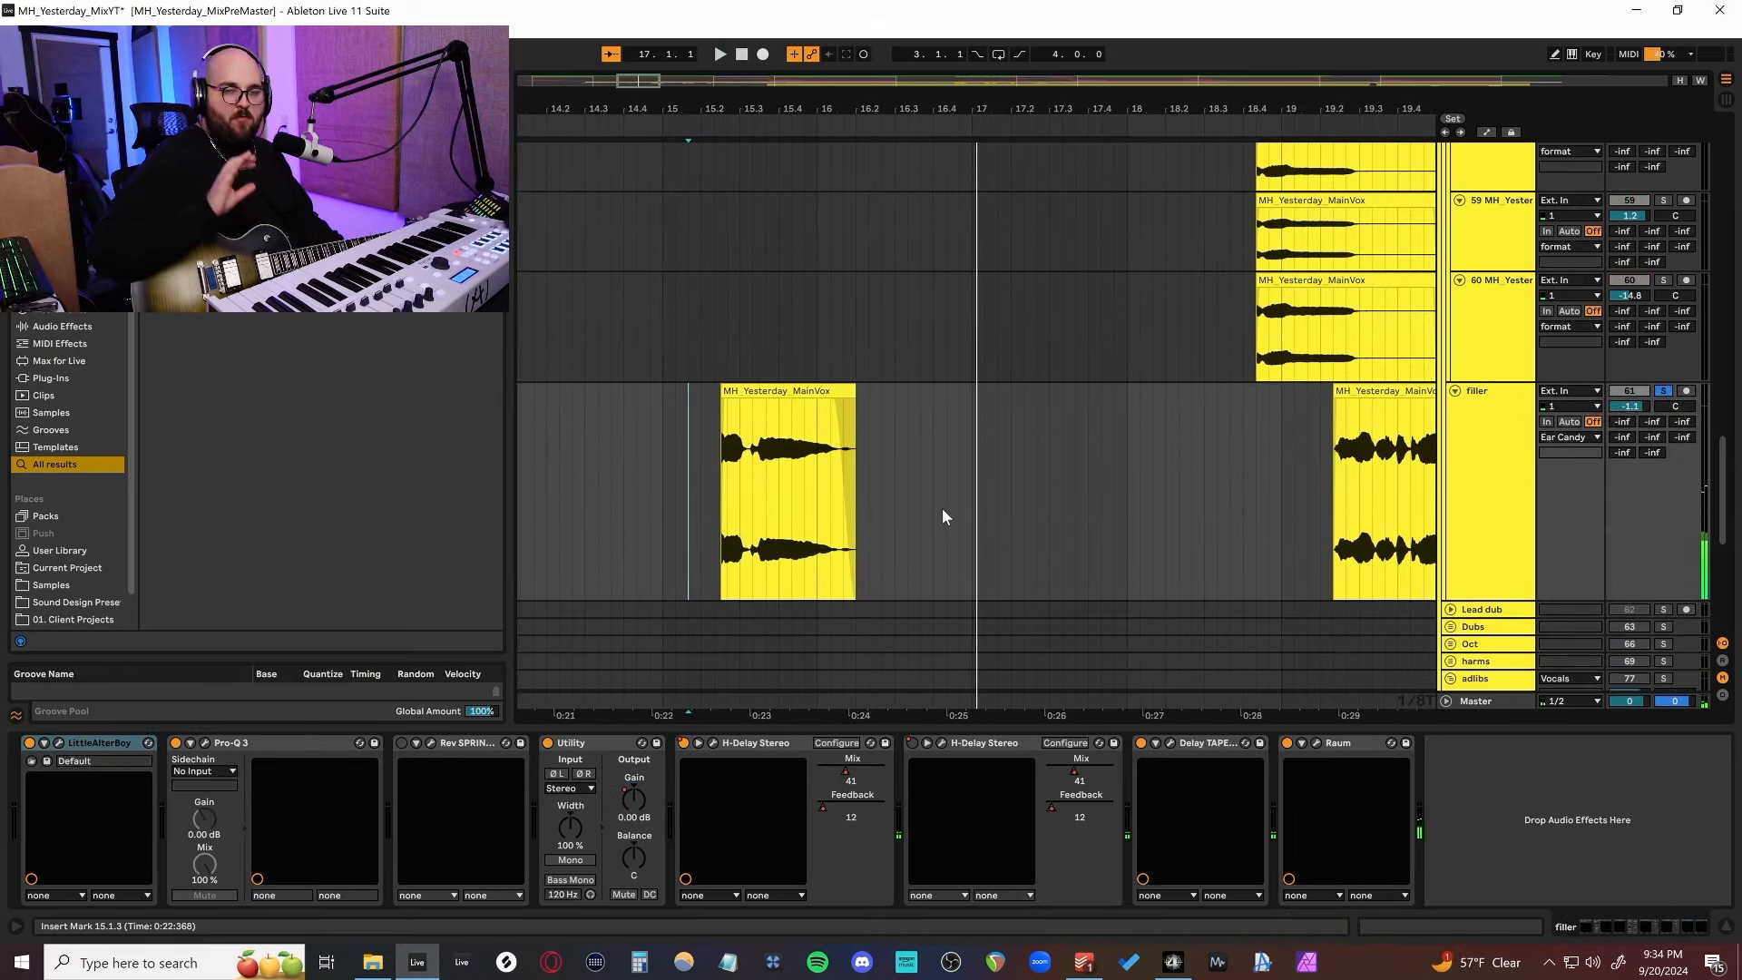
scroll(942, 514, "down", 3)
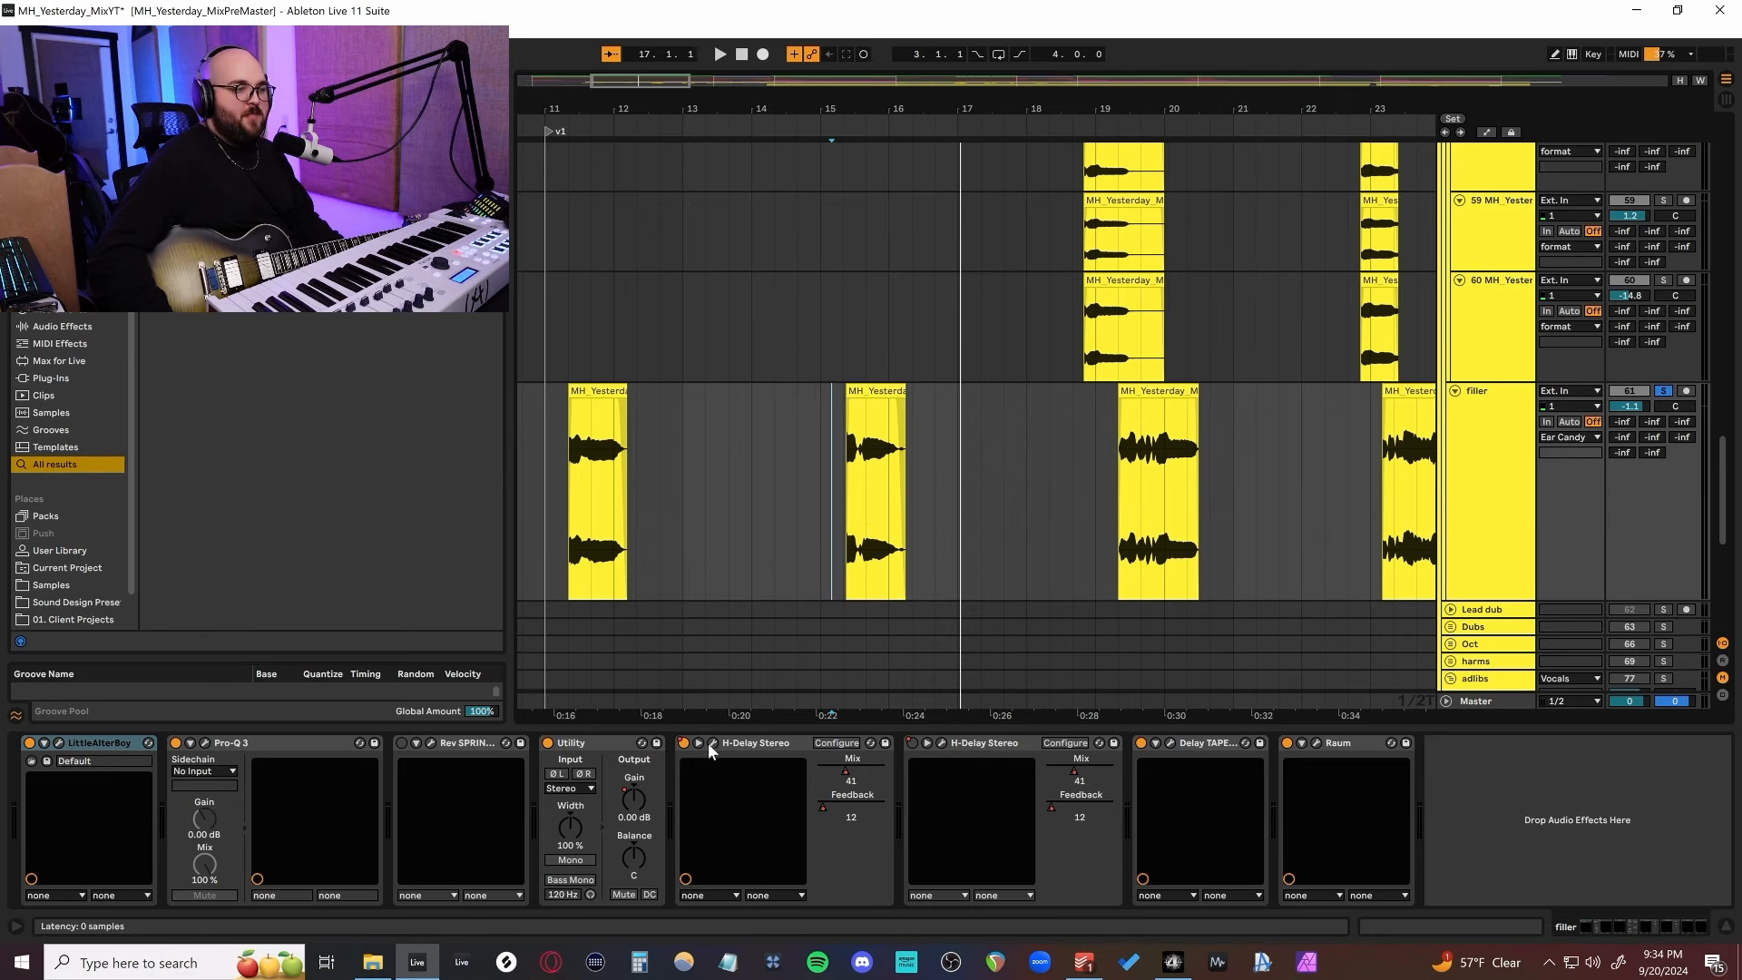
Unsolo the filler track and play the Vocals group from 12.1.1 to hear the filler clips against the lead.
scroll(925, 405, "down", 3)
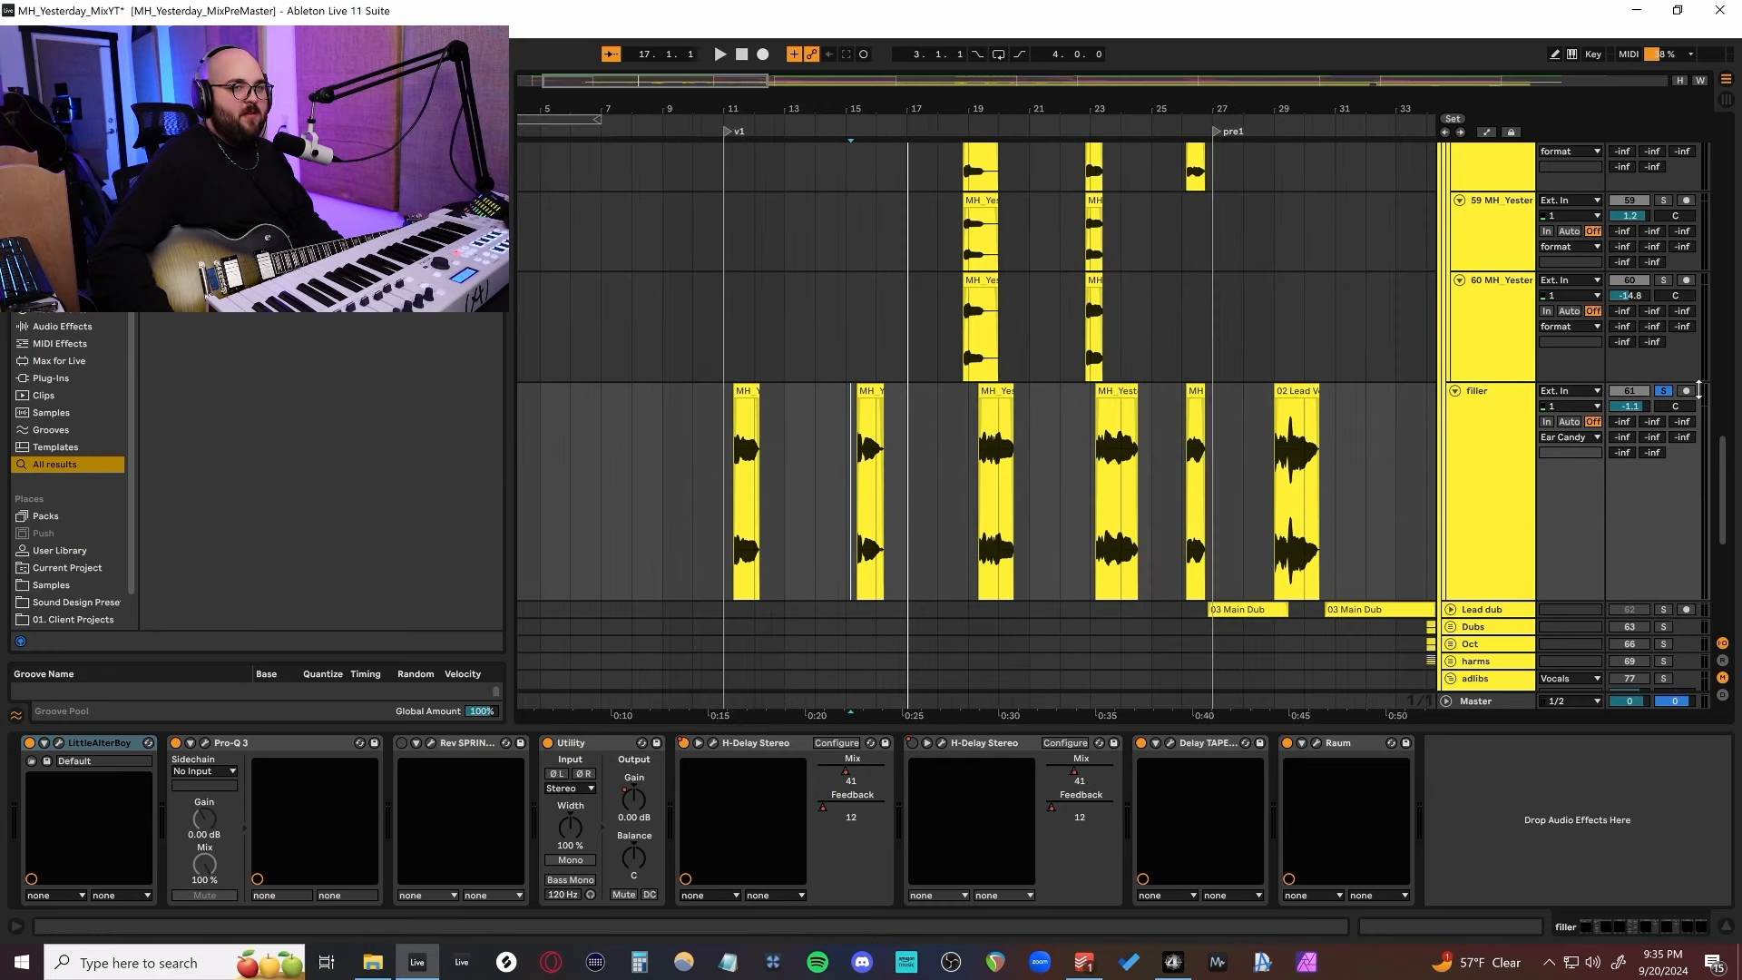
scroll(1664, 395, "up", 10)
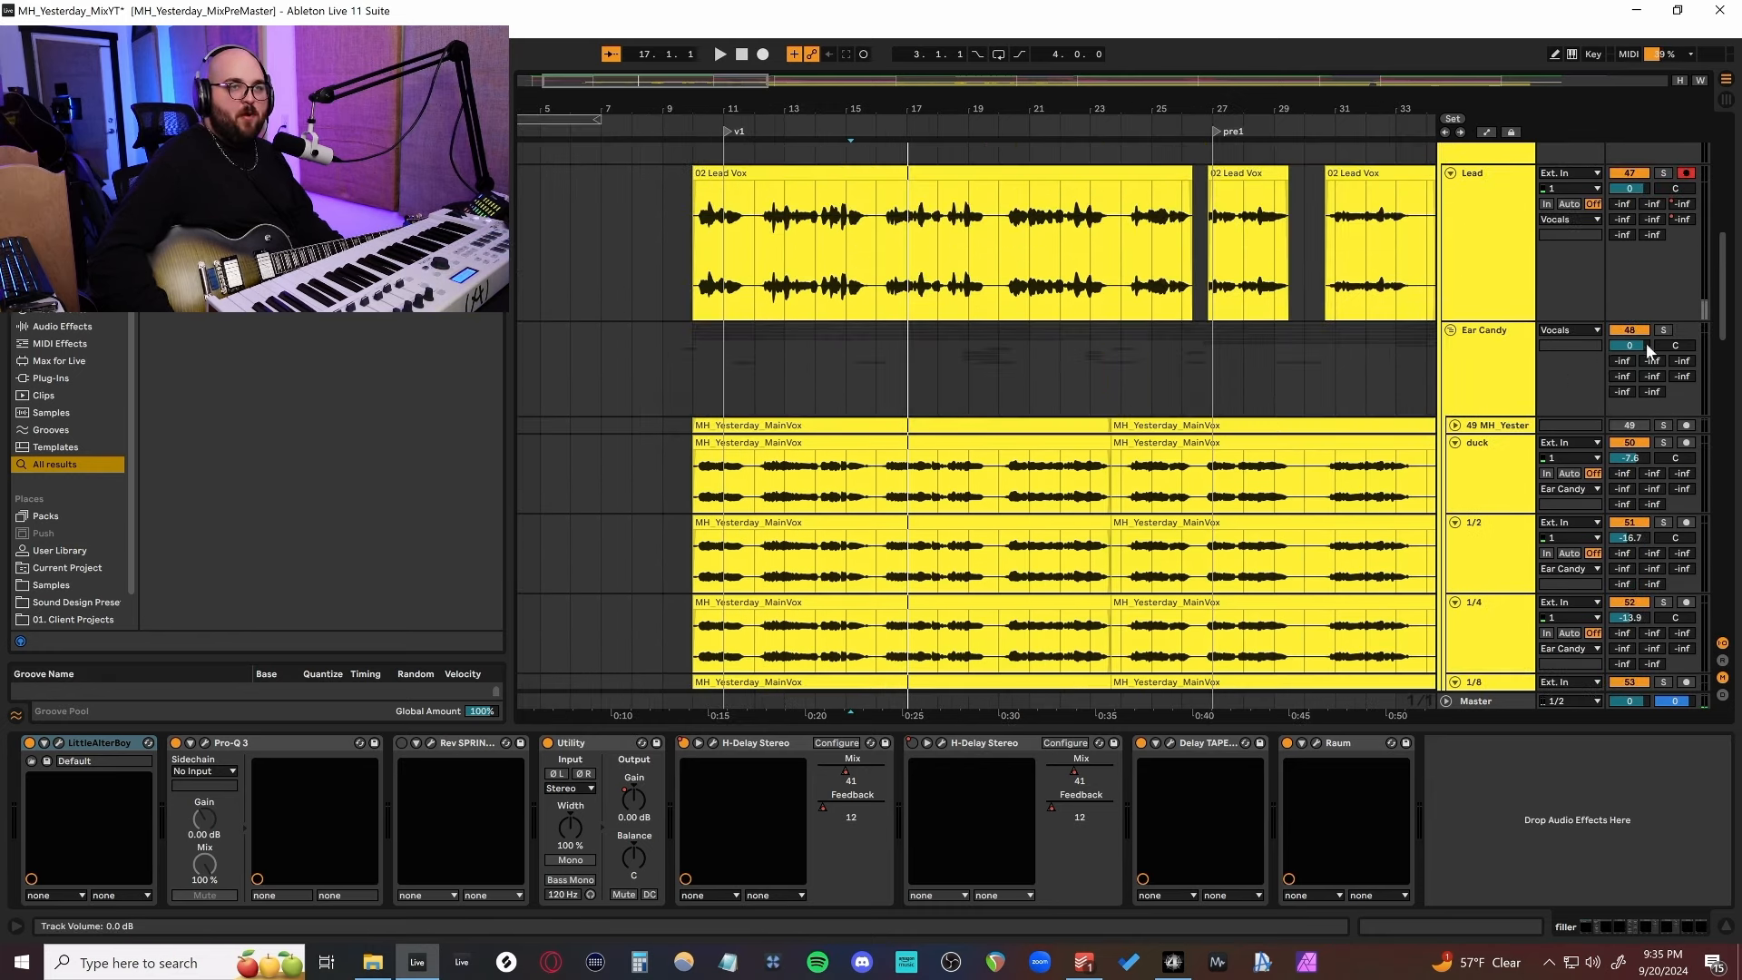
scroll(1663, 155, "up", 2)
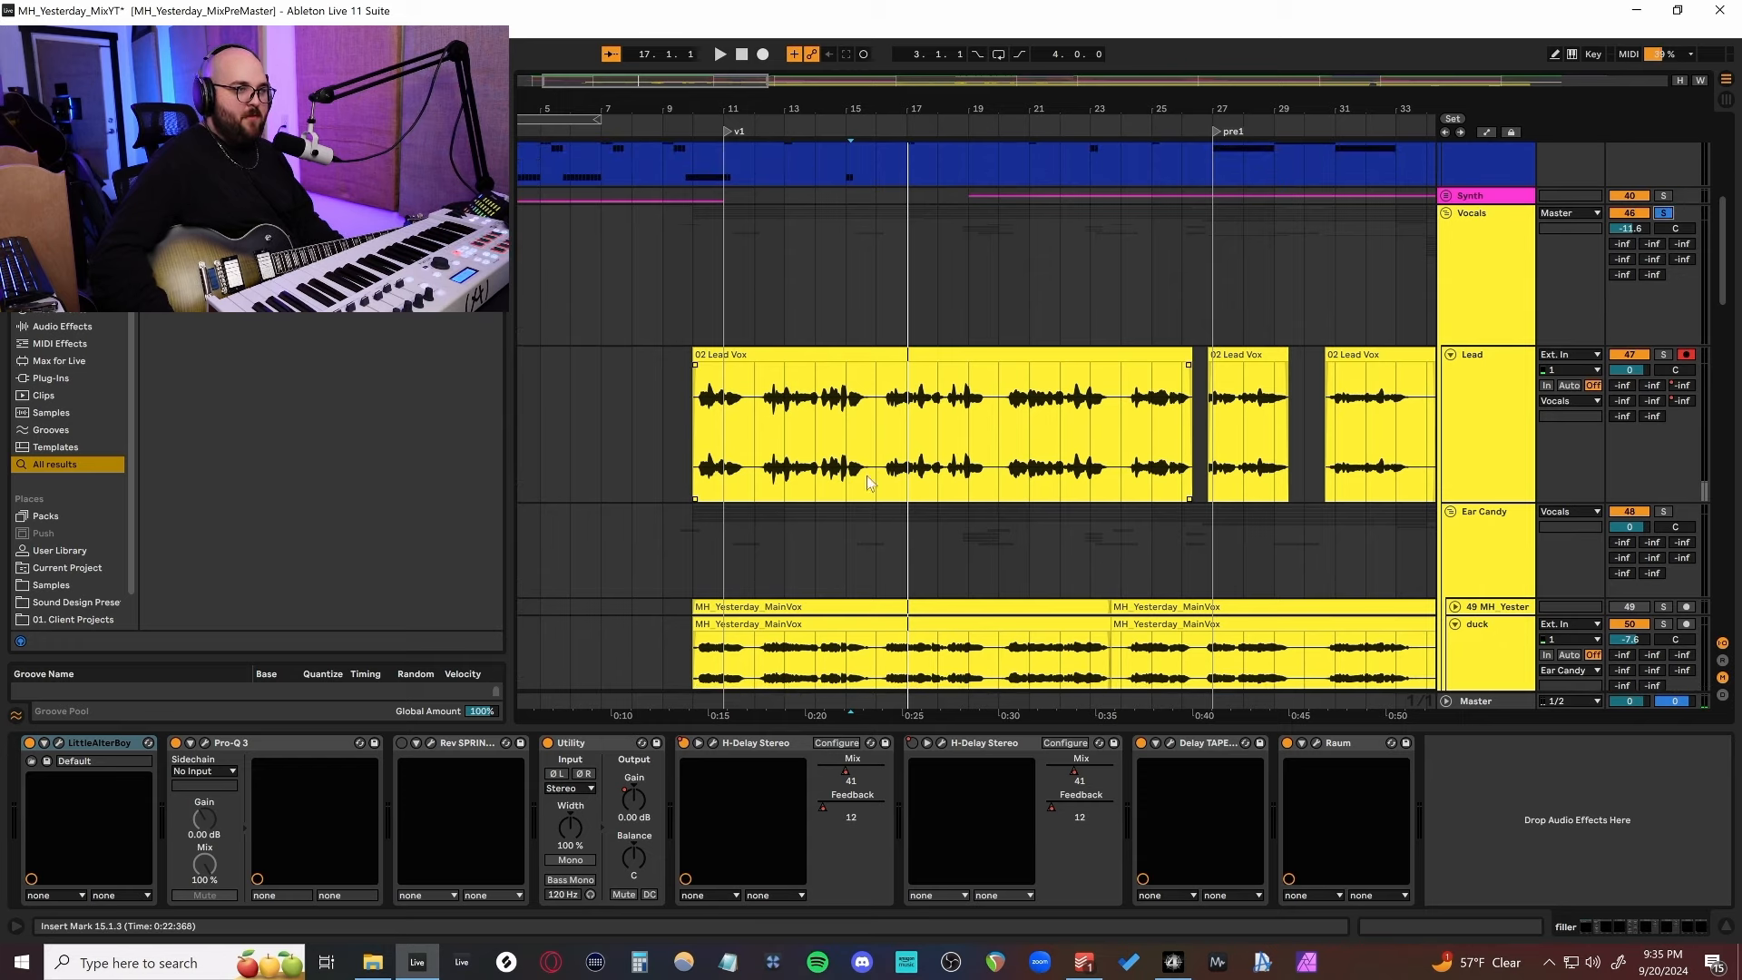
left_click(752, 408)
key("space")
scroll(808, 461, "down", 4)
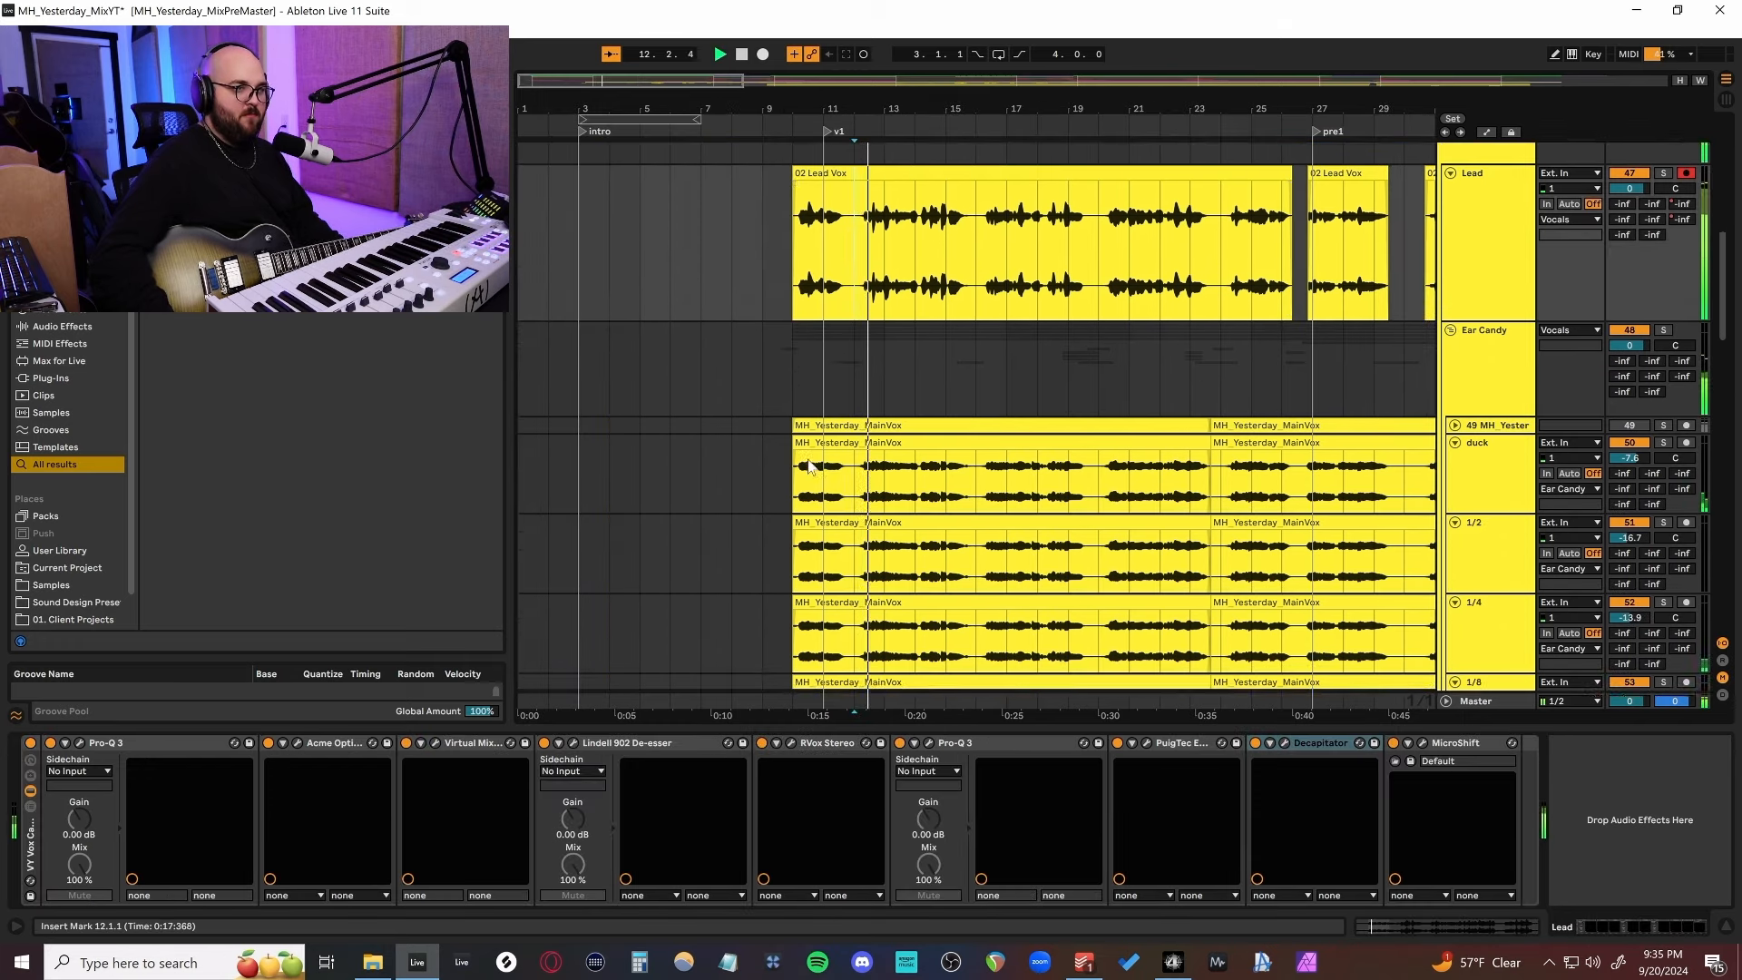
scroll(808, 464, "down", 10)
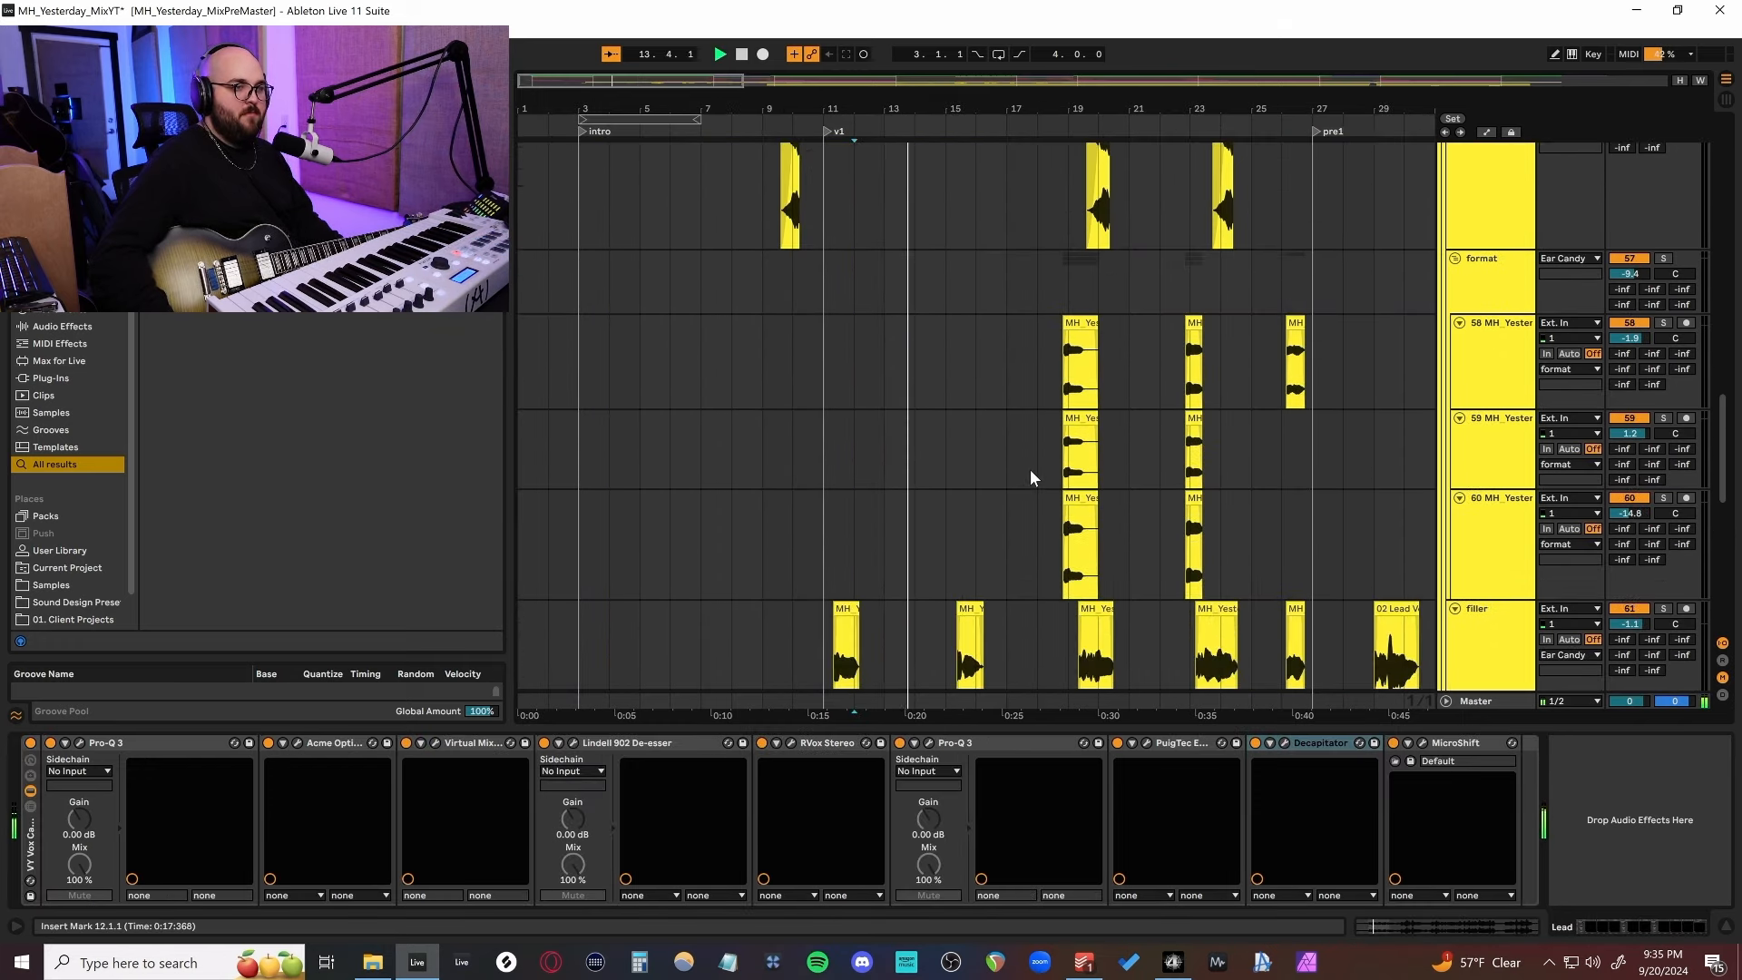
scroll(1031, 470, "down", 3)
scroll(1031, 470, "up", 6, "ctrl")
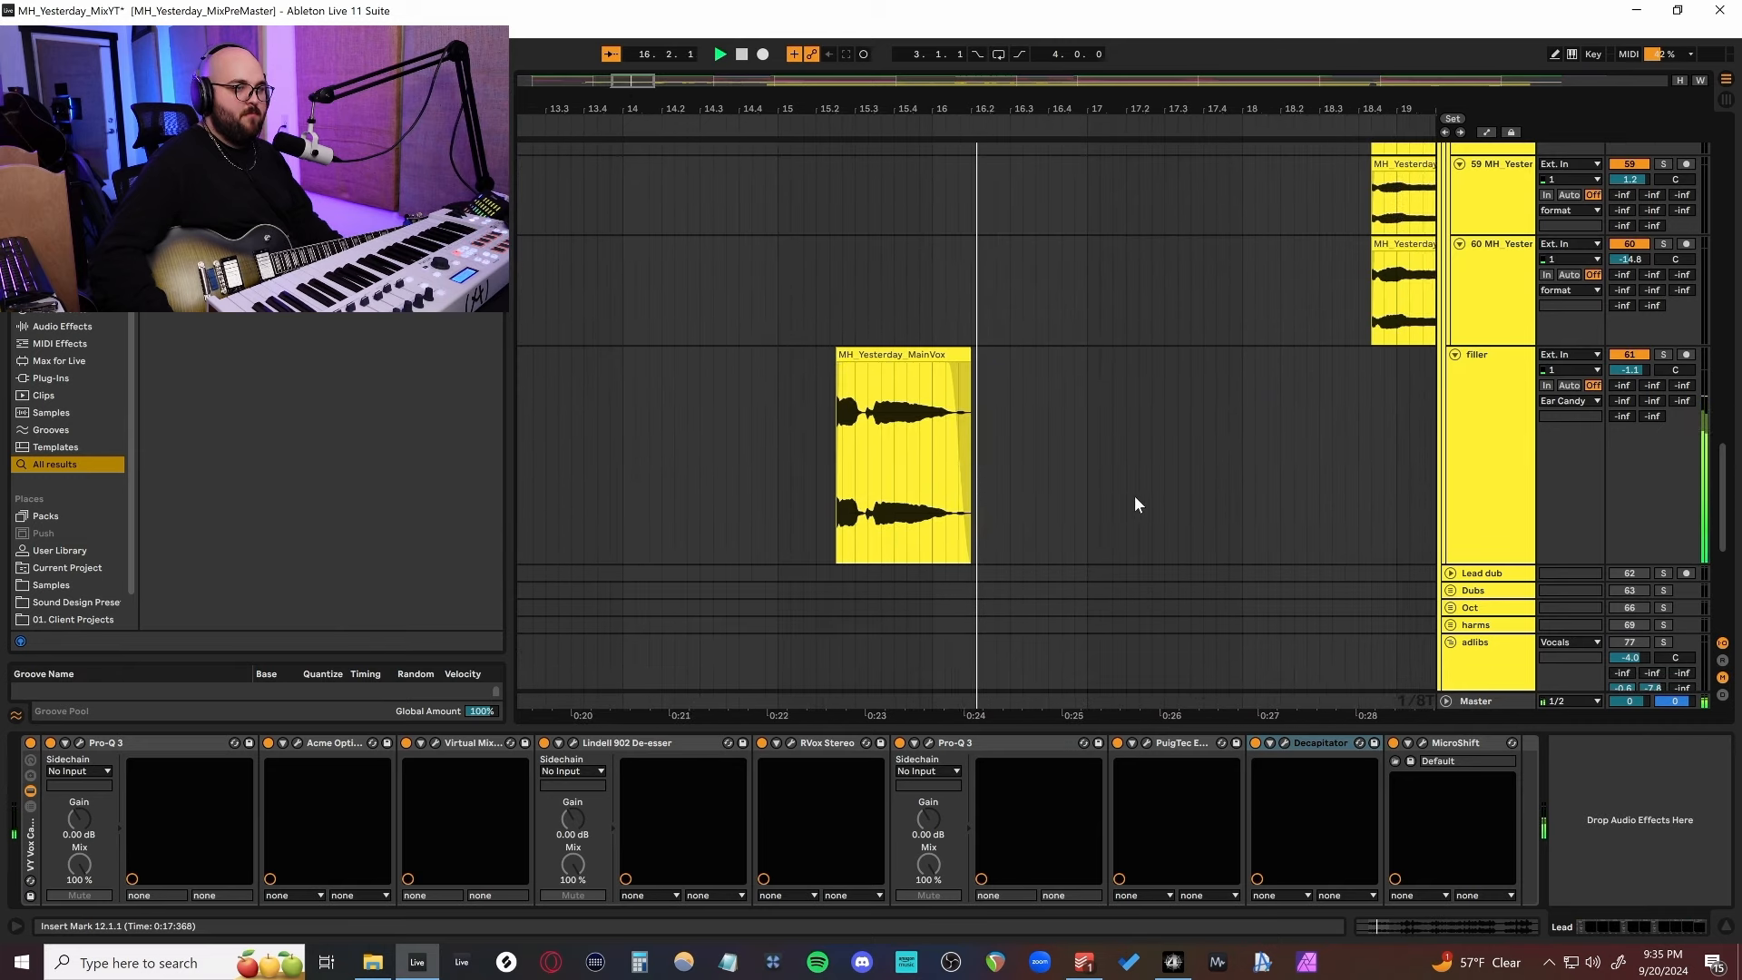
scroll(1134, 495, "down", 3, "ctrl")
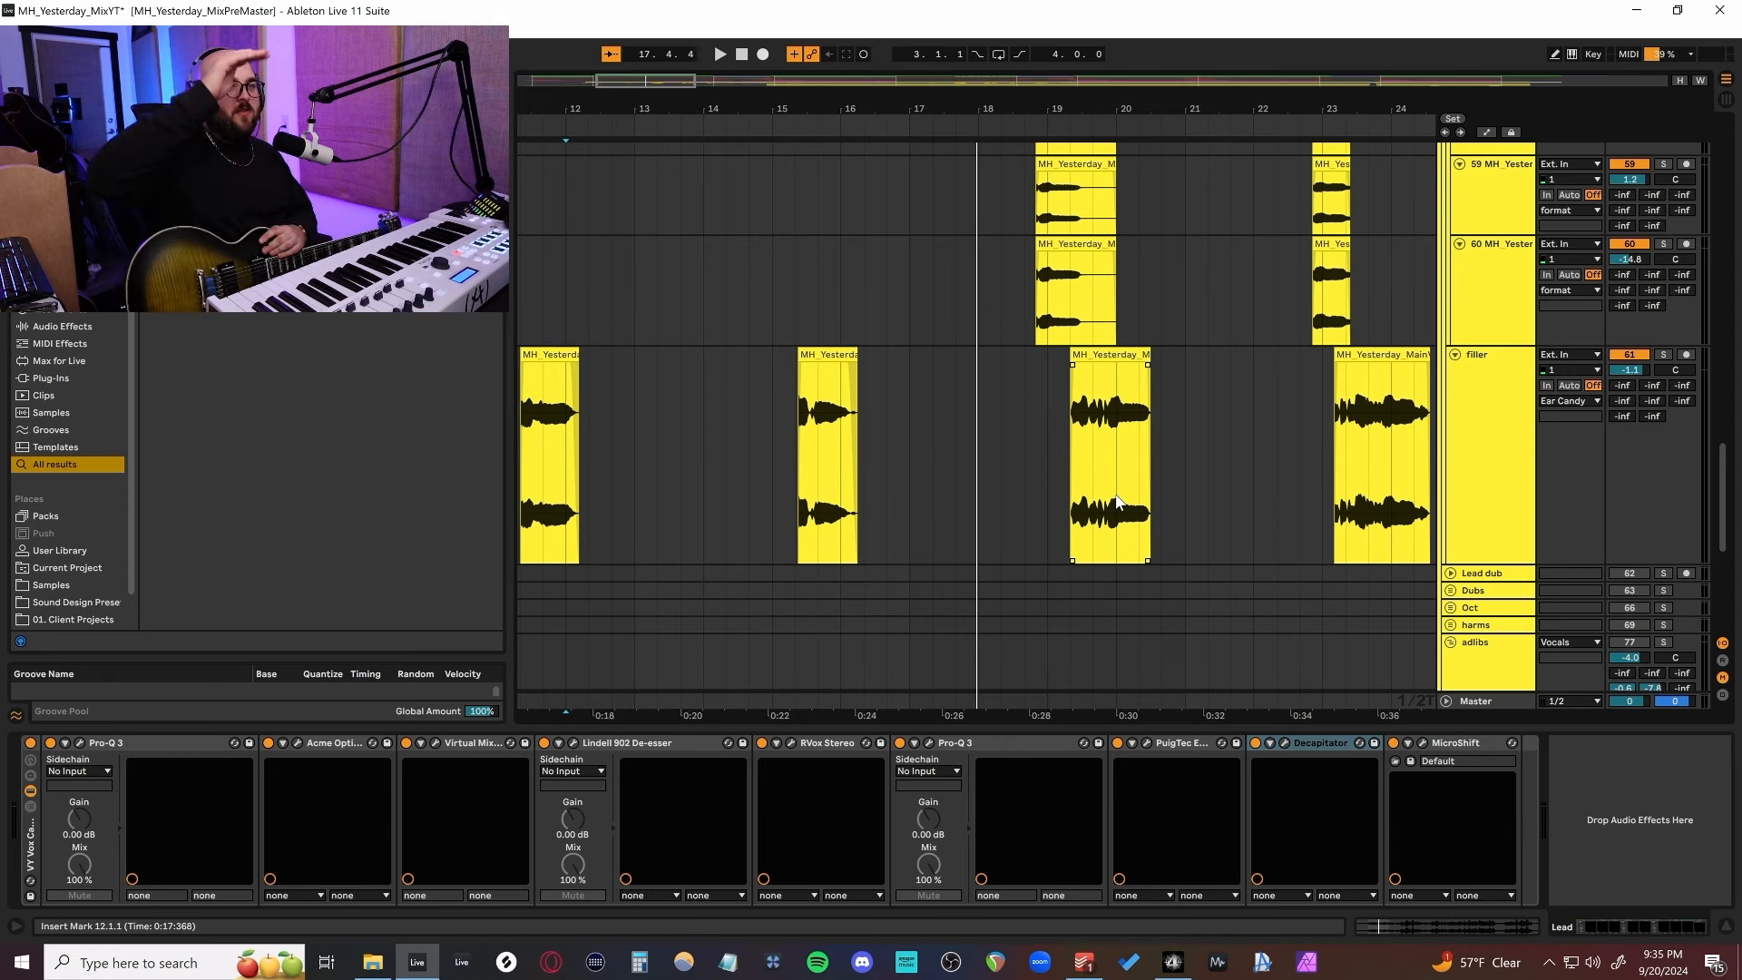
key("w")
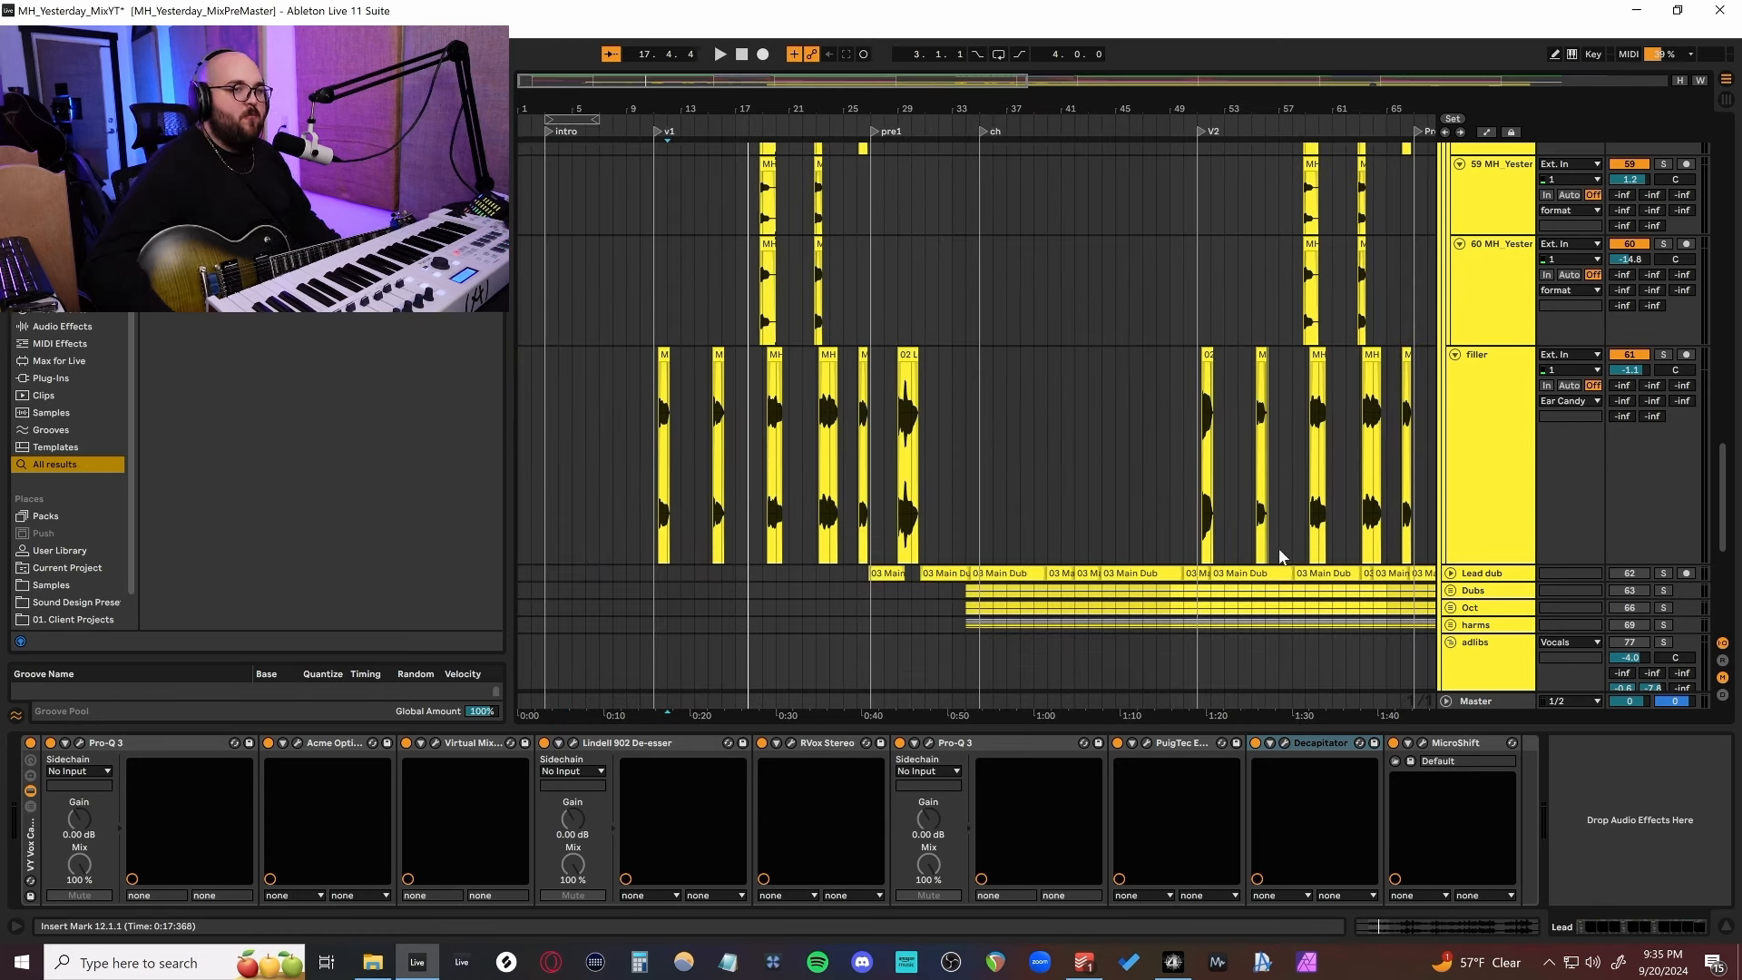
left_click(1722, 661)
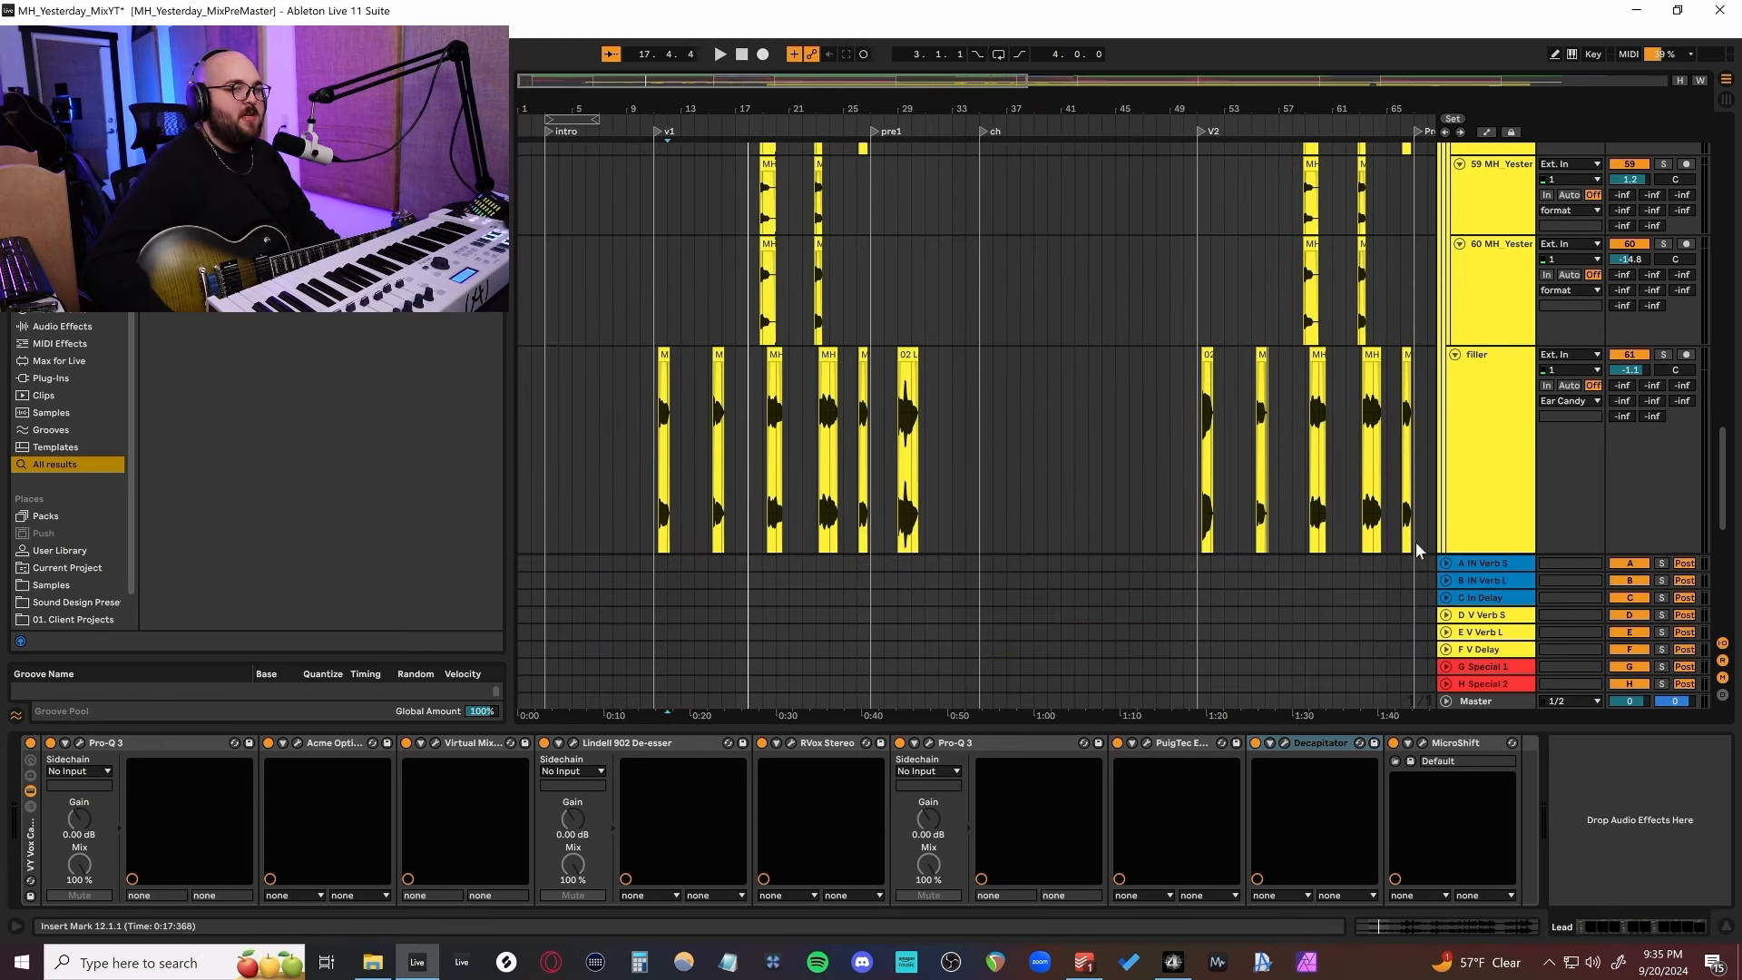
left_click(1493, 564)
left_click(1489, 683, "shift")
key("h")
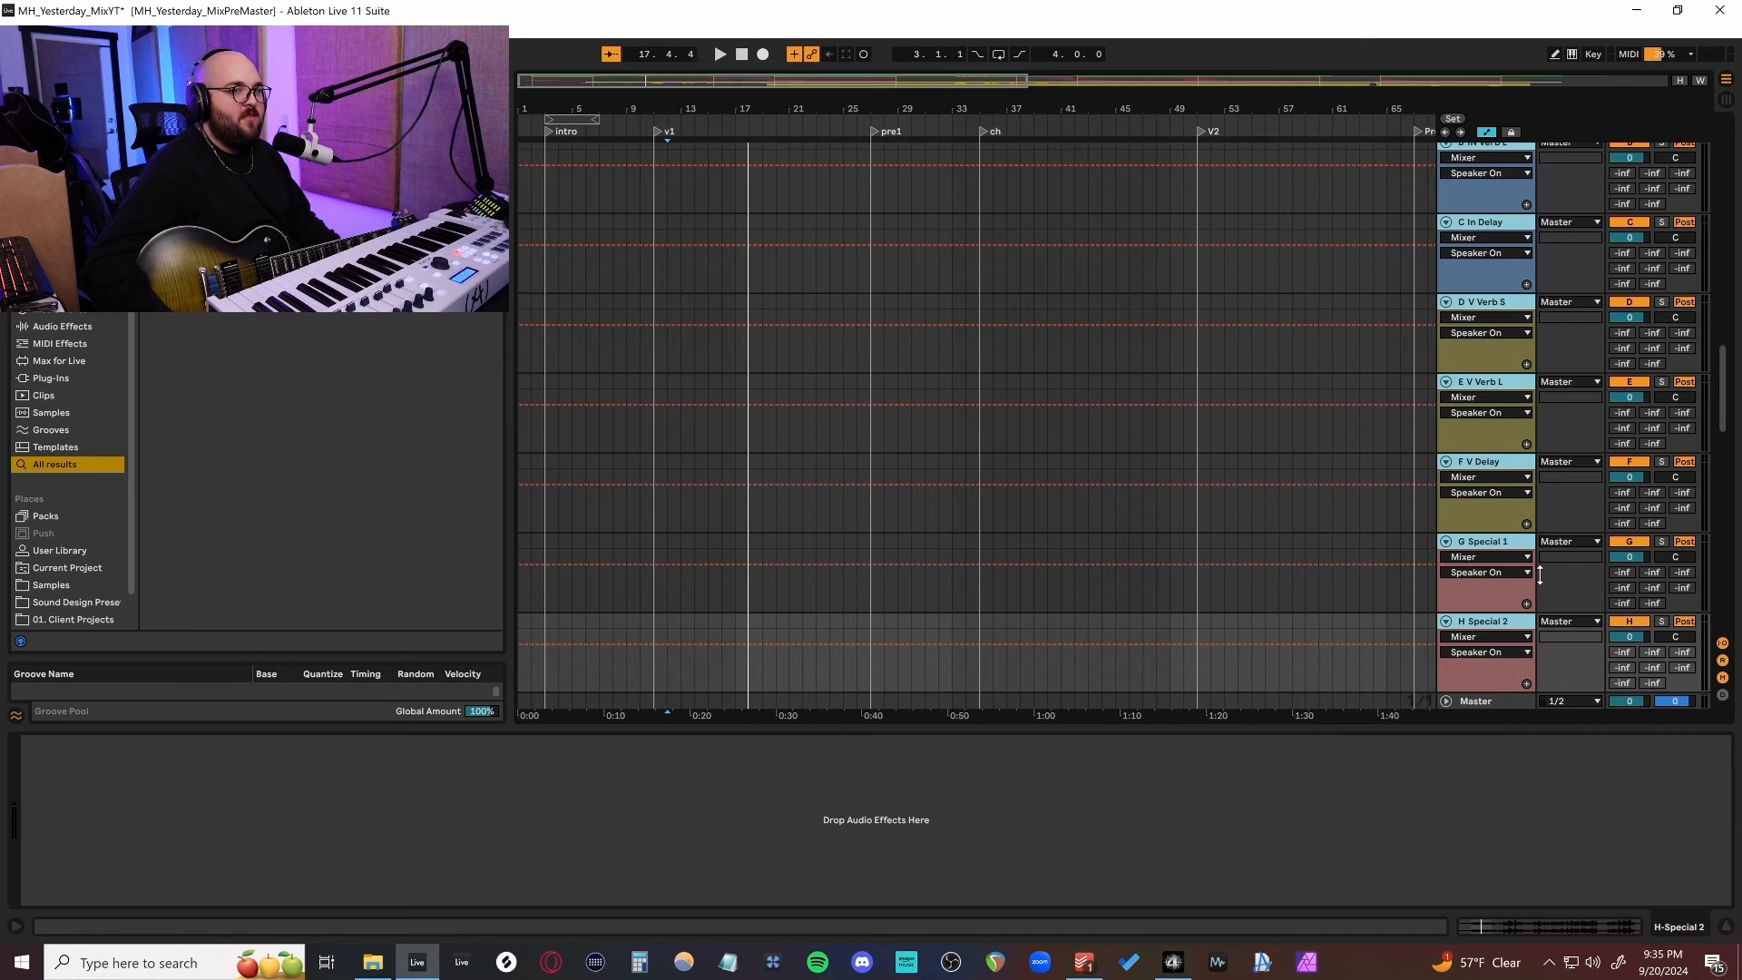
key("a")
left_click(1446, 623)
left_click(1722, 660)
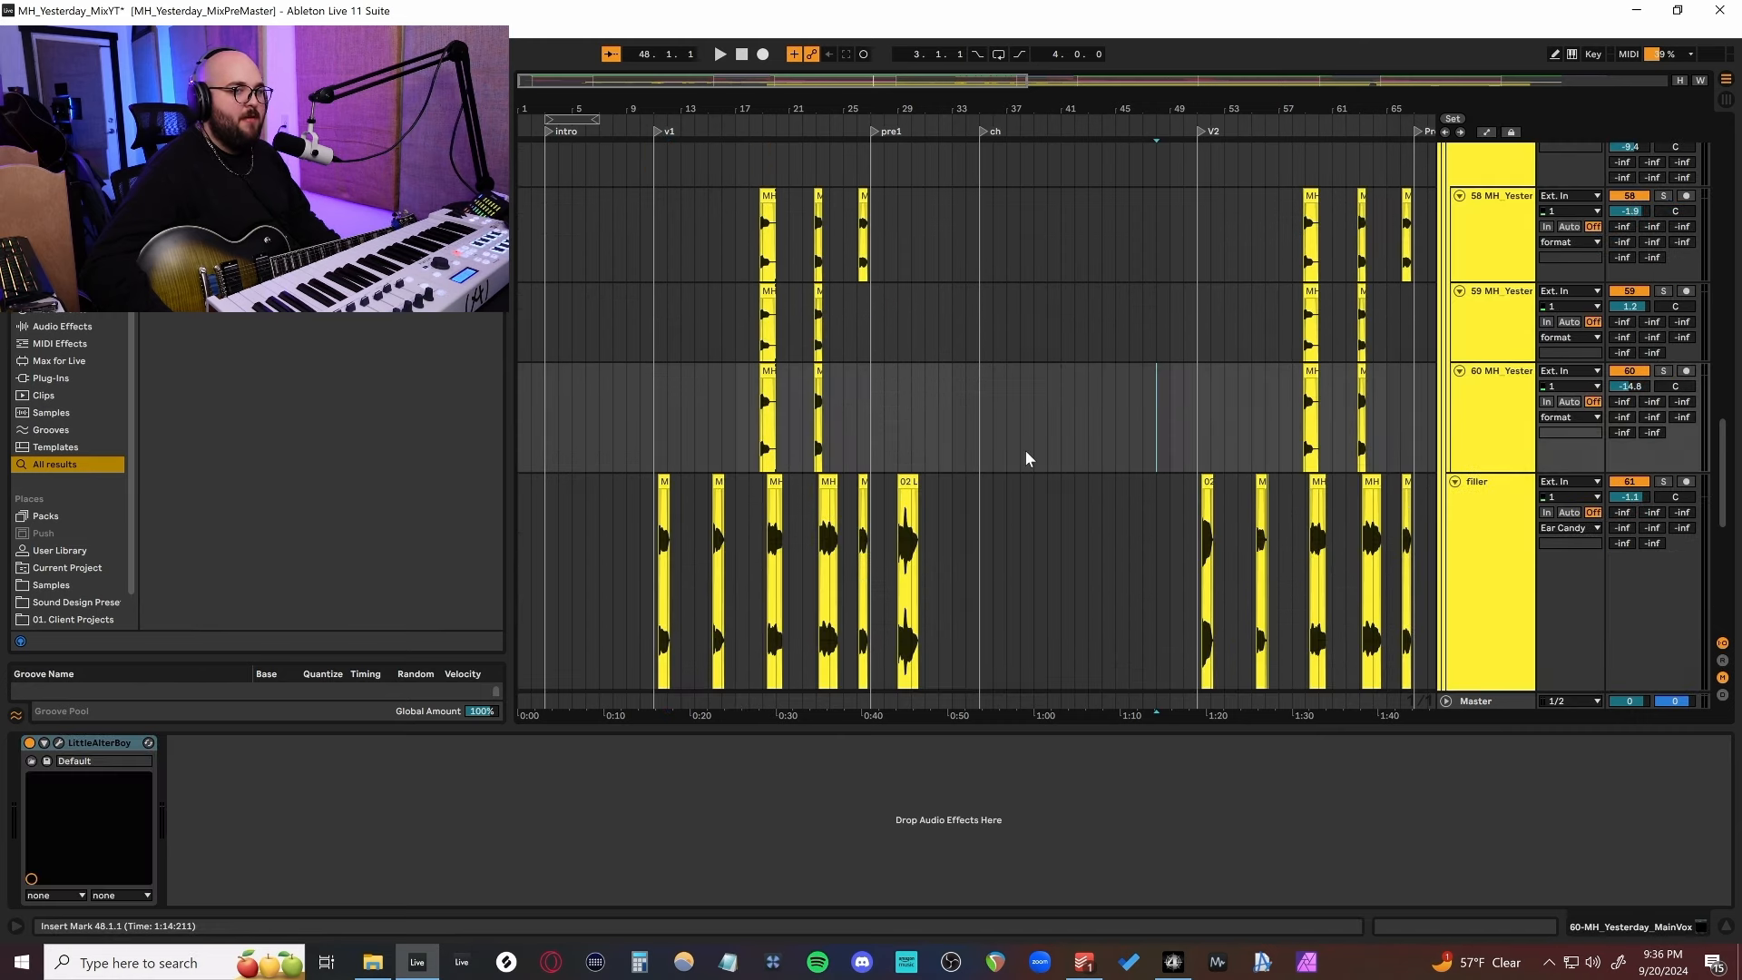
Collapse the Ear Candy group and expand the Lead dub track beneath it.
scroll(1026, 449, "down", 3)
scroll(1009, 448, "up", 7)
scroll(952, 420, "down", 1)
scroll(1397, 300, "up", 5)
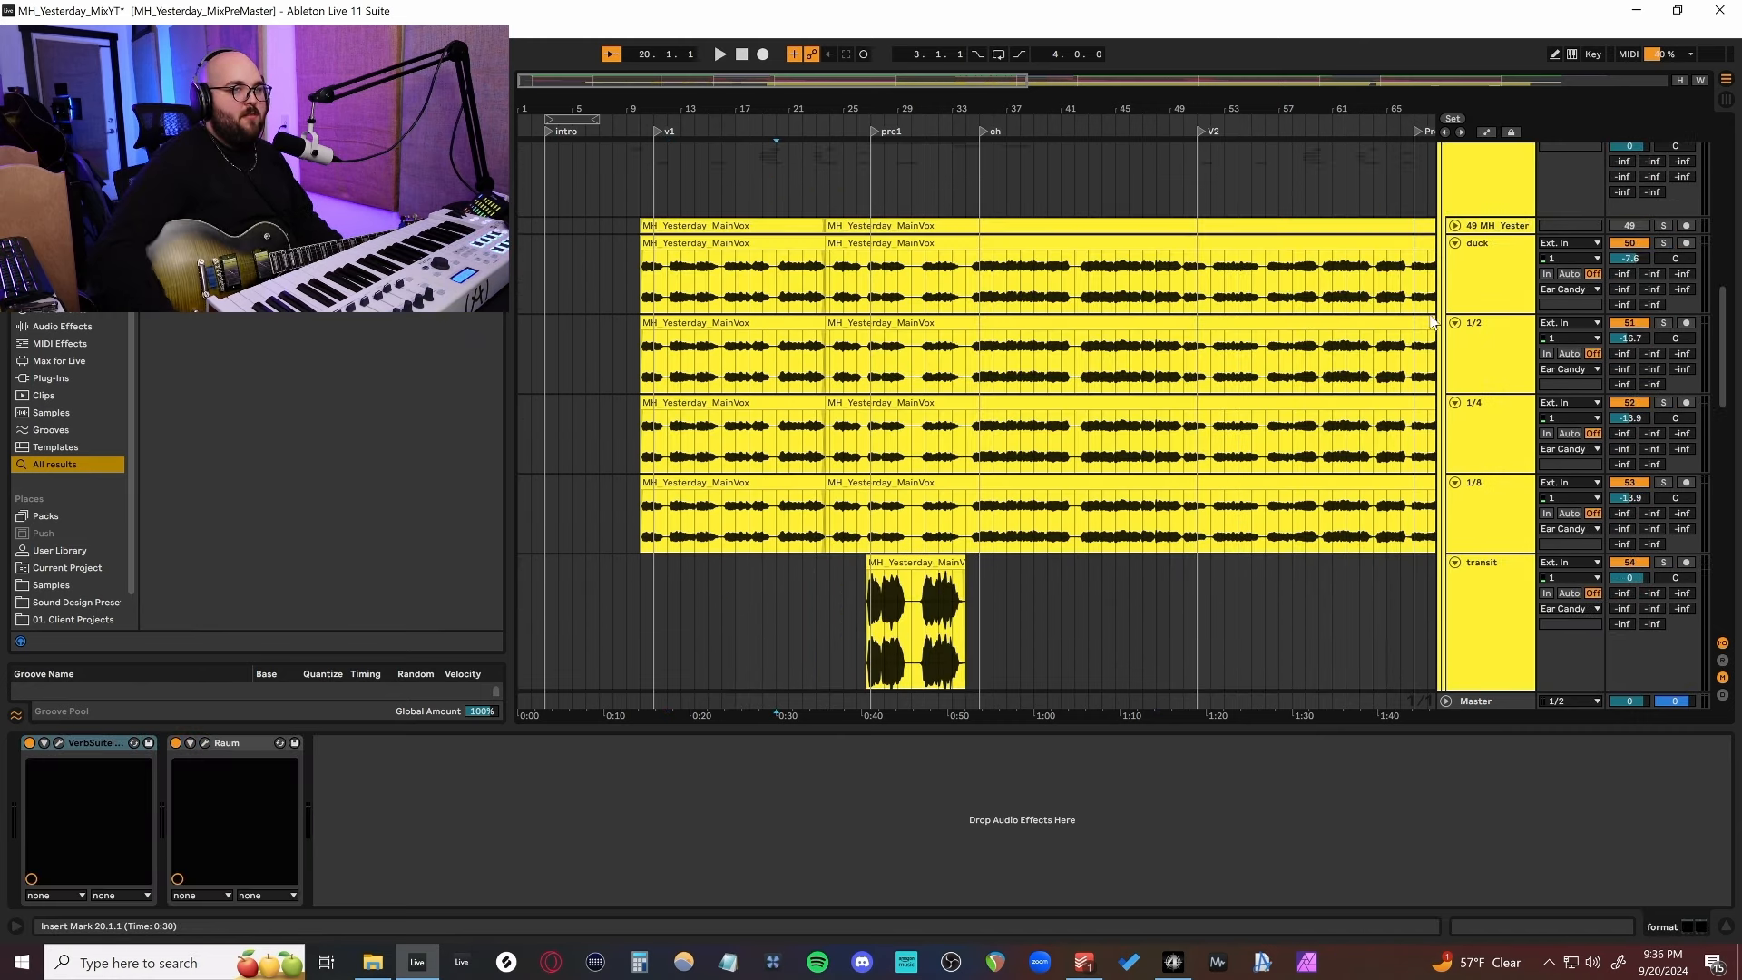
scroll(1464, 274, "down", 1)
left_click(1450, 222)
scroll(1270, 318, "up", 3)
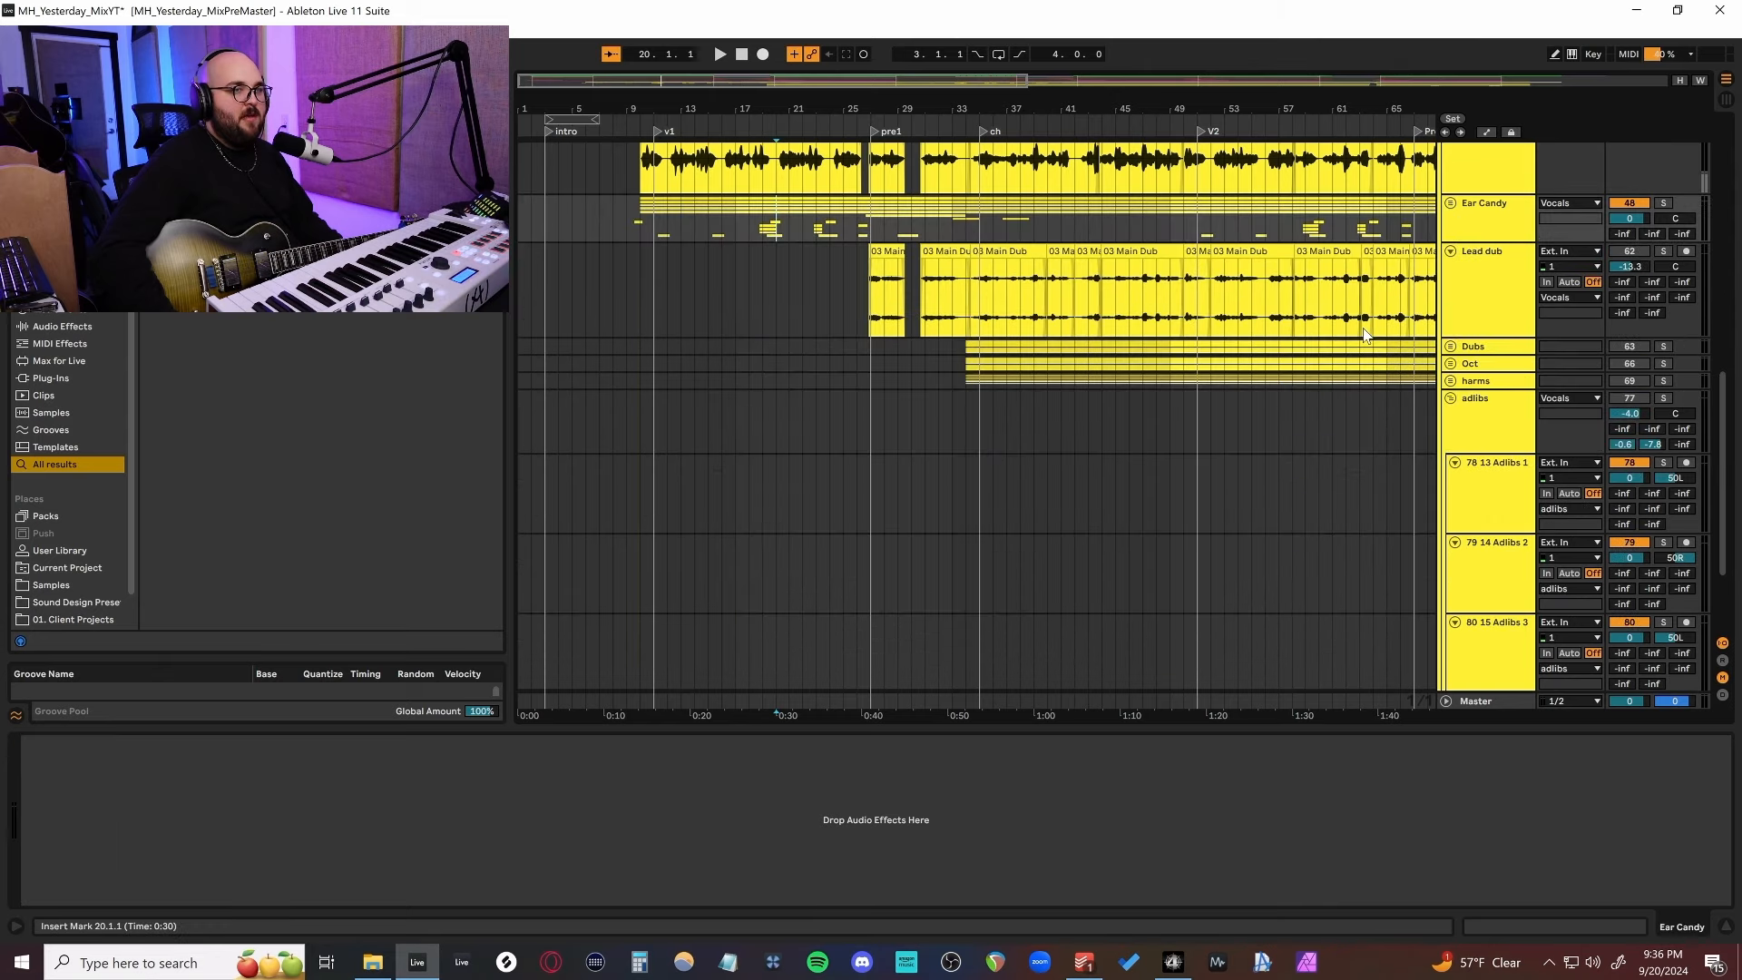
Play the Lead and Lead dub tracks together from 41.1.1 in the chorus.
left_click(1064, 374)
left_click(1625, 343)
scroll(1097, 390, "up", 6)
scroll(922, 413, "up", 2)
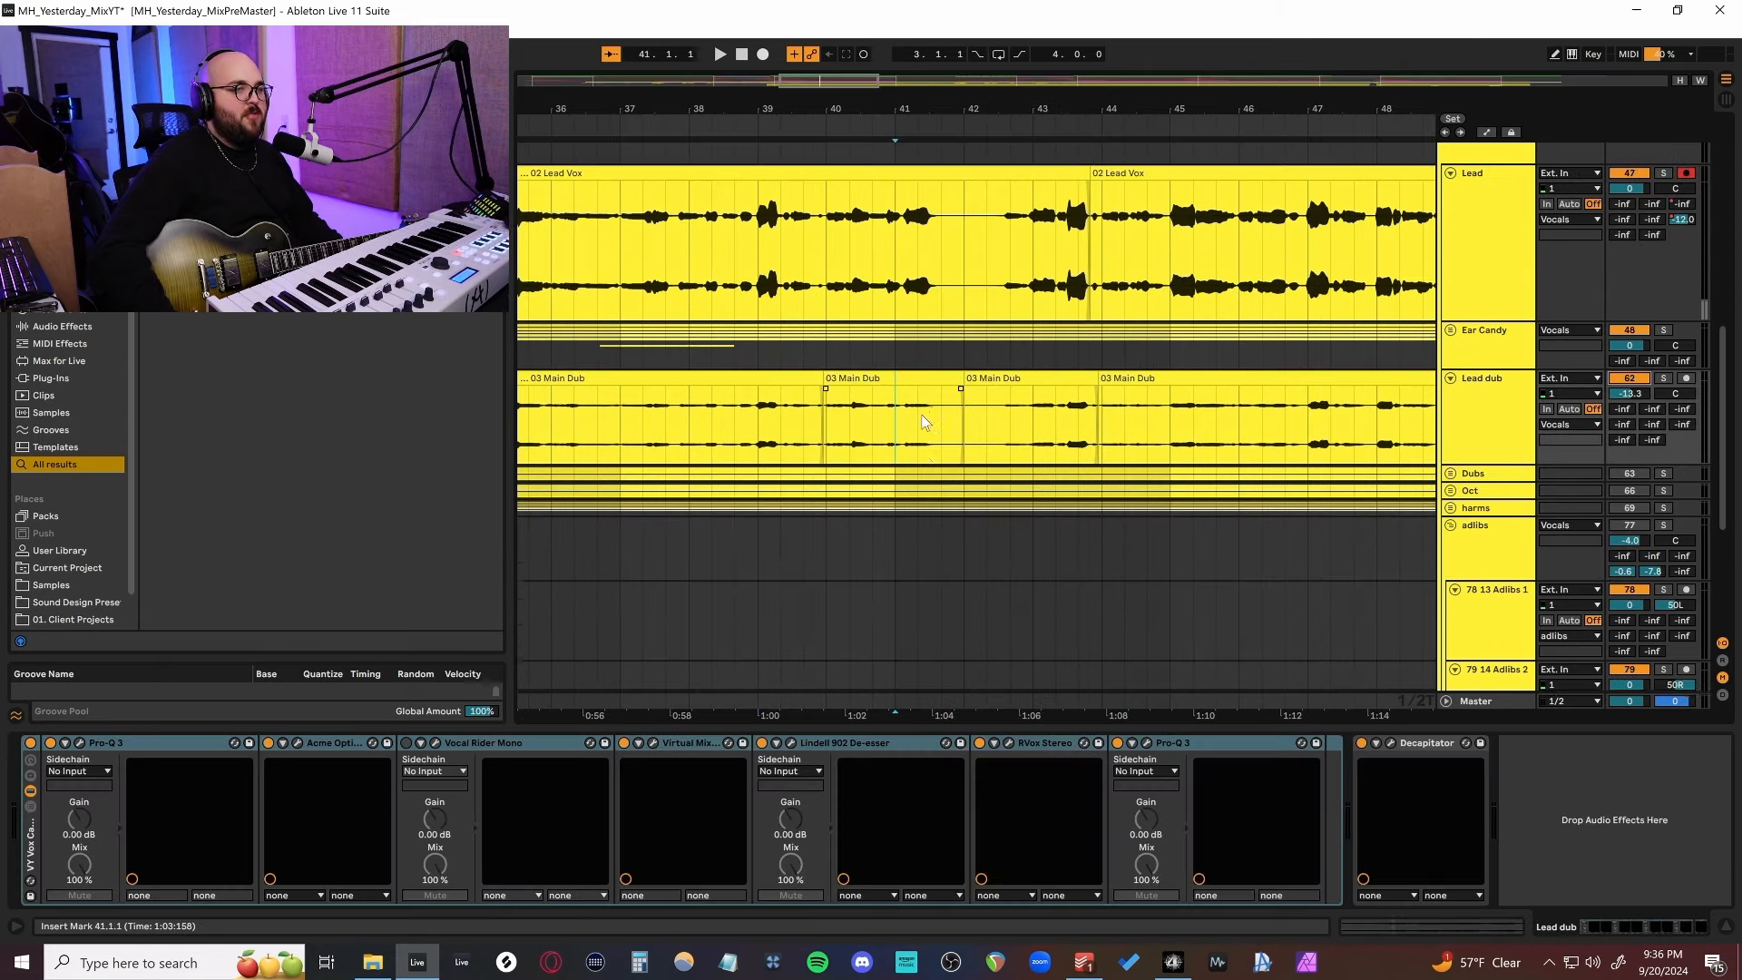
key("space")
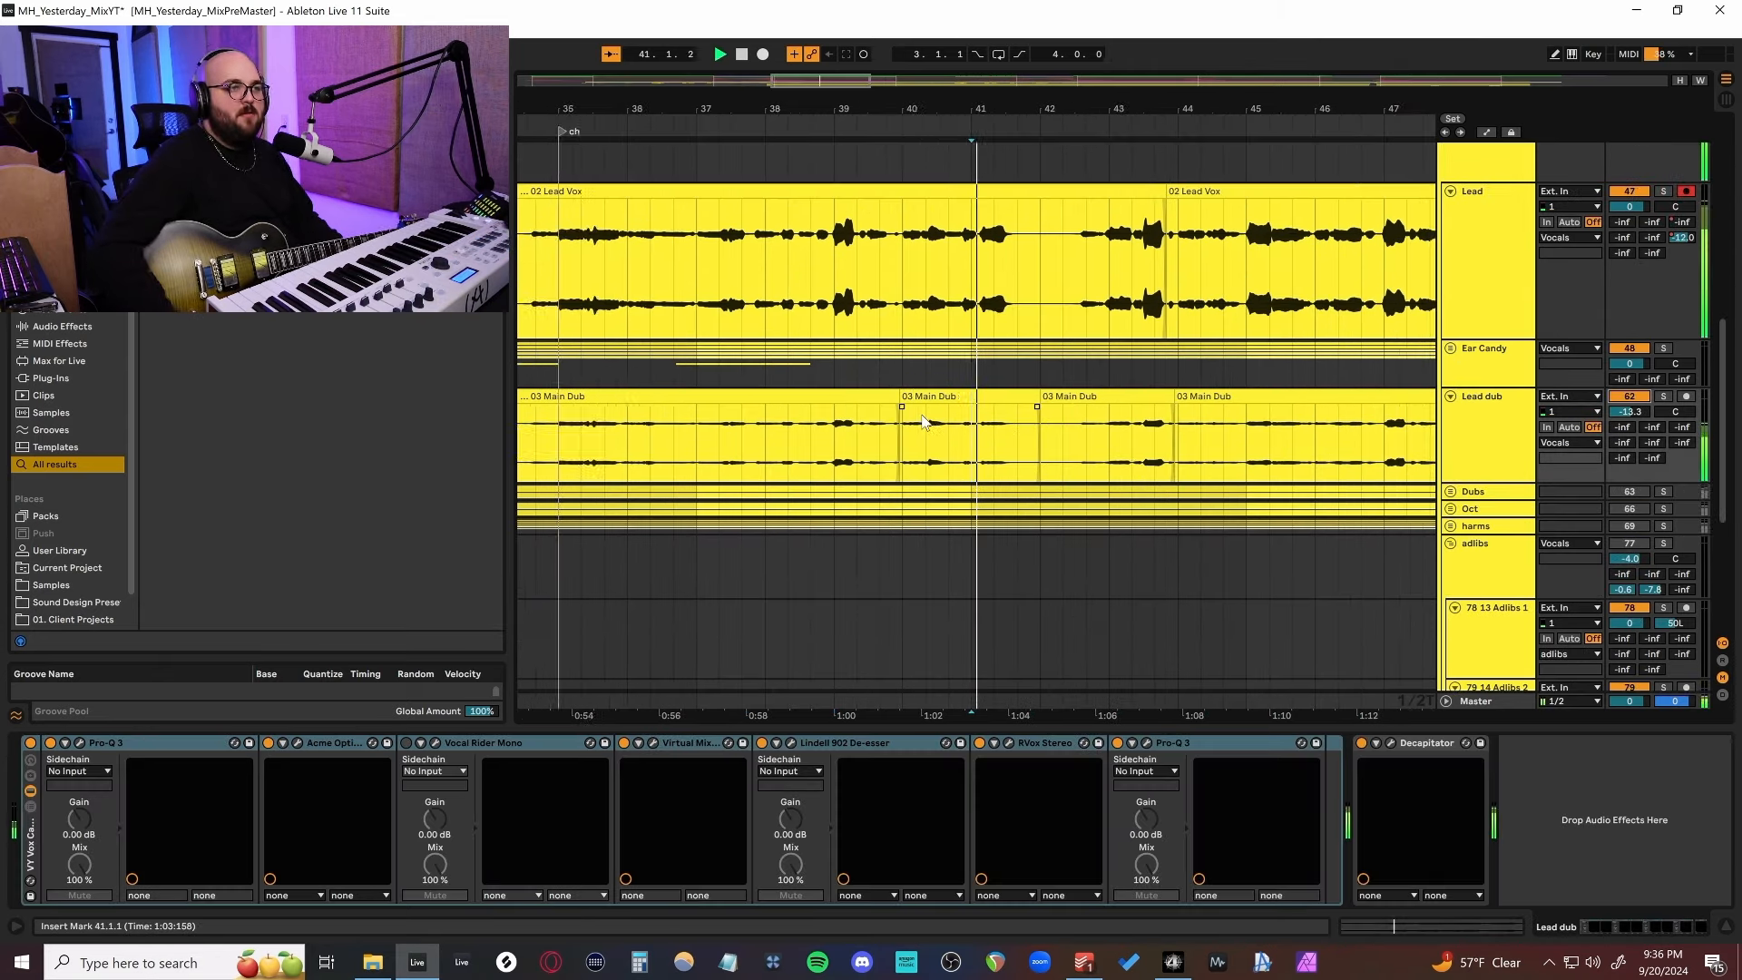
scroll(1482, 470, "up", 2)
Solo the Lead dub track and examine the settings of its Decapitator plug-in.
left_click(1482, 470)
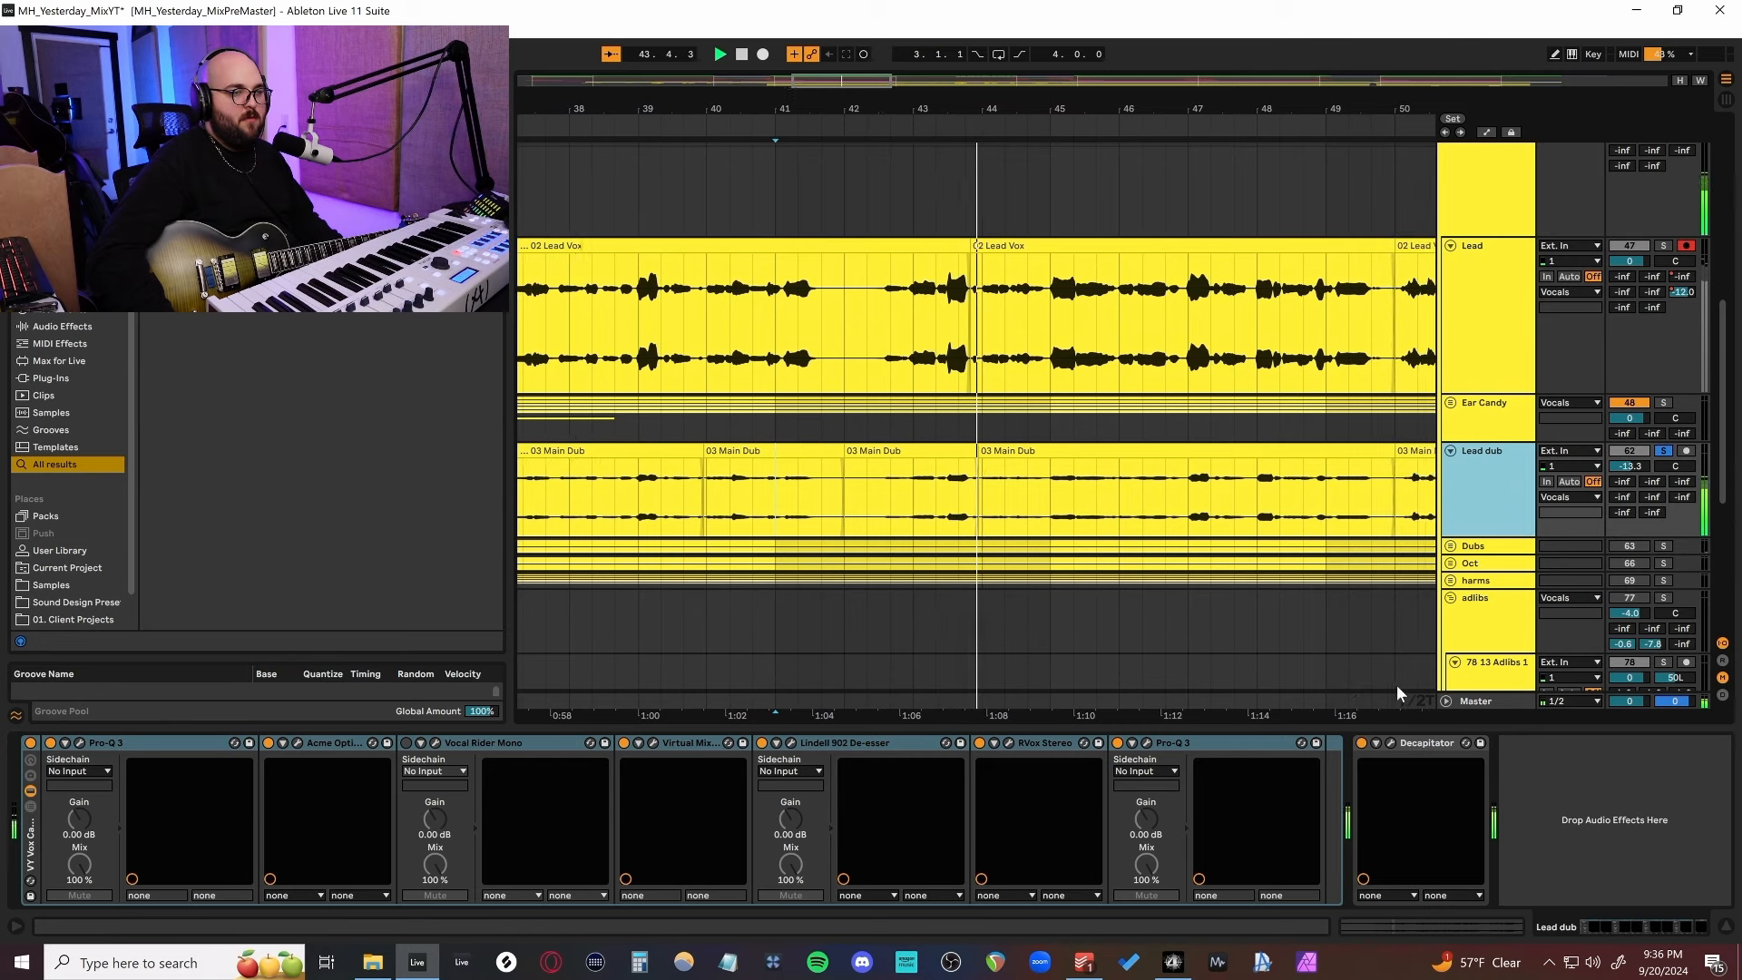
left_click(1391, 743)
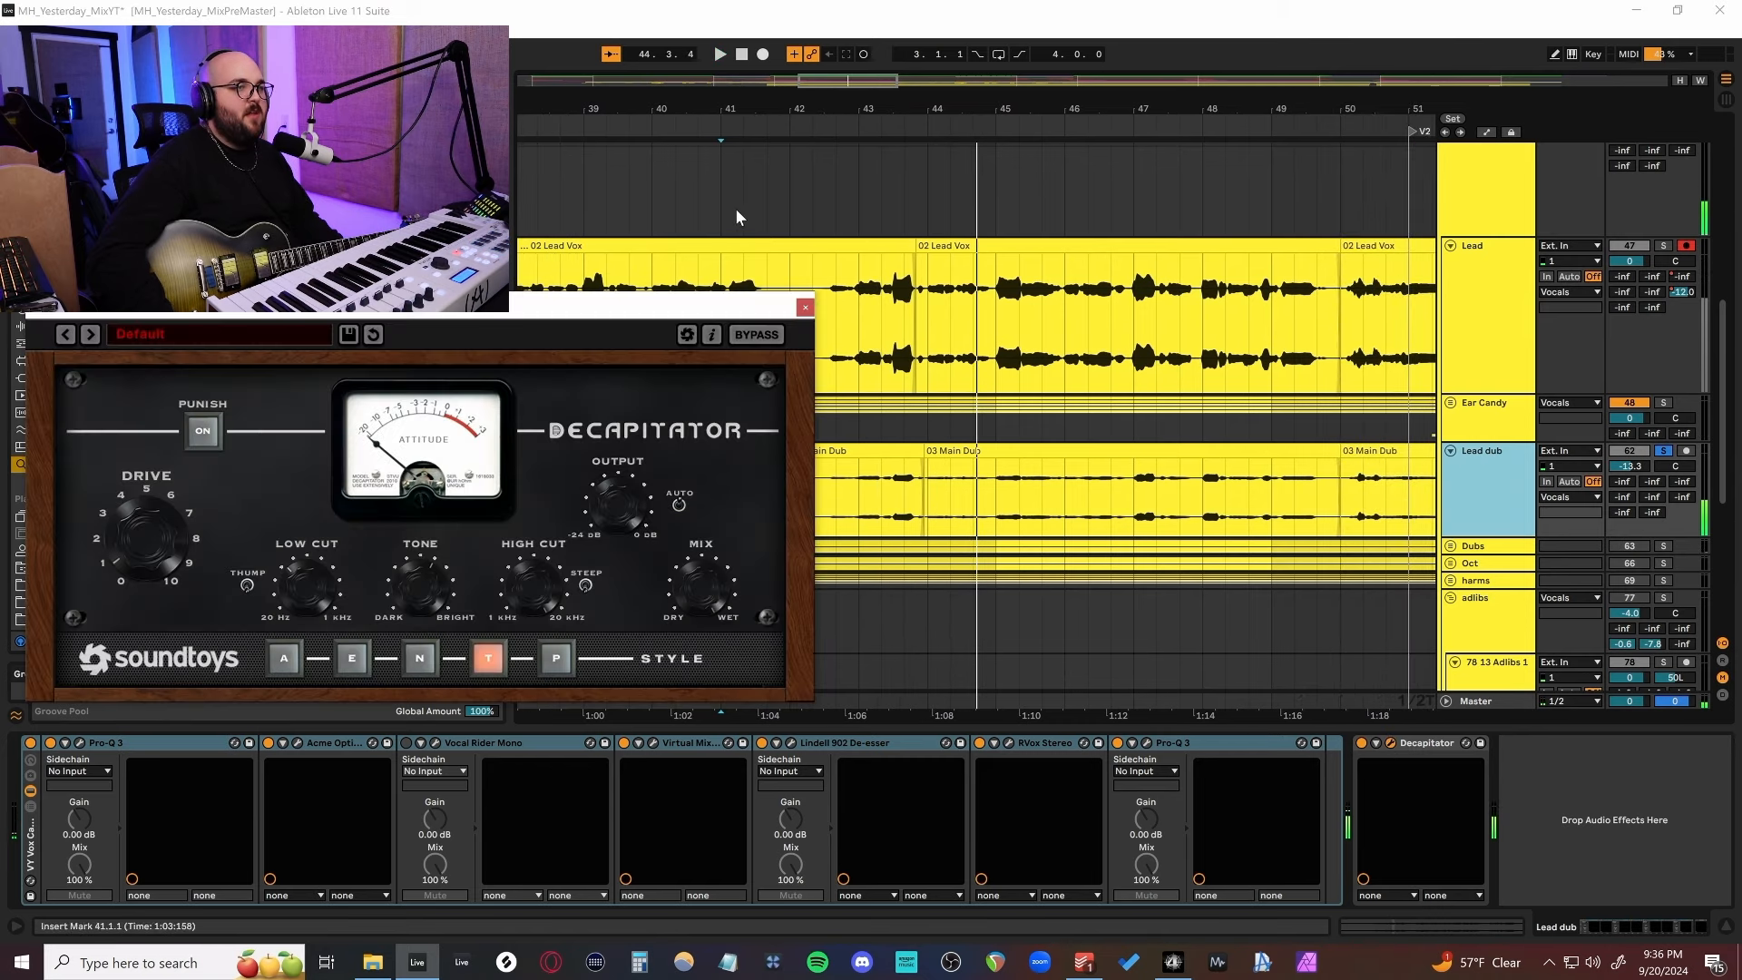
left_click_drag(564, 317, 1178, 300)
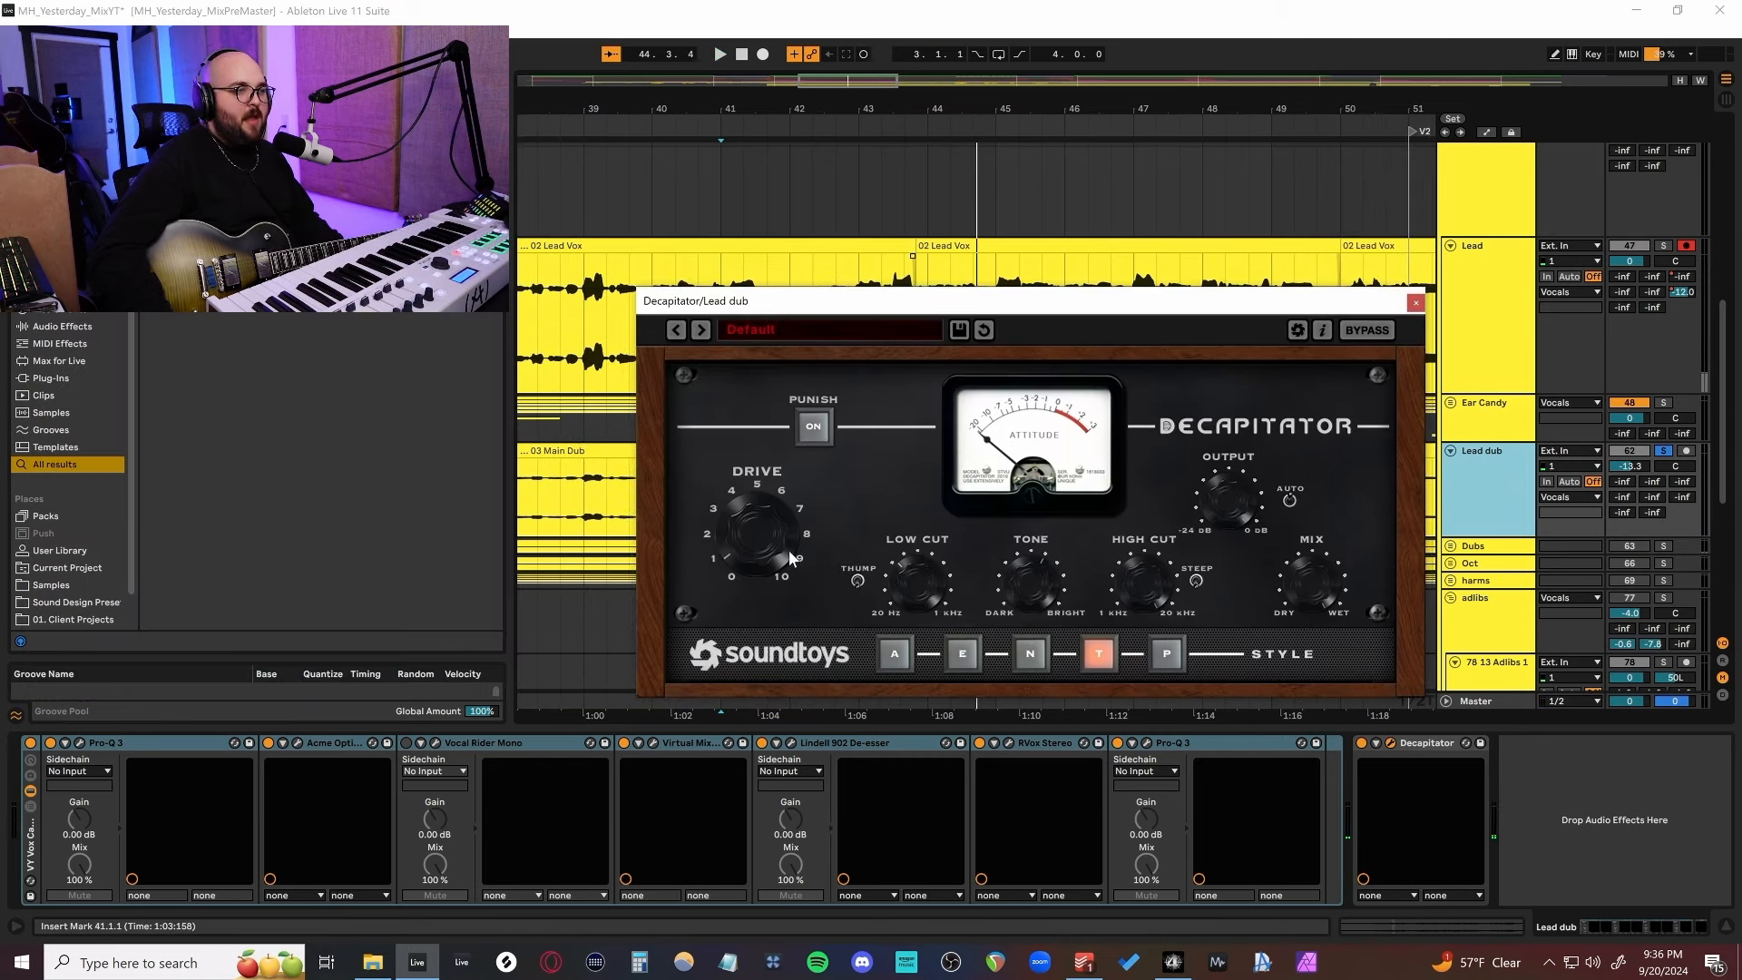
left_click(1415, 302)
Turn off the Vocals group's solo, then expand and select the Dubs group.
scroll(1444, 332, "up", 2)
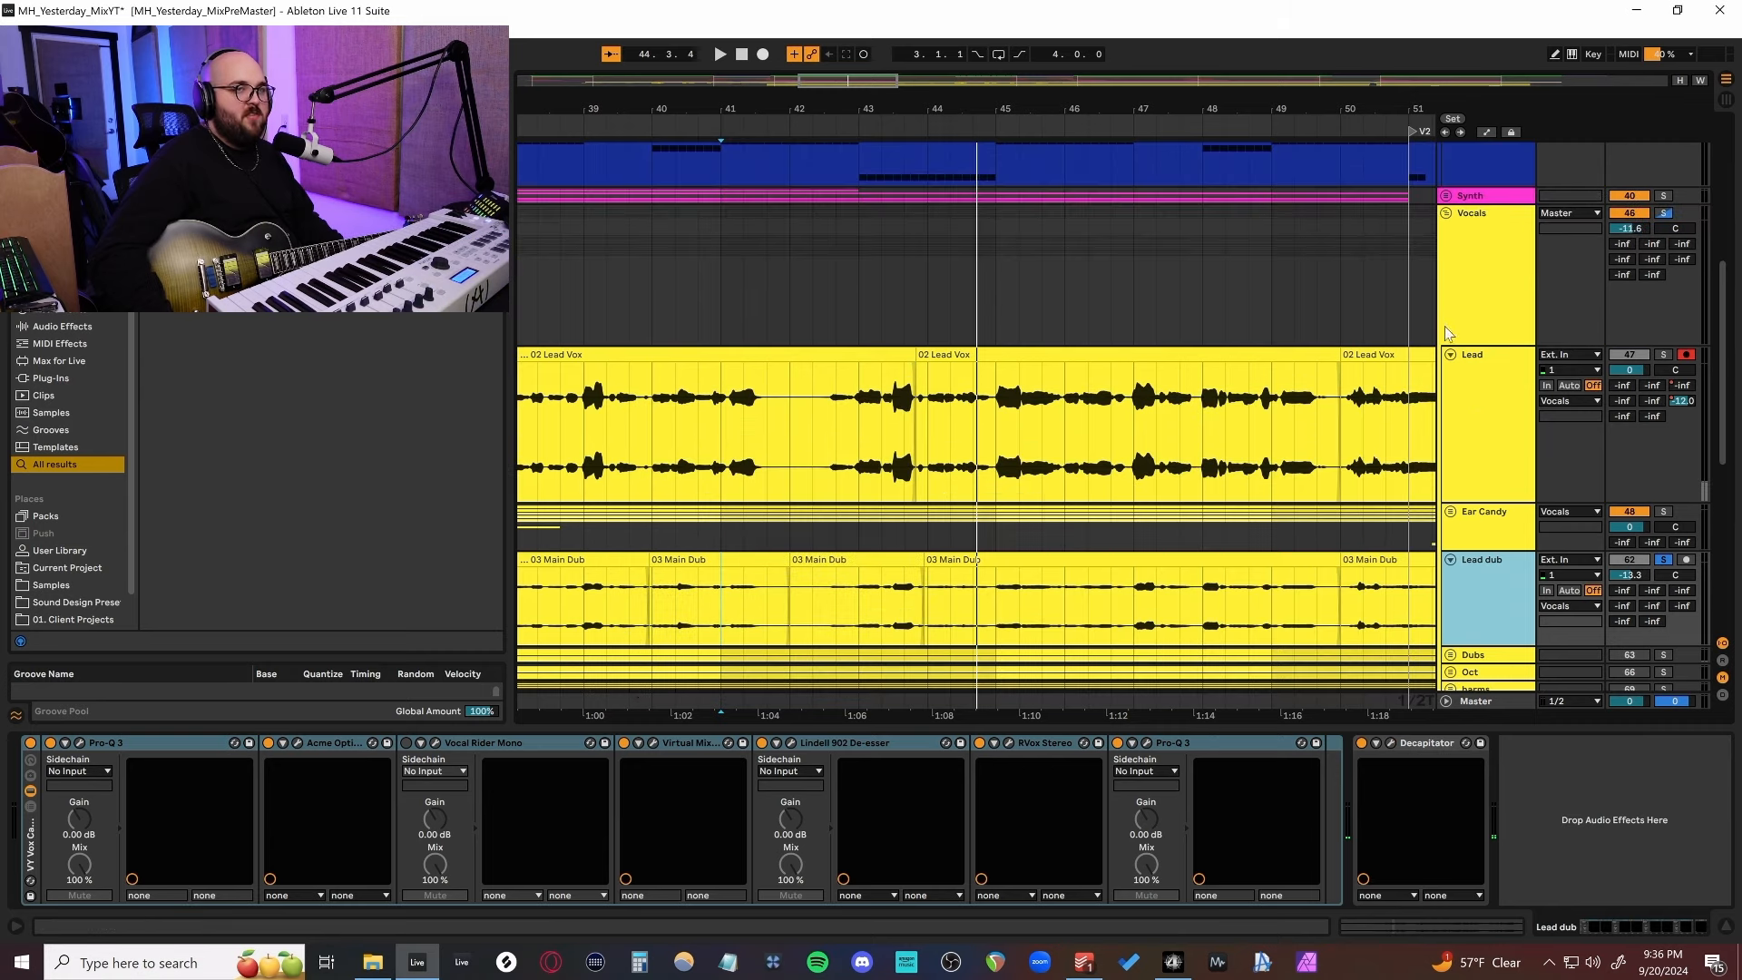
left_click(1665, 214)
scroll(969, 414, "down", 2)
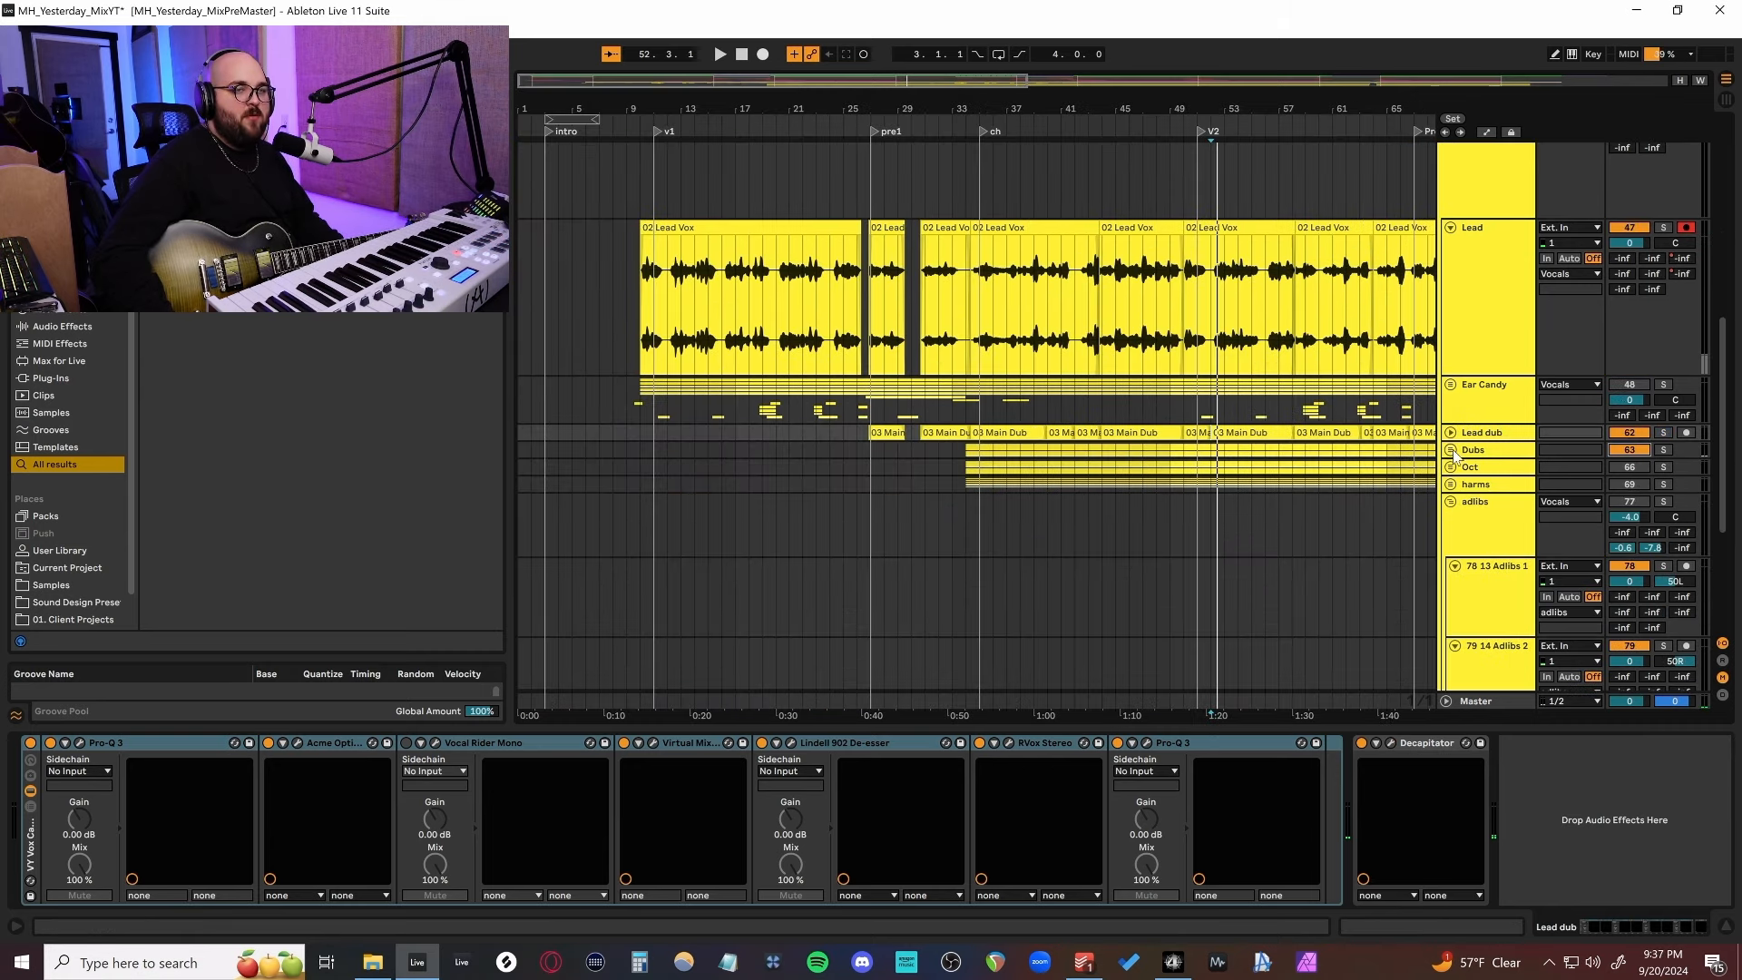
left_click(1450, 450)
left_click(1506, 483)
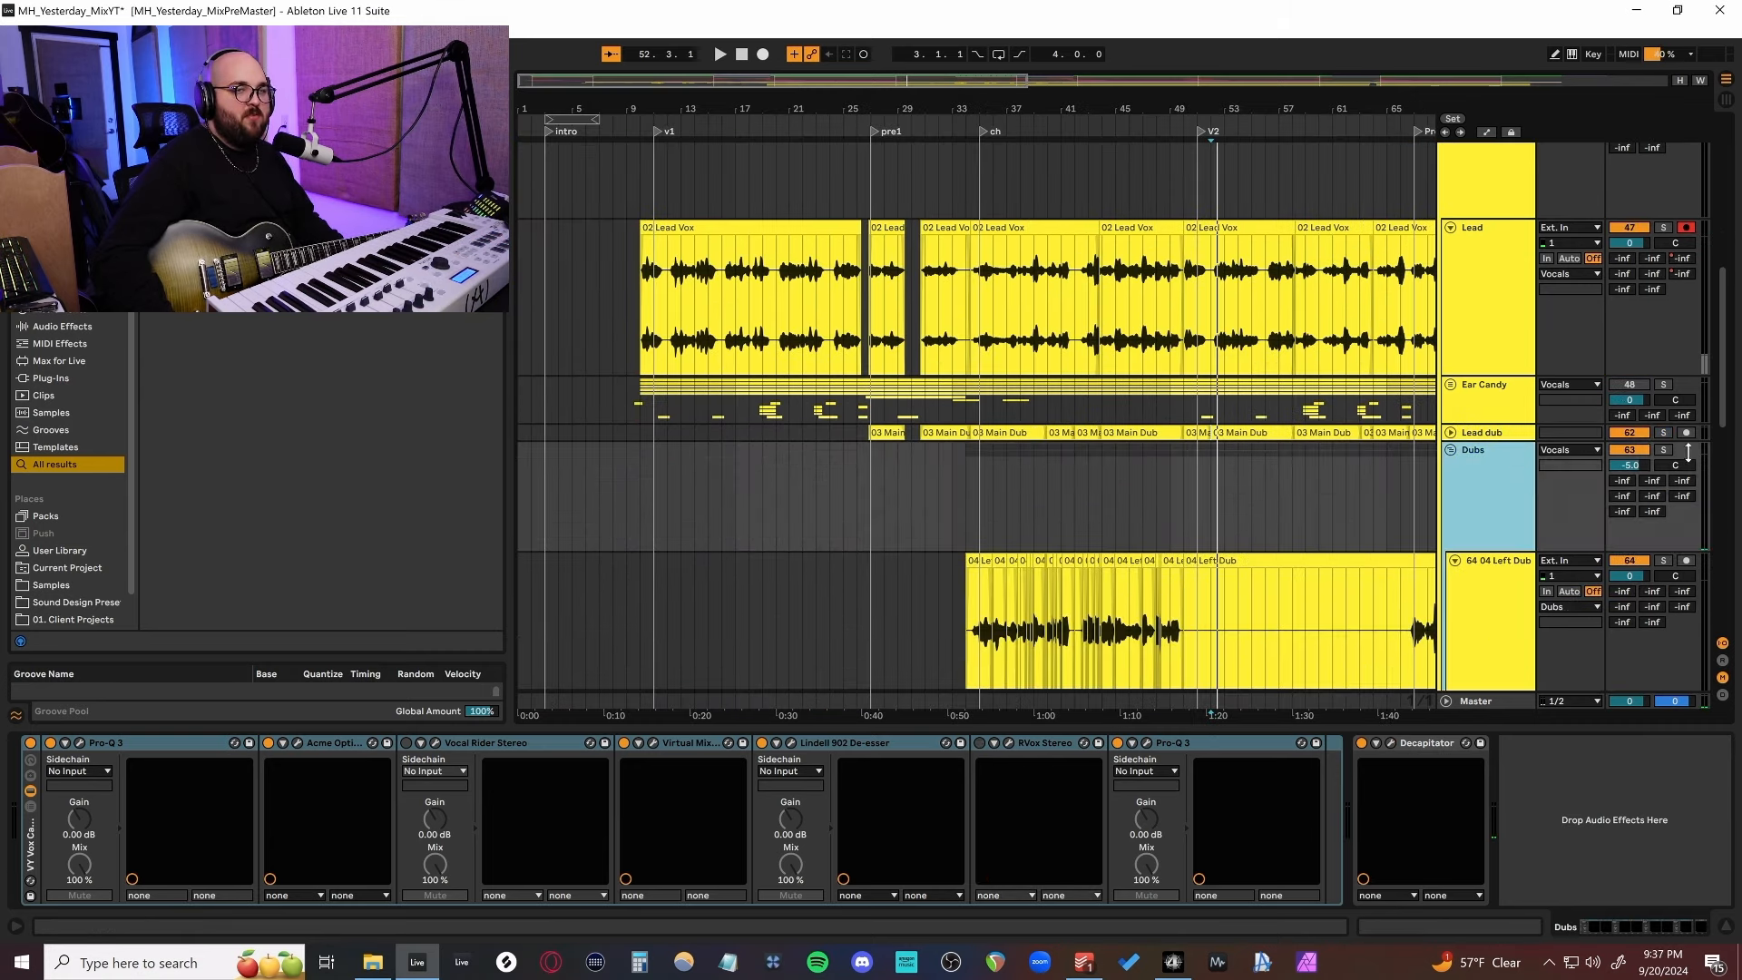
Solo the Dubs group and play its Left Dub and Right Dub tracks from the chorus at 35.1.1.
scroll(1378, 484, "down", 1)
scroll(1378, 482, "down", 4)
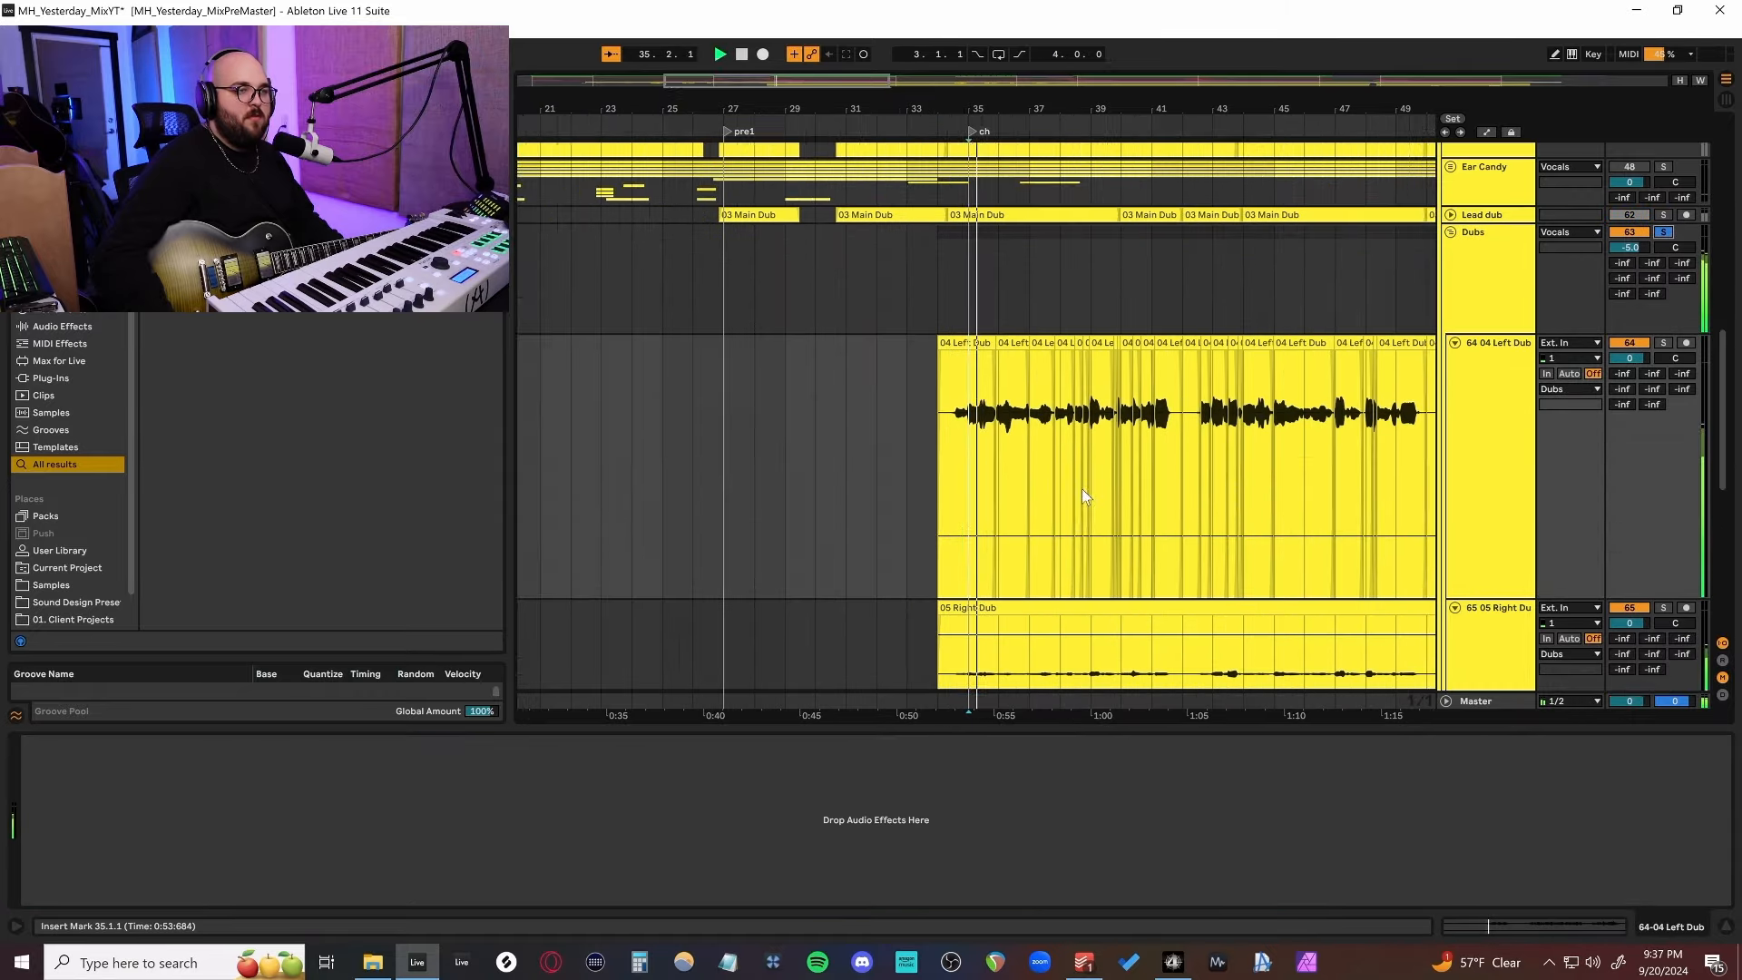
scroll(1082, 491, "down", 3)
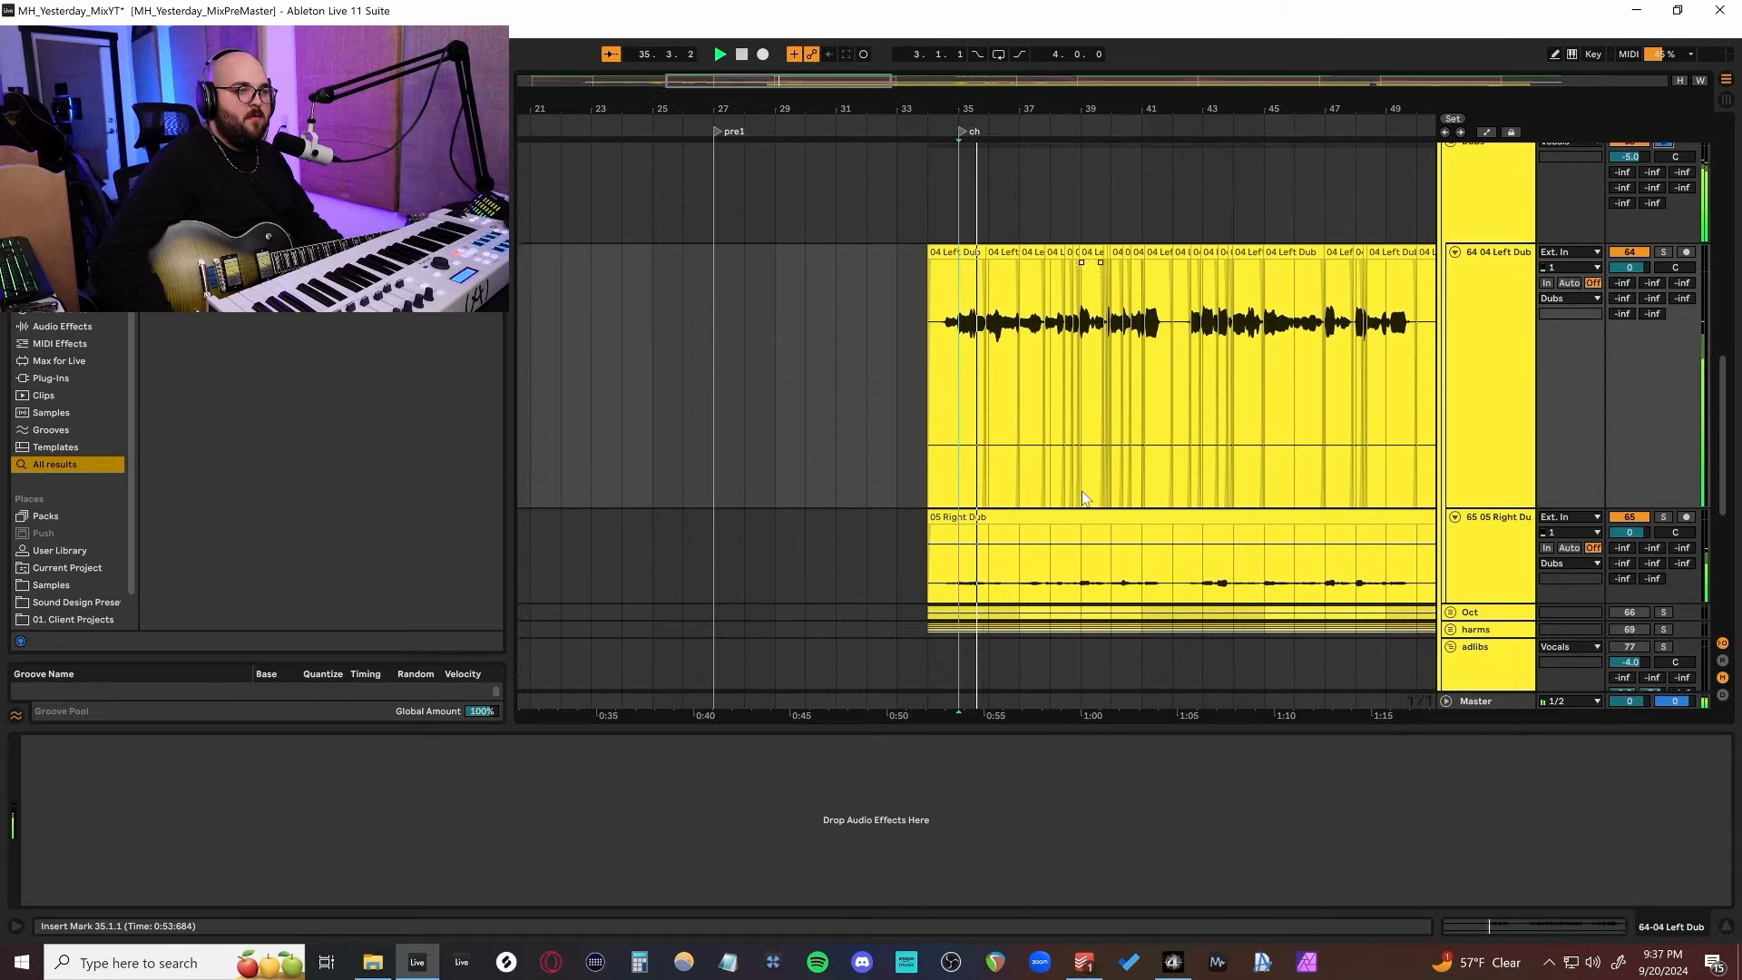
scroll(1065, 527, "up", 5)
scroll(1065, 527, "up", 1)
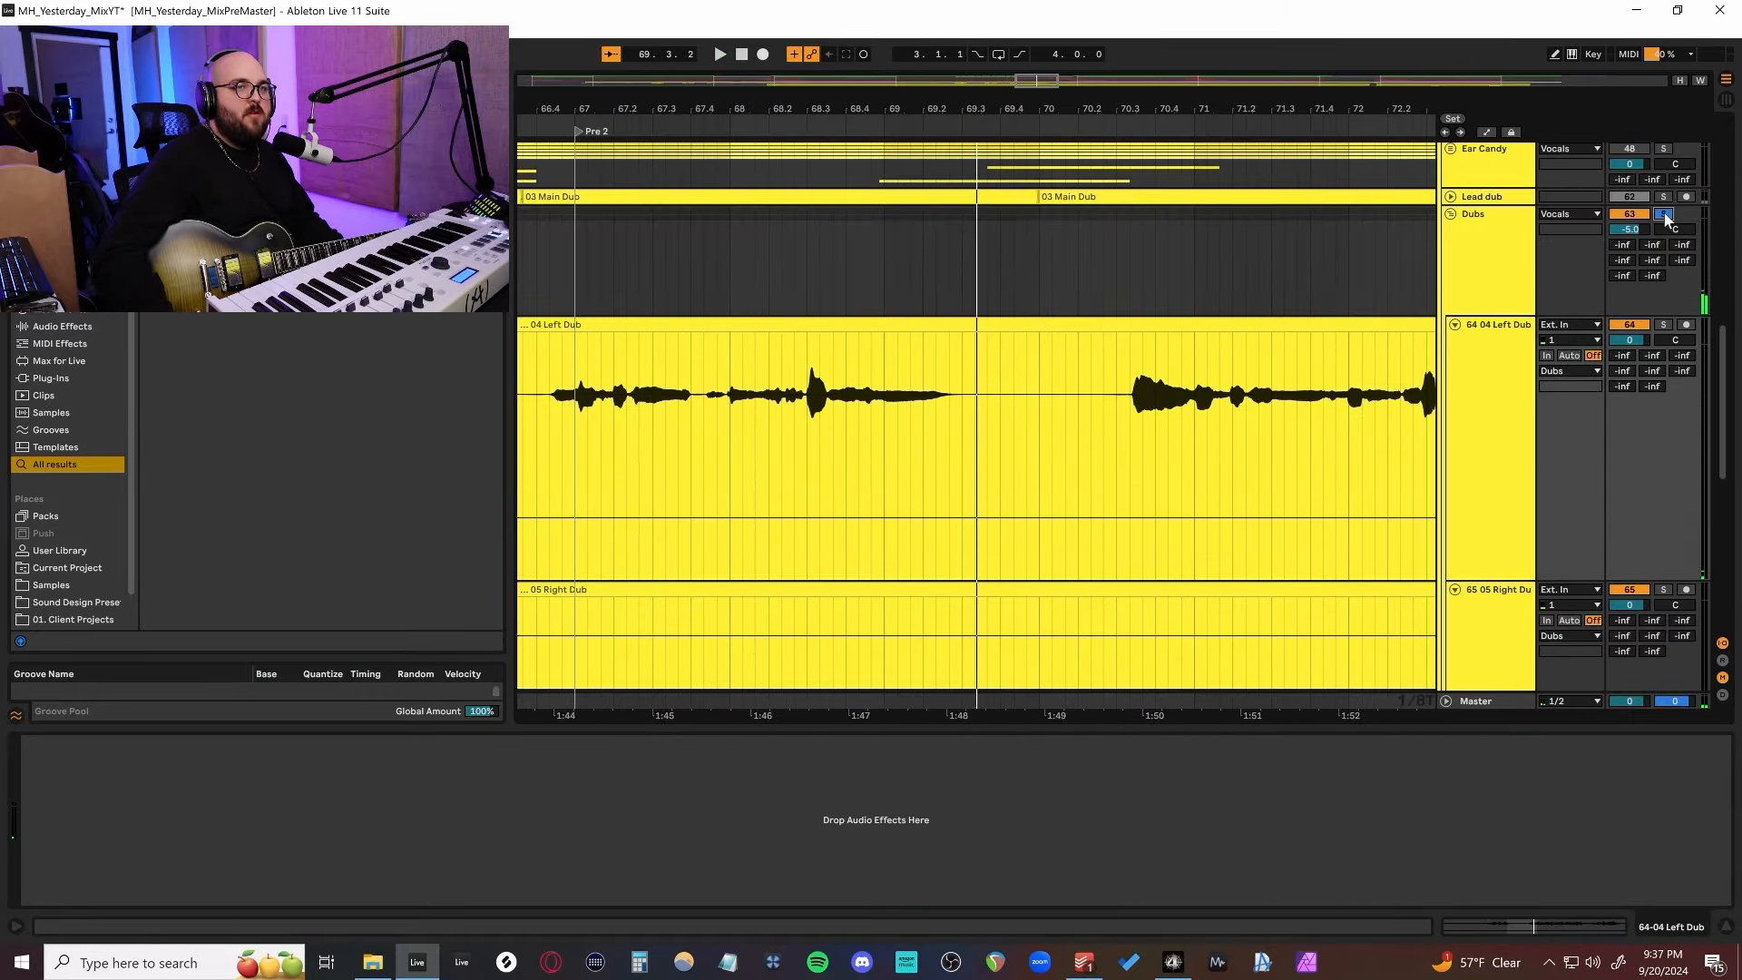
Collapse the Dubs group and solo the whole Vocals group.
left_click(1449, 214)
scroll(1536, 376, "up", 5)
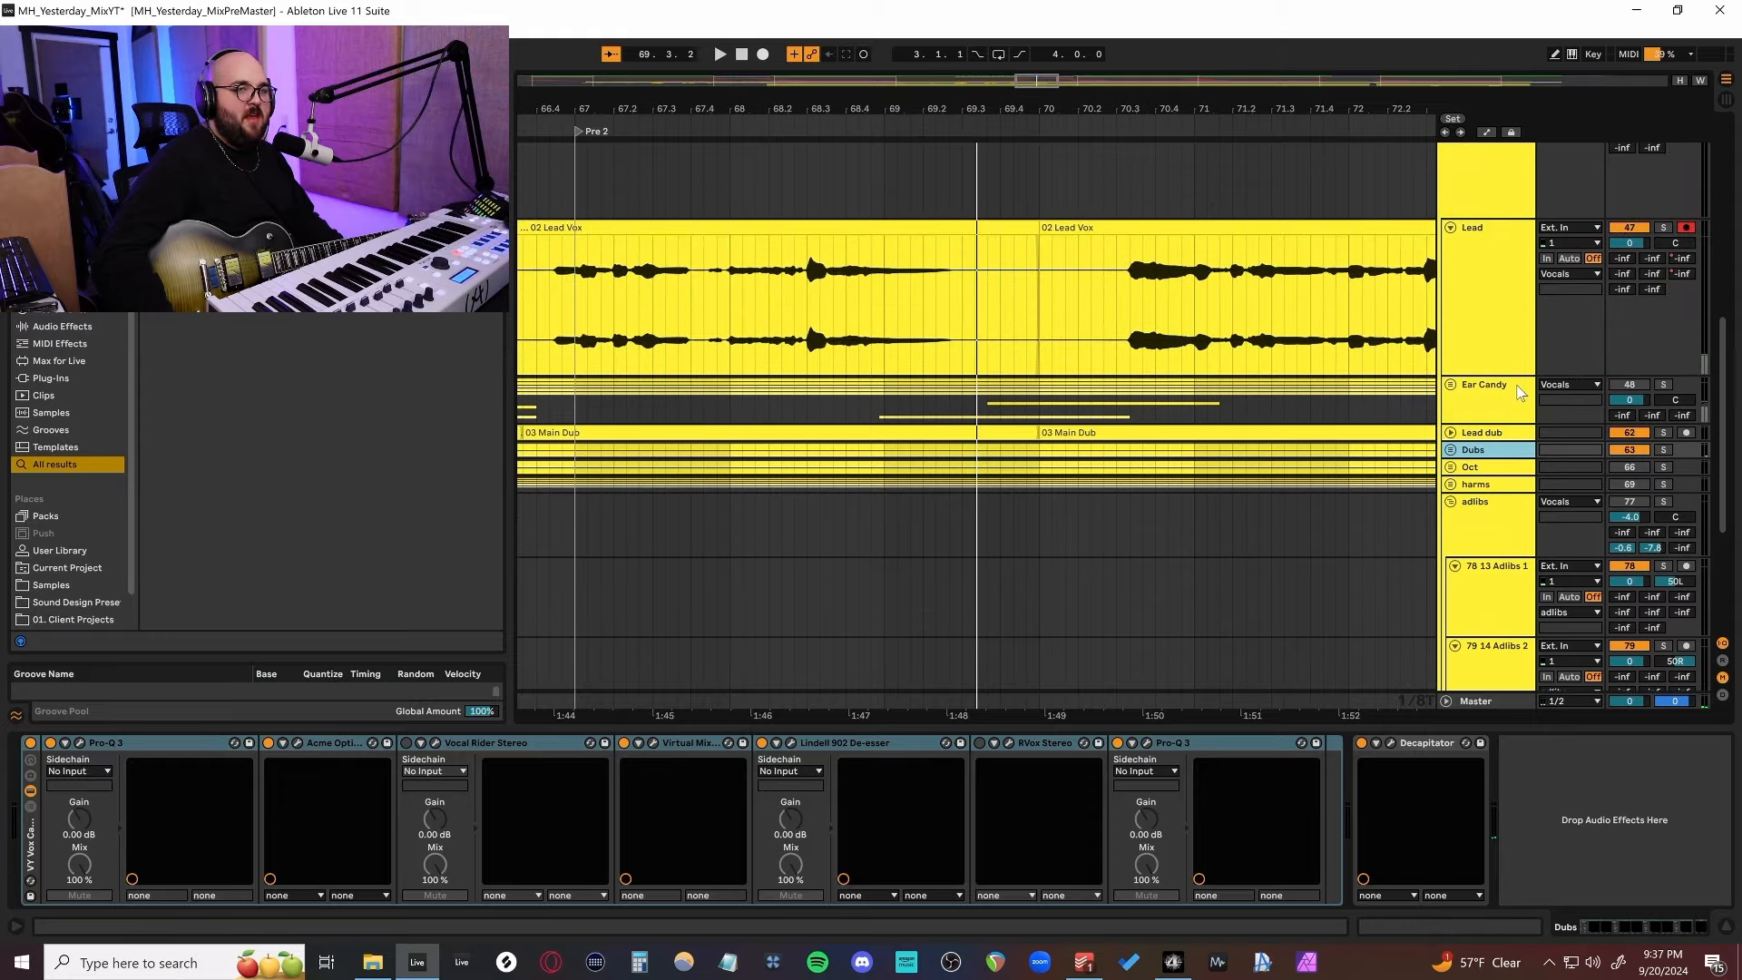
scroll(1571, 259, "up", 4)
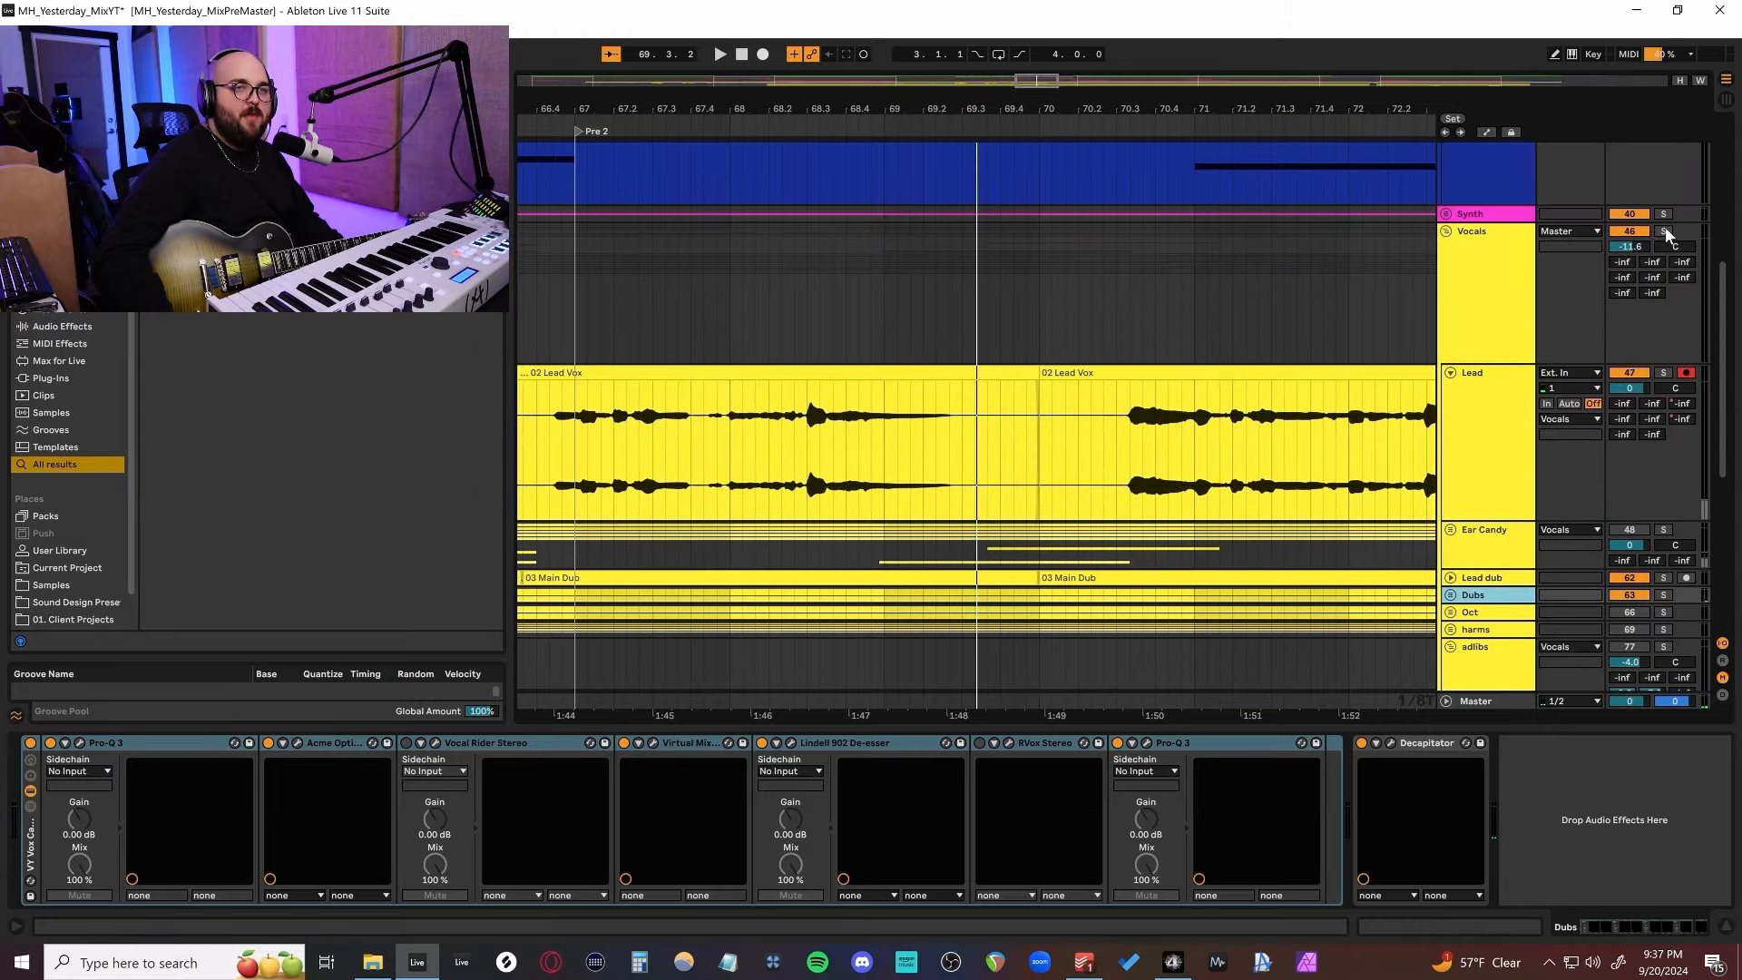
left_click(1664, 230)
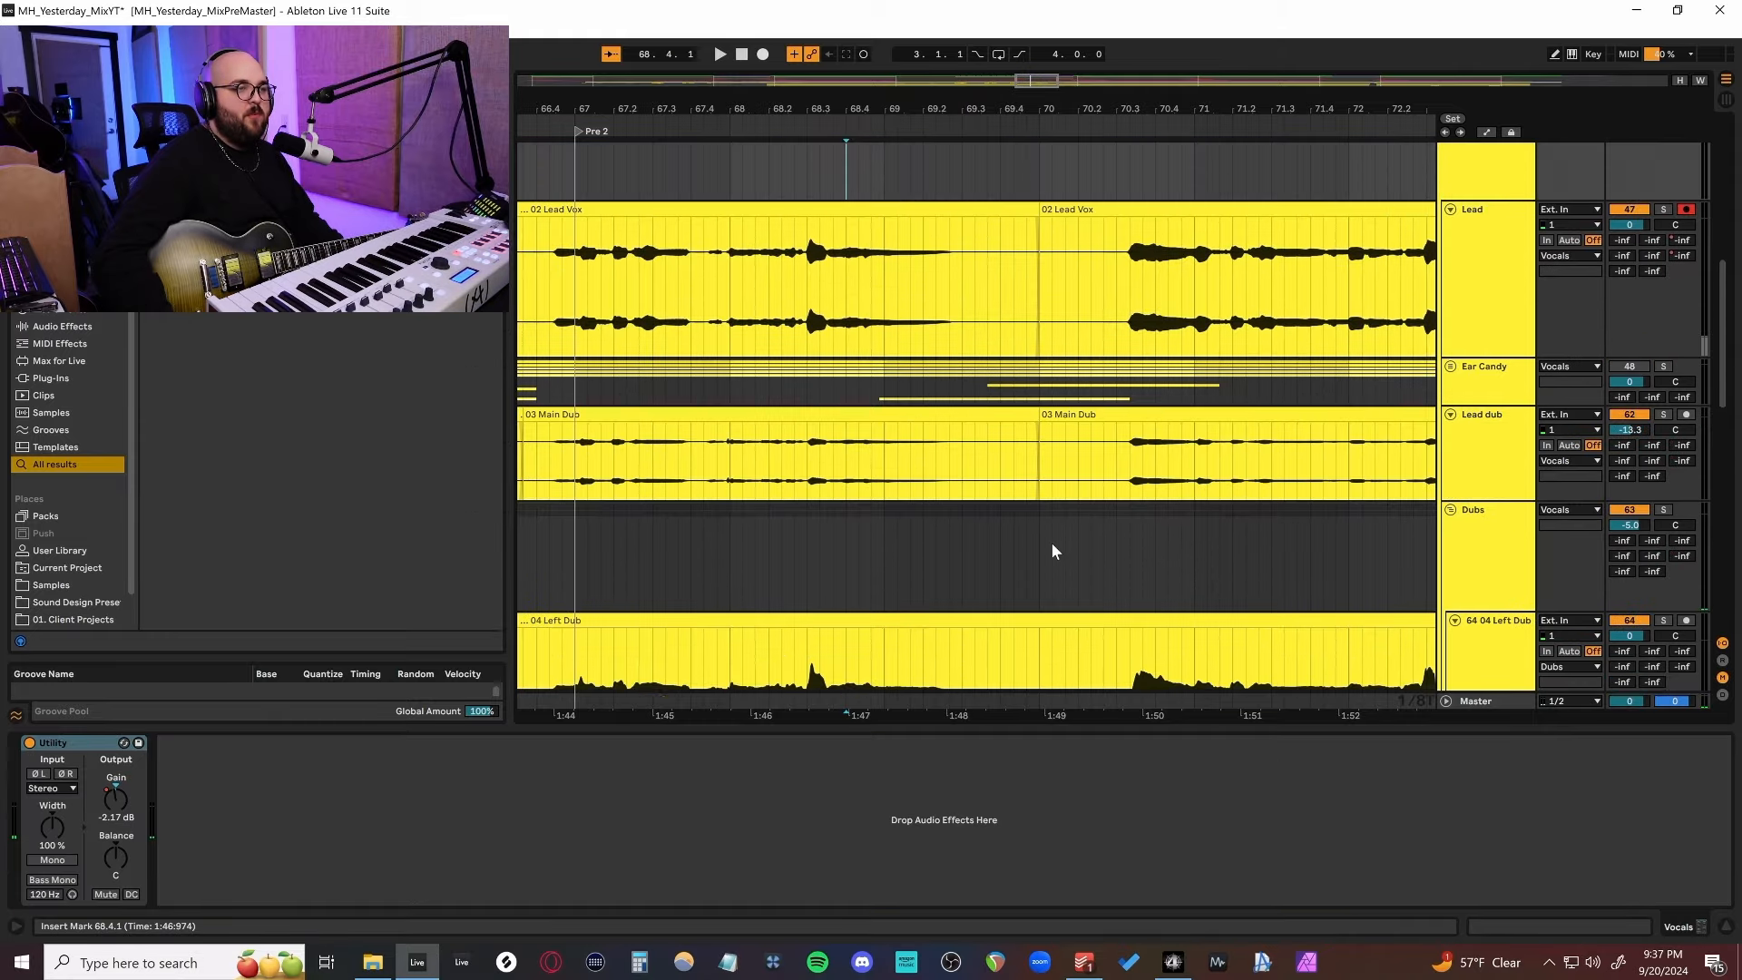
Play the lead vocal with the Lead dub and Dubs layers from 66.3.1 into Pre 2.
scroll(1054, 544, "down", 1)
scroll(1052, 542, "left", 6)
left_click(966, 532)
key("space")
scroll(1221, 508, "down", 1)
scroll(1221, 510, "left", 3)
scroll(1221, 510, "right", 3)
key("space")
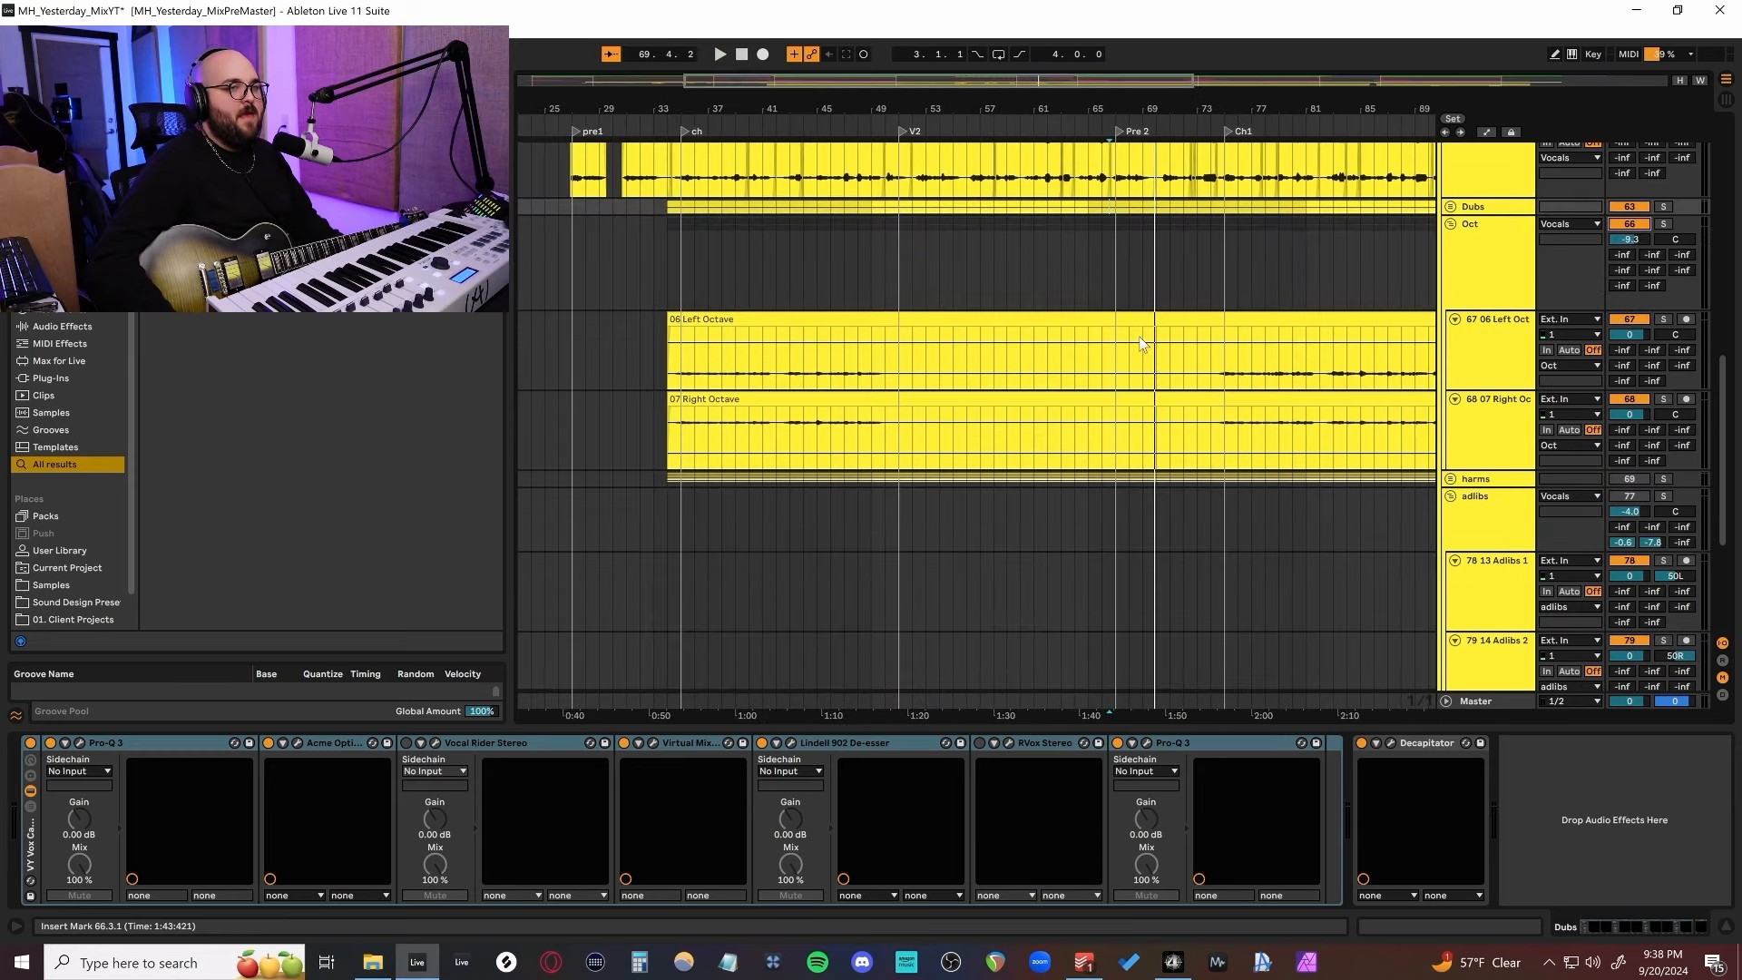
Solo the Oct group and play its Left Octave and Right Octave tracks from just before Ch1.
scroll(1139, 343, "right", 2)
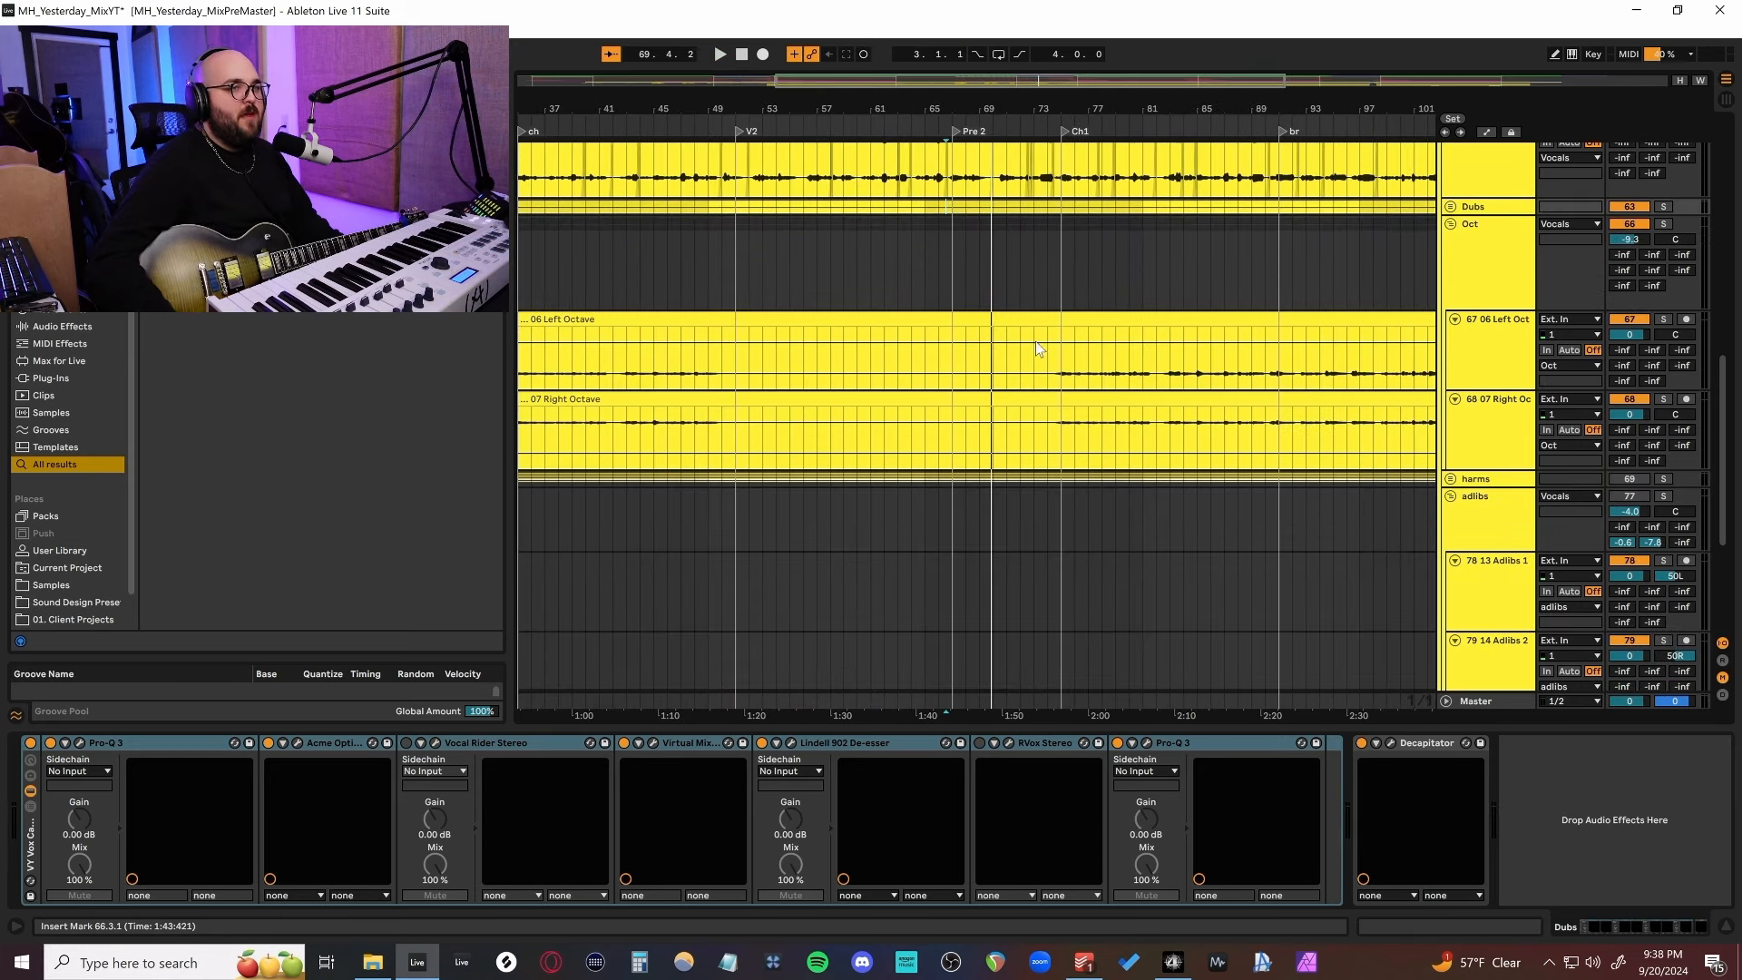
left_click(1059, 352)
scroll(1089, 397, "up", 5)
left_click(938, 352)
key("space")
left_click(1663, 224)
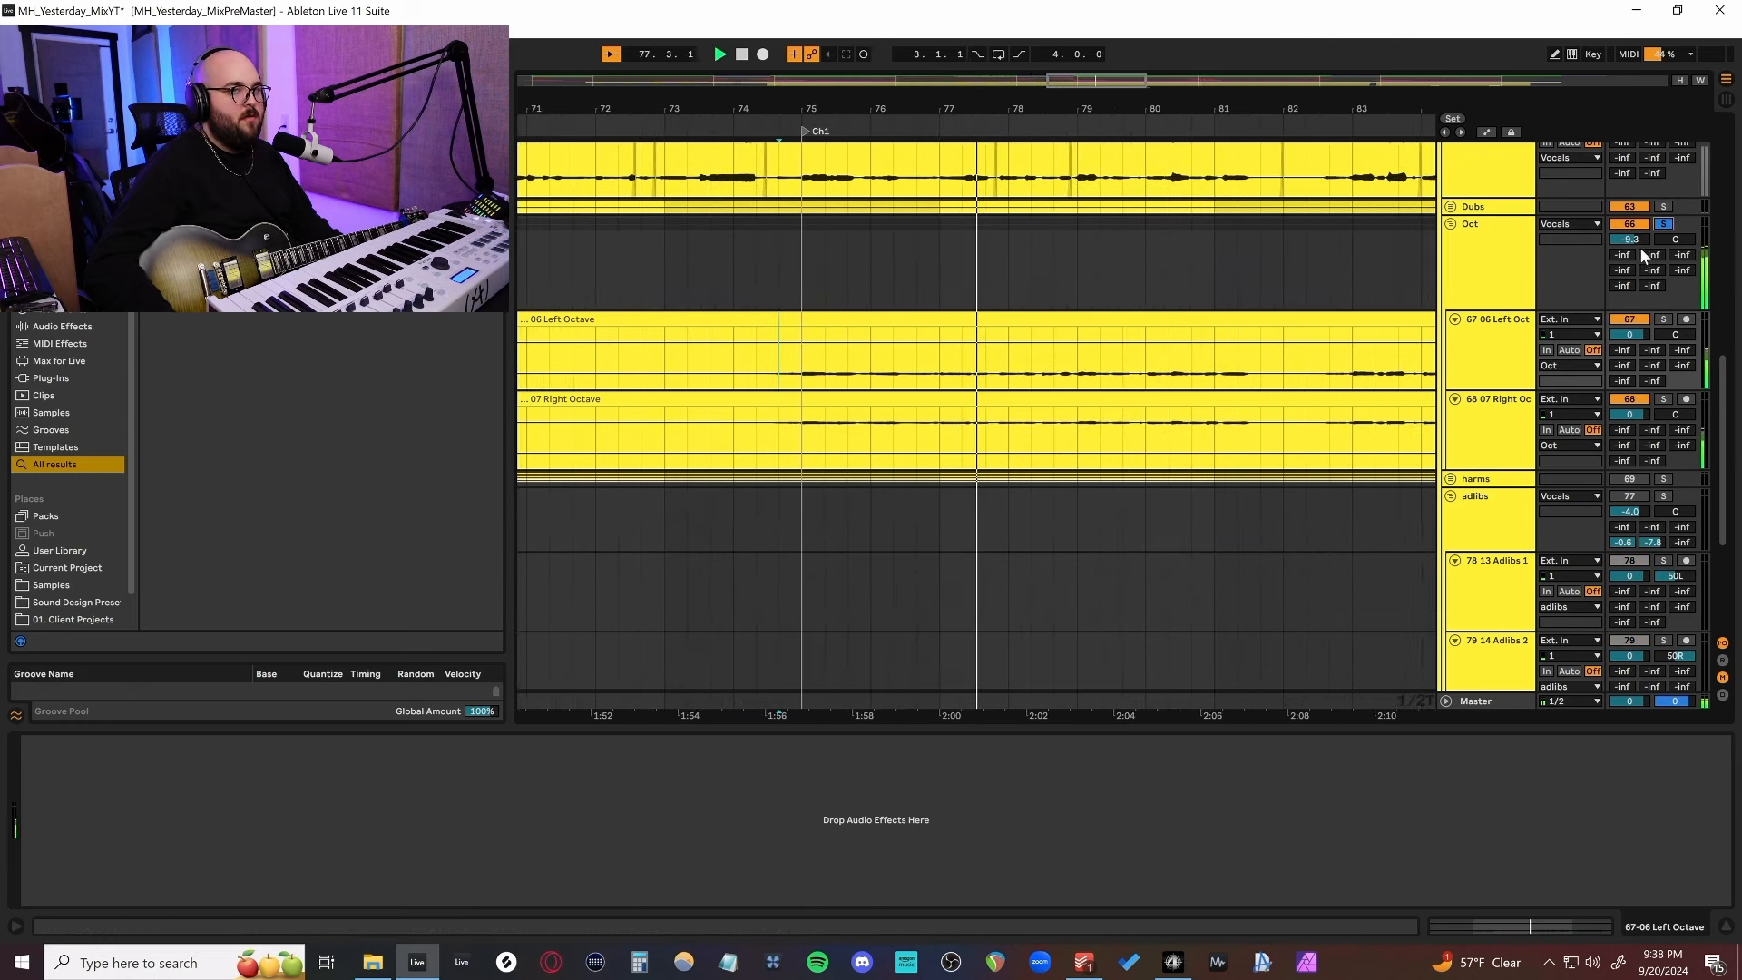
Collapse the Oct group, then expand the harms group and audition it soloed.
left_click(1451, 224)
left_click(1450, 241)
left_click(1663, 241)
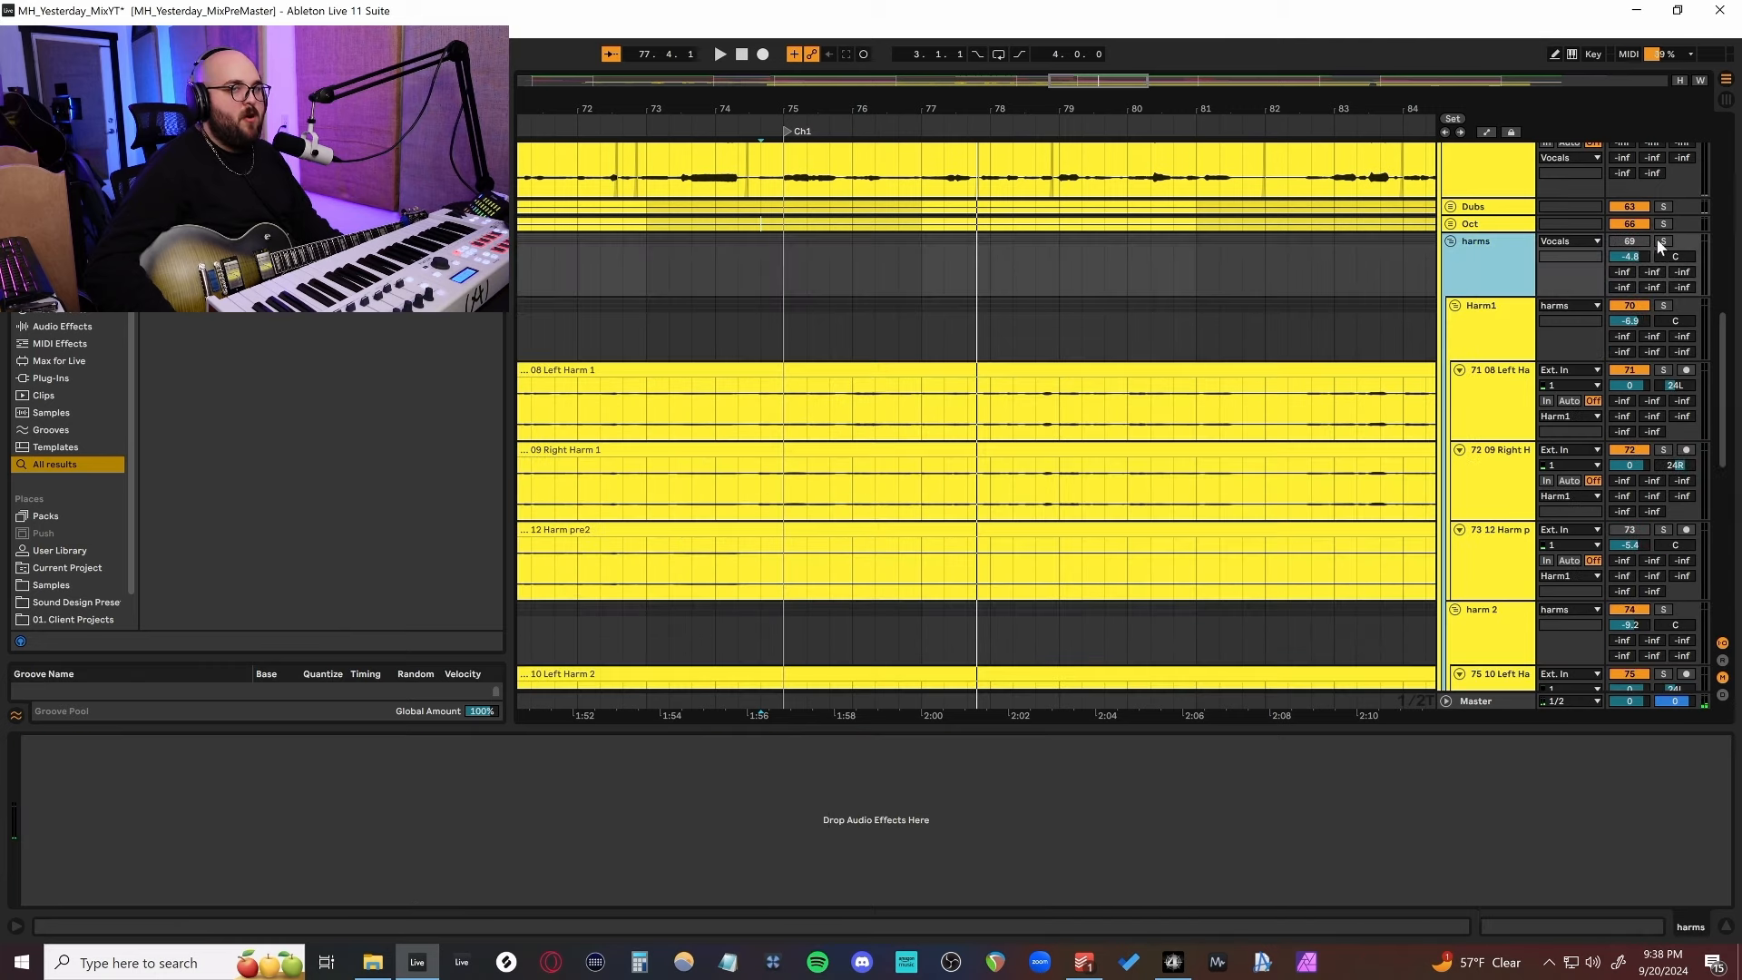
left_click(1663, 241)
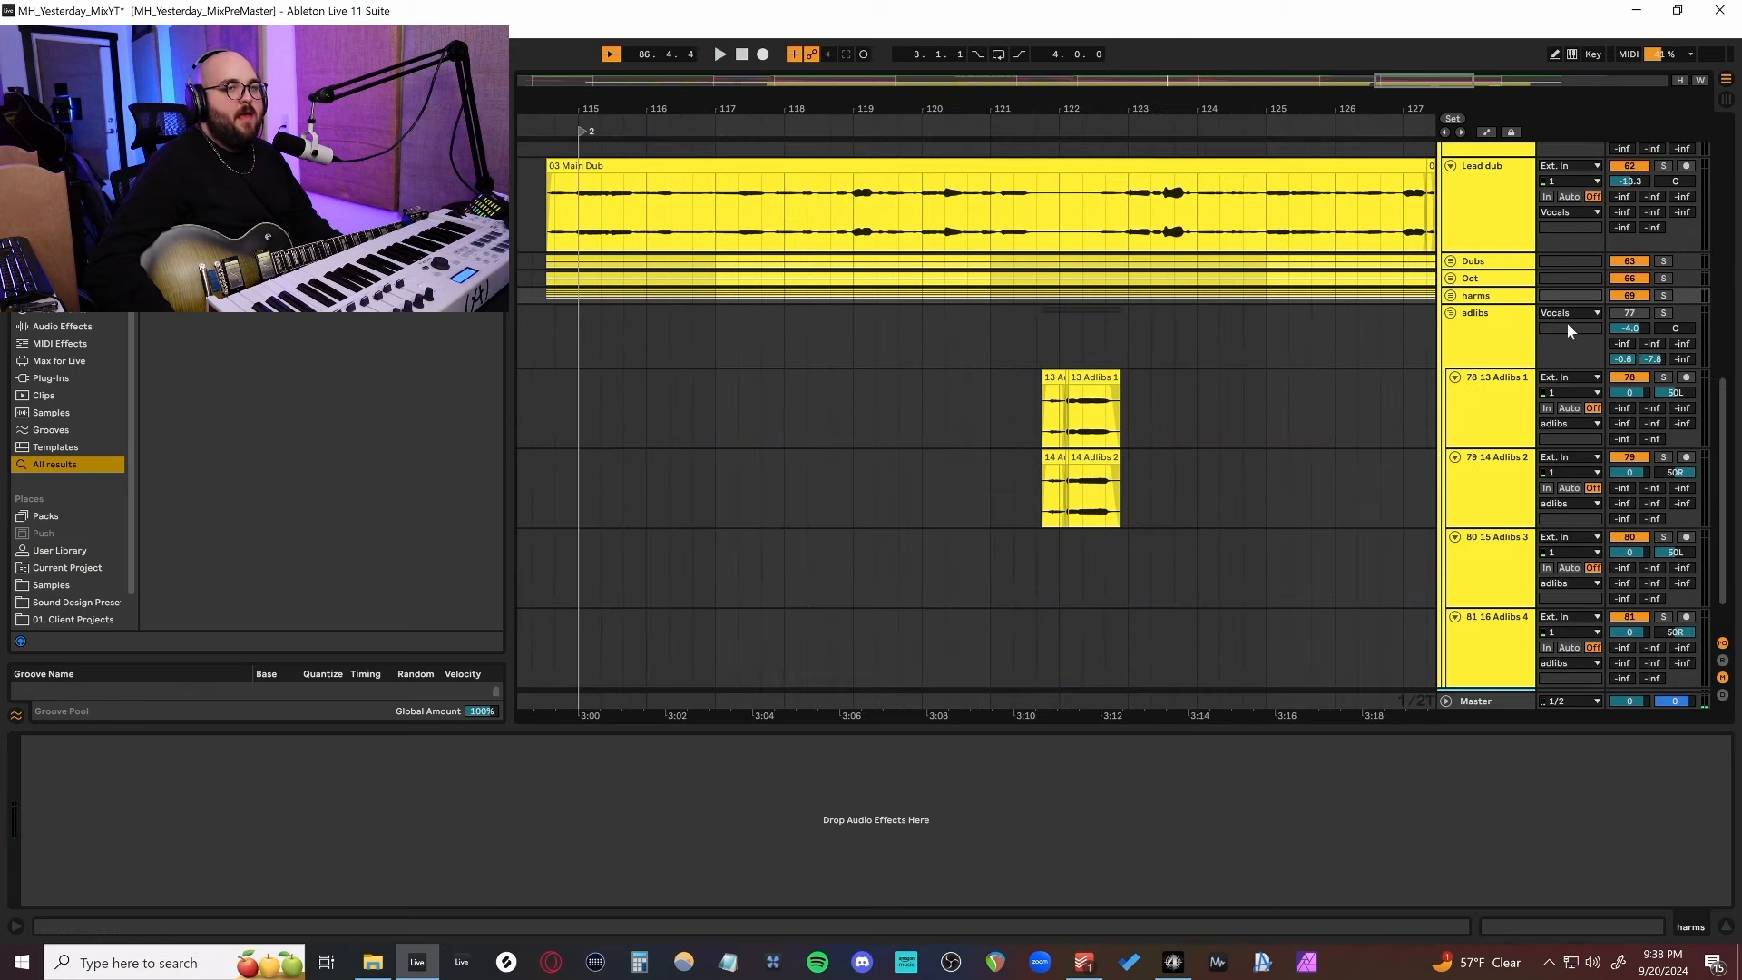
Activate and solo the adlibs group, review its effect chain, and play its first phrase from 121.1.1.
left_click(1599, 322)
left_click(1639, 314)
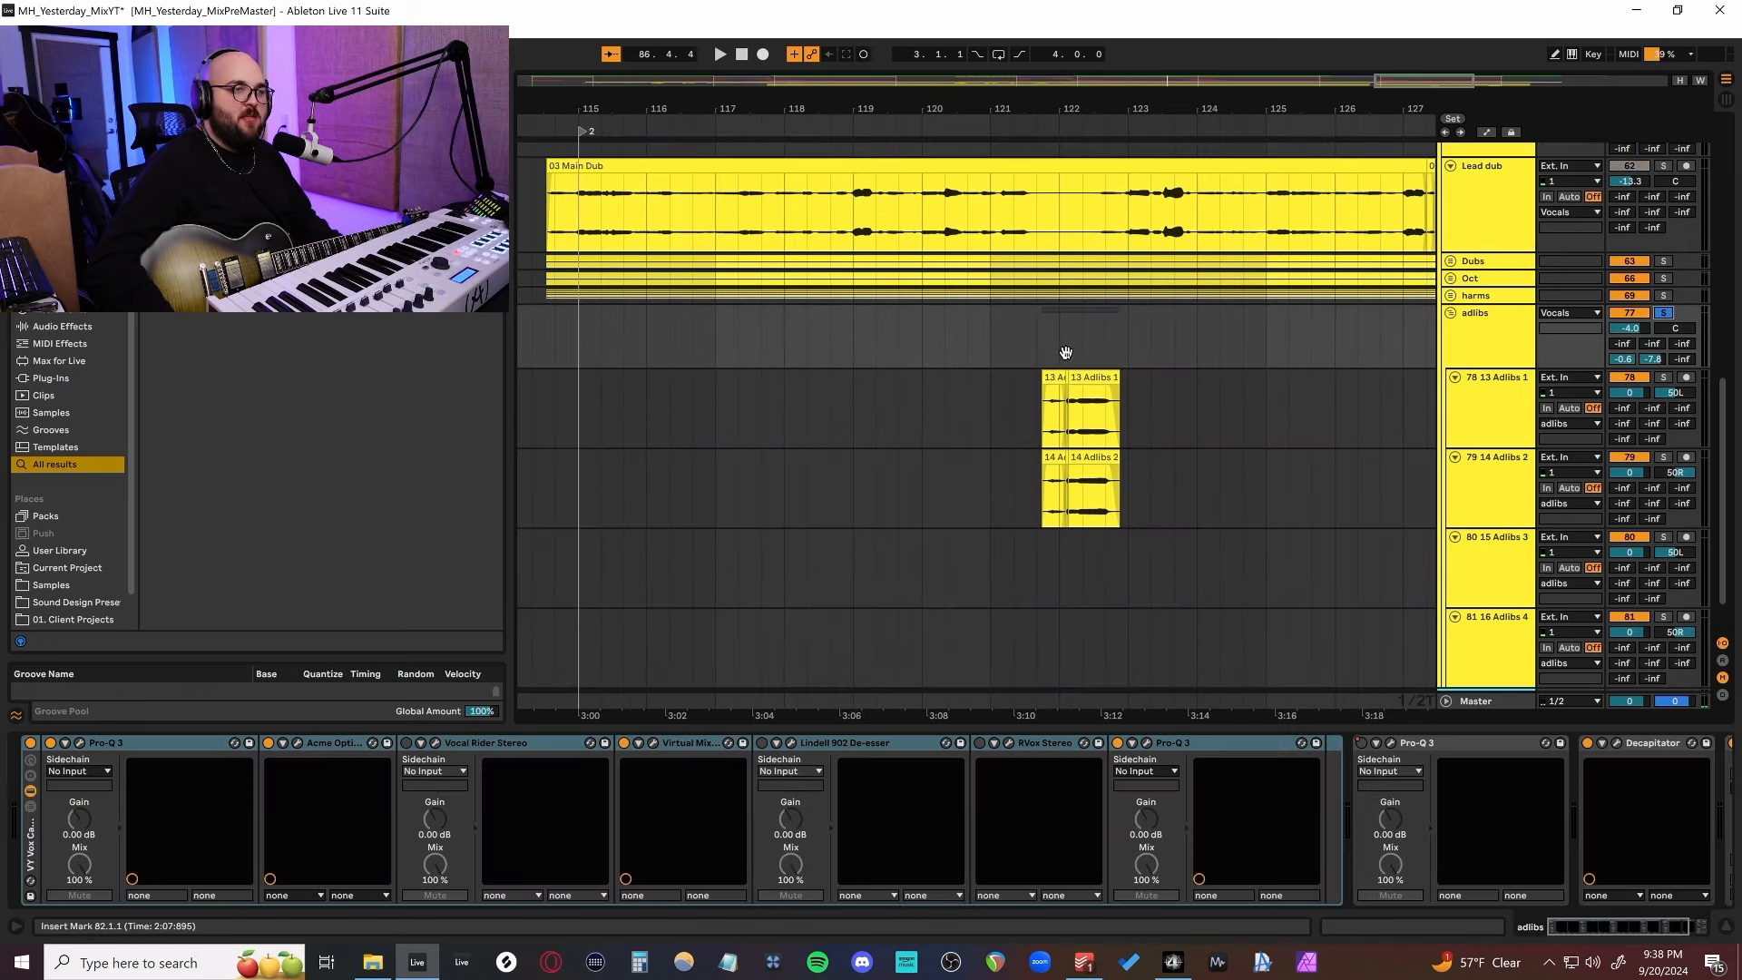
scroll(1067, 352, "down", 2)
left_click(998, 279)
scroll(952, 336, "right", 2)
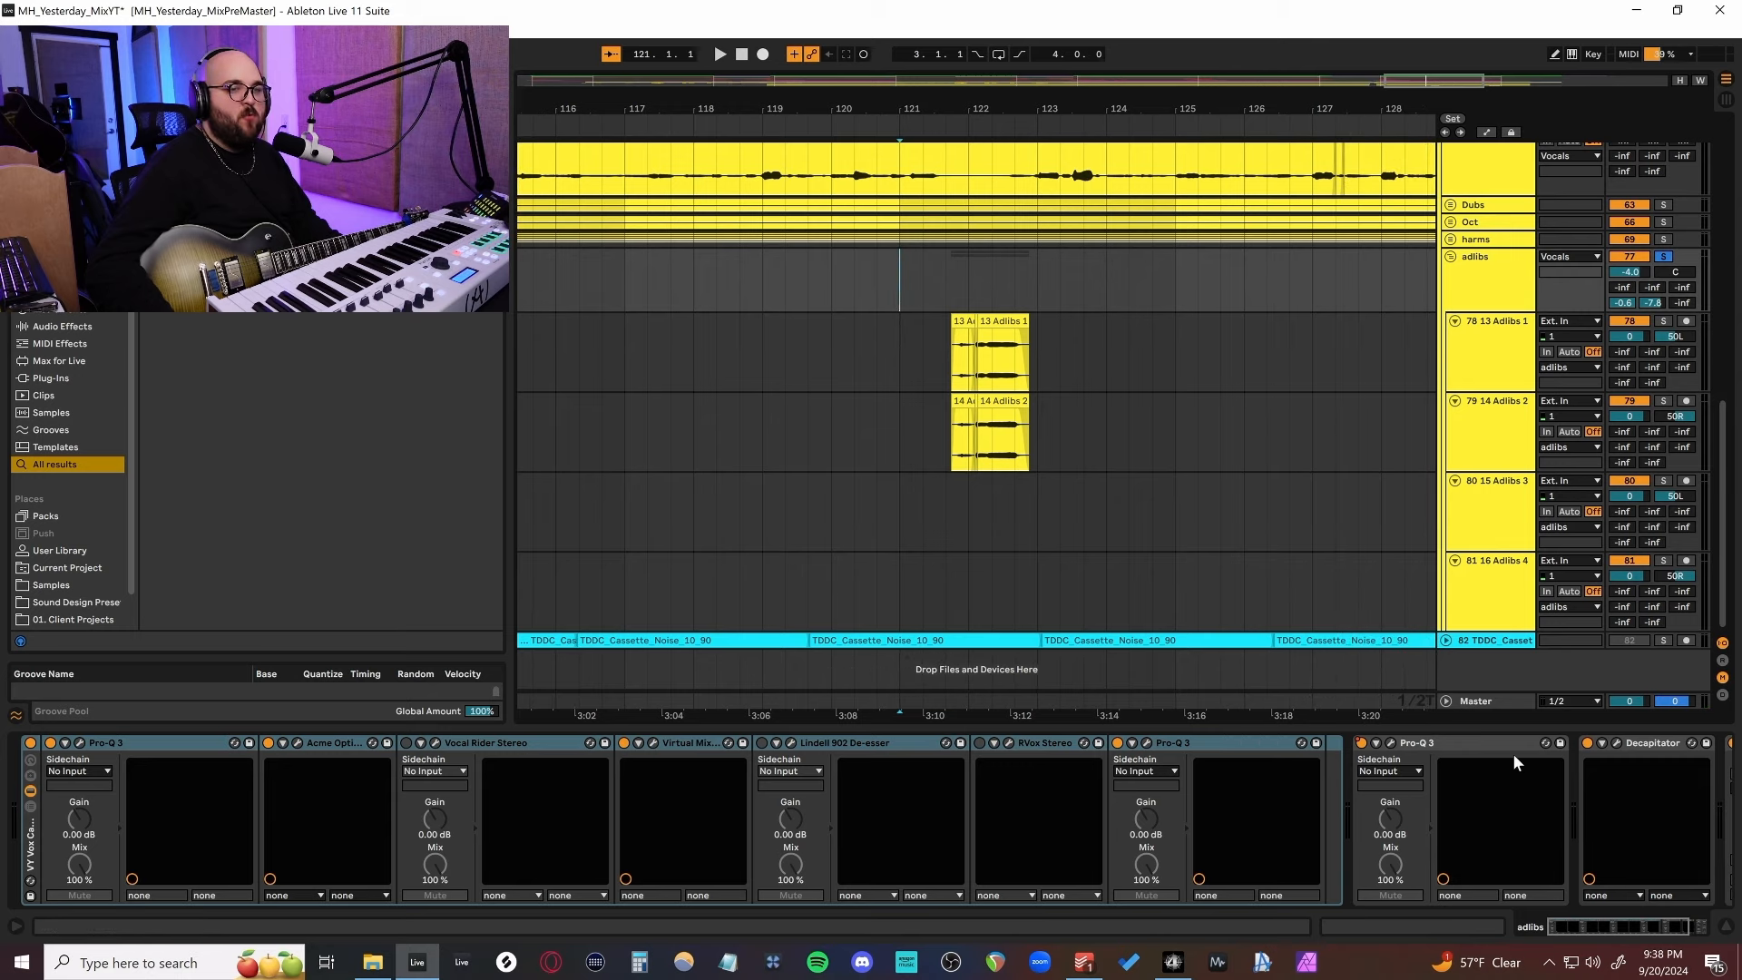
scroll(1513, 755, "right", 3)
key("space")
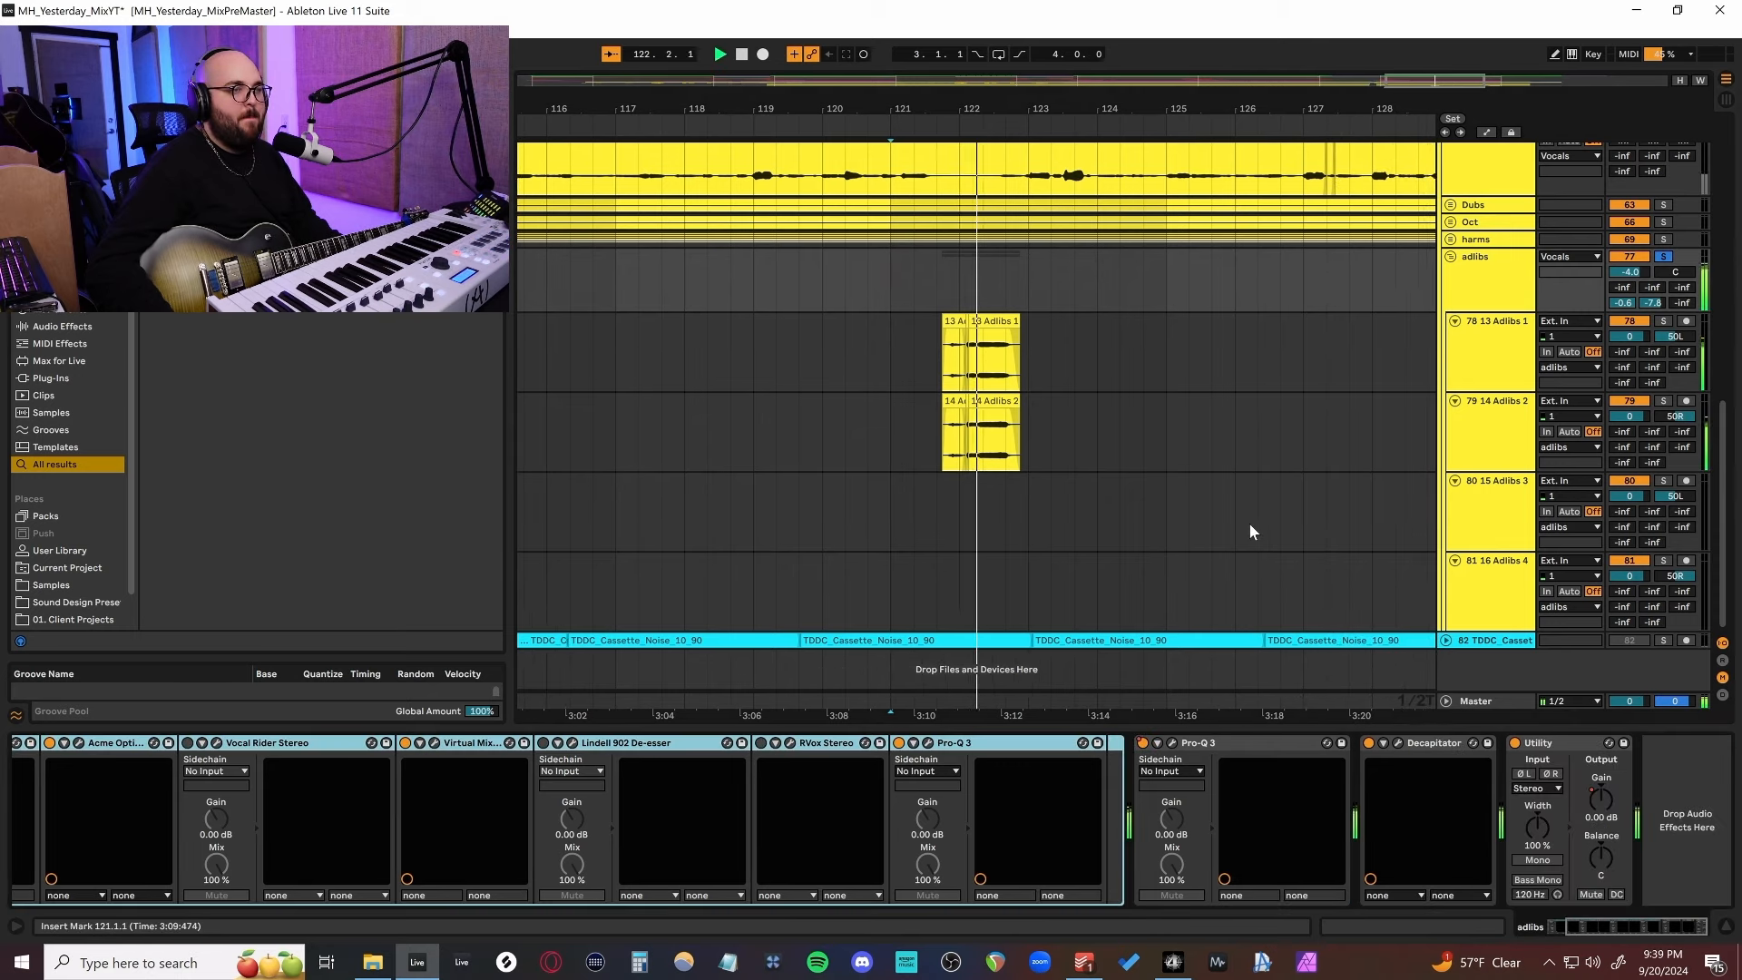
Play the four adlib tracks from 129.2.2 up to the Outro.
scroll(1250, 525, "right", 5)
left_click(1084, 281)
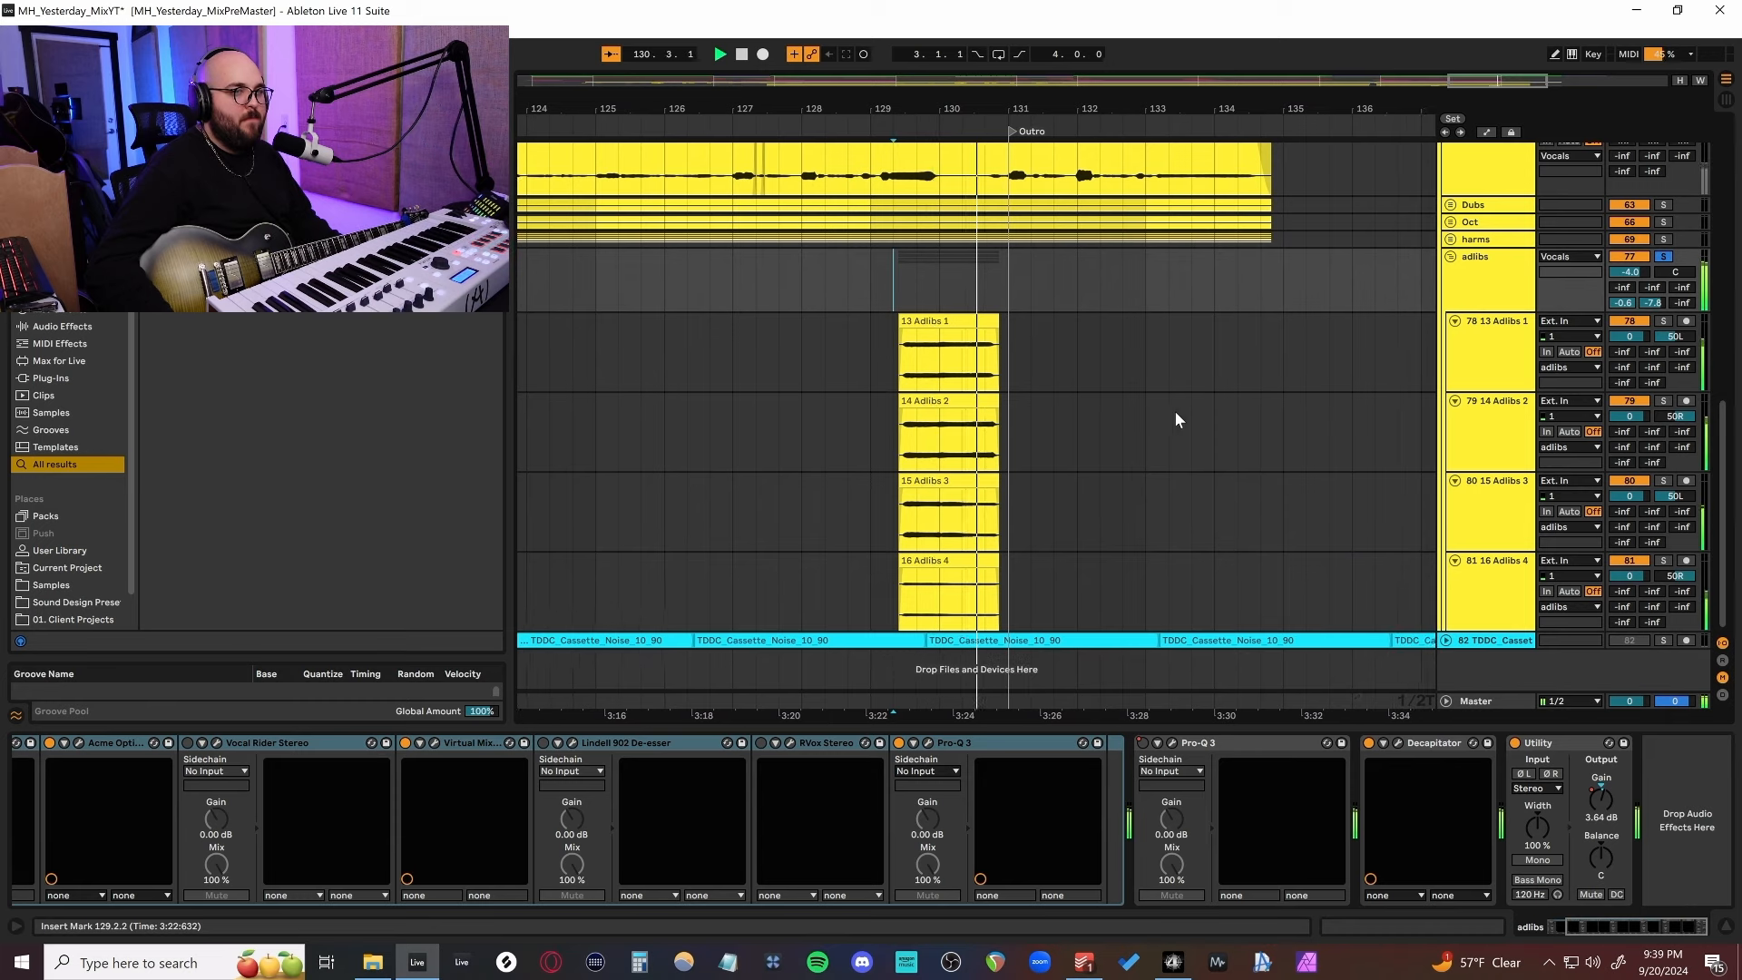
scroll(1174, 410, "down", 5)
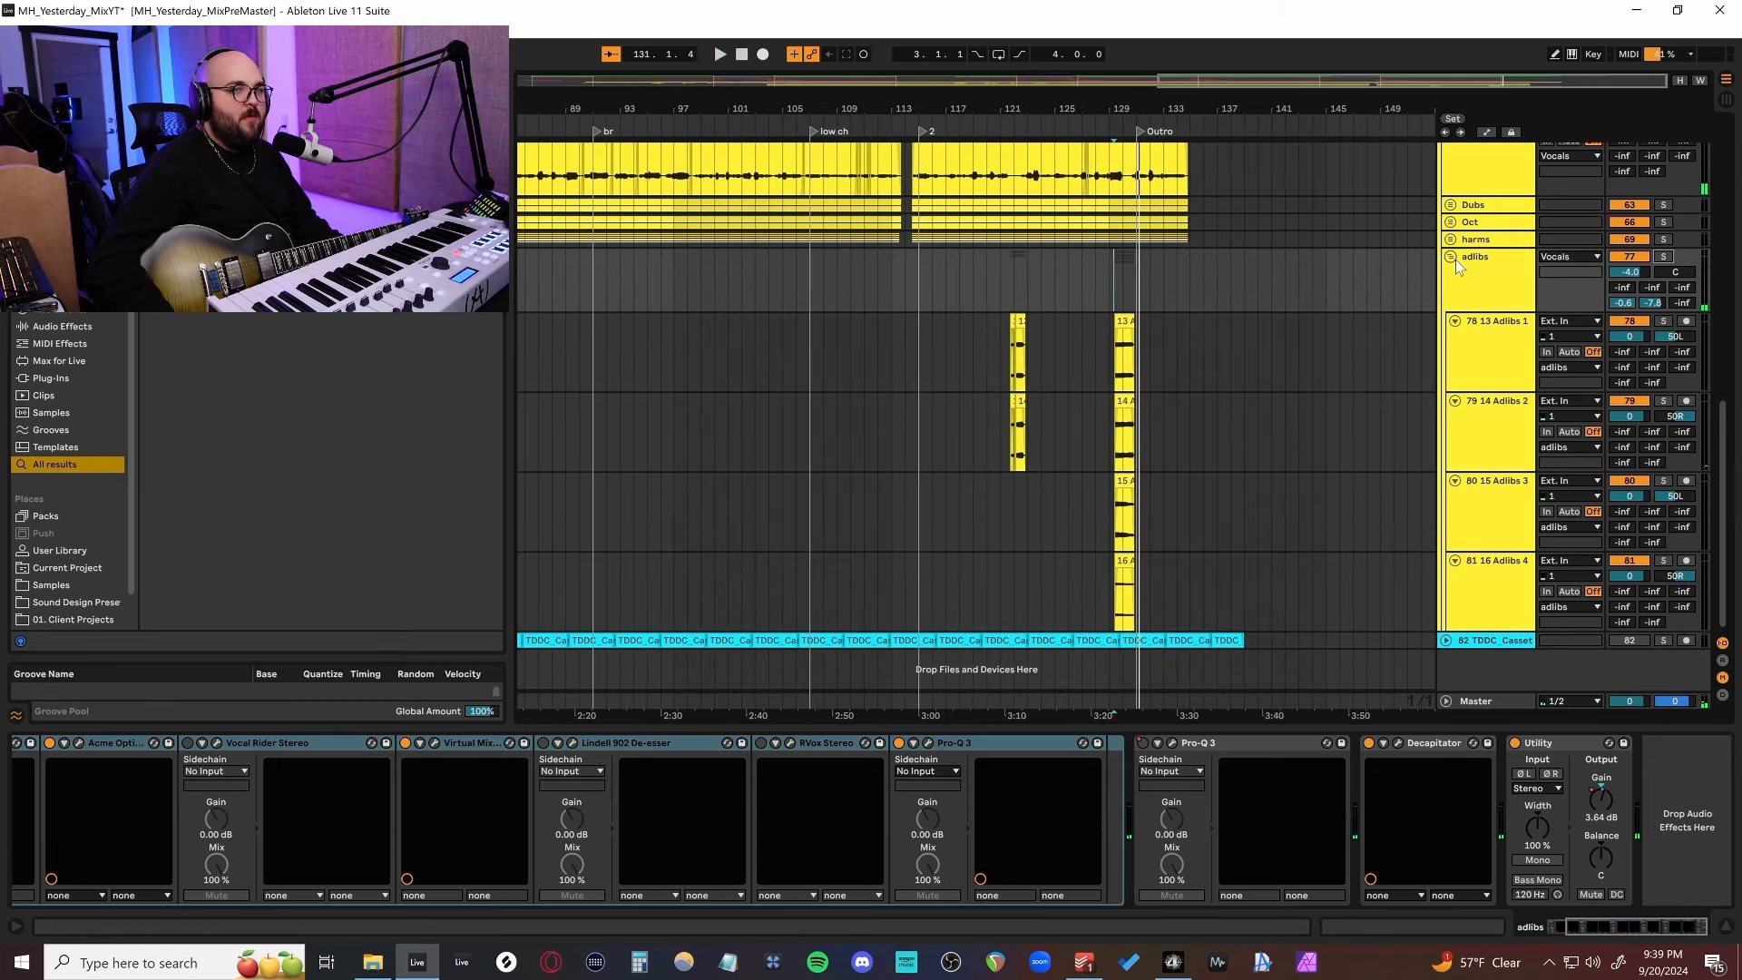
Play the layered vocals together with the adlibs from 114.1.1 into the Outro.
scroll(1335, 318, "up", 5)
left_click(1480, 353)
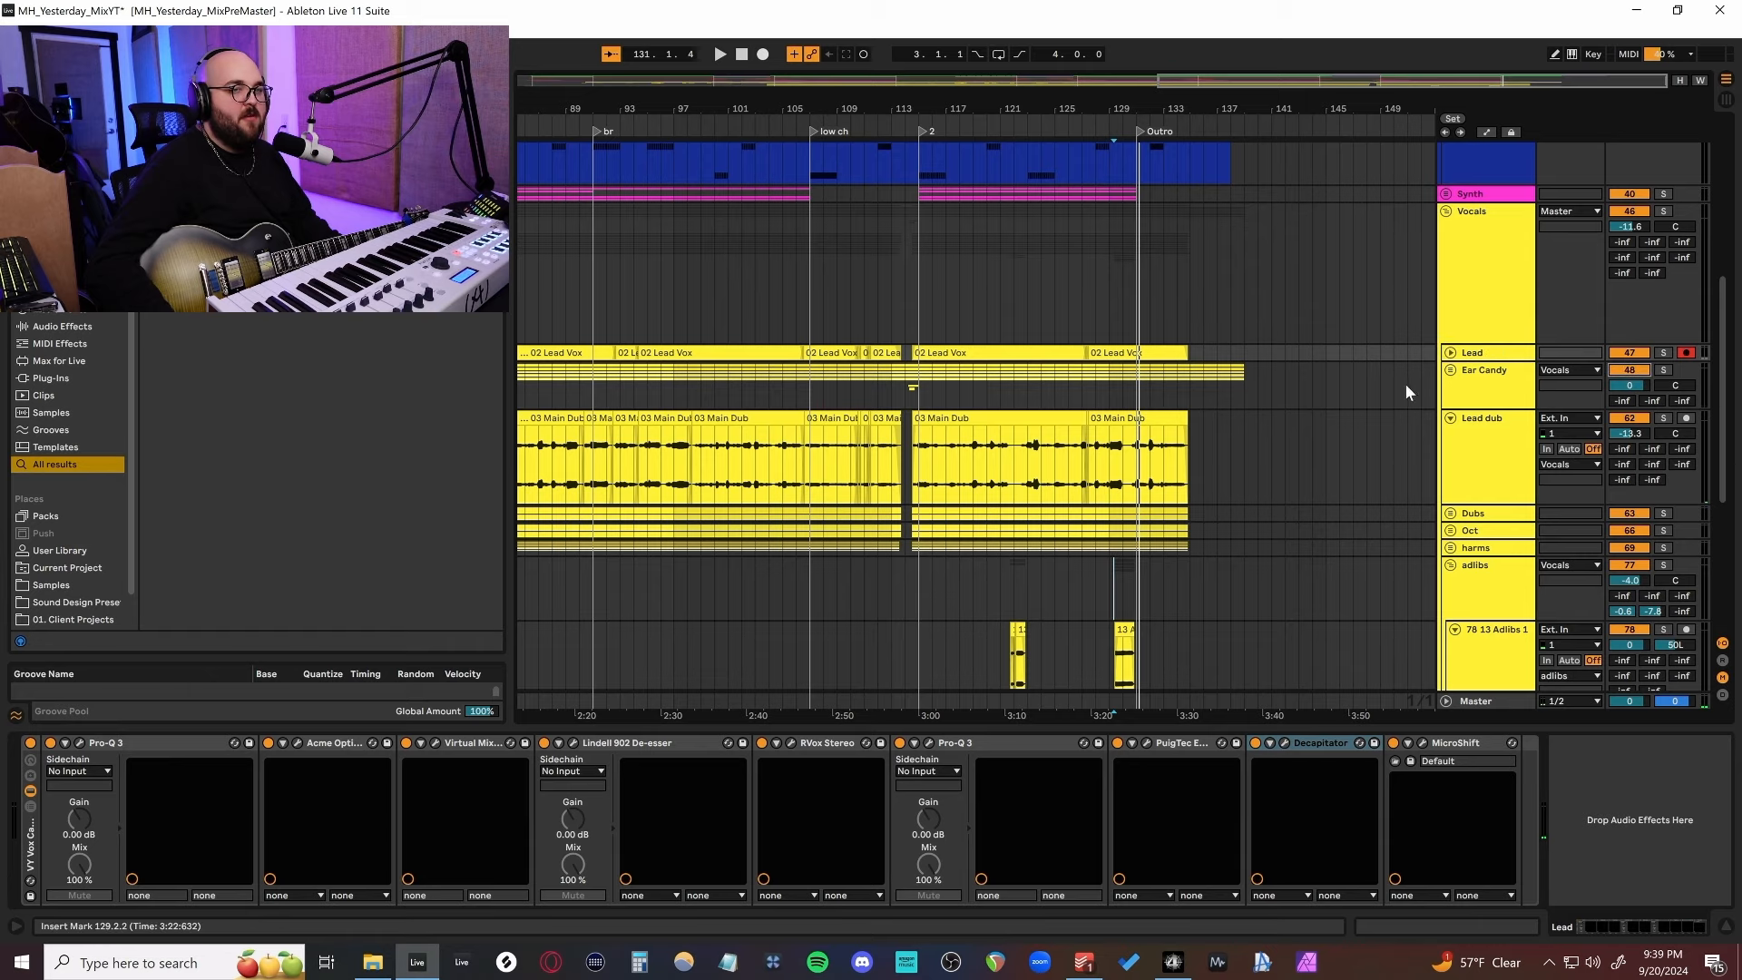
scroll(1407, 400, "down", 2)
scroll(998, 349, "up", 1)
left_click(906, 352)
key("space")
scroll(1017, 412, "down", 4)
left_click(985, 437)
scroll(994, 499, "up", 3)
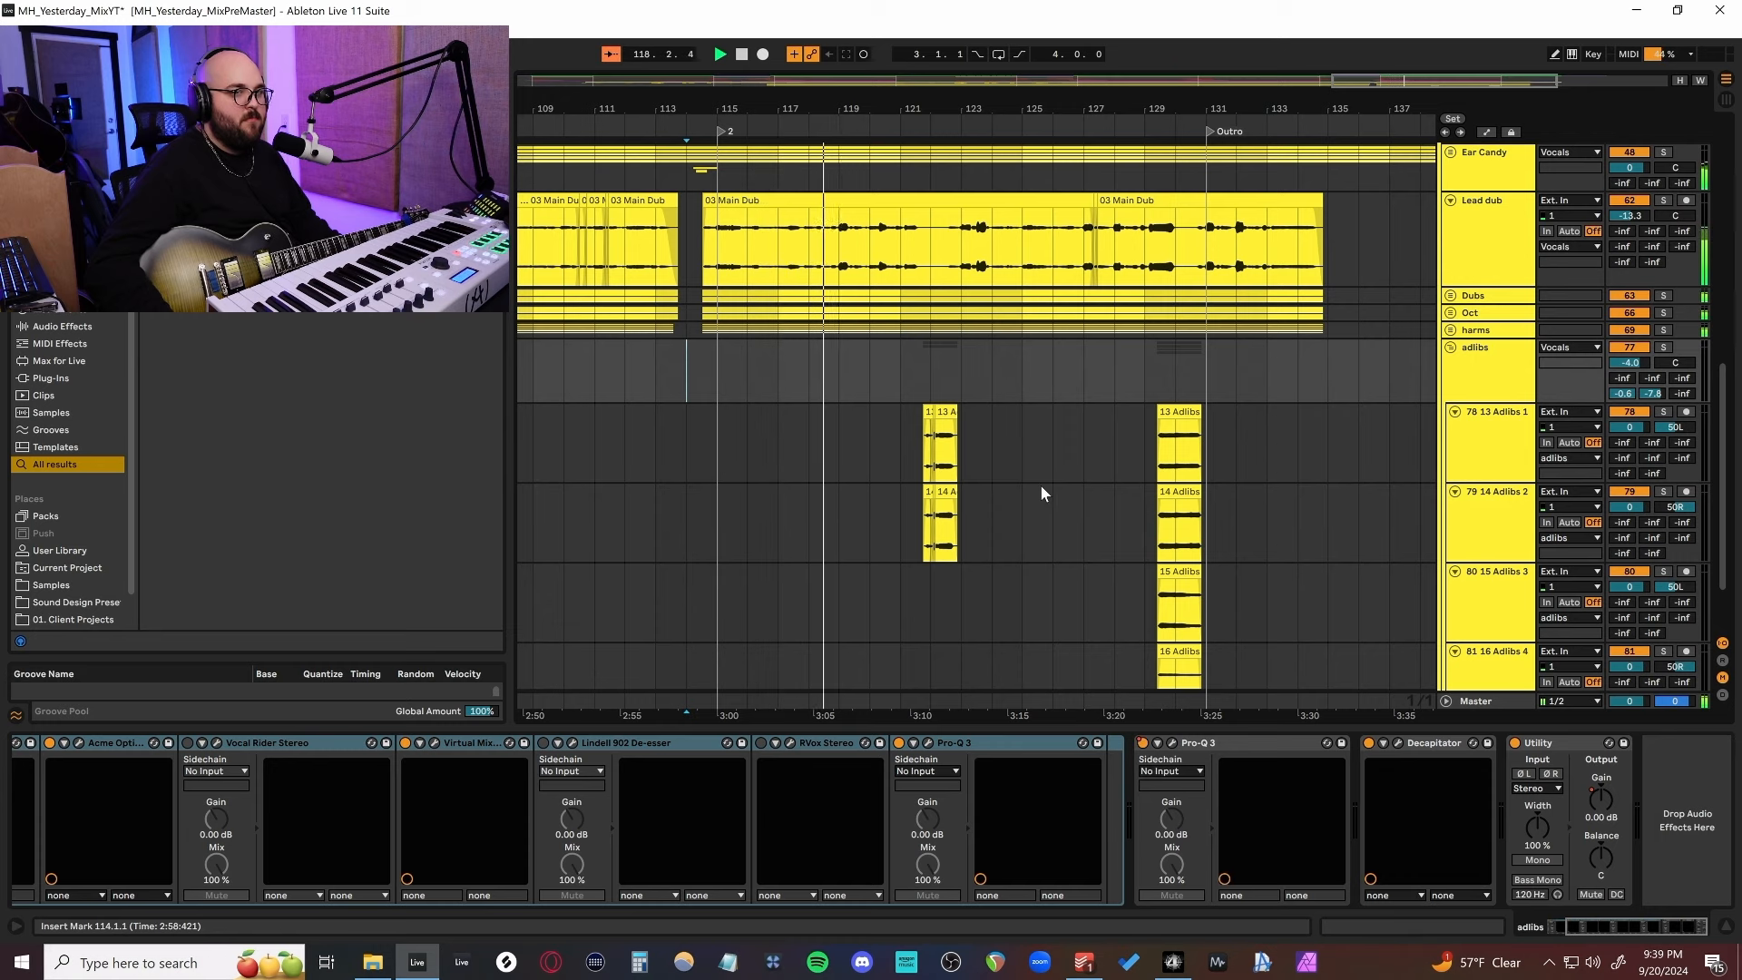
scroll(1040, 494, "up", 1)
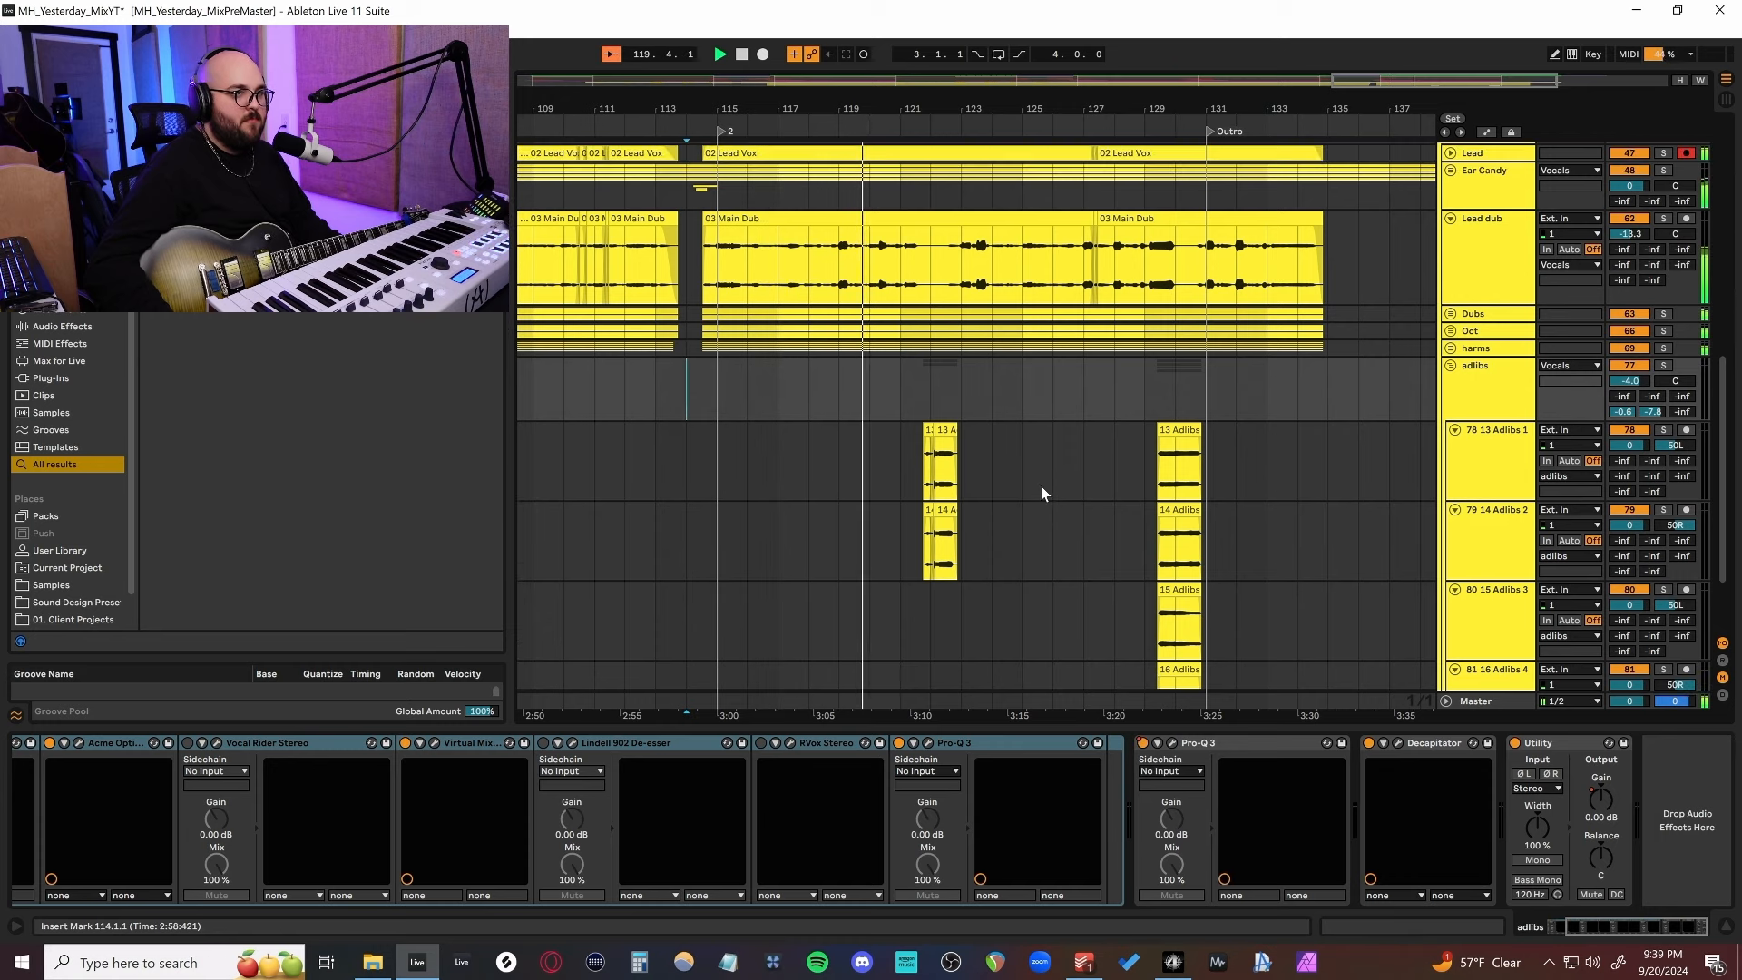
scroll(1039, 493, "up", 1)
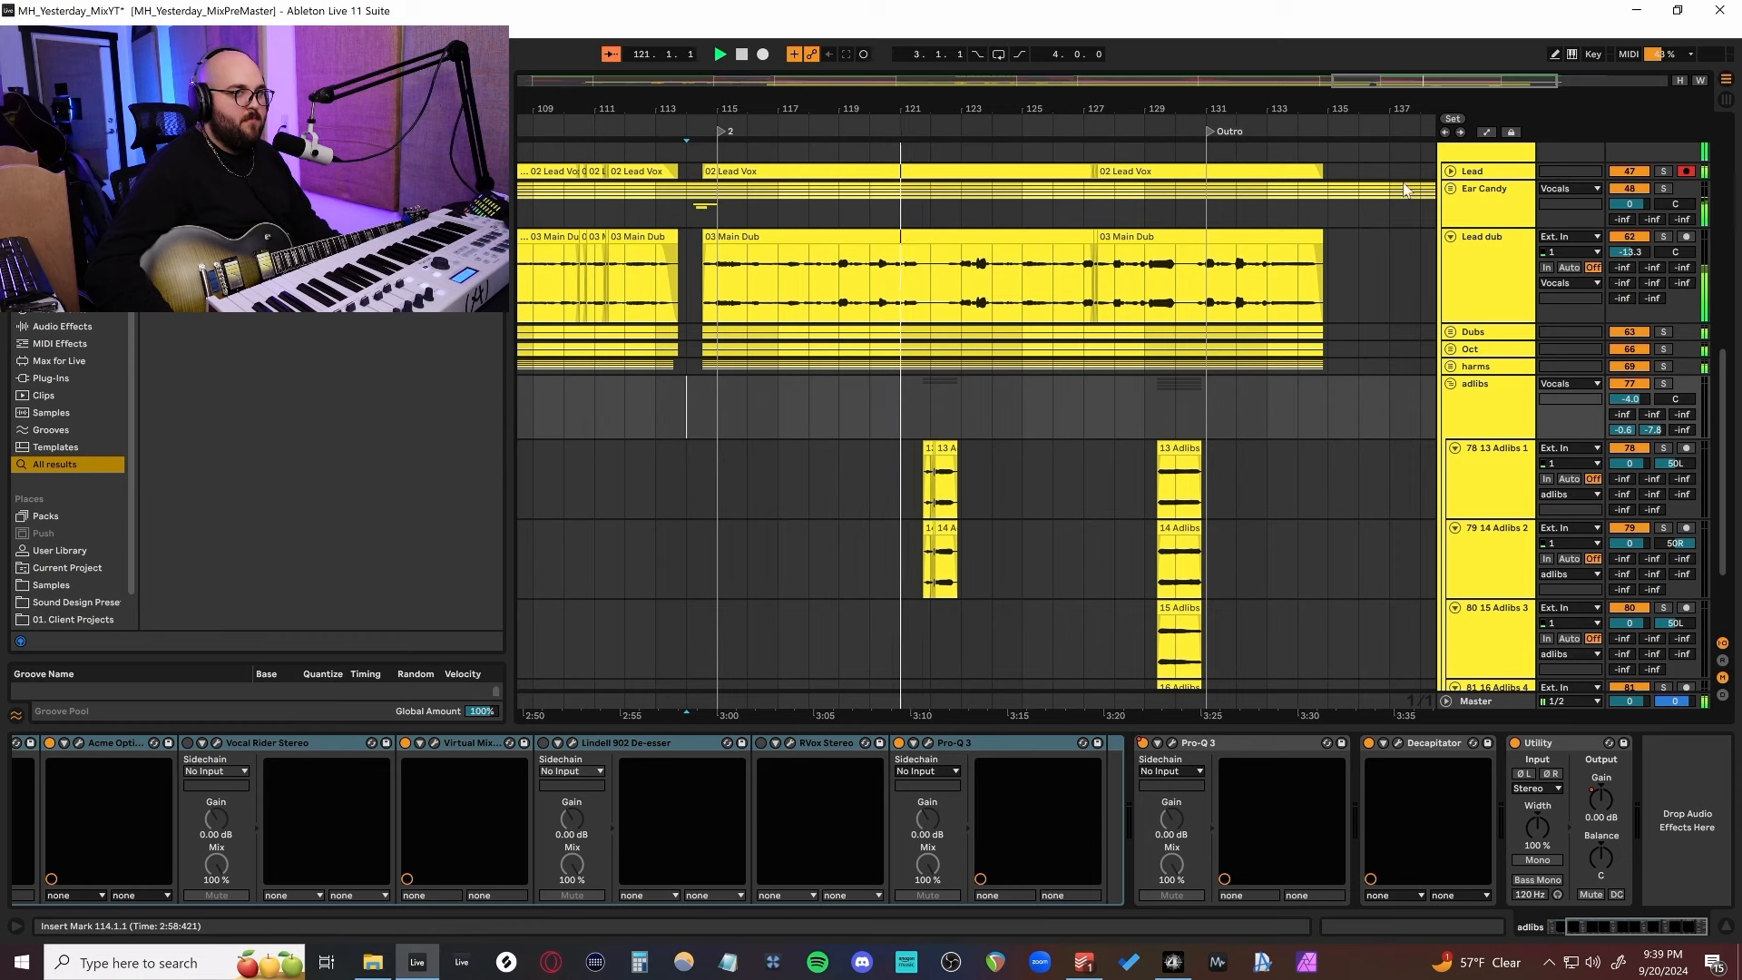
scroll(1402, 335, "down", 1)
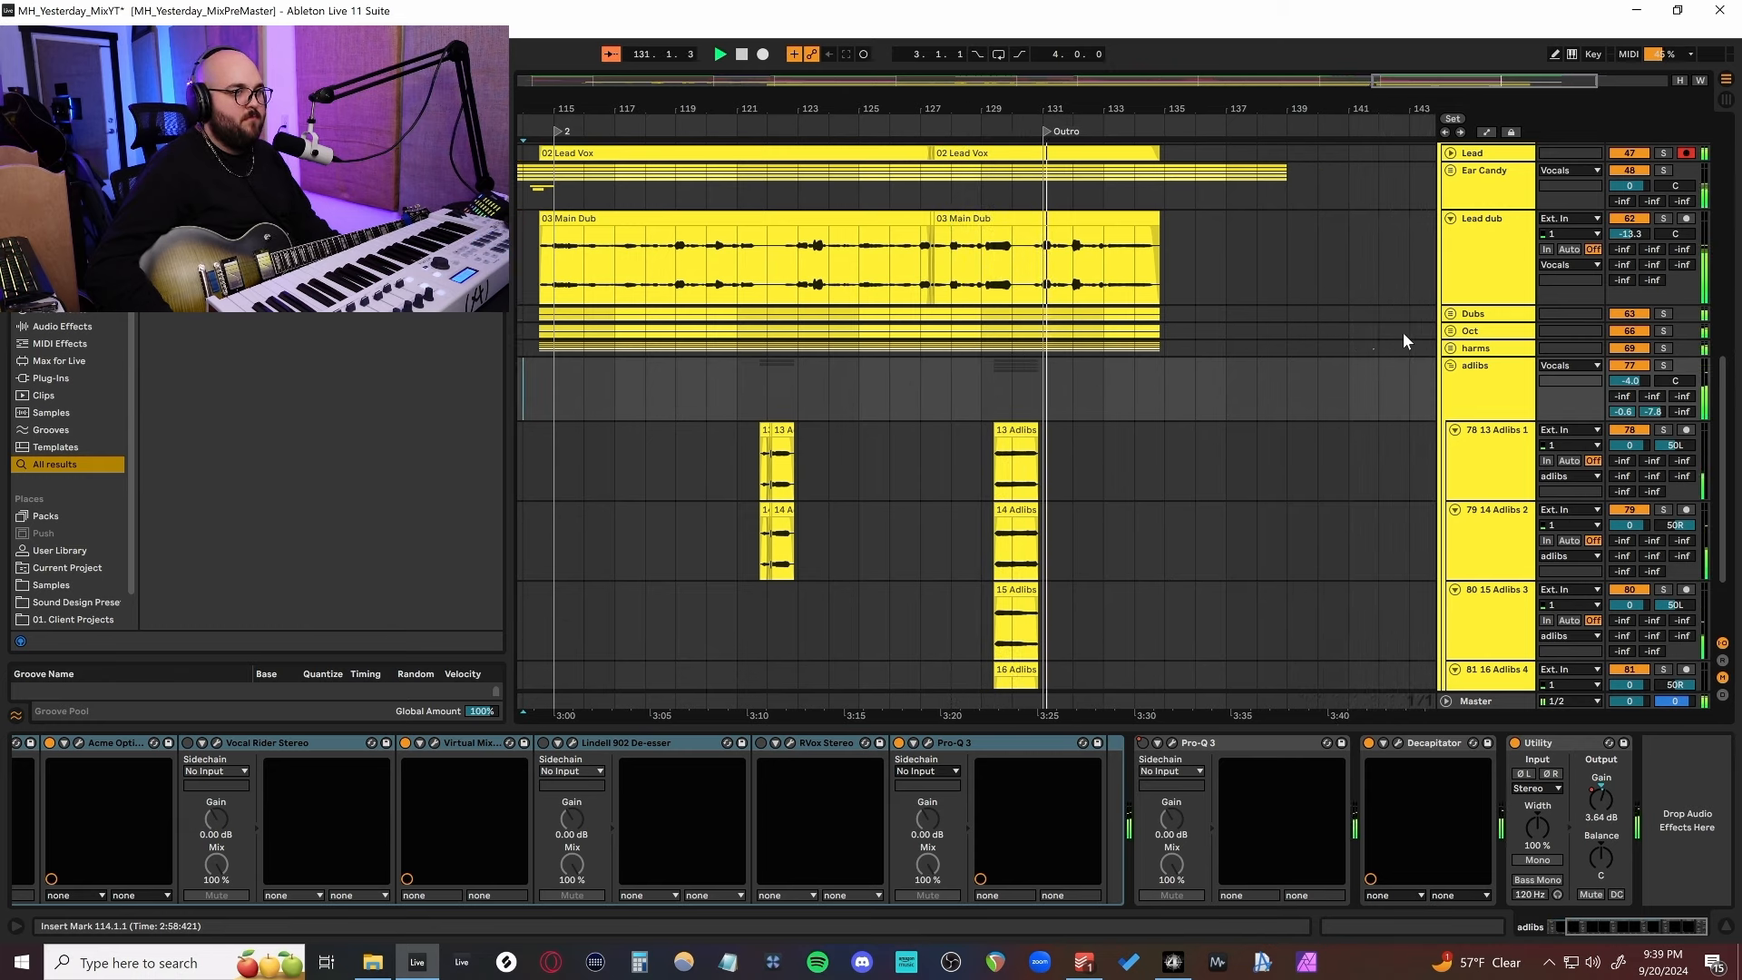
scroll(1403, 333, "up", 1)
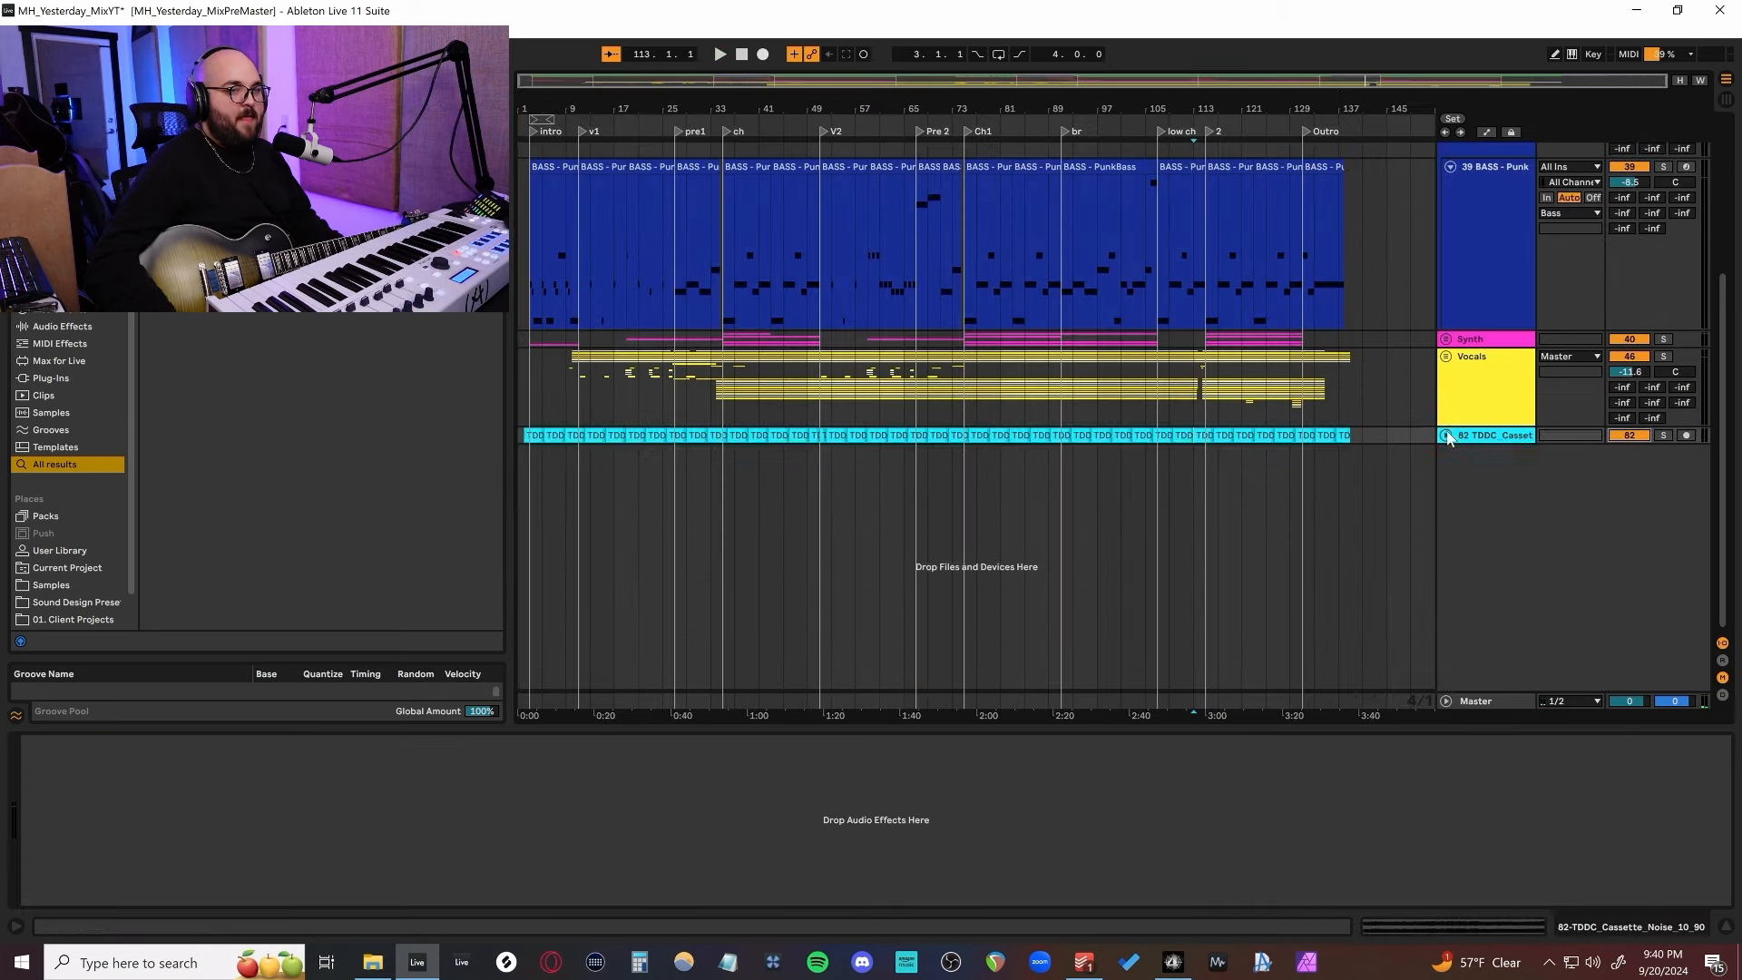
Unfold the TDDC_Cassette_Noise track, play it from 113.1.1 and try a louder track volume.
left_click(1193, 467)
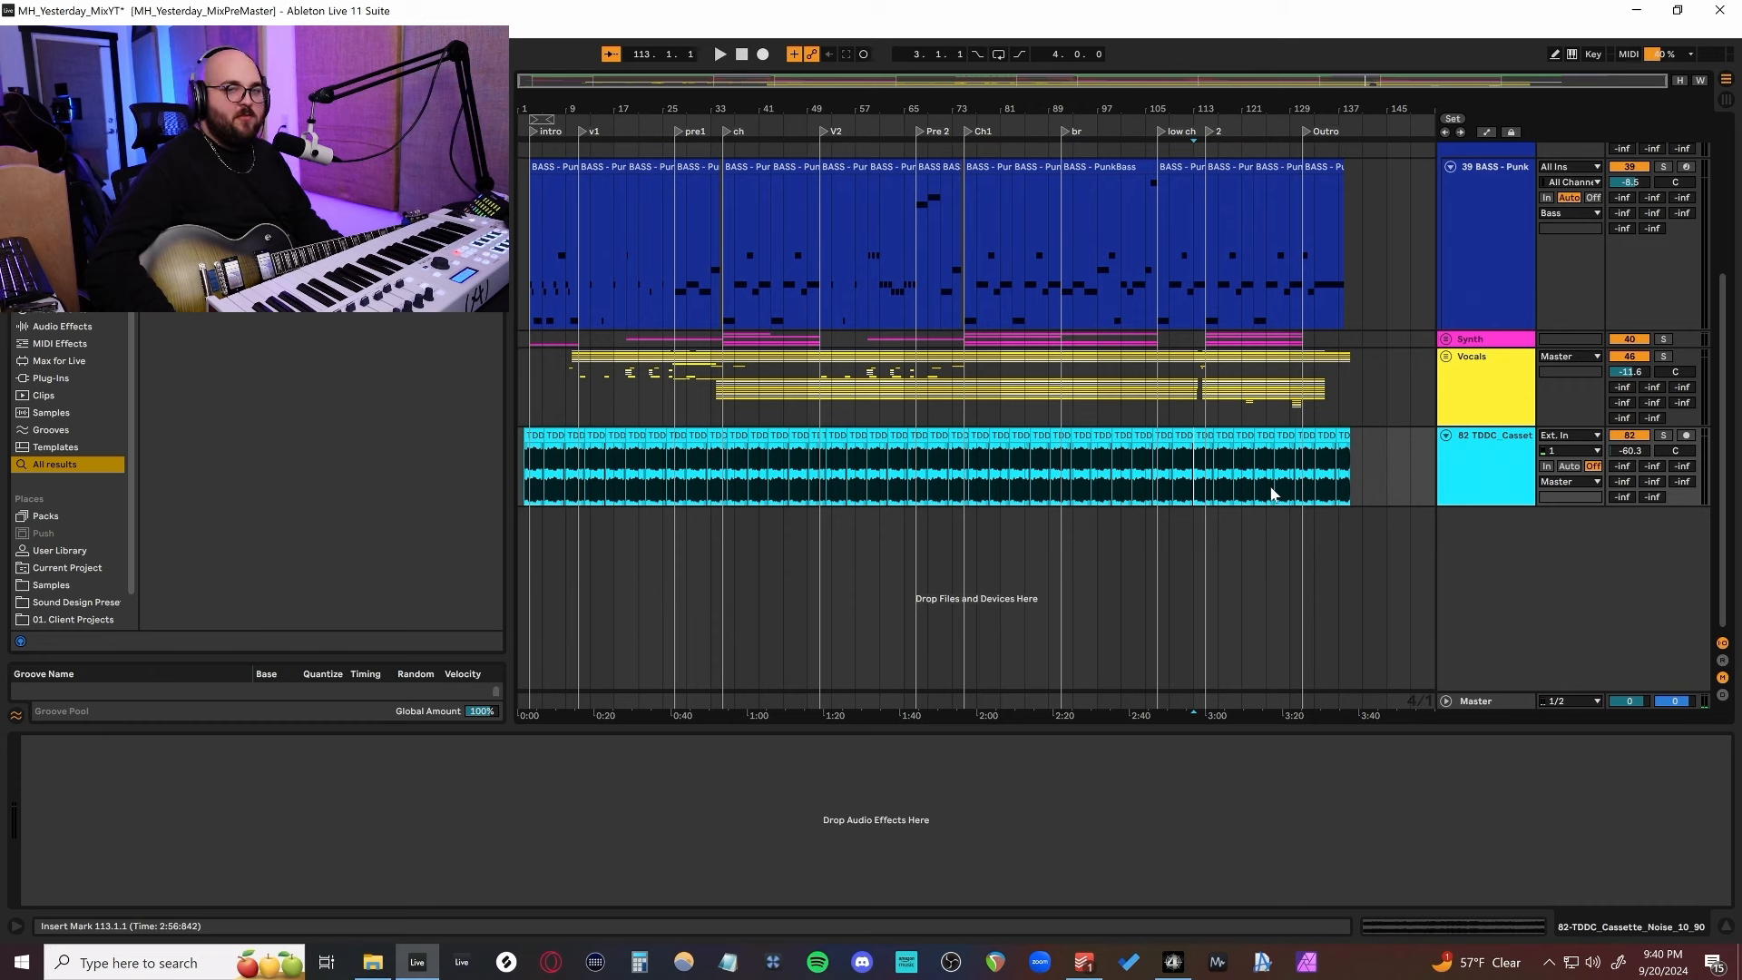
scroll(1245, 478, "up", 6)
scroll(1243, 478, "up", 3)
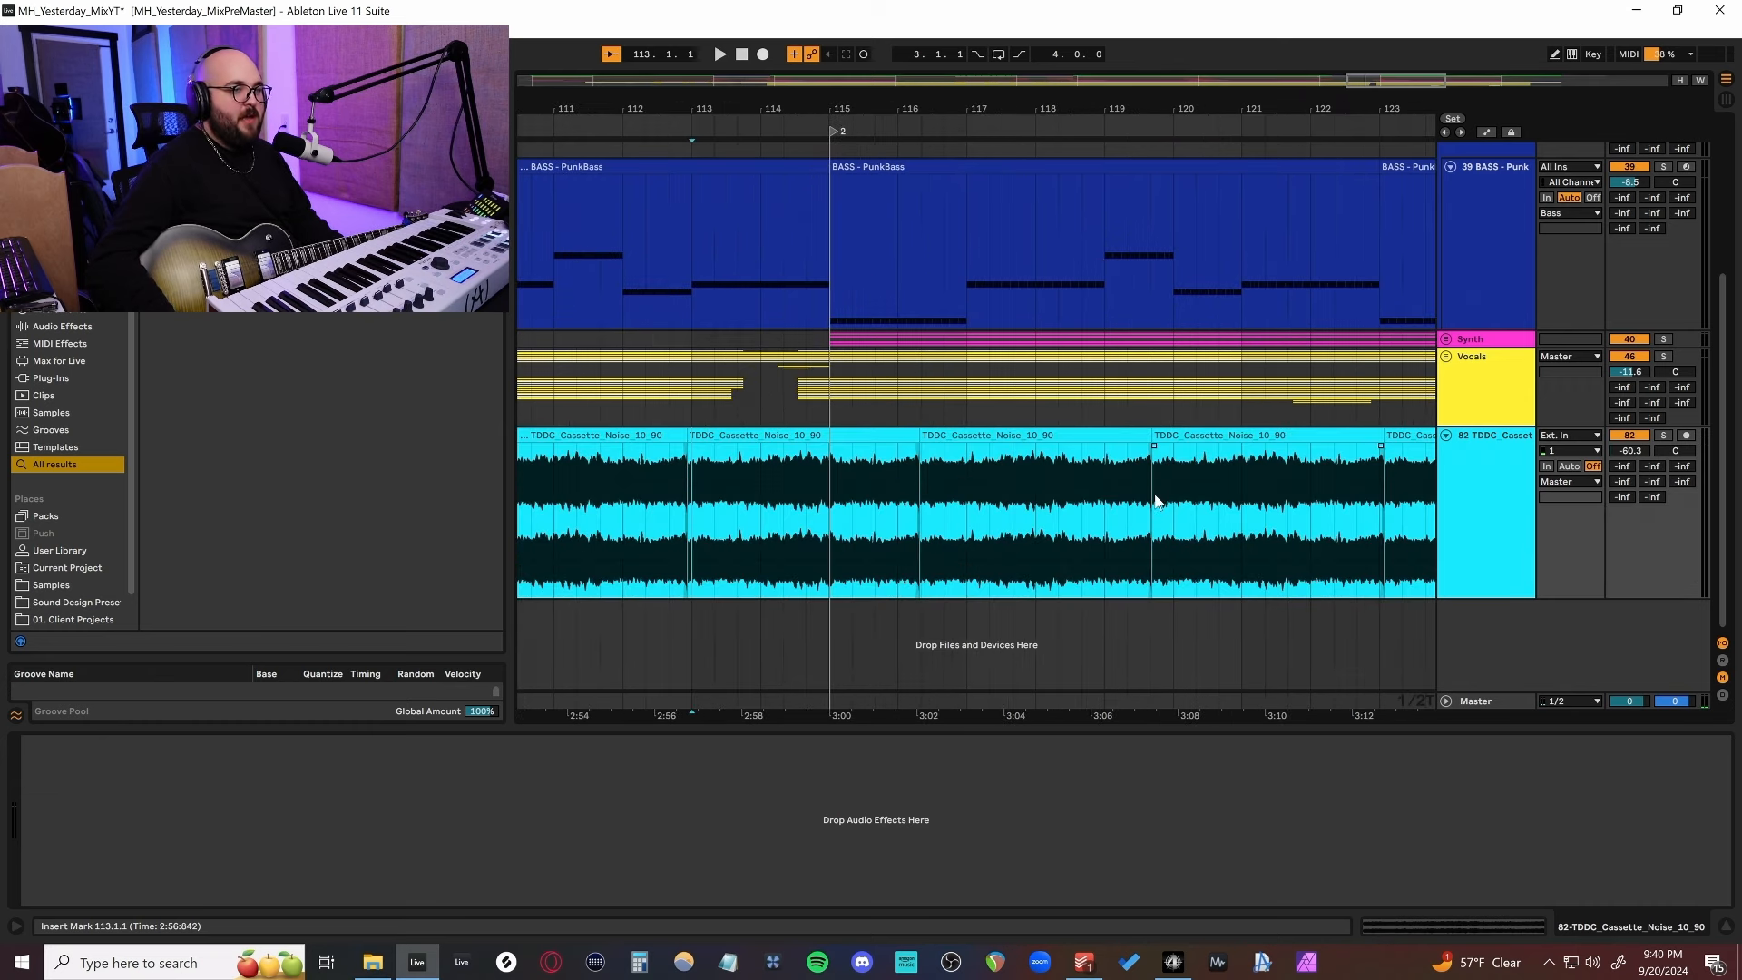
scroll(1154, 497, "down", 2)
key("space")
left_click_drag(1631, 451, 1631, 425)
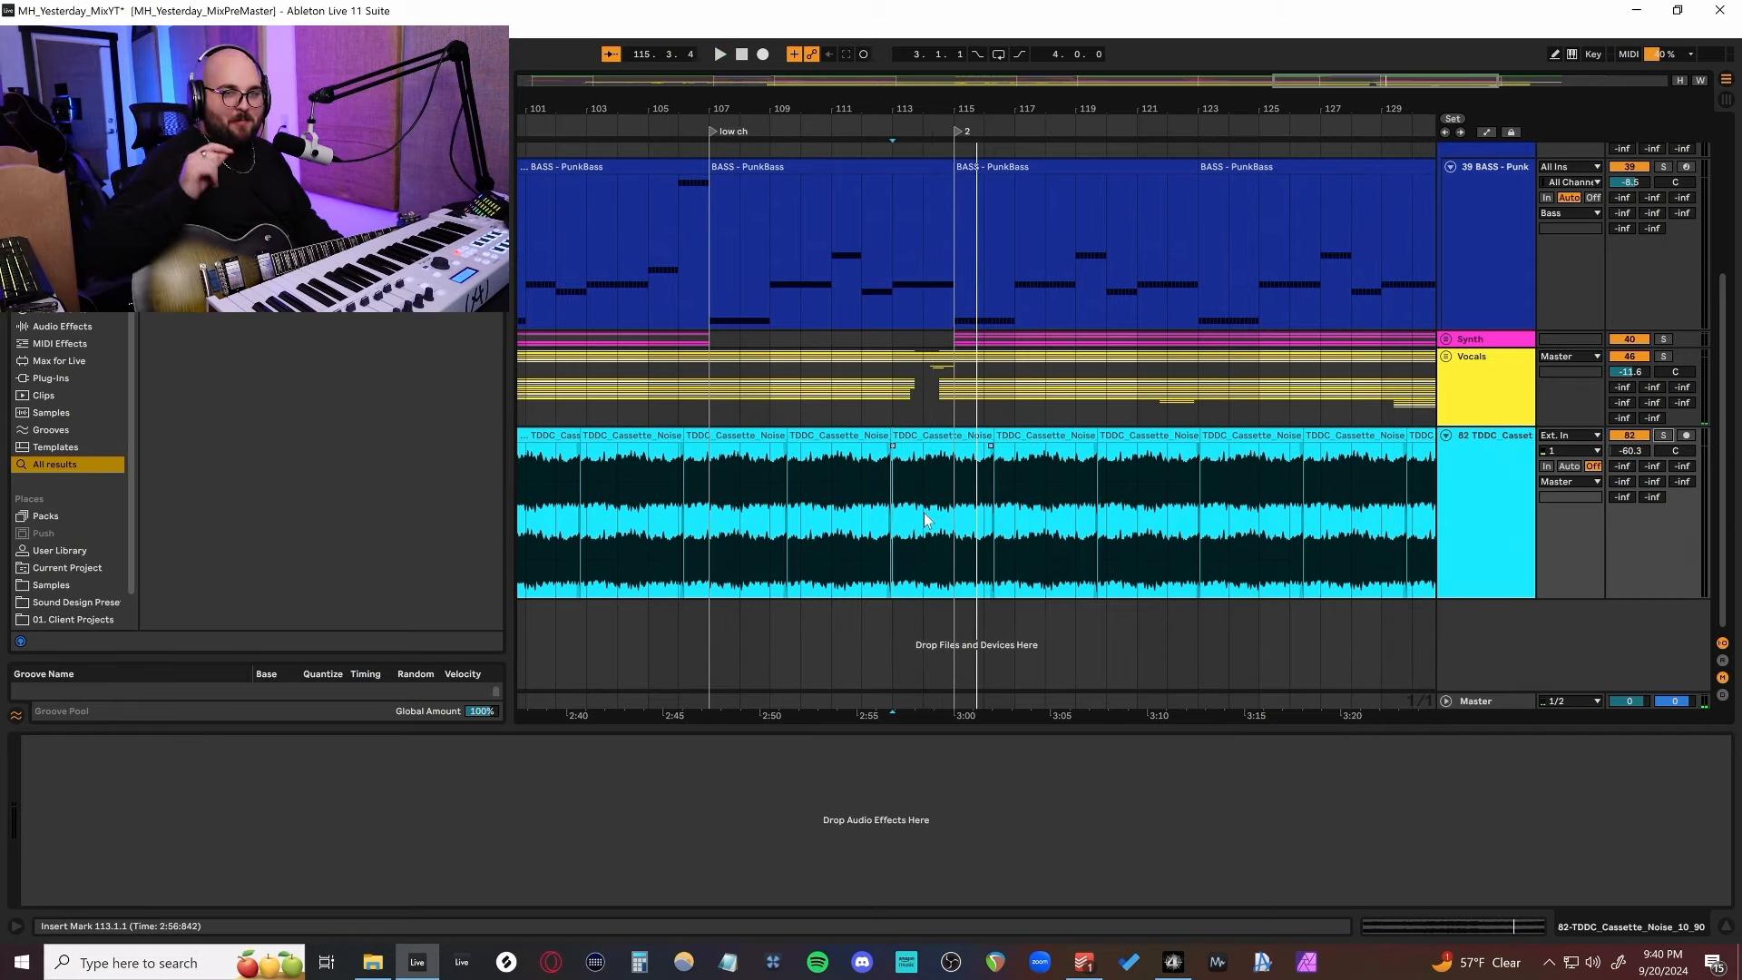
Fold the TDDC_Cassette_Noise track and show the full arrangement's track groups.
left_click(1446, 435)
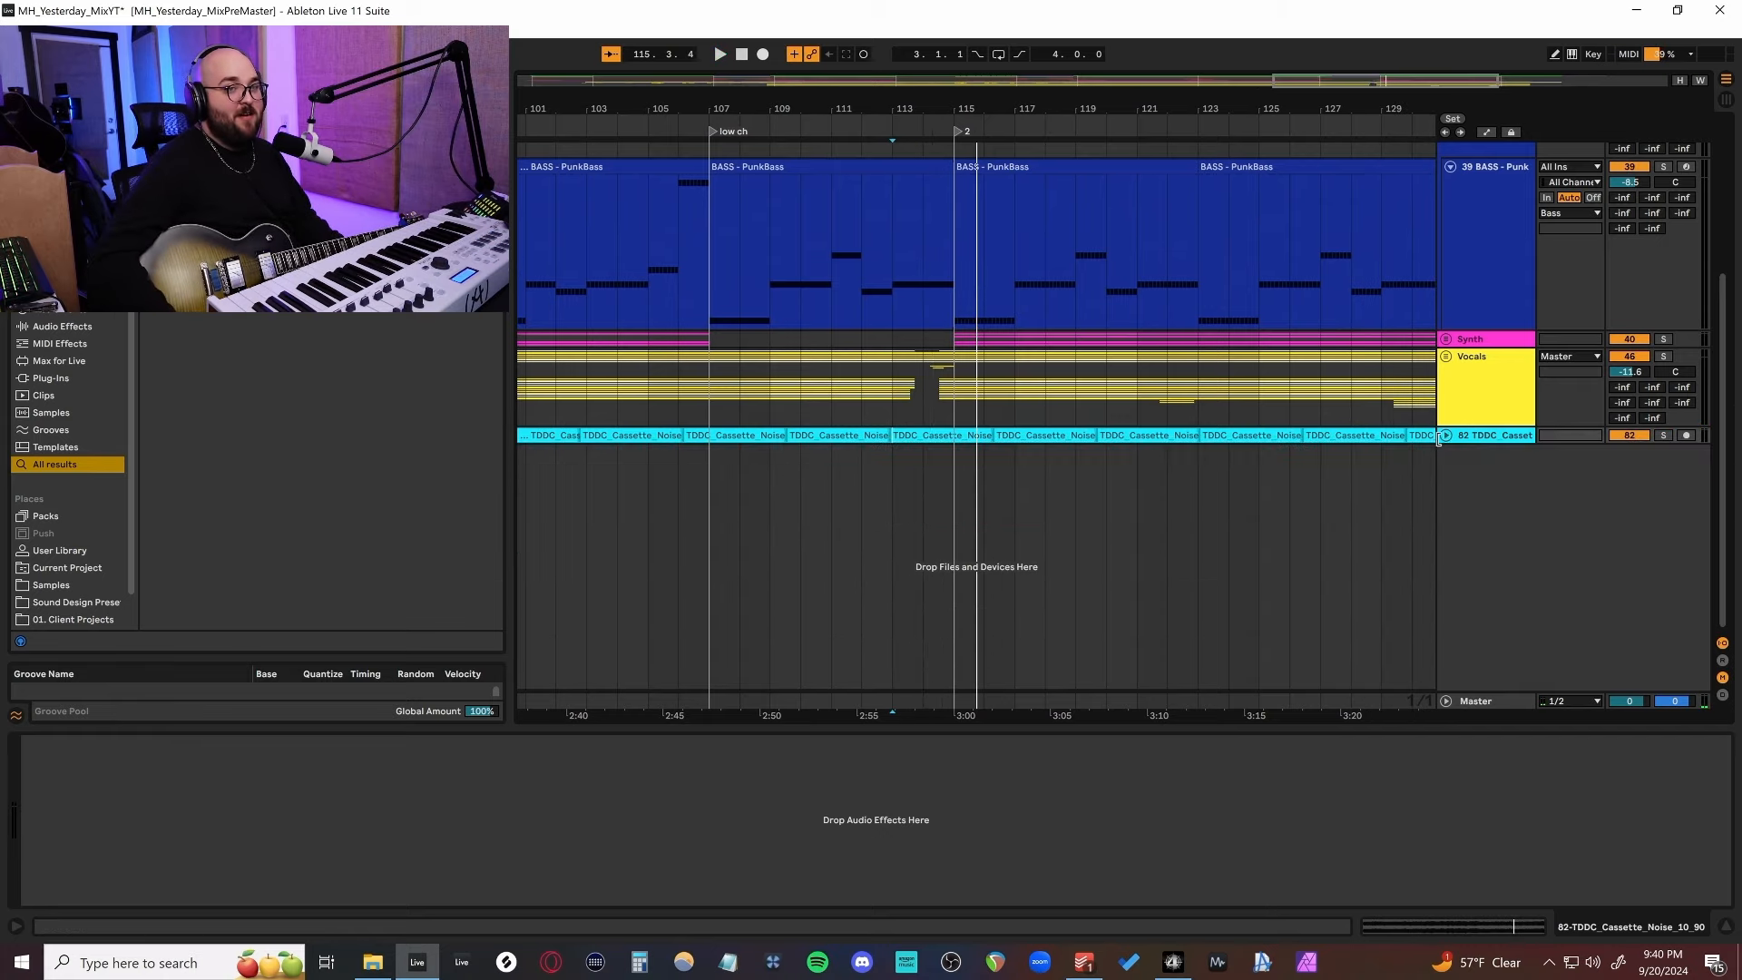
scroll(1169, 522, "down", 5)
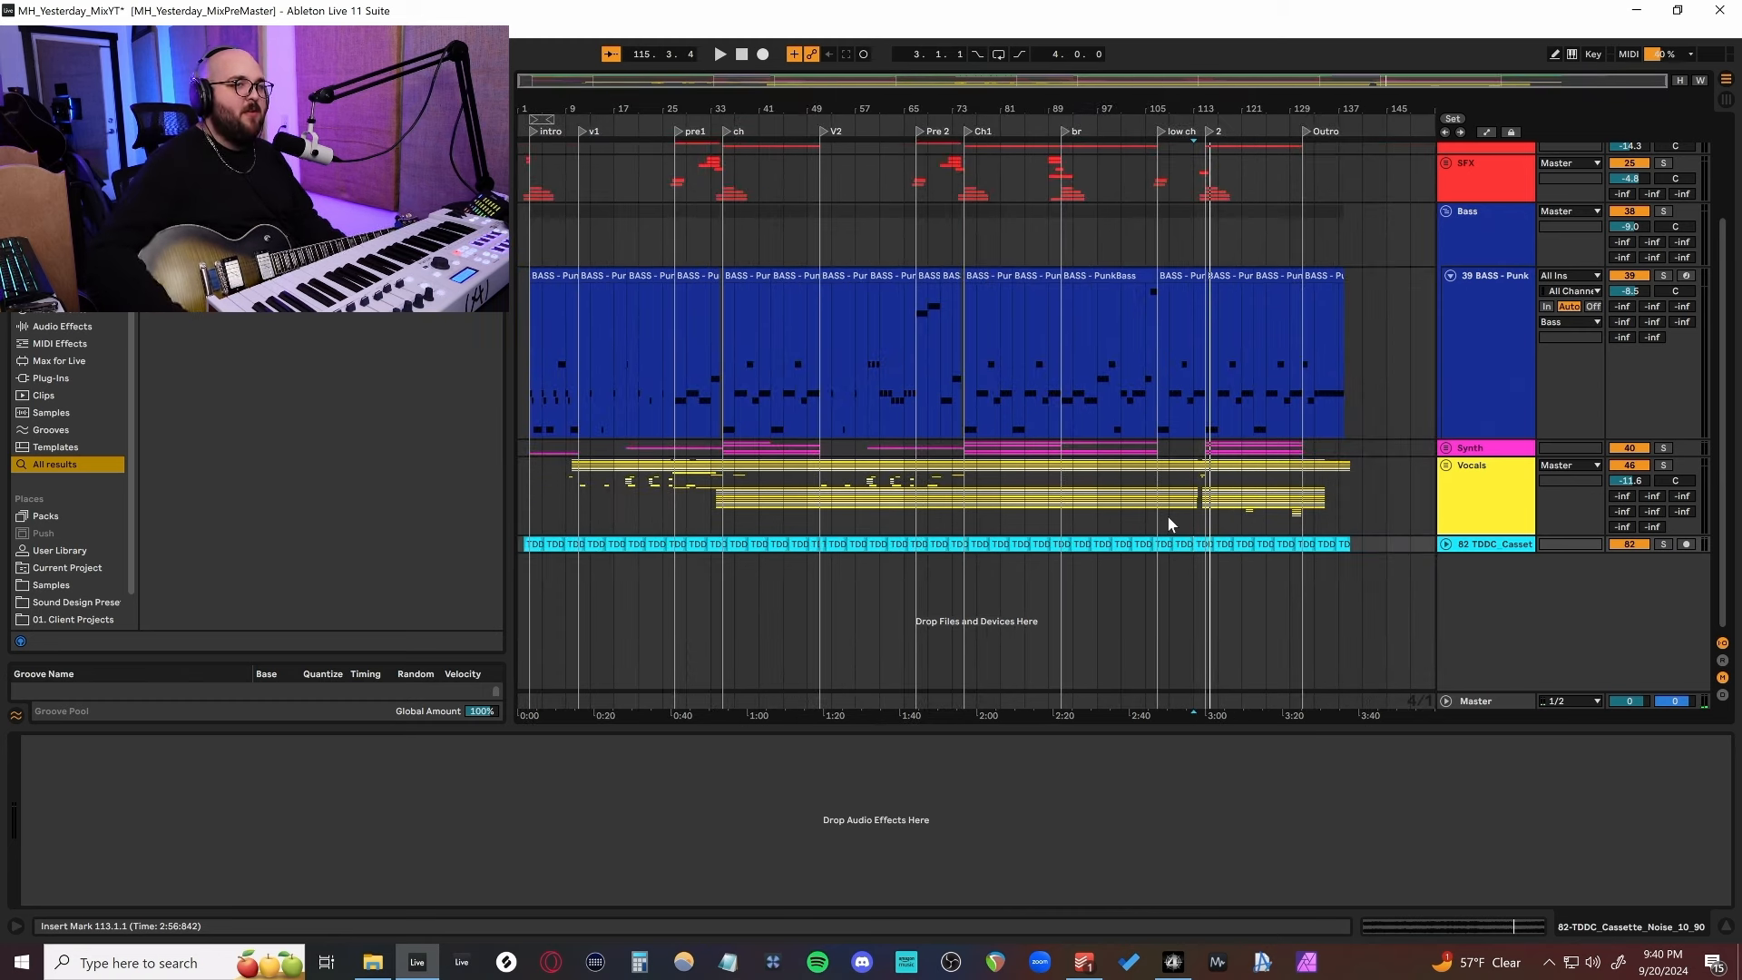
scroll(1094, 487, "up", 3)
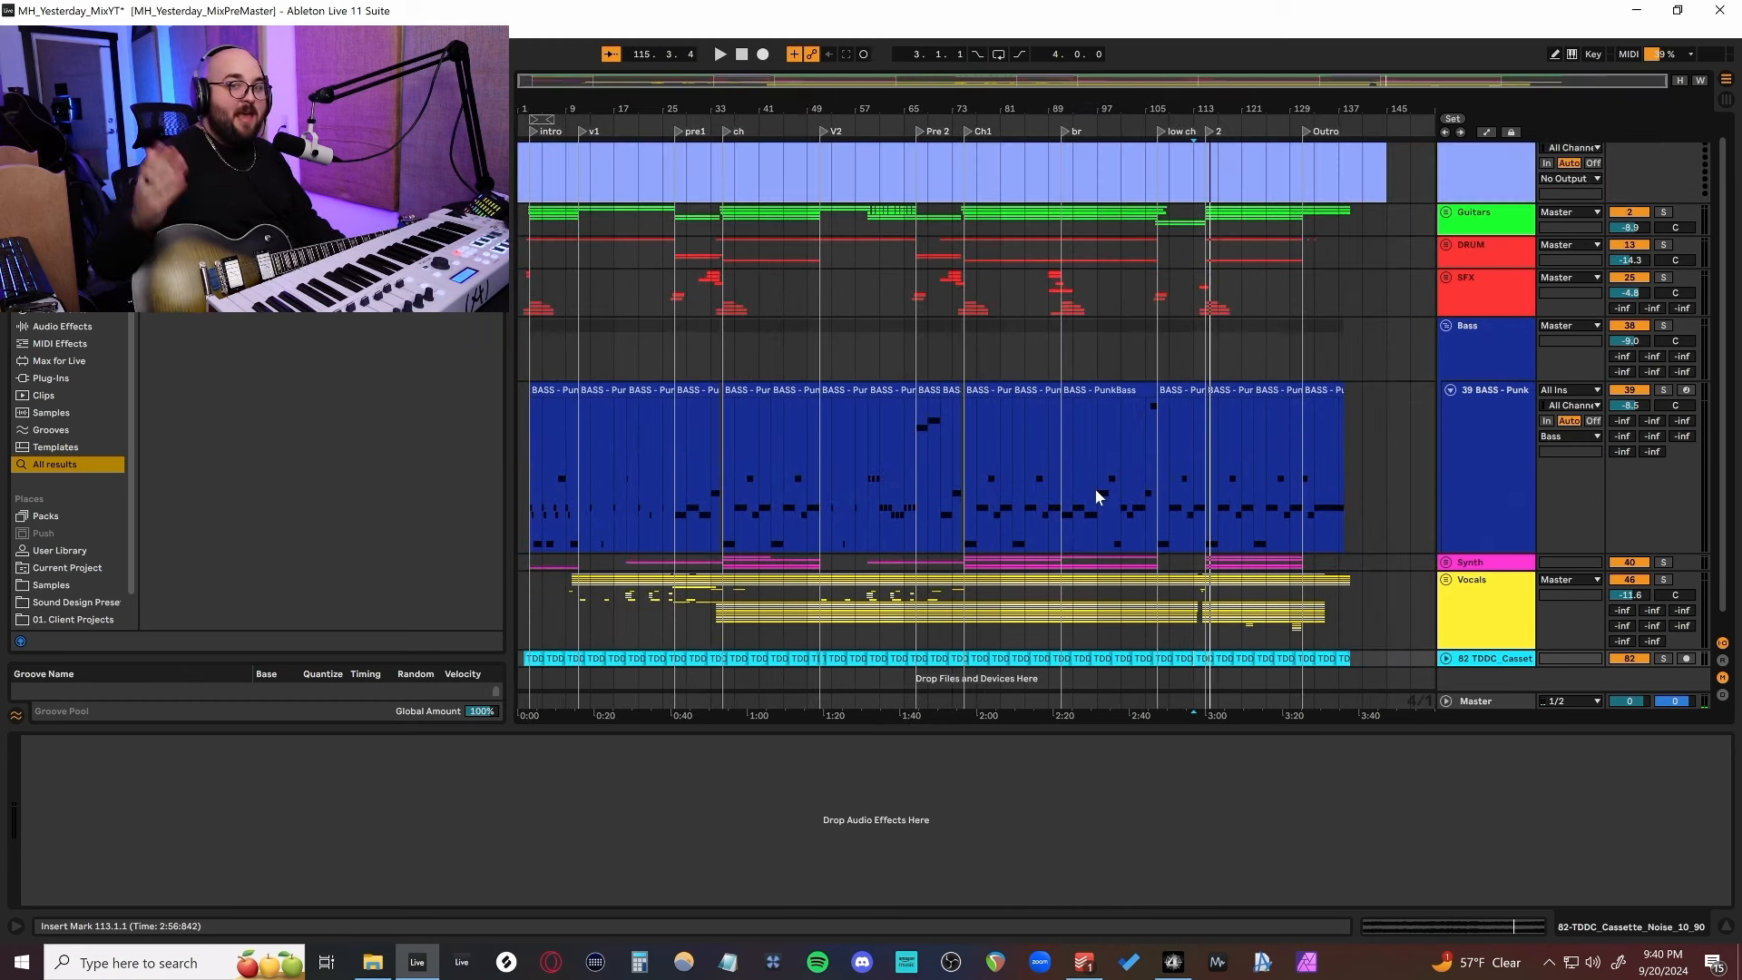